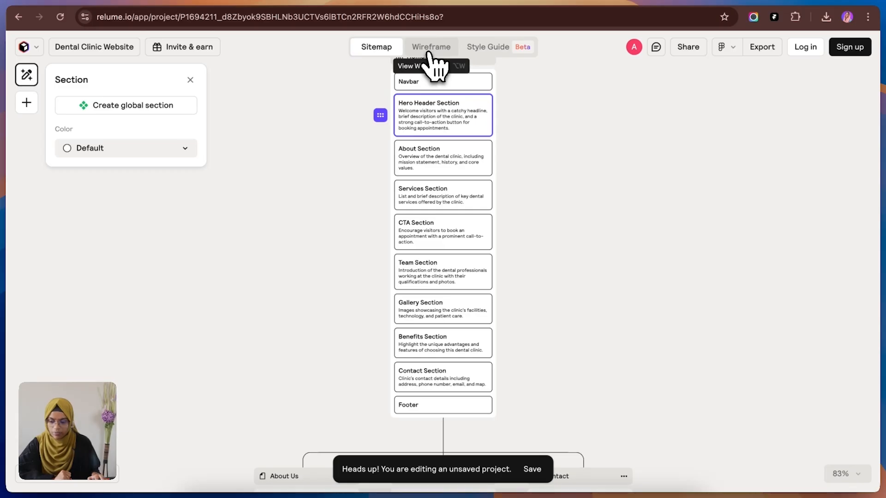
{"action": "left_click", "coordinate": [428, 53]}
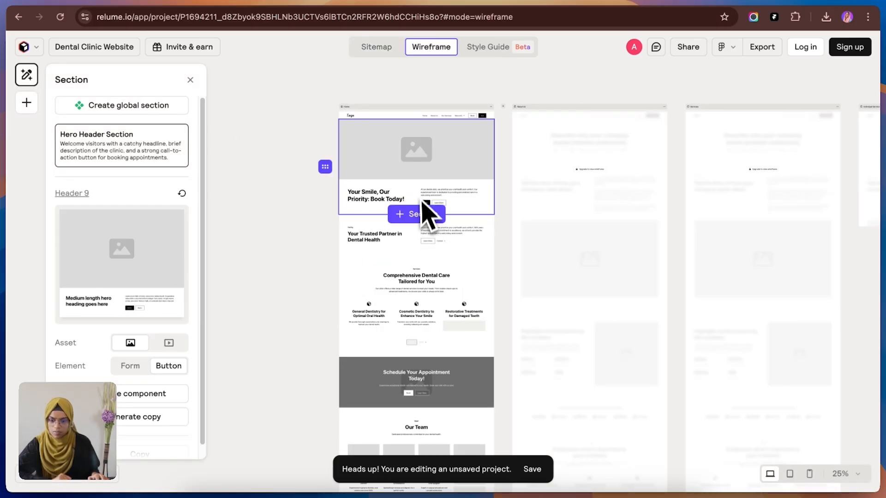
{"action": "scroll", "coordinate": [420, 356], "scroll_direction": "down", "scroll_amount": 1}
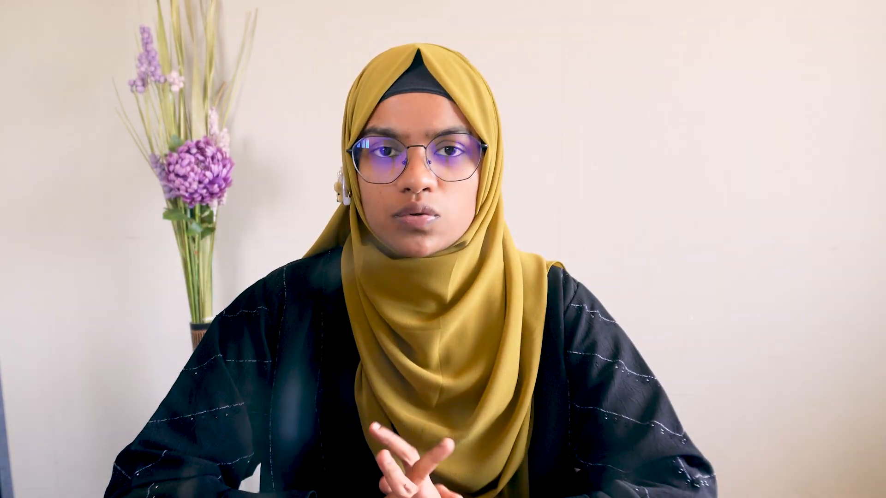
{"action": "left_click", "coordinate": [67, 256]}
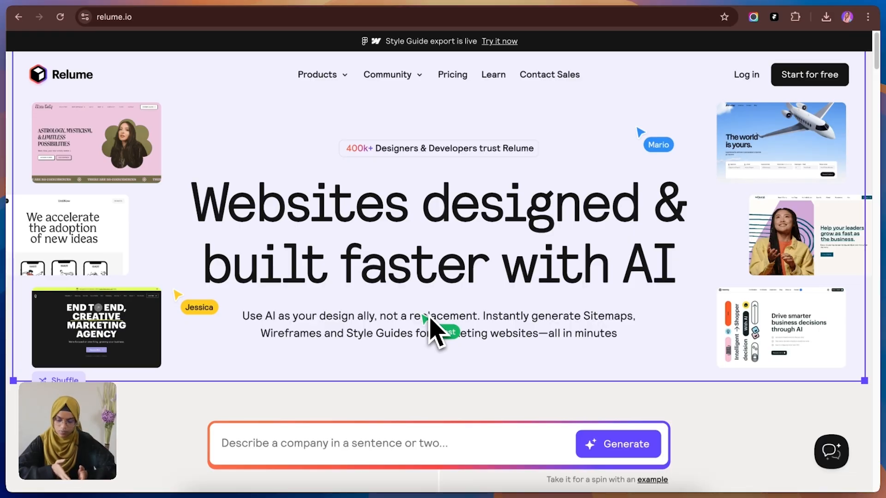
Step: Enter a site prompt for a modern, user-friendly dental clinic website listing its essential sections, strong CTAs and SEO-optimized structure
{"action": "scroll", "coordinate": [461, 332], "scroll_direction": "down", "scroll_amount": 3}
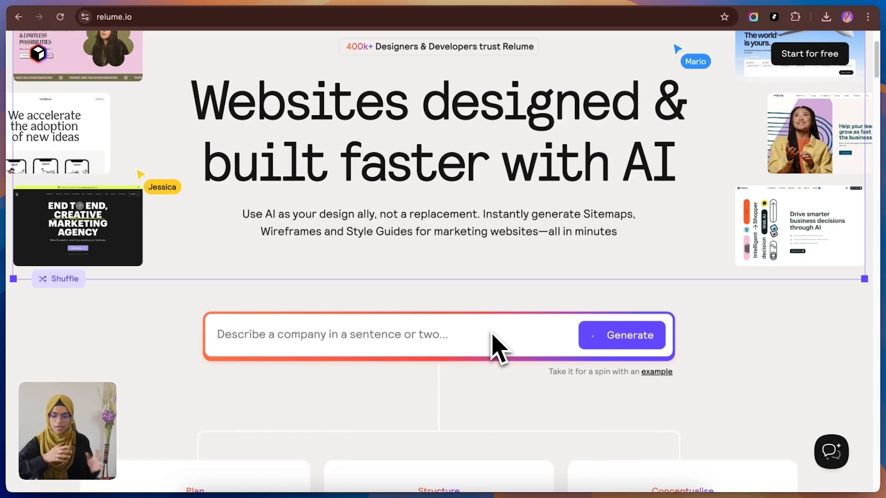
{"action": "left_click", "coordinate": [399, 349]}
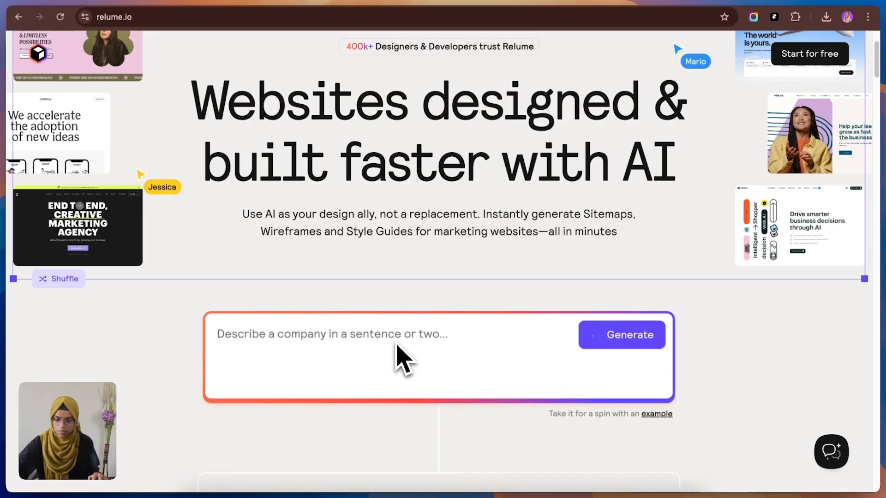
{"action": "key", "text": "super+v"}
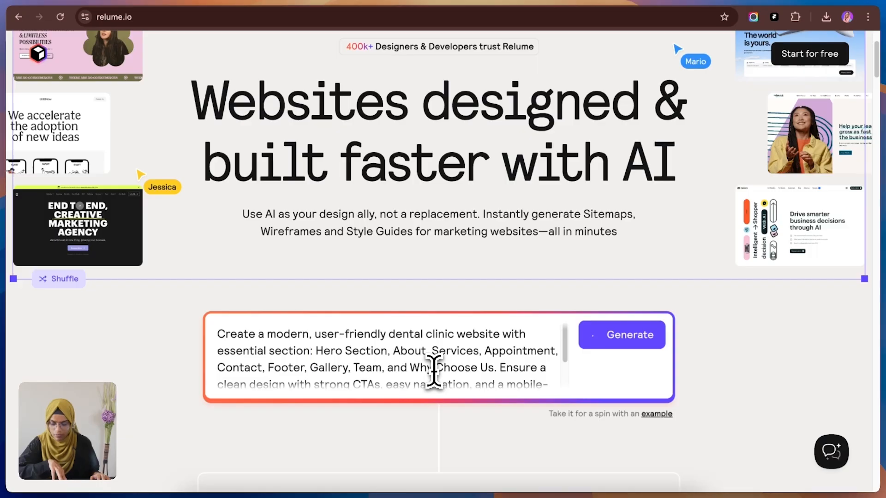
Step: Review the full dental clinic prompt and generate the sitemap from it
{"action": "scroll", "coordinate": [433, 372], "scroll_direction": "up", "scroll_amount": 1}
{"action": "scroll", "coordinate": [433, 372], "scroll_direction": "down", "scroll_amount": 2}
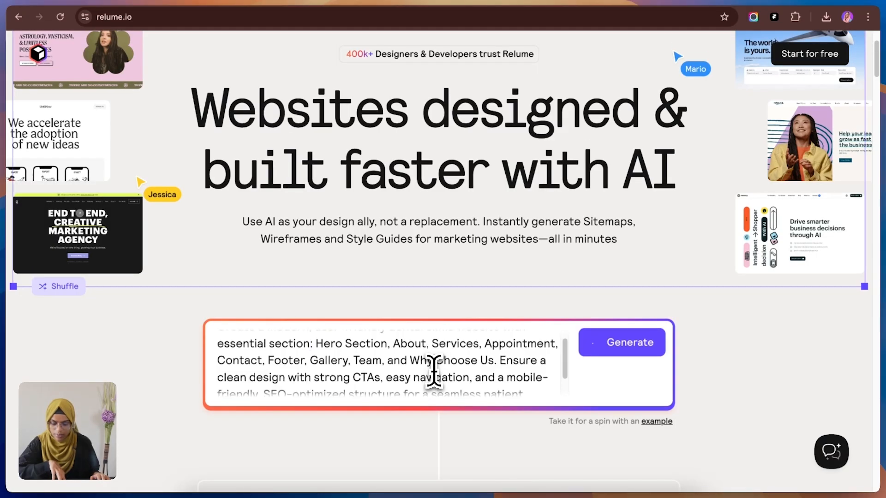
{"action": "scroll", "coordinate": [434, 372], "scroll_direction": "down", "scroll_amount": 1}
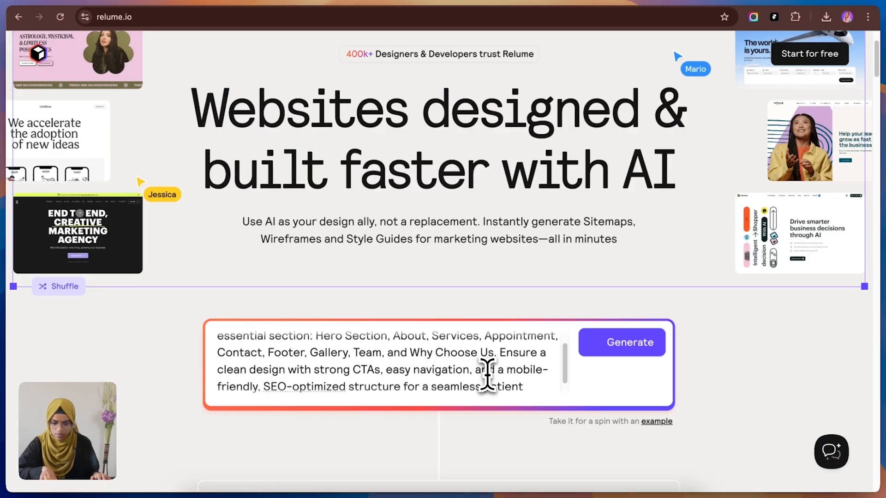
{"action": "scroll", "coordinate": [485, 372], "scroll_direction": "down", "scroll_amount": 2}
{"action": "scroll", "coordinate": [487, 374], "scroll_direction": "up", "scroll_amount": 5}
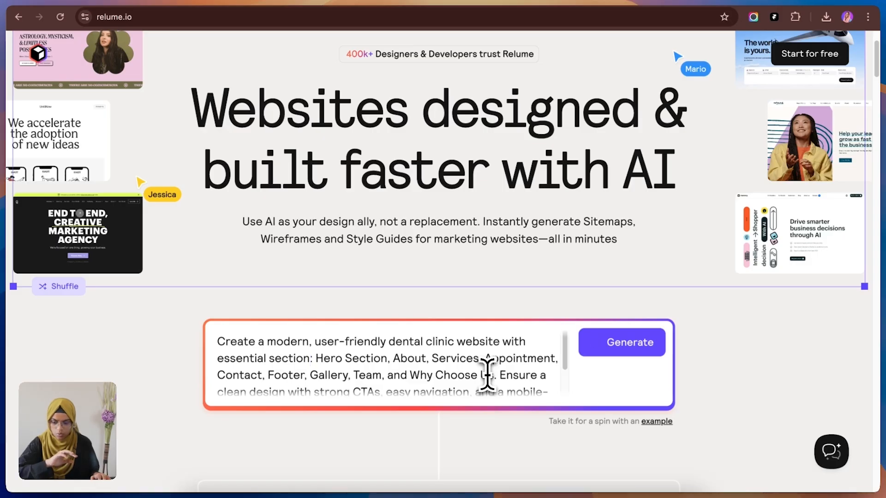
{"action": "left_click", "coordinate": [639, 349]}
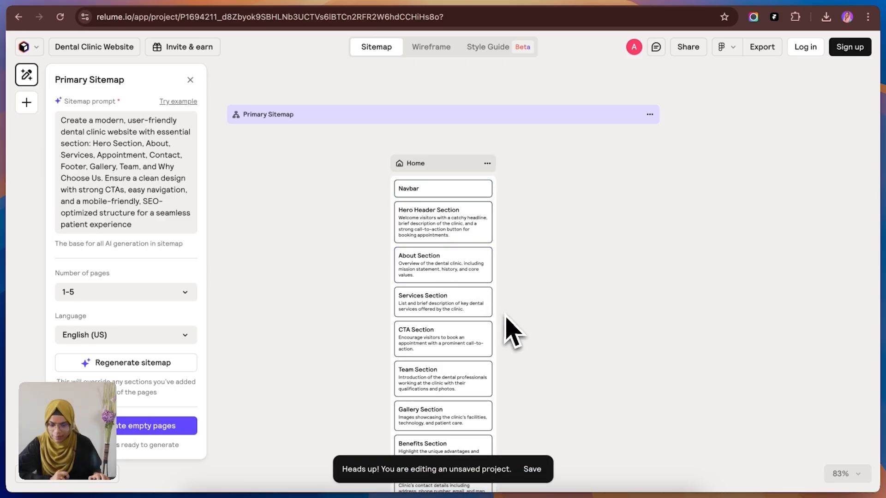
Step: Review the Home page's sections in the sitemap and generate content for the empty About Us page
{"action": "scroll", "coordinate": [506, 315], "scroll_direction": "up", "scroll_amount": 3}
{"action": "scroll", "coordinate": [505, 316], "scroll_direction": "down", "scroll_amount": 4}
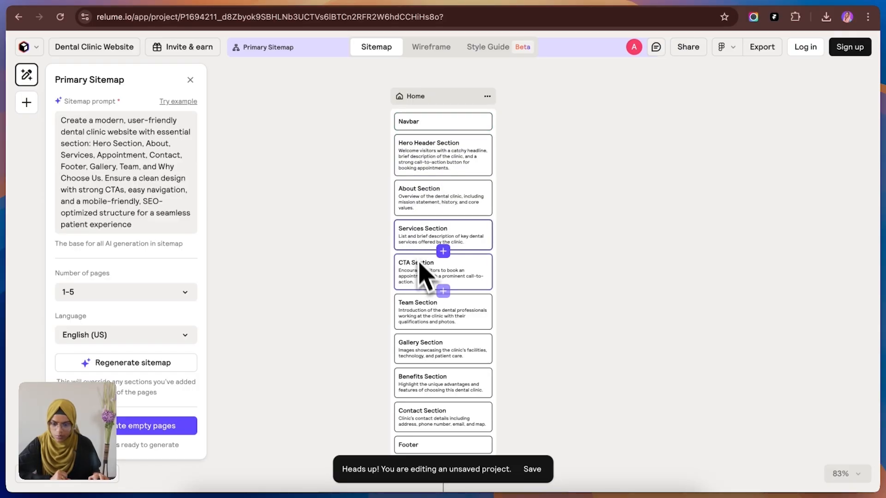
{"action": "scroll", "coordinate": [420, 390], "scroll_direction": "down", "scroll_amount": 1}
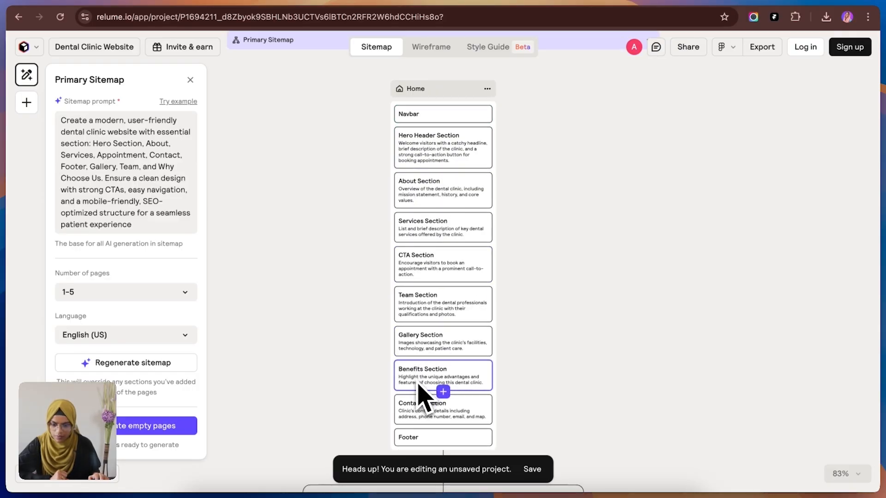
{"action": "scroll", "coordinate": [420, 389], "scroll_direction": "down", "scroll_amount": 5}
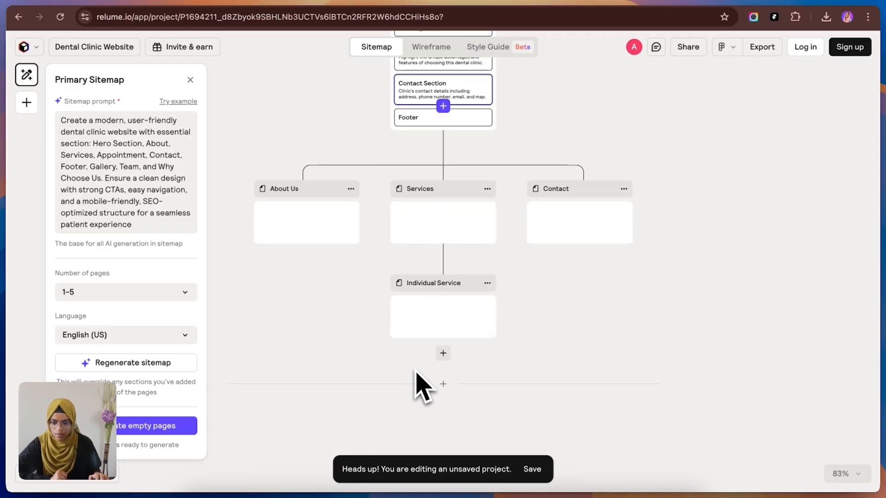
{"action": "mouse_move", "coordinate": [306, 253]}
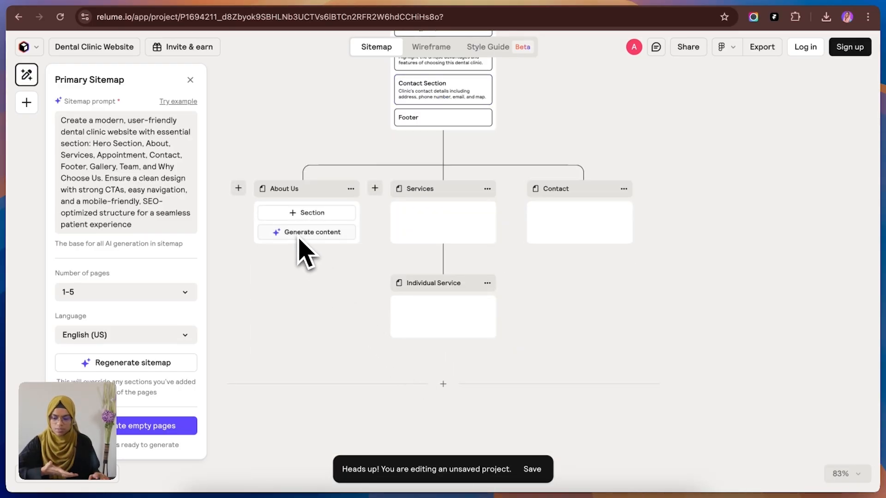
{"action": "mouse_move", "coordinate": [563, 196]}
{"action": "left_click", "coordinate": [310, 232]}
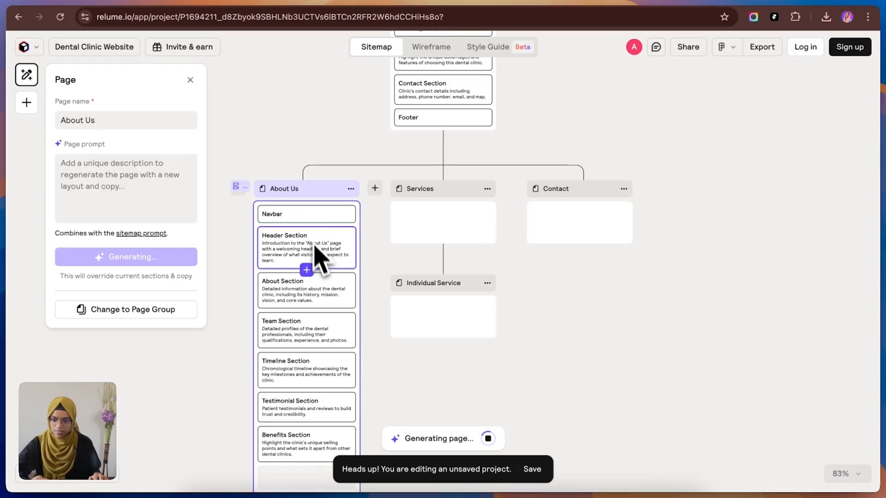
Step: Generate content for the empty Services page in the sitemap
{"action": "mouse_move", "coordinate": [430, 231]}
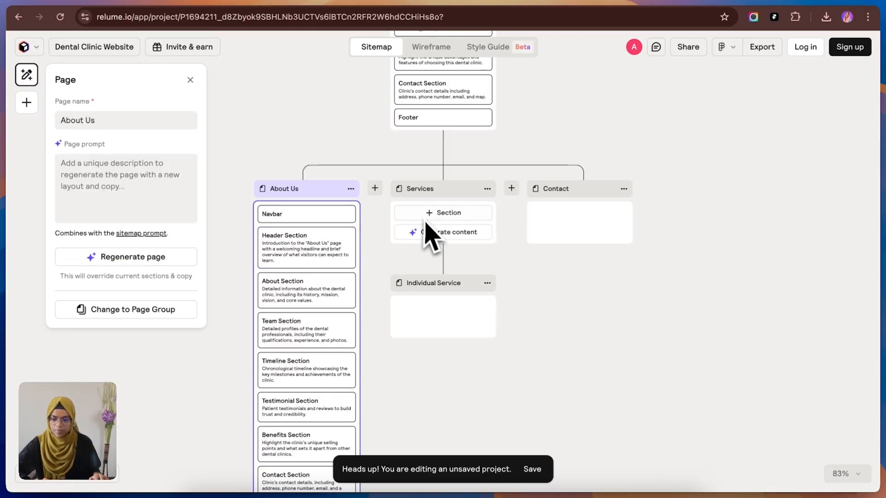
{"action": "left_click", "coordinate": [432, 232]}
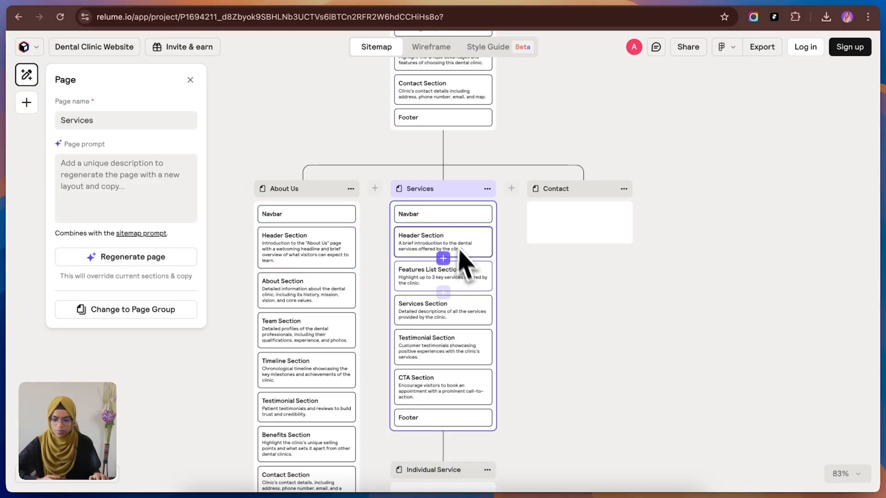
{"action": "scroll", "coordinate": [454, 302], "scroll_direction": "down", "scroll_amount": 1}
{"action": "scroll", "coordinate": [458, 316], "scroll_direction": "up", "scroll_amount": 10}
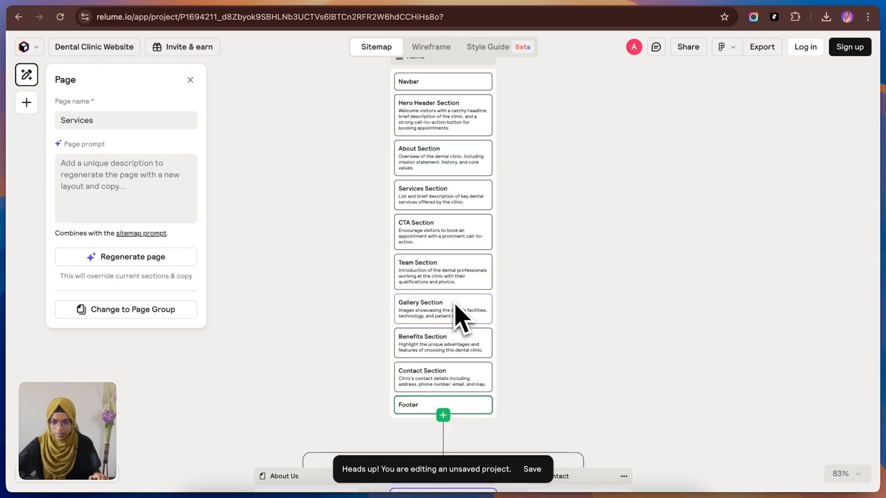
Step: In the wireframe view, replace the Home page's Hero Header Section component with Header 5
{"action": "left_click", "coordinate": [409, 120]}
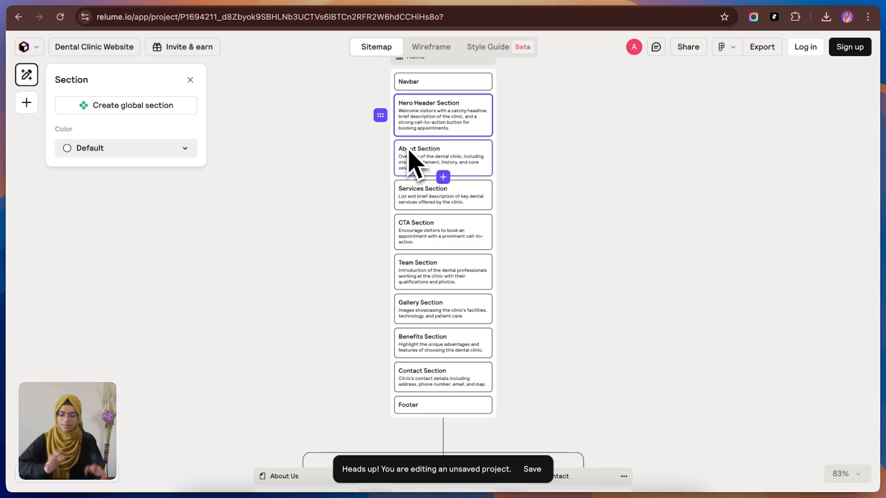
{"action": "left_click", "coordinate": [428, 52]}
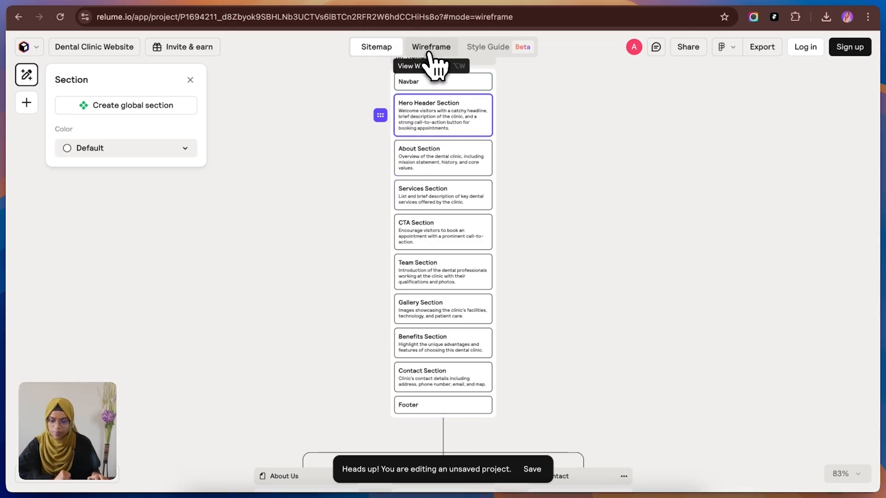
{"action": "scroll", "coordinate": [417, 348], "scroll_direction": "down", "scroll_amount": 1}
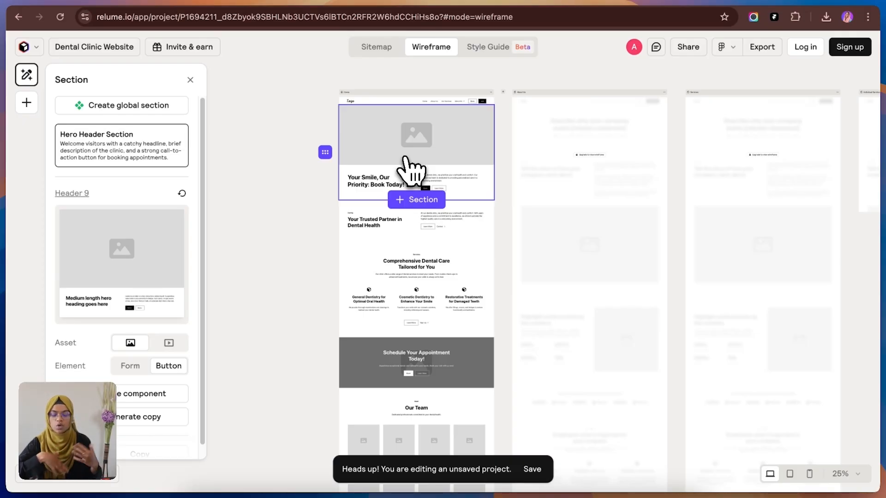
{"action": "left_click", "coordinate": [121, 399]}
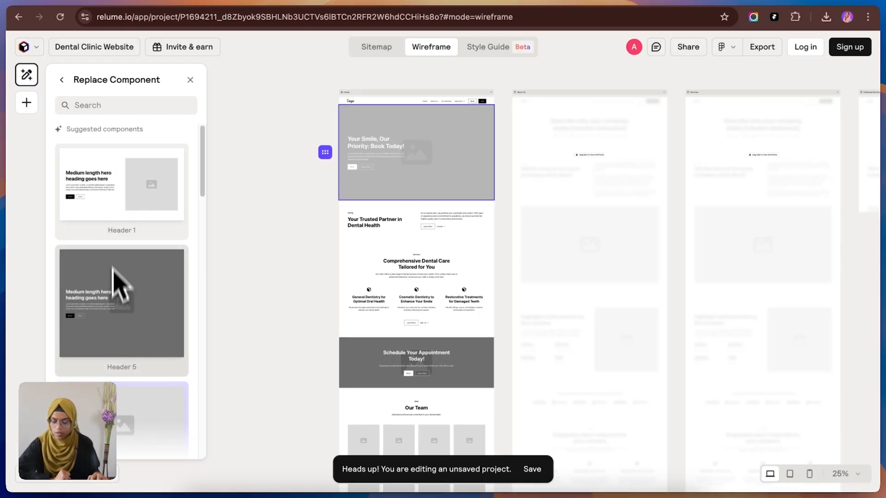
{"action": "left_click", "coordinate": [121, 369]}
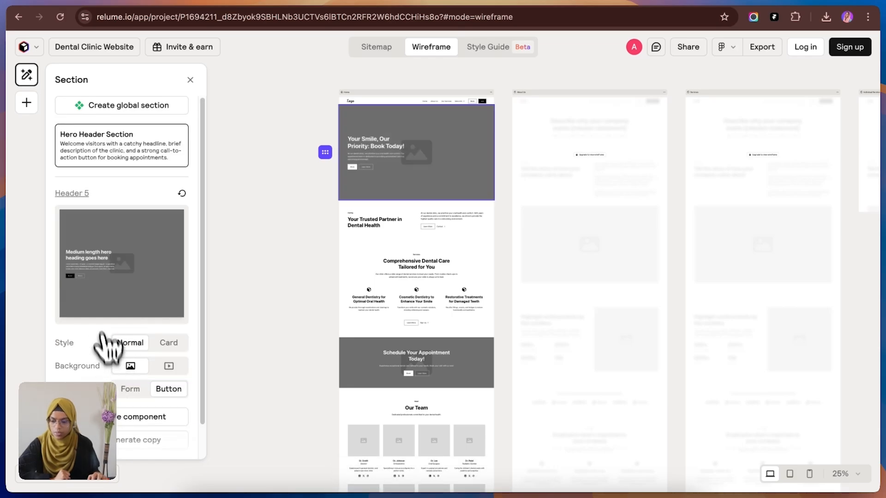
Step: Move the "Schedule Your Appointment Today!" CTA section of the Home wireframe to between the team and gallery sections
{"action": "left_click", "coordinate": [365, 237]}
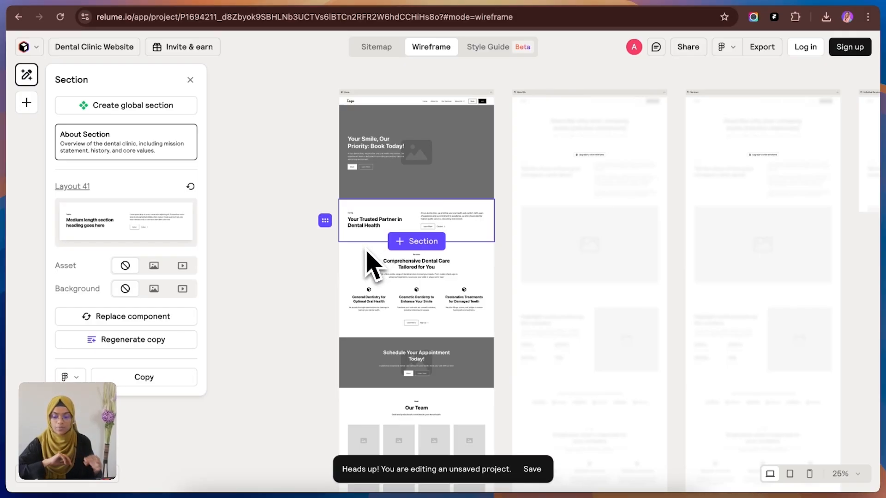
{"action": "scroll", "coordinate": [367, 271], "scroll_direction": "down", "scroll_amount": 10}
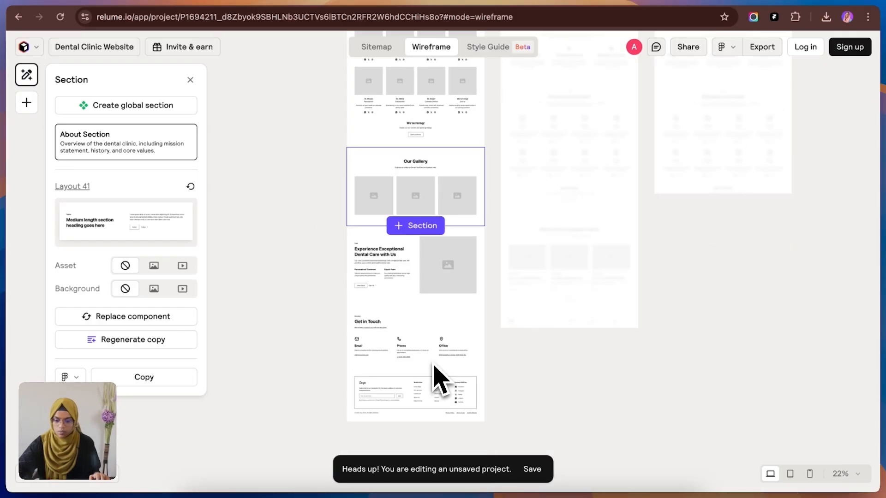
{"action": "scroll", "coordinate": [421, 330], "scroll_direction": "up", "scroll_amount": 8}
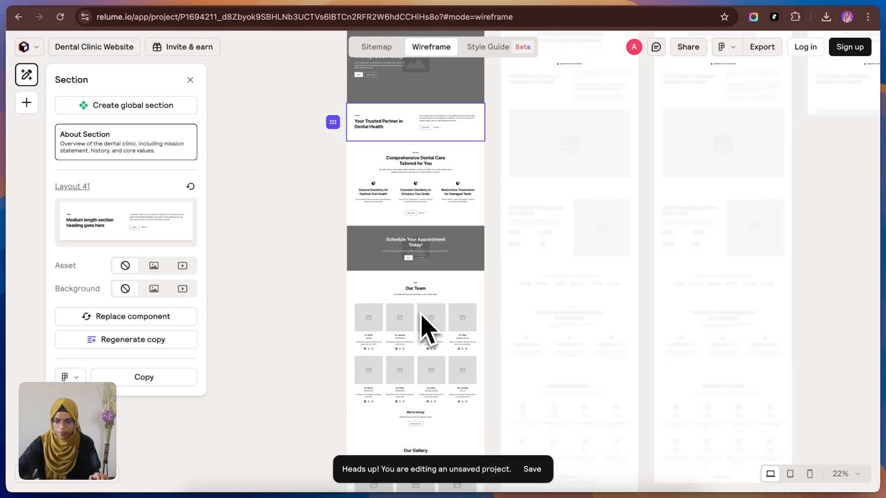
{"action": "left_click", "coordinate": [388, 248]}
{"action": "left_click_drag", "start_coordinate": [378, 253], "coordinate": [370, 400]}
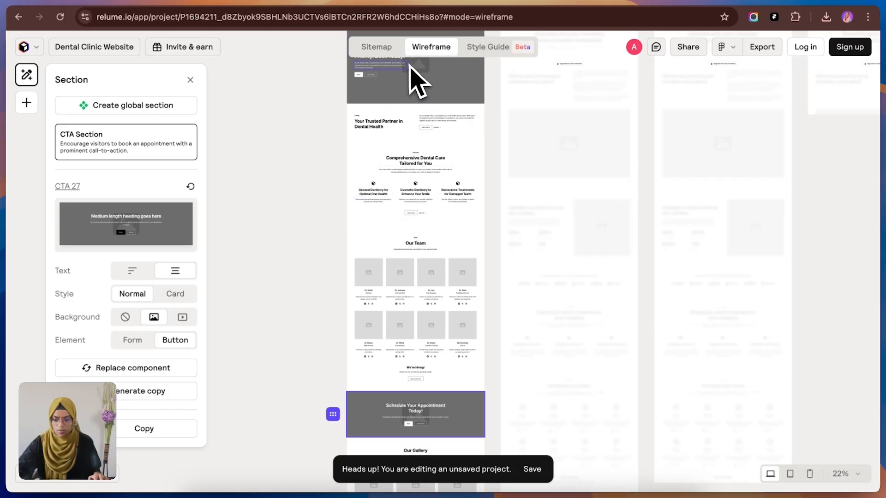
Step: Open the style guide and examine its colors, typography, UI styling and the styled preview of the Home page
{"action": "left_click", "coordinate": [470, 49]}
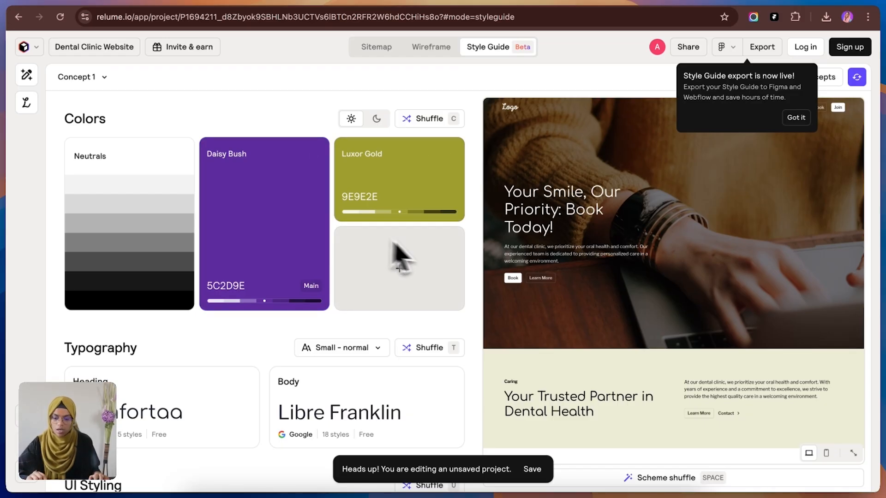
{"action": "scroll", "coordinate": [668, 339], "scroll_direction": "down", "scroll_amount": 3}
{"action": "scroll", "coordinate": [619, 341], "scroll_direction": "down", "scroll_amount": 10}
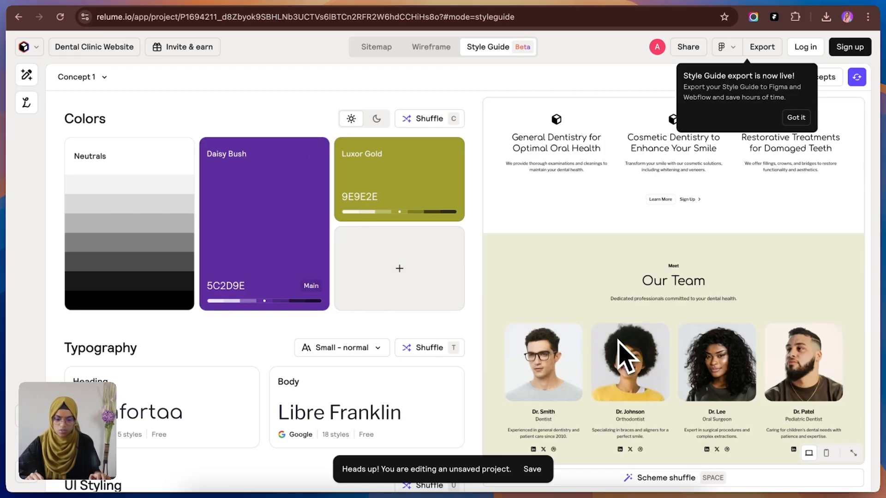
{"action": "scroll", "coordinate": [619, 341], "scroll_direction": "down", "scroll_amount": 5}
{"action": "scroll", "coordinate": [619, 341], "scroll_direction": "down", "scroll_amount": 8}
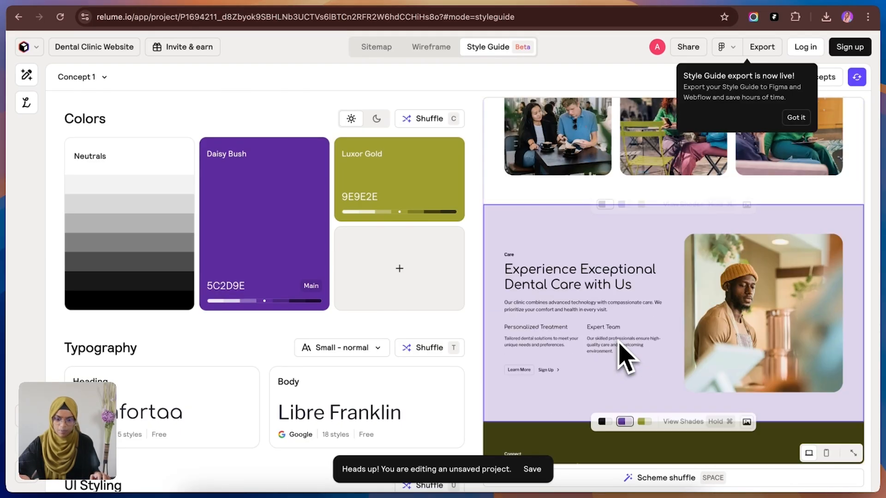
{"action": "scroll", "coordinate": [620, 357], "scroll_direction": "down", "scroll_amount": 10}
{"action": "scroll", "coordinate": [608, 375], "scroll_direction": "down", "scroll_amount": 1}
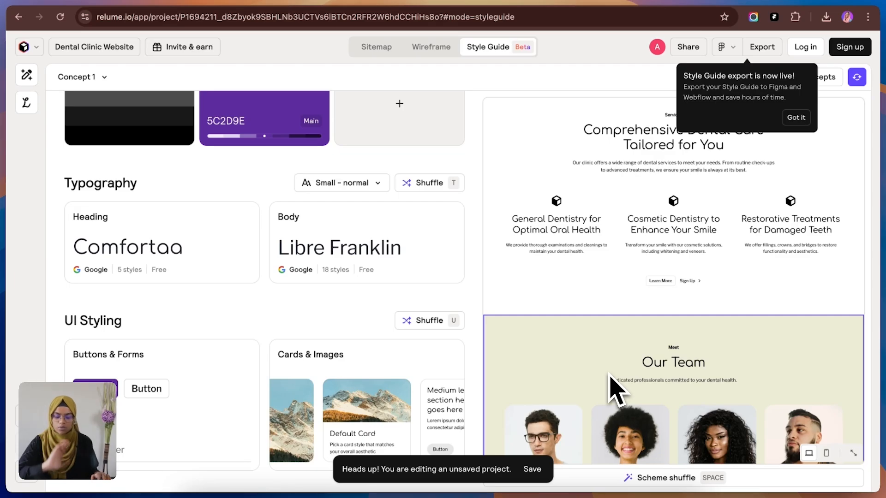
{"action": "scroll", "coordinate": [611, 389], "scroll_direction": "down", "scroll_amount": 6}
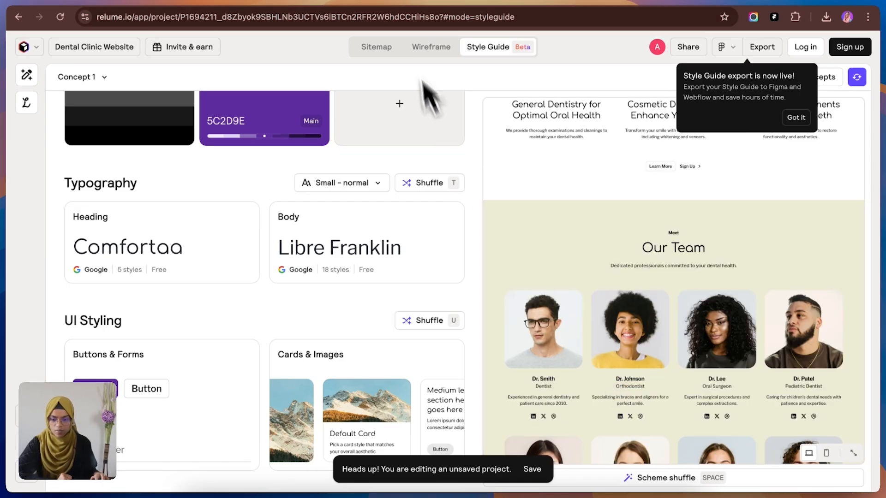
Step: Return to the wireframe view and copy the Home page's Navbar section for pasting into Figma
{"action": "left_click", "coordinate": [436, 50]}
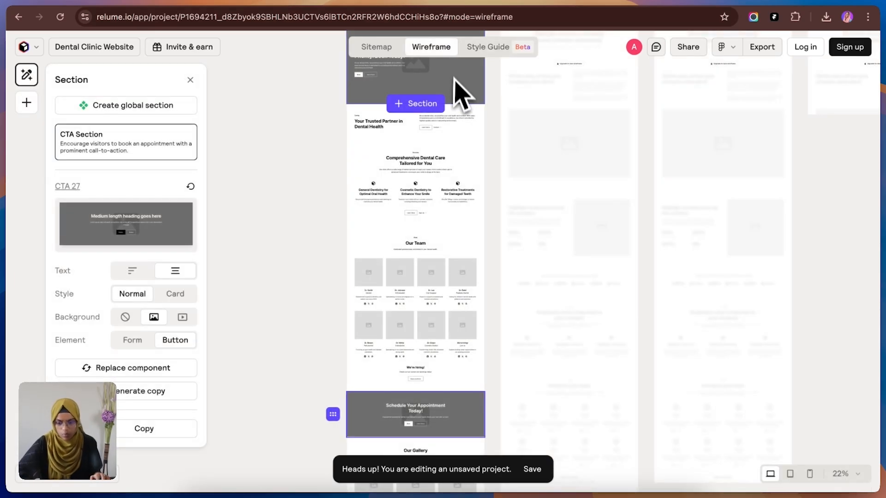
{"action": "scroll", "coordinate": [435, 192], "scroll_direction": "down", "scroll_amount": 3}
{"action": "scroll", "coordinate": [434, 197], "scroll_direction": "up", "scroll_amount": 9}
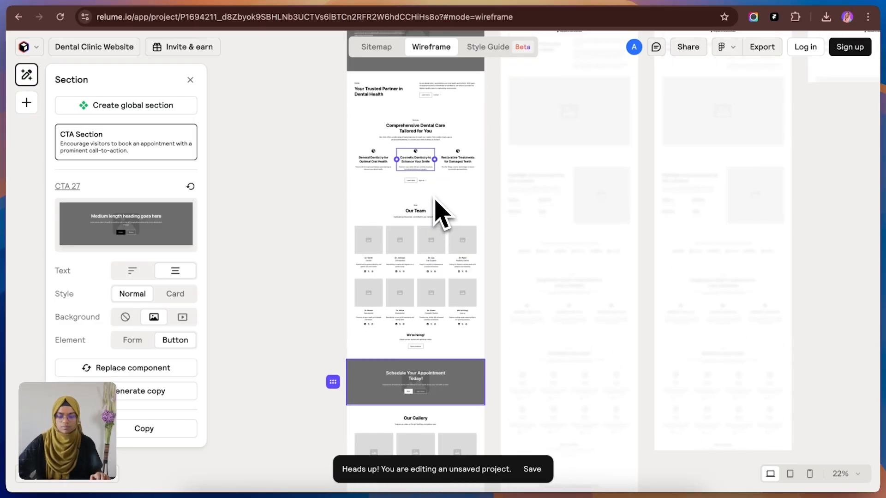
{"action": "left_click", "coordinate": [399, 220]}
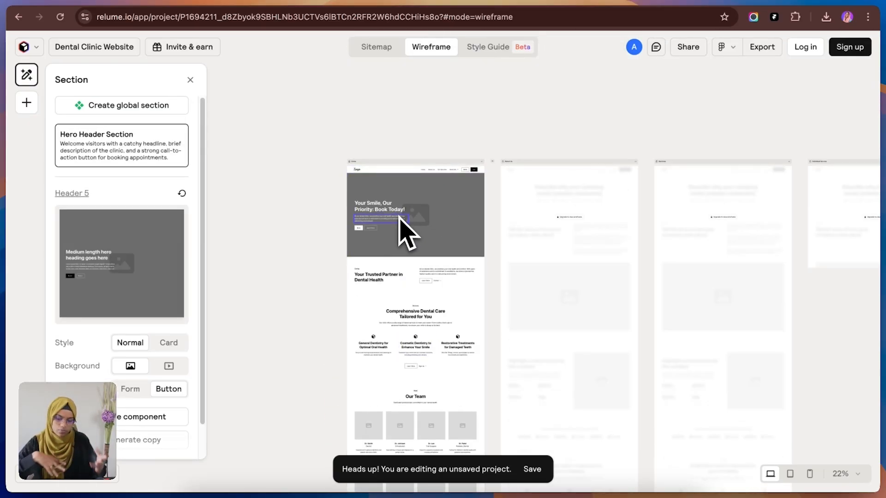
{"action": "left_click", "coordinate": [376, 173]}
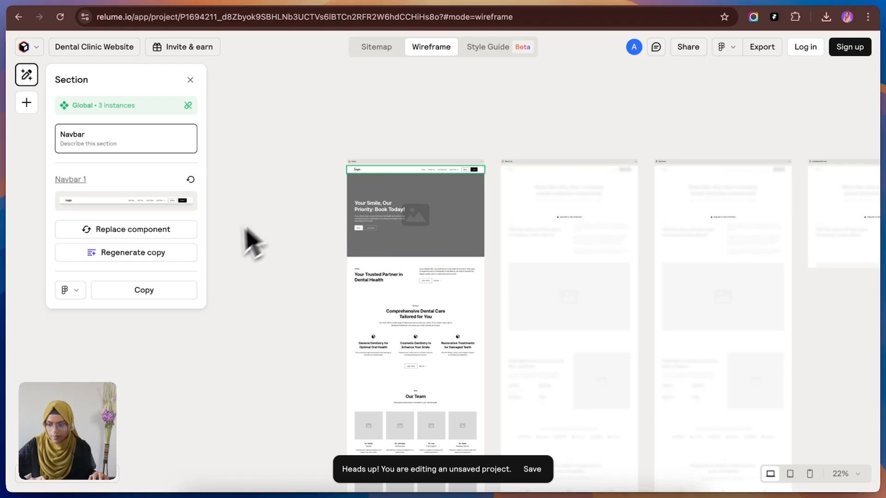
{"action": "left_click", "coordinate": [132, 291]}
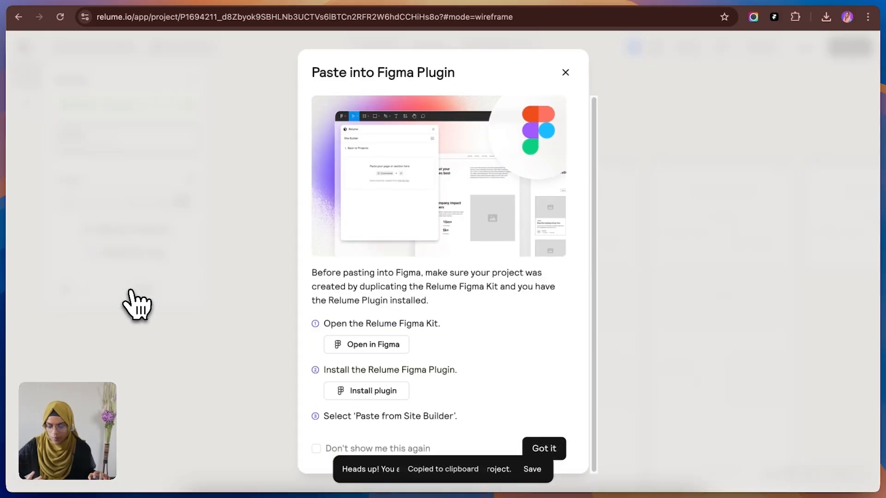
{"action": "left_click", "coordinate": [127, 300]}
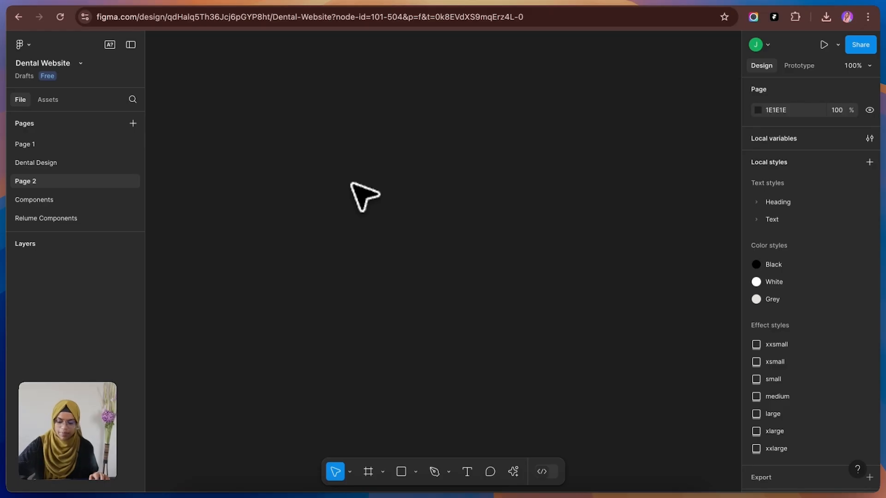
Step: Try to paste the copied navbar straight onto Page 2 of the Dental Website file in Figma
{"action": "key", "text": "super+v"}
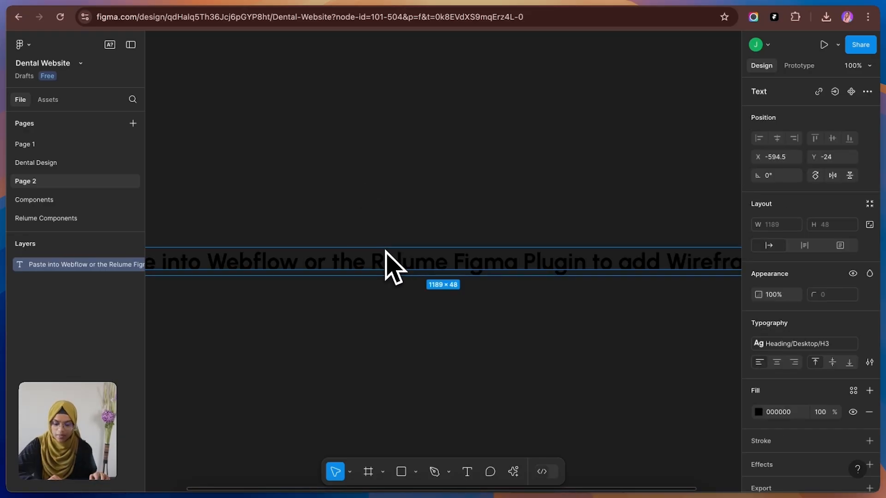
{"action": "key", "text": "Delete"}
Step: Find and run the Relume plugin in Figma, and open the Relume Figma Kit (v3.0) from it as a design file
{"action": "left_click", "coordinate": [26, 46]}
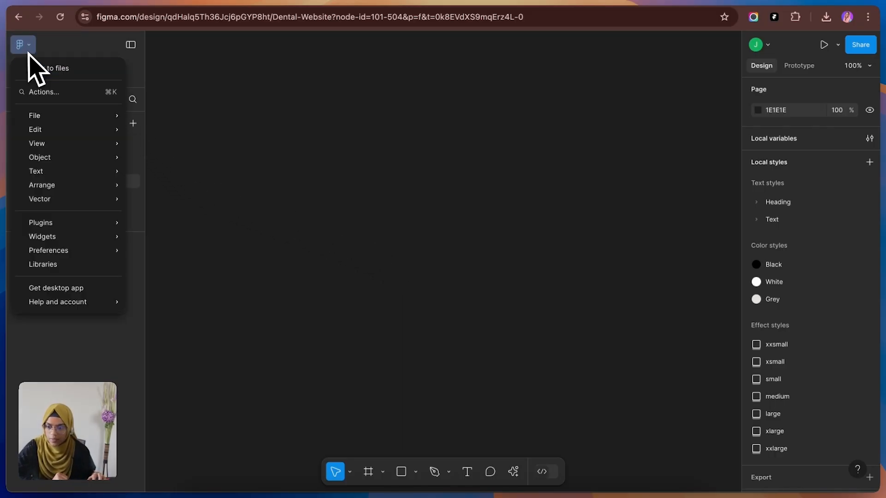
{"action": "mouse_move", "coordinate": [62, 224]}
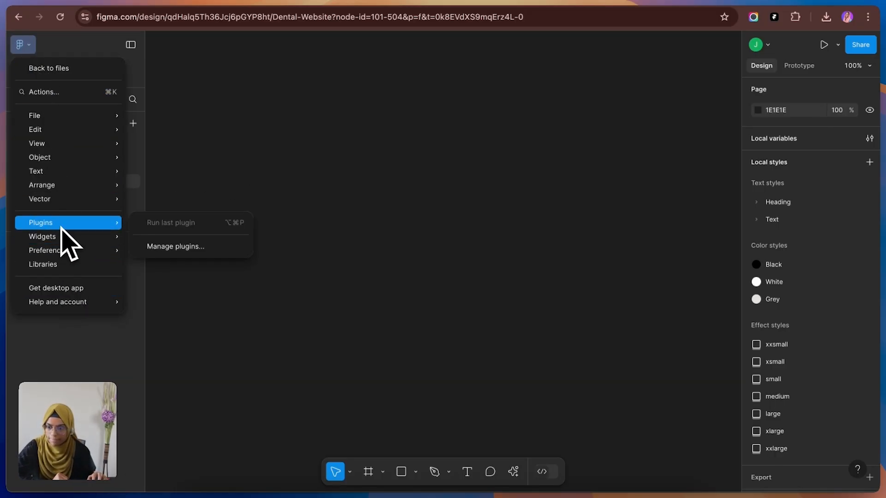
{"action": "left_click", "coordinate": [175, 247]}
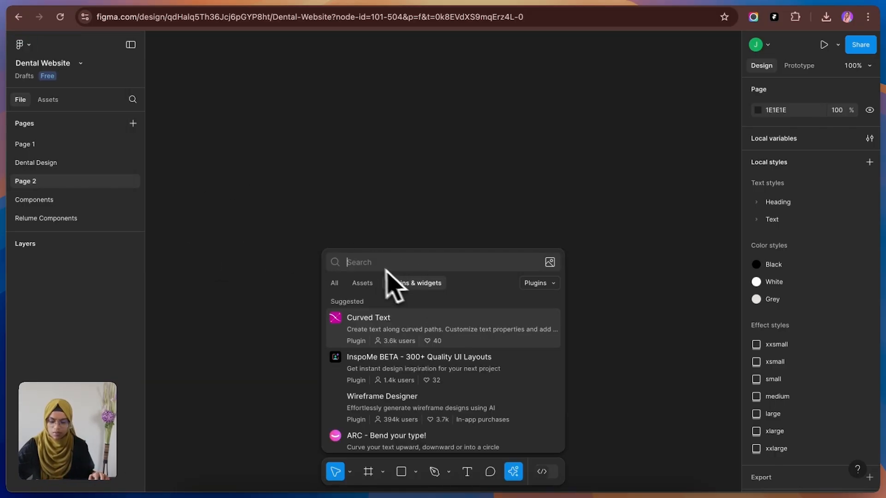
{"action": "type", "text": "relum"}
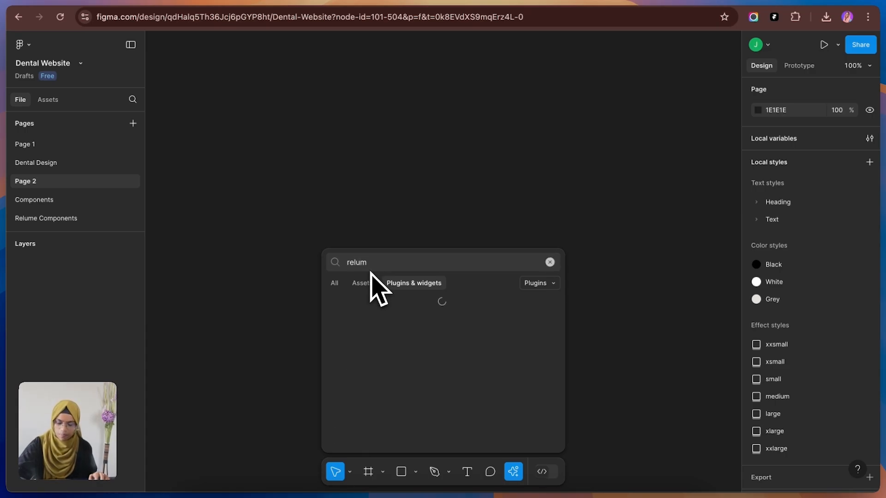
{"action": "left_click", "coordinate": [415, 326]}
{"action": "left_click", "coordinate": [537, 440]}
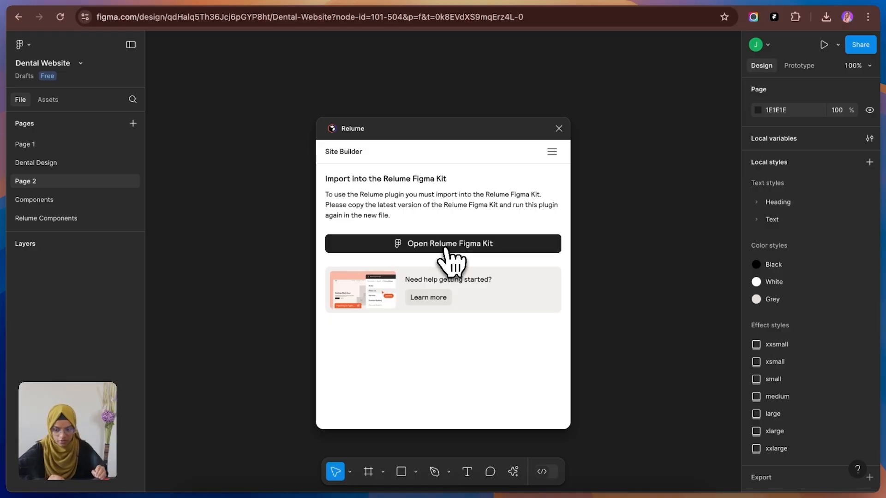
{"action": "left_click", "coordinate": [445, 248]}
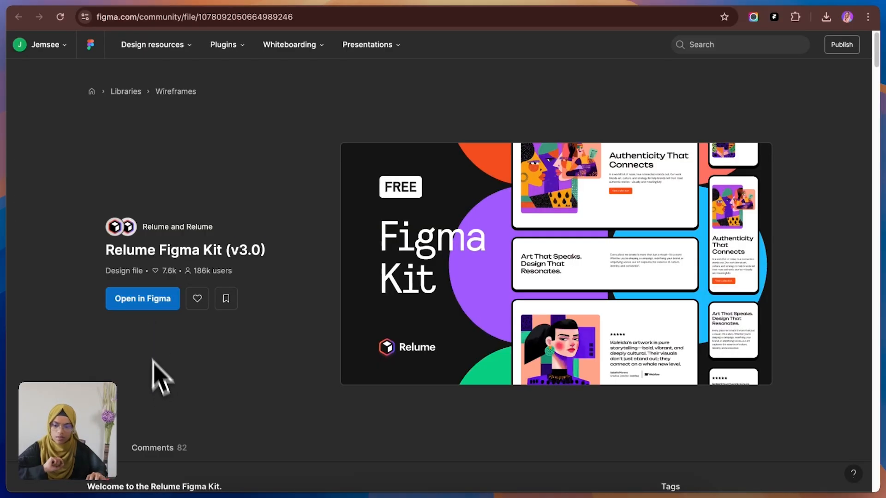
{"action": "left_click", "coordinate": [141, 300]}
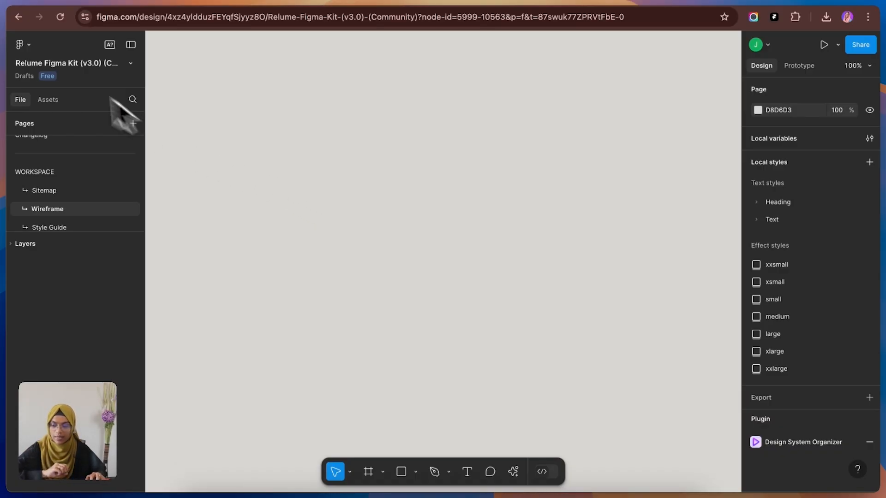
Step: Run the Relume plugin in the kit file and paste the copied navbar from Site Builder onto the Wireframe page
{"action": "left_click", "coordinate": [21, 44]}
{"action": "mouse_move", "coordinate": [84, 225]}
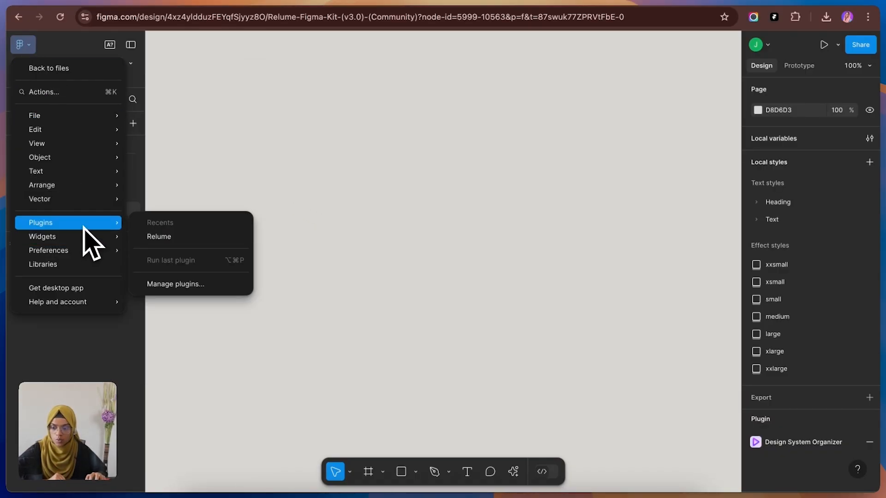
{"action": "left_click", "coordinate": [156, 243]}
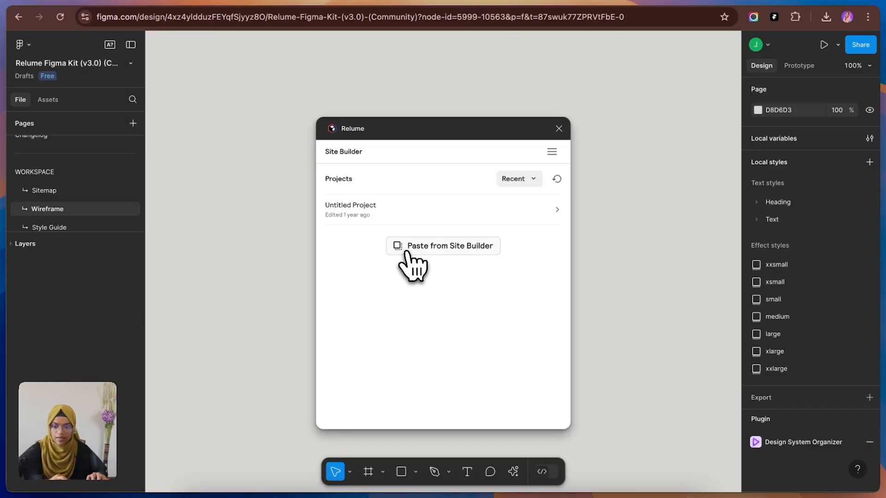
{"action": "left_click", "coordinate": [406, 251]}
{"action": "key", "text": "super+v"}
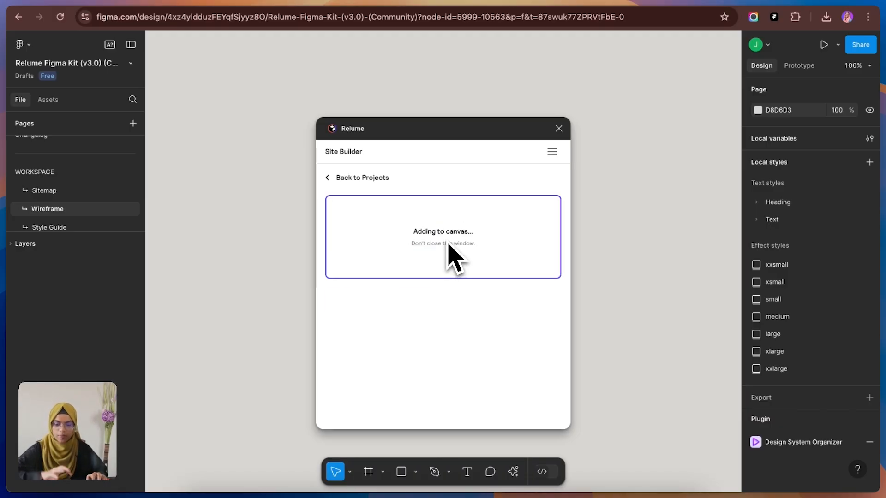
{"action": "left_click_drag", "start_coordinate": [419, 139], "coordinate": [634, 133]}
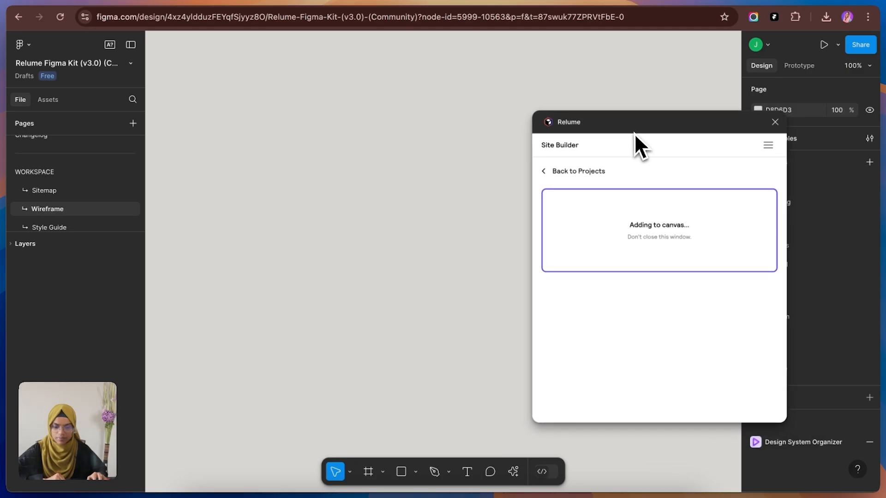
{"action": "left_click", "coordinate": [457, 116]}
{"action": "left_click_drag", "start_coordinate": [464, 122], "coordinate": [414, 106]}
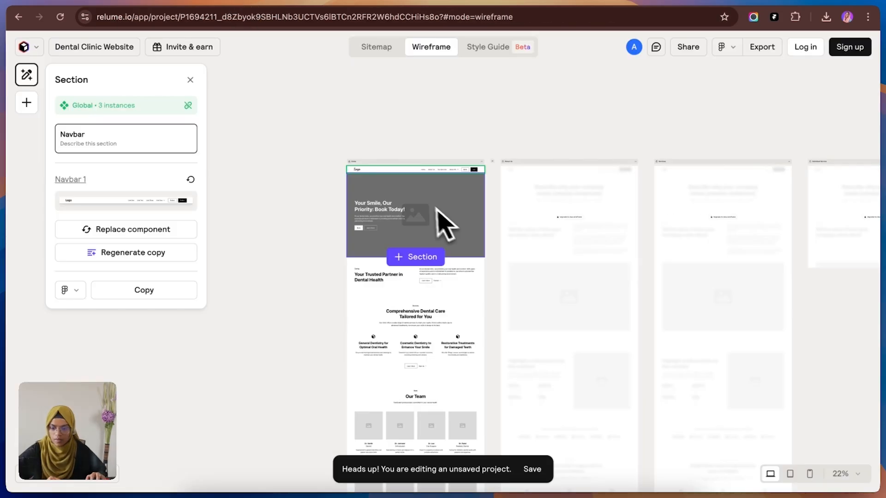
Step: Switch to Relume and copy the Home page's Hero Header Section
{"action": "left_click", "coordinate": [426, 215]}
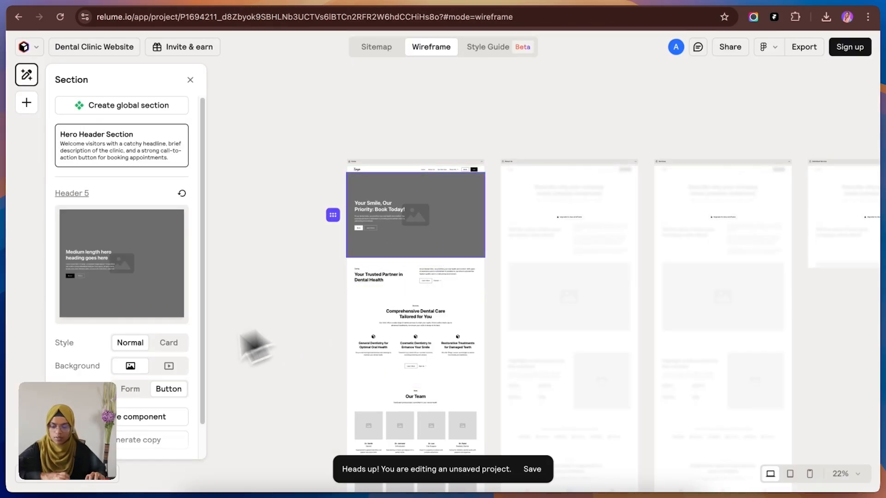
{"action": "scroll", "coordinate": [143, 443], "scroll_direction": "down", "scroll_amount": 2}
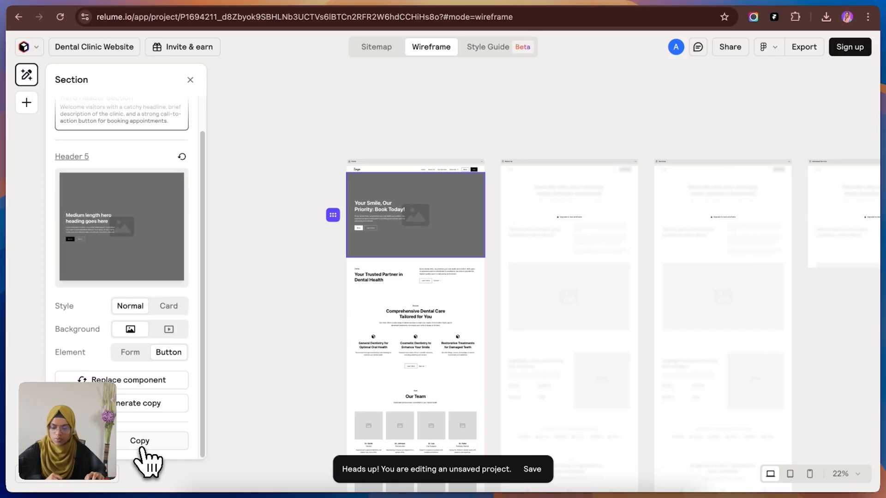
{"action": "left_click", "coordinate": [142, 446]}
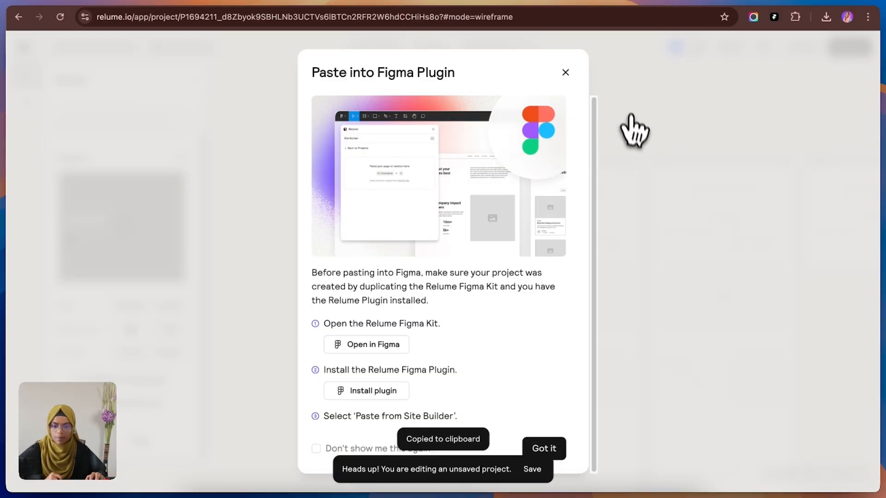
{"action": "left_click", "coordinate": [566, 73]}
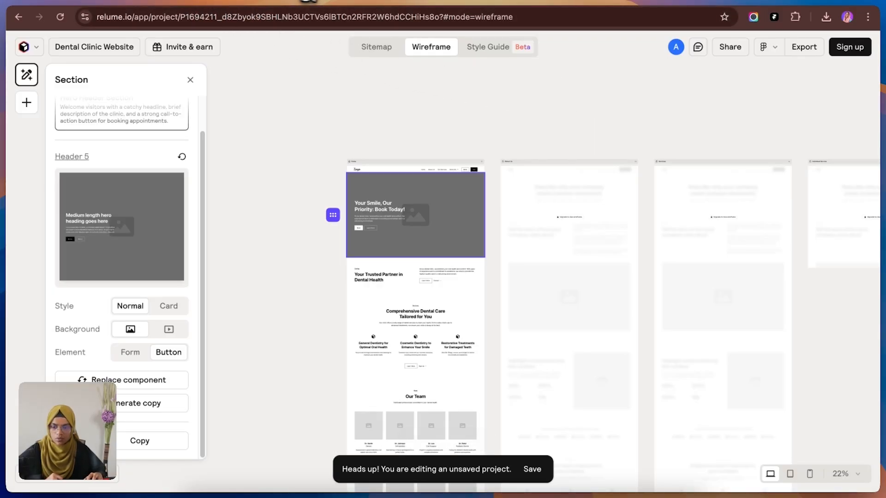
Step: Switch to the Relume Figma Kit file and add the copied hero header section to the Wireframe page with the Relume plugin
{"action": "left_click", "coordinate": [325, 9]}
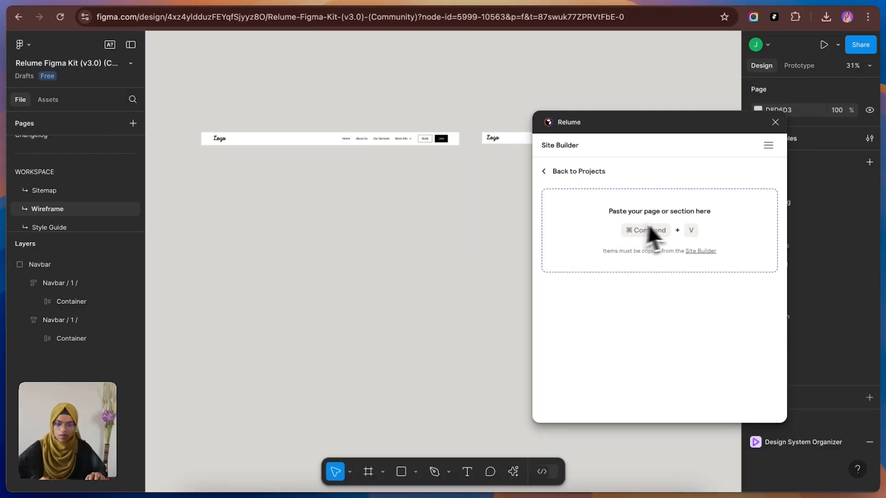
{"action": "left_click", "coordinate": [664, 224]}
{"action": "key", "text": "super+v"}
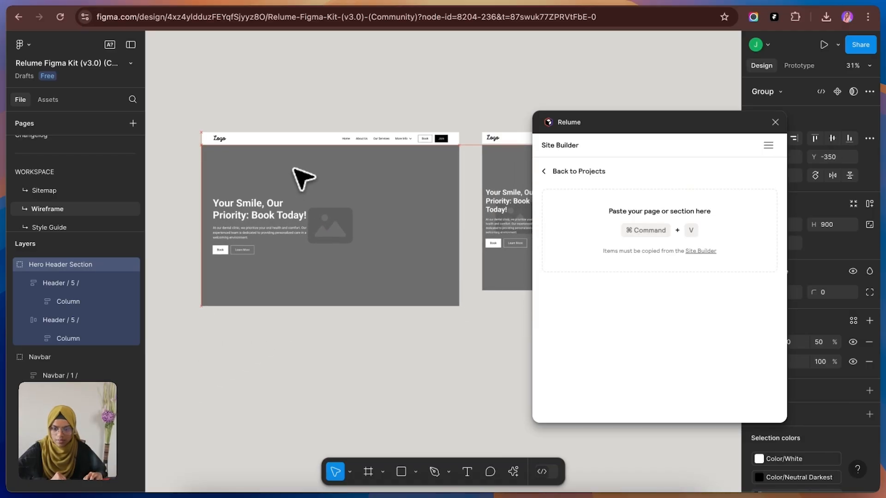
{"action": "left_click", "coordinate": [351, 365]}
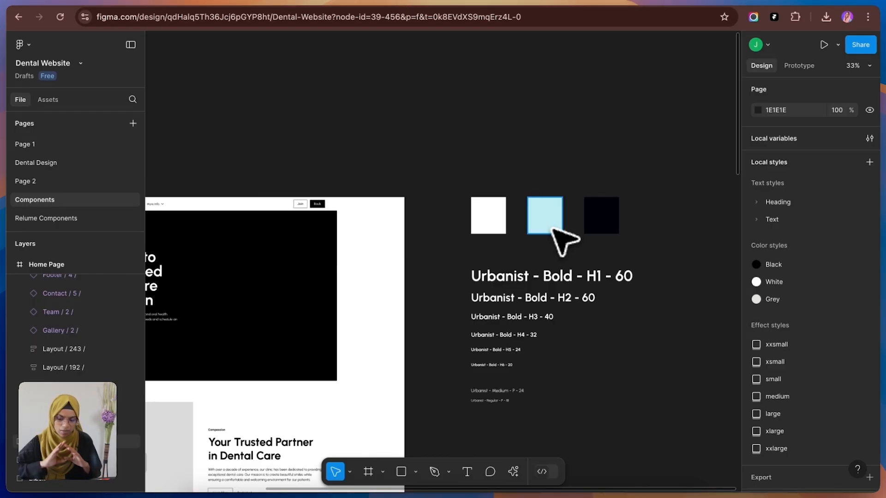
Step: In the Dental Website Figma file, examine the Components page's color swatches and Urbanist type scale, and the finished home page on Dental Design
{"action": "left_click", "coordinate": [501, 215]}
{"action": "left_click", "coordinate": [544, 216]}
{"action": "left_click", "coordinate": [600, 220]}
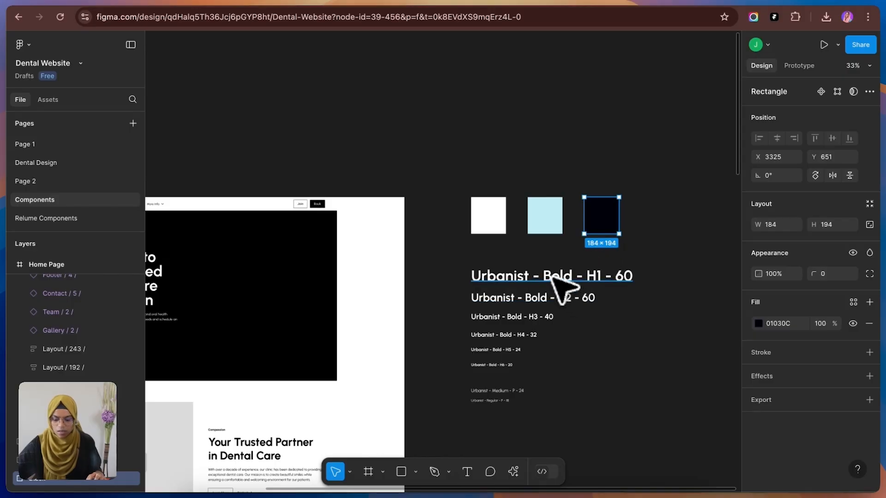
{"action": "scroll", "coordinate": [555, 289], "scroll_direction": "down", "scroll_amount": 2}
{"action": "scroll", "coordinate": [565, 302], "scroll_direction": "up", "scroll_amount": 3}
{"action": "scroll", "coordinate": [566, 297], "scroll_direction": "down", "scroll_amount": 2}
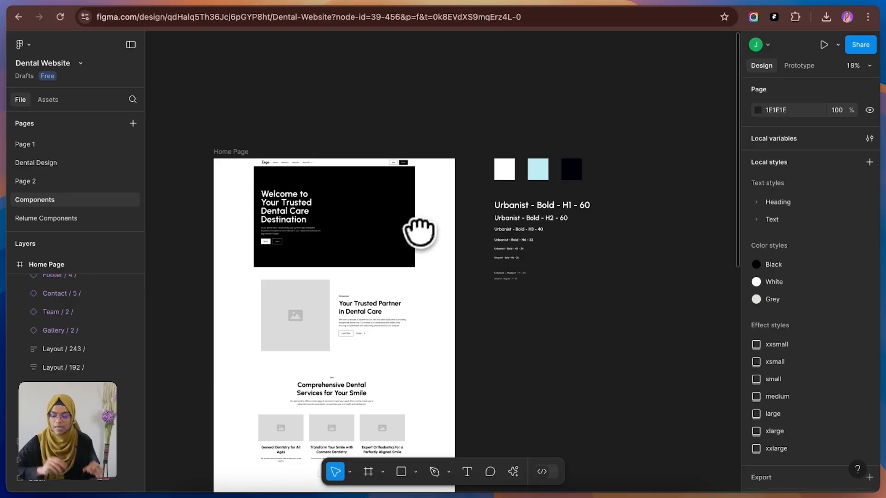
{"action": "left_click", "coordinate": [43, 162]}
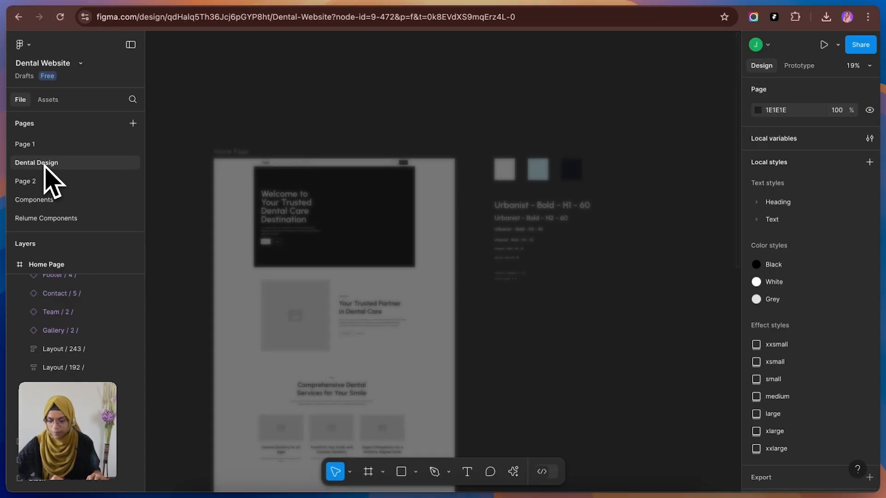
{"action": "scroll", "coordinate": [517, 183], "scroll_direction": "down", "scroll_amount": 5}
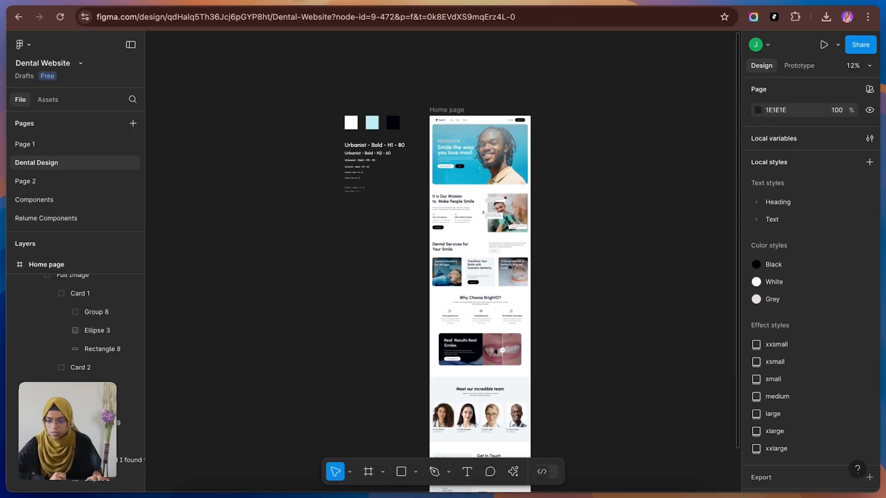
Step: Switch to the Dental-Website project in Framer and examine its text styles, including Heading 1 and Heading 2
{"action": "left_click", "coordinate": [84, 3]}
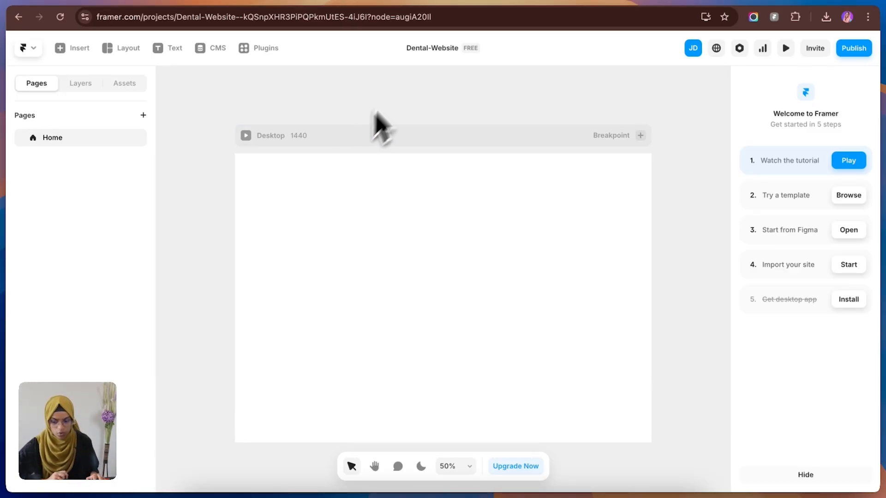
{"action": "left_click", "coordinate": [127, 86]}
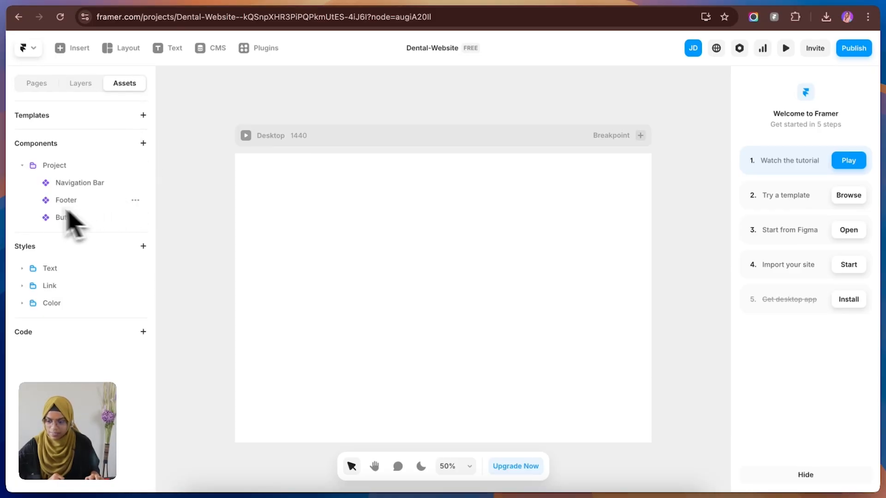
{"action": "left_click", "coordinate": [23, 166]}
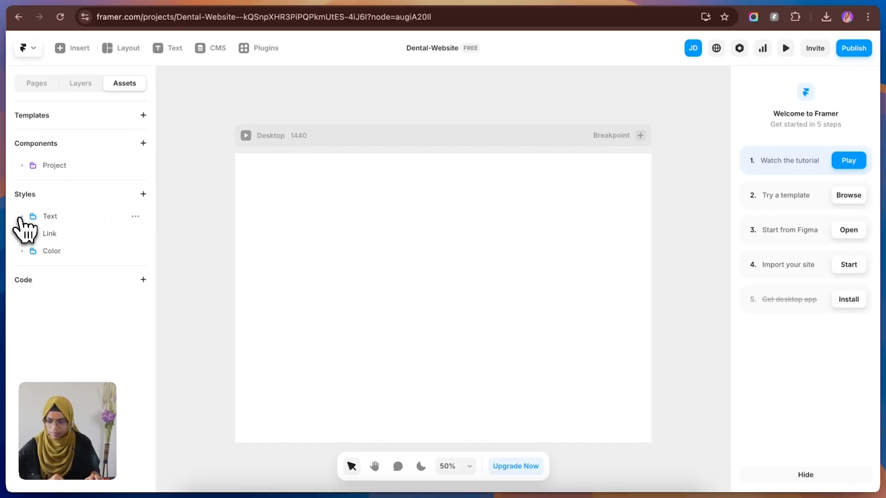
{"action": "left_click", "coordinate": [23, 217]}
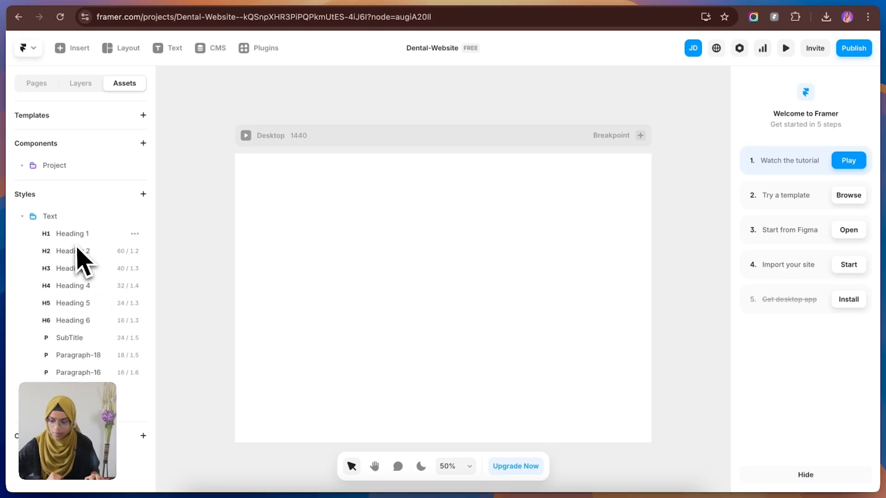
{"action": "left_click", "coordinate": [80, 239]}
{"action": "left_click", "coordinate": [79, 255]}
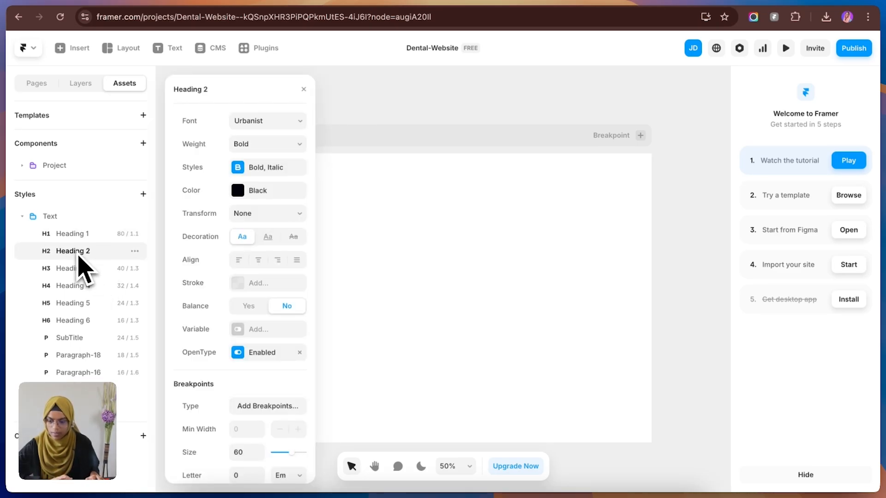
Step: Close the Heading 2 settings and examine the project's Color styles, including White and Black, plus the Text and Link style folders
{"action": "left_click", "coordinate": [87, 273]}
{"action": "left_click", "coordinate": [182, 222]}
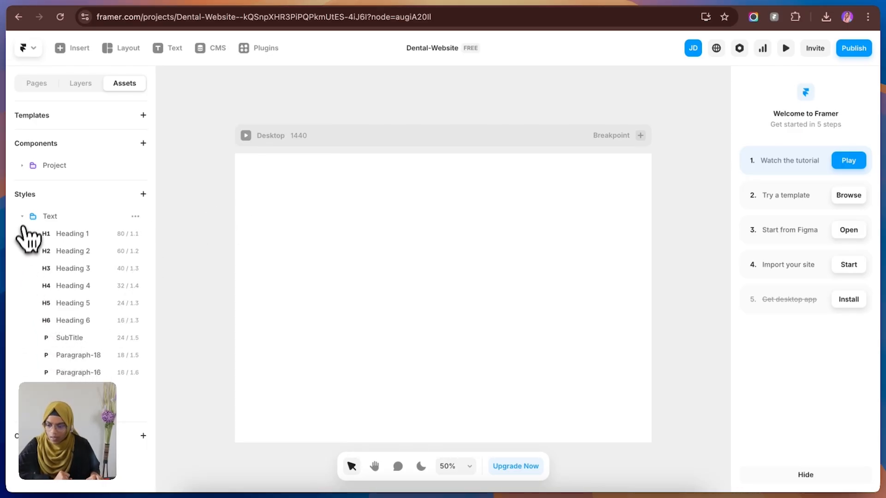
{"action": "left_click", "coordinate": [23, 217]}
{"action": "left_click", "coordinate": [27, 252]}
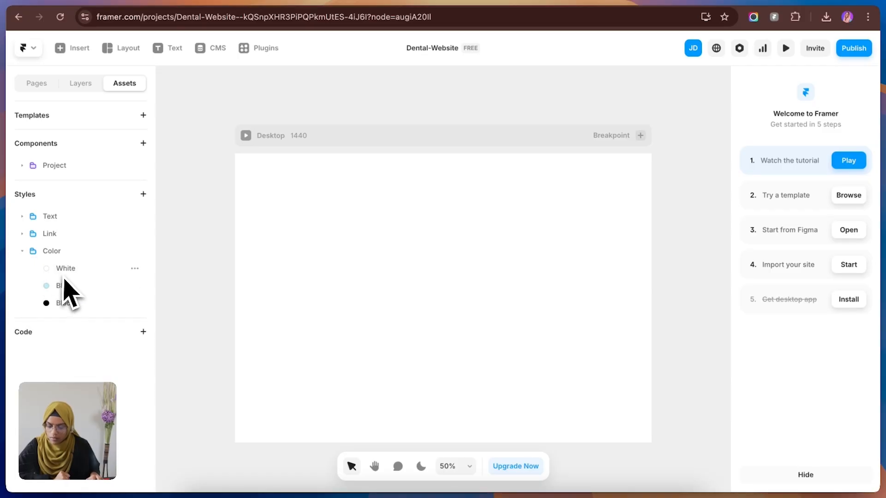
{"action": "left_click", "coordinate": [25, 250]}
{"action": "left_click", "coordinate": [24, 235]}
{"action": "left_click", "coordinate": [25, 234]}
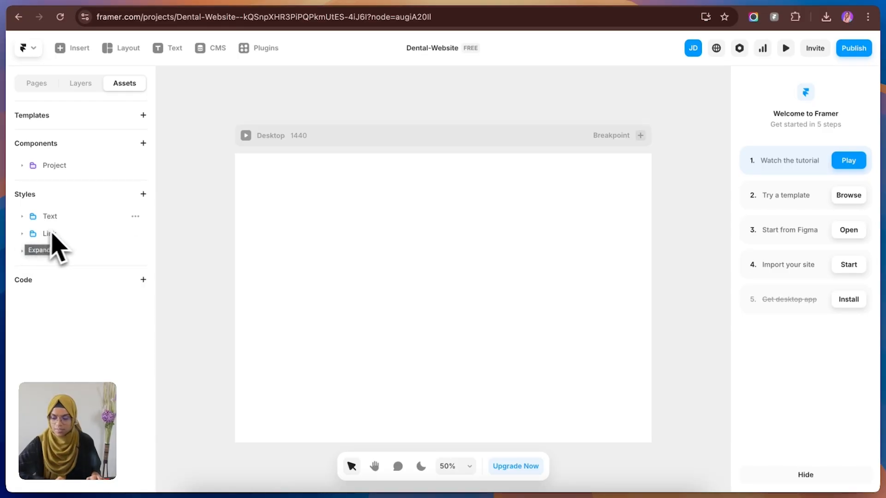
Step: Add a new text style, open its font settings, and check the other style types that can be added
{"action": "left_click", "coordinate": [143, 194]}
{"action": "mouse_move", "coordinate": [157, 209]}
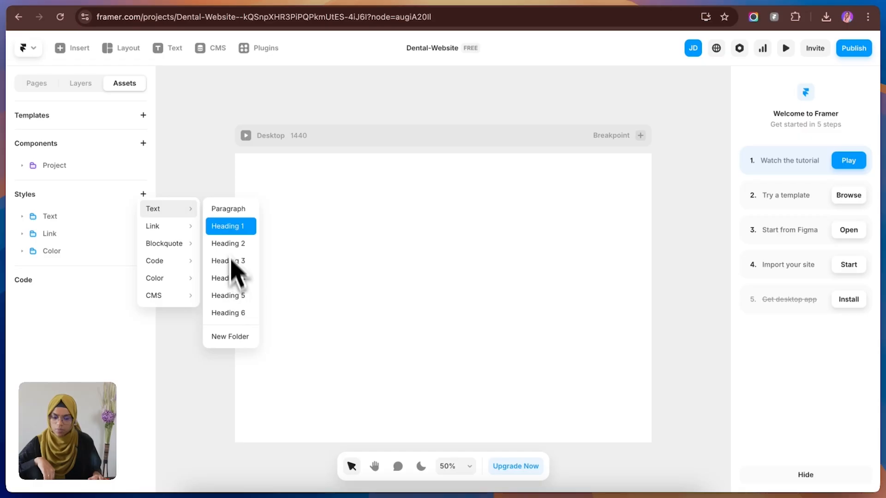
{"action": "left_click", "coordinate": [241, 318]}
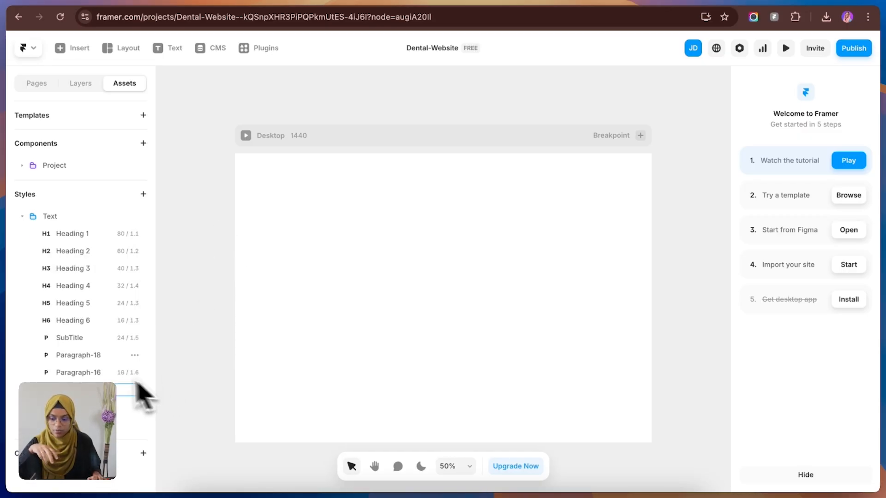
{"action": "left_click", "coordinate": [107, 392]}
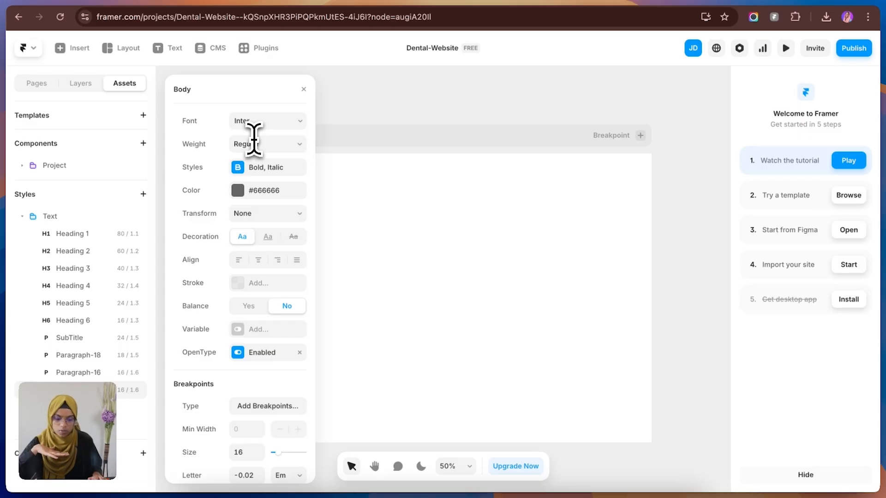
{"action": "left_click", "coordinate": [338, 105]}
{"action": "left_click", "coordinate": [143, 194]}
{"action": "mouse_move", "coordinate": [169, 277]}
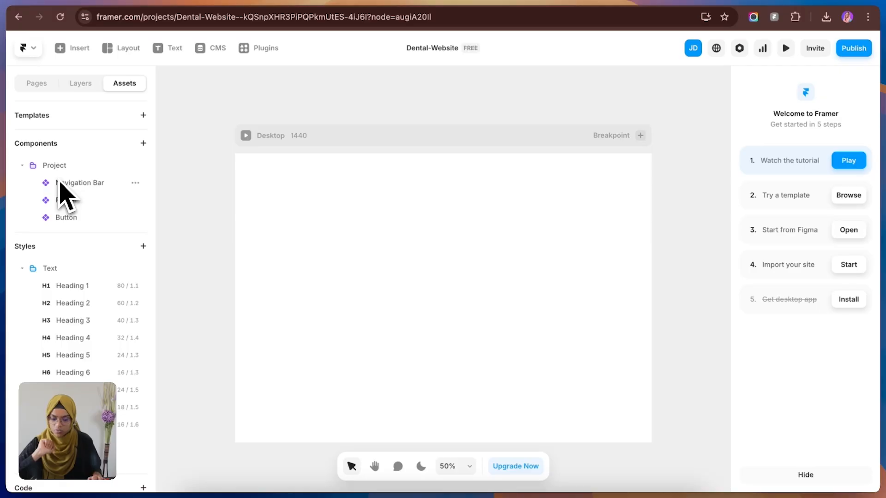
Step: Open the Navigation Bar component and examine its Desktop, Tablet and Mobile variants
{"action": "left_click", "coordinate": [66, 184]}
{"action": "left_click_drag", "start_coordinate": [549, 395], "coordinate": [480, 304]}
{"action": "key", "text": "v"}
{"action": "left_click", "coordinate": [217, 219]}
{"action": "left_click", "coordinate": [195, 268]}
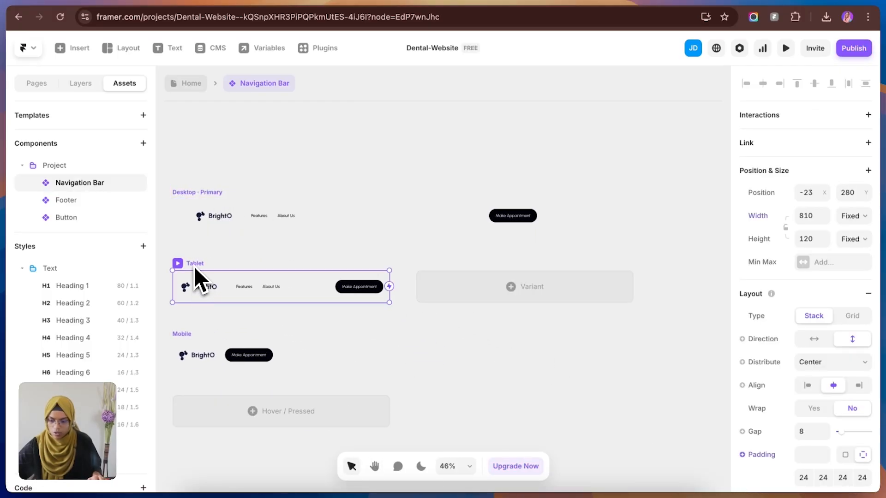
{"action": "left_click", "coordinate": [198, 349]}
Step: Open the Footer component and examine its Desktop, Tablet and Mobile variants
{"action": "left_click", "coordinate": [69, 206]}
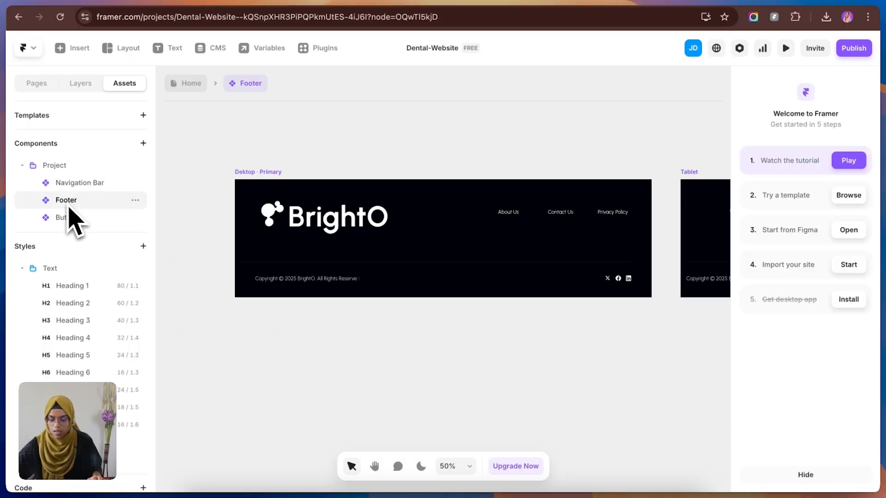
{"action": "scroll", "coordinate": [253, 237], "scroll_direction": "down", "scroll_amount": 5}
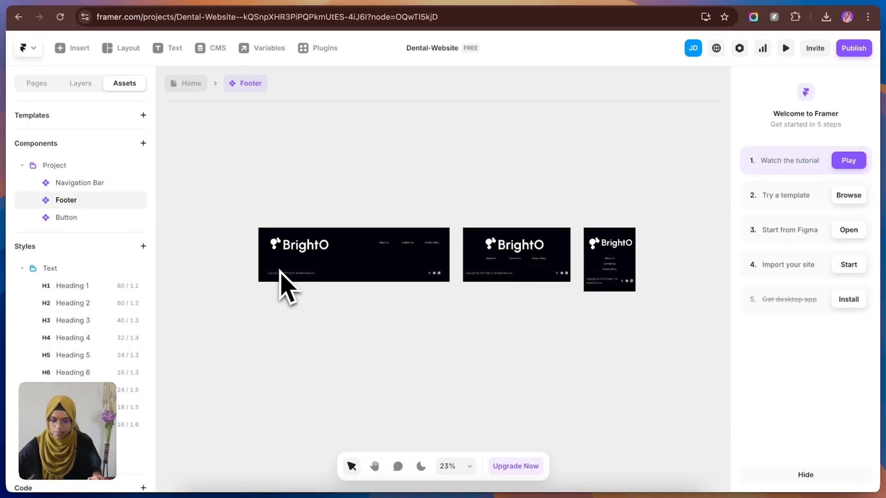
{"action": "left_click", "coordinate": [284, 230]}
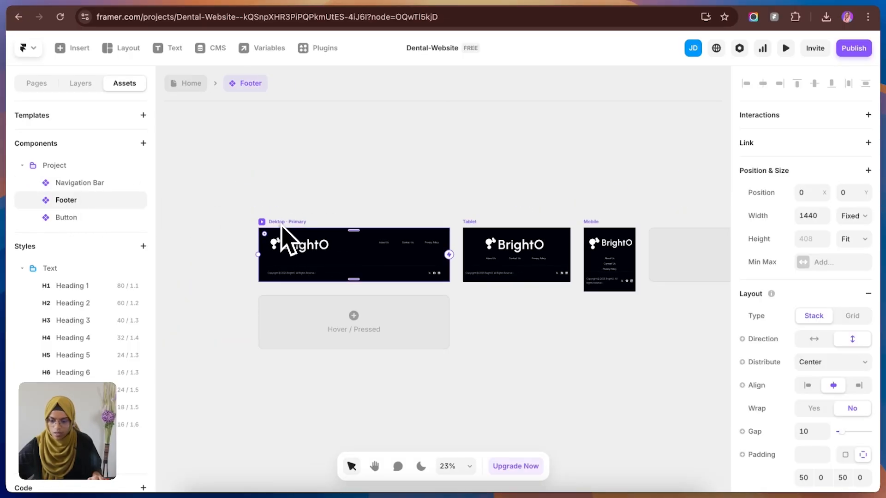
{"action": "left_click", "coordinate": [475, 227]}
{"action": "left_click", "coordinate": [593, 228]}
{"action": "left_click", "coordinate": [492, 198]}
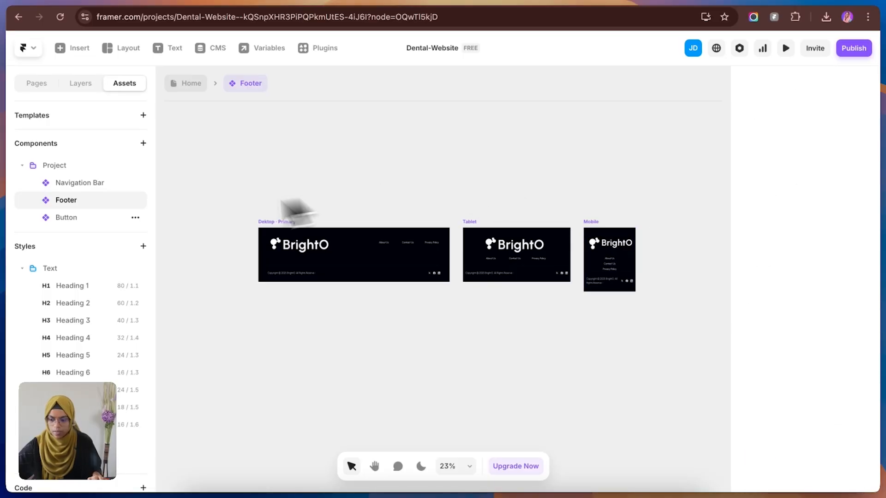
Step: Examine the Button component's primary, secondary and hover variants, and collapse the Project and Text asset folders
{"action": "left_click", "coordinate": [67, 220]}
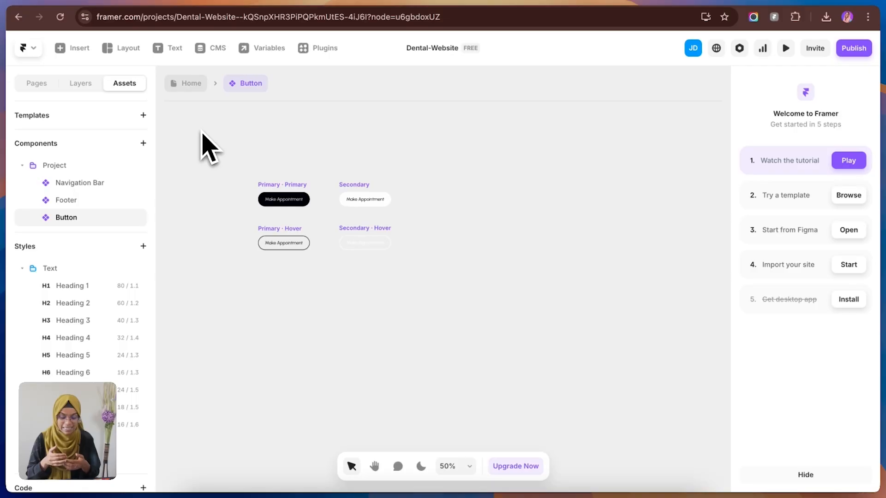
{"action": "left_click", "coordinate": [22, 165]}
{"action": "left_click", "coordinate": [22, 217]}
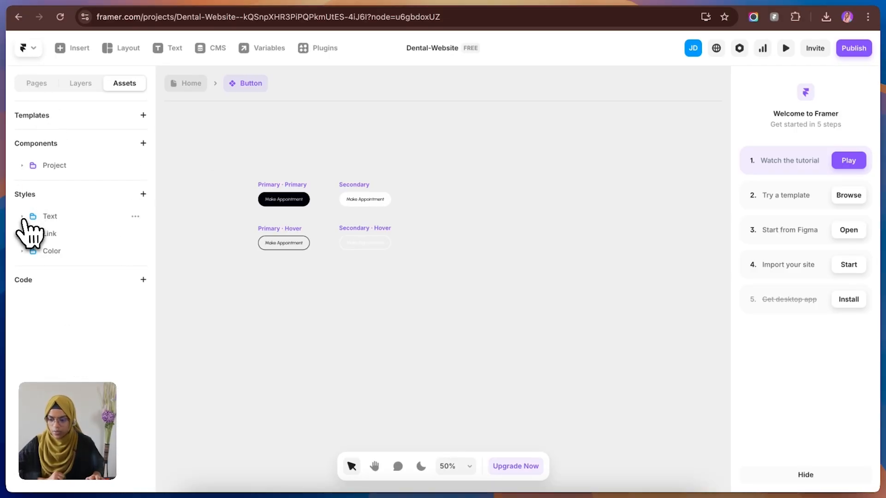
Step: Return to the Home page and select its Desktop breakpoint frame
{"action": "left_click", "coordinate": [37, 84]}
{"action": "left_click", "coordinate": [79, 86]}
{"action": "left_click", "coordinate": [46, 87]}
{"action": "left_click", "coordinate": [64, 137]}
{"action": "left_click", "coordinate": [288, 166]}
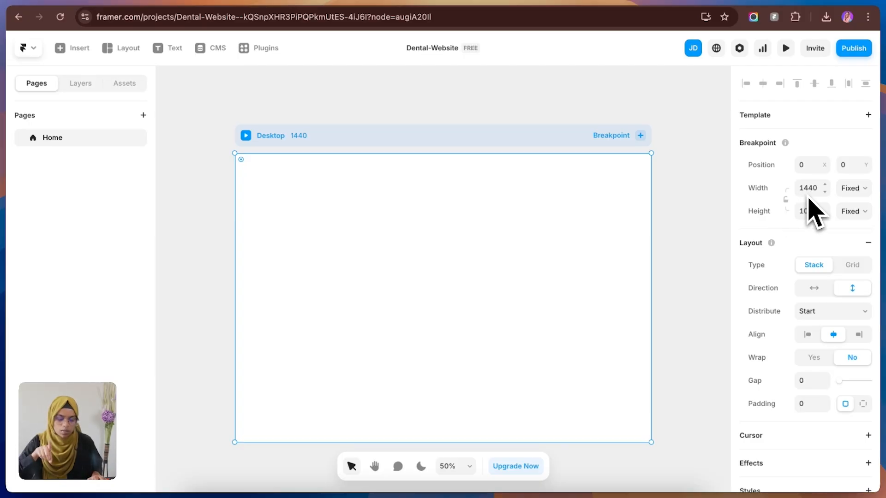
{"action": "left_click", "coordinate": [685, 161]}
{"action": "left_click", "coordinate": [587, 226]}
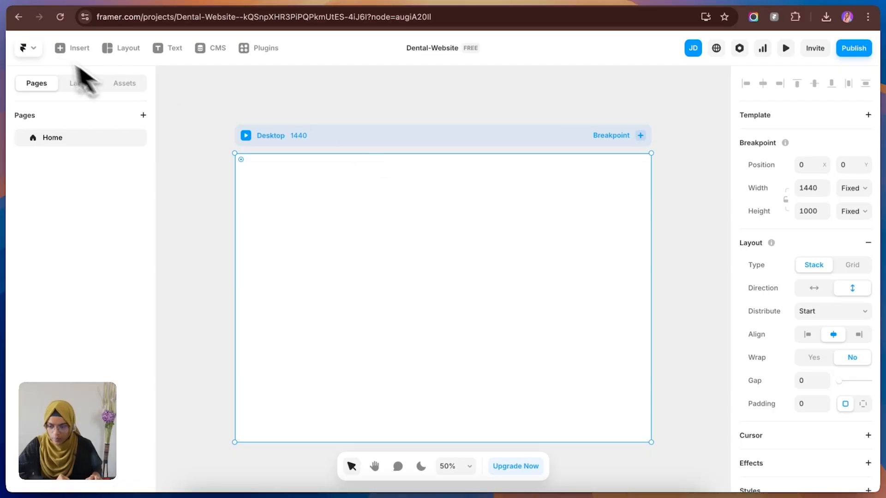
Step: Insert the Navigation Bar component from the project assets into the Home page's Desktop frame
{"action": "left_click", "coordinate": [136, 87]}
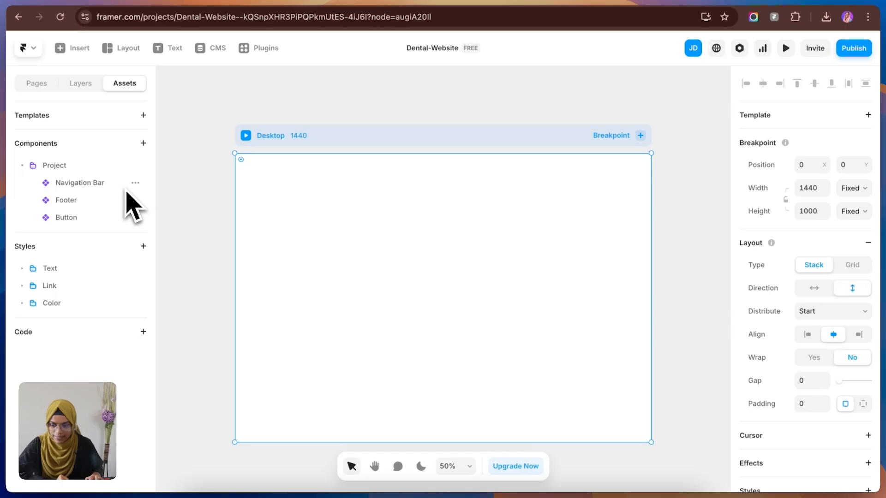
{"action": "left_click", "coordinate": [136, 183]}
{"action": "left_click", "coordinate": [144, 201]}
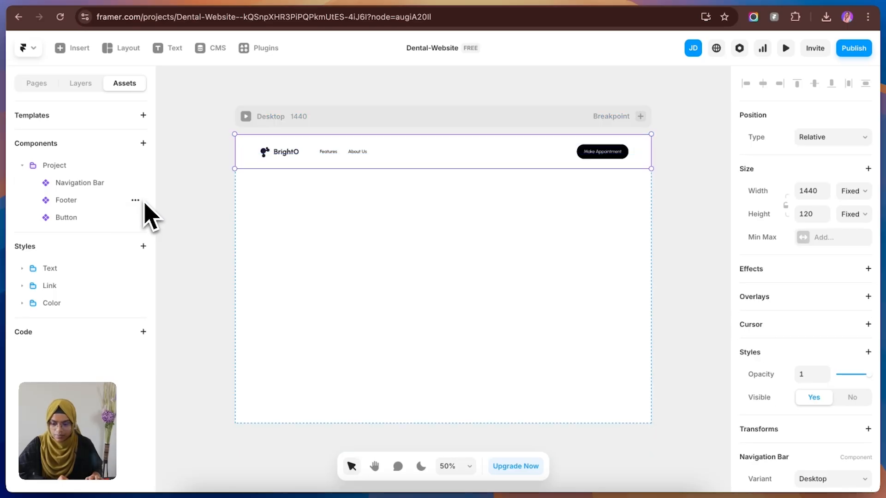
{"action": "left_click", "coordinate": [221, 233]}
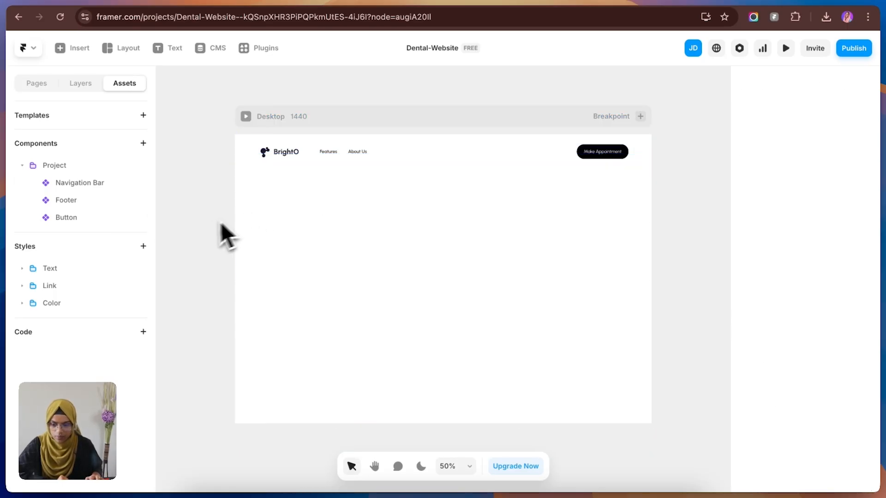
Step: Open the Navigation Bar component and examine the Desktop variant's logo, text links, button, content Wrap and Container layers
{"action": "double_click", "coordinate": [306, 155]}
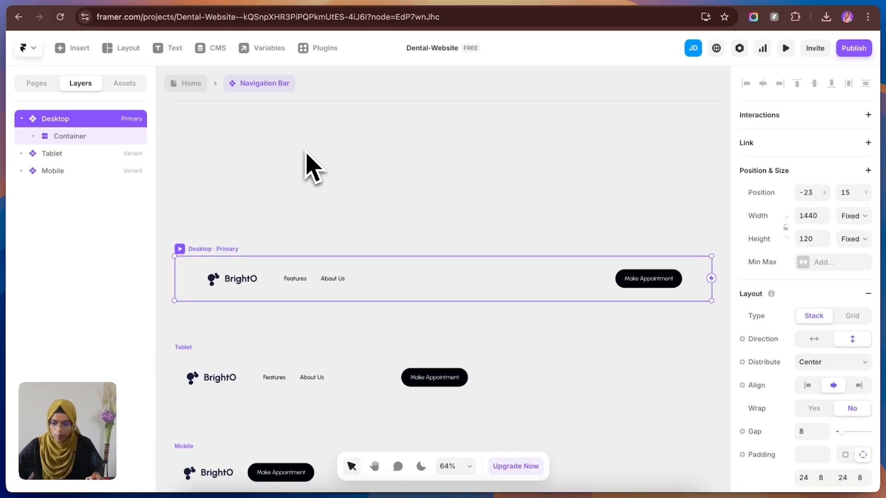
{"action": "left_click", "coordinate": [226, 286]}
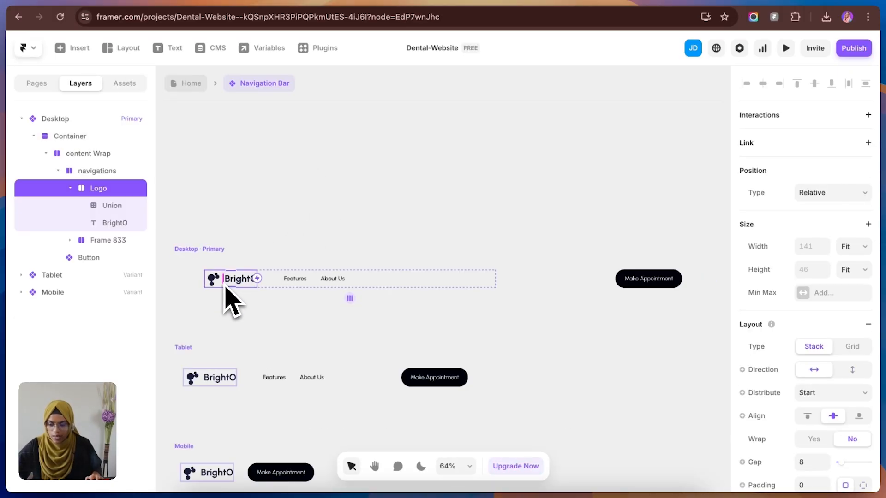
{"action": "left_click", "coordinate": [302, 282]}
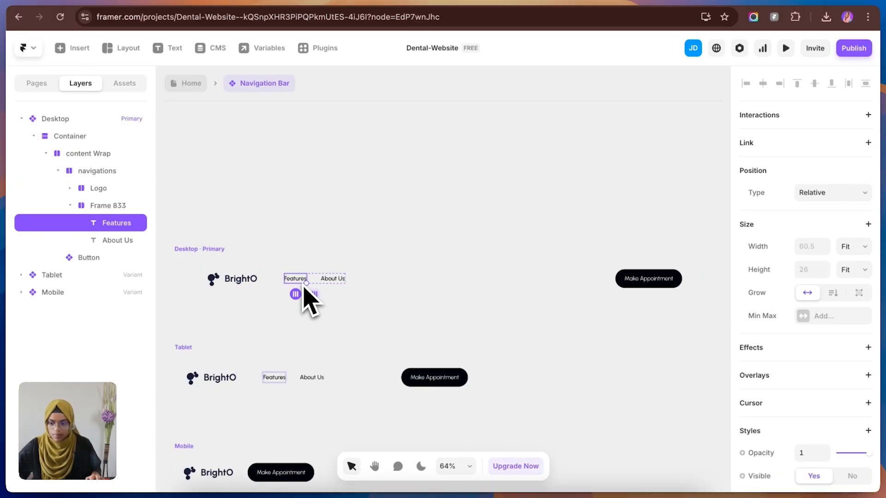
{"action": "left_click", "coordinate": [338, 281]}
{"action": "left_click", "coordinate": [630, 286]}
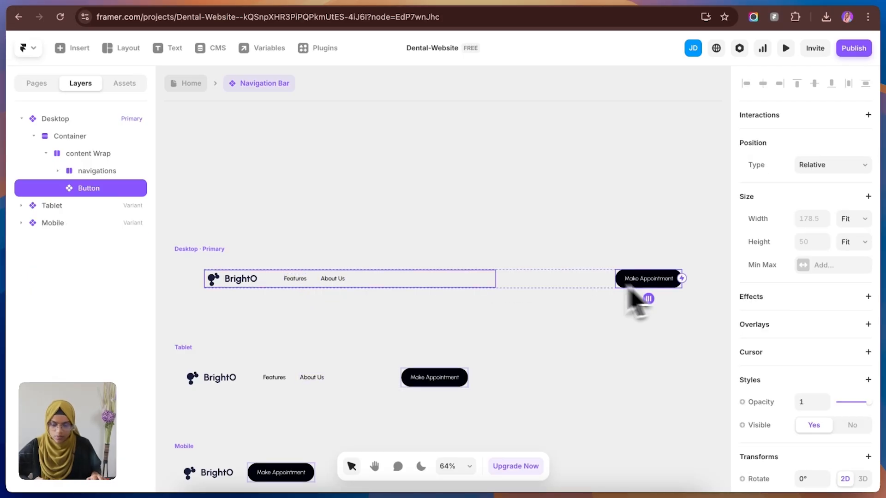
{"action": "left_click", "coordinate": [54, 157]}
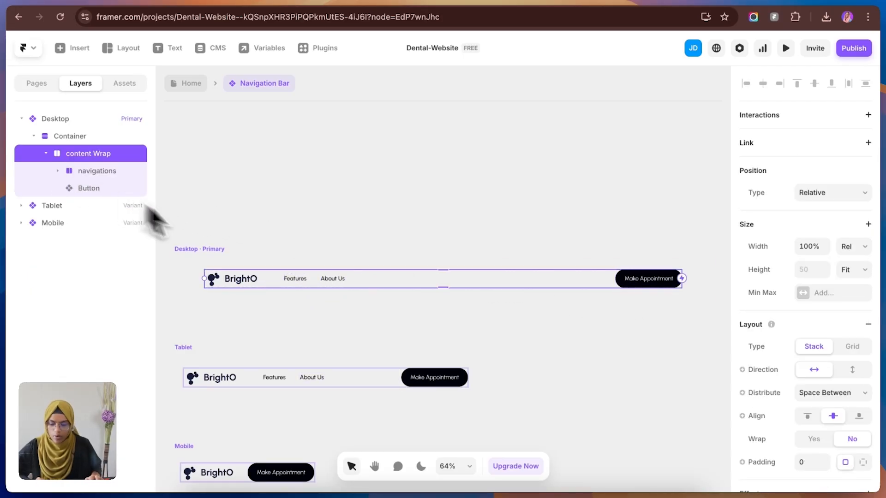
{"action": "left_click", "coordinate": [46, 153]}
{"action": "left_click", "coordinate": [80, 137]}
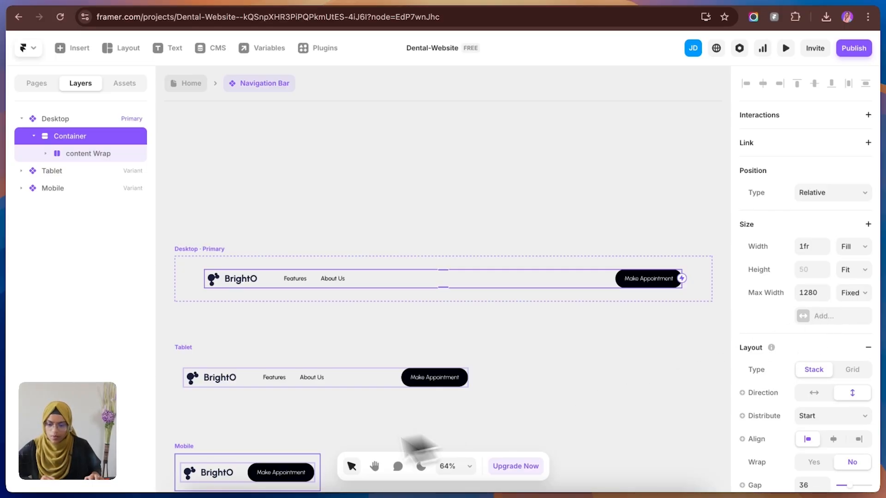
Step: Examine the Navigation Bar's Tablet and Mobile variants, and return to the Home page
{"action": "left_click", "coordinate": [186, 362]}
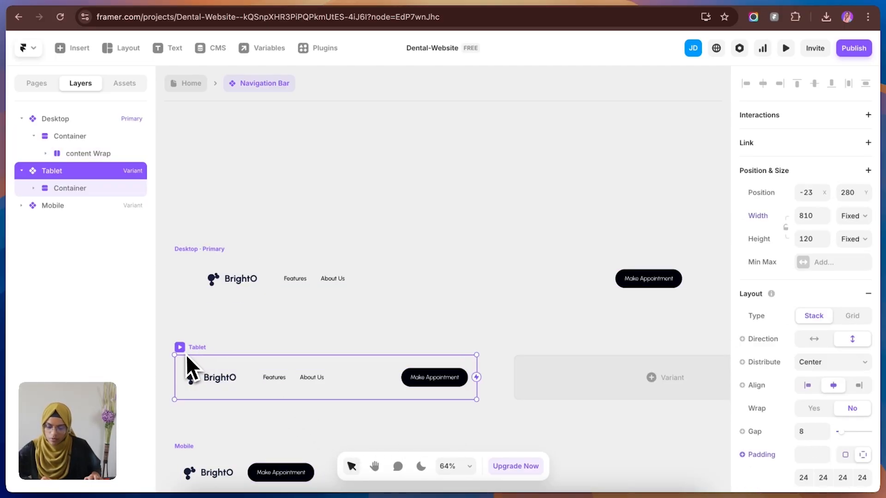
{"action": "left_click", "coordinate": [261, 390]}
{"action": "left_click", "coordinate": [198, 455]}
{"action": "left_click", "coordinate": [257, 439]}
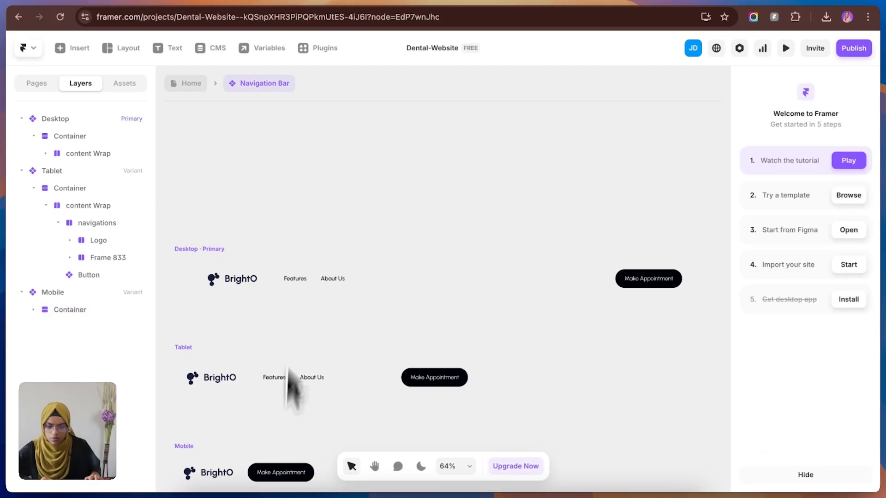
{"action": "left_click", "coordinate": [185, 86]}
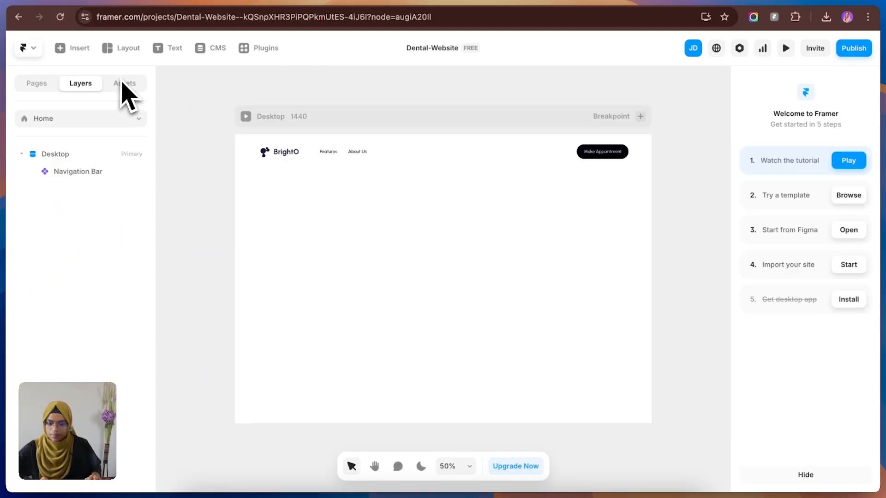
Step: Open the Make Appointment button's component from within the Navigation Bar and examine its Primary and Secondary variants
{"action": "left_click", "coordinate": [410, 149]}
{"action": "double_click", "coordinate": [408, 147]}
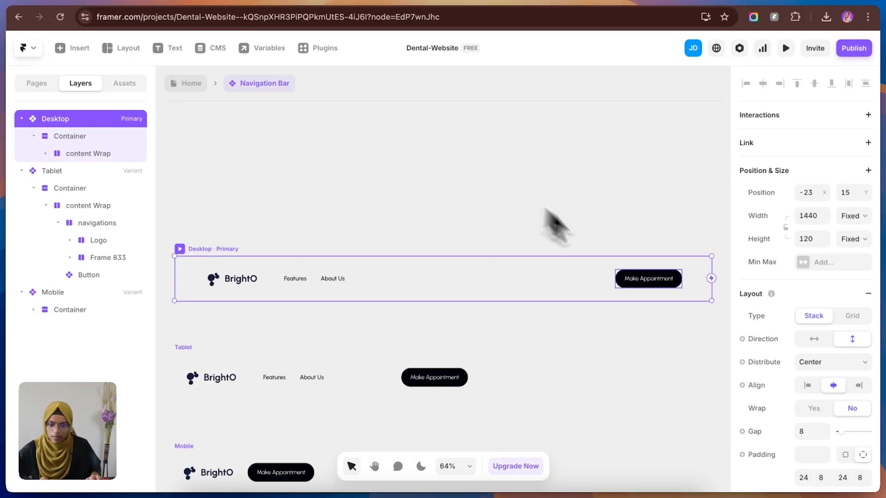
{"action": "left_click", "coordinate": [641, 278]}
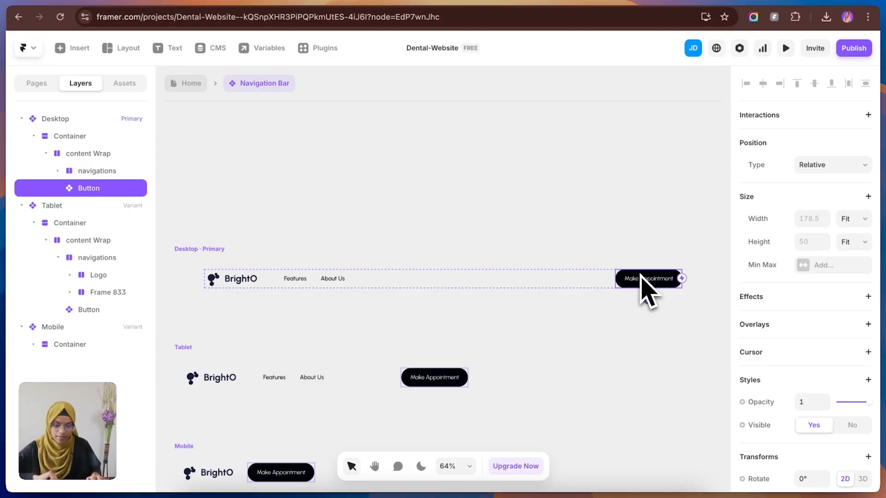
{"action": "double_click", "coordinate": [654, 281]}
{"action": "left_click", "coordinate": [434, 241]}
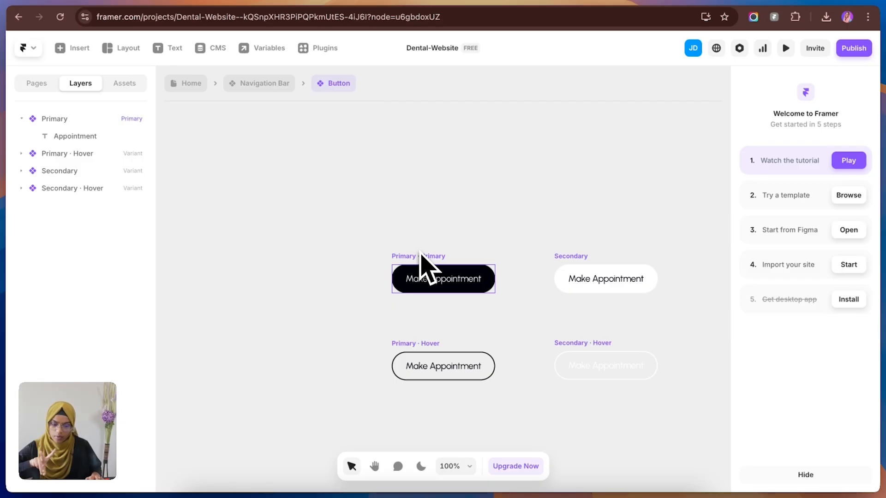
{"action": "left_click", "coordinate": [436, 277]}
{"action": "left_click", "coordinate": [561, 269]}
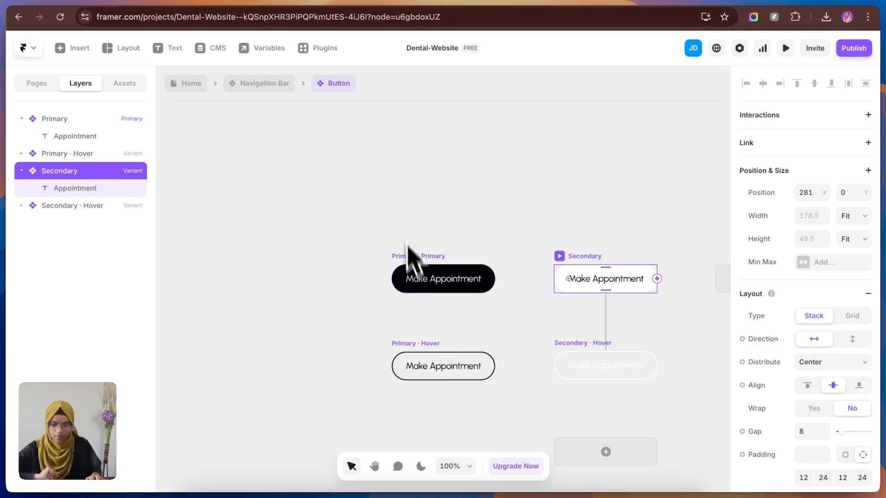
Step: Return to the Navigation Bar component and rename the frame holding the Features and About Us texts as Link
{"action": "left_click", "coordinate": [265, 83]}
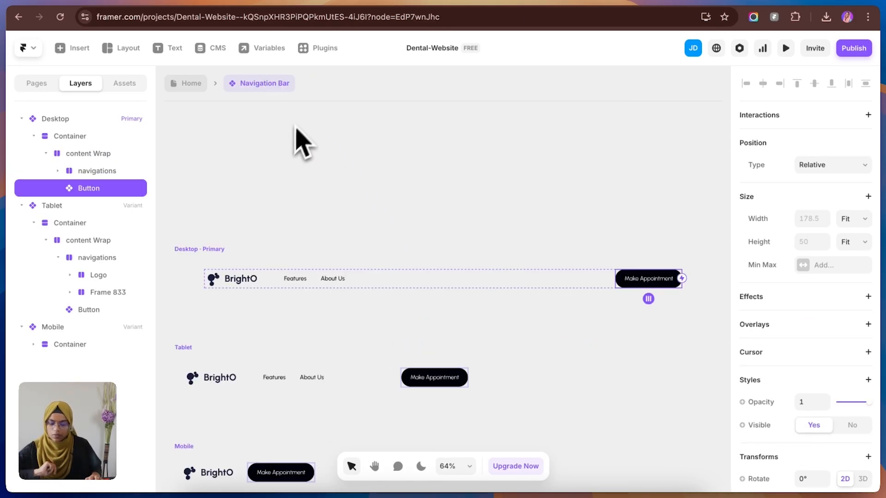
{"action": "left_click", "coordinate": [319, 299]}
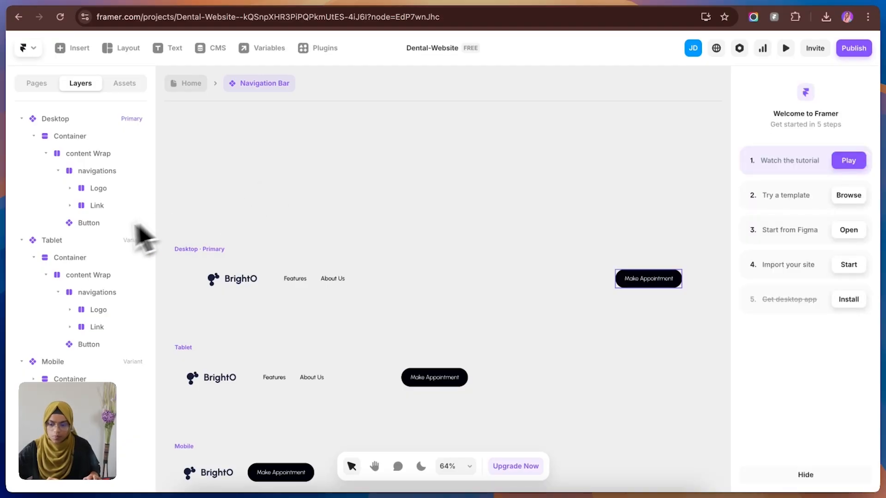
{"action": "left_click", "coordinate": [94, 206]}
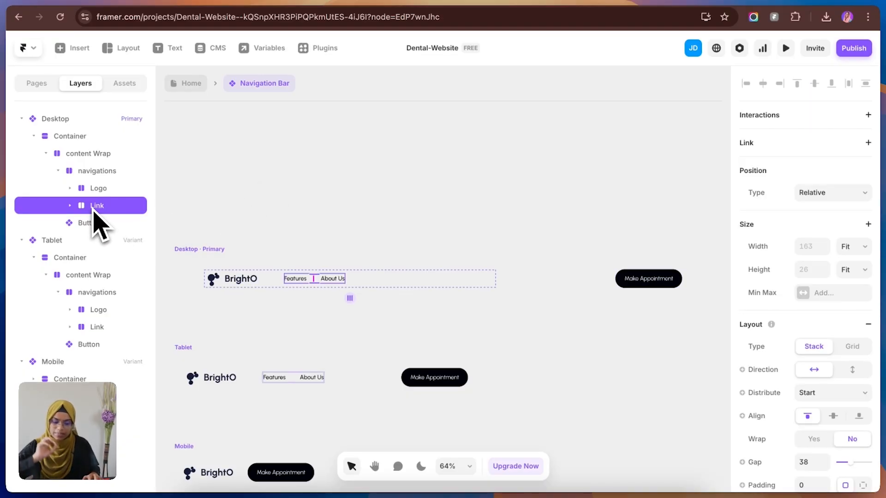
Step: Return from the Navigation Bar component to the Home page and clear the selection
{"action": "right_click", "coordinate": [95, 213]}
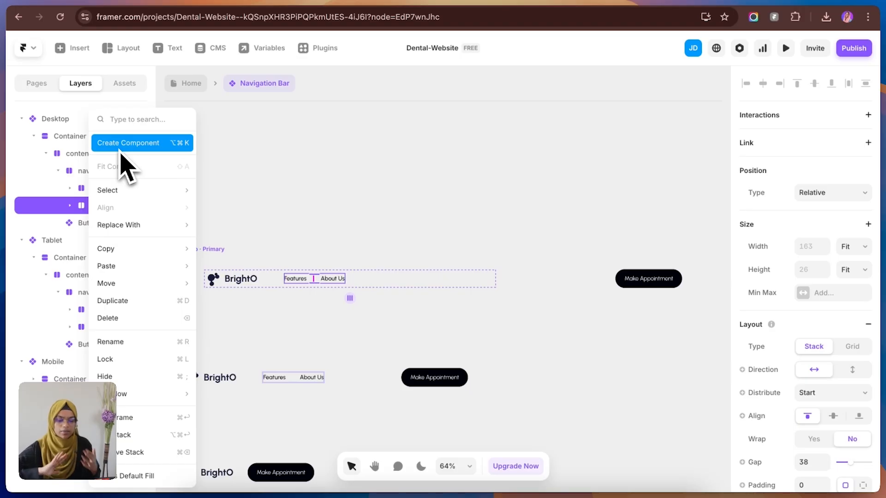
{"action": "left_click", "coordinate": [189, 88]}
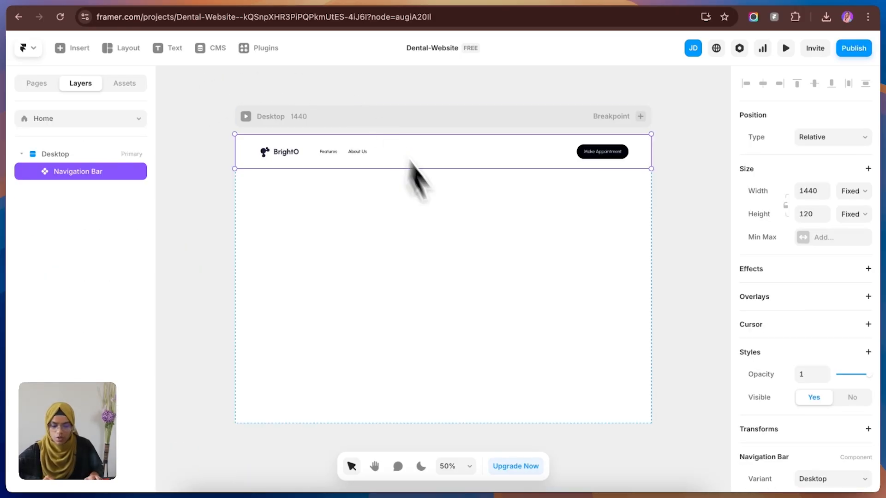
{"action": "left_click", "coordinate": [384, 89]}
{"action": "left_click", "coordinate": [396, 174]}
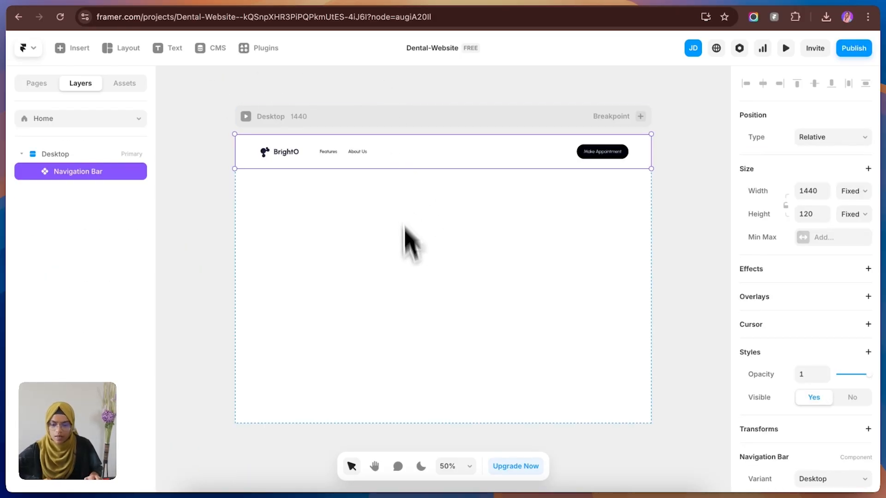
{"action": "left_click", "coordinate": [405, 240]}
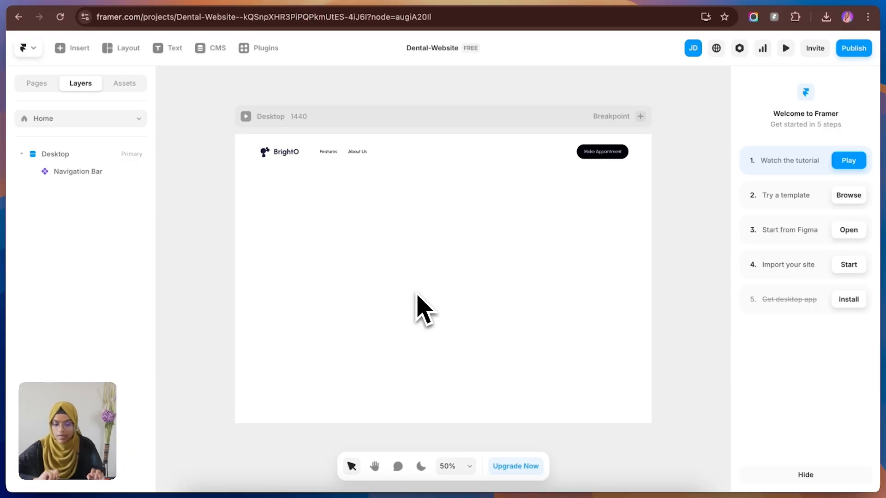
Step: Switch to Figma, examine the size and corner radius of the Home page's hero frame, and return to Framer
{"action": "left_click", "coordinate": [222, 0]}
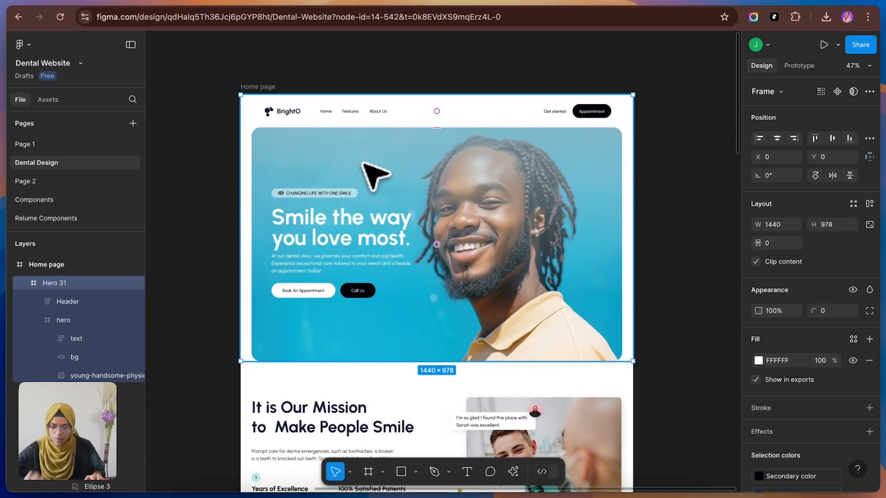
{"action": "double_click", "coordinate": [363, 163]}
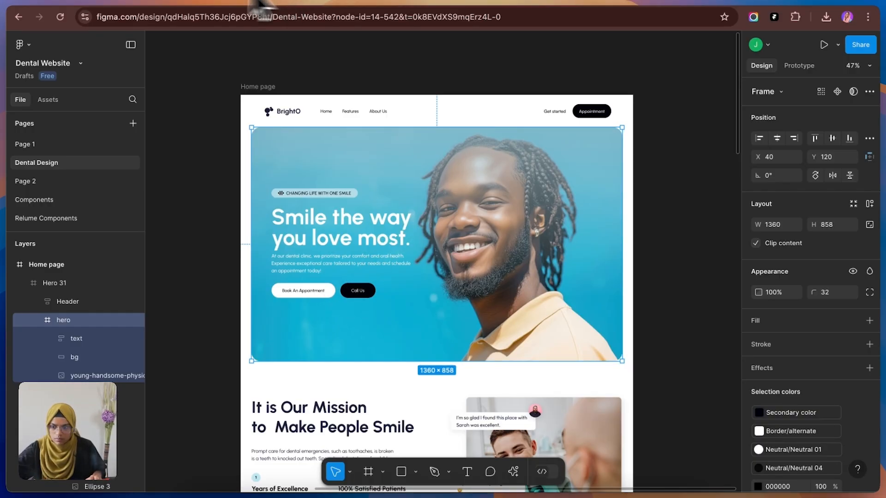
{"action": "left_click", "coordinate": [115, 3]}
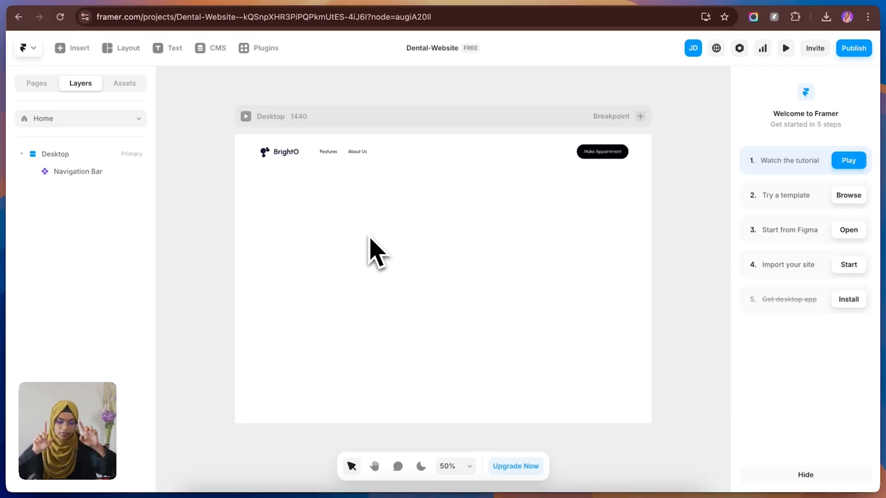
Step: Draw a full-width frame about 834 high directly below the Navigation Bar and rename it Hero Section
{"action": "key", "text": "f"}
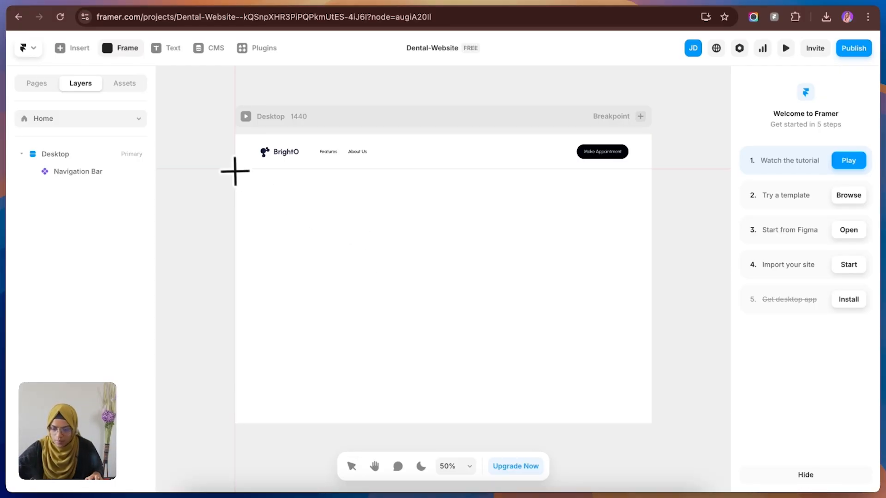
{"action": "left_click_drag", "start_coordinate": [238, 177], "coordinate": [650, 410]}
{"action": "double_click", "coordinate": [91, 193]}
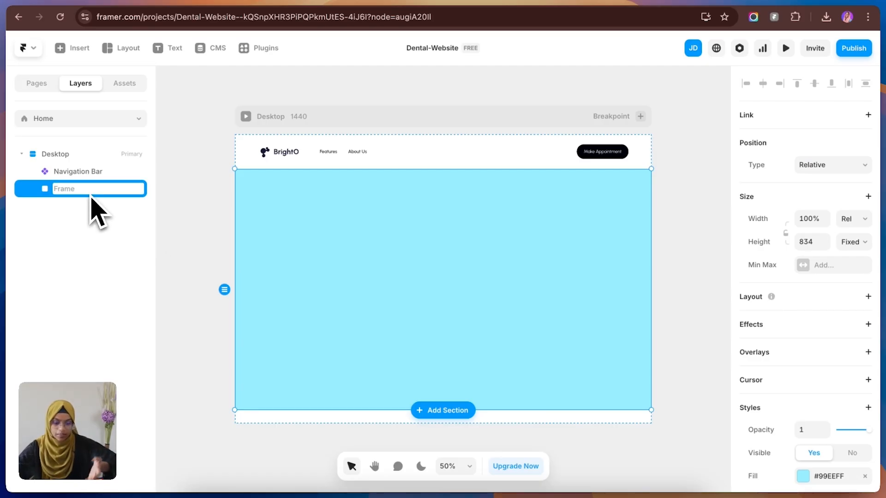
{"action": "type", "text": "Hero Section"}
{"action": "key", "text": "Return"}
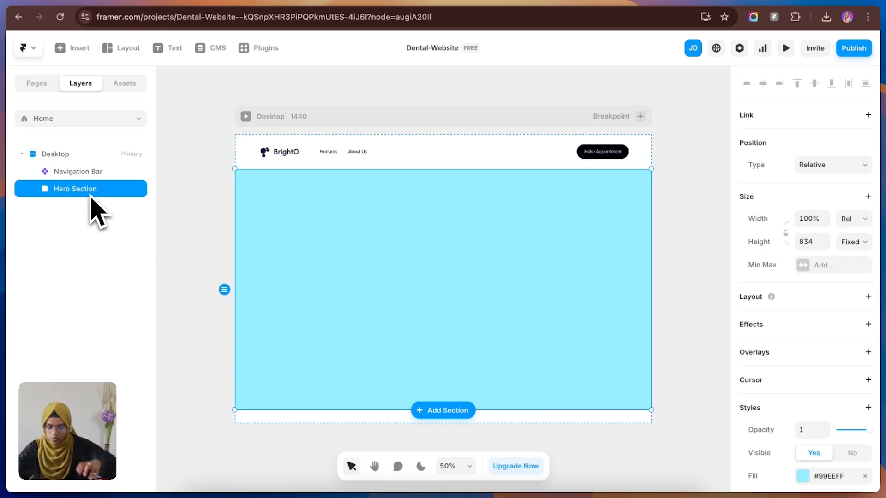
Step: Set the Hero Section's width to a fixed 1360 and its corner radius to 30
{"action": "left_click", "coordinate": [852, 219]}
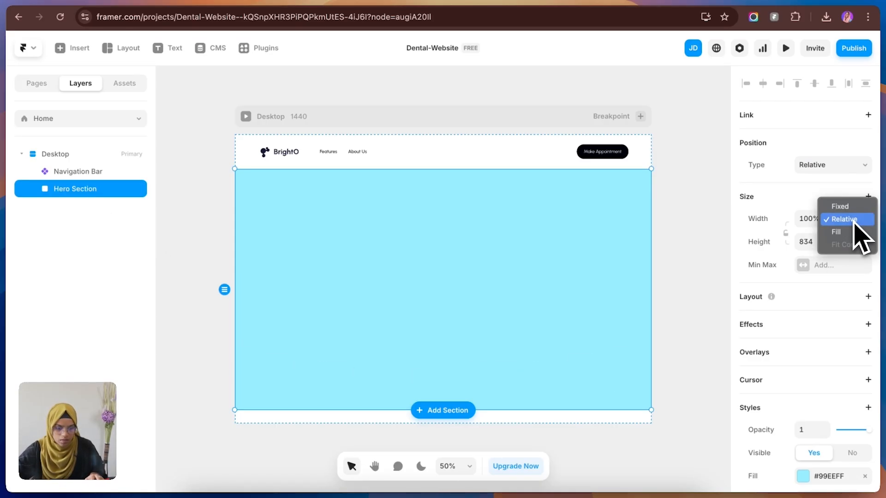
{"action": "left_click", "coordinate": [840, 206]}
{"action": "scroll", "coordinate": [825, 277], "scroll_direction": "down", "scroll_amount": 4}
{"action": "left_click", "coordinate": [805, 374]}
{"action": "type", "text": "30"}
{"action": "key", "text": "Return"}
{"action": "left_click", "coordinate": [695, 277]}
{"action": "left_click", "coordinate": [545, 282]}
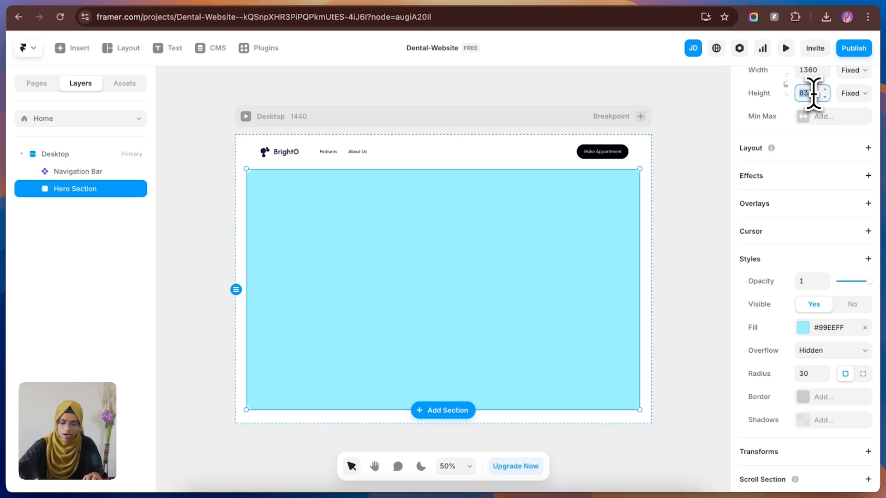
Step: Set the Hero Section's height to 850
{"action": "type", "text": "0"}
{"action": "key", "text": "Return"}
{"action": "left_click", "coordinate": [666, 229]}
{"action": "left_click", "coordinate": [586, 249]}
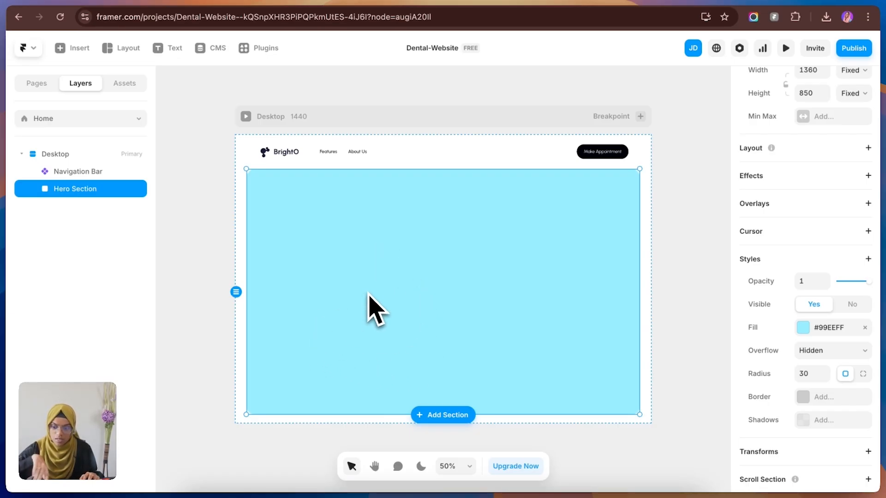
Step: Draw a frame about 604 by 470 inside the Hero Section and position it vertically centred, about 126 from the left edge
{"action": "key", "text": "f"}
{"action": "left_click_drag", "start_coordinate": [261, 238], "coordinate": [436, 374]}
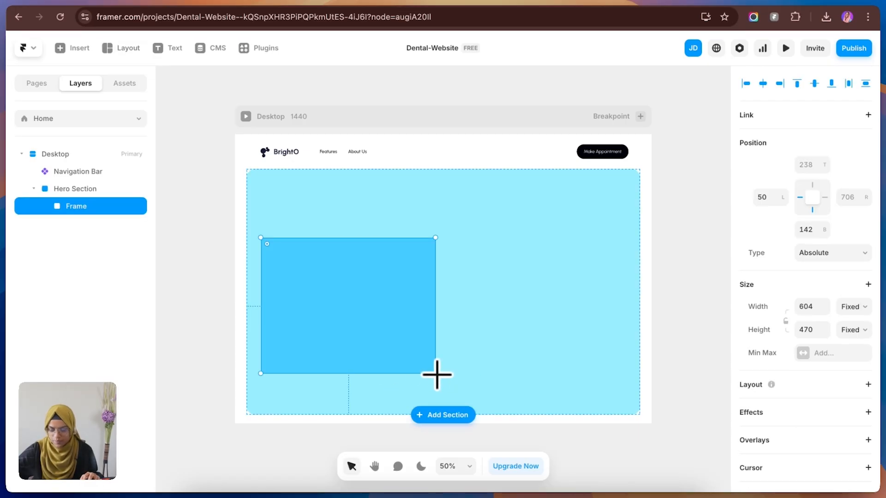
{"action": "left_click_drag", "start_coordinate": [362, 348], "coordinate": [356, 321]}
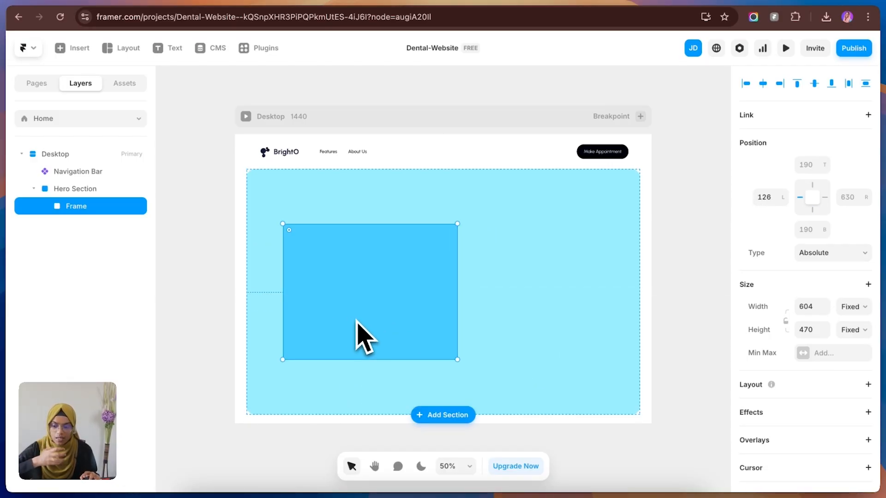
Step: Apply a horizontal stack layout to the Hero Section and set its distribution to Start
{"action": "left_click", "coordinate": [73, 189]}
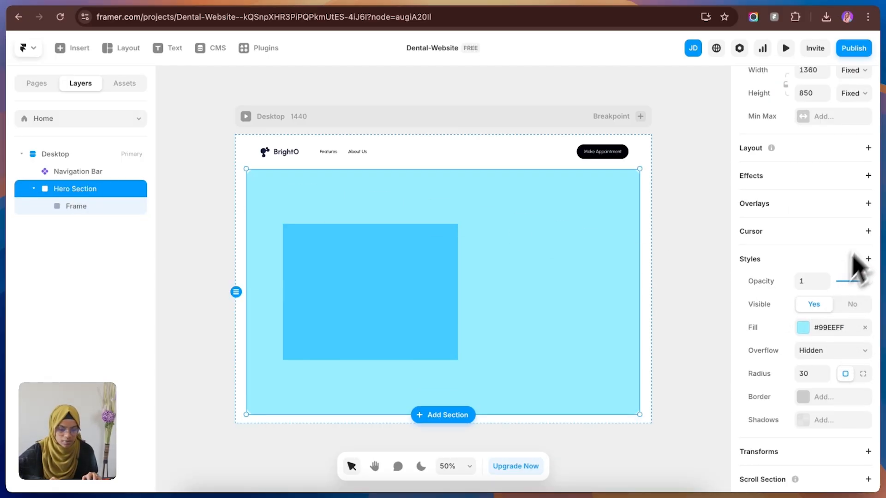
{"action": "left_click", "coordinate": [867, 148]}
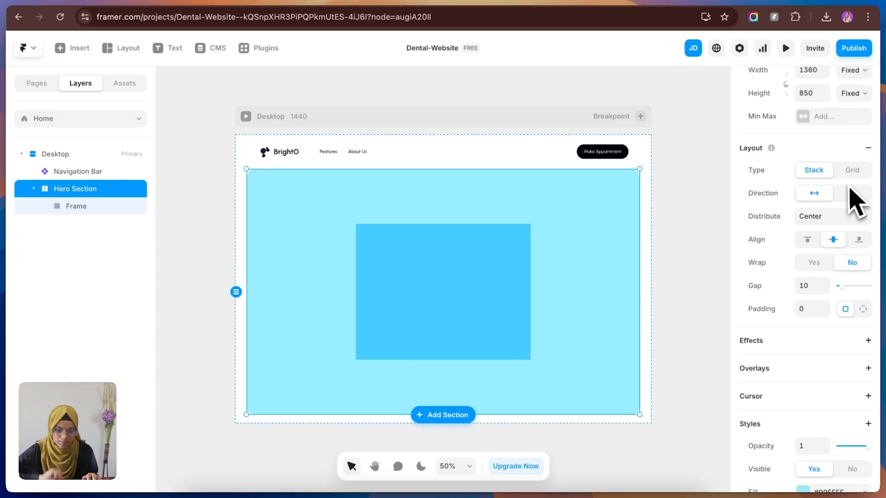
{"action": "left_click", "coordinate": [97, 212]}
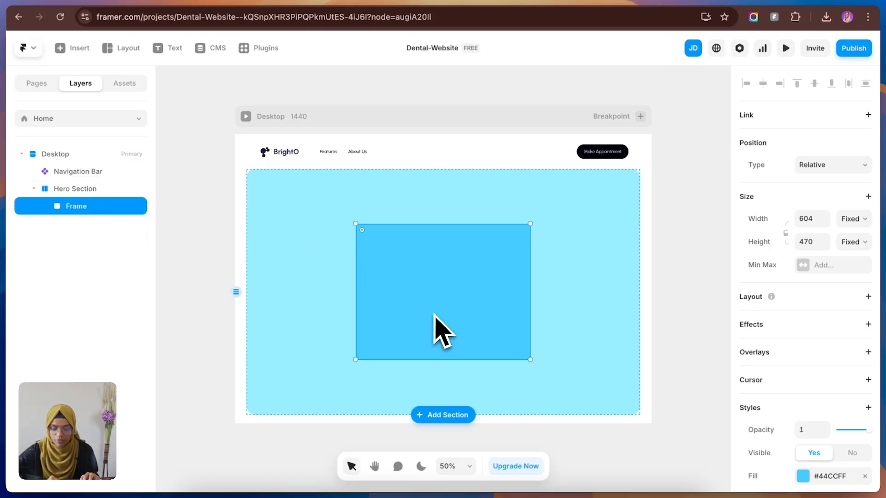
{"action": "left_click_drag", "start_coordinate": [433, 291], "coordinate": [354, 298]}
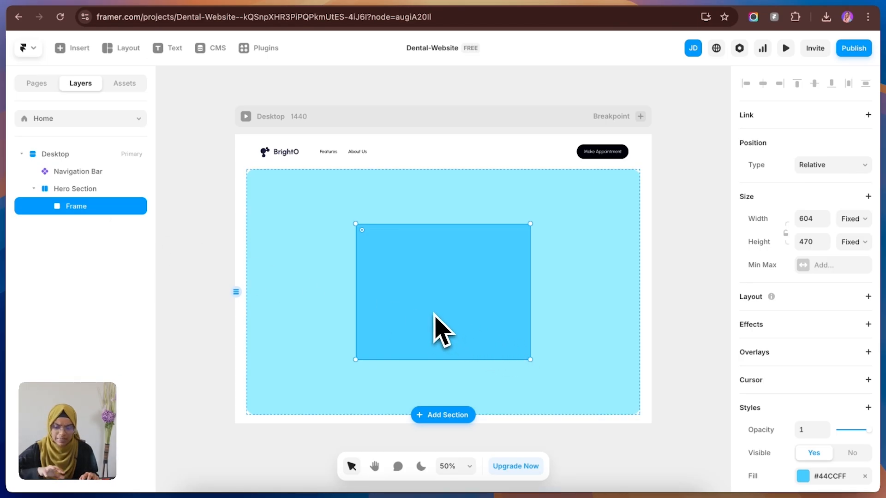
{"action": "left_click", "coordinate": [83, 196]}
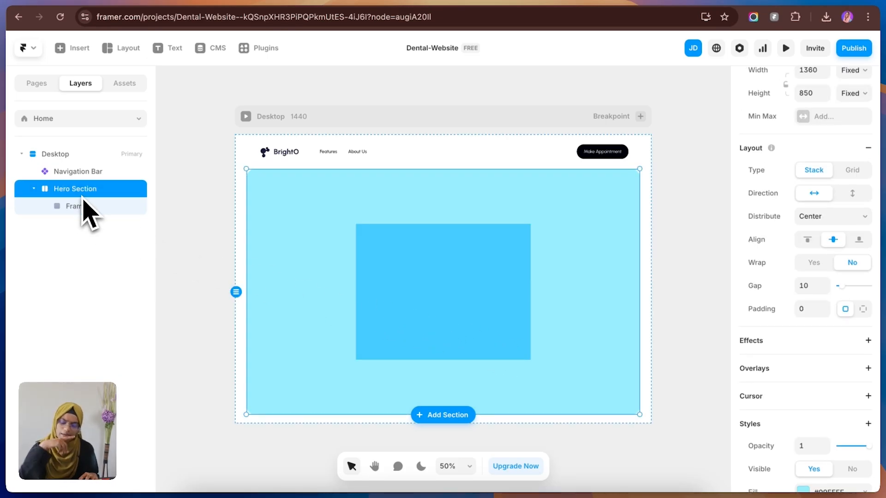
{"action": "left_click", "coordinate": [827, 218]}
{"action": "left_click", "coordinate": [824, 204]}
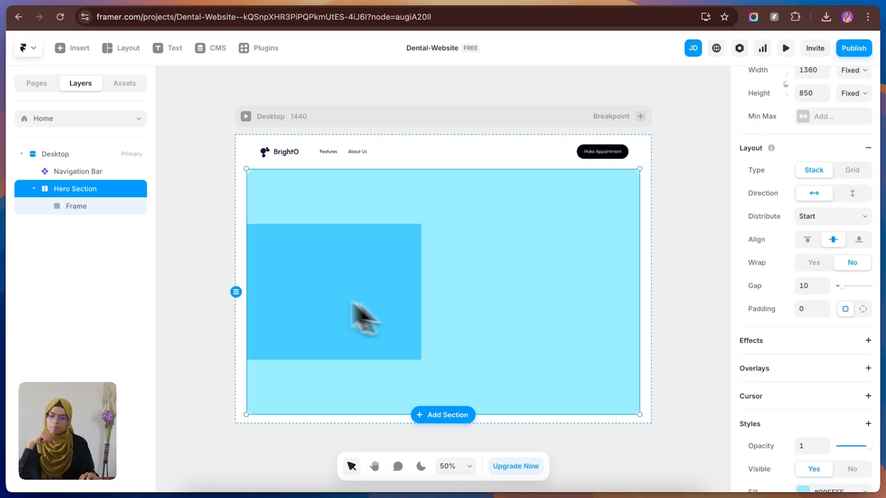
Step: Rename the frame inside the Hero Section as Content Wrap
{"action": "left_click", "coordinate": [83, 210]}
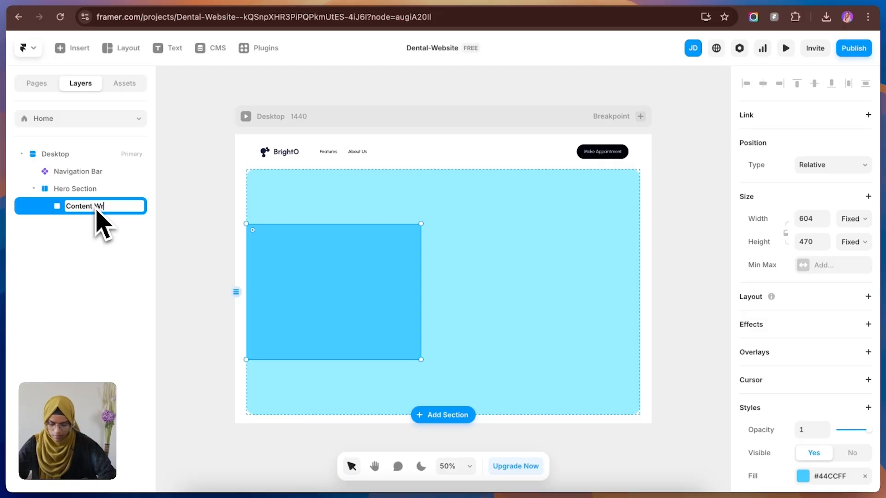
{"action": "key", "text": "Return"}
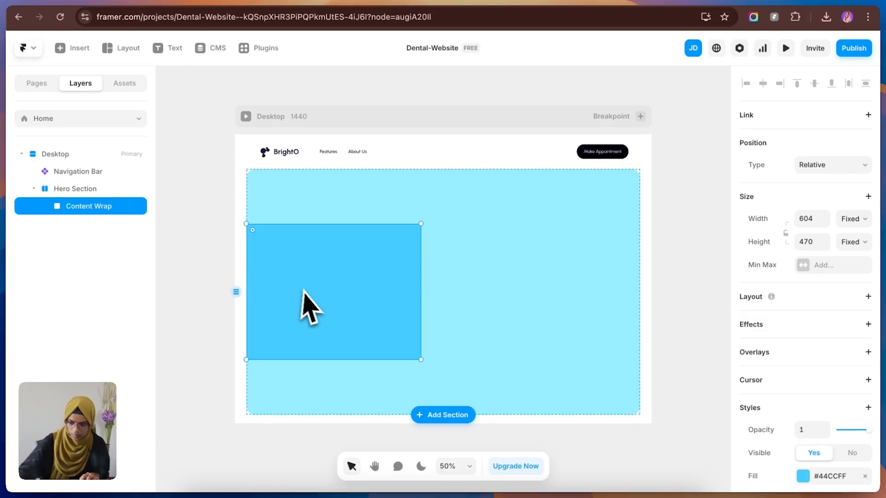
{"action": "left_click", "coordinate": [332, 234]}
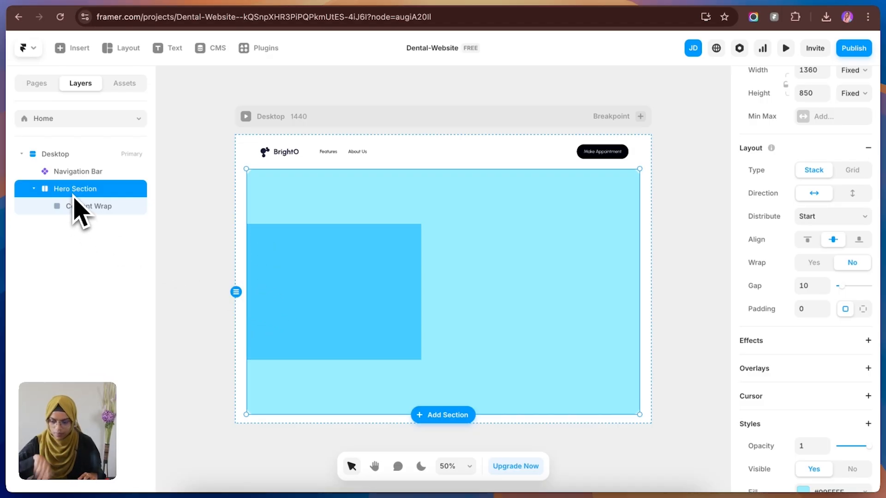
Step: Set the Hero Section's padding to 70 and remove the fill from Content Wrap
{"action": "left_click", "coordinate": [805, 313]}
{"action": "type", "text": "70"}
{"action": "key", "text": "Return"}
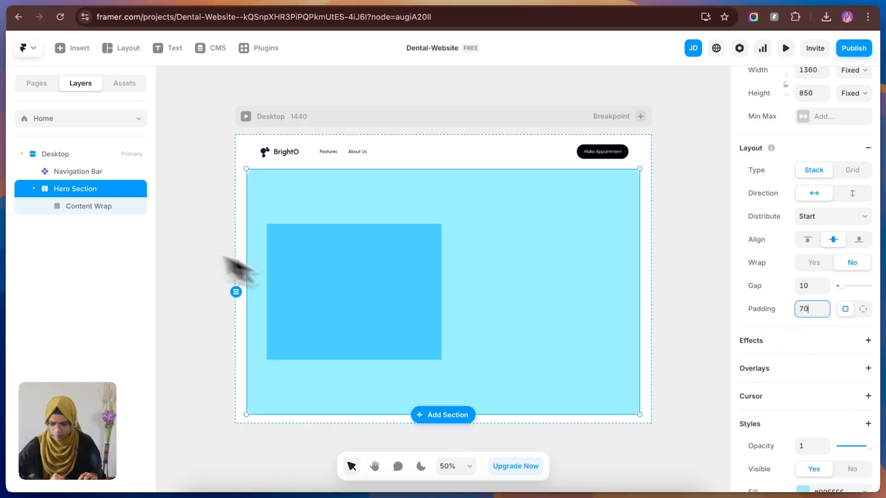
{"action": "left_click", "coordinate": [395, 293]}
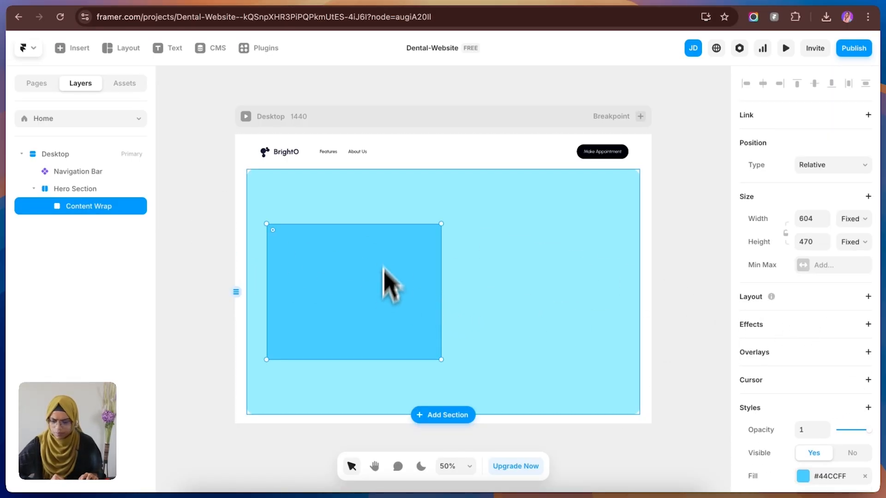
{"action": "left_click", "coordinate": [864, 476]}
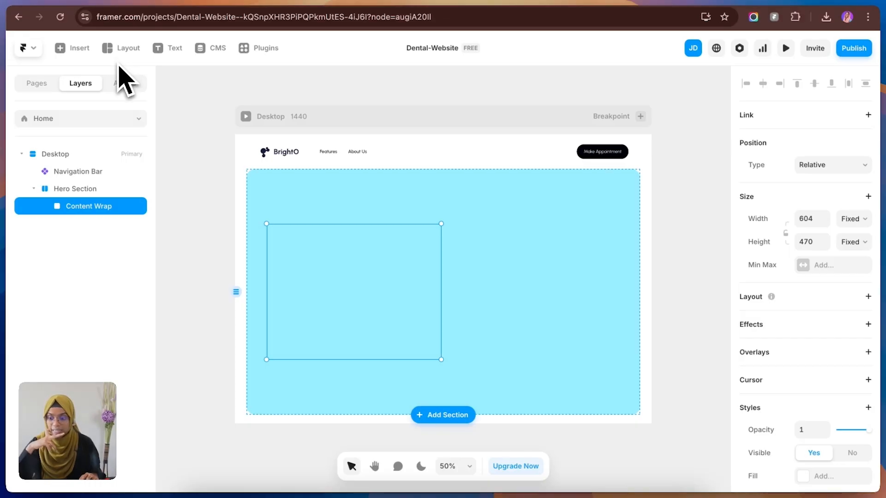
{"action": "left_click", "coordinate": [159, 50]}
{"action": "left_click", "coordinate": [279, 266]}
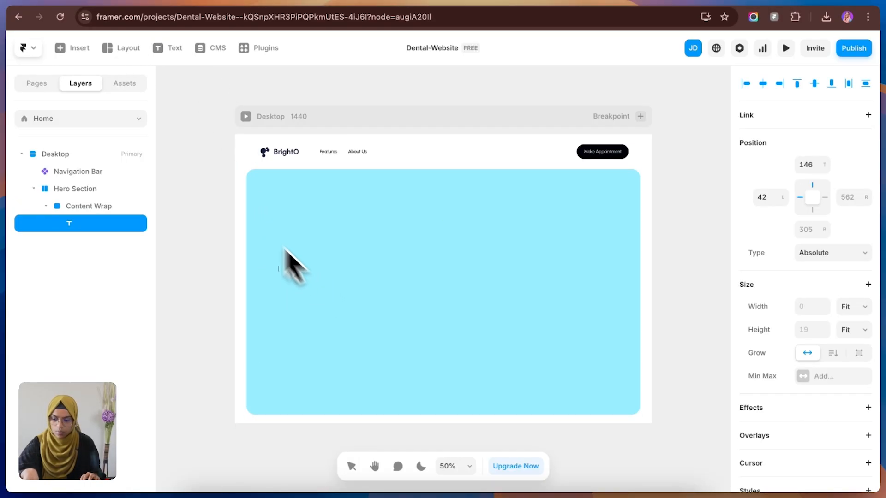
{"action": "key", "text": "Escape"}
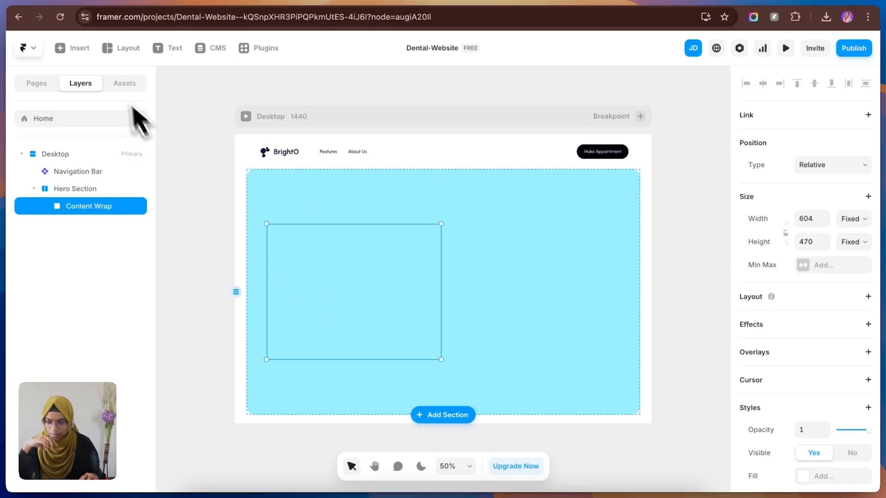
Step: Insert the plain white "Ship sites with style." header section from the prebuilt sections between the Navigation Bar and the Hero Section
{"action": "left_click", "coordinate": [76, 49]}
{"action": "mouse_move", "coordinate": [97, 179]}
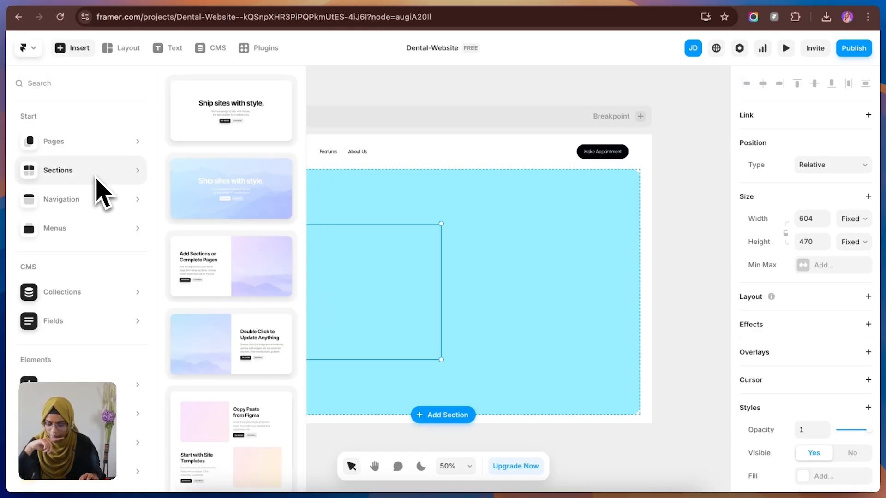
{"action": "left_click_drag", "start_coordinate": [234, 162], "coordinate": [404, 290]}
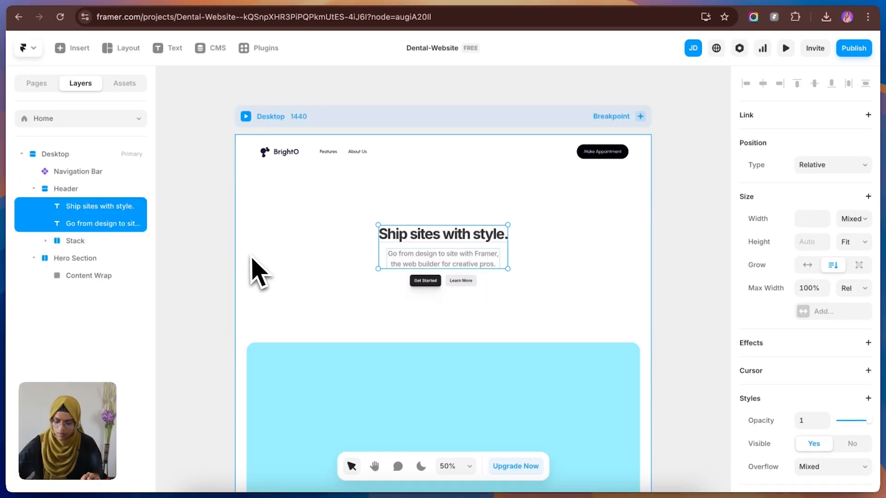
Step: Transfer the inserted header's heading and description texts into Content Wrap, and delete the header section
{"action": "left_click", "coordinate": [84, 193]}
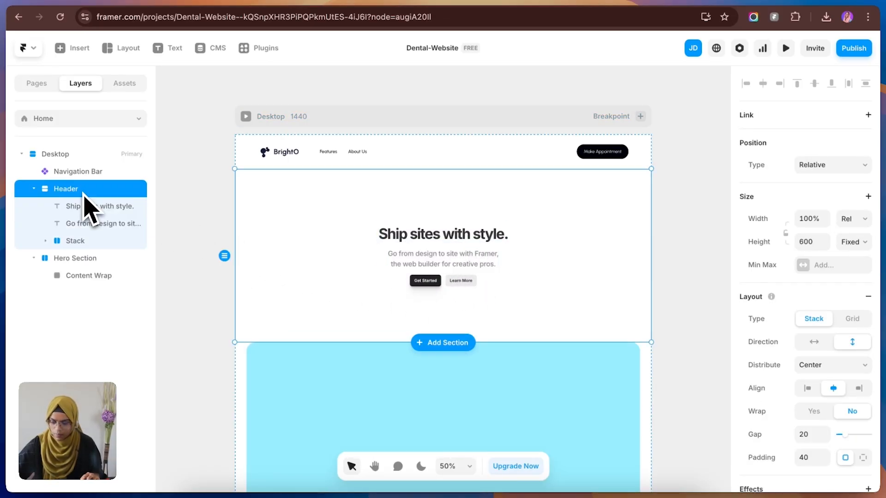
{"action": "key", "text": "Delete"}
{"action": "left_click", "coordinate": [396, 279]}
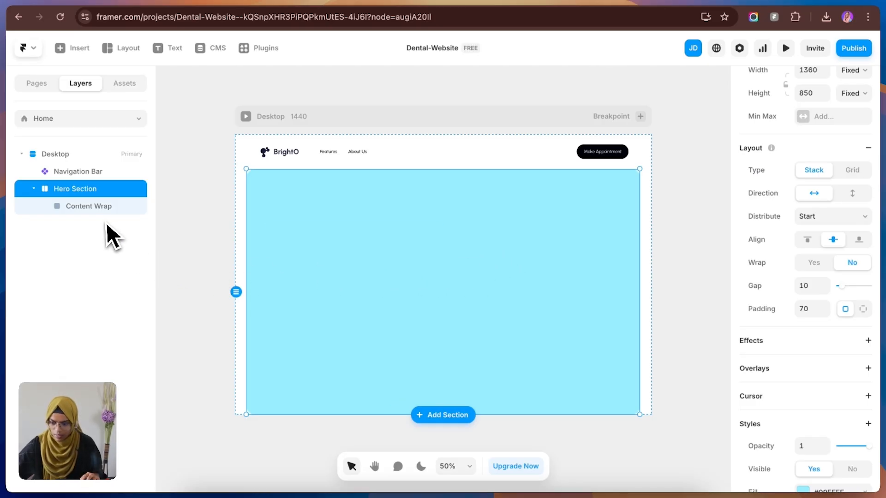
{"action": "left_click", "coordinate": [104, 209]}
{"action": "key", "text": "super+v"}
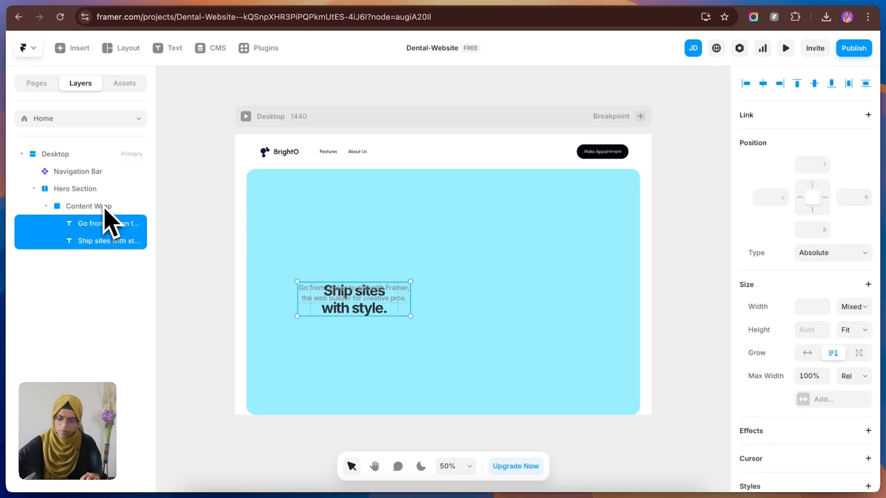
{"action": "left_click", "coordinate": [100, 210]}
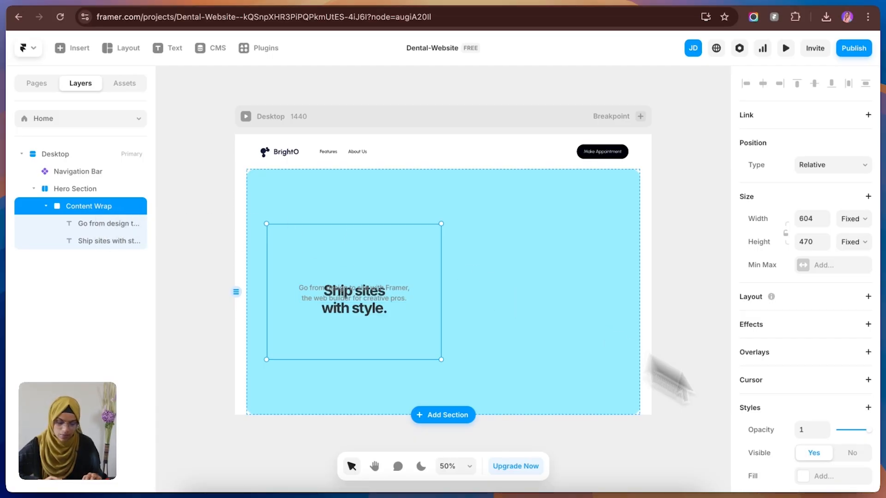
Step: Give Content Wrap a vertical stack layout and apply the Heading 1 text style to its "Ship sites with style." heading
{"action": "left_click", "coordinate": [868, 297]}
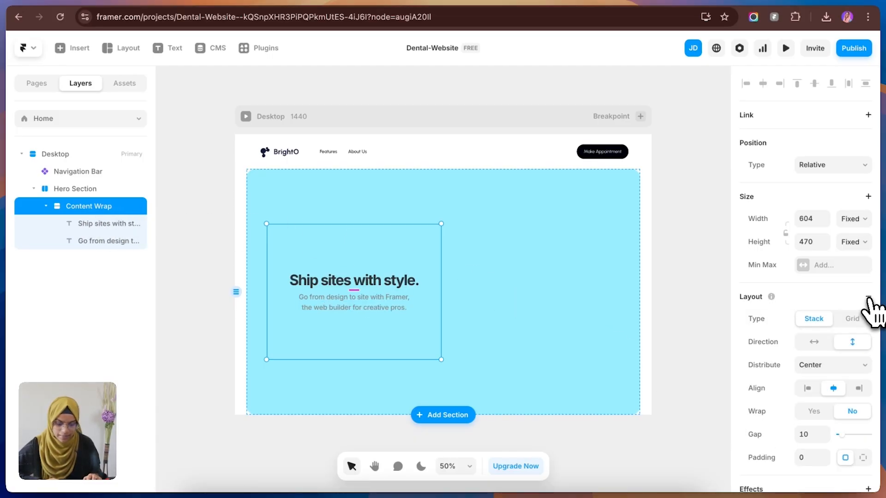
{"action": "key", "text": "Escape"}
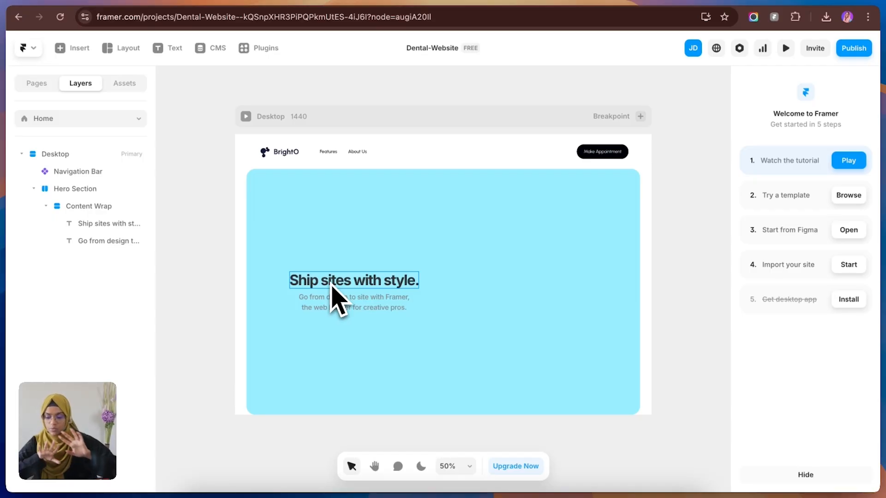
{"action": "left_click", "coordinate": [369, 287]}
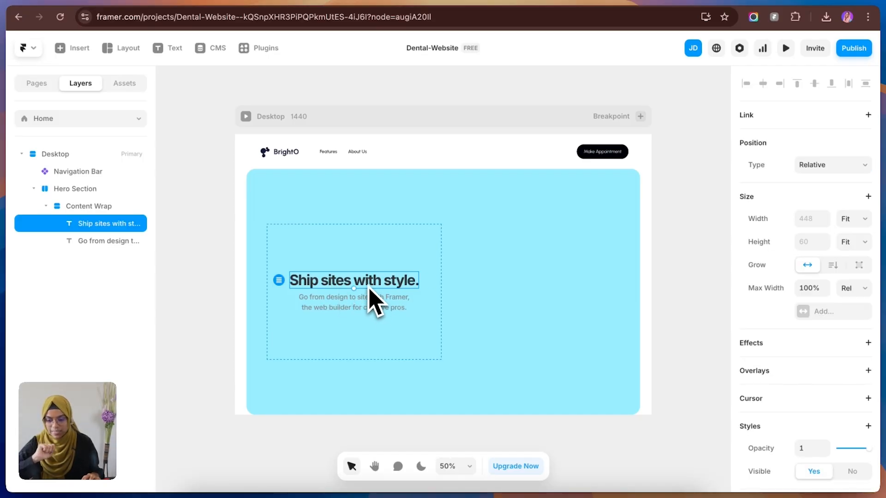
{"action": "scroll", "coordinate": [839, 439], "scroll_direction": "down", "scroll_amount": 3}
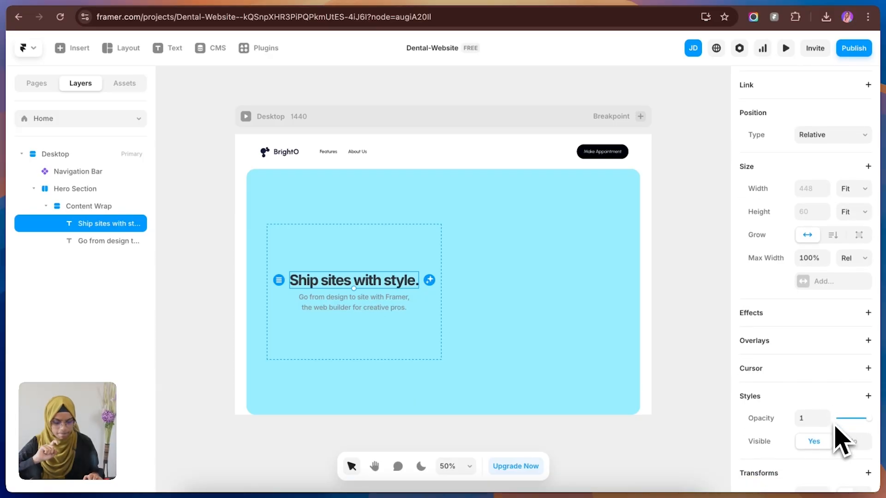
{"action": "scroll", "coordinate": [840, 439], "scroll_direction": "down", "scroll_amount": 5}
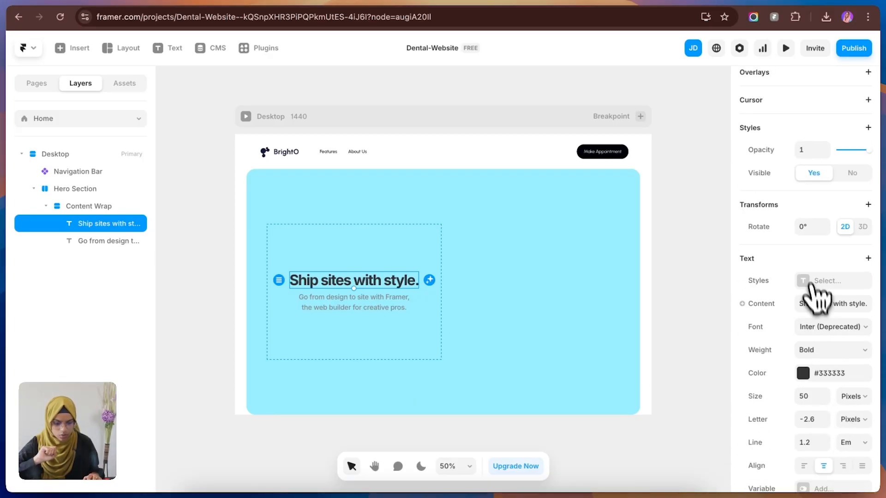
{"action": "left_click", "coordinate": [803, 281]}
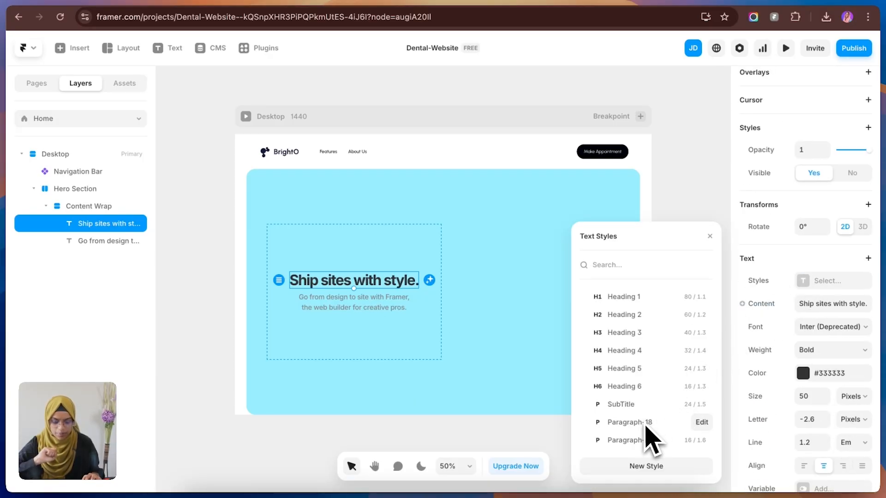
{"action": "left_click", "coordinate": [635, 302]}
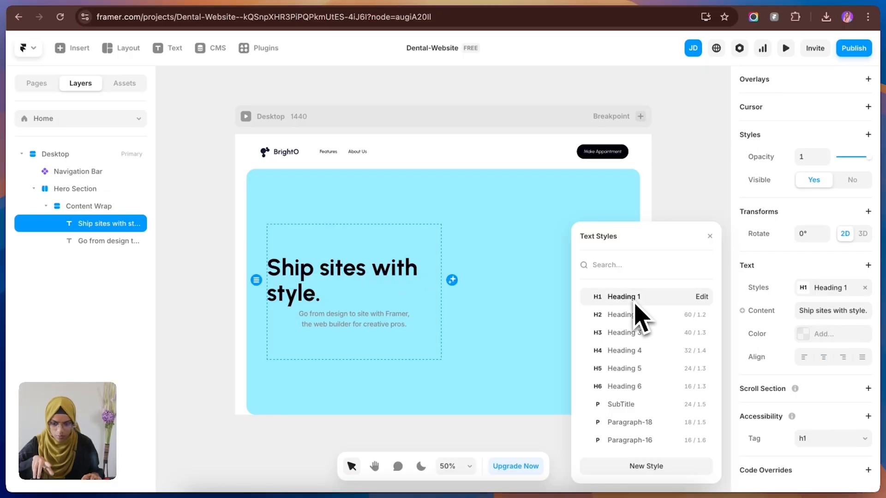
Step: Apply the Paragraph-18 text style to the description below the heading and left-align its text
{"action": "left_click", "coordinate": [363, 328]}
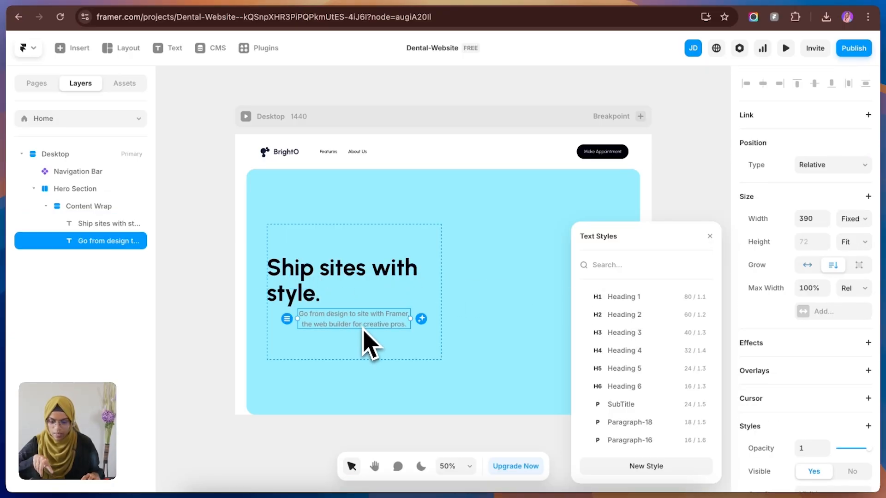
{"action": "left_click", "coordinate": [630, 424]}
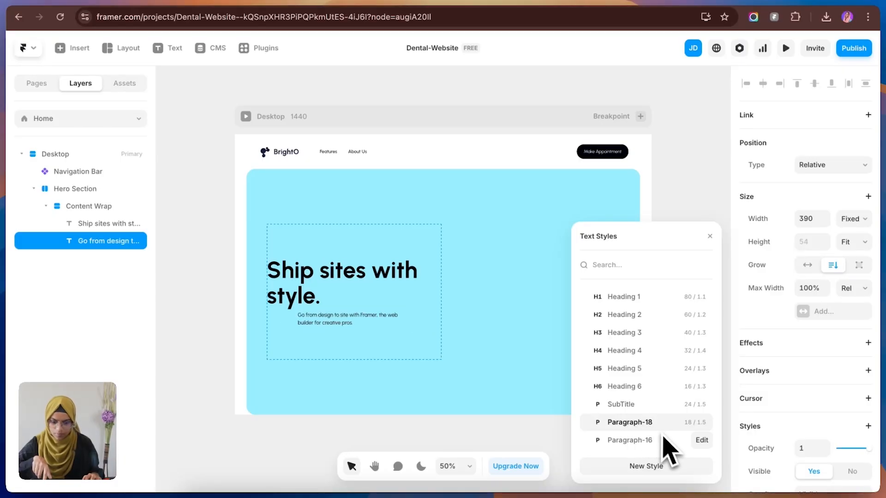
{"action": "scroll", "coordinate": [816, 466], "scroll_direction": "down", "scroll_amount": 5}
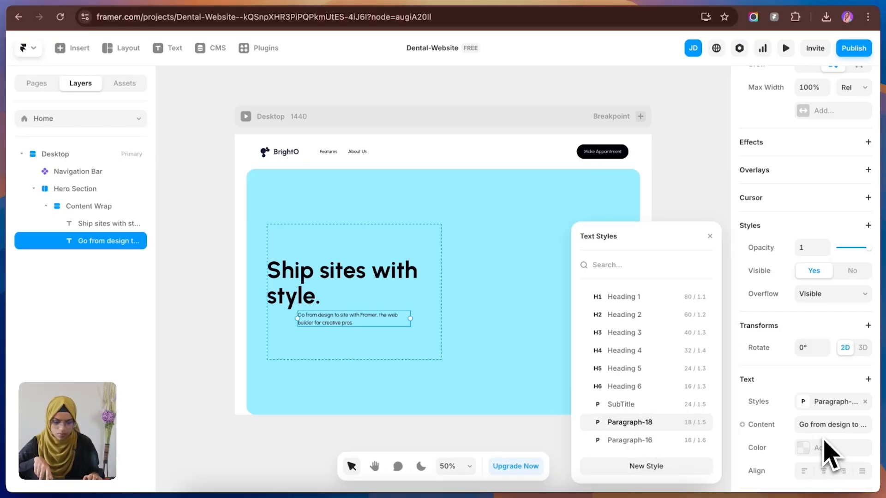
{"action": "left_click", "coordinate": [806, 470]}
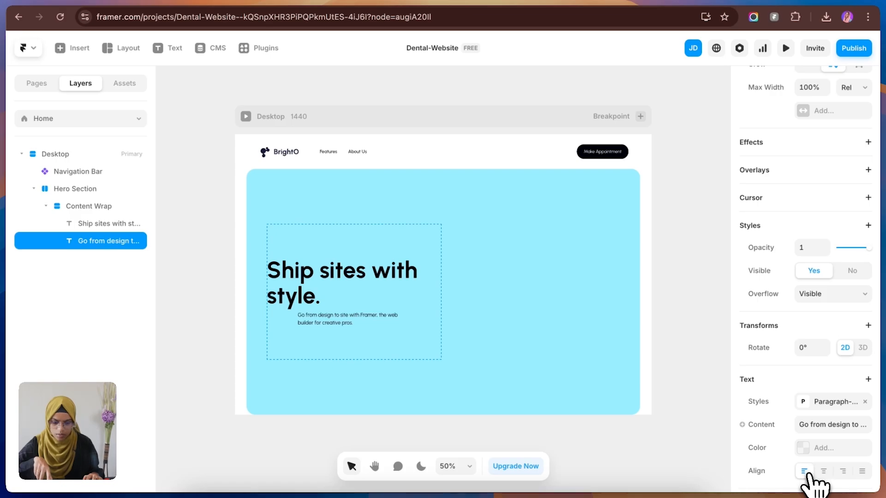
Step: Align the stacked heading and description to the left edge of Content Wrap
{"action": "left_click", "coordinate": [382, 286]}
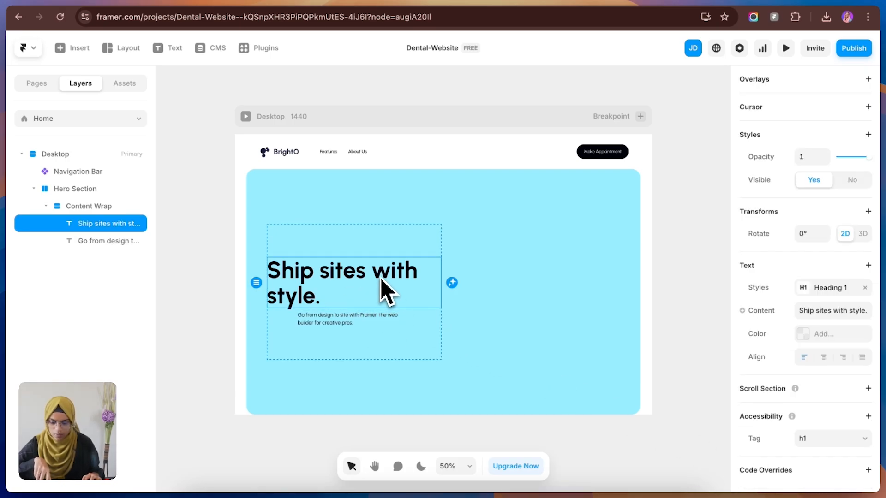
{"action": "left_click", "coordinate": [388, 247]}
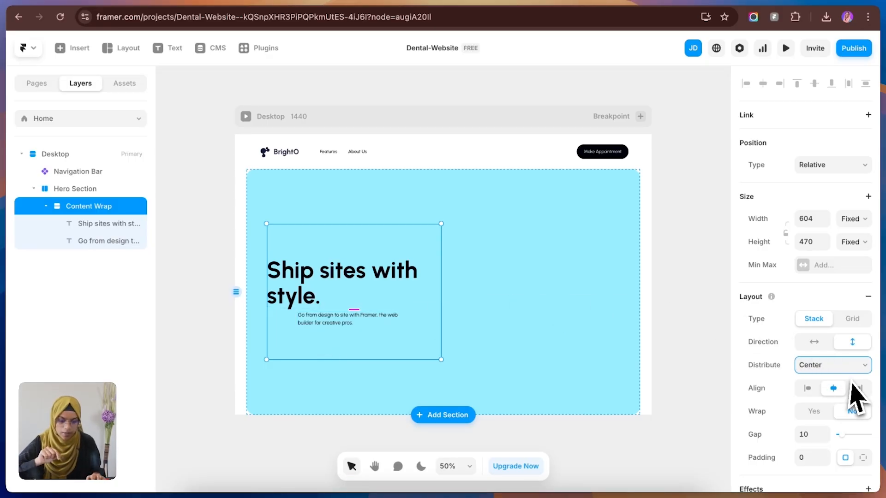
{"action": "left_click", "coordinate": [808, 389]}
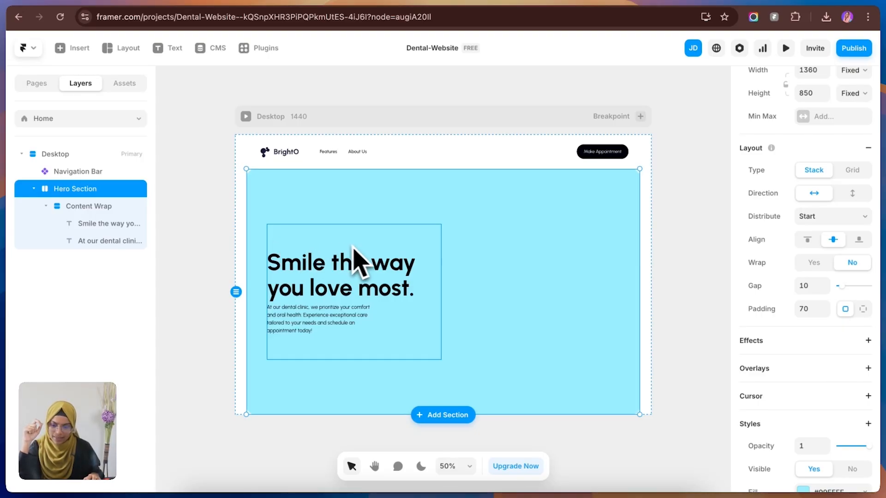
Step: Check the hero buttons in the Figma design and insert the Button component into Content Wrap below the description
{"action": "left_click", "coordinate": [199, 12]}
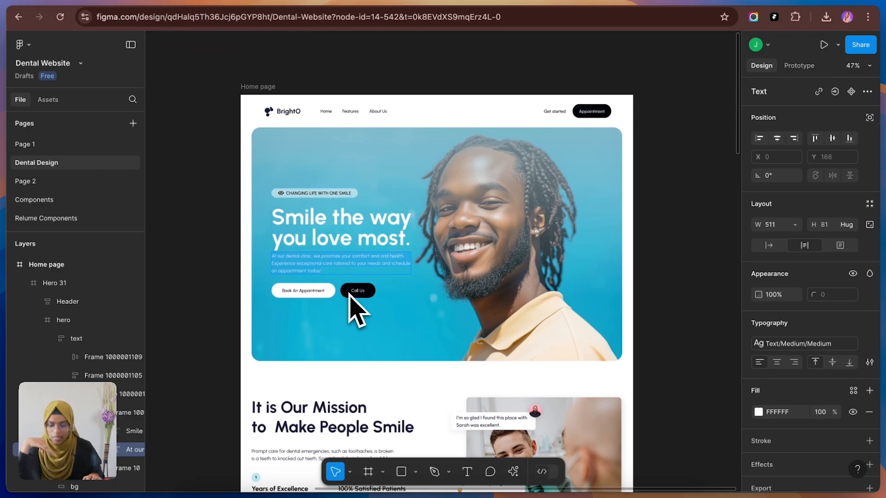
{"action": "left_click", "coordinate": [135, 2]}
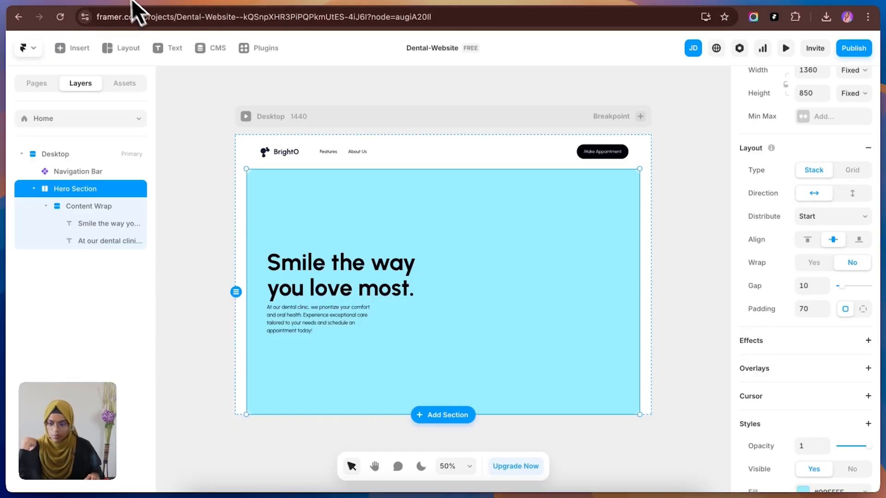
{"action": "left_click", "coordinate": [406, 325]}
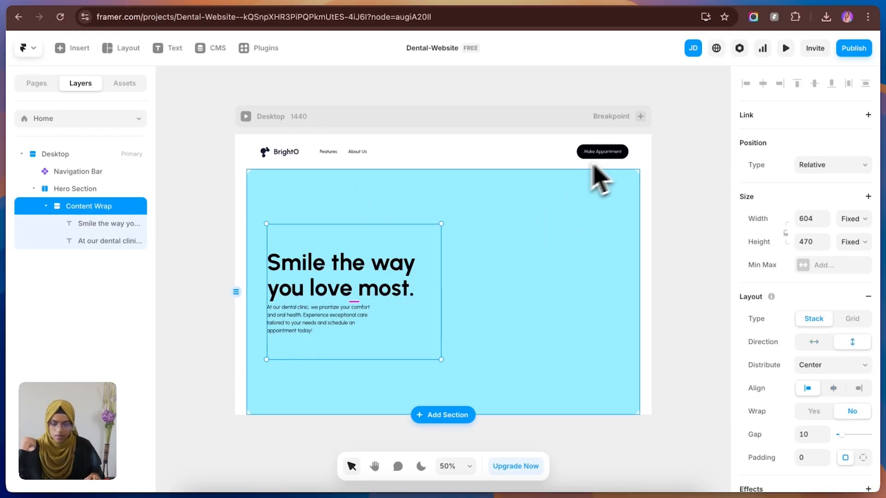
{"action": "left_click", "coordinate": [129, 86]}
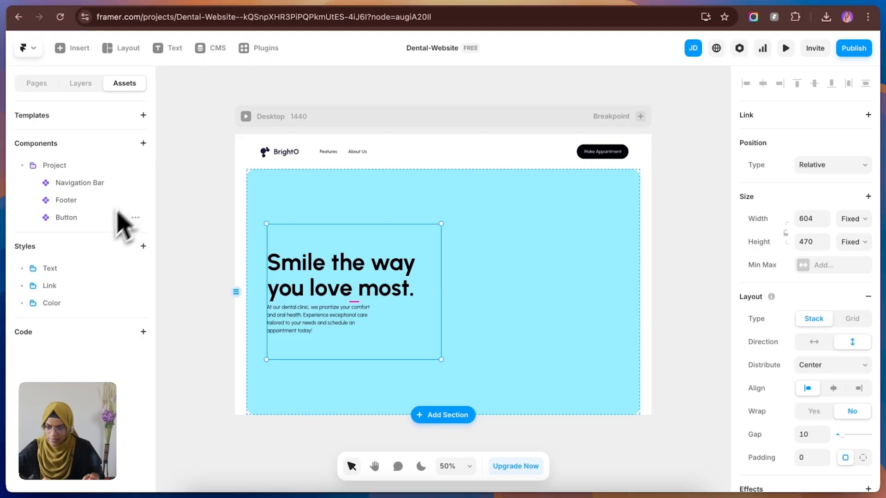
{"action": "left_click", "coordinate": [135, 218]}
{"action": "left_click", "coordinate": [152, 238]}
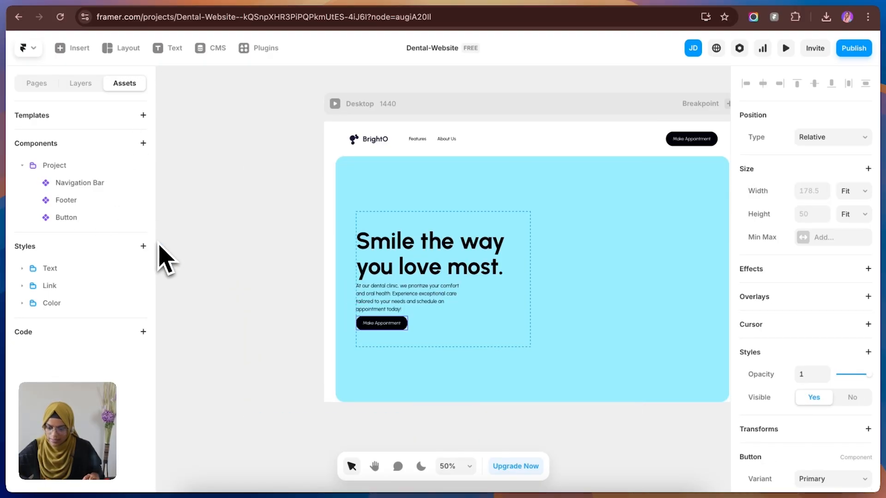
Step: Duplicate the button in Content Wrap and check how the two hero buttons are arranged in the Figma design
{"action": "left_click", "coordinate": [80, 83]}
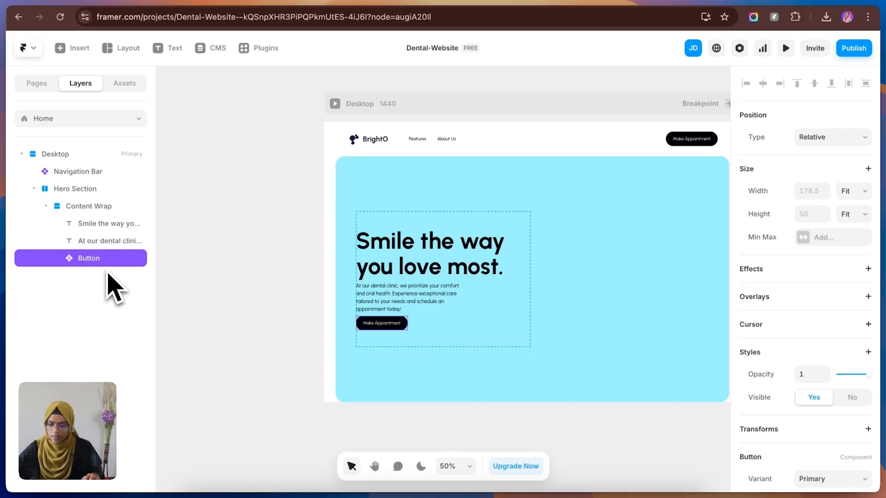
{"action": "key", "text": "super+d"}
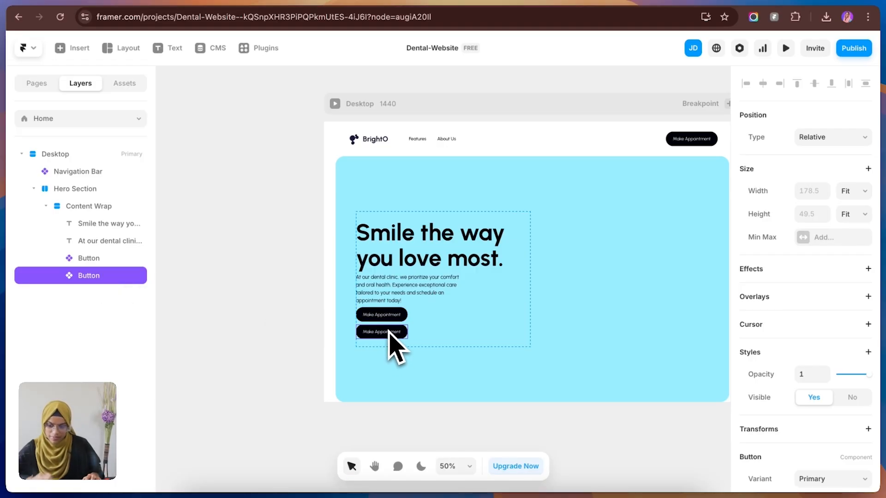
{"action": "left_click", "coordinate": [218, 2]}
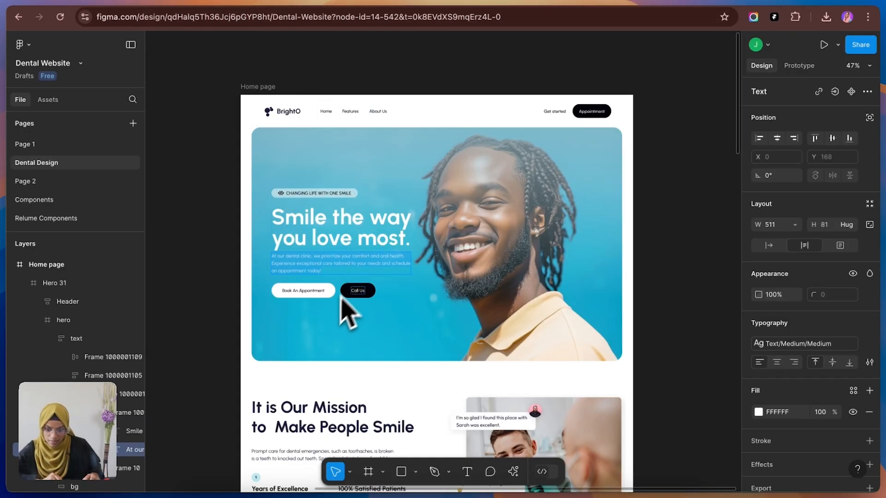
{"action": "right_click", "coordinate": [104, 10]}
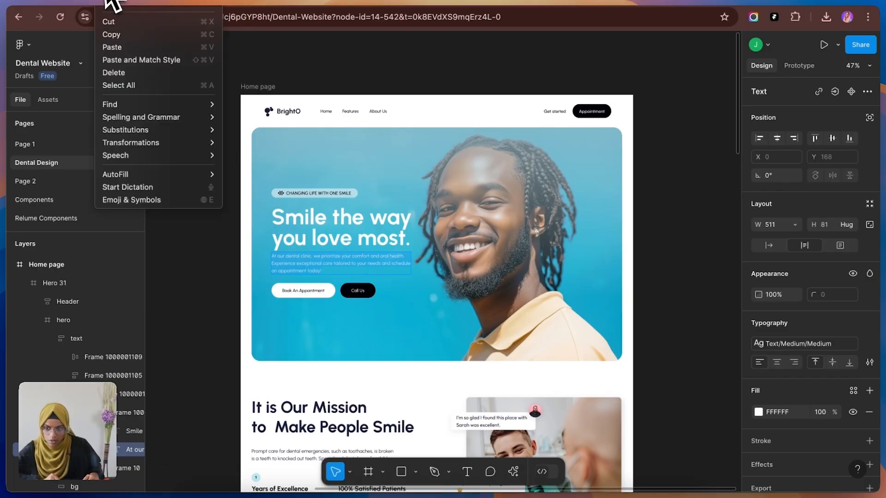
{"action": "key", "text": "Escape"}
{"action": "right_click", "coordinate": [97, 5]}
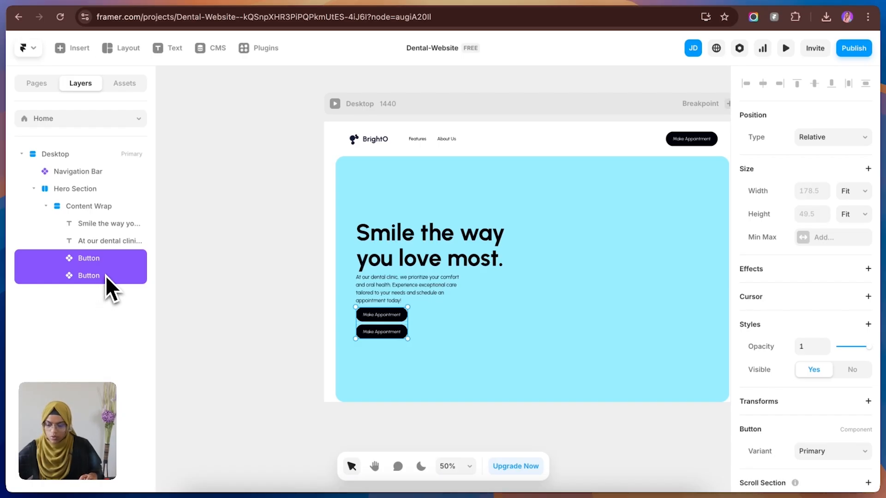
Step: Group both buttons in a stack named Button wrap, with horizontal direction and Start distribution
{"action": "right_click", "coordinate": [106, 277]}
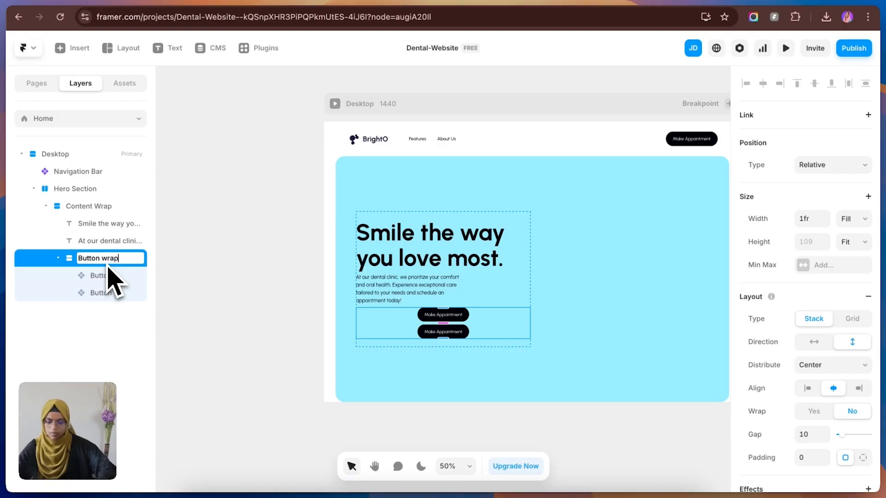
{"action": "key", "text": "Return"}
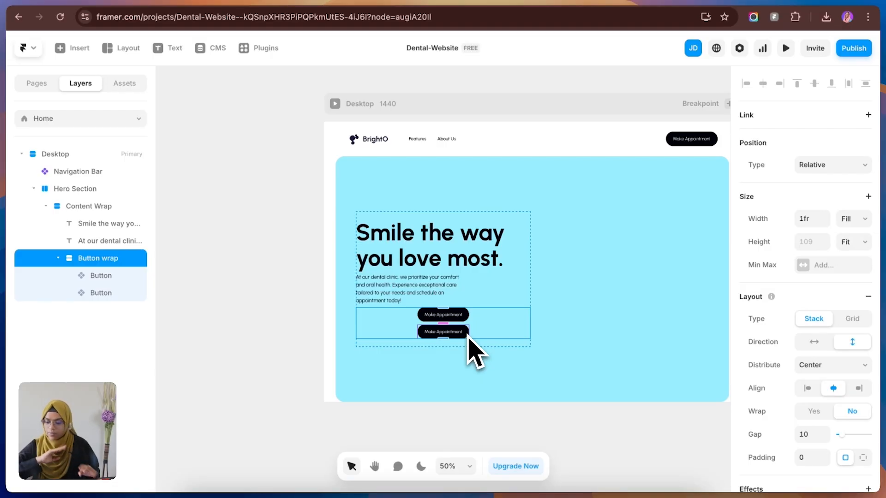
{"action": "left_click", "coordinate": [813, 344]}
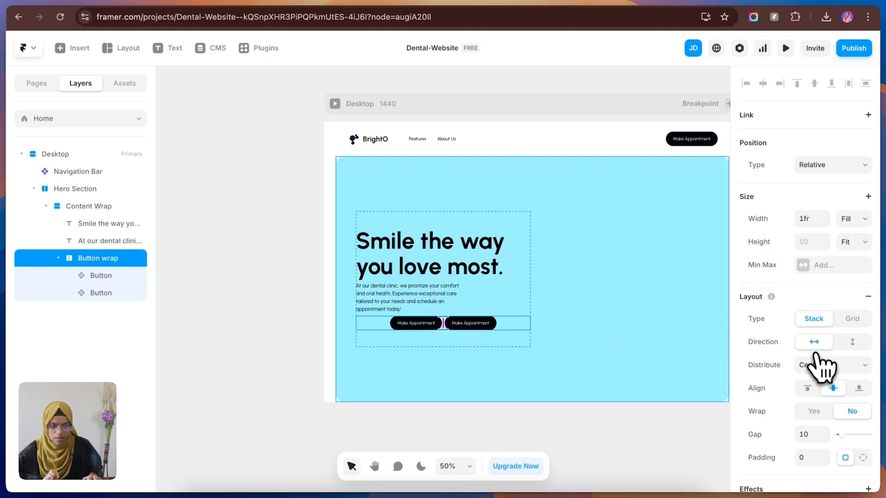
{"action": "left_click", "coordinate": [822, 374]}
{"action": "left_click", "coordinate": [817, 363]}
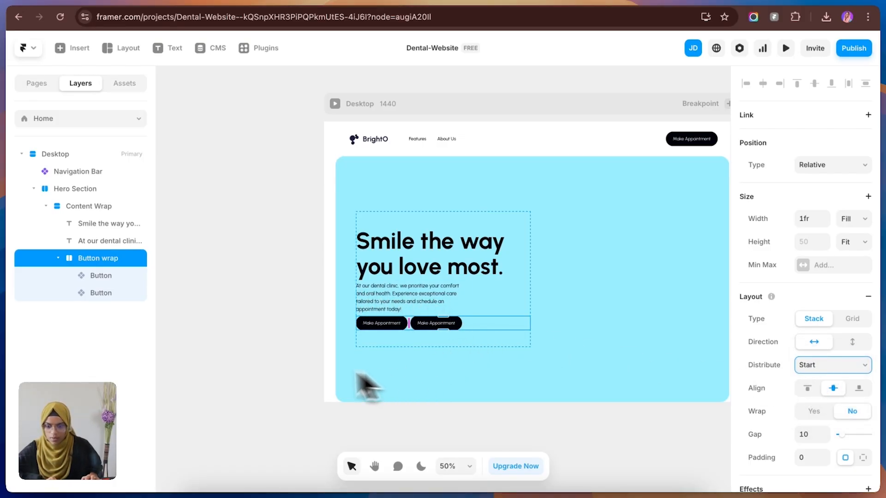
Step: Check the hero buttons' colours in the Figma design and set the first button in Button wrap to the Secondary variant
{"action": "left_click", "coordinate": [318, 312]}
{"action": "left_click", "coordinate": [214, 6]}
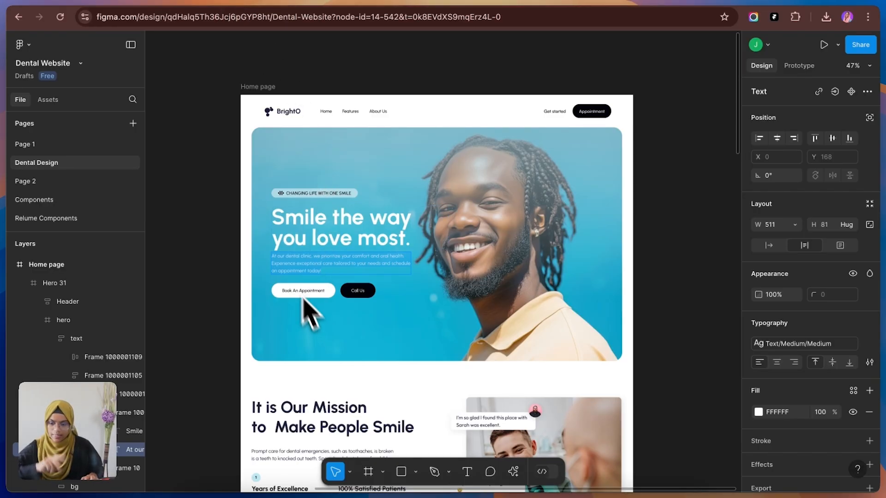
{"action": "left_click", "coordinate": [133, 6]}
{"action": "left_click", "coordinate": [403, 325]}
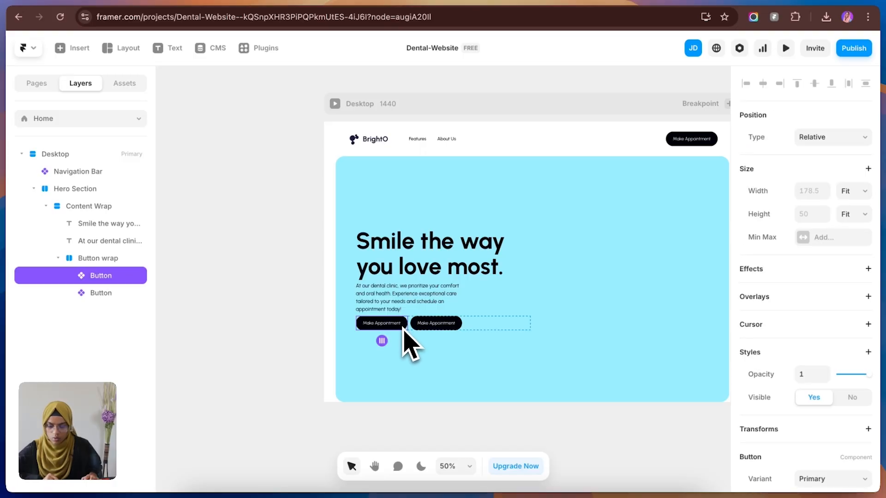
{"action": "scroll", "coordinate": [830, 470], "scroll_direction": "down", "scroll_amount": 3}
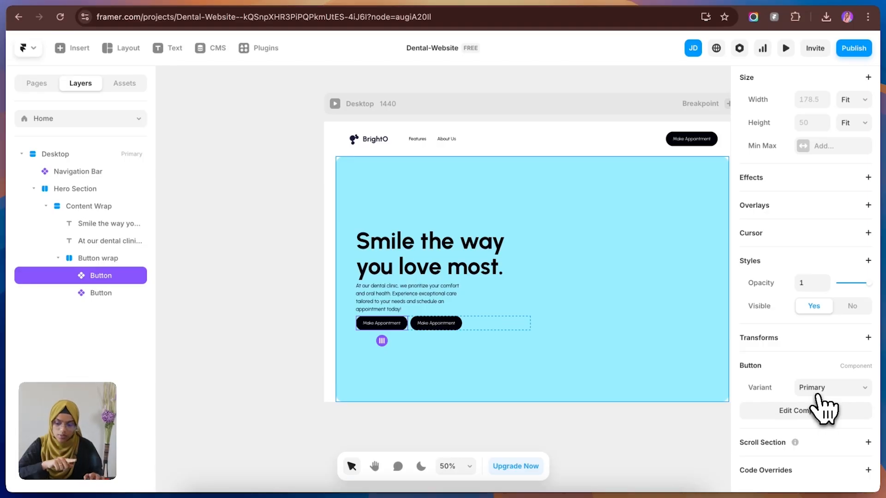
{"action": "left_click", "coordinate": [816, 394]}
{"action": "left_click", "coordinate": [820, 400]}
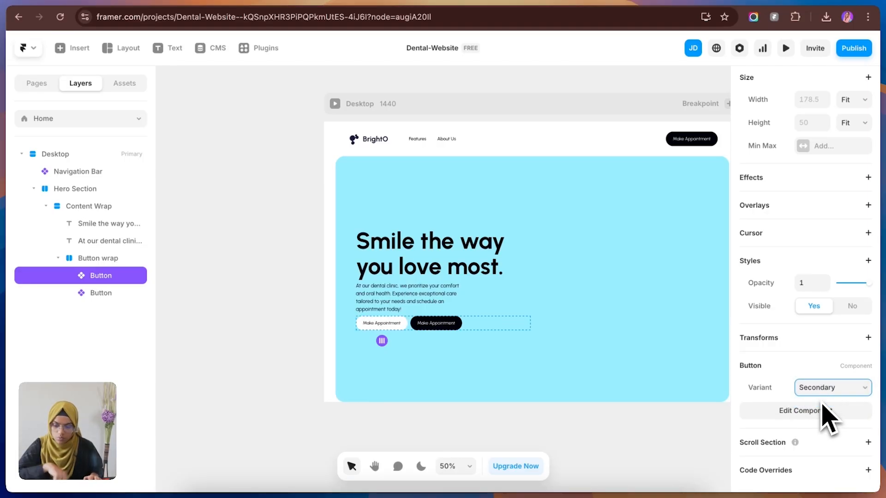
Step: Check which variant the second button in Button wrap uses
{"action": "left_click", "coordinate": [434, 322]}
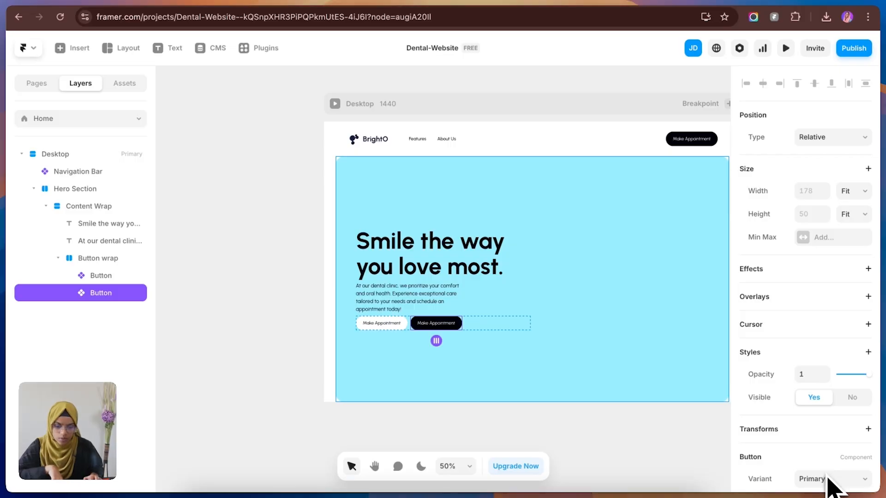
{"action": "scroll", "coordinate": [827, 479], "scroll_direction": "down", "scroll_amount": 3}
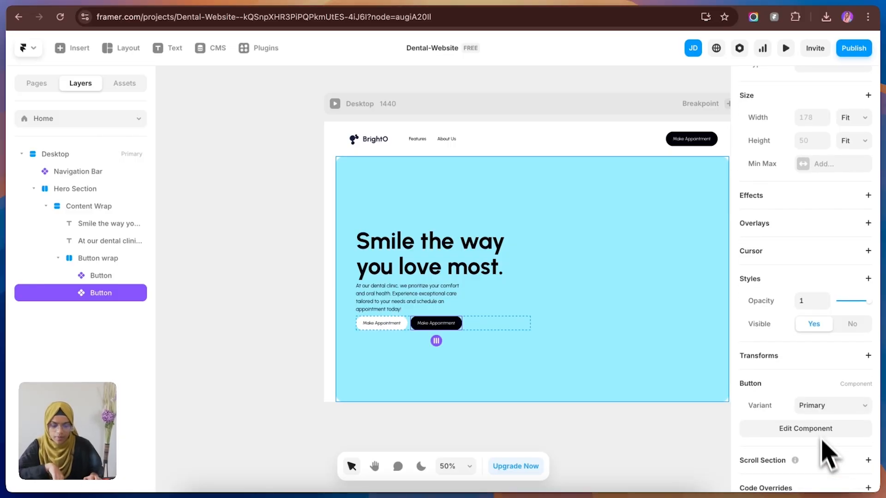
{"action": "left_click_drag", "start_coordinate": [438, 343], "coordinate": [373, 329]}
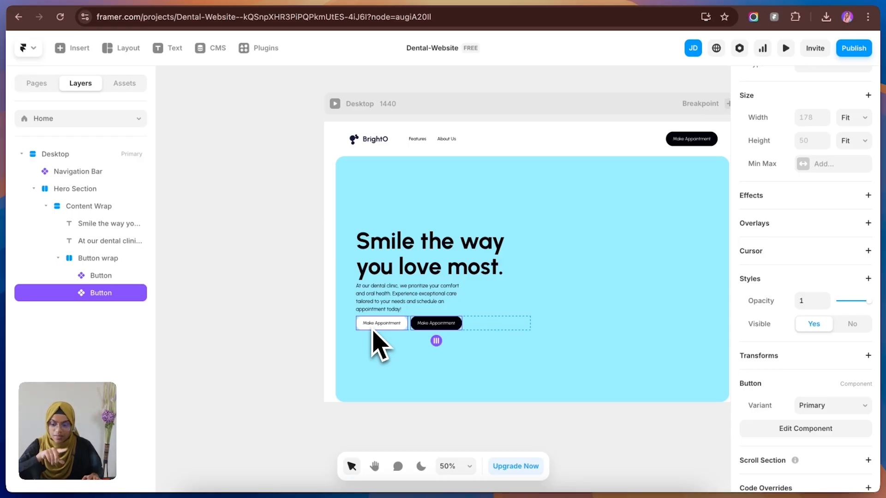
Step: Create a content variable named Text for the label in the Button component's Primary variant and return to the Home page
{"action": "left_click_drag", "start_coordinate": [373, 330], "coordinate": [372, 328]}
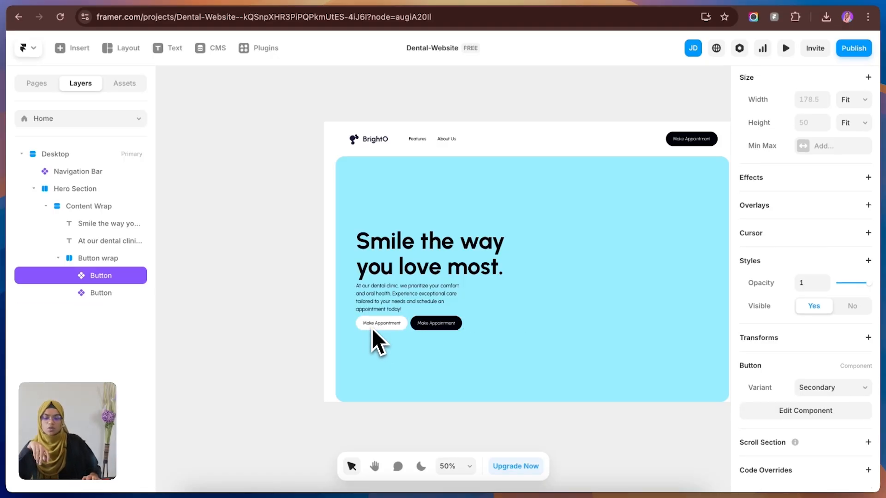
{"action": "double_click", "coordinate": [372, 329]}
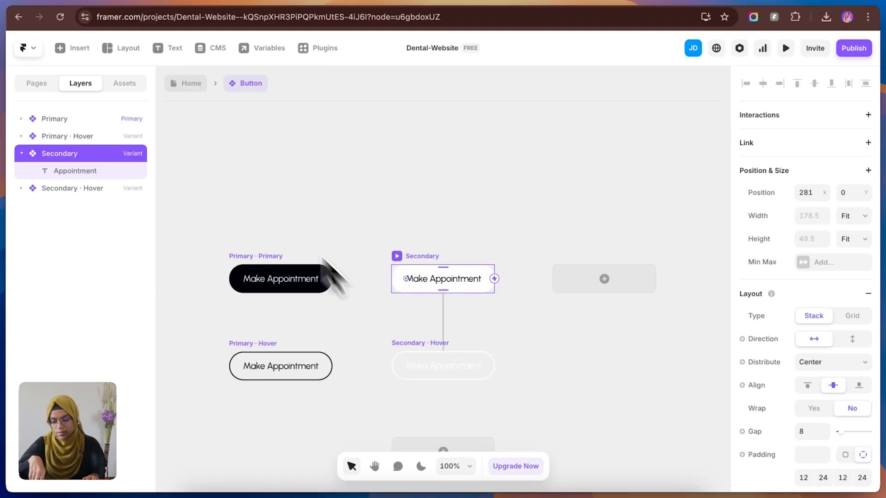
{"action": "left_click", "coordinate": [255, 212]}
{"action": "left_click", "coordinate": [296, 285]}
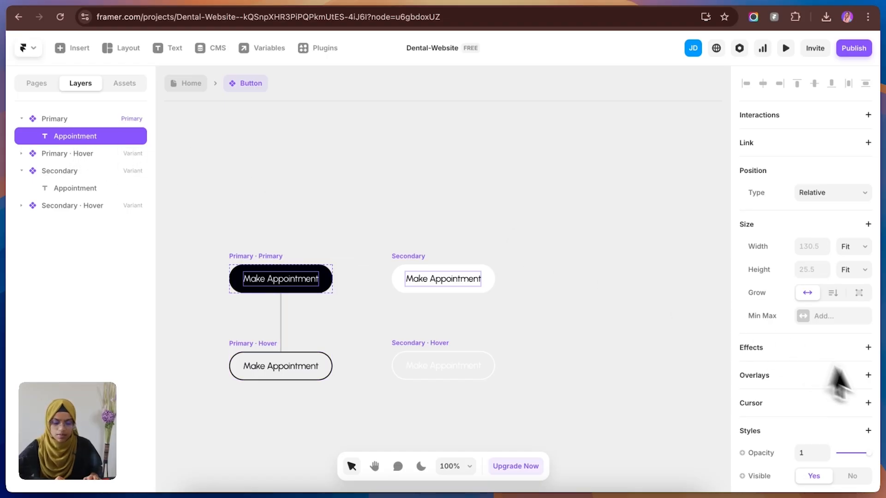
{"action": "scroll", "coordinate": [814, 421], "scroll_direction": "down", "scroll_amount": 5}
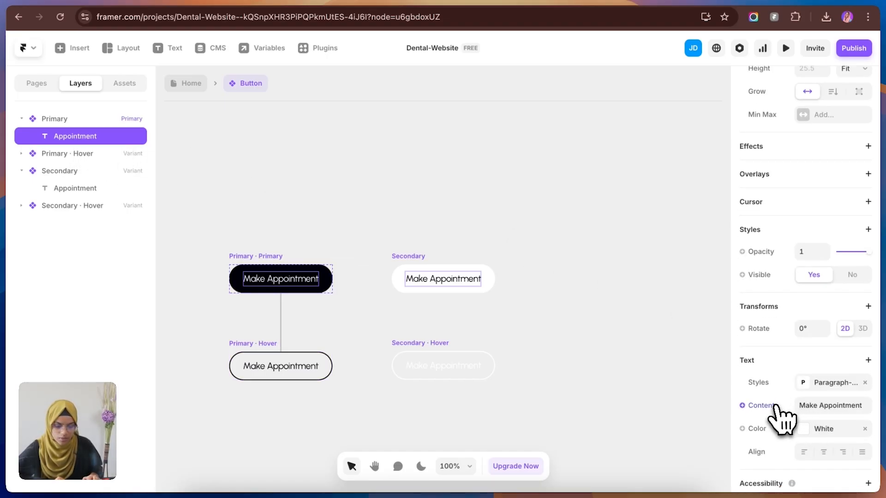
{"action": "left_click", "coordinate": [763, 407]}
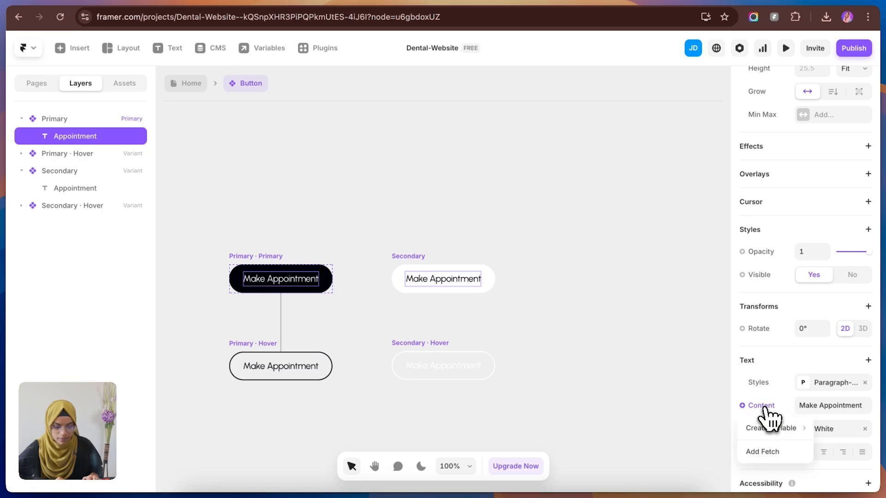
{"action": "mouse_move", "coordinate": [771, 433]}
{"action": "left_click", "coordinate": [707, 434]}
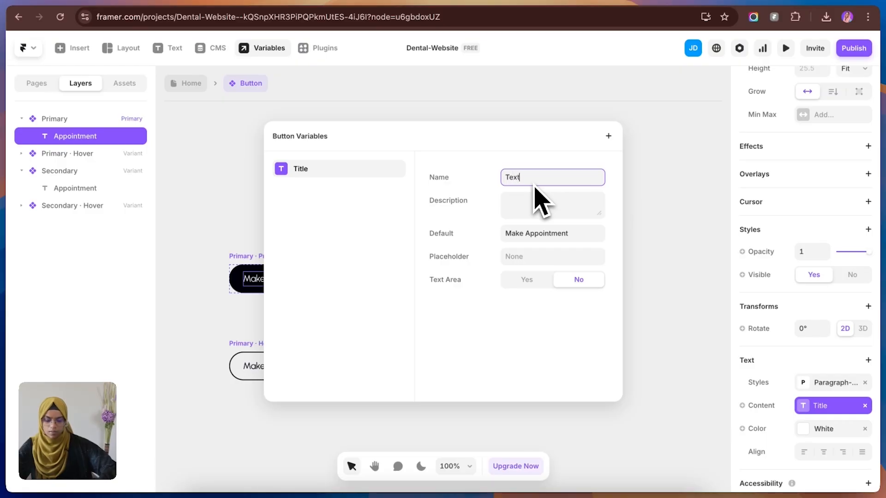
{"action": "left_click", "coordinate": [646, 231]}
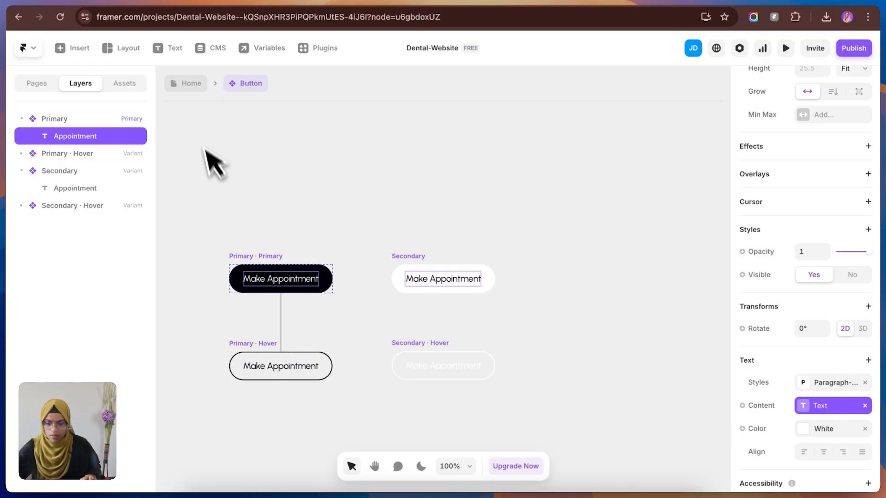
{"action": "left_click", "coordinate": [193, 90]}
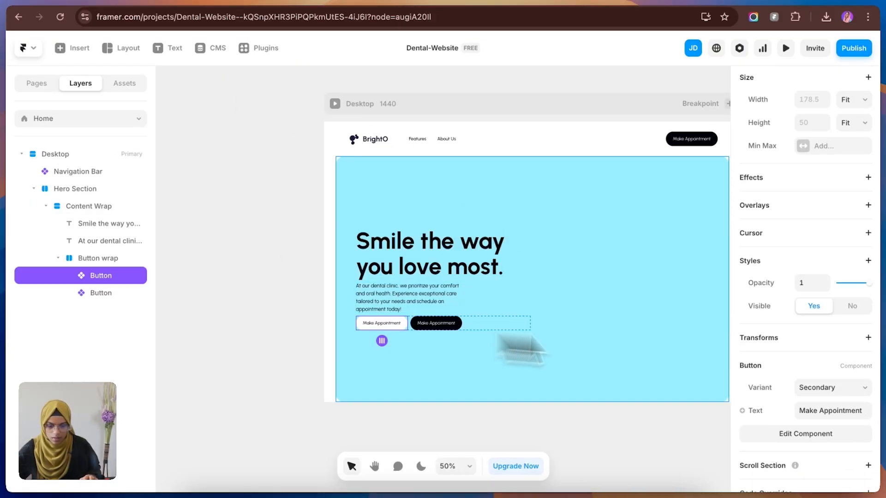
Step: Set the first hero button's text to "Book An Appoinment" and the second one's to "Call Us"
{"action": "left_click", "coordinate": [851, 410]}
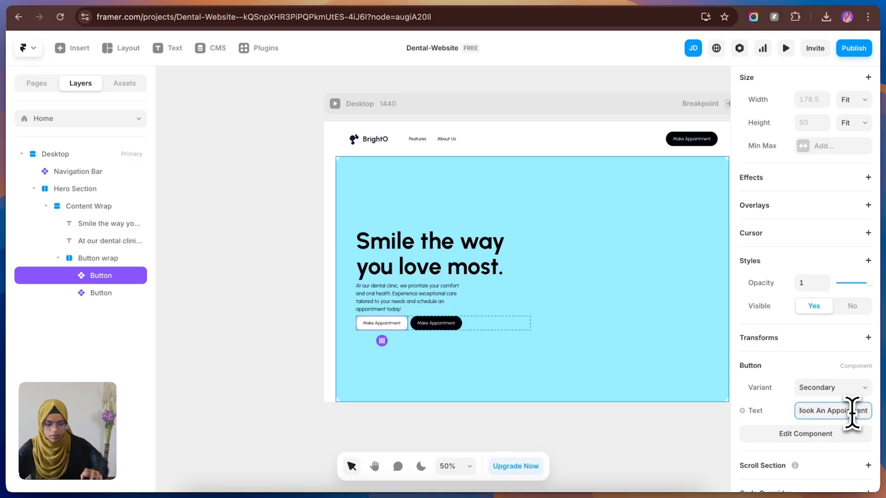
{"action": "left_click", "coordinate": [439, 323]}
{"action": "left_click", "coordinate": [827, 428]}
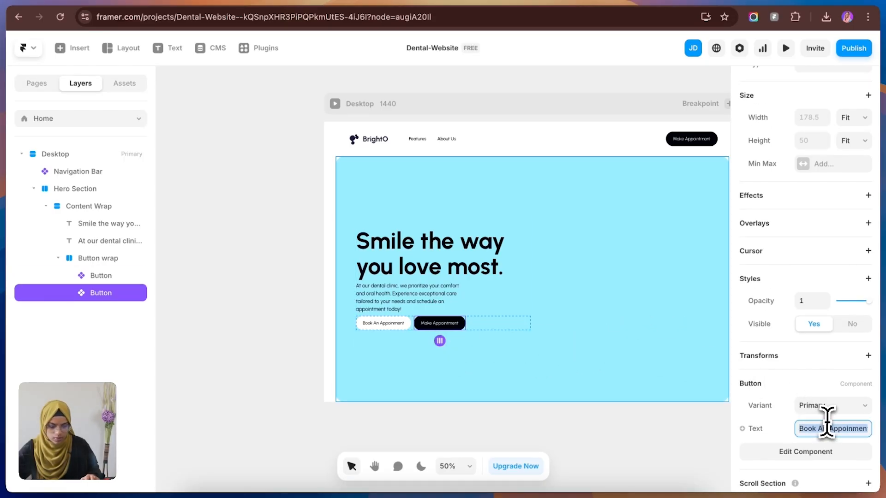
{"action": "type", "text": "Call Us"}
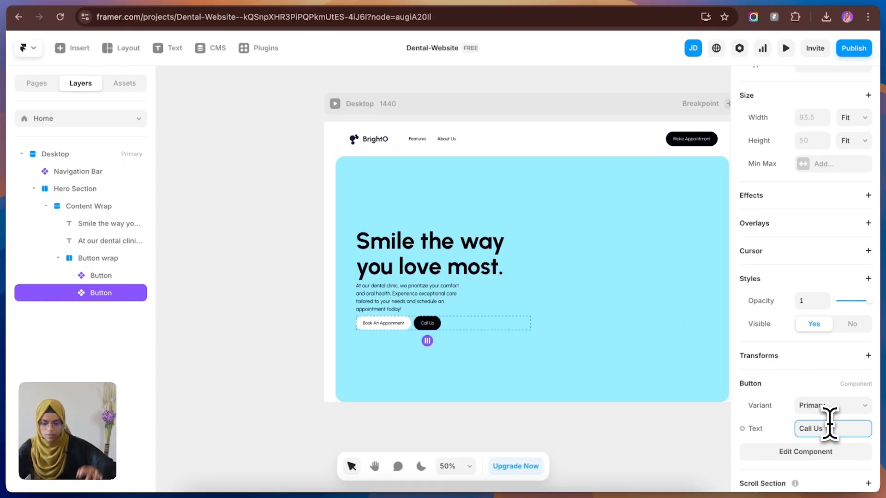
{"action": "key", "text": "Return"}
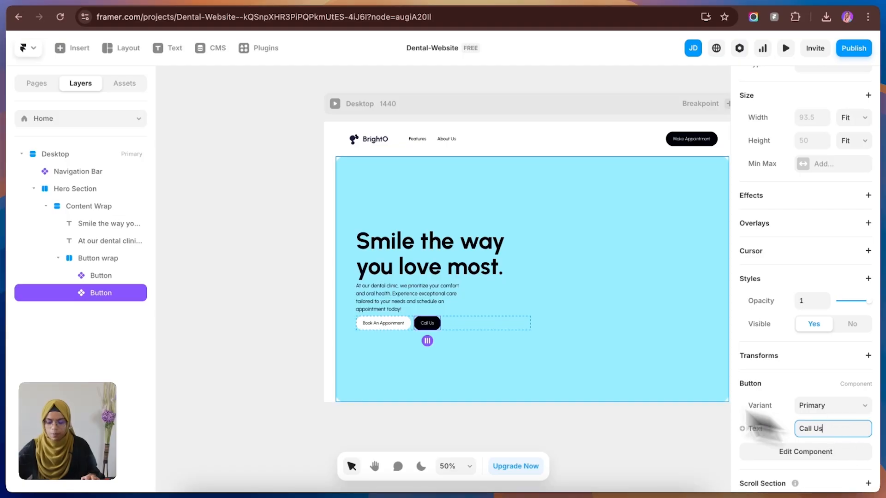
{"action": "left_click", "coordinate": [288, 299]}
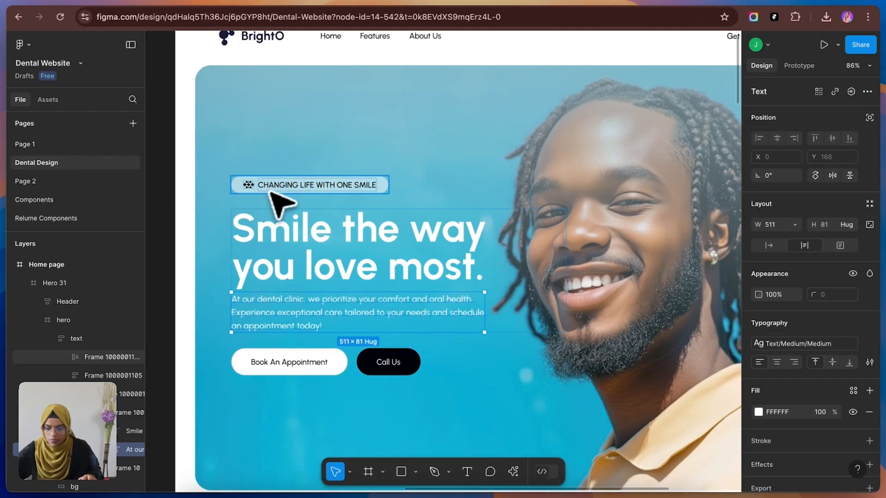
Step: In Figma, copy the "CHANGING LIFE WITH ONE SMILE" badge to the clipboard with the Figma to HTML with Framer plugin
{"action": "left_click", "coordinate": [271, 189]}
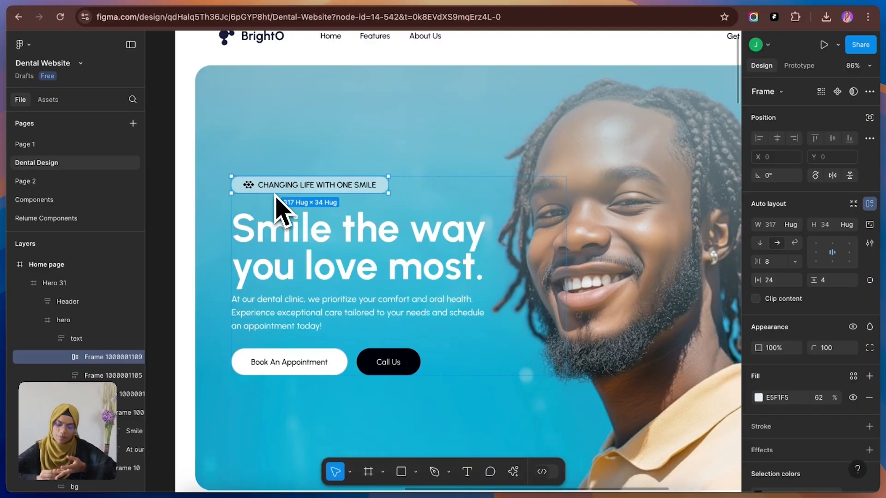
{"action": "left_click", "coordinate": [22, 45]}
{"action": "mouse_move", "coordinate": [81, 236]}
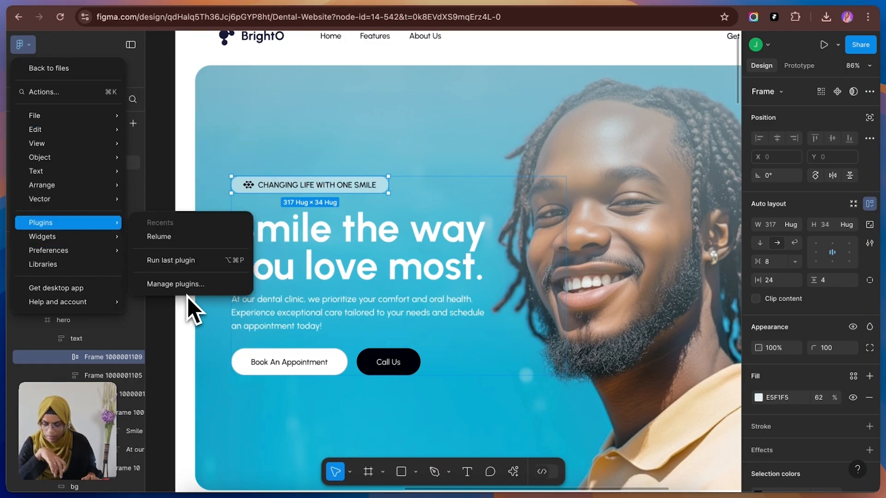
{"action": "left_click", "coordinate": [194, 284]}
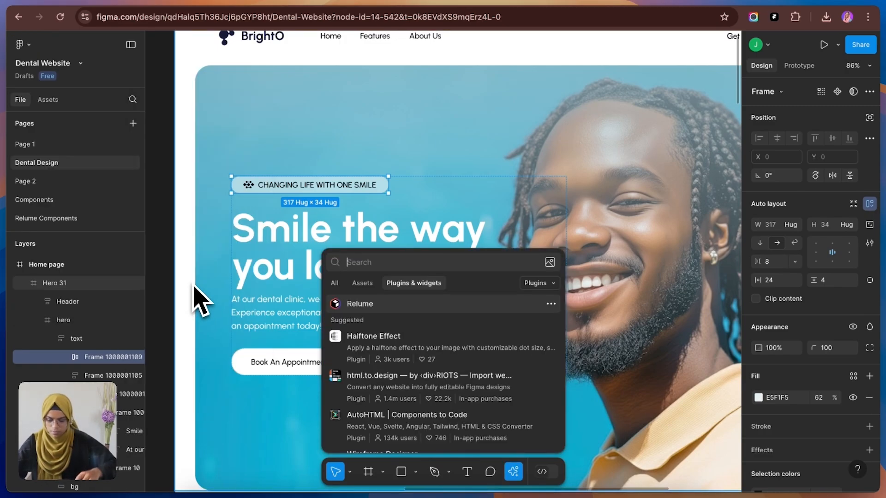
{"action": "type", "text": "framer"}
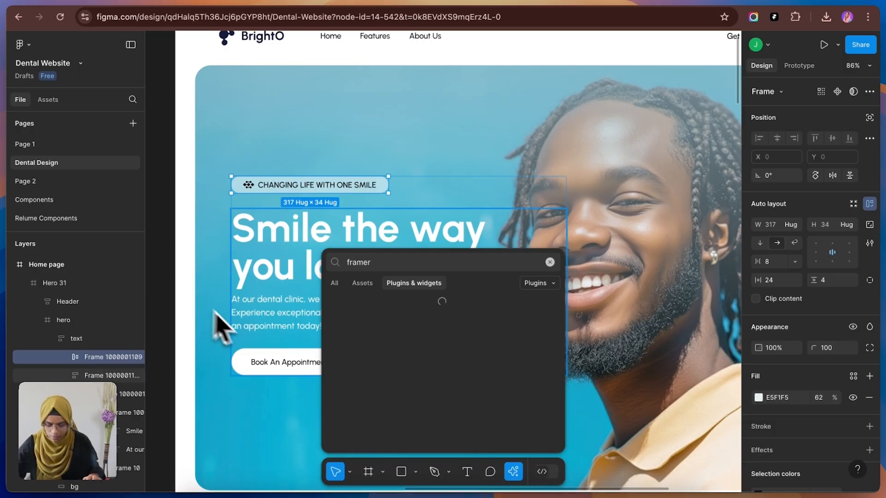
{"action": "left_click", "coordinate": [418, 342]}
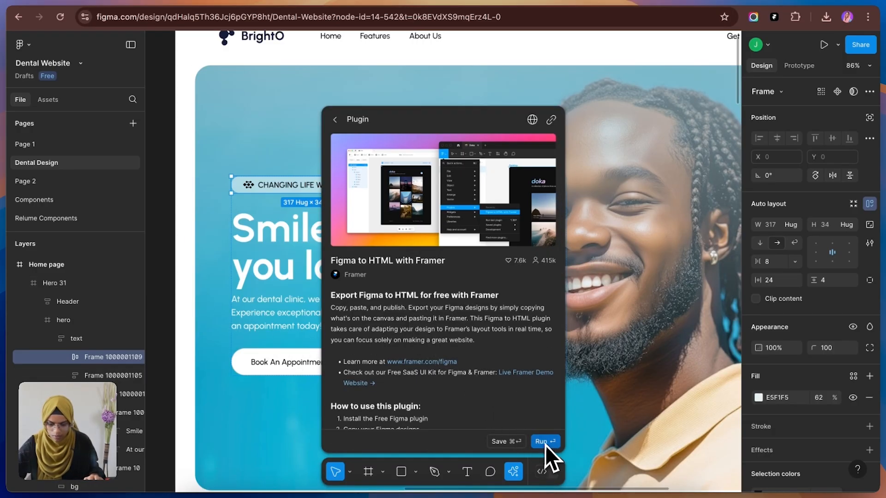
{"action": "left_click", "coordinate": [543, 442]}
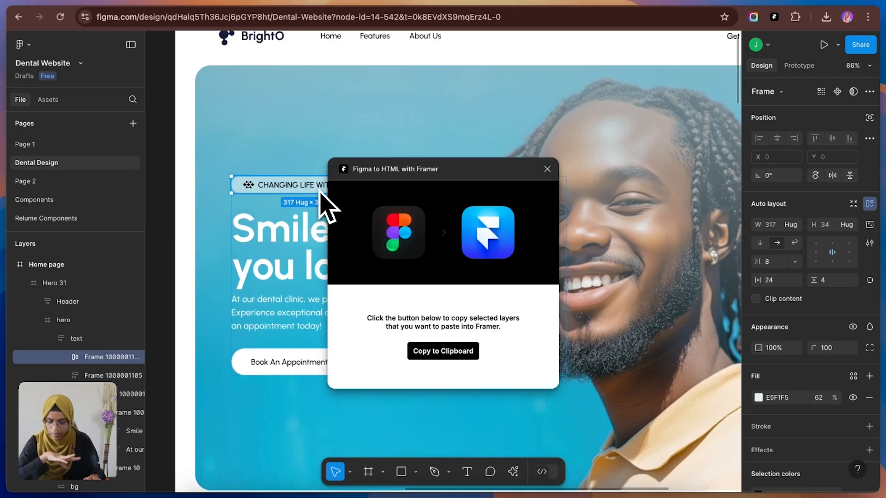
{"action": "left_click", "coordinate": [469, 354]}
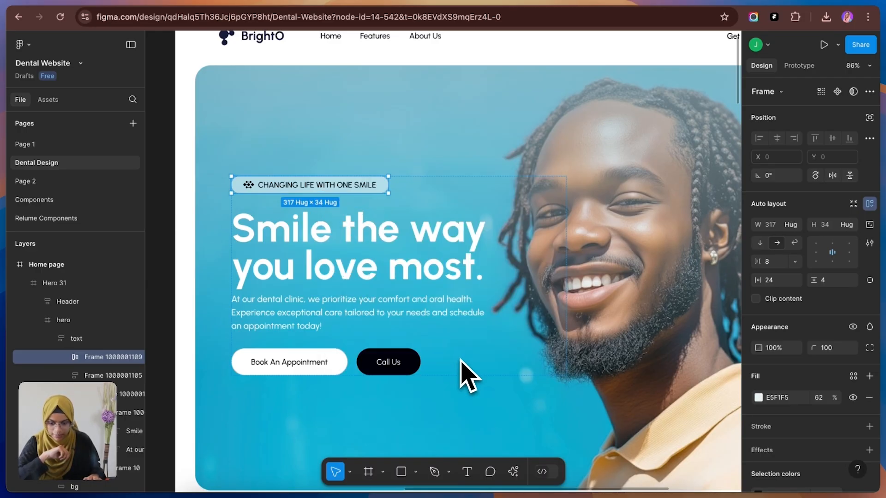
Step: Switch to Framer, paste the badge into Hero Section and move it to the start of Content Wrap, above the heading
{"action": "left_click", "coordinate": [138, 6]}
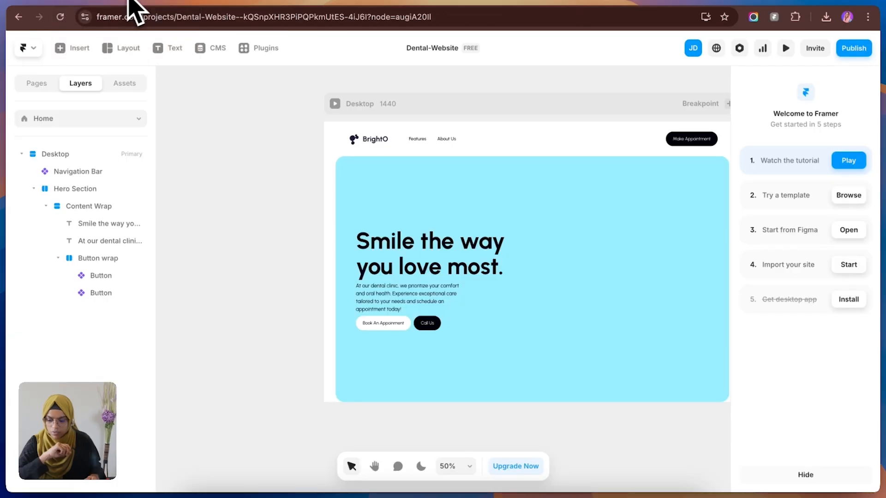
{"action": "left_click", "coordinate": [392, 171]}
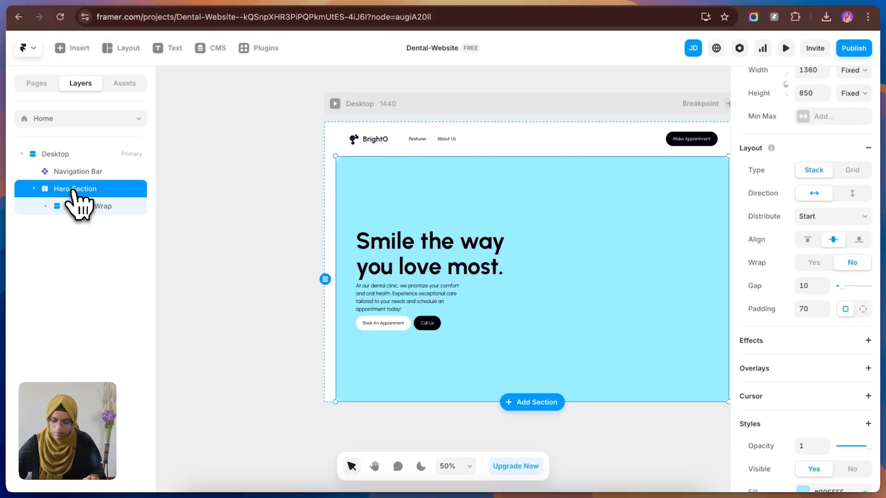
{"action": "key", "text": "super+v"}
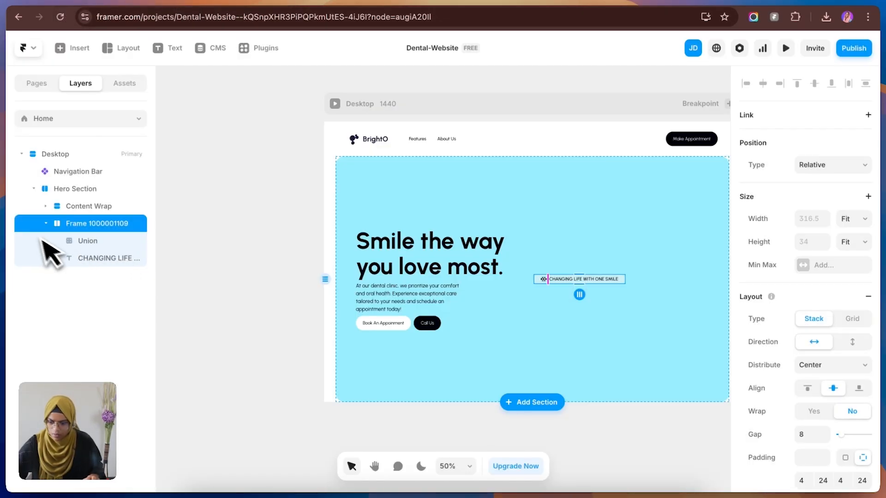
{"action": "left_click", "coordinate": [45, 224]}
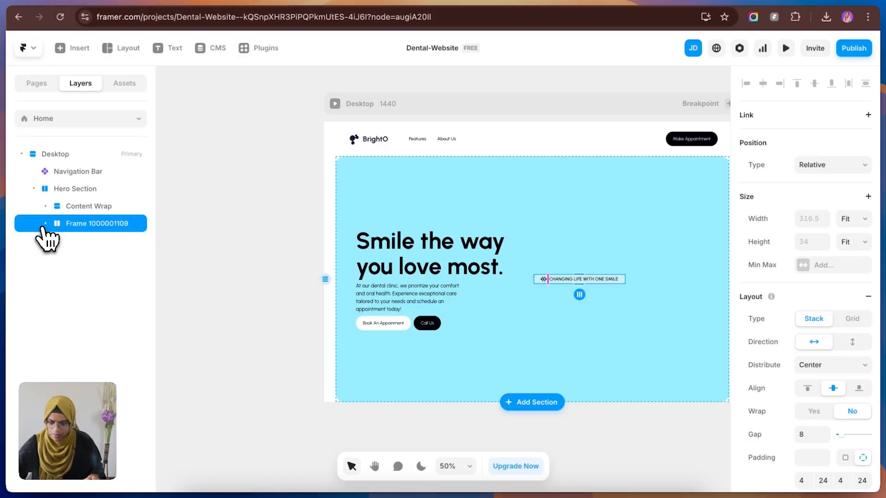
{"action": "left_click", "coordinate": [44, 210]}
{"action": "left_click", "coordinate": [45, 231]}
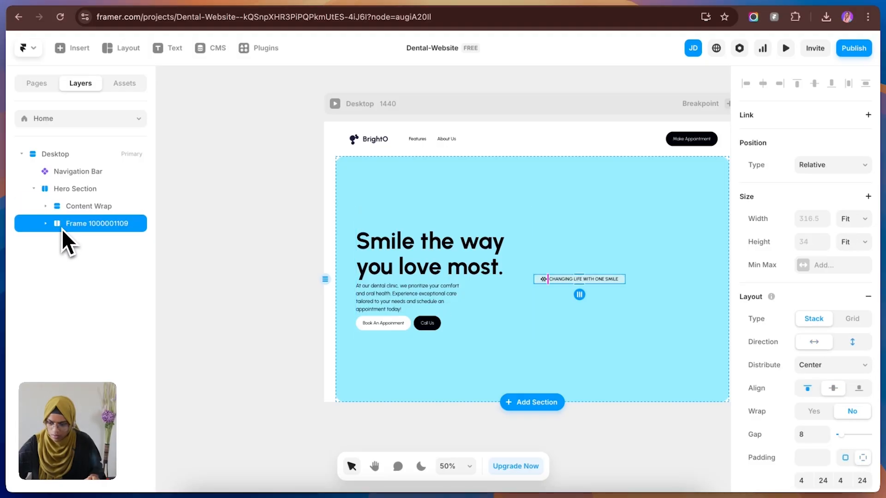
{"action": "left_click", "coordinate": [45, 206]}
{"action": "left_click_drag", "start_coordinate": [93, 276], "coordinate": [103, 213]}
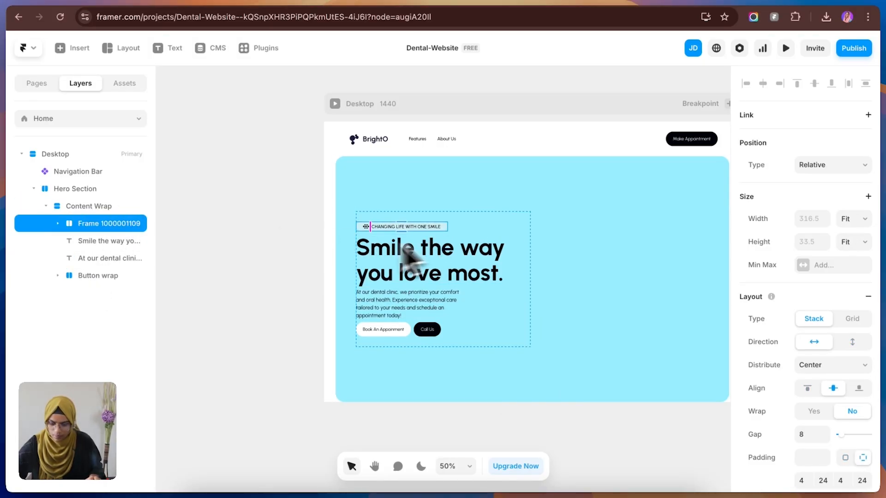
Step: Apply the Paragraph-16 text style to the "CHANGING LIFE WITH ONE SMILE" text in the badge
{"action": "left_click", "coordinate": [318, 277]}
{"action": "left_click", "coordinate": [404, 227]}
{"action": "scroll", "coordinate": [856, 431], "scroll_direction": "down", "scroll_amount": 3}
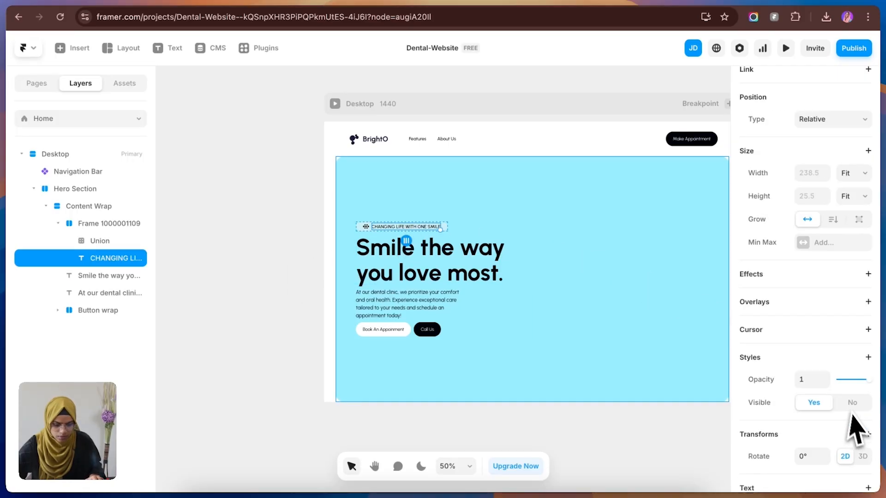
{"action": "scroll", "coordinate": [856, 434], "scroll_direction": "down", "scroll_amount": 2}
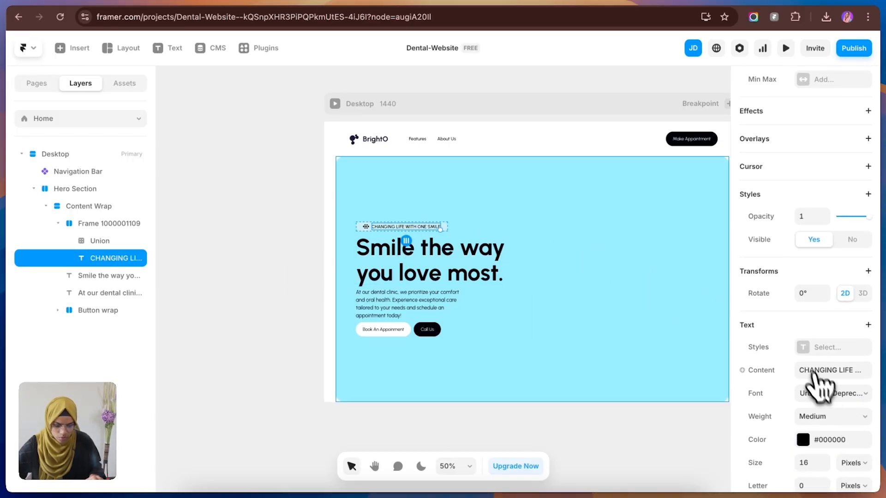
{"action": "left_click", "coordinate": [810, 351]}
{"action": "left_click", "coordinate": [650, 442]}
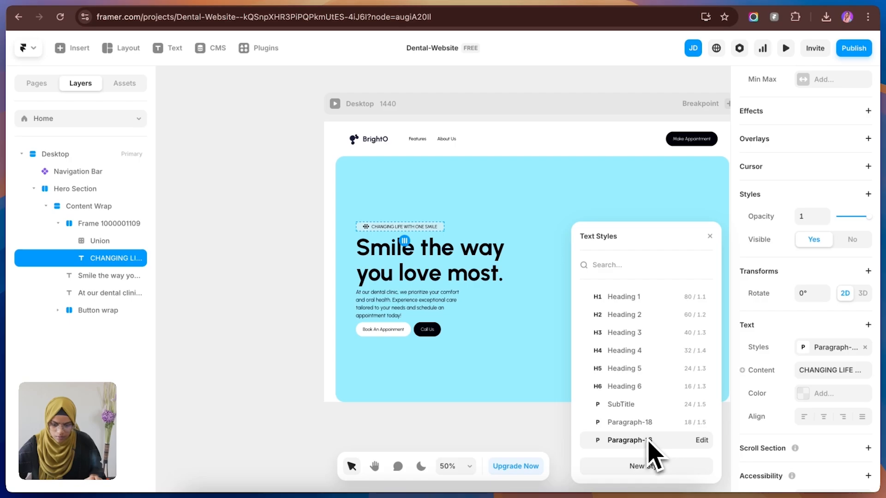
{"action": "left_click", "coordinate": [248, 304]}
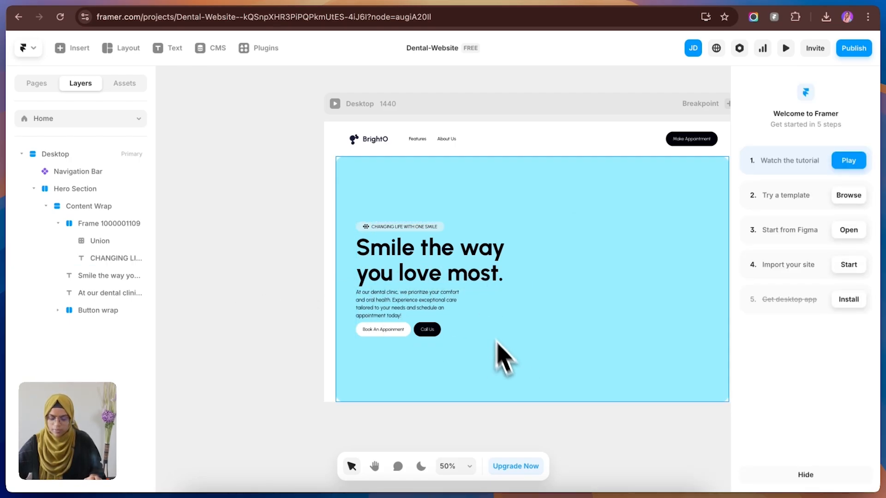
Step: Check the hero section's background image in the Figma design and return to Framer
{"action": "scroll", "coordinate": [276, 340], "scroll_direction": "down", "scroll_amount": 3}
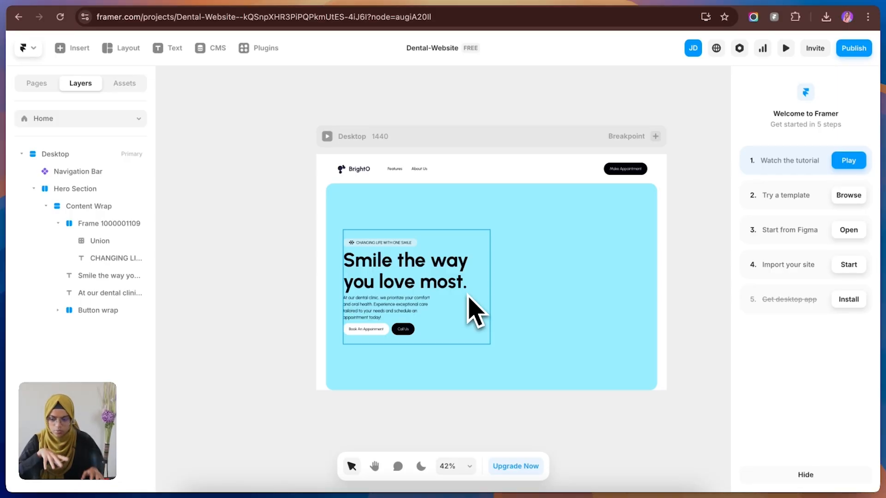
{"action": "left_click", "coordinate": [221, 1]}
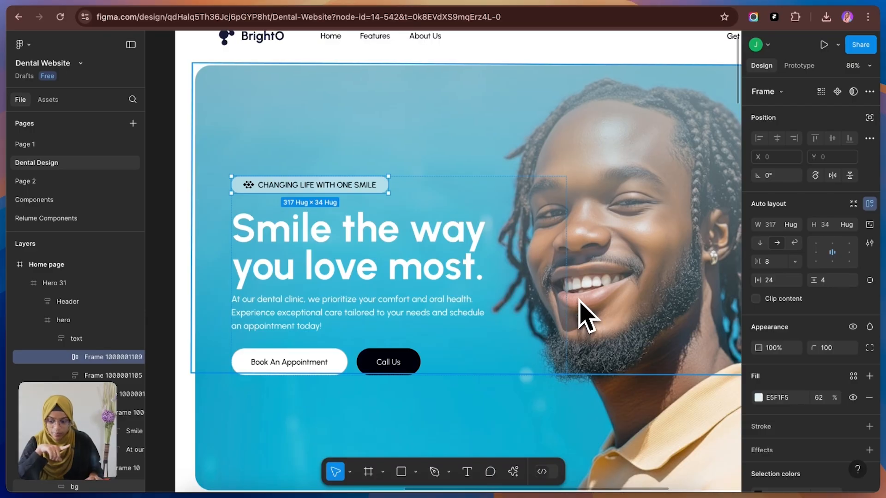
{"action": "left_click", "coordinate": [115, 4]}
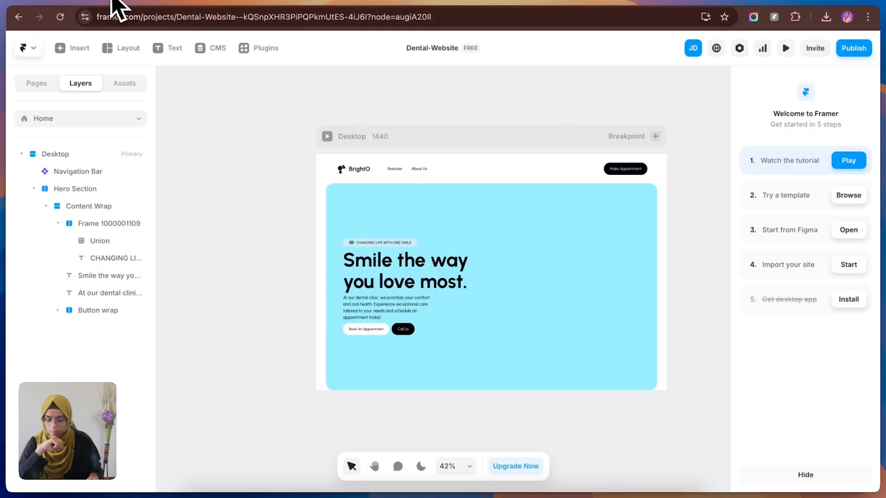
Step: Change the Hero Section's fill to the image "young-handsome-physician-medical-robe-with-stethoscope 1.jpg"
{"action": "left_click", "coordinate": [417, 222]}
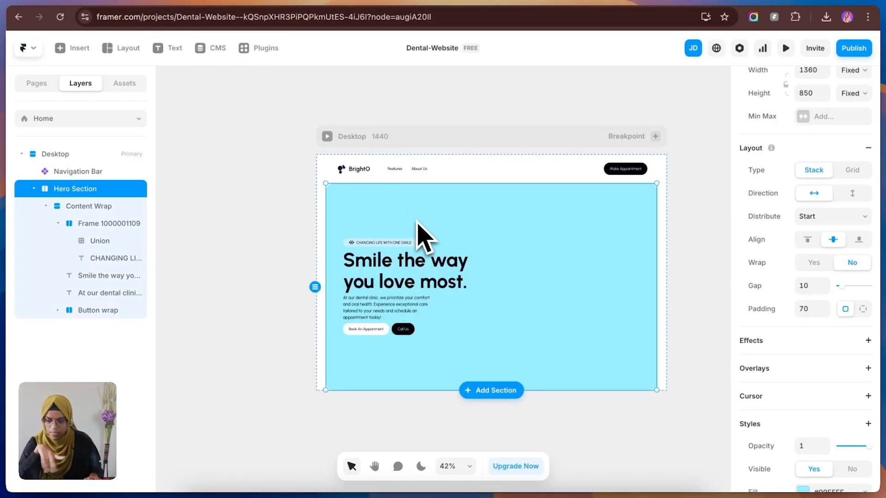
{"action": "scroll", "coordinate": [816, 450], "scroll_direction": "down", "scroll_amount": 4}
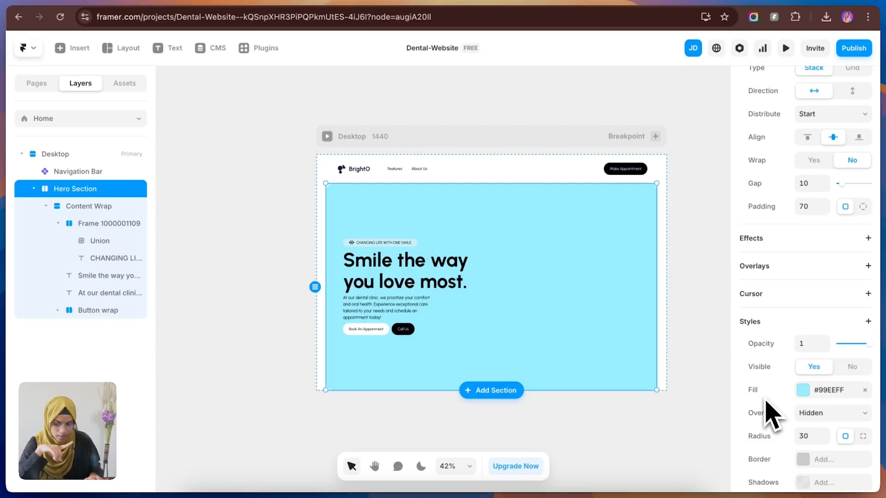
{"action": "left_click", "coordinate": [805, 396]}
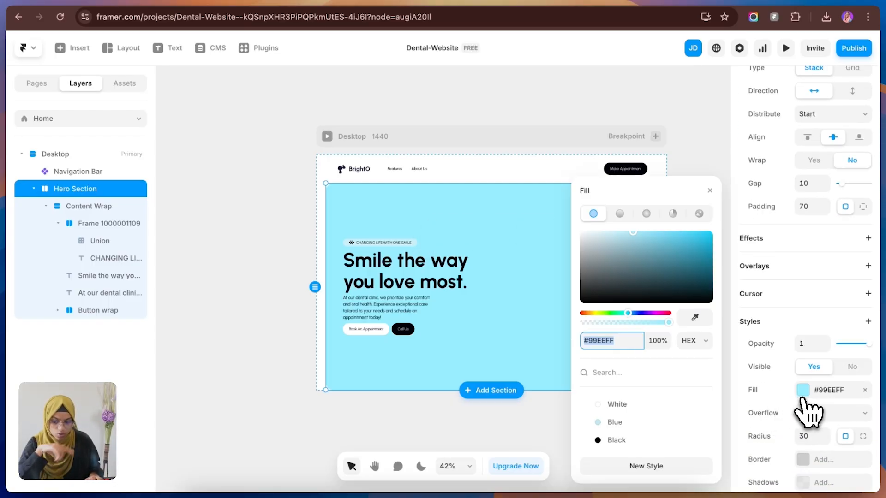
{"action": "left_click", "coordinate": [699, 213]}
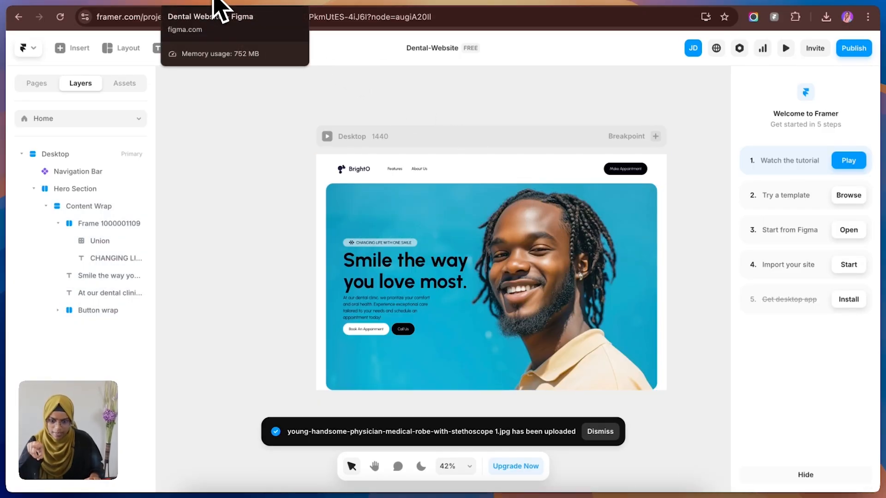
Step: Switch to Figma and examine the linear gradient fill of the bg rectangle over the hero image
{"action": "left_click", "coordinate": [219, 9]}
{"action": "scroll", "coordinate": [390, 167], "scroll_direction": "up", "scroll_amount": 5}
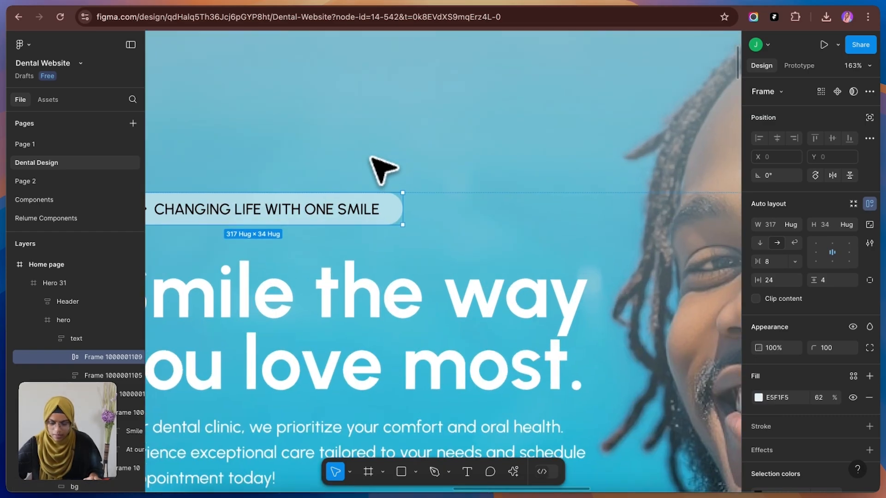
{"action": "scroll", "coordinate": [382, 169], "scroll_direction": "down", "scroll_amount": 5}
{"action": "left_click", "coordinate": [318, 139]}
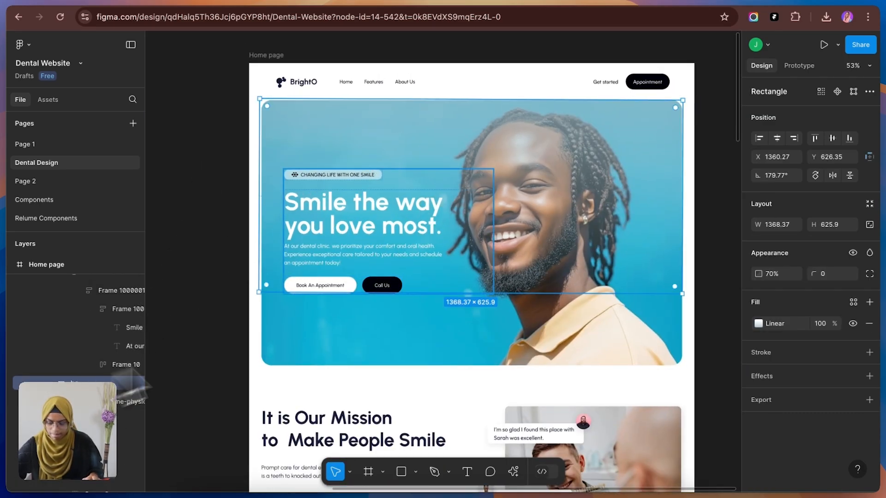
{"action": "left_click", "coordinate": [758, 324]}
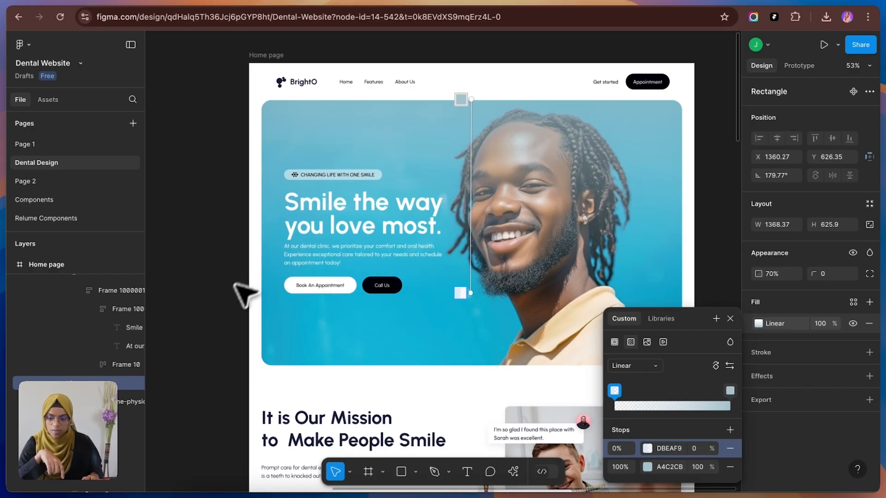
{"action": "key", "text": "Escape"}
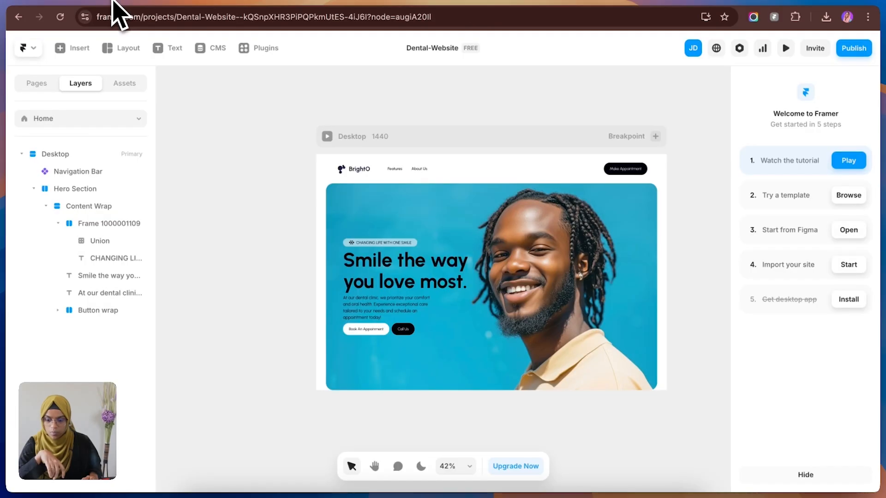
Step: In Framer, apply the White color style to the "Smile the way you love most." heading and the paragraph below it
{"action": "left_click", "coordinate": [405, 271]}
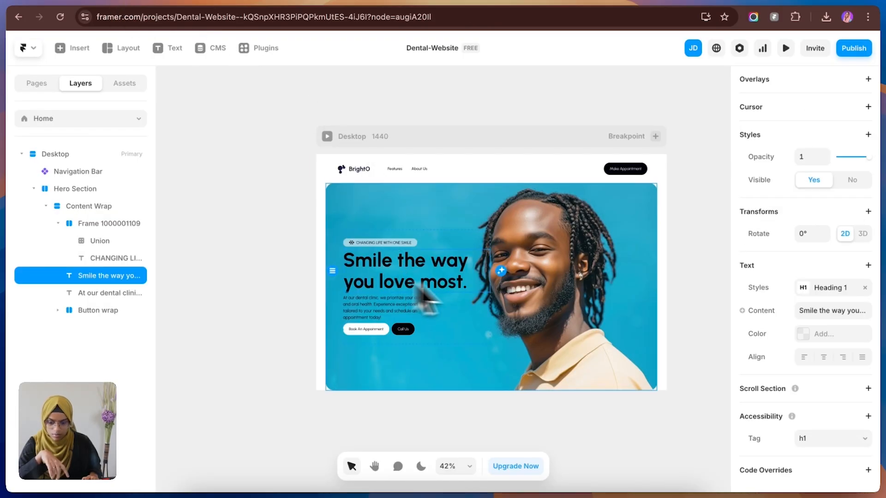
{"action": "left_click", "coordinate": [806, 335]}
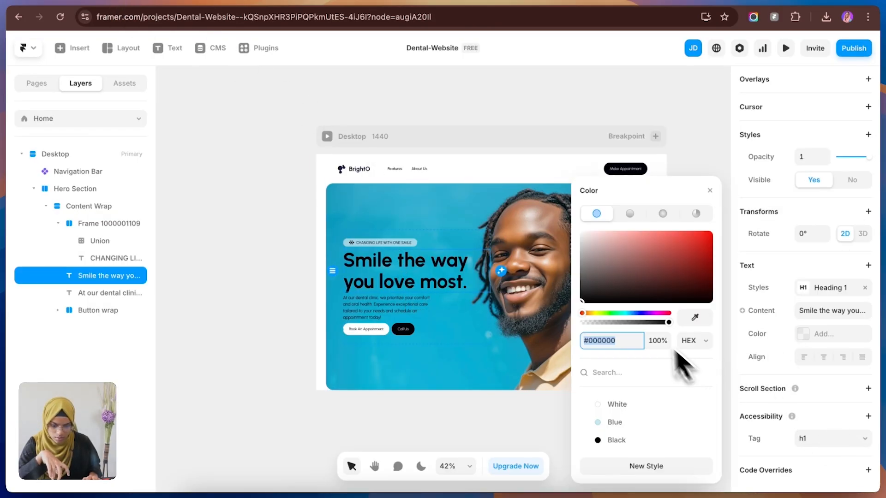
{"action": "left_click", "coordinate": [616, 404]}
{"action": "left_click", "coordinate": [426, 318]}
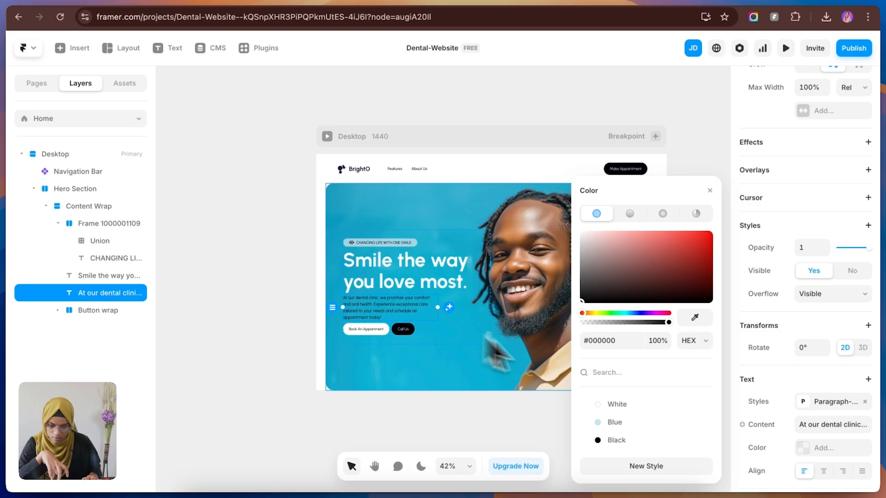
{"action": "left_click", "coordinate": [618, 404]}
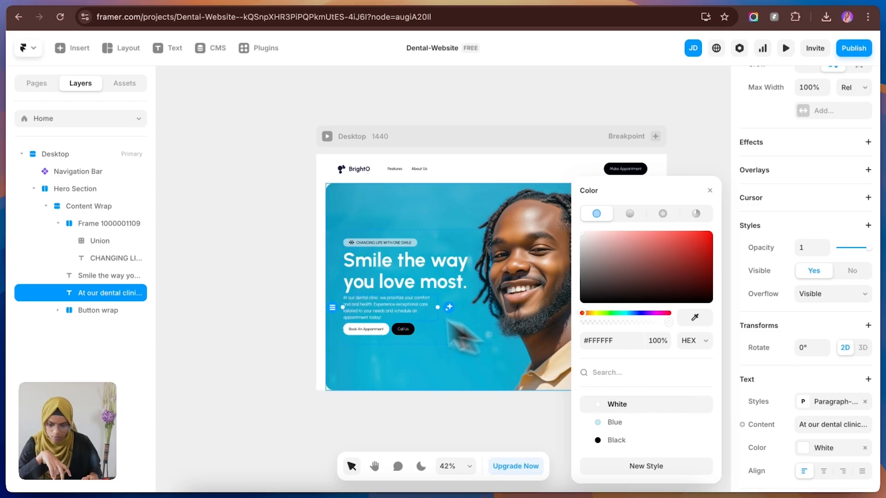
Step: Increase the vertical gap between the items in Content Wrap to 29
{"action": "left_click", "coordinate": [281, 376]}
{"action": "left_click_drag", "start_coordinate": [414, 319], "coordinate": [417, 327]}
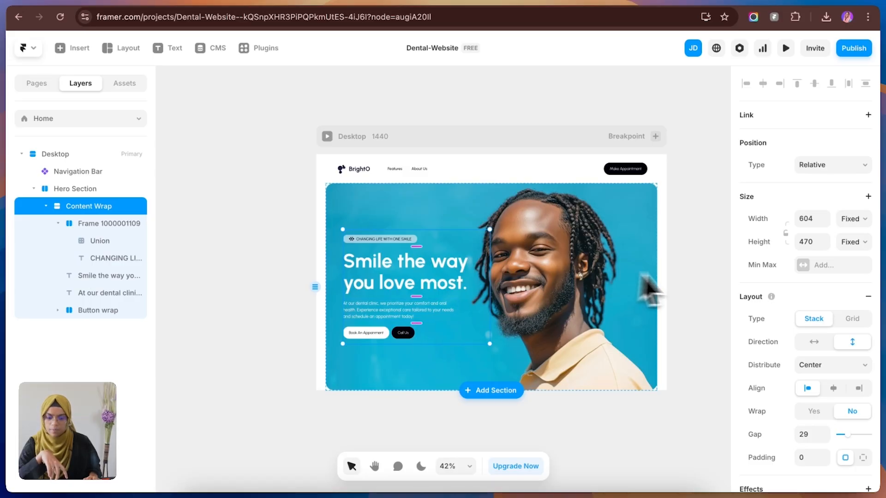
{"action": "key", "text": "Escape"}
{"action": "left_click", "coordinate": [58, 224]}
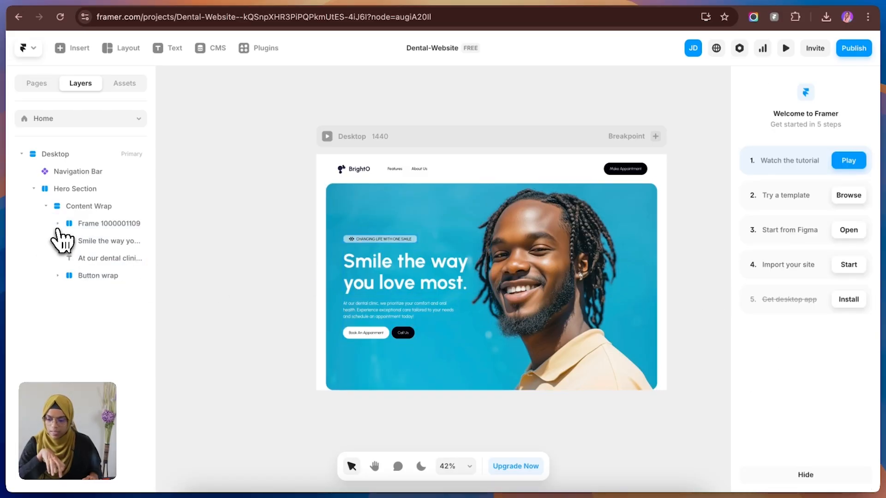
{"action": "double_click", "coordinate": [109, 225]}
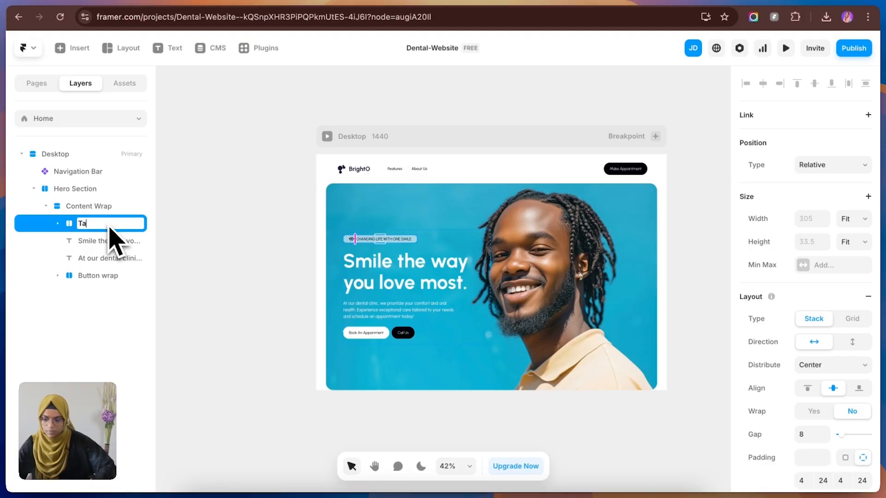
{"action": "left_click", "coordinate": [58, 225]}
{"action": "left_click", "coordinate": [57, 225]}
{"action": "left_click", "coordinate": [237, 276]}
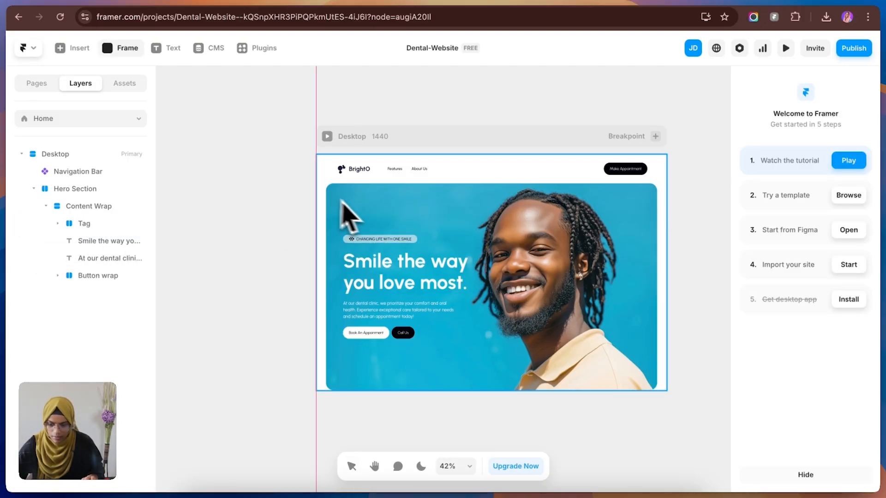
Step: Draw a frame about 1346 by 462 over the hero image and place it in Hero Section before Content Wrap
{"action": "left_click_drag", "start_coordinate": [332, 193], "coordinate": [653, 302]}
{"action": "left_click_drag", "start_coordinate": [85, 292], "coordinate": [73, 200]}
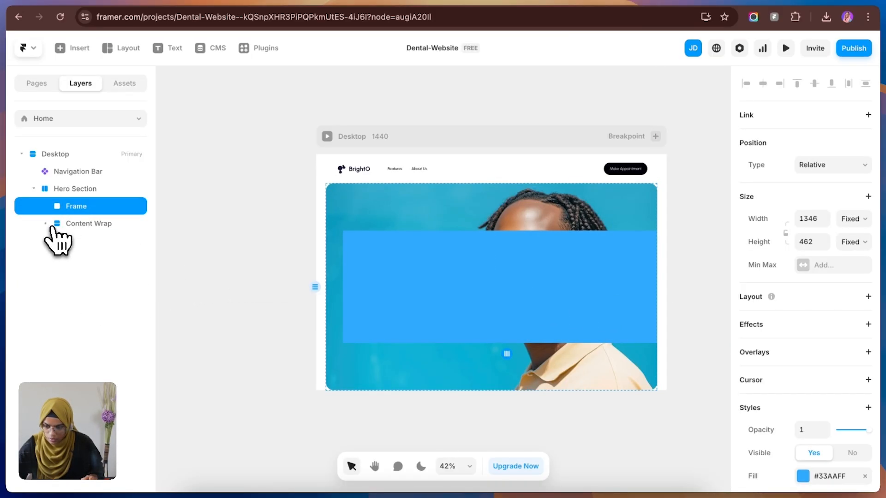
{"action": "left_click_drag", "start_coordinate": [531, 300], "coordinate": [470, 249]}
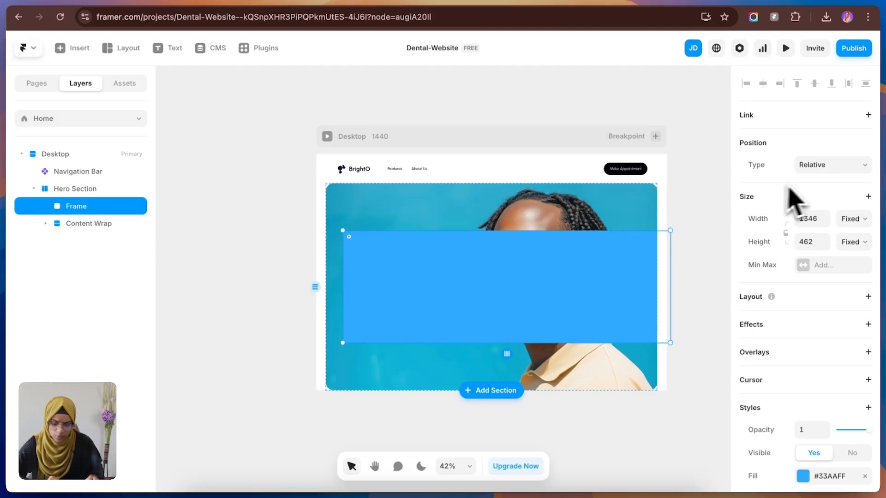
Step: Set the new frame's position type to Absolute and move it to the upper edge of Hero Section, centered horizontally
{"action": "left_click", "coordinate": [829, 169]}
{"action": "left_click", "coordinate": [823, 152]}
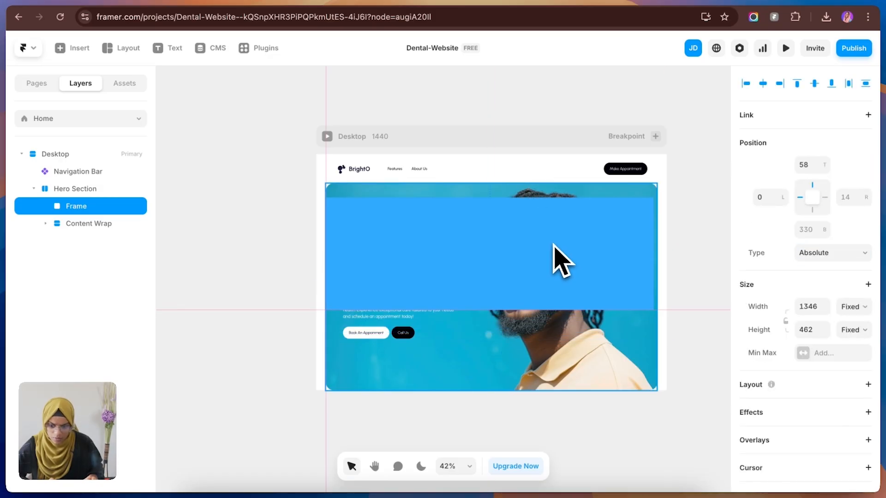
{"action": "left_click_drag", "start_coordinate": [552, 225], "coordinate": [554, 223]}
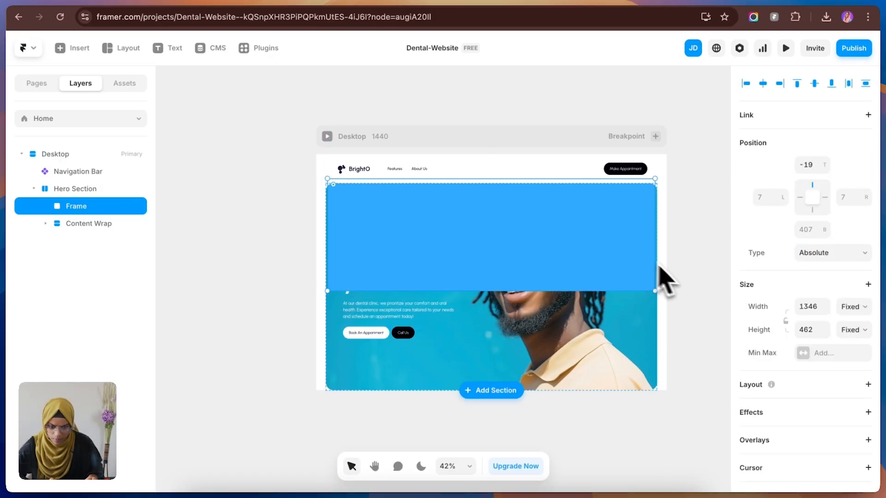
Step: Make the overlay frame's width relative and set it to 100%
{"action": "left_click", "coordinate": [859, 313]}
{"action": "left_click", "coordinate": [853, 321]}
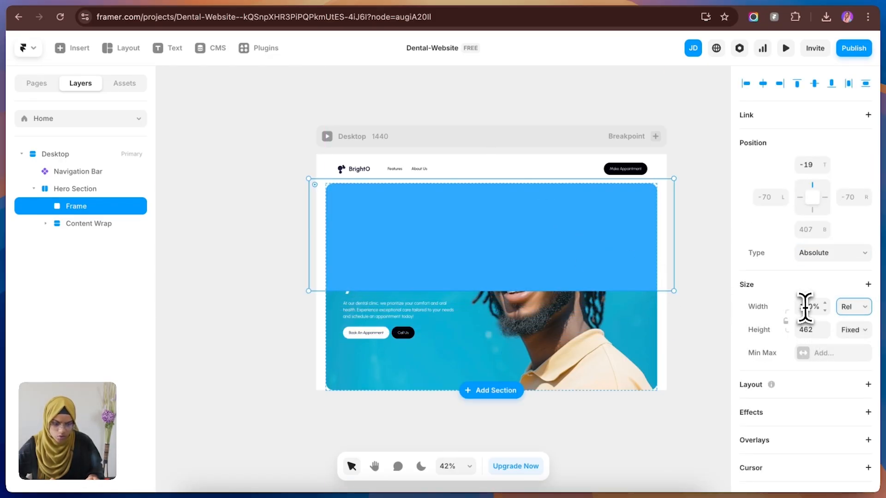
{"action": "key", "text": "Return"}
Step: Change the overlay frame's fill to a linear gradient and set its first stop to #DBEAF9 from the Figma design
{"action": "scroll", "coordinate": [848, 415], "scroll_direction": "down", "scroll_amount": 1}
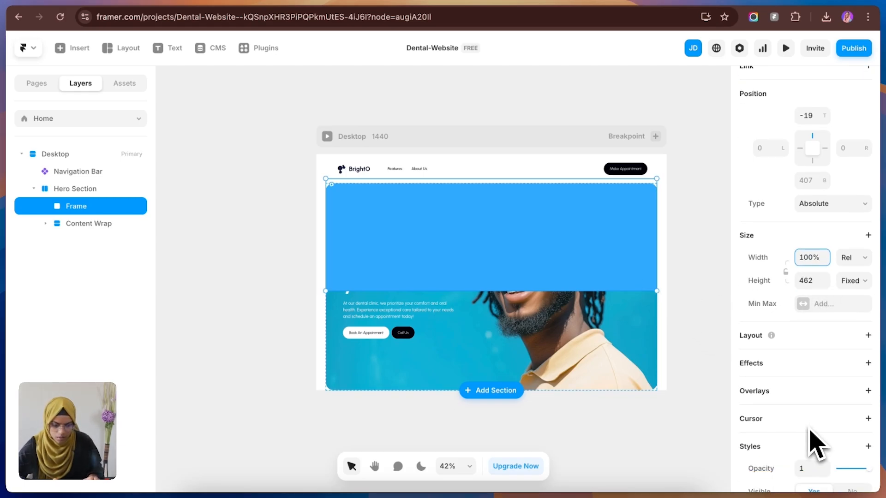
{"action": "scroll", "coordinate": [816, 443], "scroll_direction": "down", "scroll_amount": 3}
{"action": "left_click", "coordinate": [803, 368]}
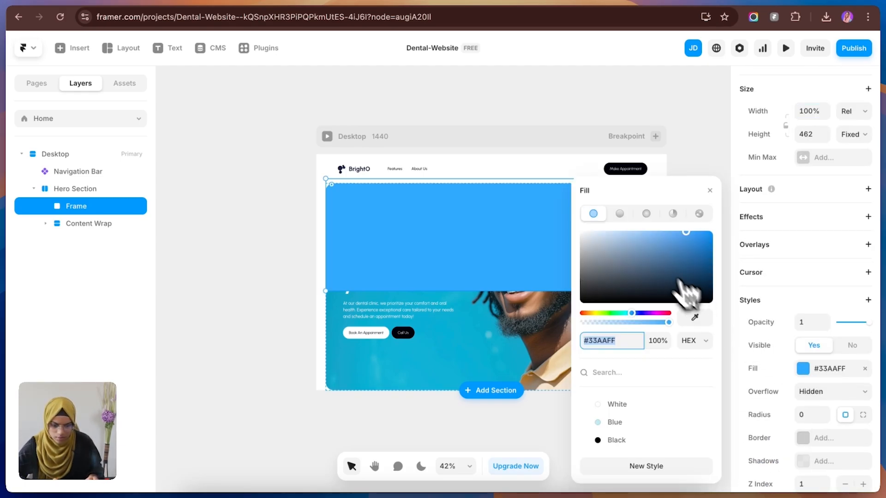
{"action": "left_click", "coordinate": [620, 213]}
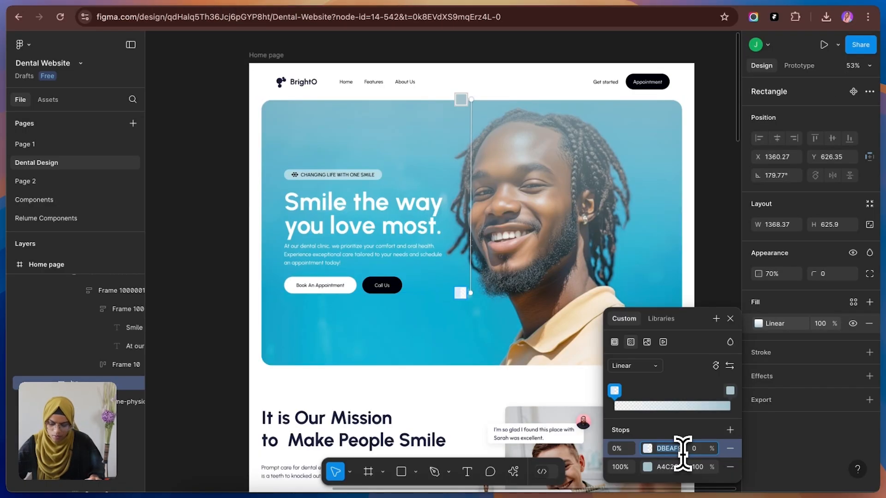
{"action": "left_click", "coordinate": [628, 343]}
{"action": "type", "text": "DBEAF9"}
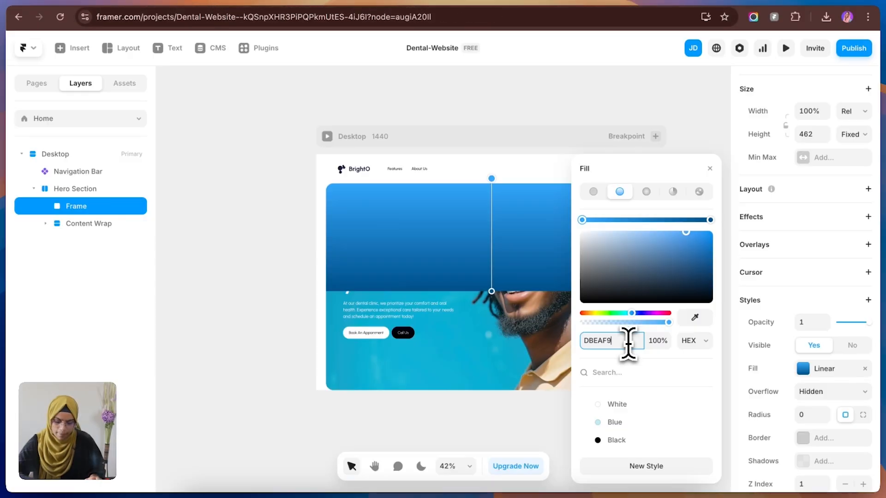
{"action": "key", "text": "Return"}
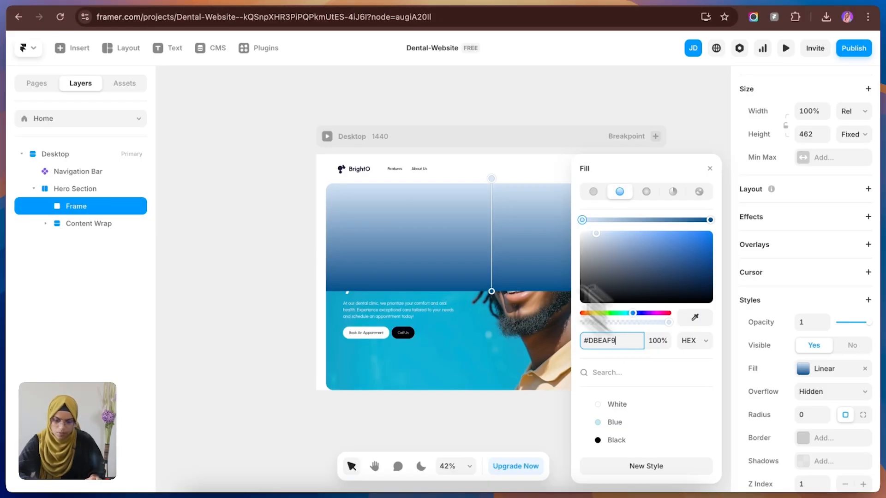
Step: Copy the A4C2CB stop color from the Figma gradient and apply it to the end stop of the Framer overlay's gradient
{"action": "left_click", "coordinate": [219, 2]}
{"action": "left_click", "coordinate": [686, 466]}
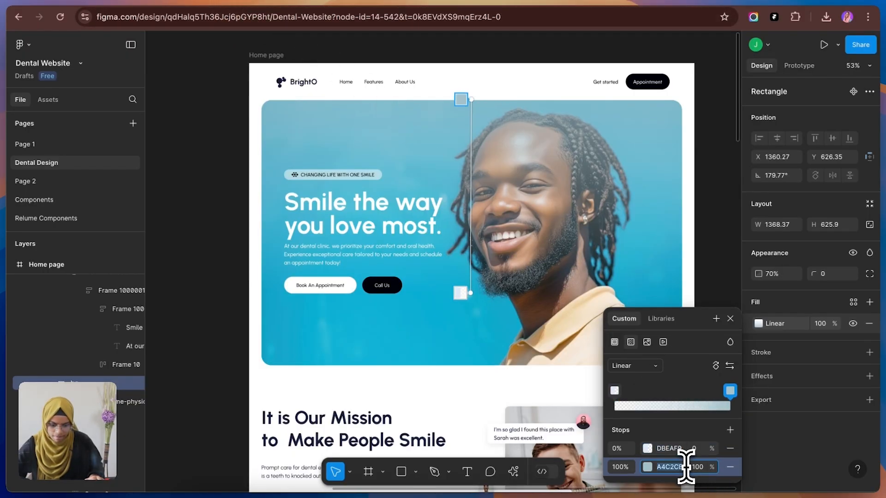
{"action": "key", "text": "super+c"}
{"action": "left_click", "coordinate": [123, 3]}
{"action": "left_click", "coordinate": [633, 342]}
{"action": "key", "text": "super+v"}
{"action": "key", "text": "Return"}
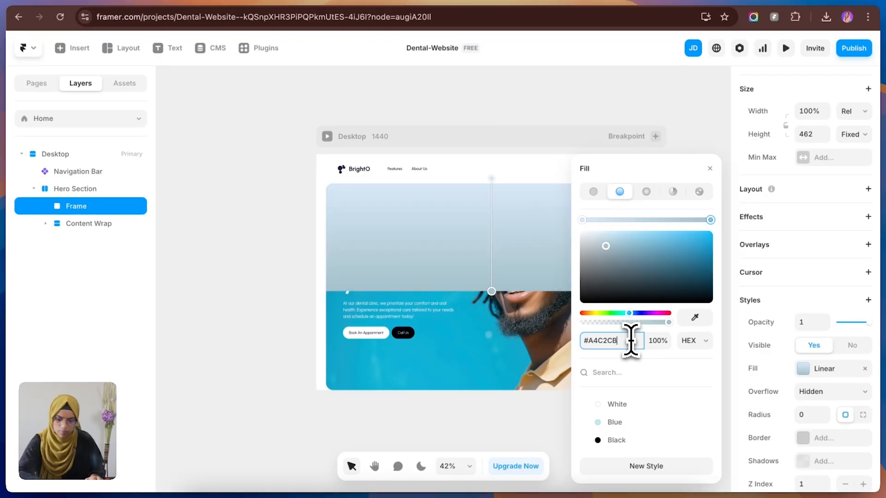
{"action": "left_click", "coordinate": [499, 242]}
Step: Rename the overlay frame as "Gradient" and reduce its opacity to 0.52
{"action": "double_click", "coordinate": [83, 211]}
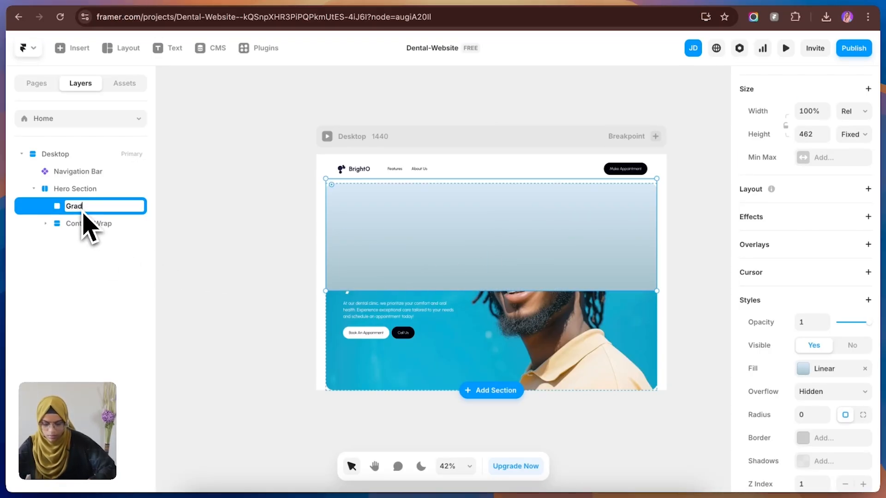
{"action": "key", "text": "Return"}
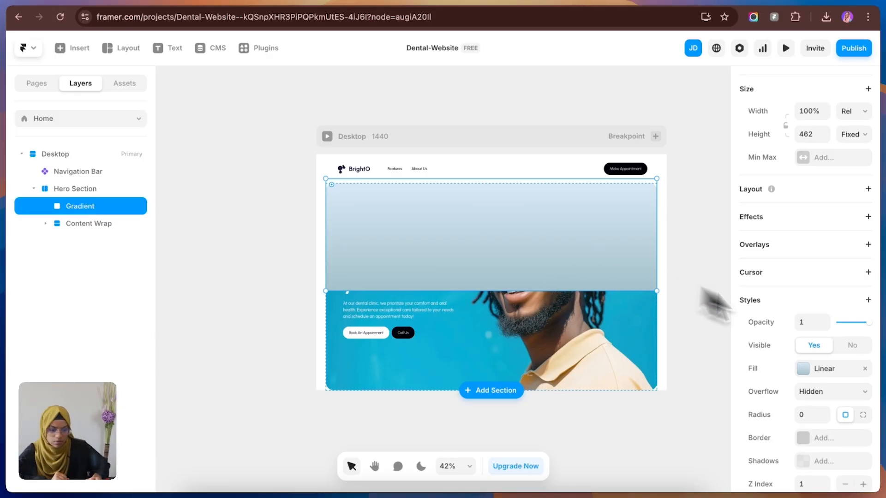
{"action": "left_click_drag", "start_coordinate": [869, 322], "coordinate": [855, 327]}
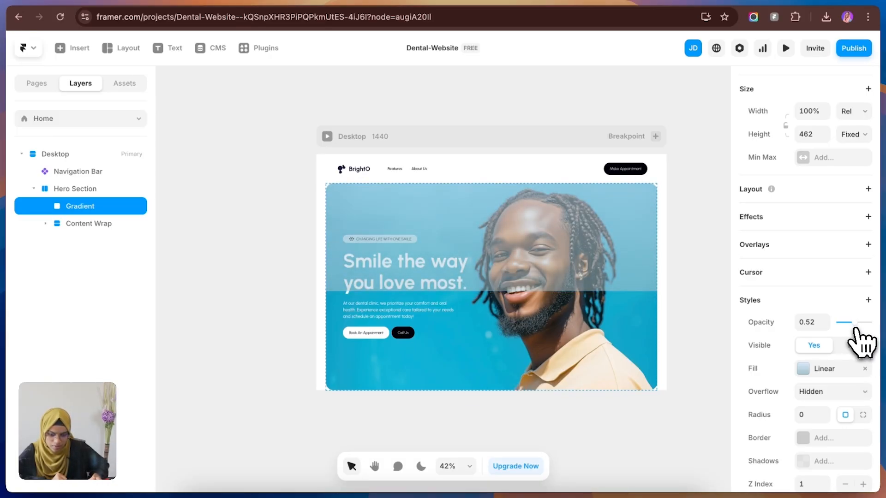
{"action": "double_click", "coordinate": [614, 269]}
{"action": "left_click", "coordinate": [500, 113]}
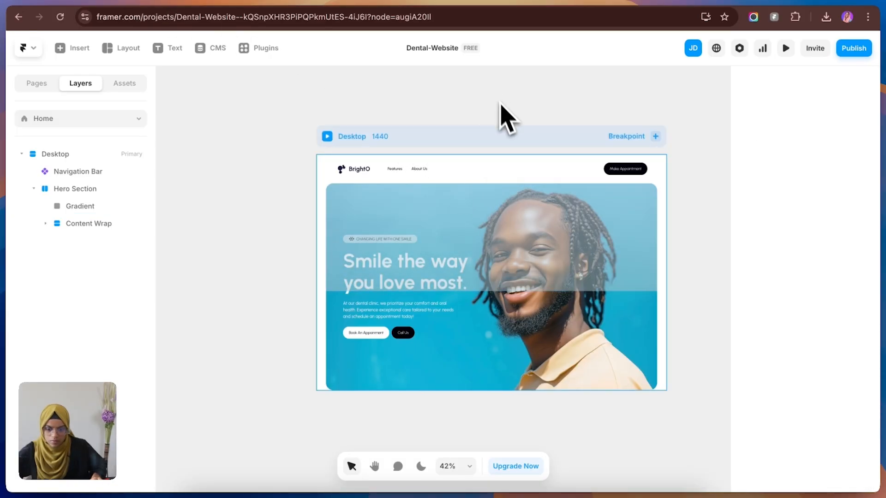
Step: Add a Blur filter of 43 to the Gradient frame
{"action": "left_click", "coordinate": [545, 230]}
{"action": "left_click", "coordinate": [868, 300]}
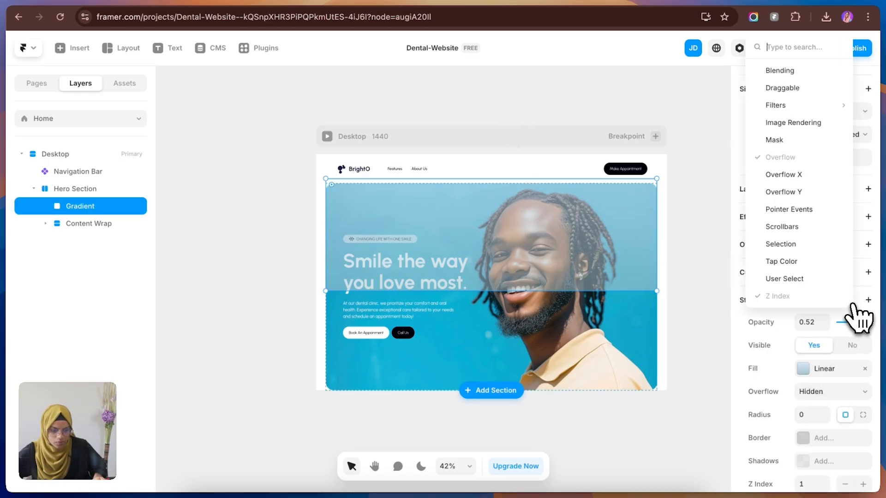
{"action": "mouse_move", "coordinate": [768, 107]}
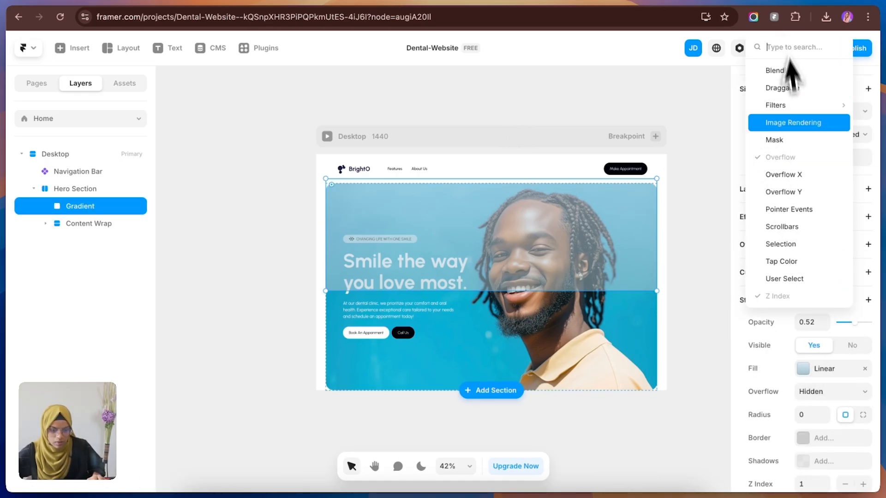
{"action": "left_click", "coordinate": [707, 108]}
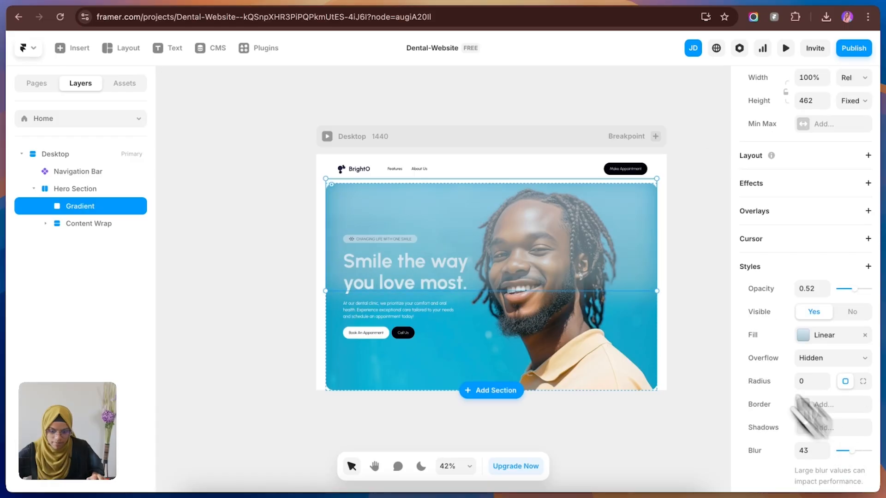
Step: Widen the Gradient frame so it extends beyond both side edges of Hero Section
{"action": "left_click_drag", "start_coordinate": [657, 247], "coordinate": [705, 257]}
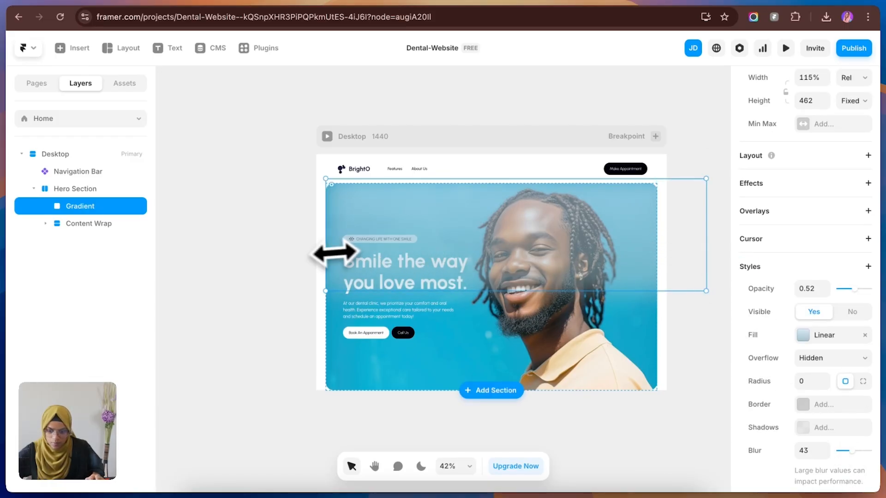
{"action": "left_click_drag", "start_coordinate": [328, 252], "coordinate": [250, 248]}
{"action": "left_click", "coordinate": [685, 331]}
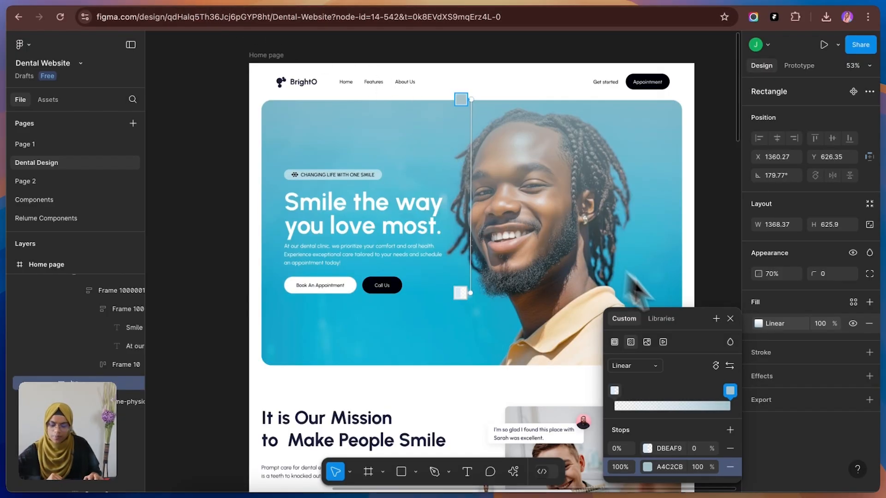
Step: Examine the layout and content of the "It is Our Mission to Make People Smile" section in the Figma home page design
{"action": "left_click", "coordinate": [732, 319]}
{"action": "scroll", "coordinate": [576, 405], "scroll_direction": "down", "scroll_amount": 5}
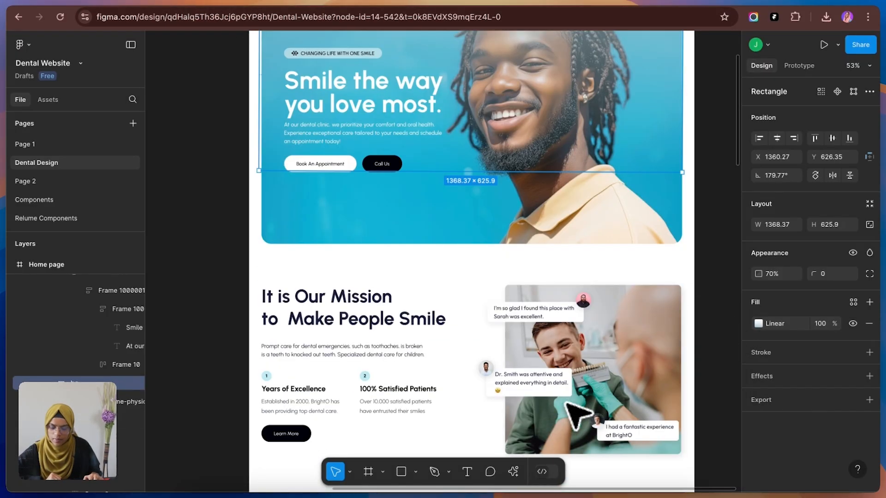
{"action": "left_click", "coordinate": [497, 334]}
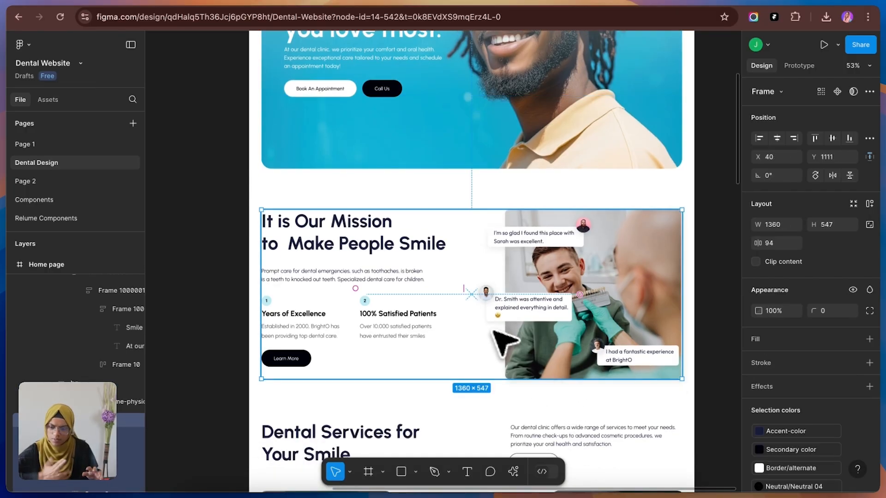
Step: Switch to Framer and insert the ready-made two-column section with text and image directly below Hero Section
{"action": "left_click", "coordinate": [132, 4]}
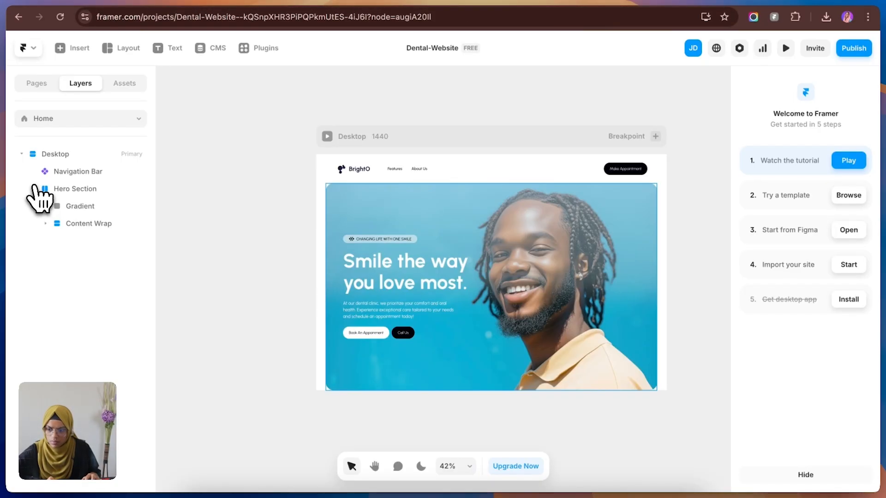
{"action": "left_click", "coordinate": [33, 189]}
{"action": "left_click", "coordinate": [70, 49]}
{"action": "mouse_move", "coordinate": [111, 204]}
{"action": "mouse_move", "coordinate": [138, 175]}
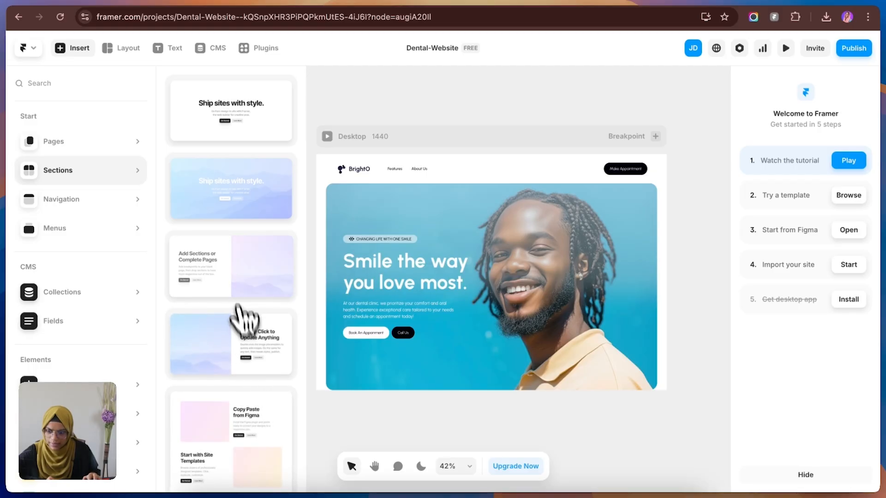
{"action": "left_click_drag", "start_coordinate": [235, 285], "coordinate": [535, 353]}
{"action": "scroll", "coordinate": [508, 356], "scroll_direction": "down", "scroll_amount": 3}
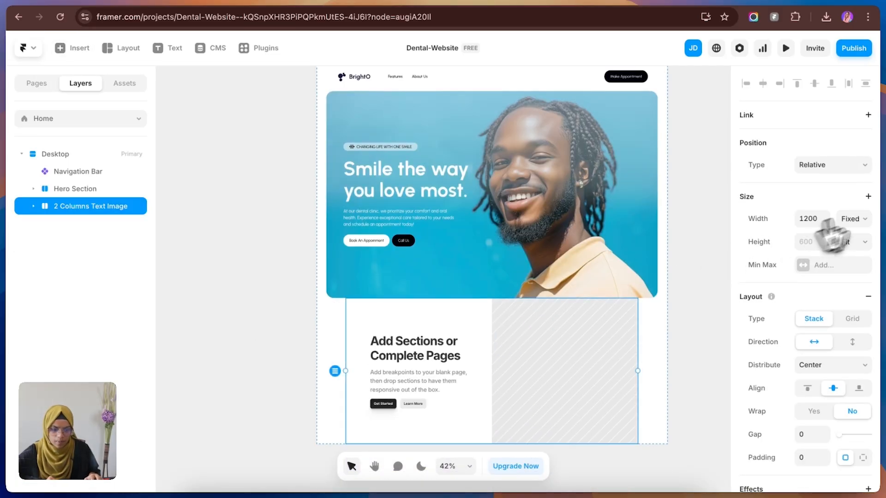
Step: Set the new two-column section's width to Fill and rename it as "About Section"
{"action": "left_click", "coordinate": [853, 218]}
{"action": "left_click", "coordinate": [855, 247]}
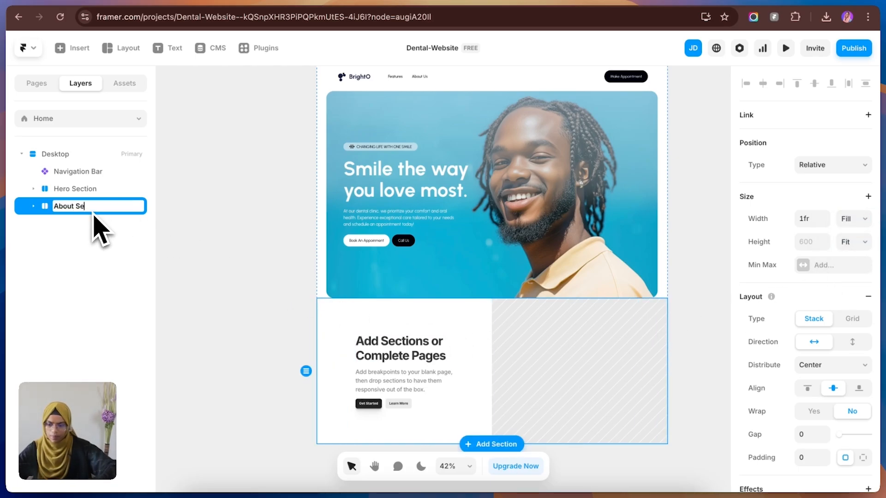
{"action": "key", "text": "Return"}
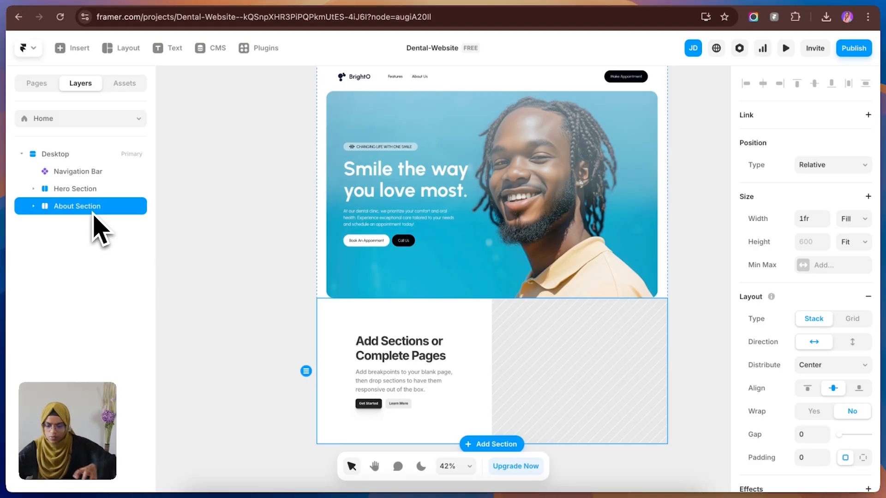
{"action": "key", "text": "Escape"}
Step: Rename the Stack inside About Section as "Container"
{"action": "left_click", "coordinate": [326, 338]}
{"action": "scroll", "coordinate": [834, 436], "scroll_direction": "down", "scroll_amount": 6}
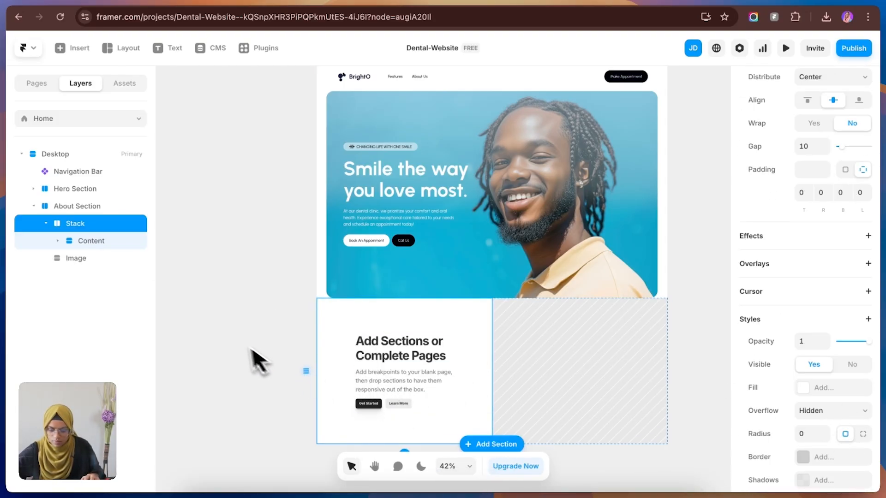
{"action": "left_click", "coordinate": [263, 362]}
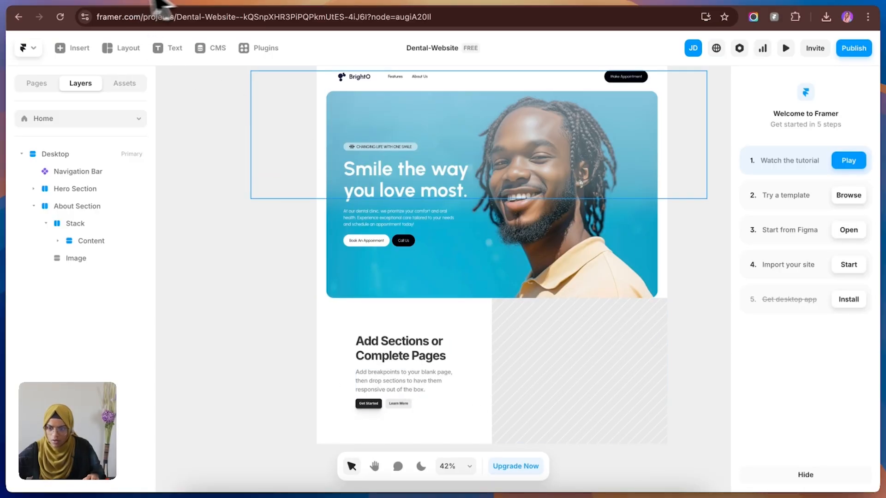
{"action": "left_click", "coordinate": [85, 230]}
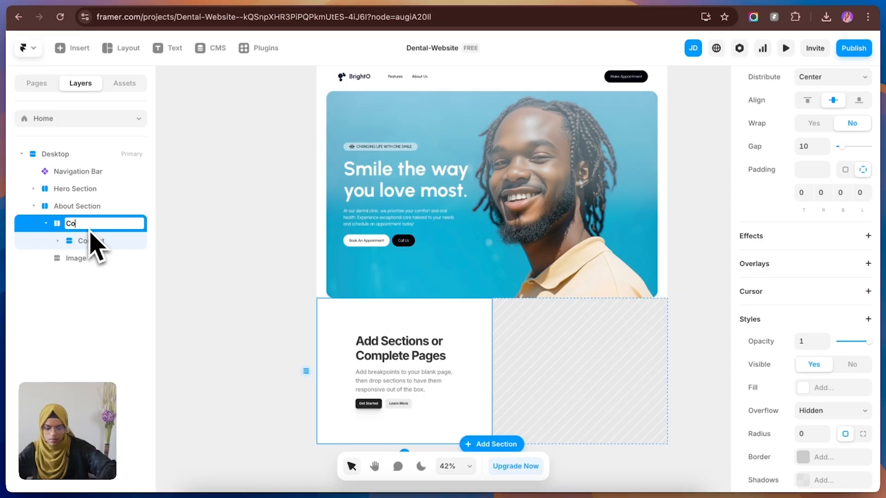
{"action": "left_click", "coordinate": [144, 258]}
Step: Add a fixed maximum width of 1360 to Container
{"action": "left_click", "coordinate": [84, 226]}
{"action": "scroll", "coordinate": [854, 268], "scroll_direction": "down", "scroll_amount": 3}
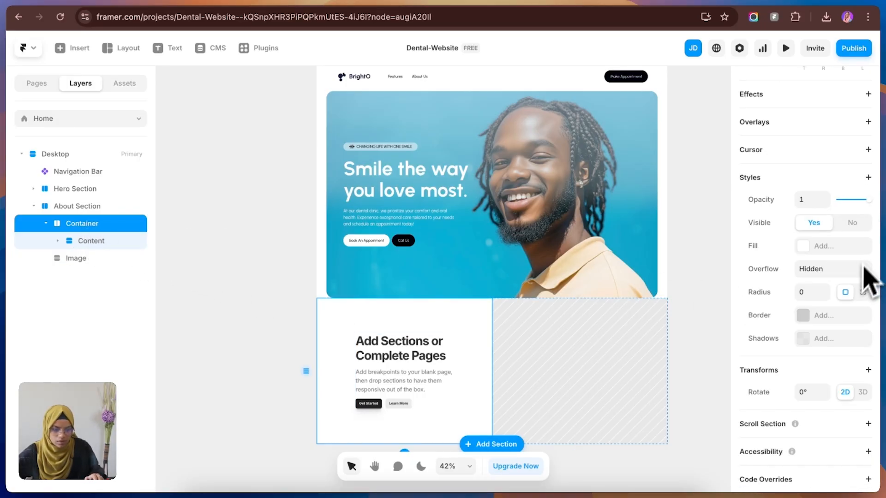
{"action": "scroll", "coordinate": [820, 208], "scroll_direction": "up", "scroll_amount": 8}
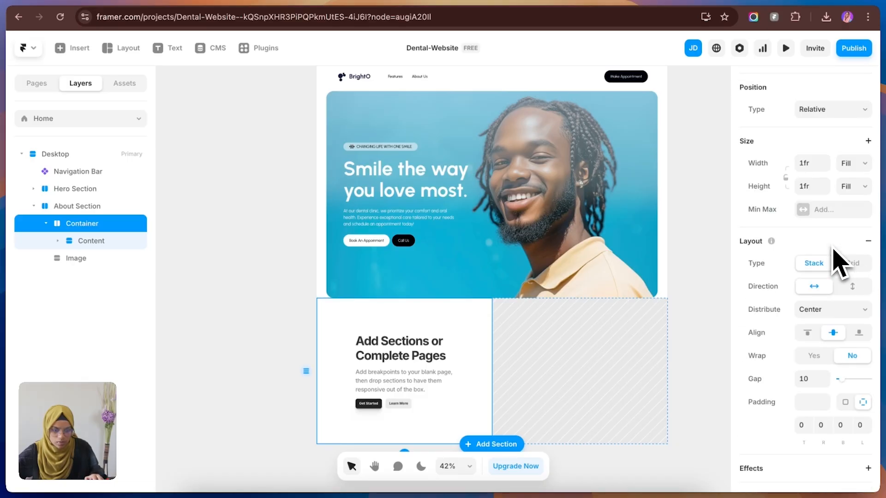
{"action": "scroll", "coordinate": [833, 250], "scroll_direction": "up", "scroll_amount": 1}
{"action": "left_click", "coordinate": [817, 226]}
{"action": "left_click", "coordinate": [837, 254]}
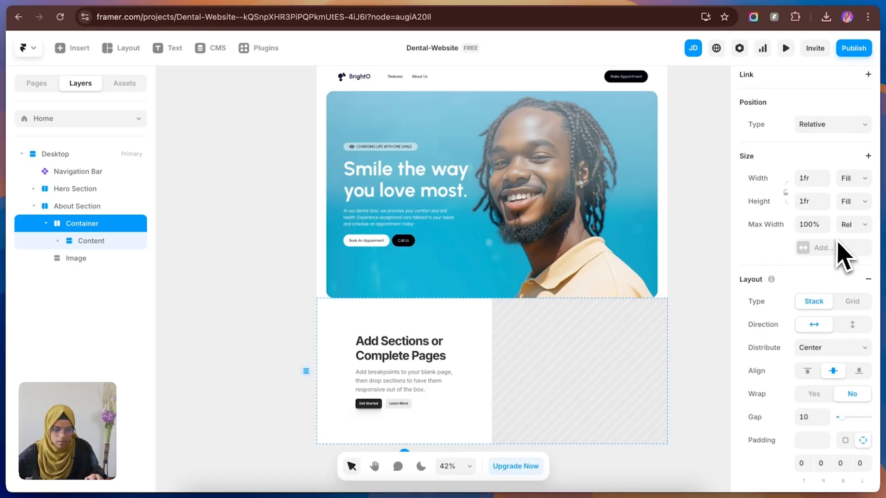
{"action": "left_click", "coordinate": [850, 238]}
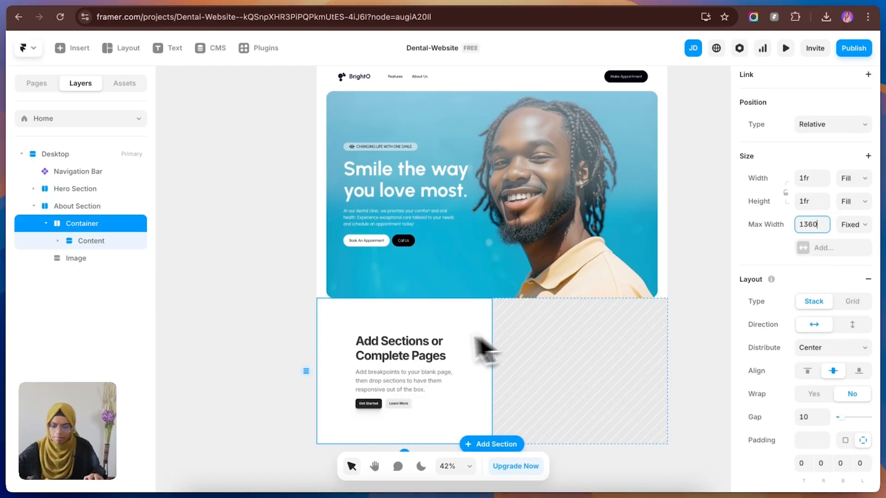
Step: Set the width of Content inside Container to Fill and remove its maximum width limit
{"action": "left_click", "coordinate": [100, 243]}
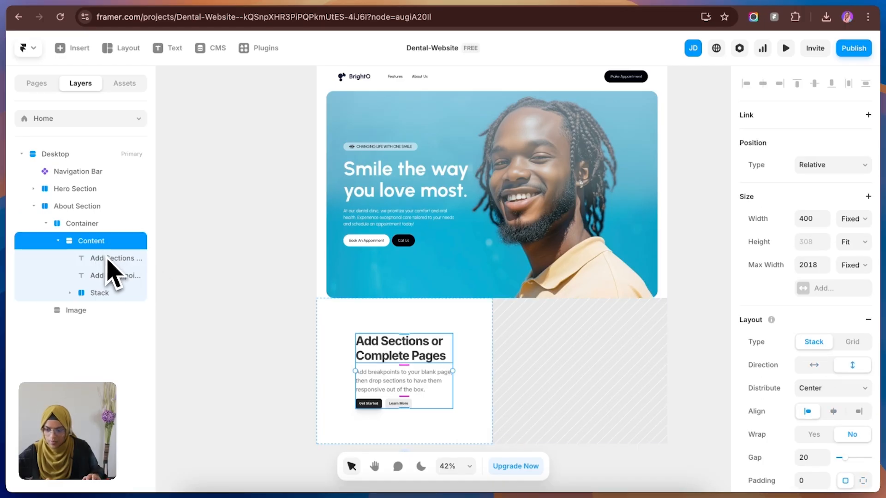
{"action": "left_click", "coordinate": [854, 219]}
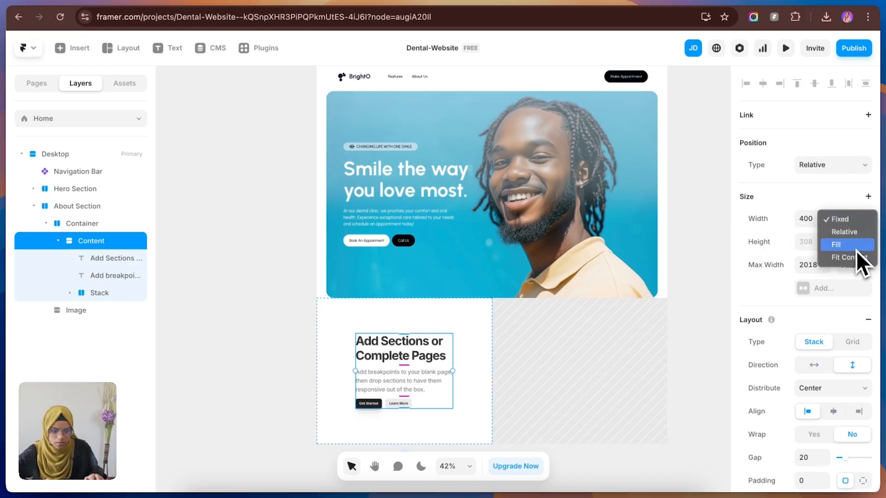
{"action": "left_click", "coordinate": [856, 248]}
{"action": "right_click", "coordinate": [771, 272]}
{"action": "left_click", "coordinate": [785, 284]}
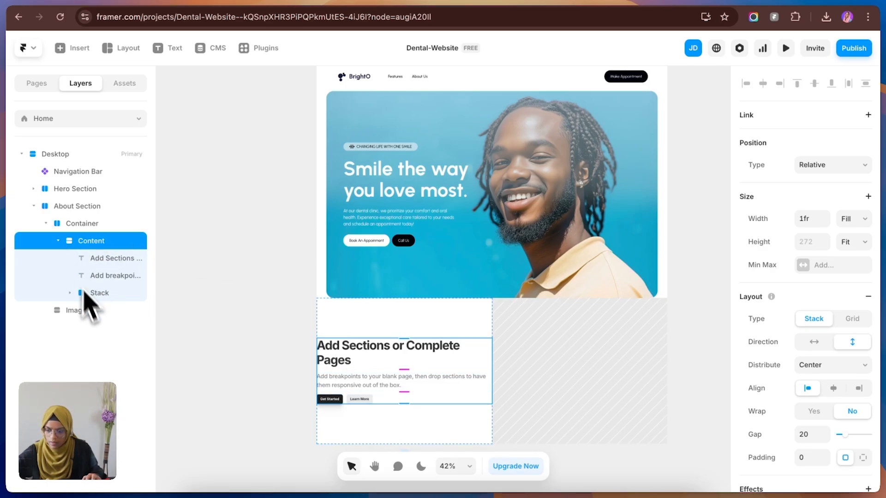
Step: Move the Image layer into Container, directly below Content
{"action": "left_click", "coordinate": [58, 241]}
{"action": "left_click_drag", "start_coordinate": [82, 258], "coordinate": [92, 245]}
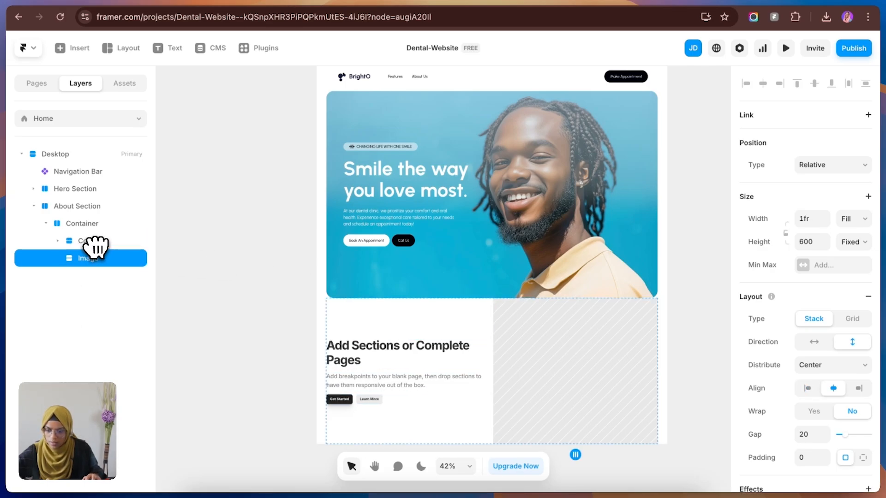
{"action": "left_click", "coordinate": [173, 273]}
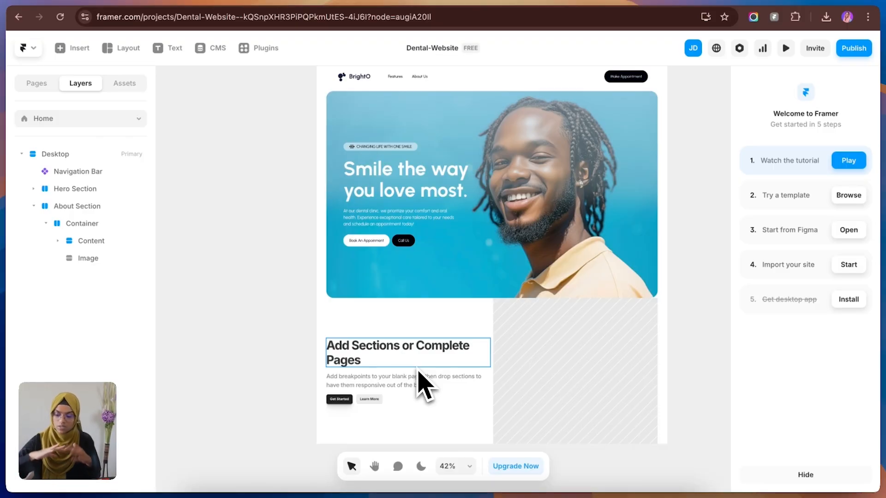
Step: Apply the Heading 2 text style to About Section's heading and Paragraph-18 to the paragraph beneath it
{"action": "left_click", "coordinate": [417, 368]}
{"action": "scroll", "coordinate": [846, 421], "scroll_direction": "down", "scroll_amount": 5}
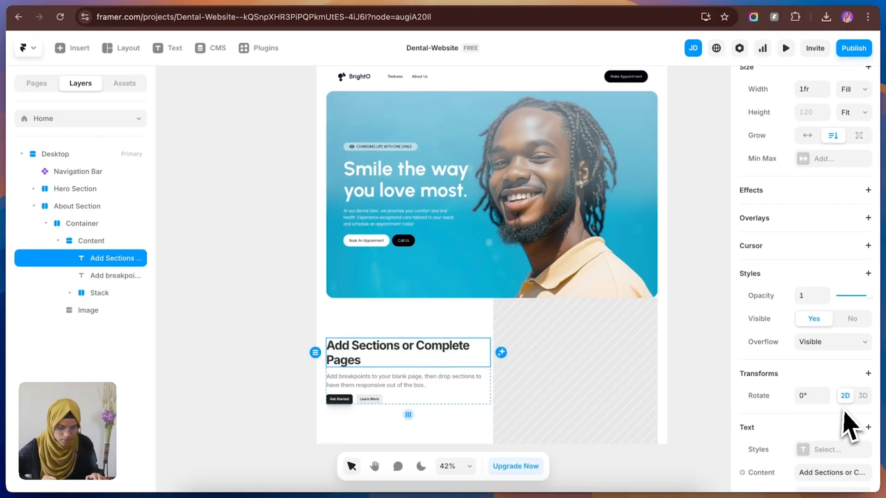
{"action": "left_click", "coordinate": [830, 269]}
{"action": "left_click", "coordinate": [436, 389]}
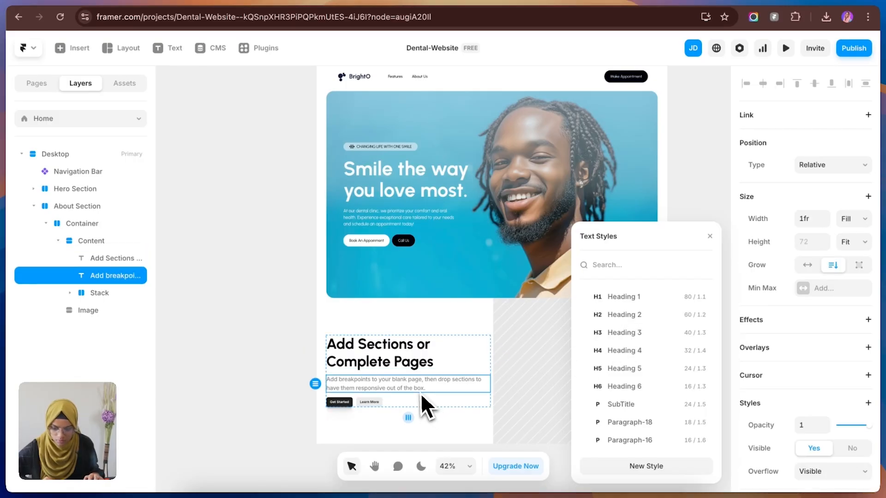
{"action": "left_click", "coordinate": [647, 427]}
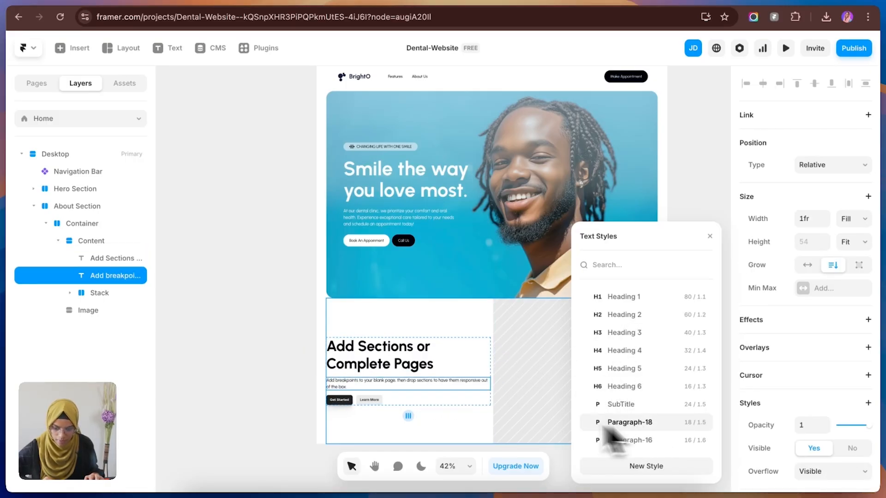
Step: Replace About Section's stack of two placeholder buttons with a copy of Hero Section's Call Us button
{"action": "left_click", "coordinate": [357, 407]}
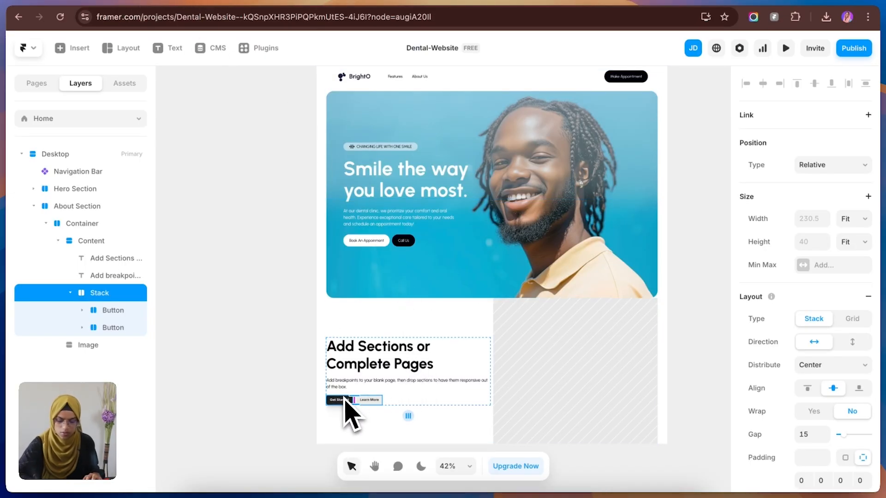
{"action": "key", "text": "Delete"}
{"action": "left_click", "coordinate": [401, 246]}
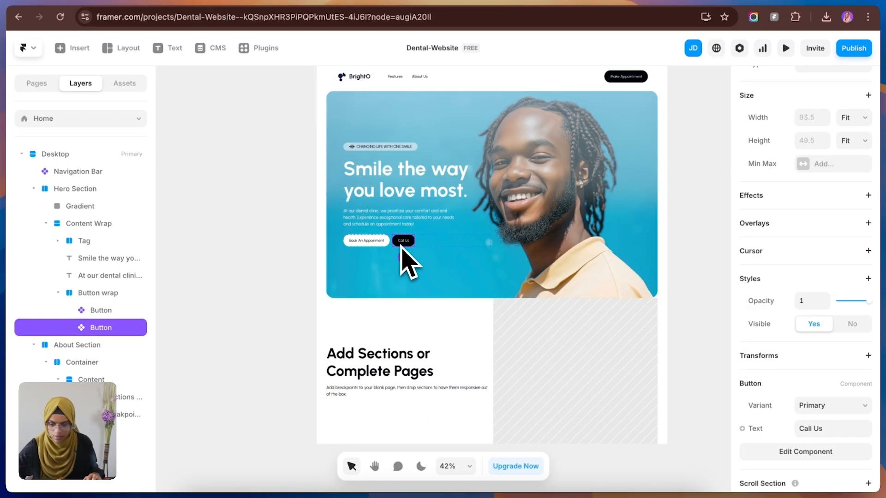
{"action": "left_click", "coordinate": [412, 389]}
{"action": "key", "text": "super+v"}
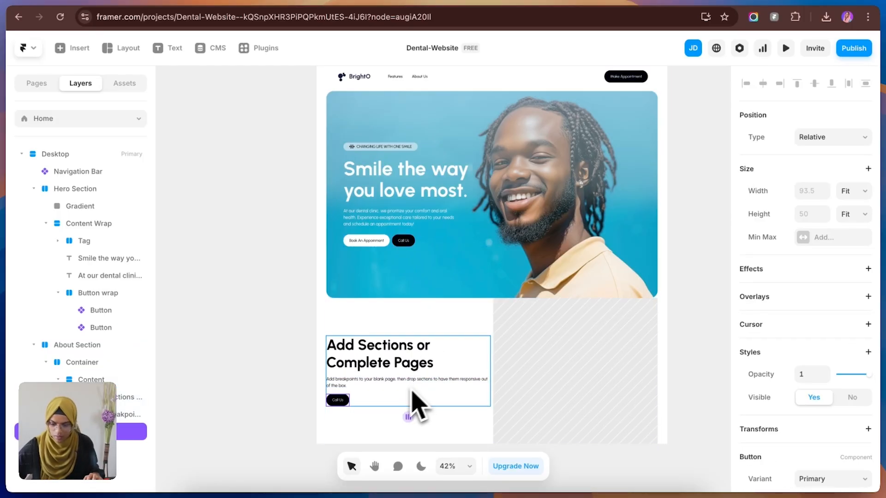
Step: Change the text of About Section's button to "Learn More"
{"action": "scroll", "coordinate": [838, 411], "scroll_direction": "down", "scroll_amount": 3}
{"action": "left_click", "coordinate": [828, 390]}
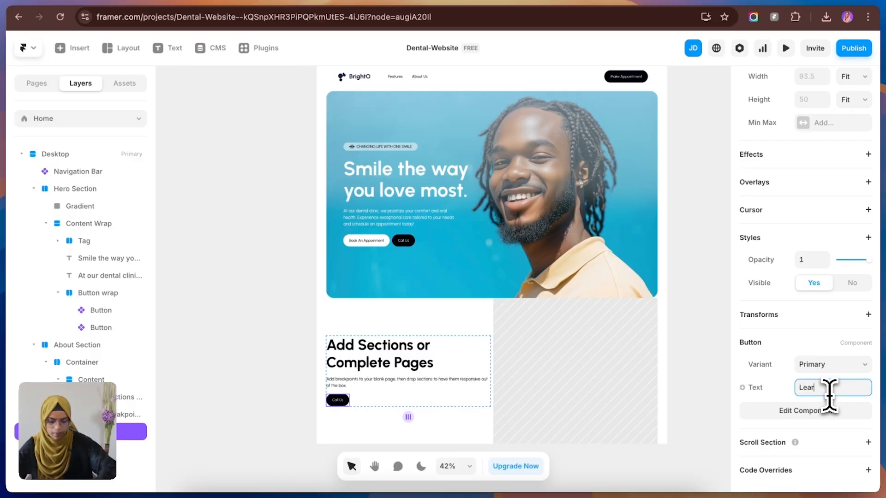
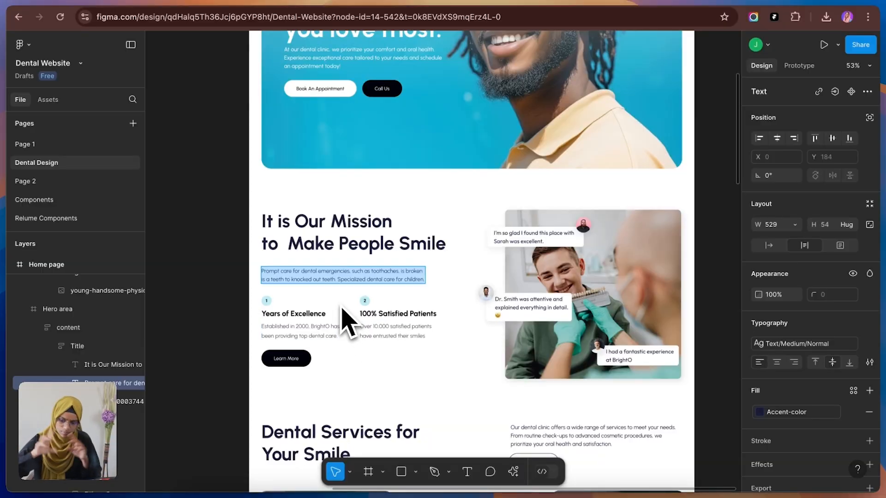
Step: Switch to Framer, duplicate the Content stack in About Section's Container, and remove the button from the copy
{"action": "left_click", "coordinate": [118, 2]}
{"action": "left_click", "coordinate": [448, 379]}
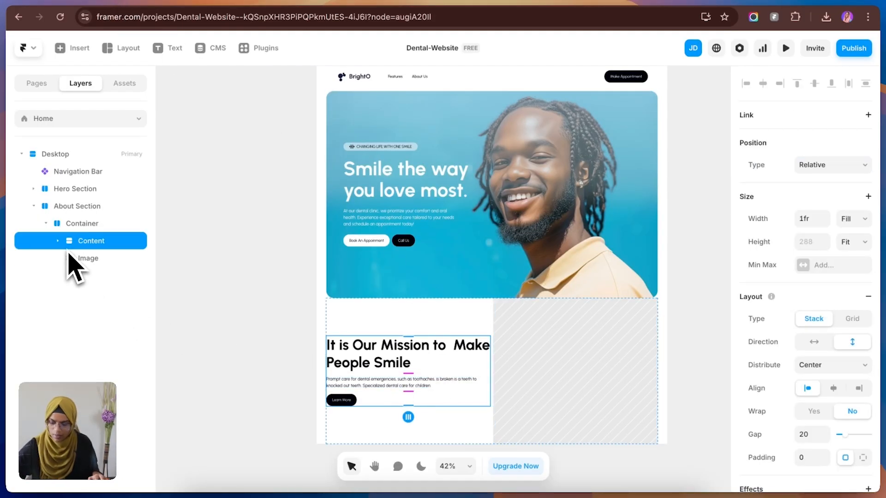
{"action": "key", "text": "super+d"}
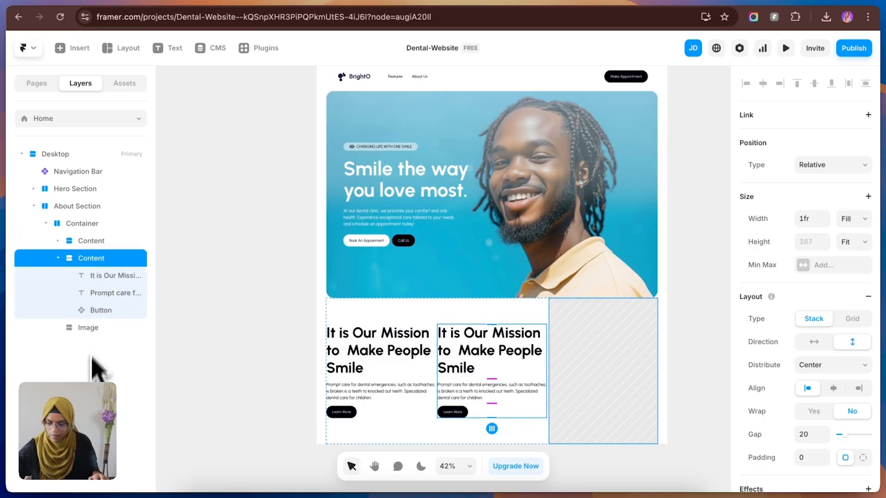
{"action": "left_click", "coordinate": [97, 310]}
{"action": "key", "text": "Delete"}
Step: Rename the copied stack as Point Wrap and move it into Content, between the paragraph and the button
{"action": "left_click", "coordinate": [87, 261]}
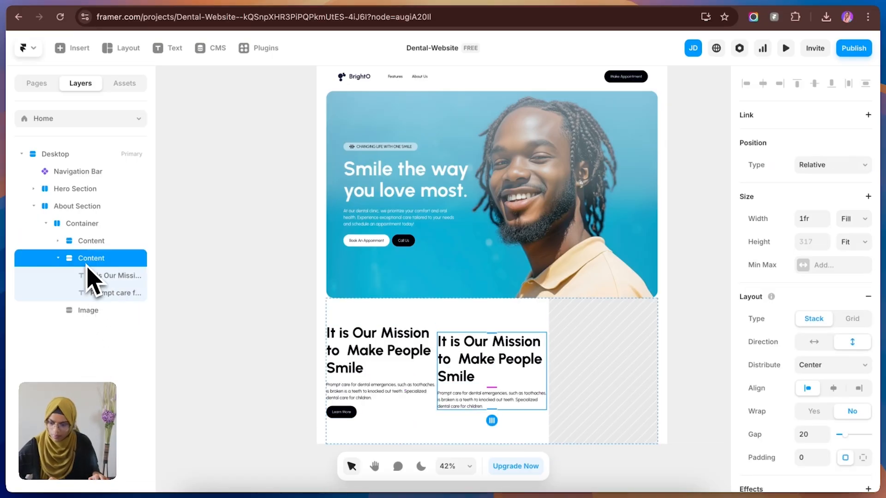
{"action": "left_click", "coordinate": [58, 259]}
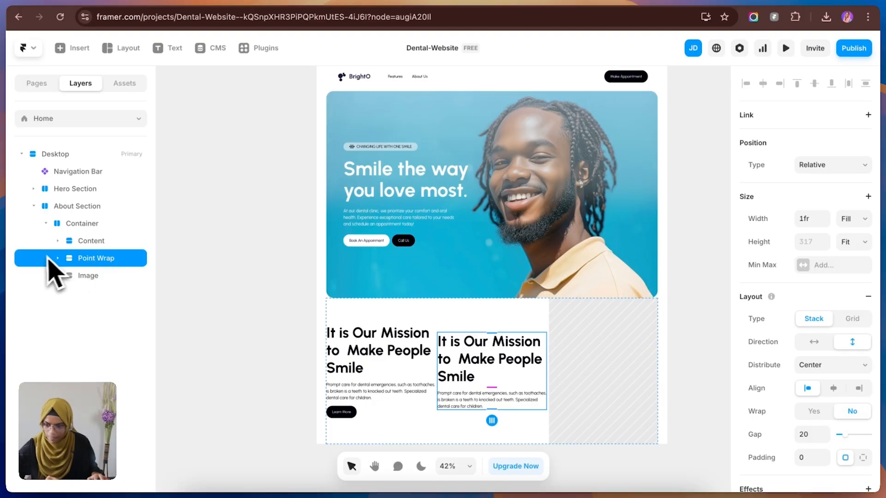
{"action": "left_click_drag", "start_coordinate": [70, 263], "coordinate": [102, 284]}
{"action": "left_click", "coordinate": [272, 341]}
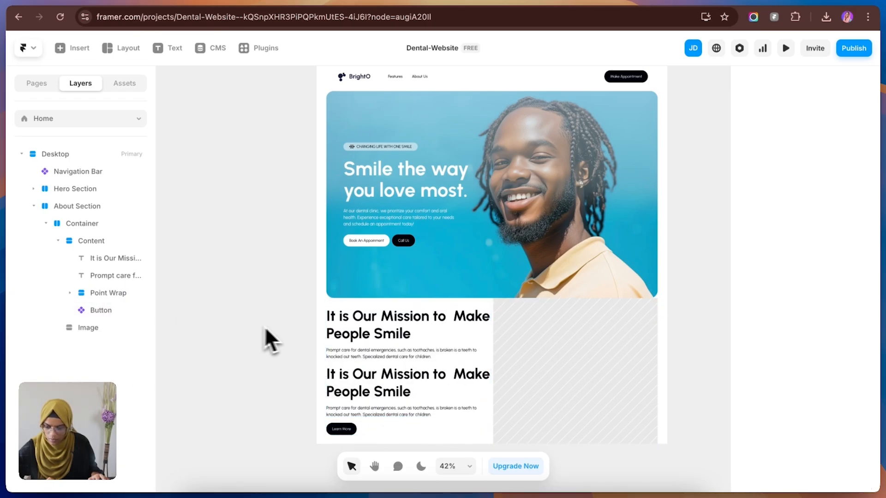
Step: Apply the Heading 5 text style to Point Wrap's heading and set its accessibility tag to h3
{"action": "left_click", "coordinate": [123, 295]}
{"action": "left_click", "coordinate": [284, 389]}
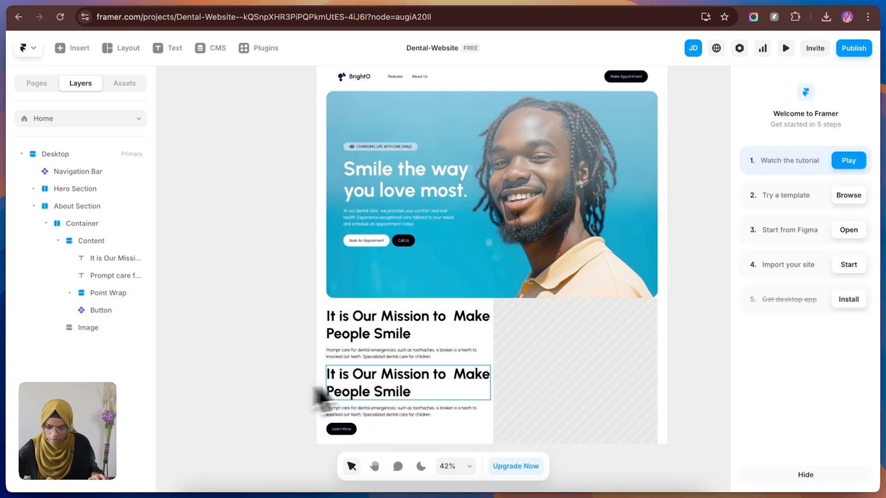
{"action": "left_click", "coordinate": [323, 389]}
{"action": "scroll", "coordinate": [837, 392], "scroll_direction": "down", "scroll_amount": 1}
{"action": "scroll", "coordinate": [837, 399], "scroll_direction": "down", "scroll_amount": 4}
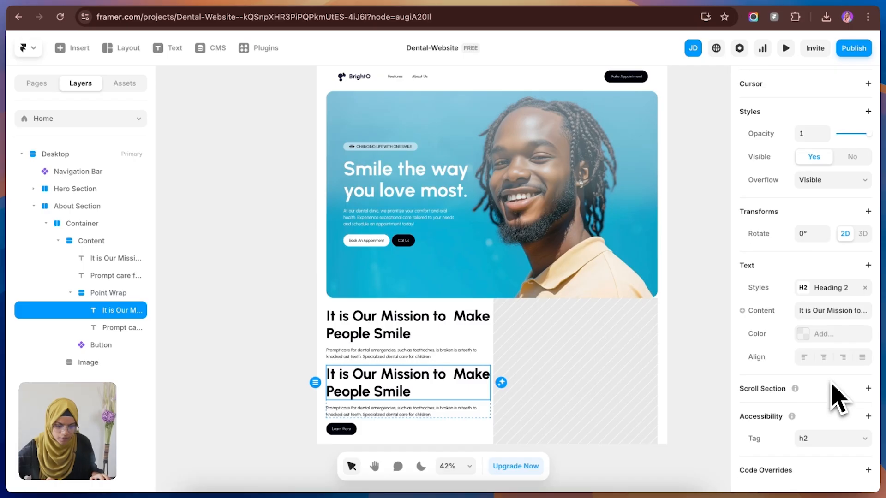
{"action": "left_click", "coordinate": [807, 289]}
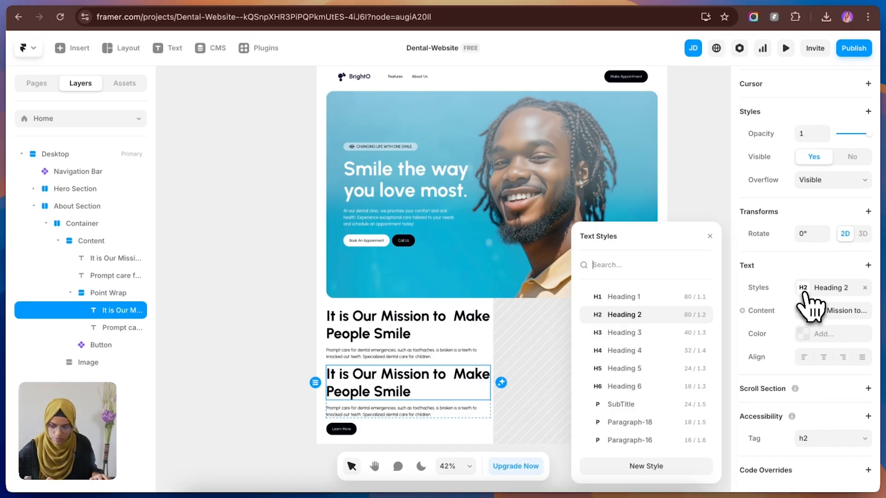
{"action": "left_click", "coordinate": [623, 375]}
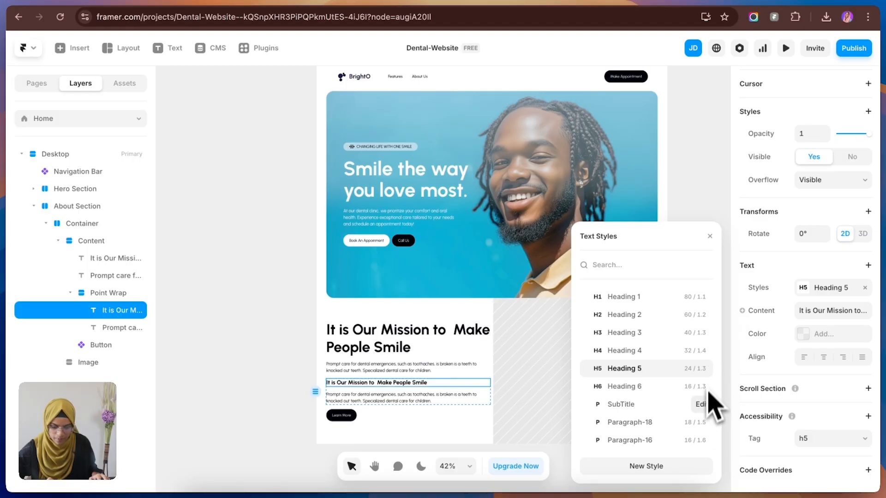
{"action": "left_click", "coordinate": [830, 438]}
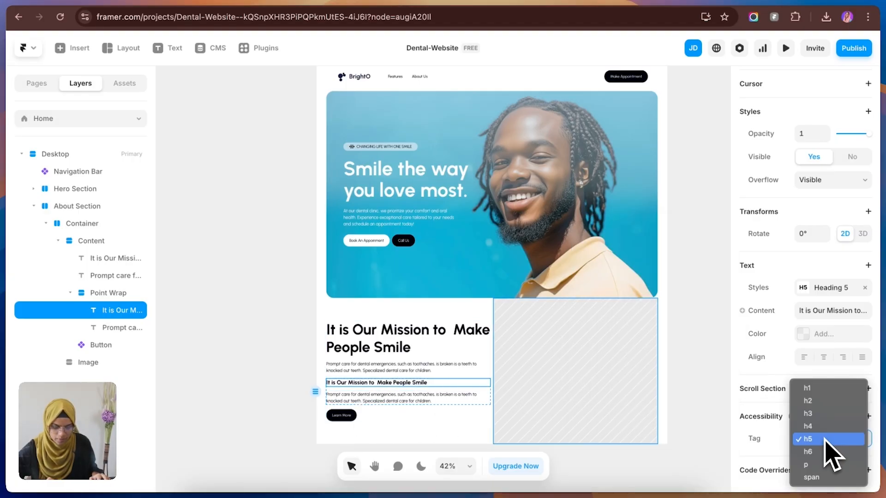
{"action": "left_click", "coordinate": [816, 414]}
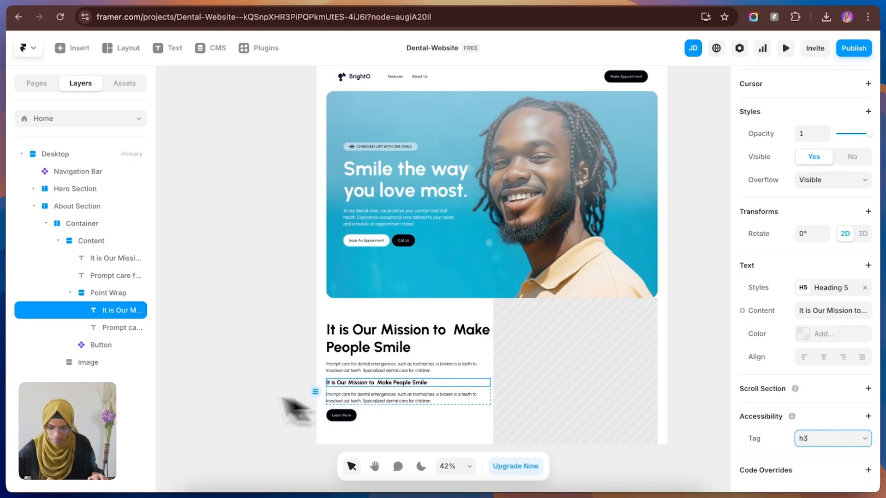
Step: After checking the numbered points in the Figma design, draw a small frame above Point Wrap's heading in Framer and set its height to 55
{"action": "left_click", "coordinate": [393, 404]}
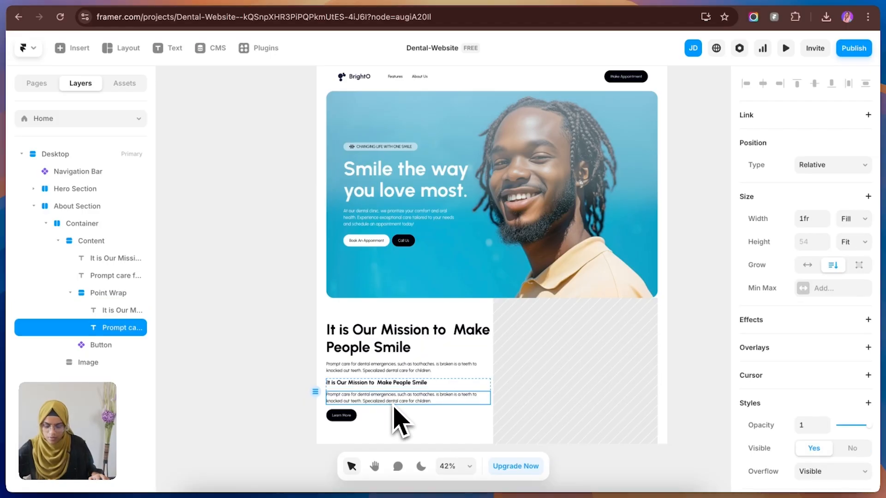
{"action": "left_click", "coordinate": [217, 5]}
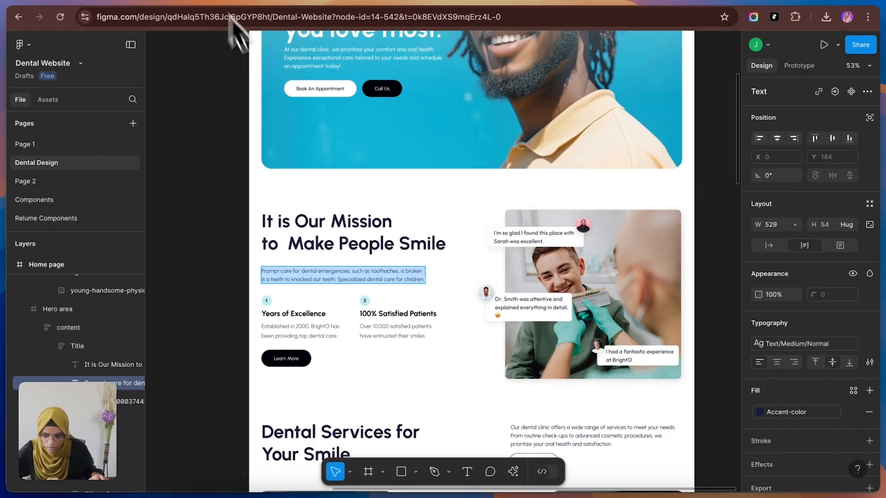
{"action": "left_click", "coordinate": [129, 5]}
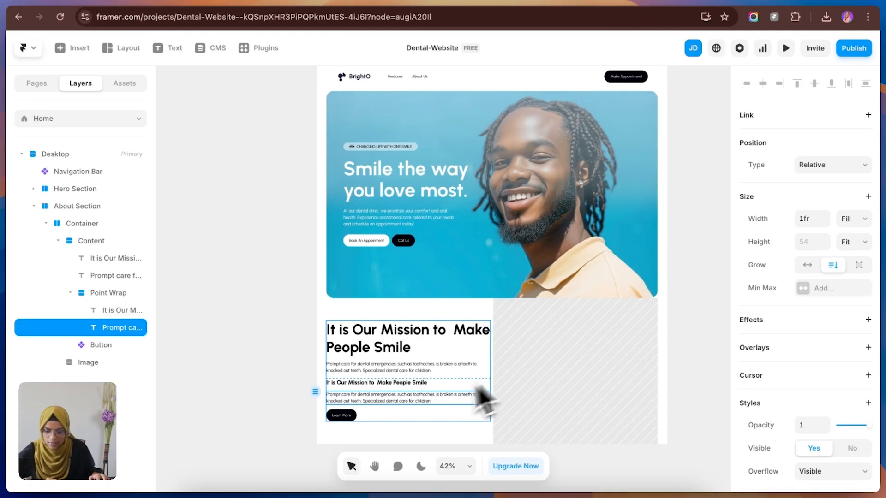
{"action": "left_click", "coordinate": [210, 5]}
{"action": "left_click", "coordinate": [110, 2]}
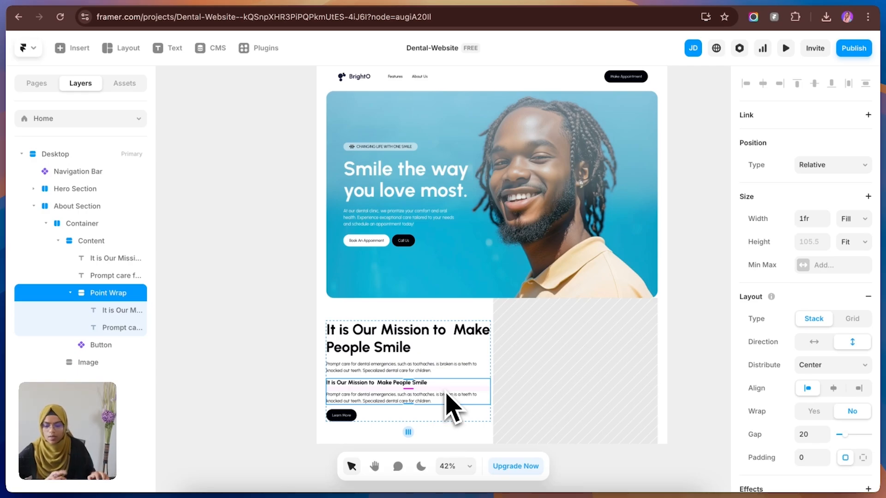
{"action": "left_click", "coordinate": [70, 292]}
{"action": "key", "text": "f"}
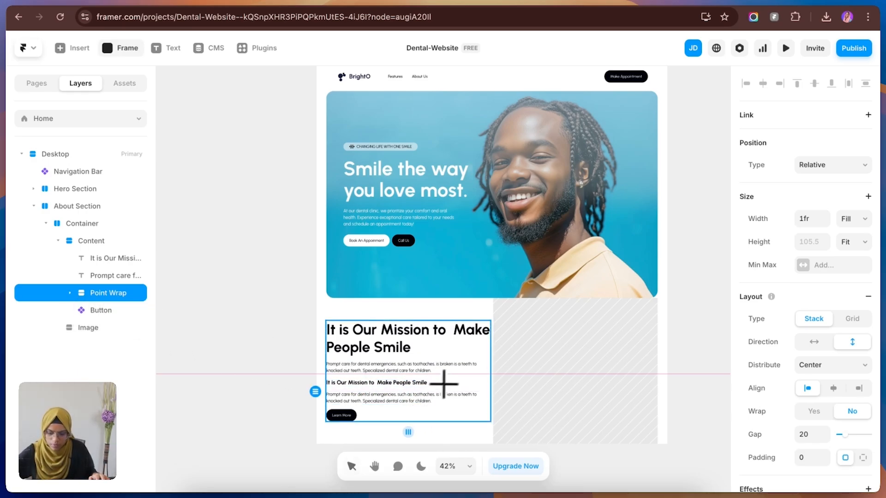
{"action": "left_click_drag", "start_coordinate": [460, 380], "coordinate": [474, 391]}
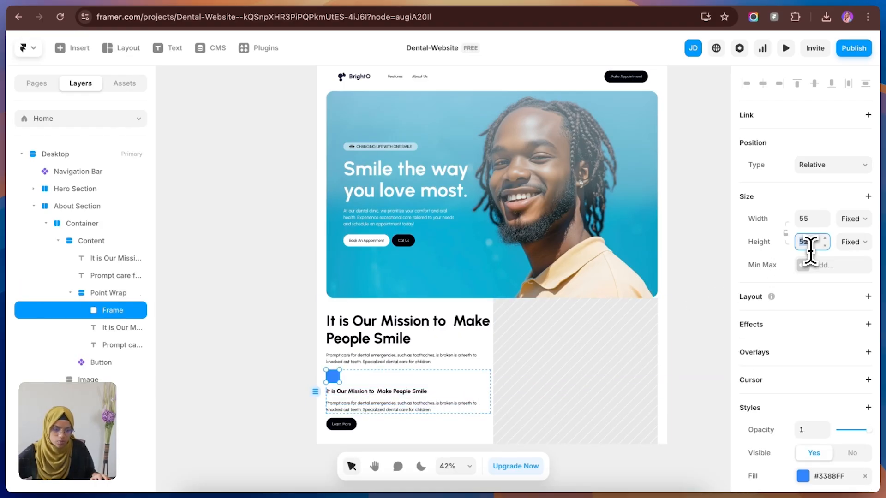
{"action": "key", "text": "Return"}
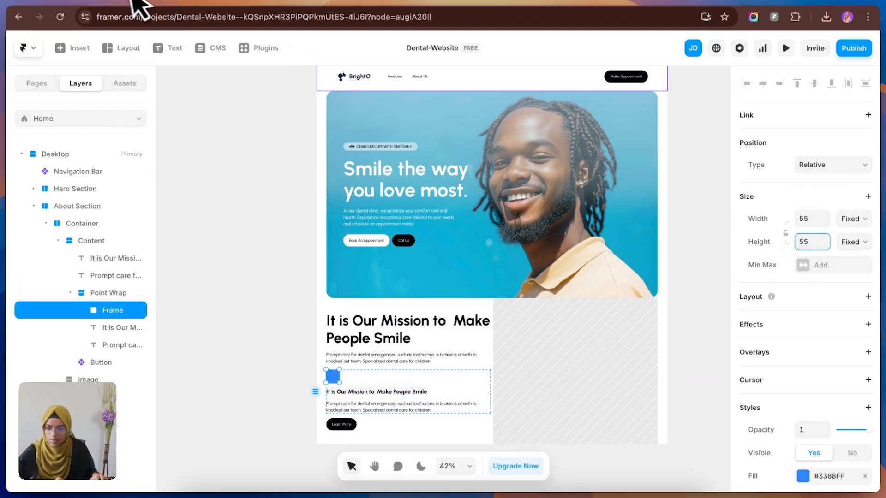
Step: Check the number badge in the Figma design, then set the small Framer frame's width and height to 33
{"action": "left_click", "coordinate": [198, 4]}
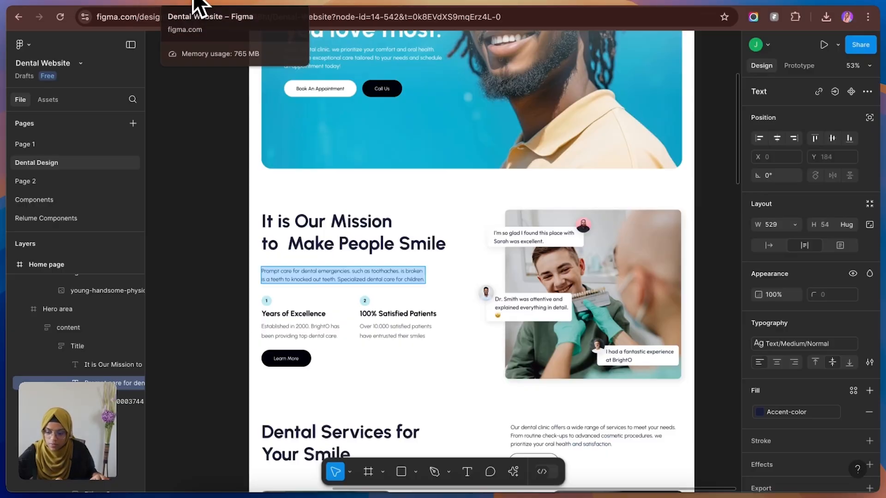
{"action": "left_click", "coordinate": [123, 10]}
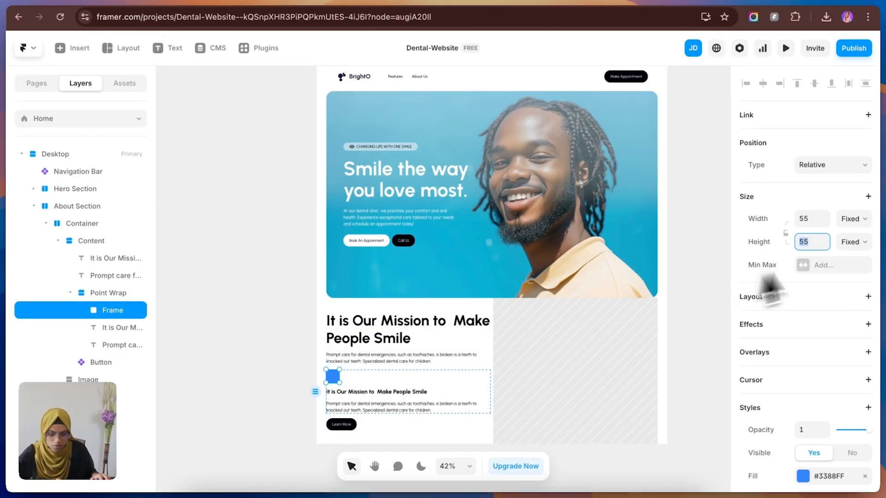
{"action": "type", "text": "33"}
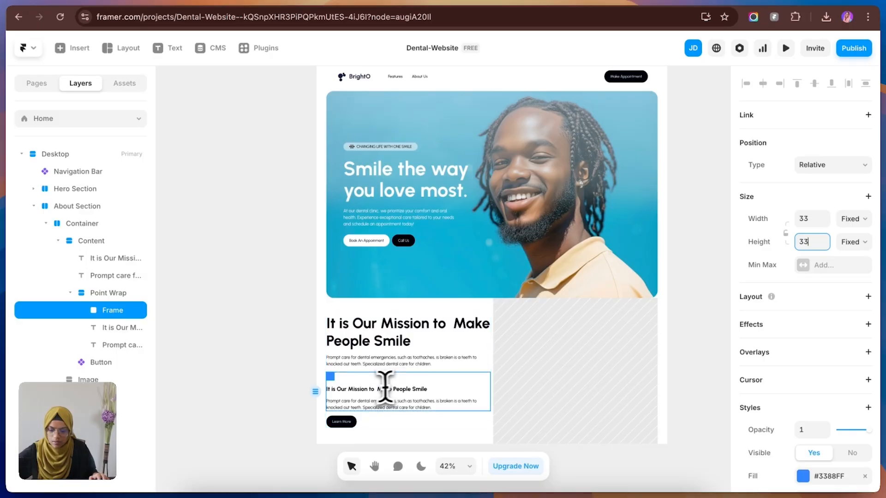
Step: Round the small frame into a circle with a radius of 17 and fill it with the Blue color style
{"action": "scroll", "coordinate": [385, 387], "scroll_direction": "up", "scroll_amount": 10}
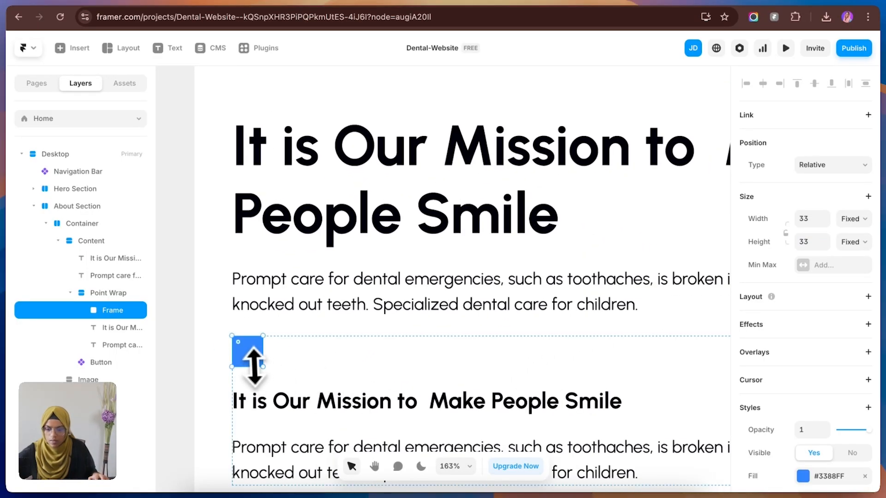
{"action": "scroll", "coordinate": [798, 438], "scroll_direction": "down", "scroll_amount": 5}
{"action": "left_click_drag", "start_coordinate": [238, 343], "coordinate": [300, 409]}
{"action": "left_click", "coordinate": [823, 264]}
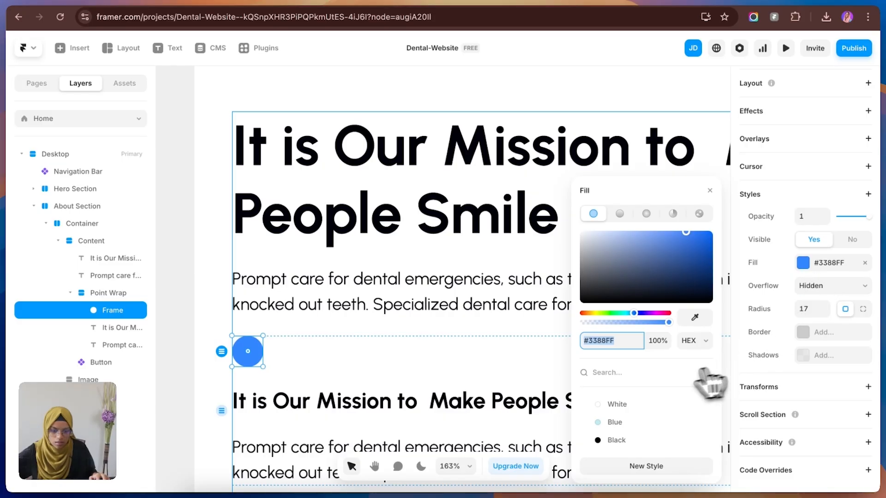
{"action": "left_click", "coordinate": [614, 426]}
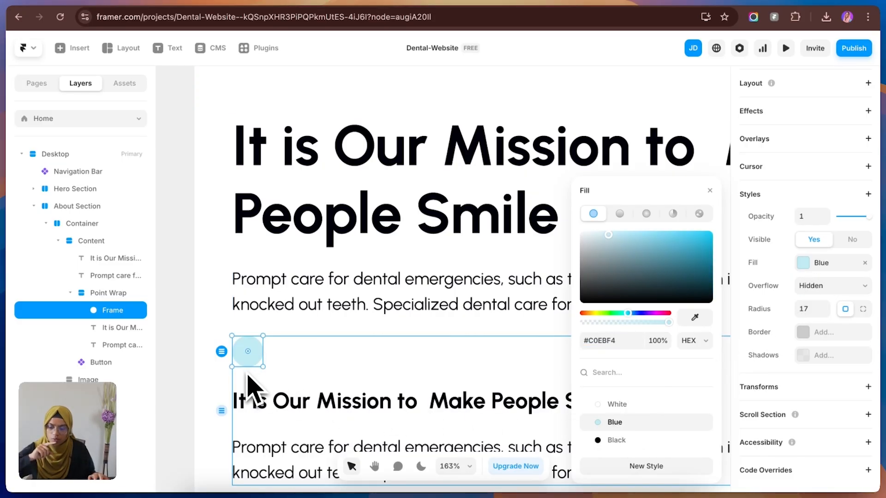
Step: Copy Point Wrap's heading into the blue circle and give the circle a stack layout
{"action": "left_click", "coordinate": [299, 403]}
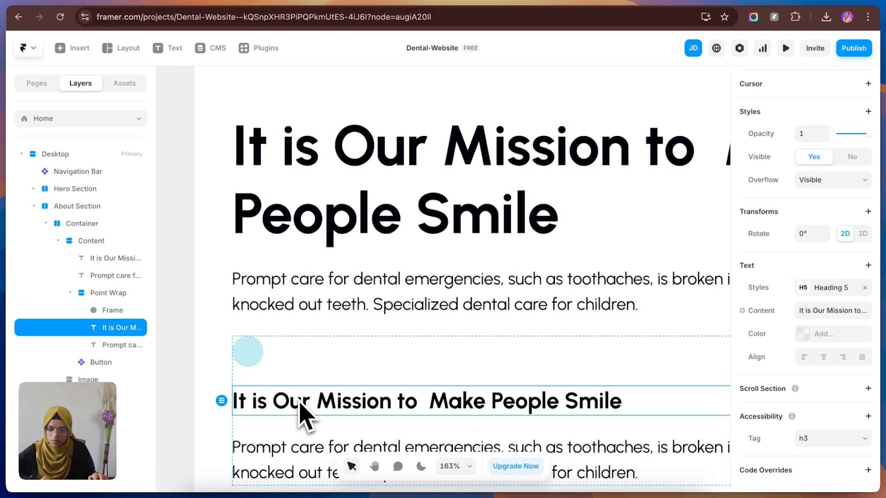
{"action": "key", "text": "ctrl+c"}
{"action": "left_click", "coordinate": [250, 361]}
{"action": "key", "text": "ctrl+v"}
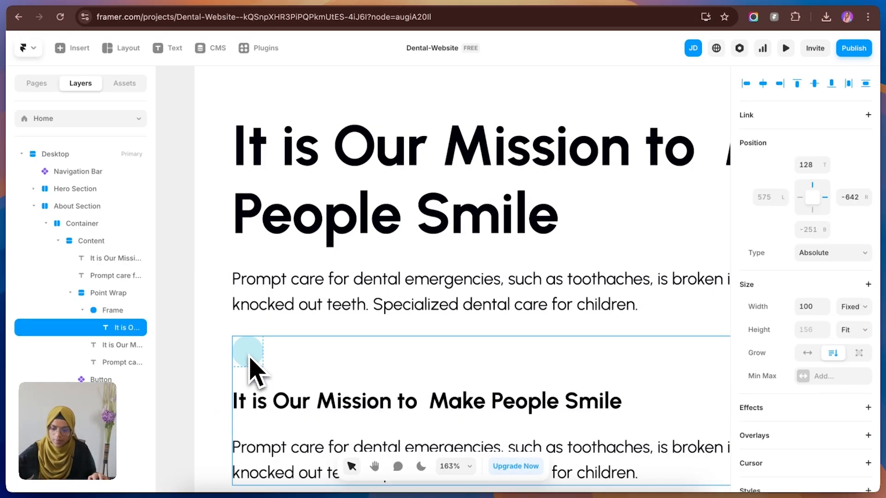
{"action": "left_click", "coordinate": [118, 314]}
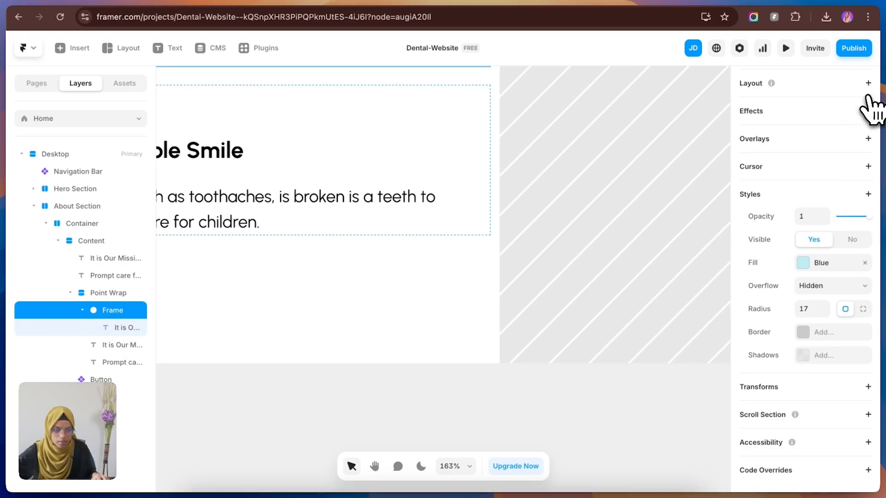
{"action": "left_click", "coordinate": [868, 84]}
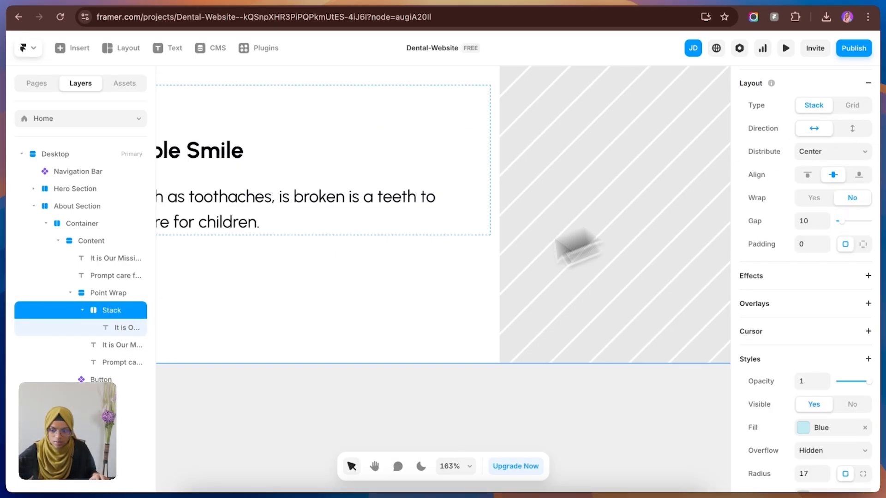
Step: Change the copied text inside the blue circle to "1" and adjust its width sizing mode
{"action": "left_click", "coordinate": [127, 328]}
{"action": "scroll", "coordinate": [848, 454], "scroll_direction": "down", "scroll_amount": 5}
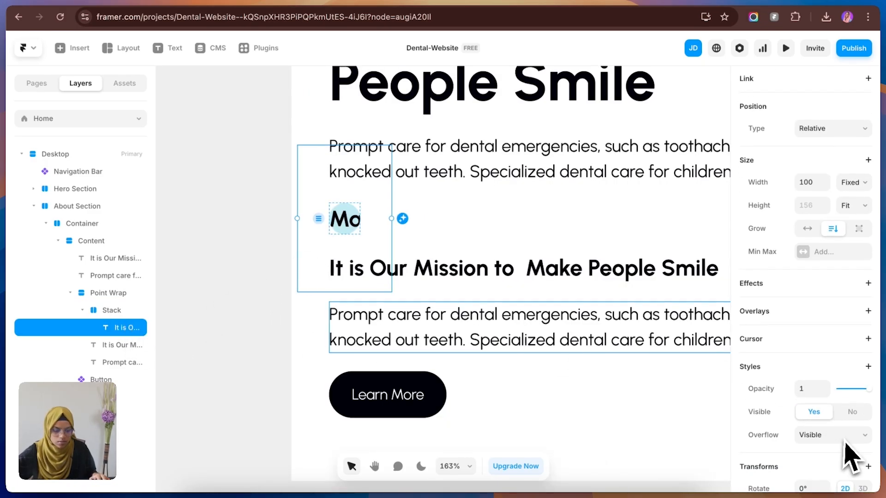
{"action": "left_click", "coordinate": [836, 430]}
{"action": "key", "text": "Return"}
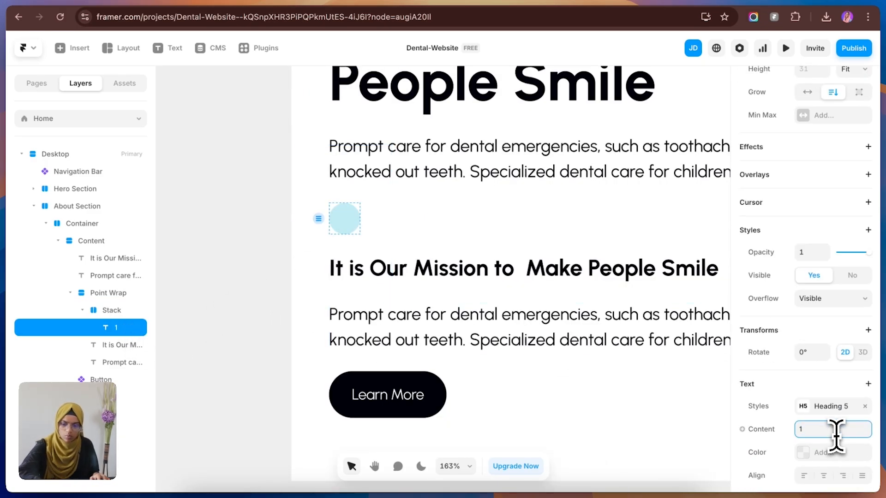
{"action": "scroll", "coordinate": [856, 250], "scroll_direction": "down", "scroll_amount": 3}
{"action": "scroll", "coordinate": [853, 276], "scroll_direction": "up", "scroll_amount": 5}
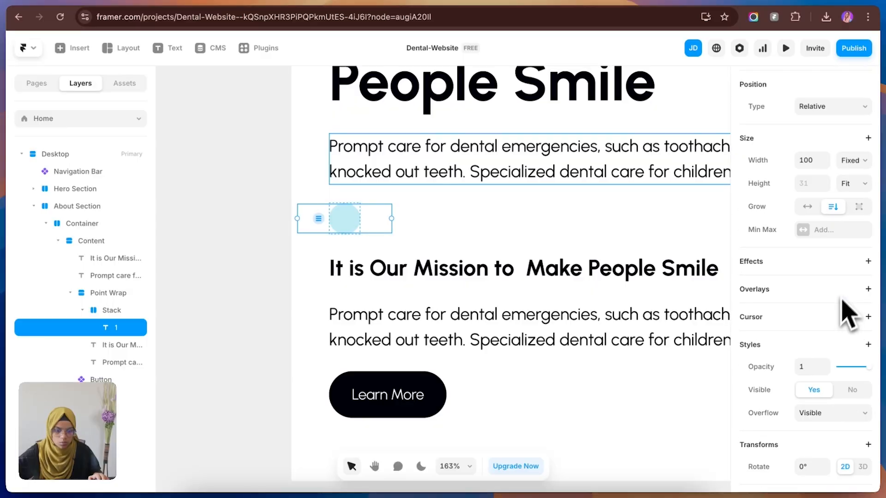
{"action": "left_click", "coordinate": [852, 160]}
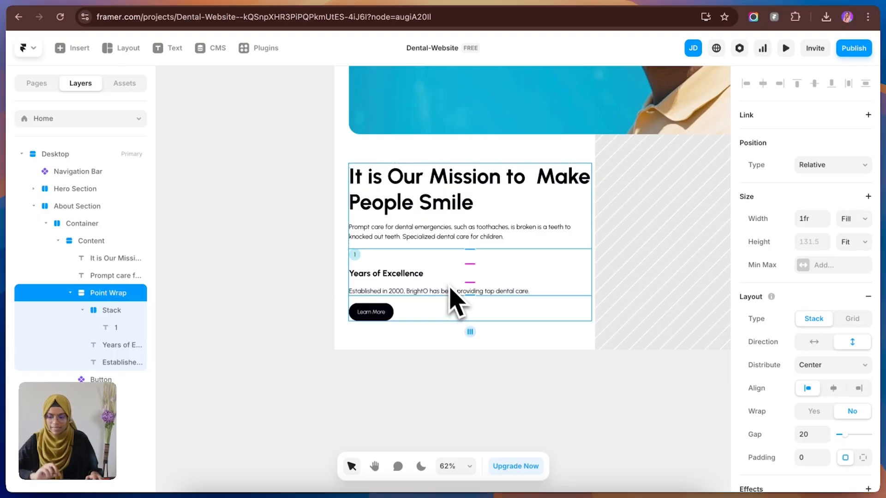
Step: Duplicate Point Wrap and wrap both copies in a new stack inside Content
{"action": "left_click", "coordinate": [70, 293]}
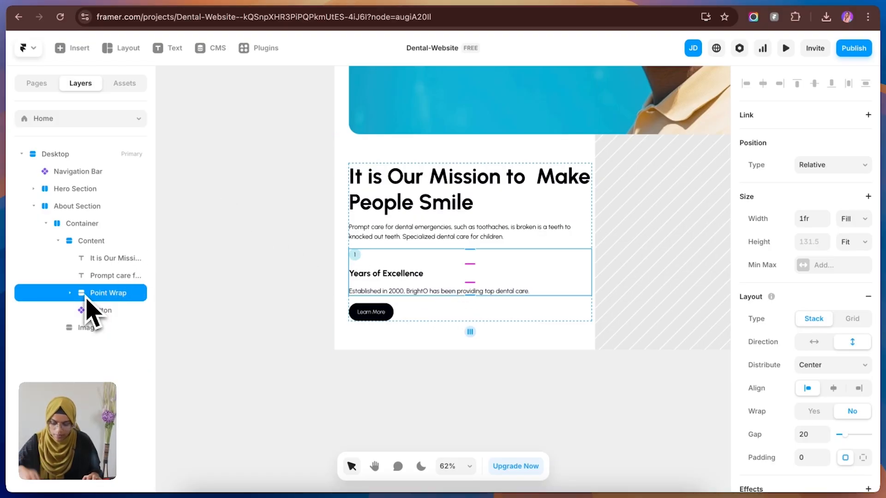
{"action": "key", "text": "super+d"}
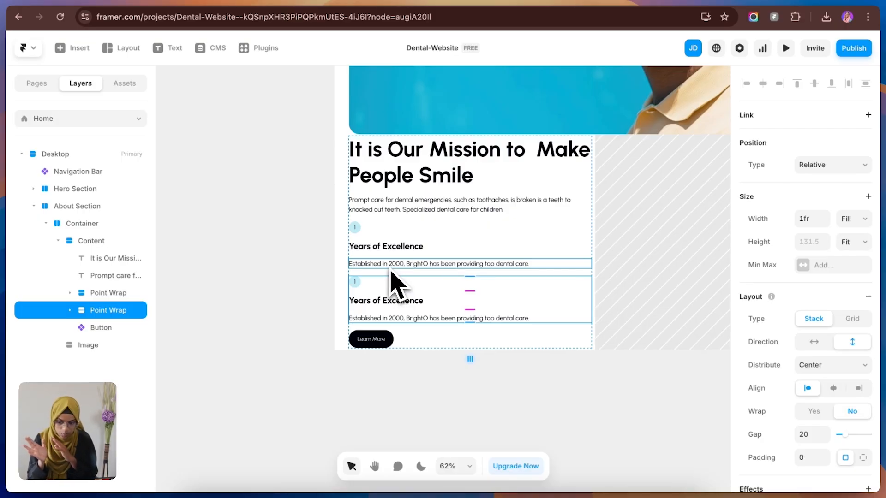
{"action": "left_click", "coordinate": [123, 293], "text": "shift"}
{"action": "right_click", "coordinate": [122, 295]}
{"action": "left_click", "coordinate": [143, 322]}
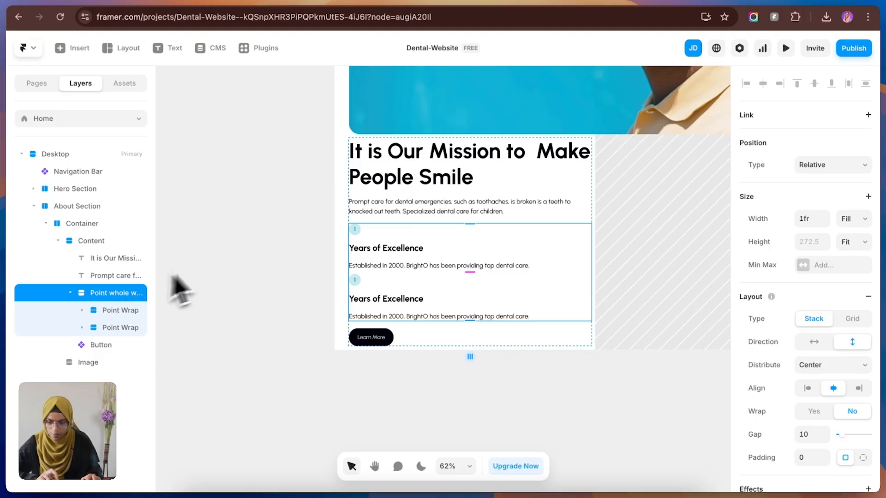
Step: Arrange the two Point Wraps horizontally and change the second one's texts to "2", "100% Satisfied Patients" and "Over 10.000 satisfied patients have entrusted their smiles"
{"action": "left_click", "coordinate": [824, 345]}
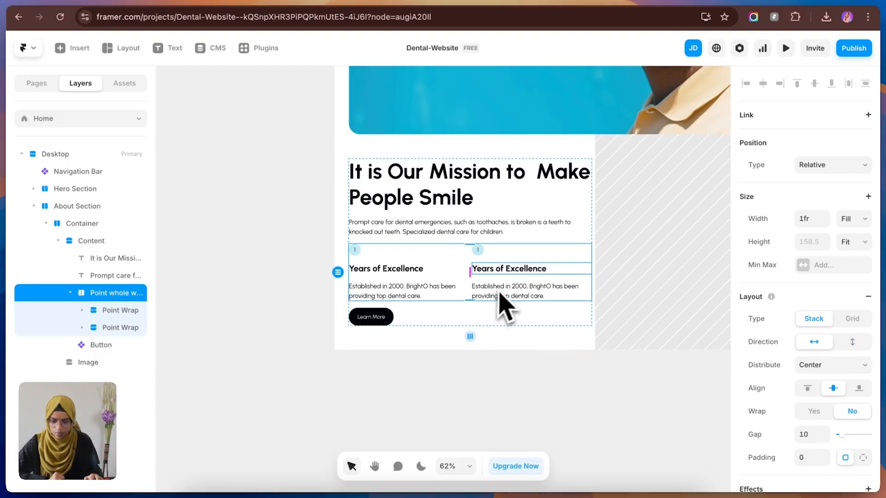
{"action": "double_click", "coordinate": [479, 252]}
{"action": "scroll", "coordinate": [785, 388], "scroll_direction": "down", "scroll_amount": 5}
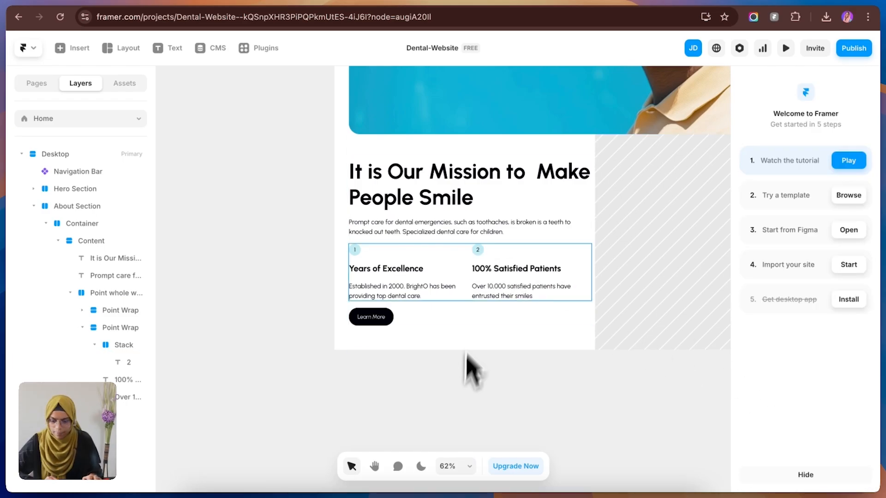
Step: Compare with the Figma design and fill the About Section's Image frame in Framer with Image (1).jpg
{"action": "key", "text": "ctrl+Tab"}
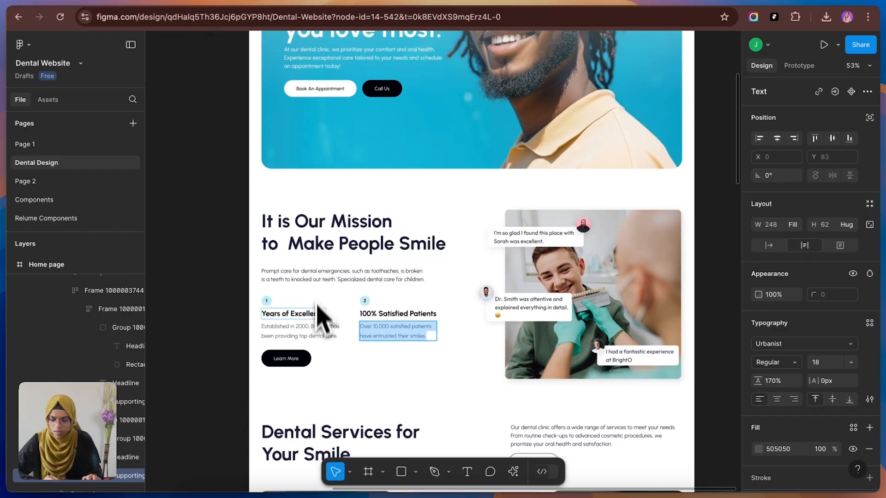
{"action": "key", "text": "ctrl+Tab"}
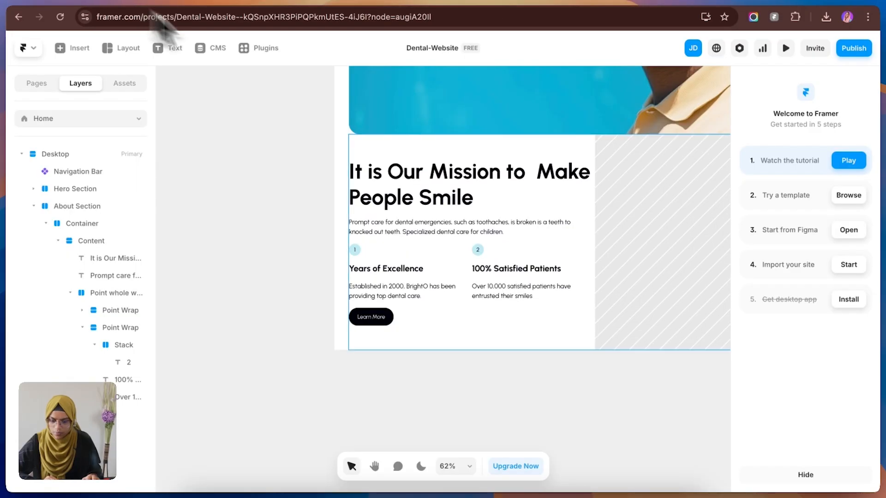
{"action": "left_click", "coordinate": [475, 254]}
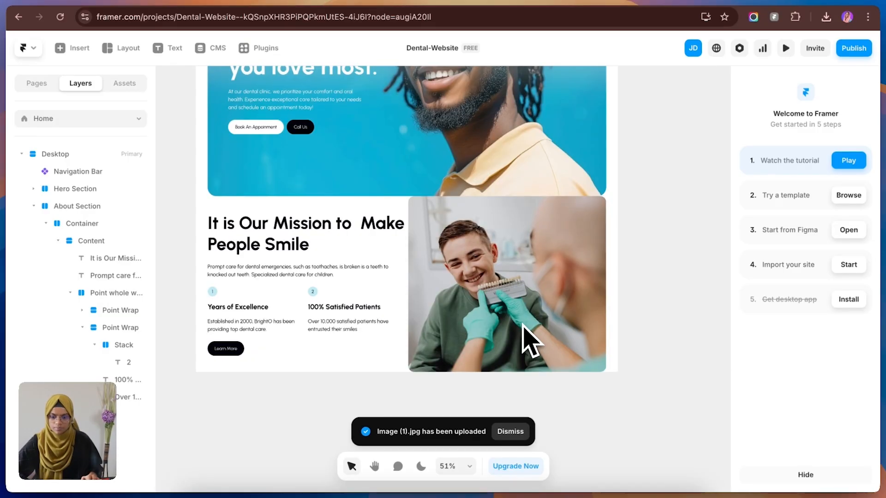
{"action": "scroll", "coordinate": [523, 323], "scroll_direction": "down", "scroll_amount": 1}
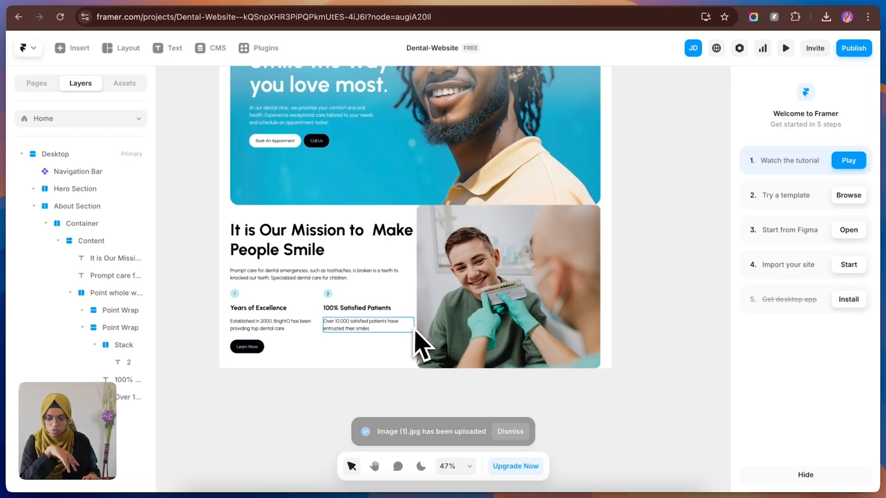
Step: Give the About Section individual padding of 140 above and below its Container
{"action": "left_click", "coordinate": [418, 362]}
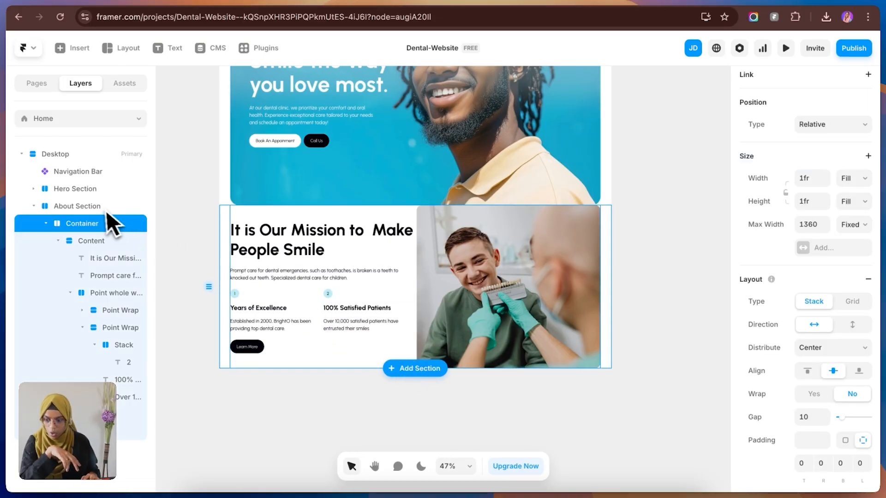
{"action": "left_click", "coordinate": [45, 224]}
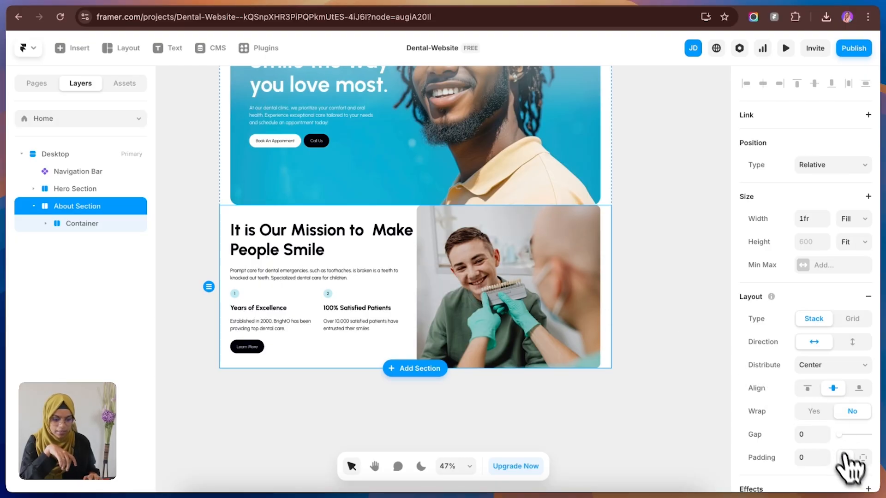
{"action": "left_click", "coordinate": [862, 457]}
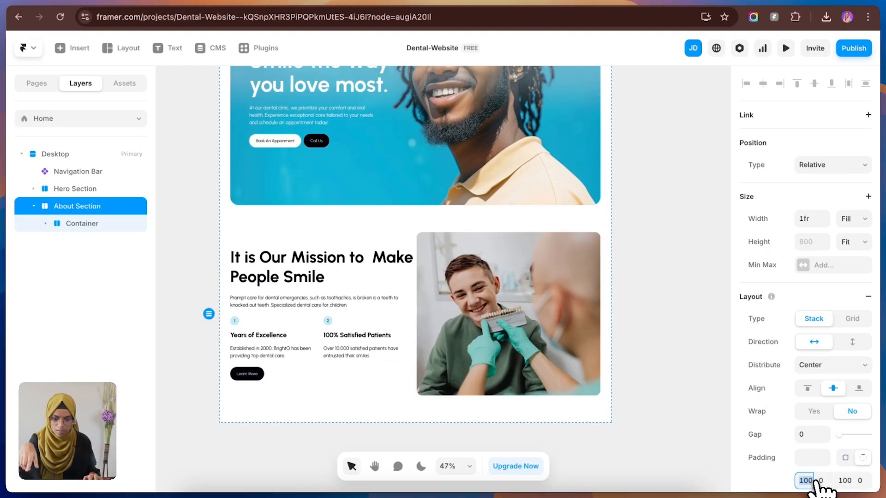
{"action": "scroll", "coordinate": [826, 461], "scroll_direction": "down", "scroll_amount": 4}
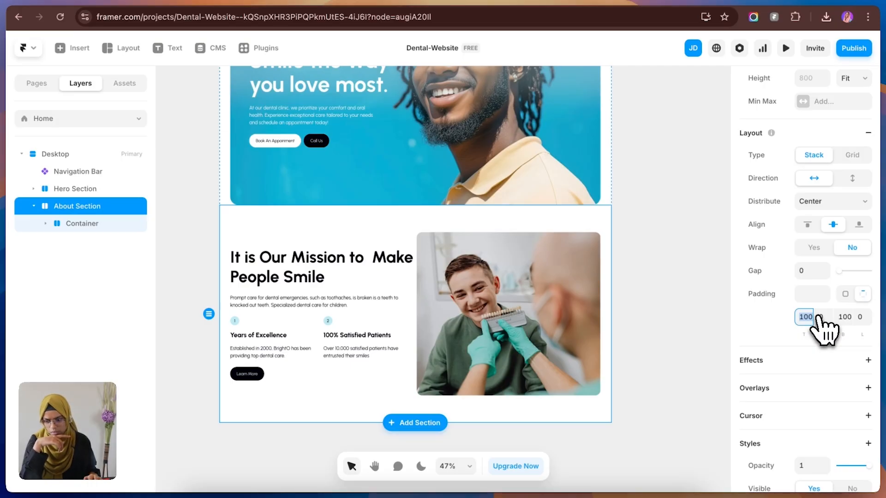
{"action": "type", "text": "14"}
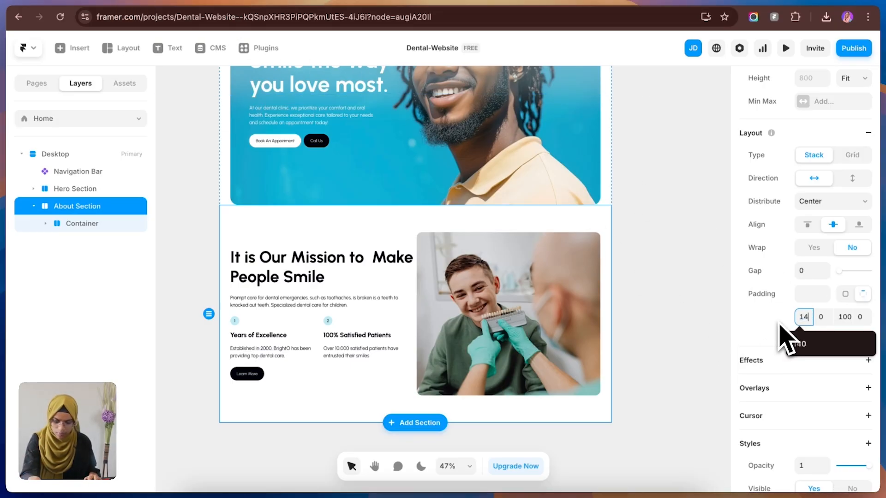
{"action": "type", "text": "0"}
{"action": "left_click", "coordinate": [845, 322]}
{"action": "type", "text": "140"}
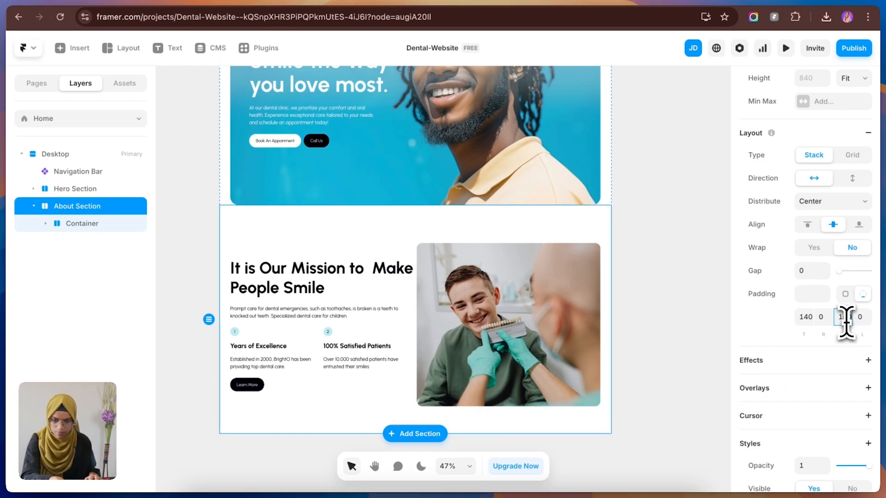
{"action": "key", "text": "Return"}
{"action": "left_click", "coordinate": [665, 325]}
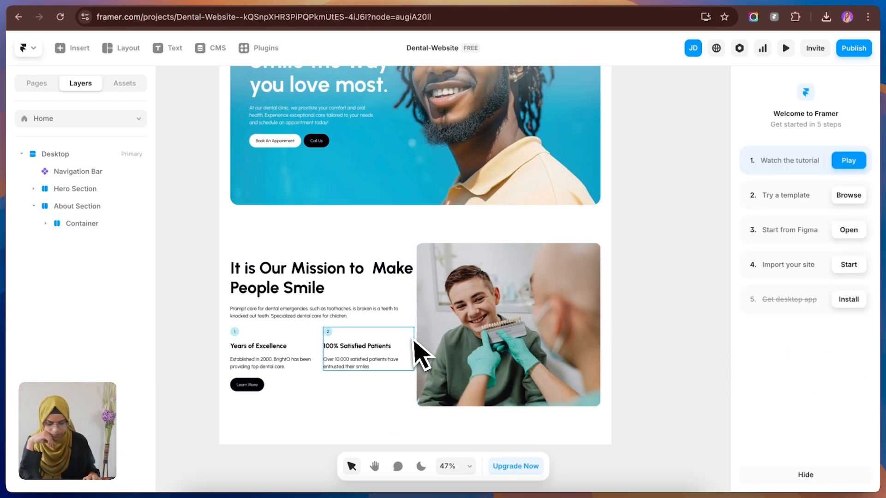
Step: Switch to Figma and copy the "I had a fantastic experience at BrightO" card with the Figma to HTML with Framer plugin
{"action": "key", "text": "ctrl+Tab"}
{"action": "left_click", "coordinate": [706, 249]}
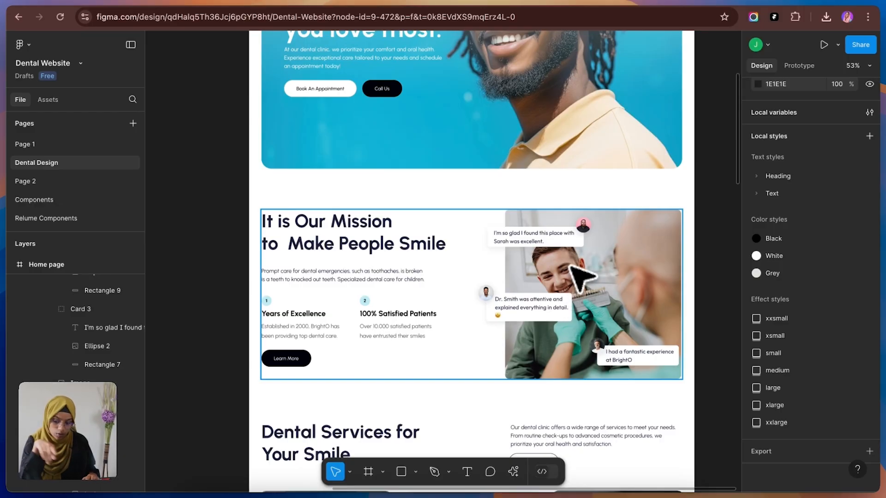
{"action": "key", "text": "super+z"}
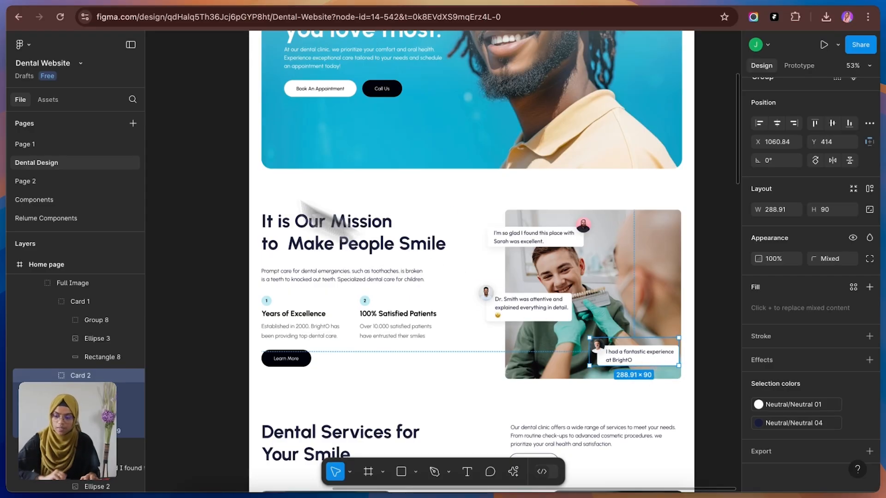
{"action": "left_click", "coordinate": [20, 44]}
{"action": "mouse_move", "coordinate": [74, 226]}
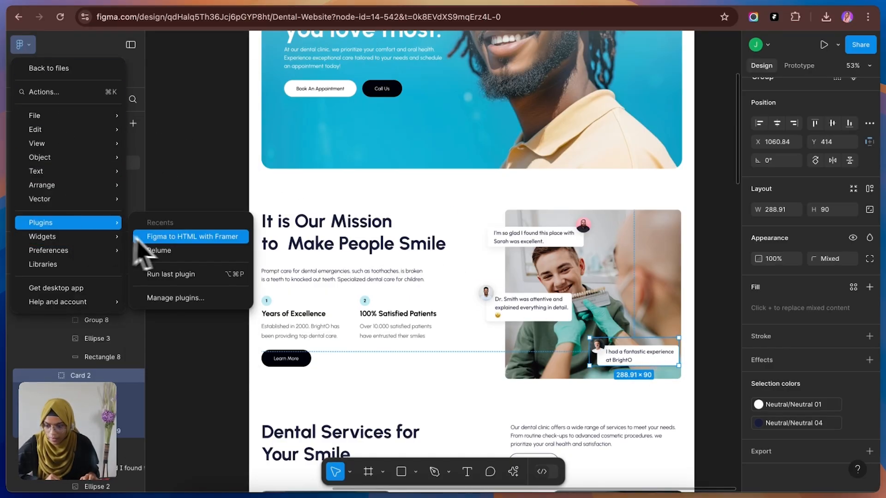
{"action": "left_click", "coordinate": [166, 241]}
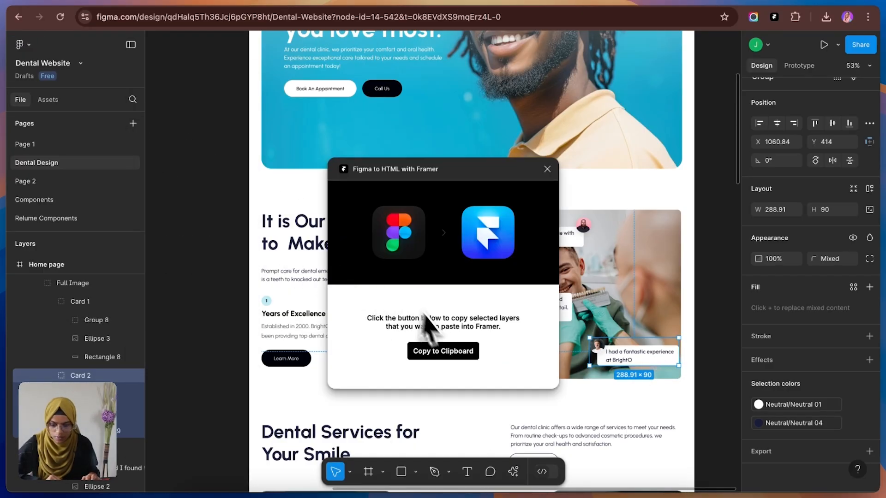
{"action": "left_click", "coordinate": [445, 352]}
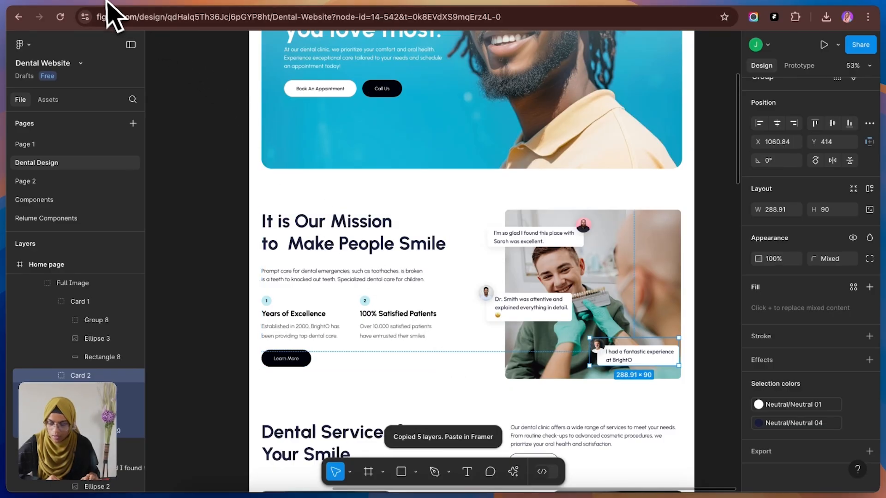
Step: Switch back to Framer, paste the testimonial card into the About Section's Image frame and name it Card 3
{"action": "left_click", "coordinate": [121, 5]}
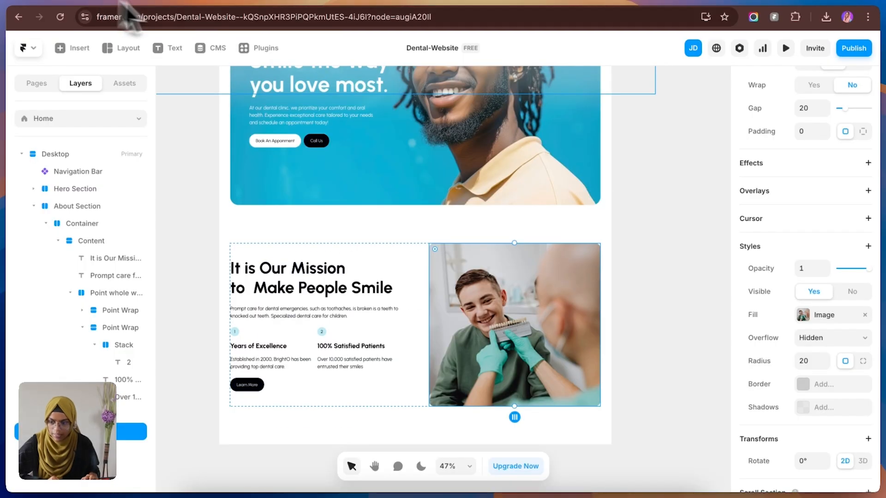
{"action": "left_click", "coordinate": [58, 241]}
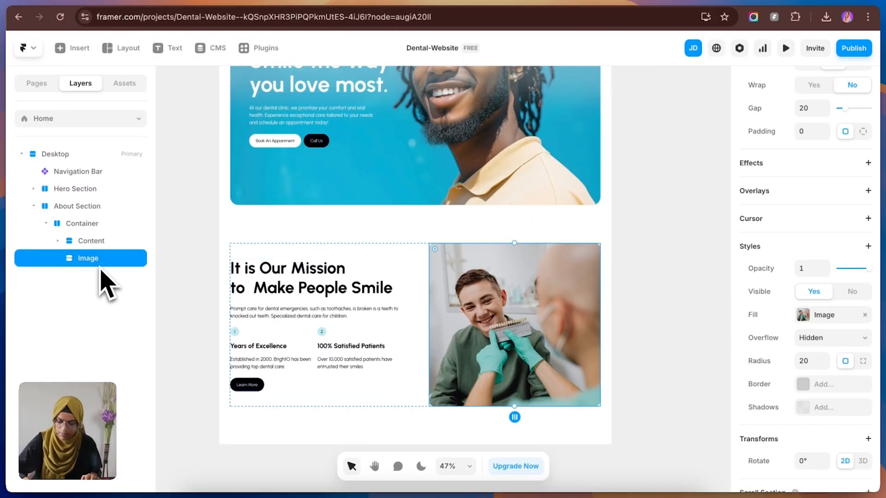
{"action": "key", "text": "super+v"}
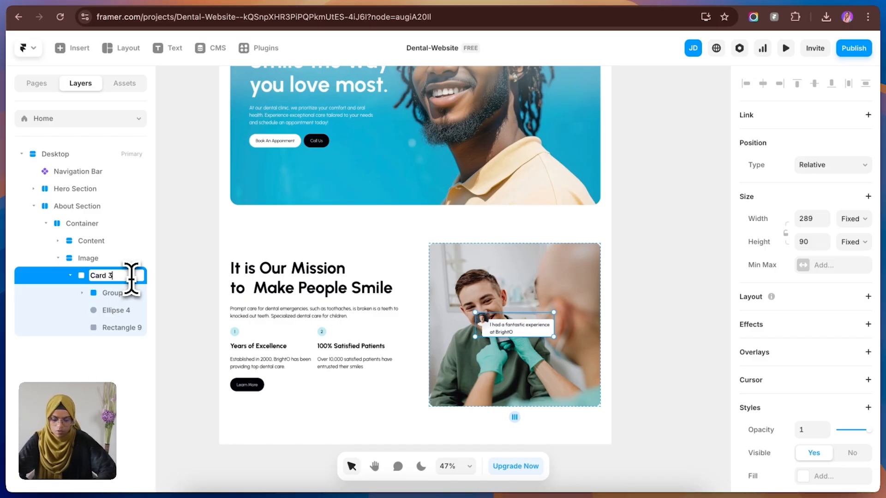
{"action": "key", "text": "Return"}
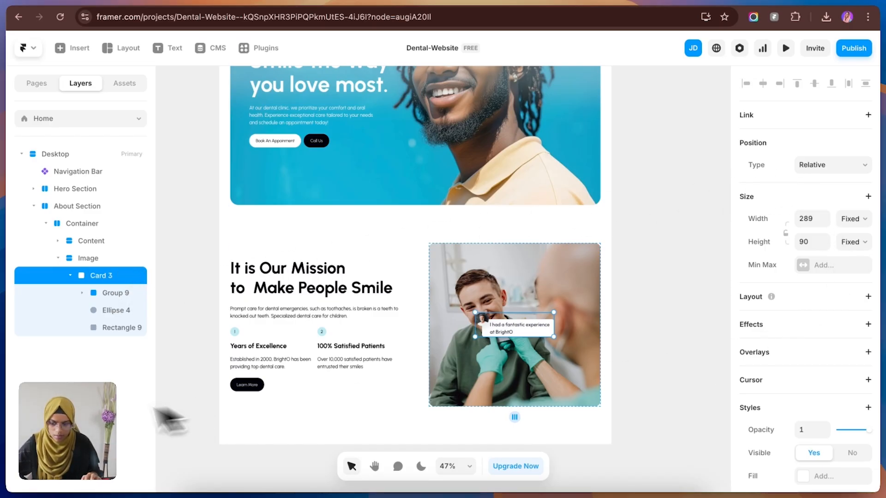
Step: Give Card 3 a horizontal stack layout and move the testimonial text from Group 9 into Rectangle 9
{"action": "left_click", "coordinate": [868, 296]}
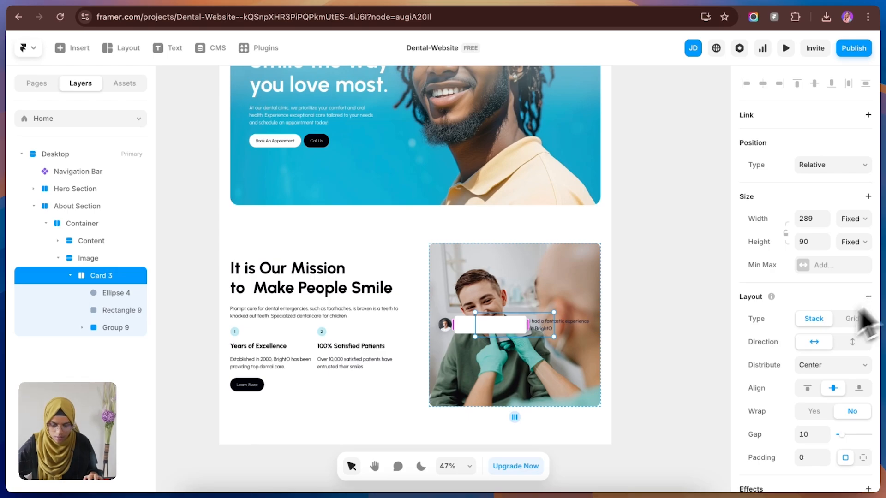
{"action": "left_click", "coordinate": [82, 327]}
{"action": "left_click_drag", "start_coordinate": [118, 345], "coordinate": [122, 309]}
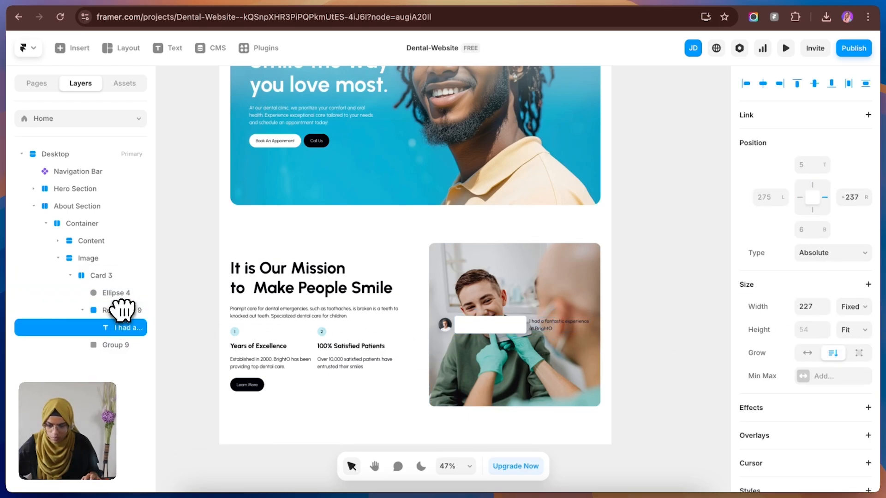
Step: Give Rectangle 9 a vertical stack layout and delete the emptied Group 9 from Card 3
{"action": "left_click", "coordinate": [120, 310]}
{"action": "left_click", "coordinate": [864, 300]}
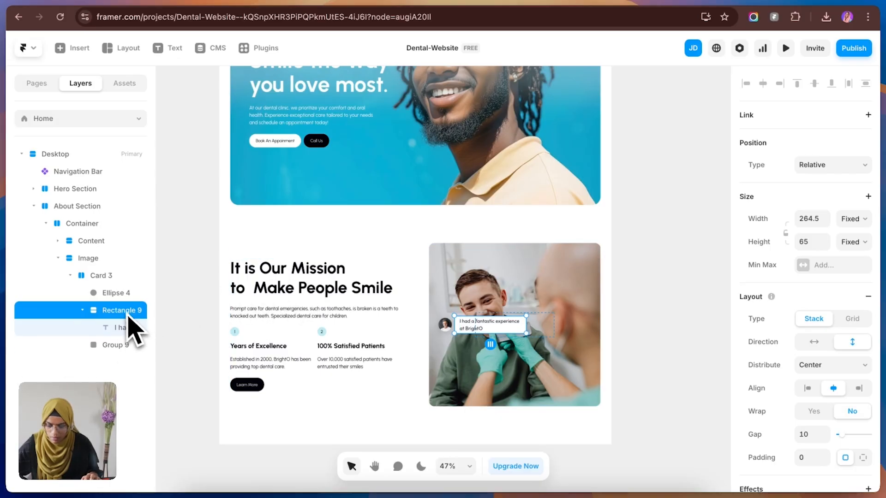
{"action": "left_click", "coordinate": [122, 348]}
{"action": "key", "text": "BackSpace"}
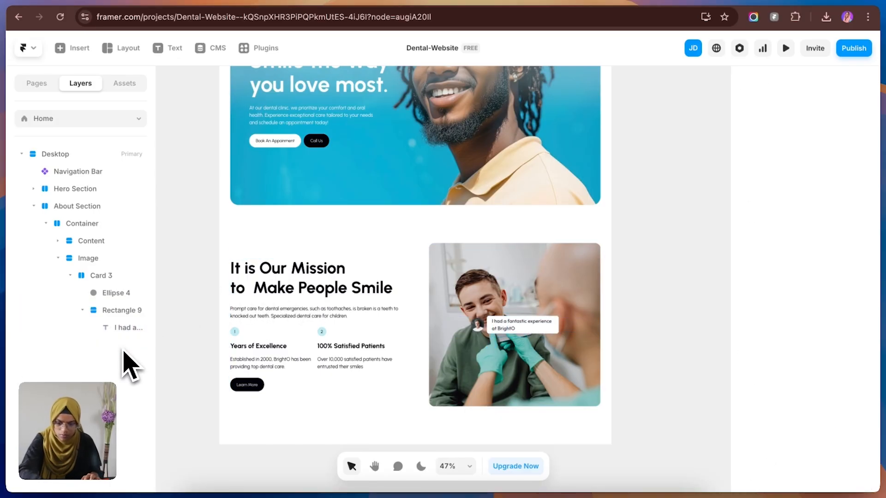
Step: Rename Card 3's Rectangle 9 as a content wrapper and its Ellipse 4 as Image
{"action": "left_click", "coordinate": [115, 294]}
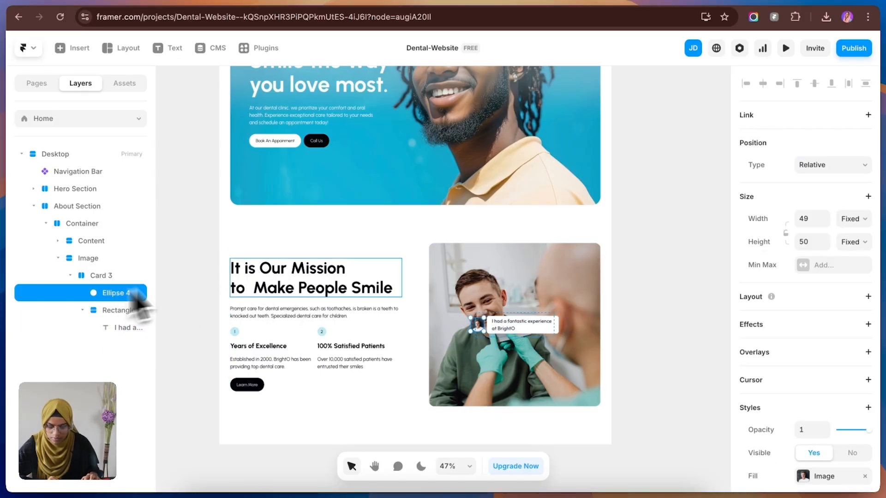
{"action": "scroll", "coordinate": [514, 336], "scroll_direction": "up", "scroll_amount": 5}
{"action": "scroll", "coordinate": [511, 332], "scroll_direction": "up", "scroll_amount": 1}
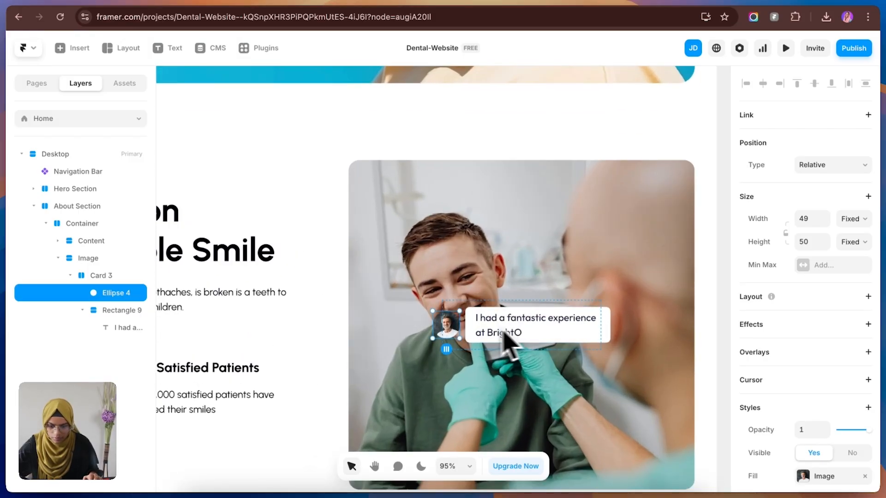
{"action": "left_click", "coordinate": [125, 312]}
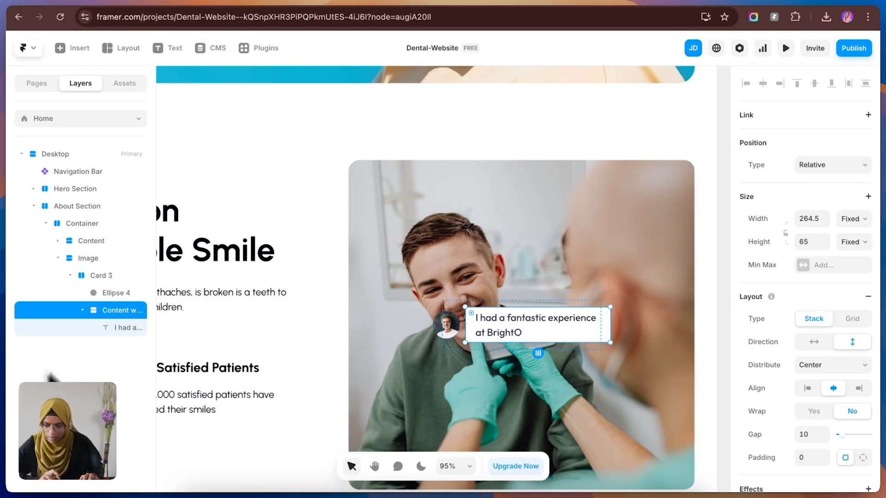
{"action": "double_click", "coordinate": [127, 294]}
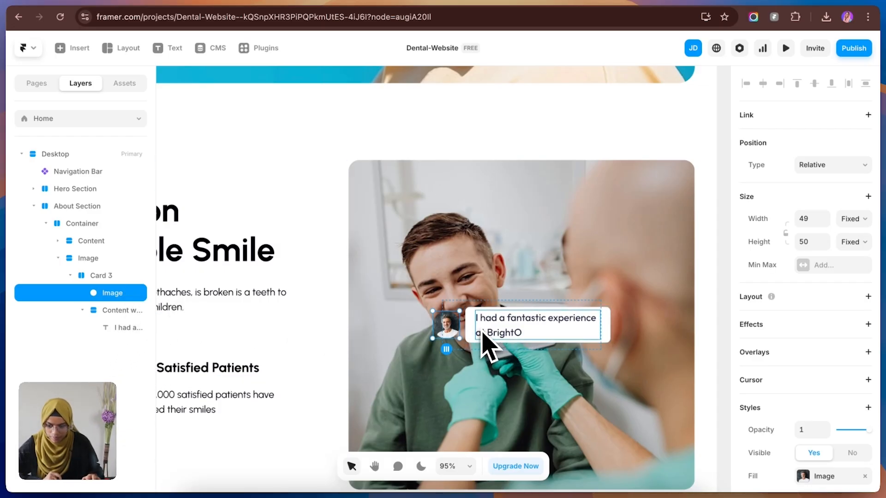
Step: Apply the Paragraph-18 text style to the testimonial text in Card 3
{"action": "left_click", "coordinate": [489, 335]}
{"action": "scroll", "coordinate": [807, 415], "scroll_direction": "down", "scroll_amount": 5}
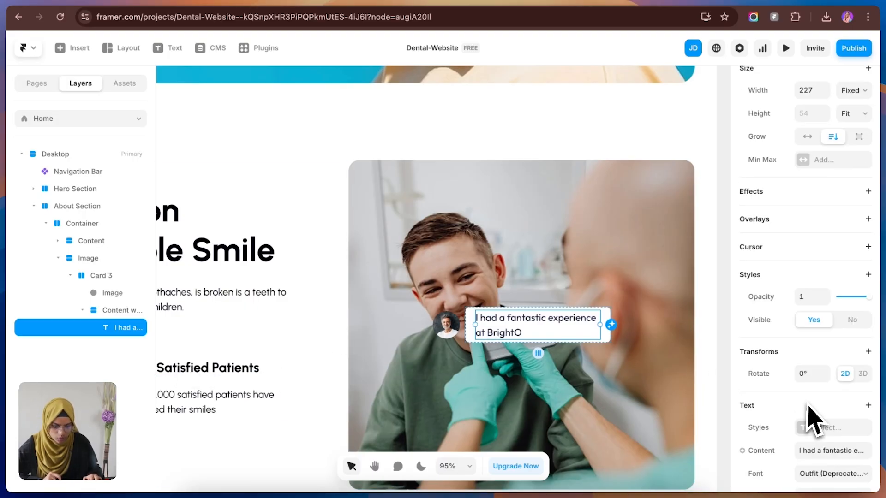
{"action": "scroll", "coordinate": [832, 417], "scroll_direction": "down", "scroll_amount": 2}
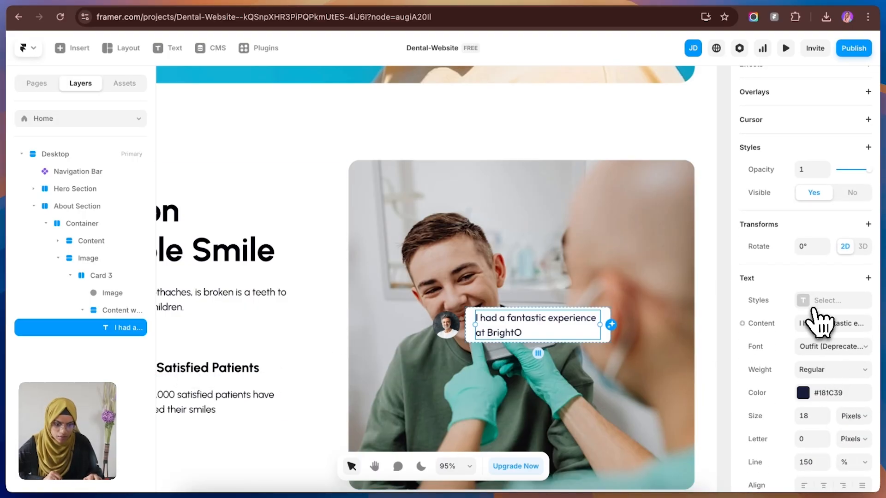
{"action": "left_click", "coordinate": [810, 306]}
{"action": "left_click", "coordinate": [634, 423]}
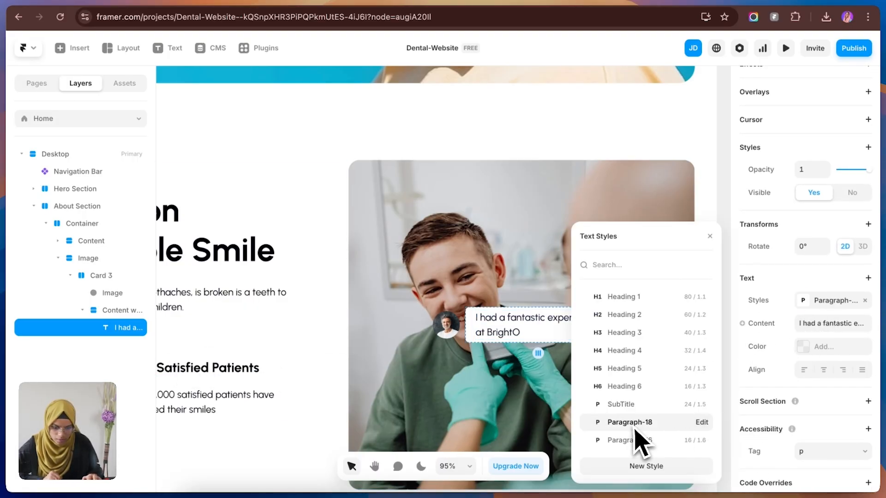
{"action": "left_click", "coordinate": [728, 238]}
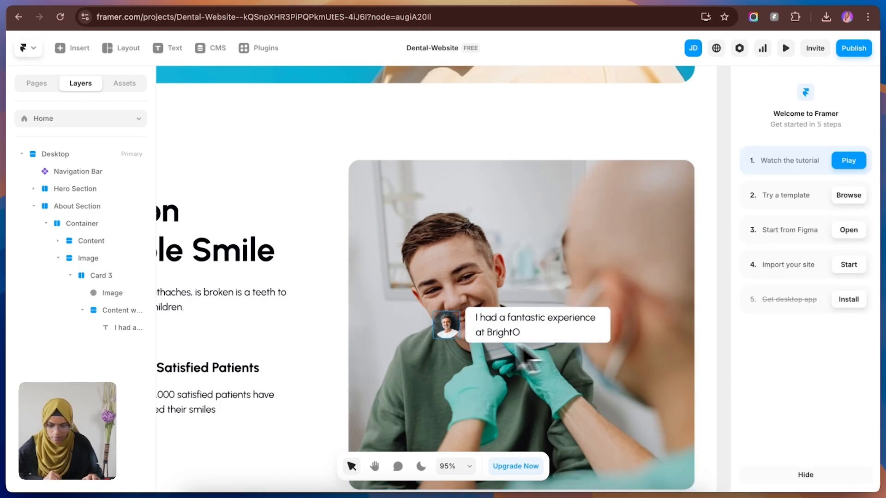
Step: Give Card 3's avatar image absolute positioning and move it onto the text bubble's upper-left corner, about -24 top and -12 left
{"action": "left_click", "coordinate": [446, 335]}
{"action": "scroll", "coordinate": [812, 193], "scroll_direction": "down", "scroll_amount": 1}
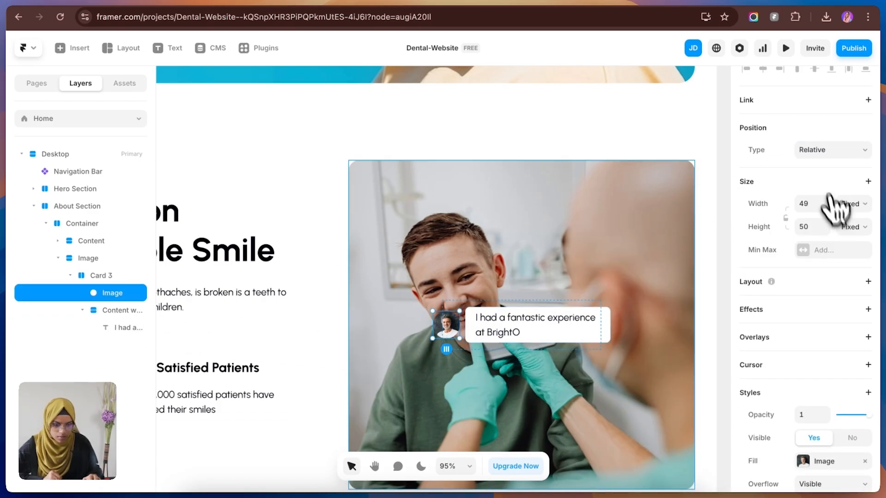
{"action": "left_click", "coordinate": [816, 155]}
{"action": "left_click", "coordinate": [817, 137]}
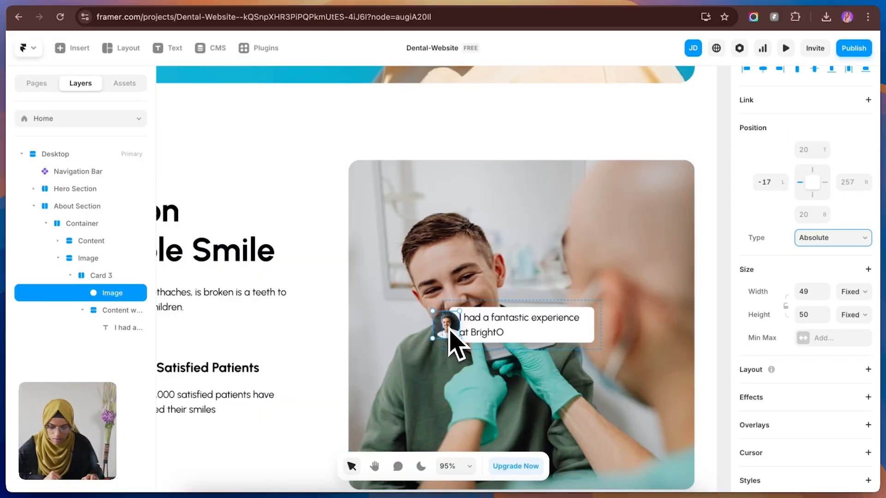
{"action": "left_click_drag", "start_coordinate": [450, 328], "coordinate": [450, 285]}
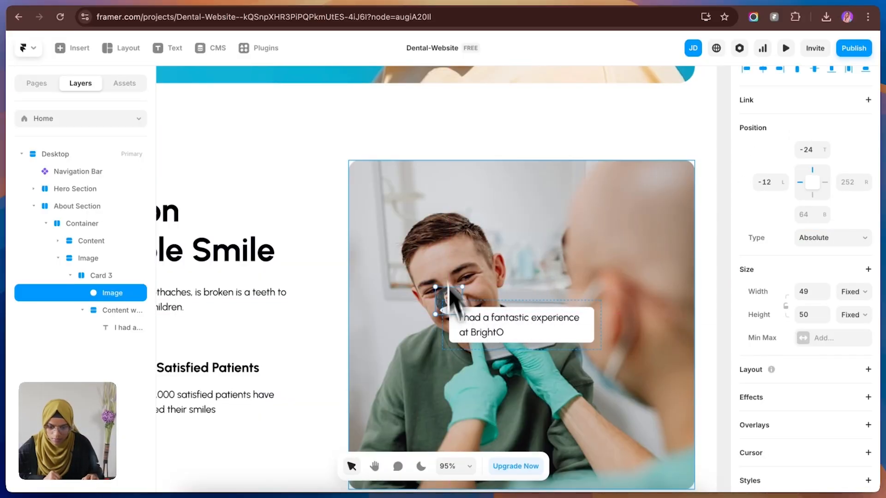
Step: Check the card placement in Figma, then in Framer make Card 3 absolute and move it to the photo's lower-right corner, about 341 left and 42 bottom
{"action": "left_click", "coordinate": [198, 9]}
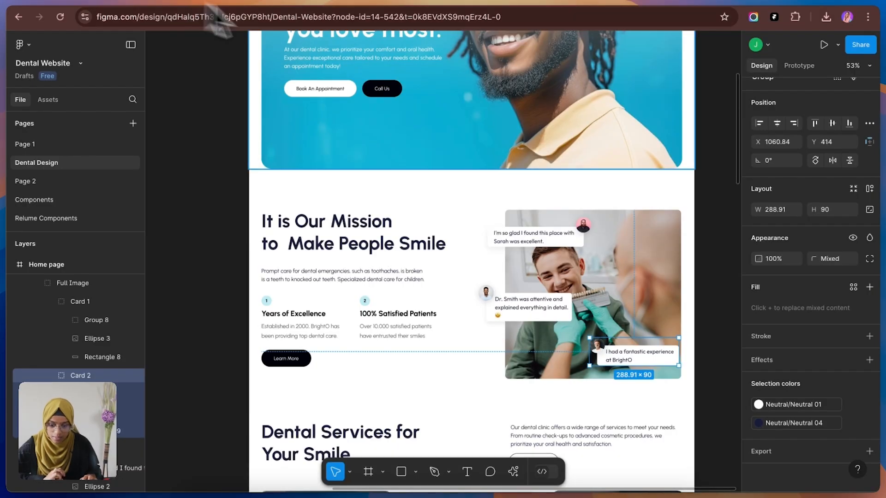
{"action": "left_click", "coordinate": [119, 6]}
{"action": "left_click", "coordinate": [94, 276]}
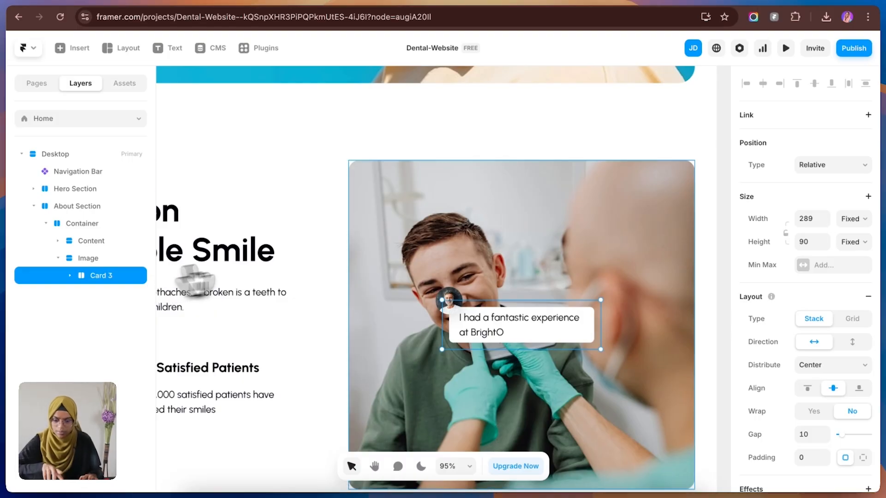
{"action": "scroll", "coordinate": [534, 317], "scroll_direction": "down", "scroll_amount": 3}
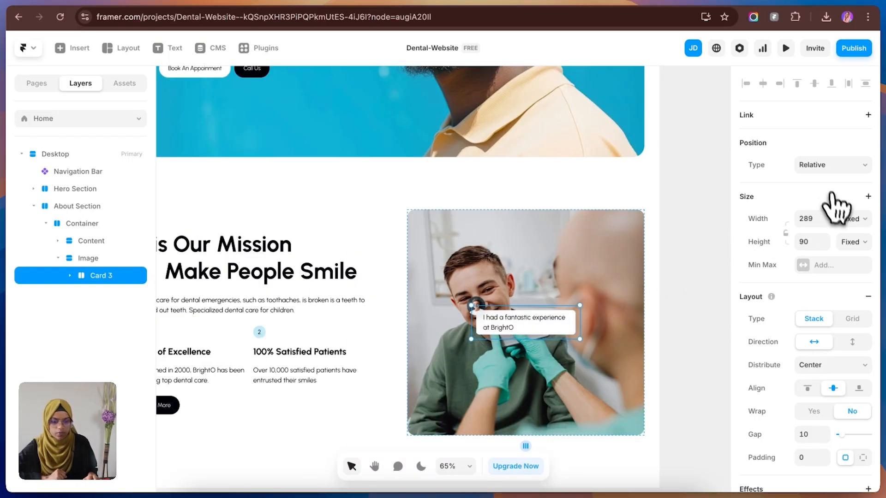
{"action": "left_click", "coordinate": [819, 166]}
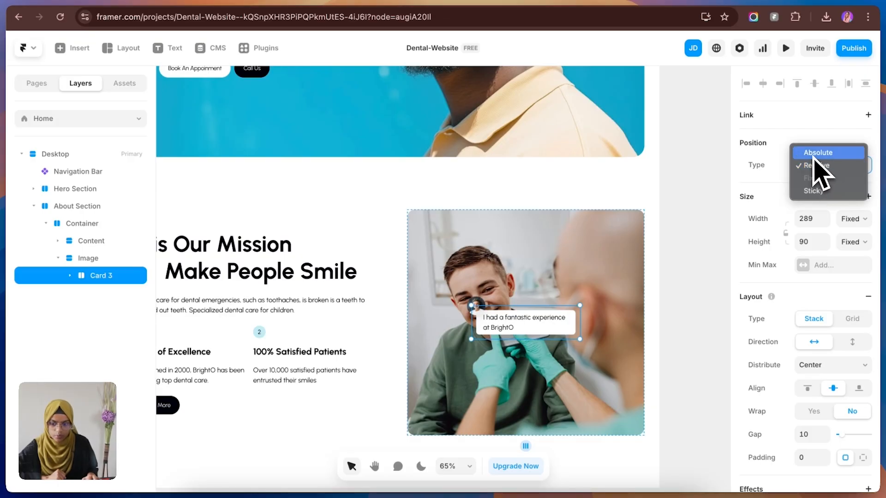
{"action": "left_click", "coordinate": [815, 154]}
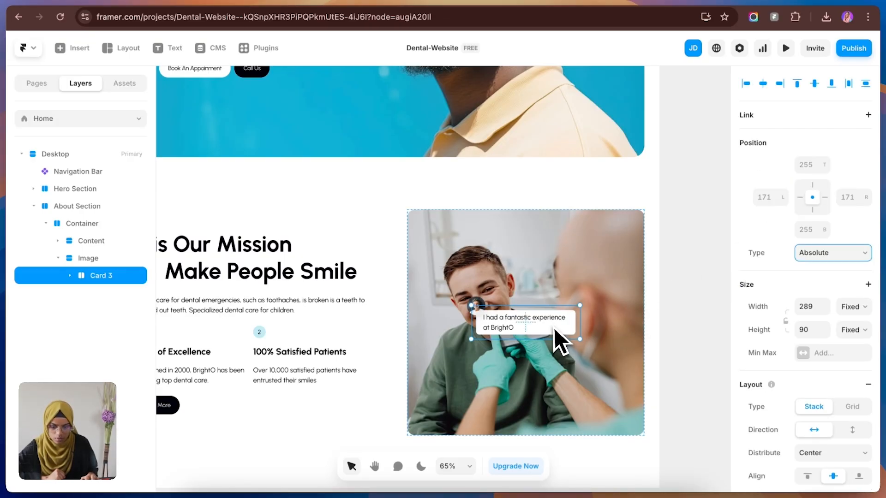
{"action": "left_click_drag", "start_coordinate": [555, 329], "coordinate": [618, 408]}
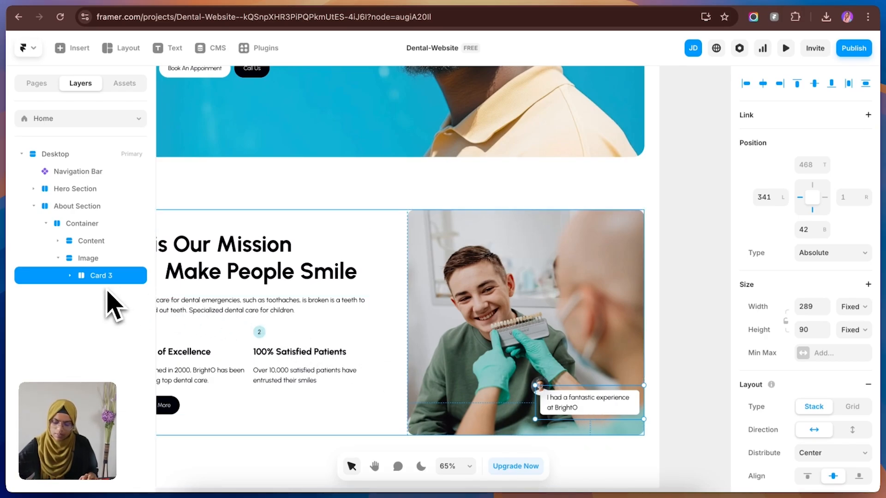
Step: Duplicate Card 3 twice inside the About Section's Image and rename the copies Card 2 and Card 1
{"action": "key", "text": "super+d"}
{"action": "key", "text": "super+d"}
{"action": "left_click", "coordinate": [70, 292]}
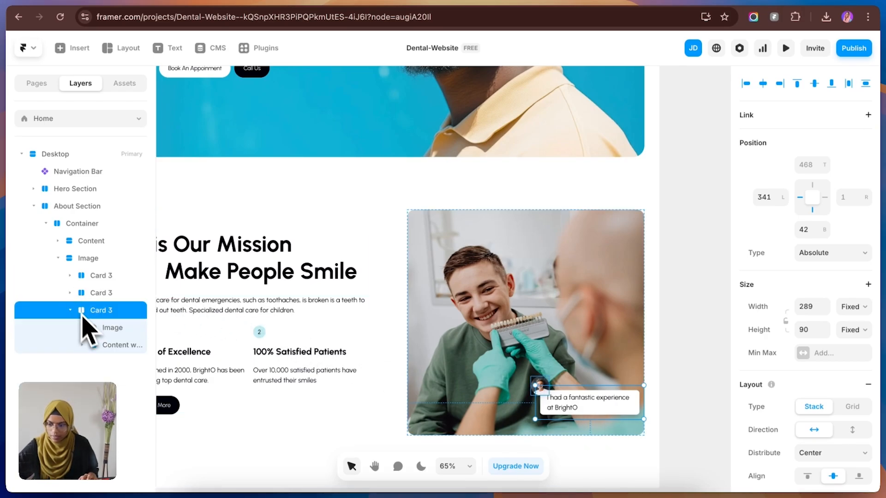
{"action": "left_click", "coordinate": [70, 310]}
{"action": "double_click", "coordinate": [119, 314]}
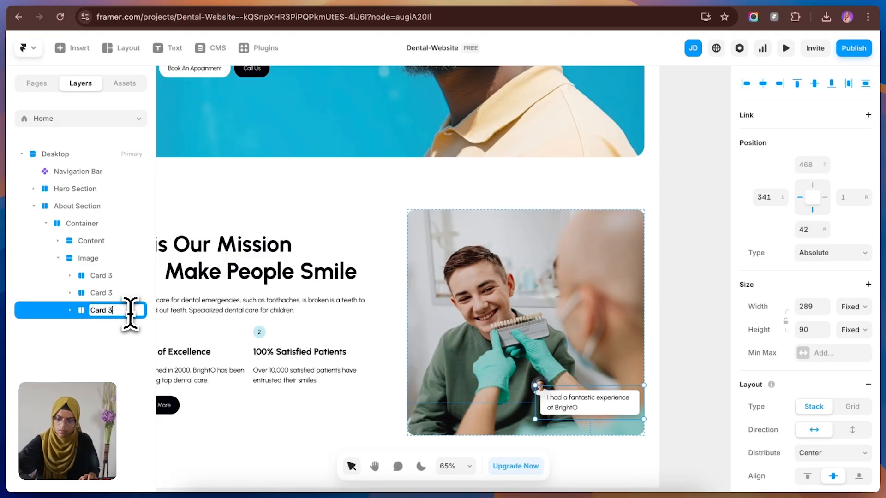
{"action": "double_click", "coordinate": [108, 295]}
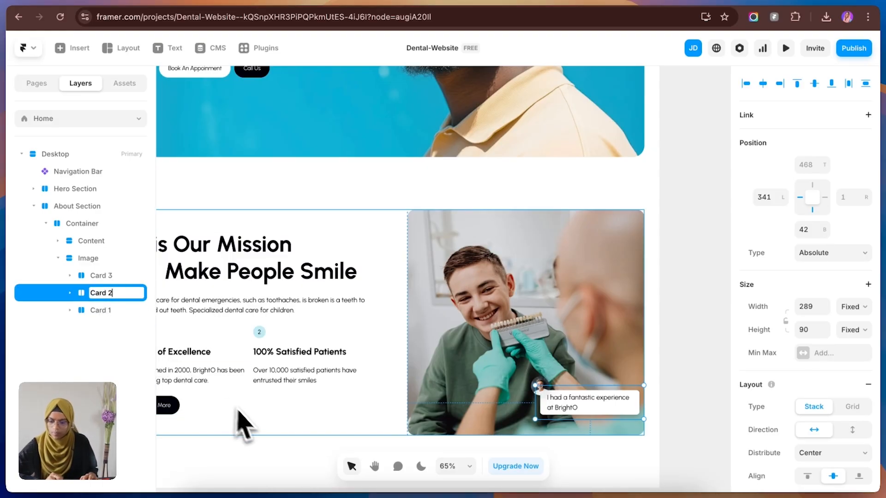
{"action": "left_click", "coordinate": [241, 482]}
Step: Place Card 1 near the photo's upper-left area and Card 2 at its left edge, following the Figma design
{"action": "left_click", "coordinate": [92, 295]}
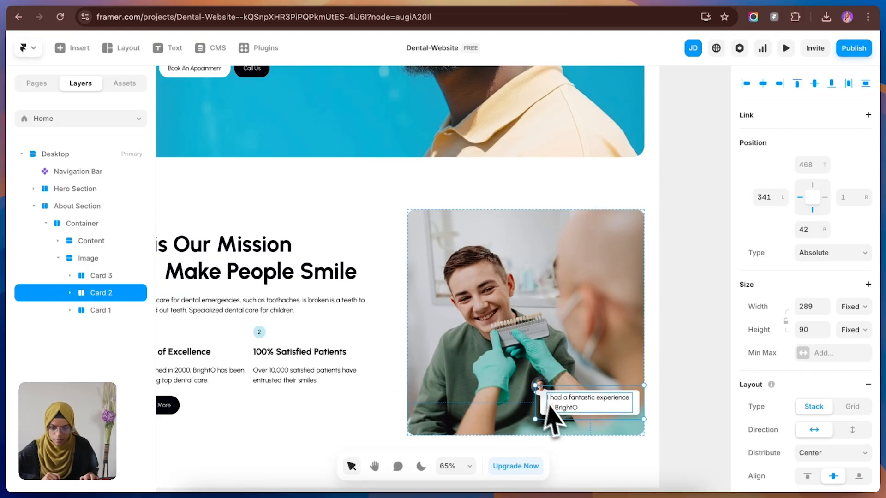
{"action": "left_click_drag", "start_coordinate": [543, 407], "coordinate": [511, 244]}
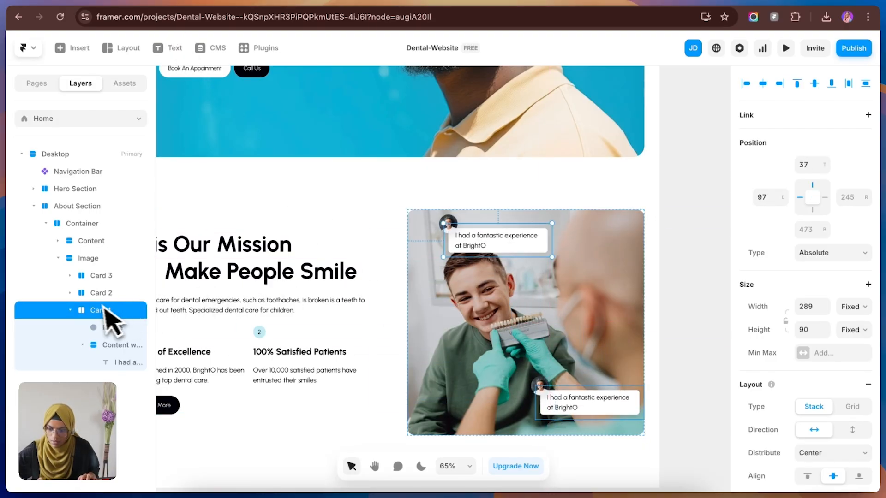
{"action": "left_click", "coordinate": [97, 294]}
{"action": "left_click_drag", "start_coordinate": [629, 414], "coordinate": [494, 344]}
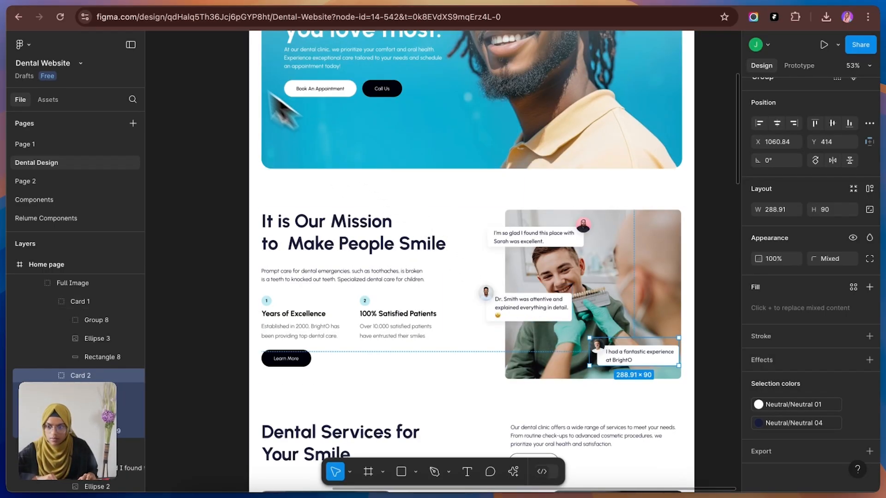
{"action": "left_click", "coordinate": [130, 2]}
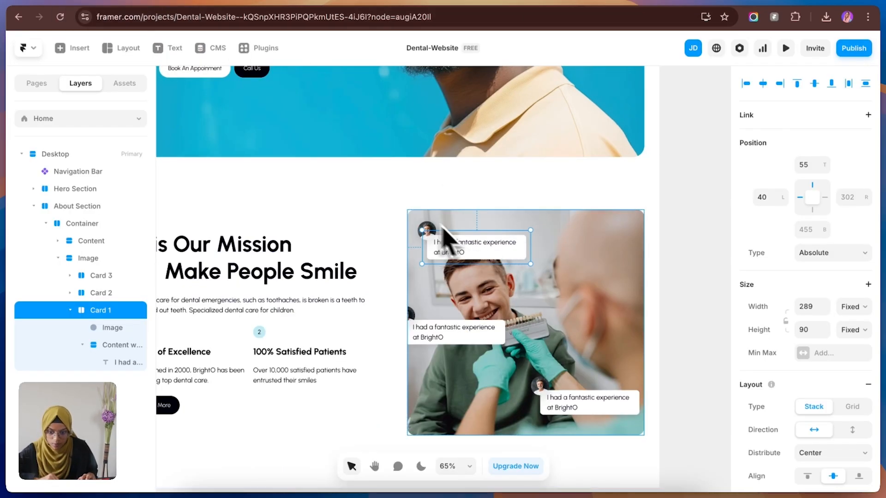
Step: Move Card 1's avatar image to the upper-right corner of its text bubble, about -12 top and -11 right
{"action": "left_click", "coordinate": [143, 329]}
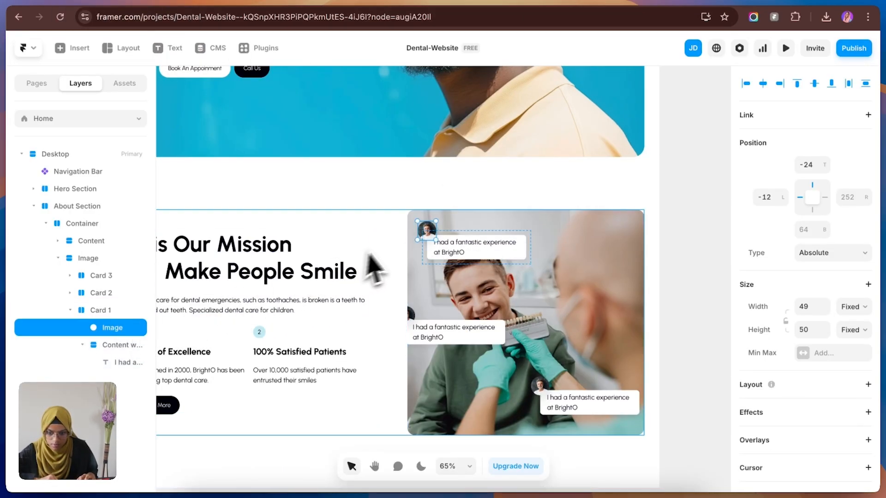
{"action": "left_click_drag", "start_coordinate": [428, 231], "coordinate": [529, 232]}
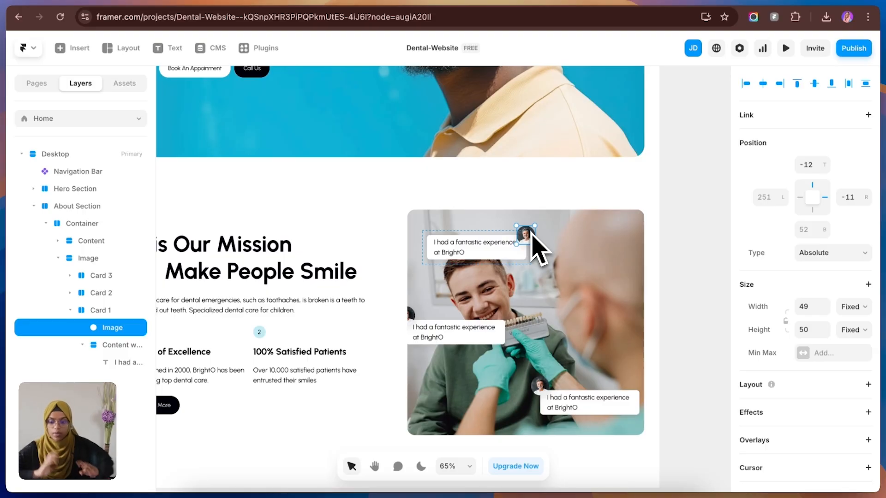
{"action": "left_click", "coordinate": [721, 346]}
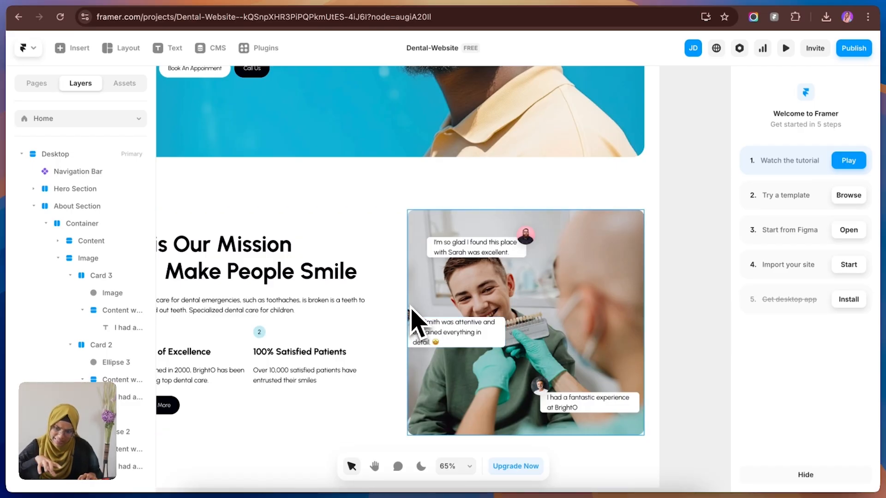
Step: Set the overflow of the About Section's Image frame to Visible
{"action": "left_click", "coordinate": [58, 258]}
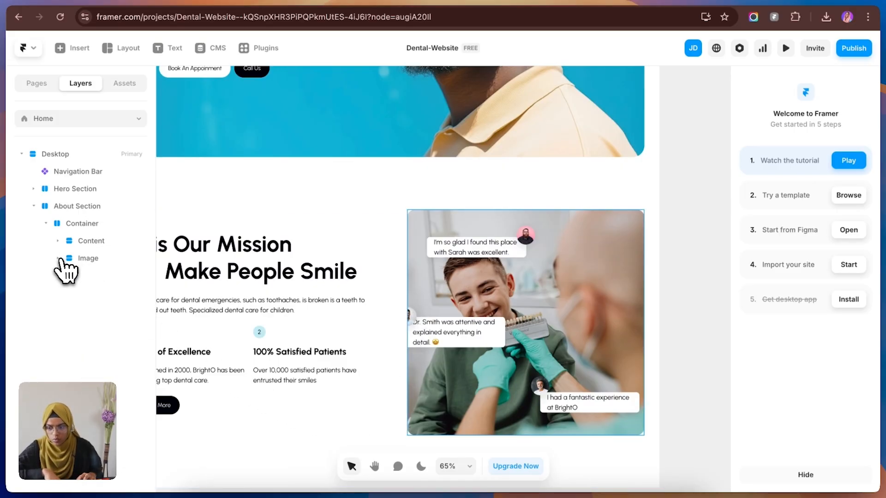
{"action": "left_click", "coordinate": [97, 263]}
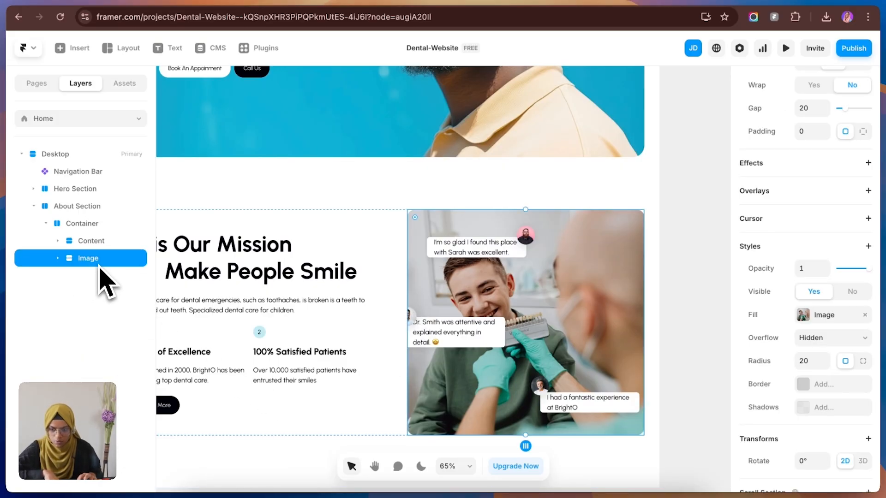
{"action": "left_click", "coordinate": [811, 341]}
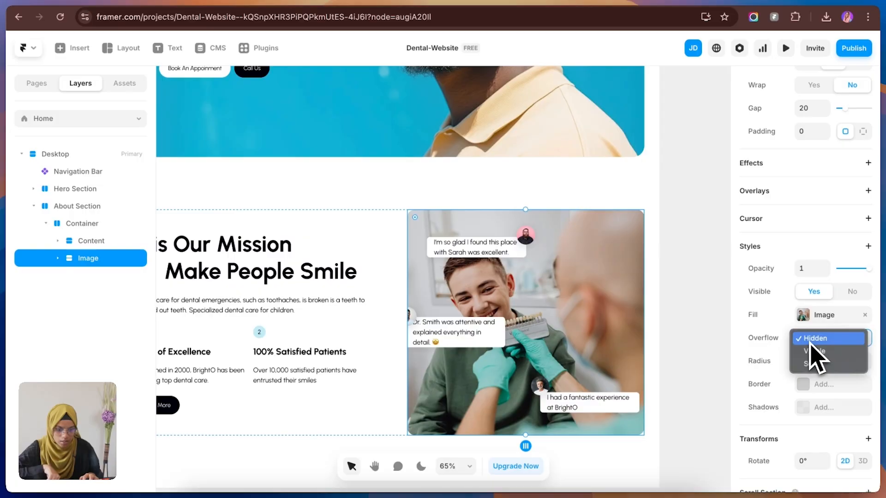
{"action": "left_click", "coordinate": [814, 351]}
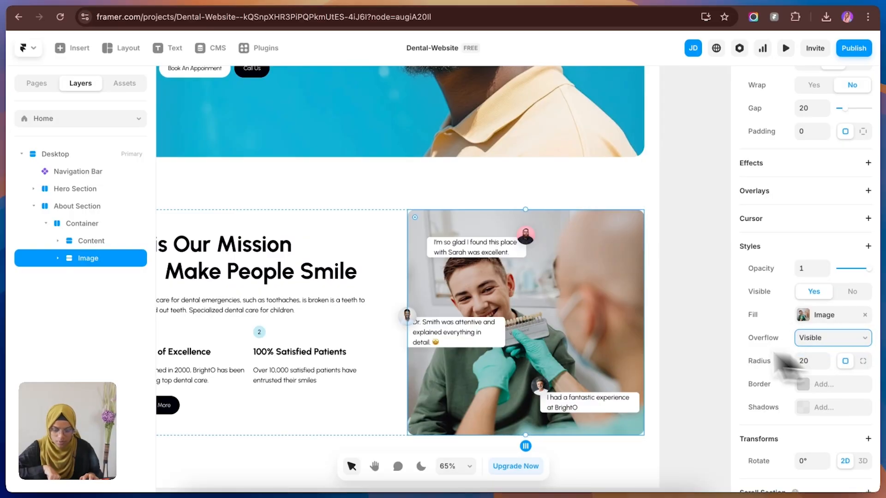
{"action": "left_click", "coordinate": [678, 353]}
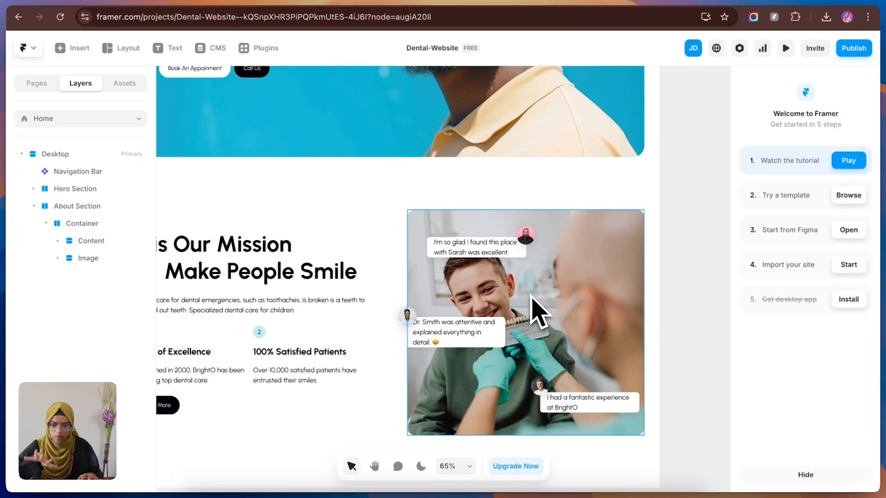
Step: Check the services design in Figma, then duplicate the About Section in Framer and rename the copy Service Section
{"action": "scroll", "coordinate": [526, 343], "scroll_direction": "down", "scroll_amount": 3}
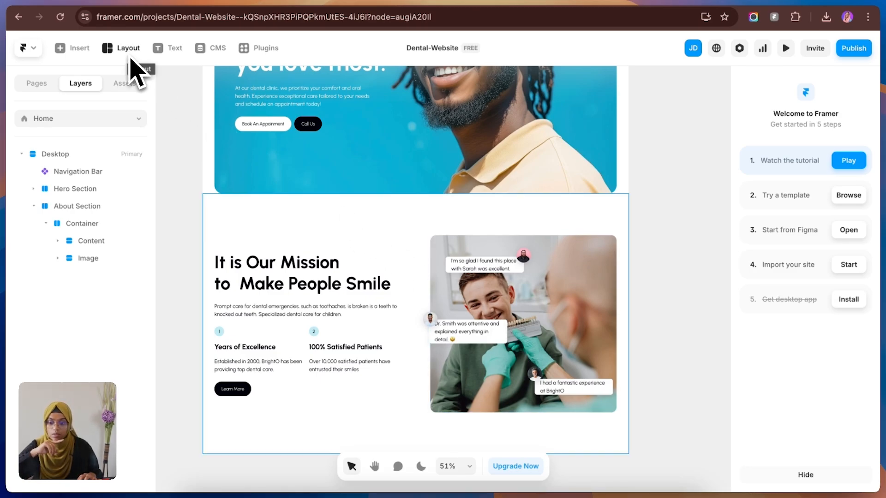
{"action": "left_click", "coordinate": [199, 5]}
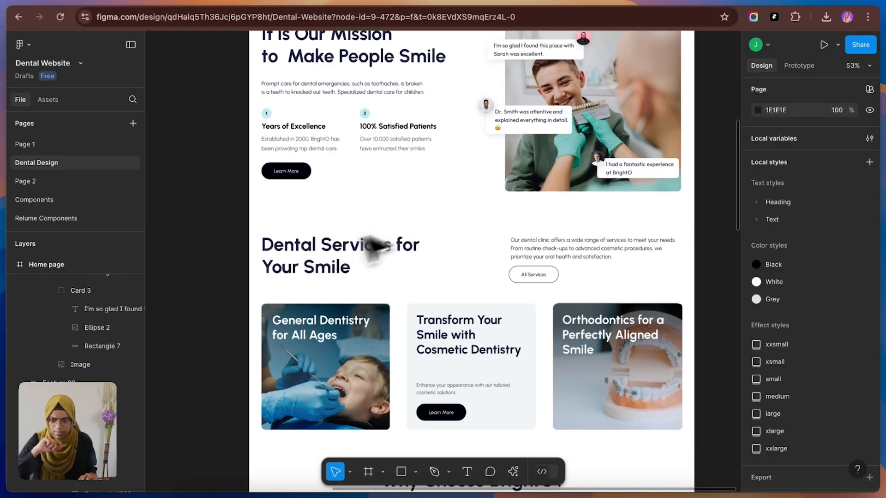
{"action": "left_click", "coordinate": [84, 3]}
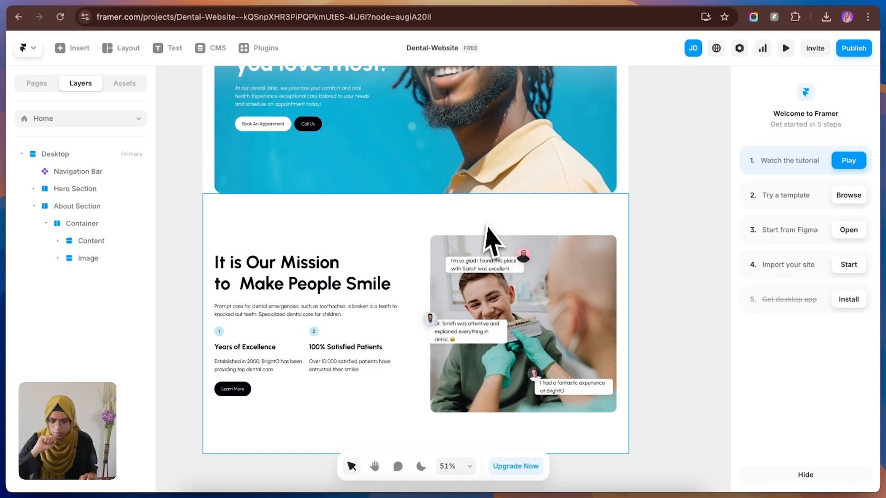
{"action": "left_click", "coordinate": [33, 207]}
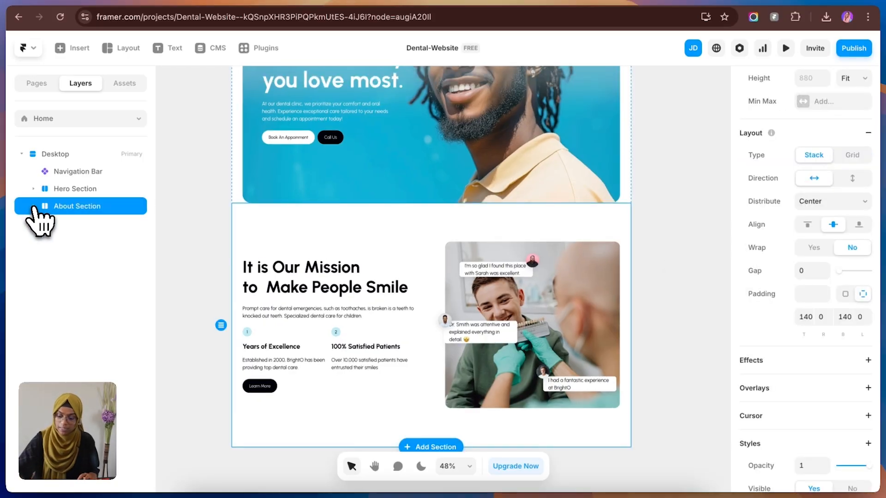
{"action": "key", "text": "super+d"}
{"action": "double_click", "coordinate": [116, 226]}
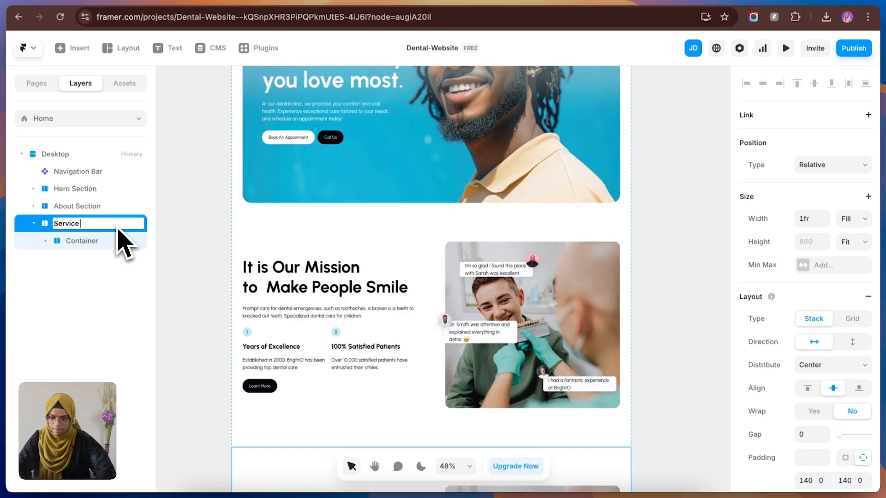
{"action": "type", "text": "Service Section"}
{"action": "key", "text": "Return"}
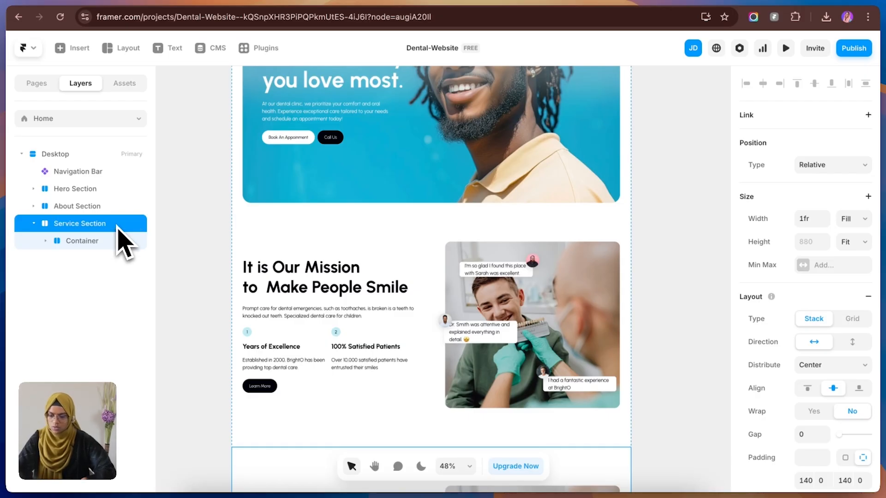
Step: Delete the two-point wrapper and the Image frame with its testimonial cards from the Service Section
{"action": "scroll", "coordinate": [549, 323], "scroll_direction": "down", "scroll_amount": 3}
{"action": "scroll", "coordinate": [530, 309], "scroll_direction": "down", "scroll_amount": 3}
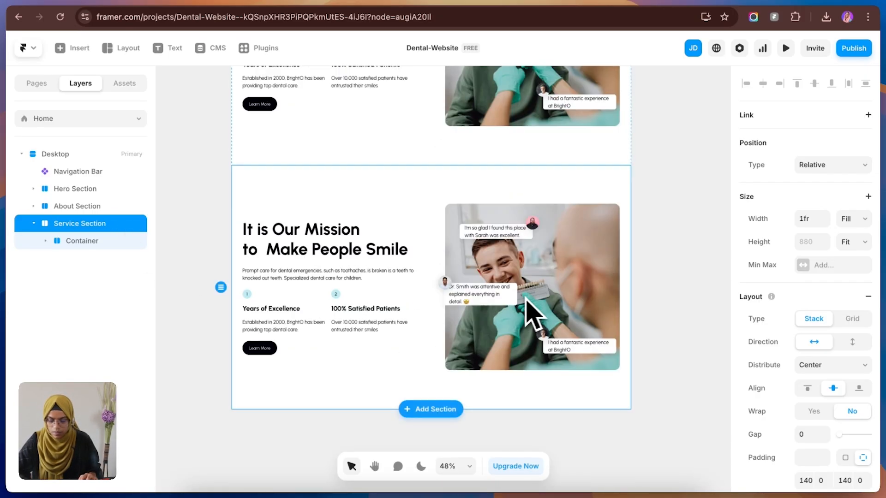
{"action": "left_click", "coordinate": [182, 352]}
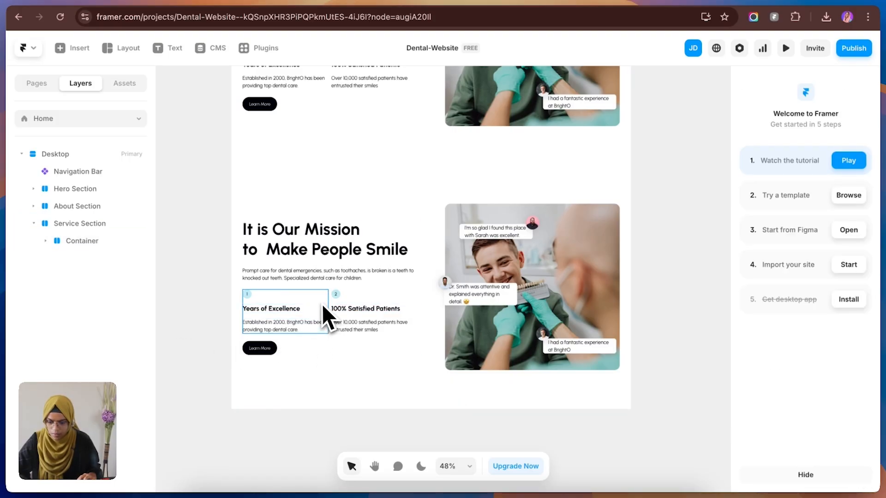
{"action": "left_click", "coordinate": [324, 316]}
{"action": "left_click", "coordinate": [92, 315]}
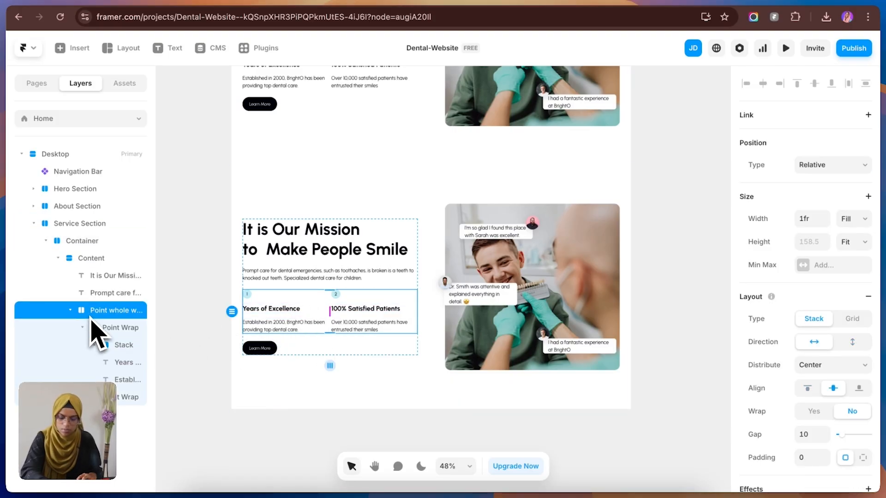
{"action": "key", "text": "BackSpace"}
{"action": "left_click", "coordinate": [498, 291]}
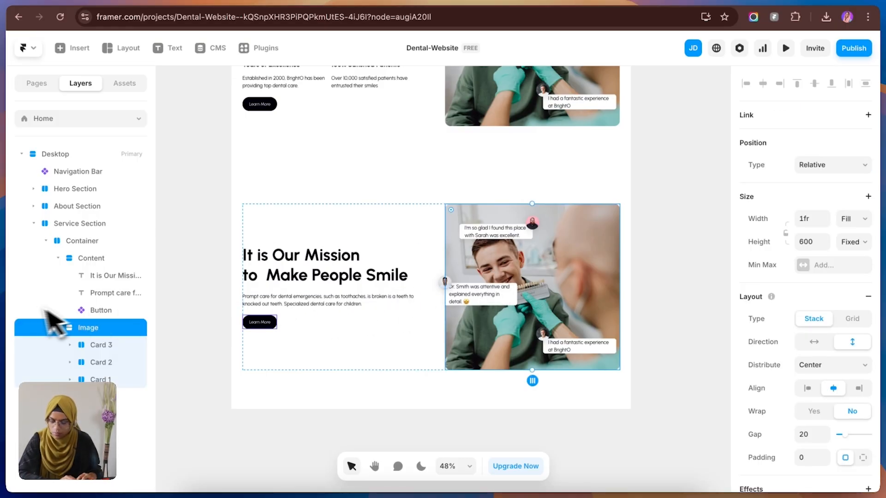
{"action": "key", "text": "BackSpace"}
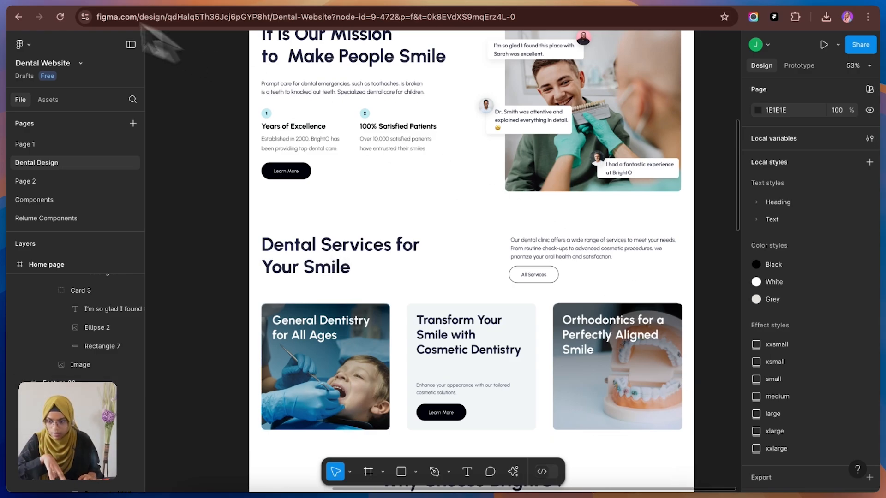
Step: Switch to Framer, wrap the Service Section's paragraph and button together in a vertical stack, and rename that stack
{"action": "left_click", "coordinate": [115, 1]}
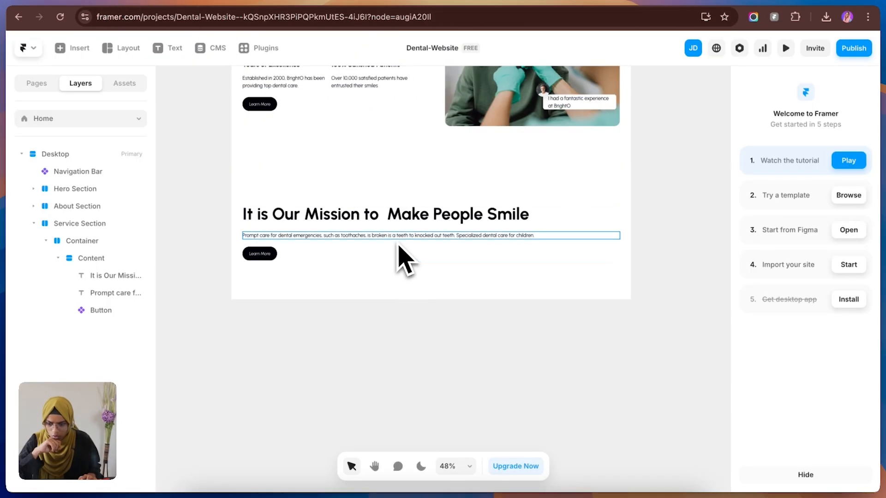
{"action": "left_click", "coordinate": [304, 236]}
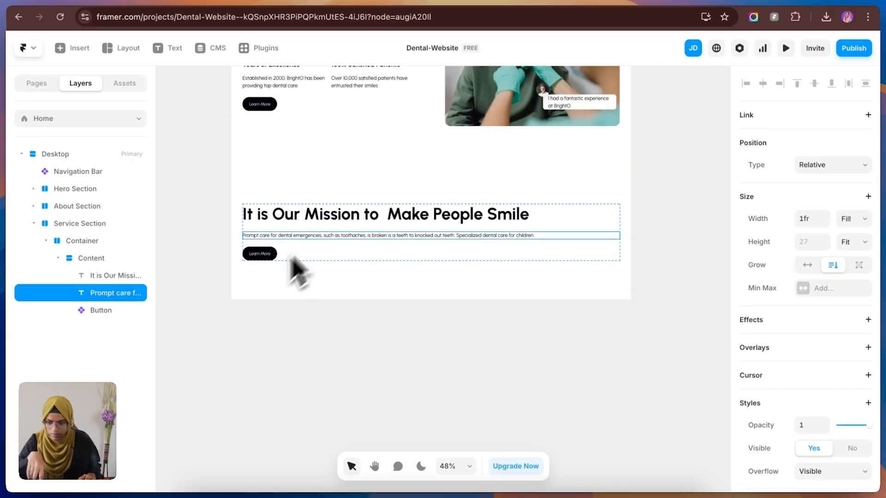
{"action": "left_click", "coordinate": [116, 312], "text": "shift"}
{"action": "right_click", "coordinate": [117, 309]}
{"action": "left_click", "coordinate": [131, 322]}
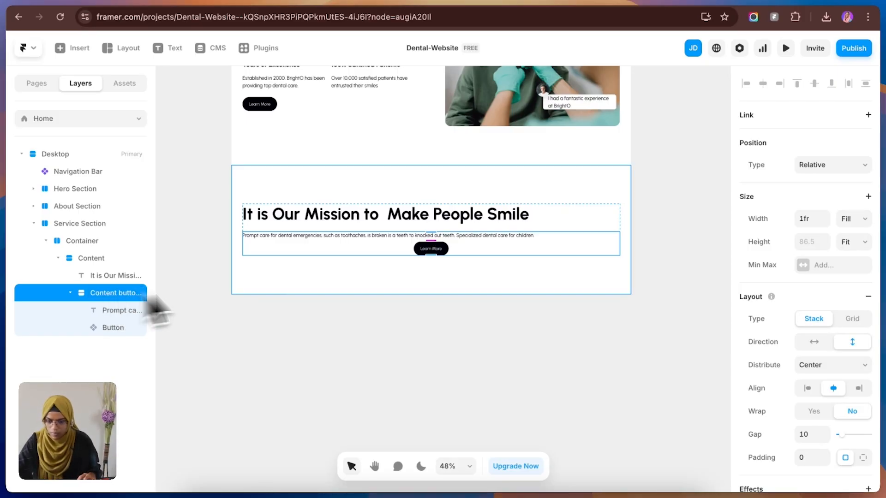
{"action": "left_click", "coordinate": [70, 293]}
Step: Set the direction of the Service Section's Content stack to horizontal, placing the heading beside the paragraph and button
{"action": "left_click", "coordinate": [88, 264]}
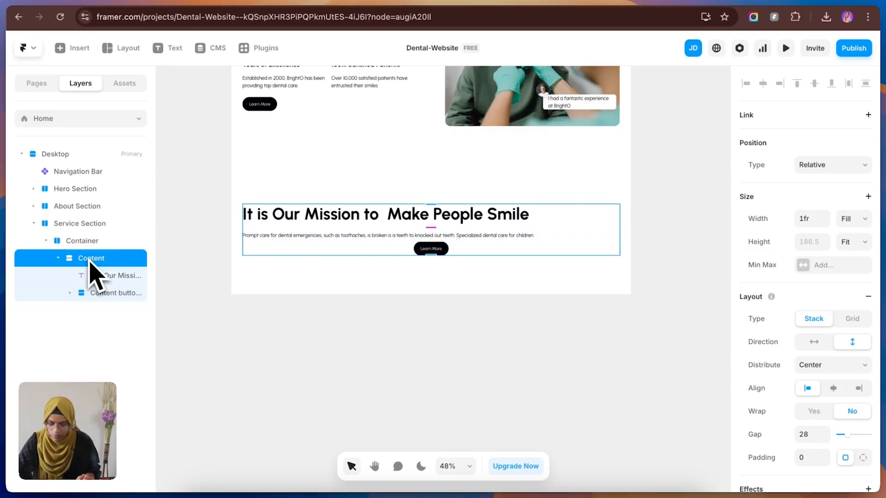
{"action": "left_click", "coordinate": [819, 346]}
{"action": "left_click", "coordinate": [549, 328]}
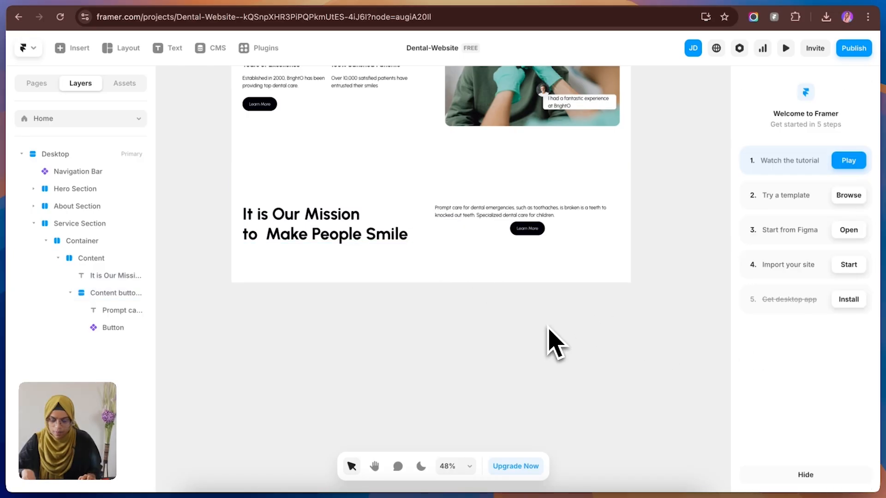
Step: Check the Figma services design, then set the paragraph-and-button stack in Framer to Start distribution, left alignment and a gap of 30
{"action": "left_click", "coordinate": [221, 0]}
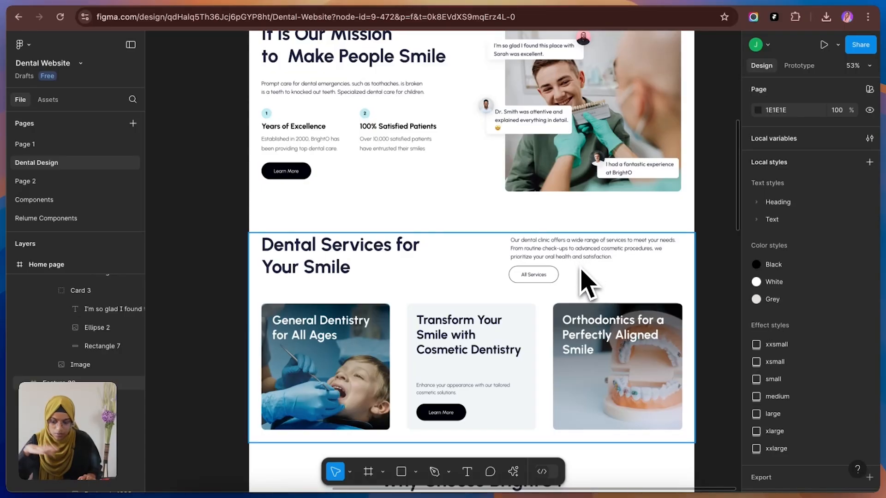
{"action": "left_click", "coordinate": [125, 5]}
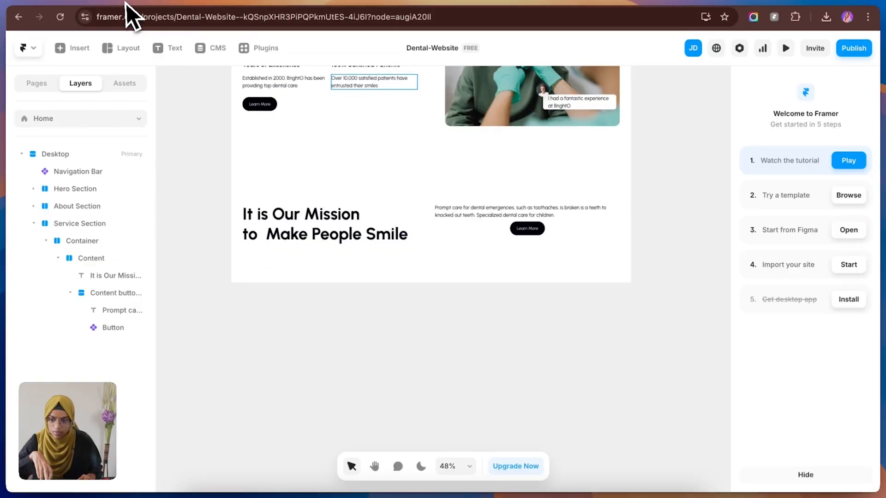
{"action": "left_click", "coordinate": [520, 232]}
{"action": "left_click", "coordinate": [803, 369]}
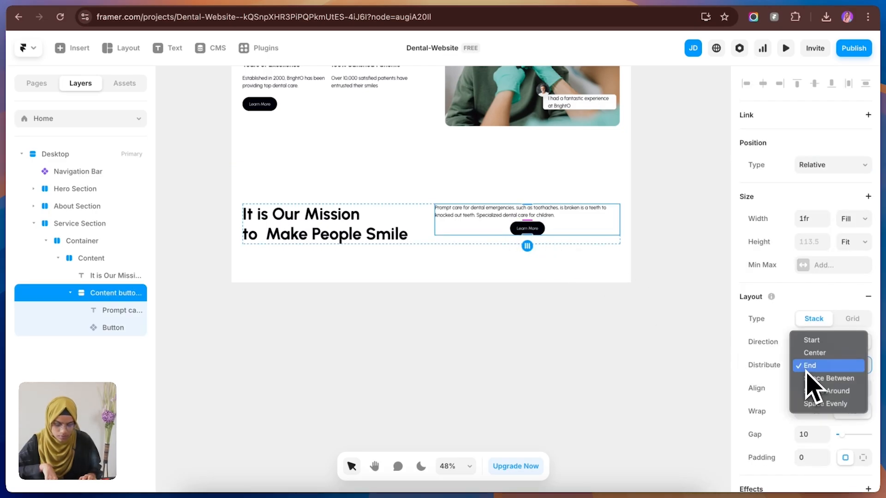
{"action": "left_click", "coordinate": [809, 354]}
{"action": "left_click", "coordinate": [811, 368]}
{"action": "left_click", "coordinate": [811, 353]}
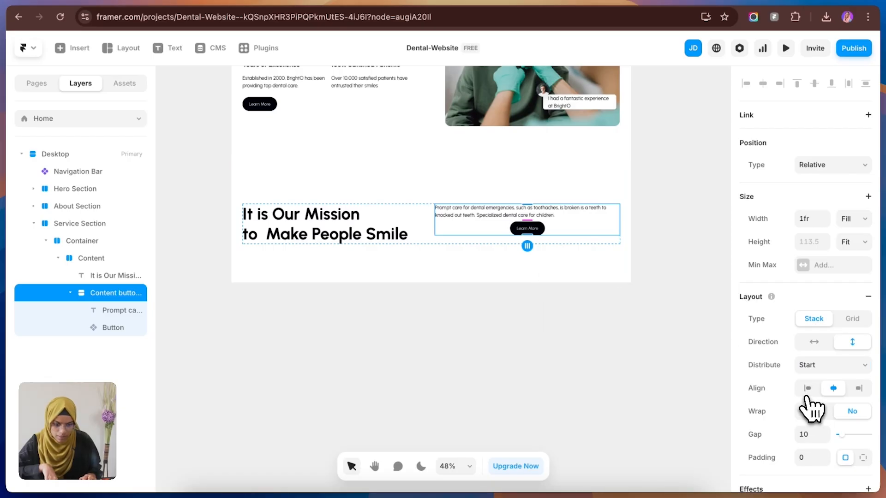
{"action": "left_click", "coordinate": [807, 389]}
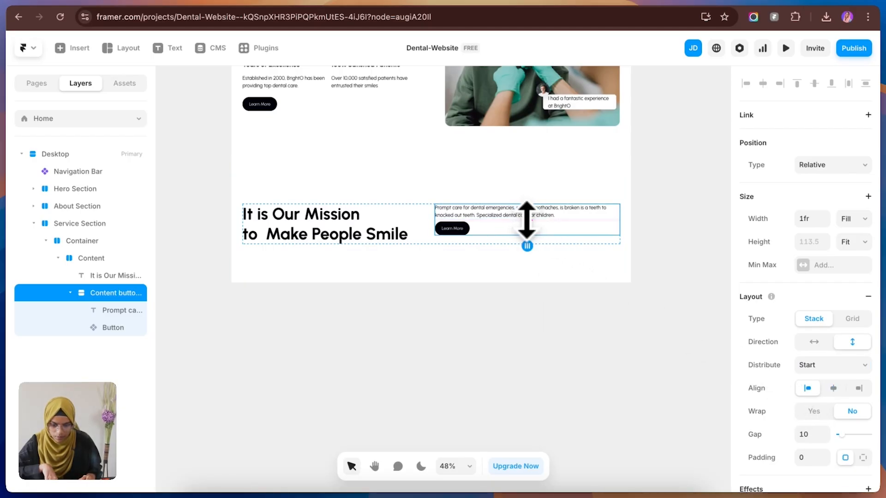
{"action": "left_click_drag", "start_coordinate": [526, 219], "coordinate": [526, 224]}
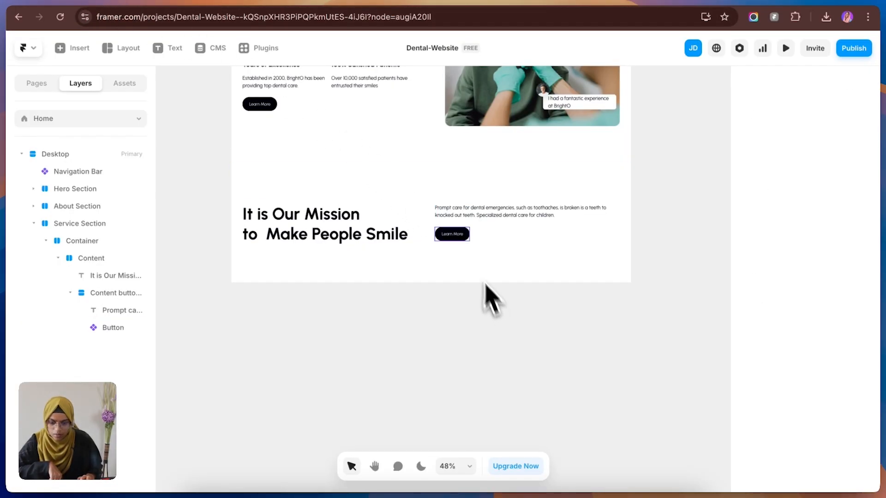
Step: Open the Button component and add a new variant based on Secondary, named Tertiary
{"action": "left_click", "coordinate": [467, 240]}
{"action": "double_click", "coordinate": [463, 240]}
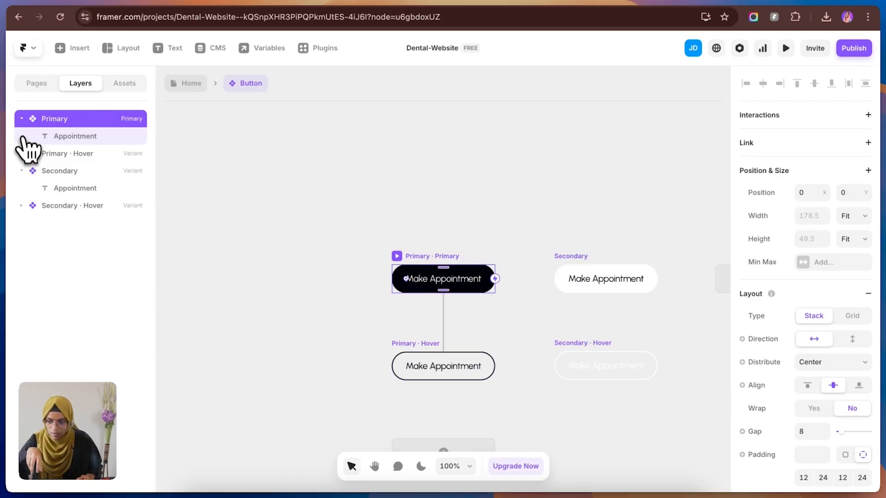
{"action": "left_click", "coordinate": [21, 119]}
{"action": "left_click", "coordinate": [430, 196]}
{"action": "scroll", "coordinate": [619, 241], "scroll_direction": "right", "scroll_amount": 5}
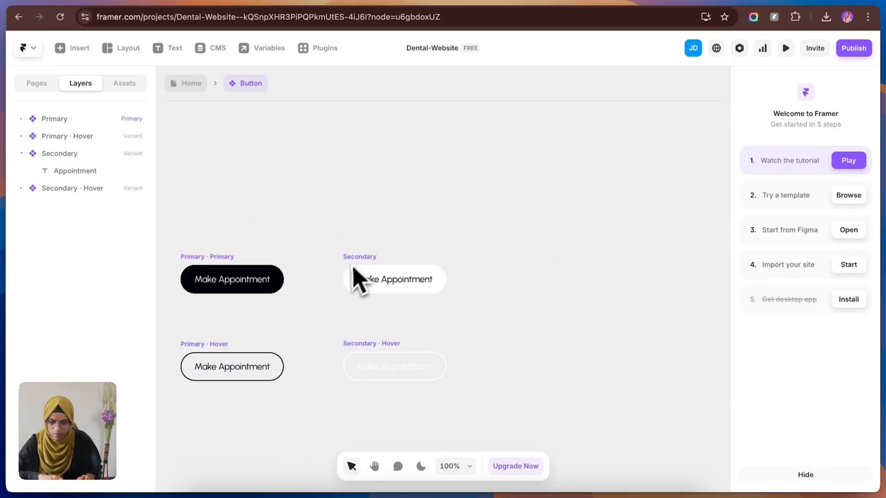
{"action": "left_click", "coordinate": [373, 261]}
{"action": "left_click", "coordinate": [555, 279]}
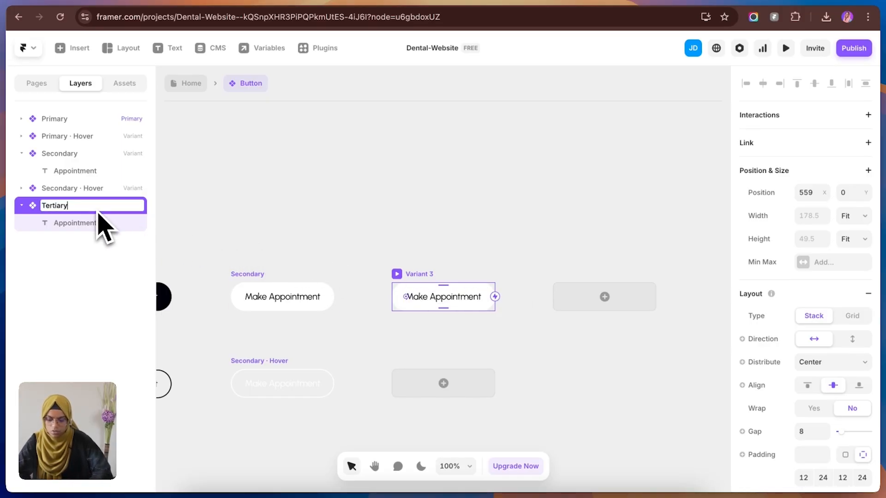
{"action": "key", "text": "Return"}
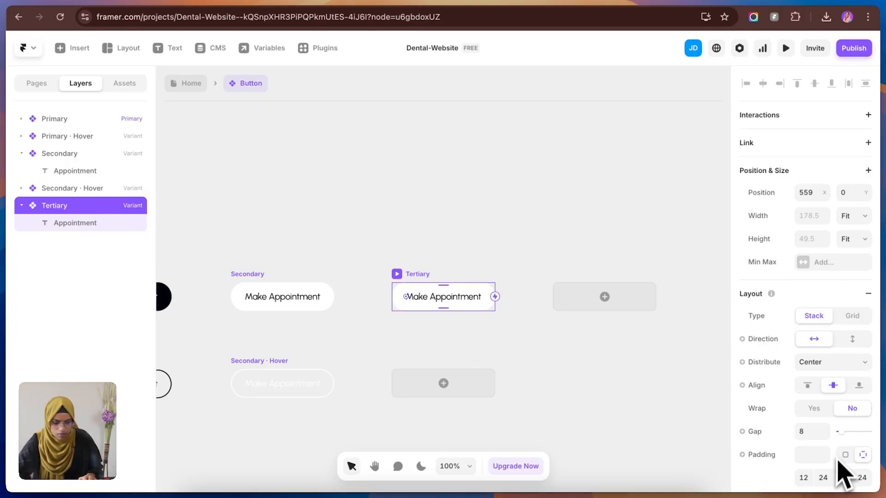
Step: Remove the Tertiary button variant's fill and set its border colour to Black
{"action": "scroll", "coordinate": [839, 461], "scroll_direction": "down", "scroll_amount": 7}
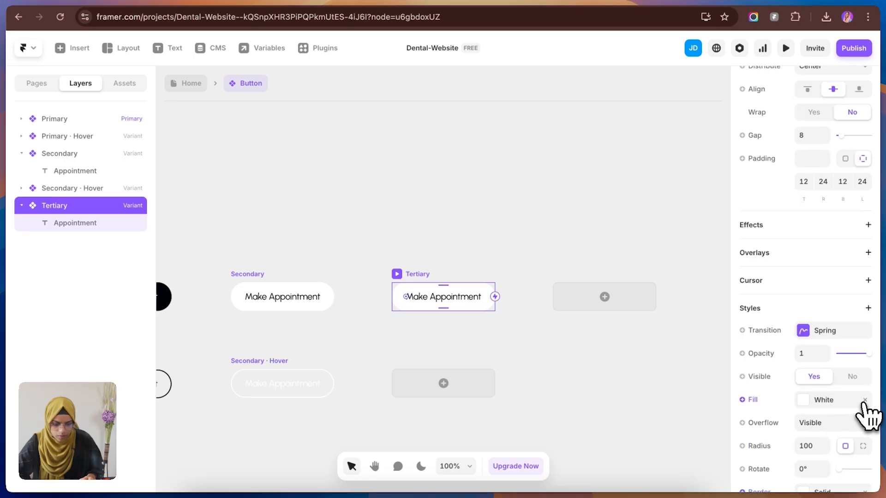
{"action": "left_click", "coordinate": [864, 399]}
{"action": "scroll", "coordinate": [850, 450], "scroll_direction": "down", "scroll_amount": 3}
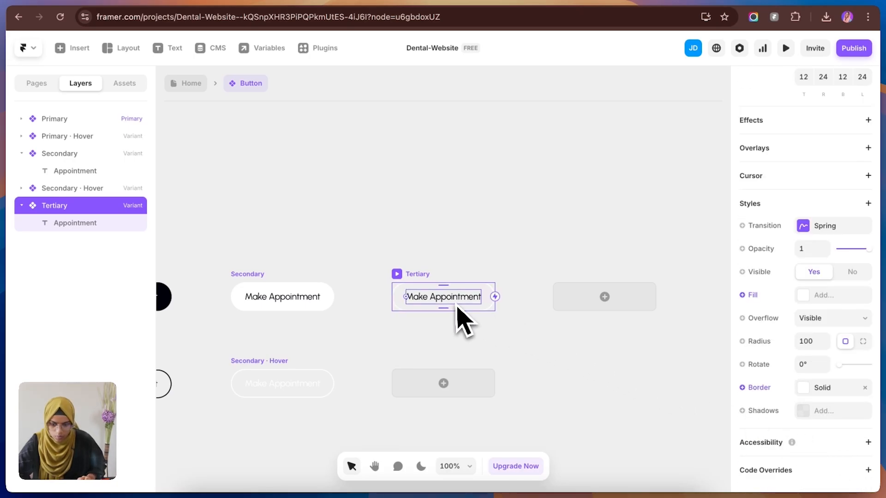
{"action": "left_click", "coordinate": [837, 387]}
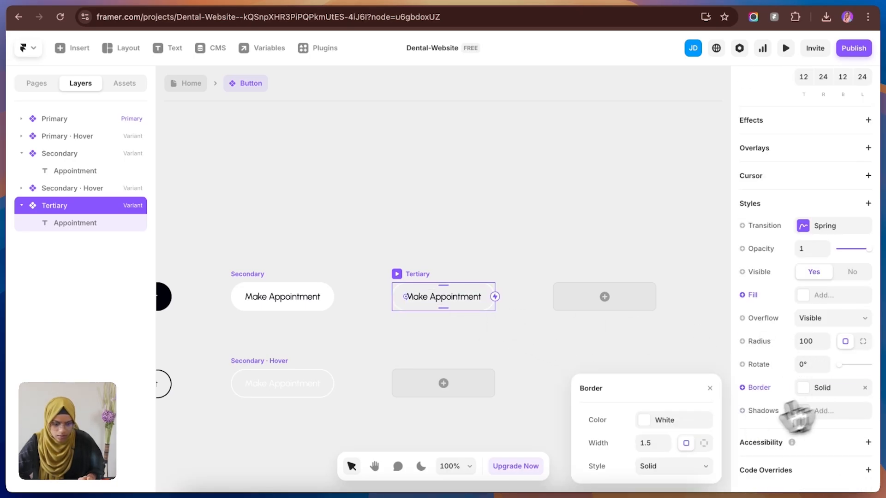
{"action": "left_click", "coordinate": [687, 422]}
{"action": "left_click", "coordinate": [613, 440]}
{"action": "left_click", "coordinate": [493, 256]}
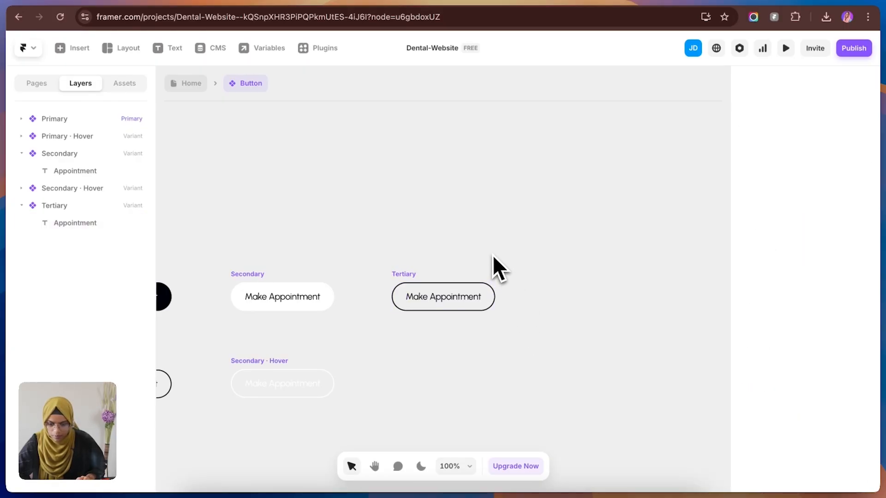
Step: Add a Hover state to the Tertiary variant and set its text colour to White
{"action": "left_click", "coordinate": [414, 284]}
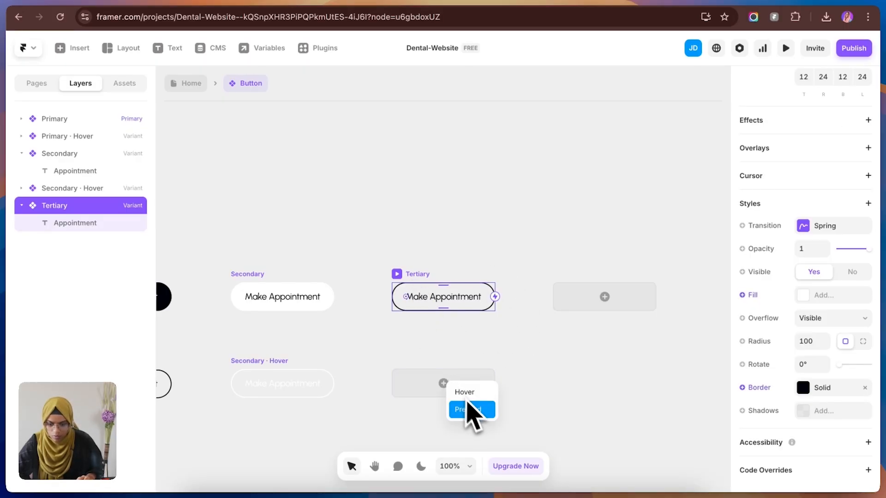
{"action": "left_click", "coordinate": [466, 392]}
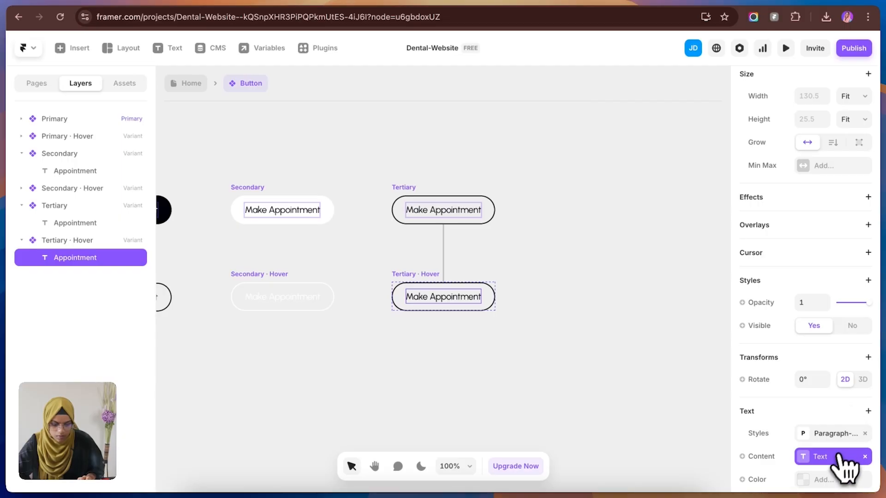
{"action": "left_click", "coordinate": [825, 480]}
{"action": "left_click", "coordinate": [612, 405]}
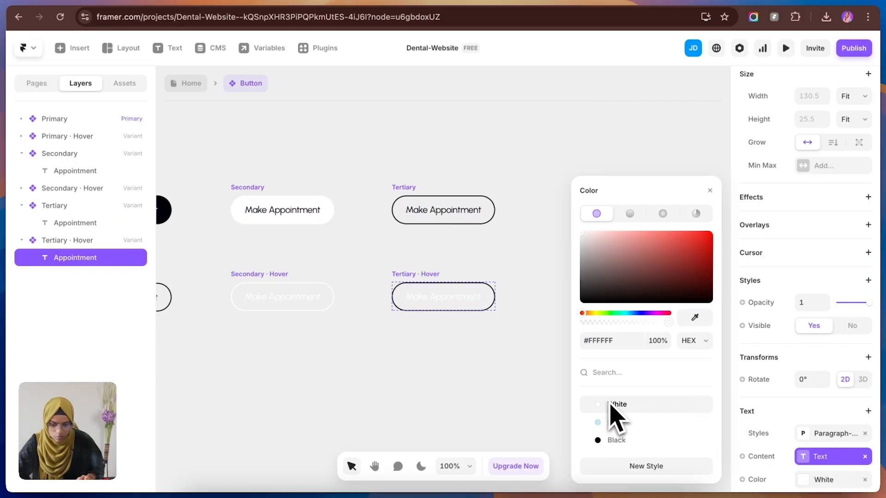
Step: Give the Tertiary Hover variant a Black fill
{"action": "left_click", "coordinate": [440, 297]}
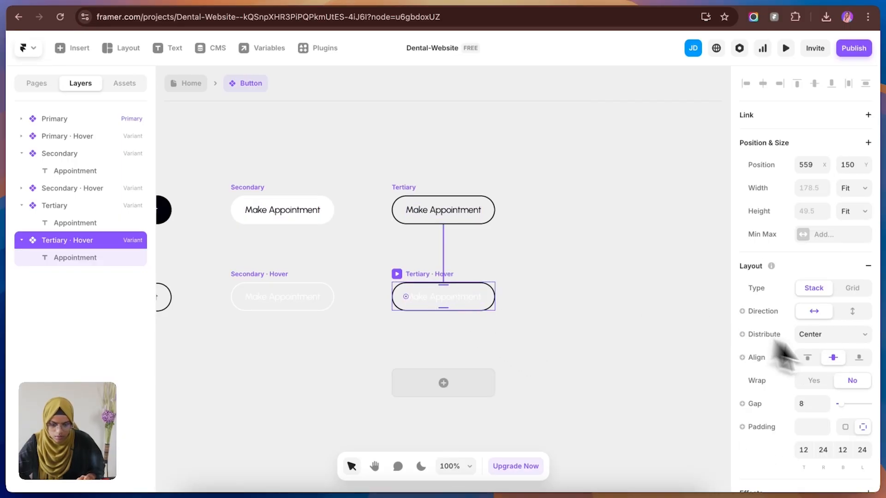
{"action": "scroll", "coordinate": [802, 373], "scroll_direction": "down", "scroll_amount": 5}
{"action": "left_click", "coordinate": [825, 460]}
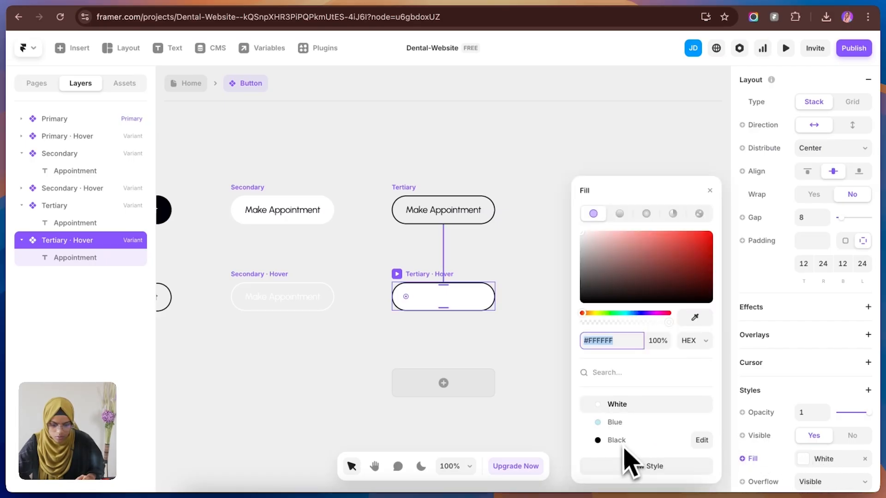
{"action": "left_click", "coordinate": [607, 438]}
{"action": "left_click", "coordinate": [507, 348]}
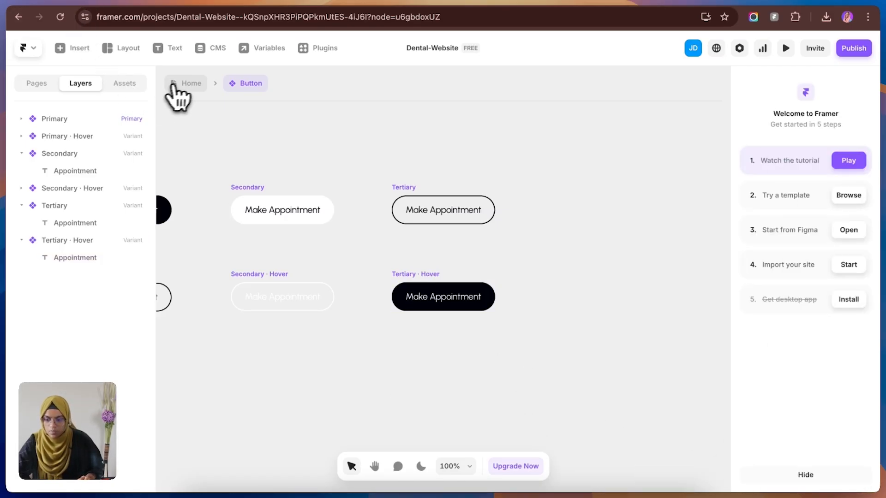
Step: Return to the Home page, apply the Tertiary variant to the Service Section's button, and replace the section's texts with the Figma dental services copy
{"action": "left_click", "coordinate": [185, 85]}
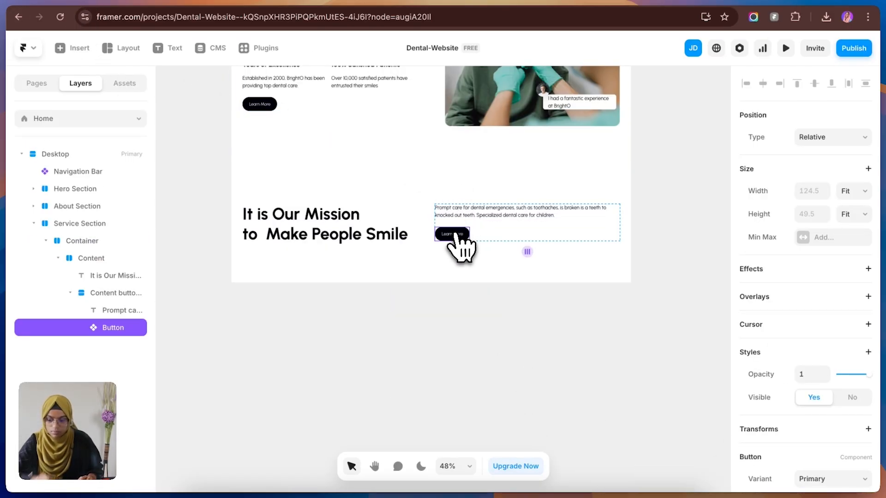
{"action": "left_click", "coordinate": [828, 479]}
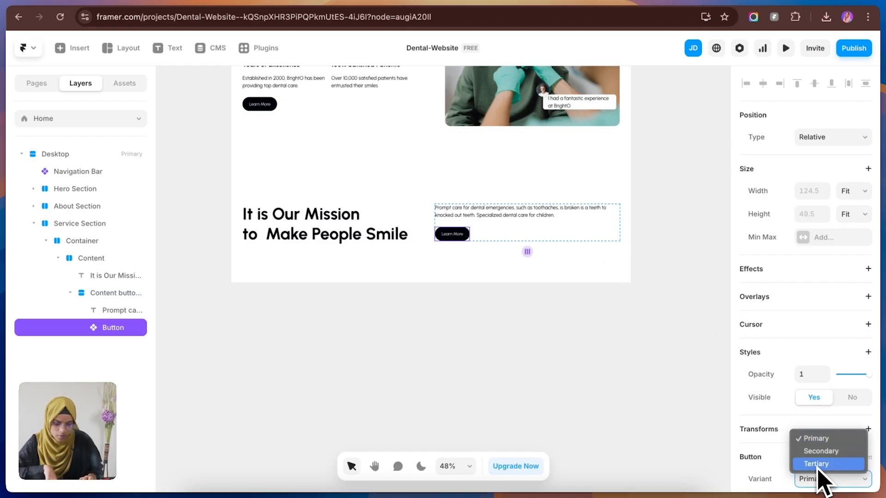
{"action": "left_click", "coordinate": [815, 464]}
{"action": "left_click", "coordinate": [629, 364]}
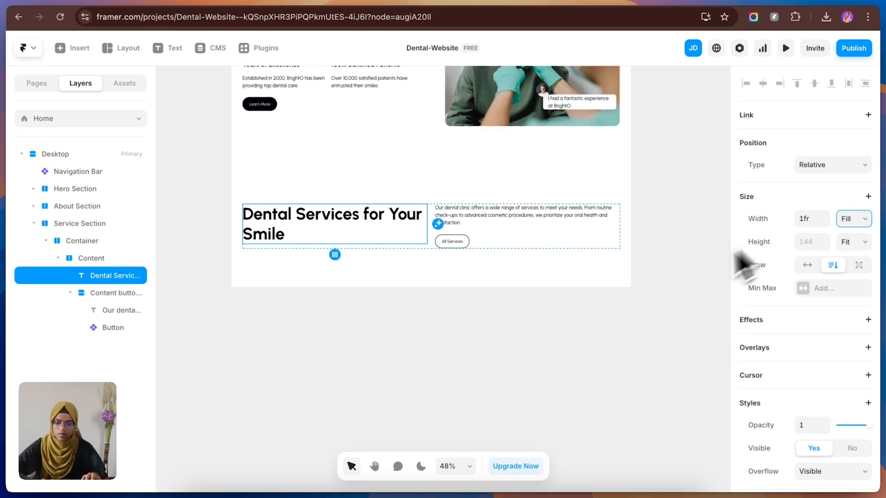
{"action": "left_click", "coordinate": [574, 326]}
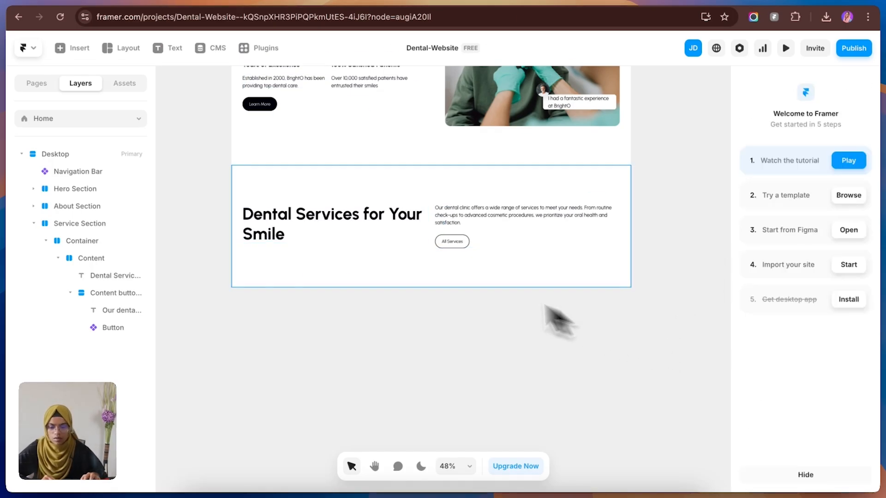
Step: Try widening the gap of the Service Section's Content stack to about 199
{"action": "left_click", "coordinate": [423, 245]}
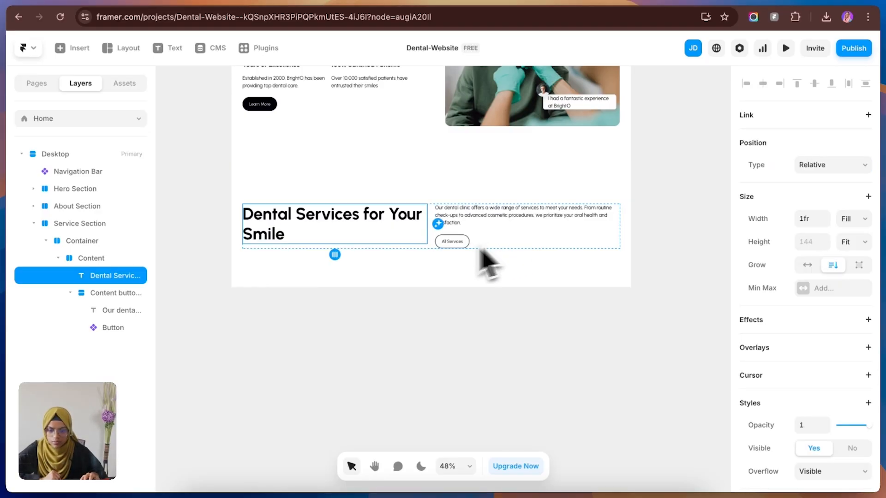
{"action": "left_click", "coordinate": [96, 261]}
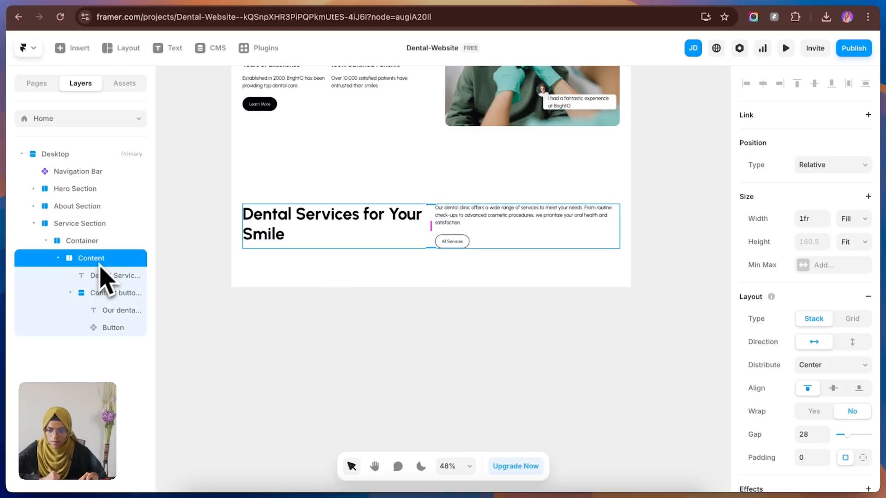
{"action": "left_click_drag", "start_coordinate": [430, 228], "coordinate": [479, 224]}
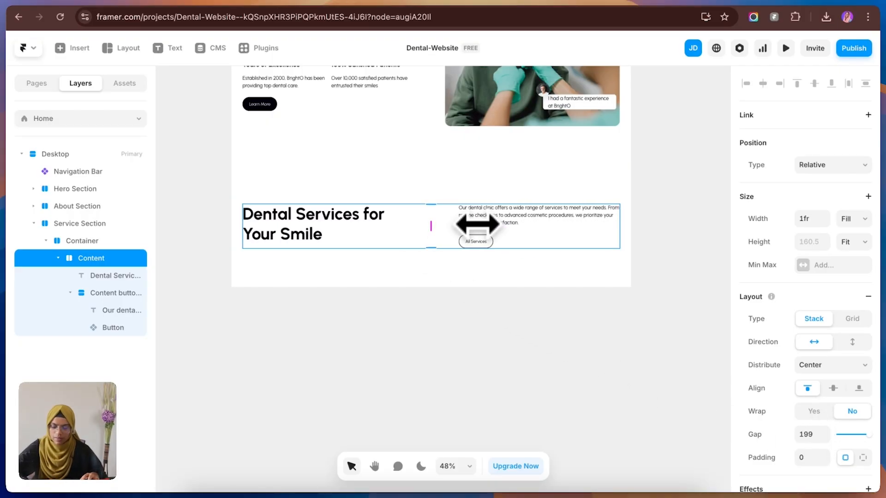
{"action": "key", "text": "super+z"}
Step: Change the width sizing of the Service Section's heading and its paragraph-and-button stack so both become narrower
{"action": "left_click", "coordinate": [407, 320]}
{"action": "left_click", "coordinate": [363, 238]}
{"action": "left_click", "coordinate": [853, 220]}
{"action": "key", "text": "Up"}
{"action": "left_click", "coordinate": [482, 237]}
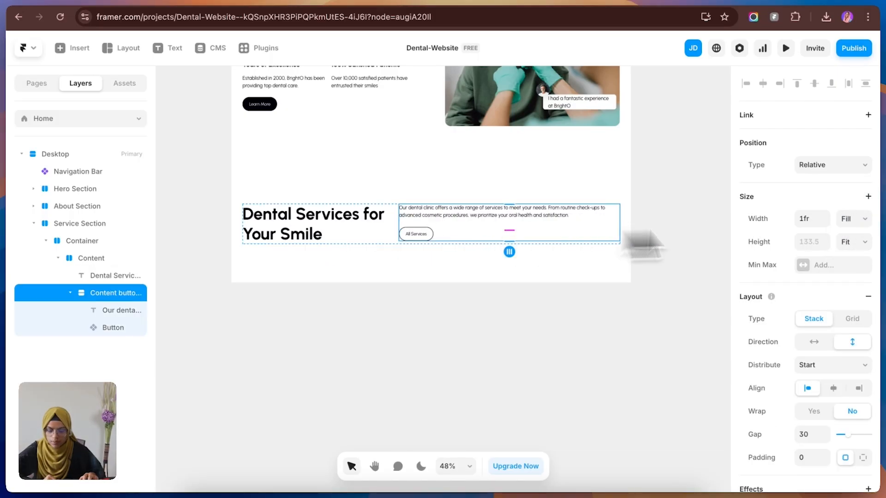
{"action": "left_click", "coordinate": [852, 220]}
{"action": "left_click", "coordinate": [846, 193]}
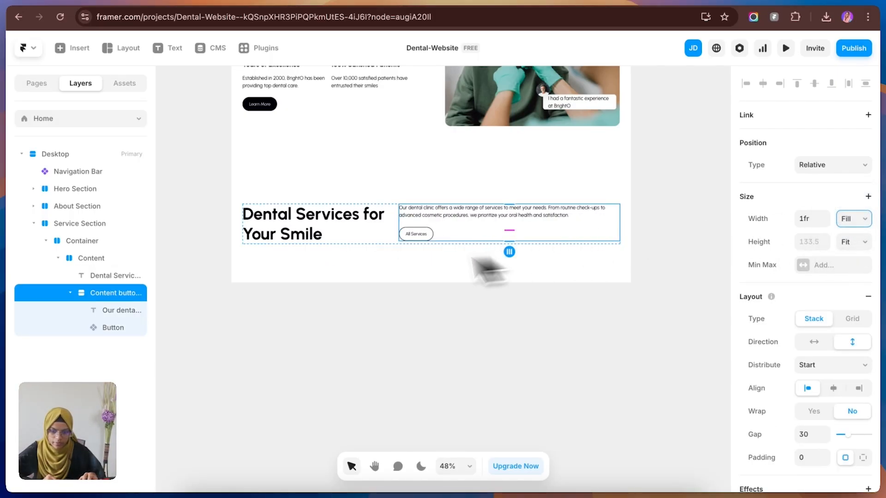
Step: Set the distribution of the Service Section's Content stack to Space Between
{"action": "left_click", "coordinate": [610, 232]}
{"action": "left_click", "coordinate": [829, 366]}
{"action": "left_click", "coordinate": [833, 392]}
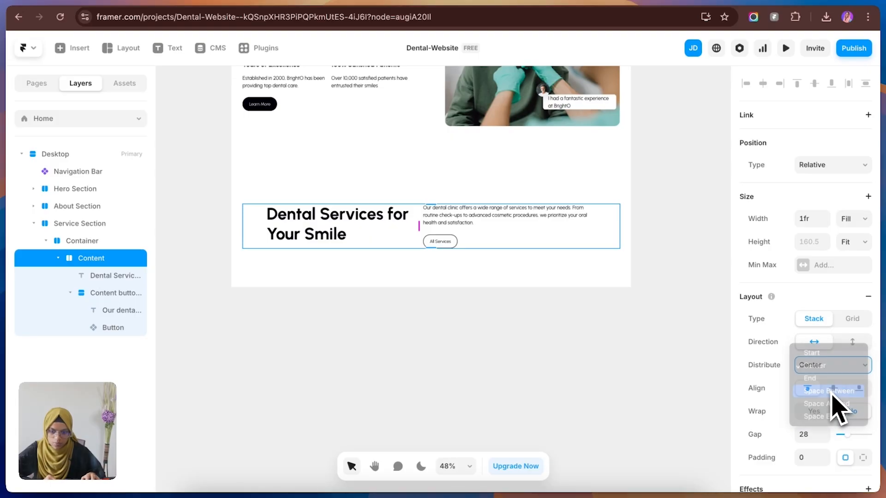
Step: Draw a frame about 1318 × 544 inside the Service Section's Container, below the Content stack, and make the Container's layout direction vertical
{"action": "left_click", "coordinate": [580, 326]}
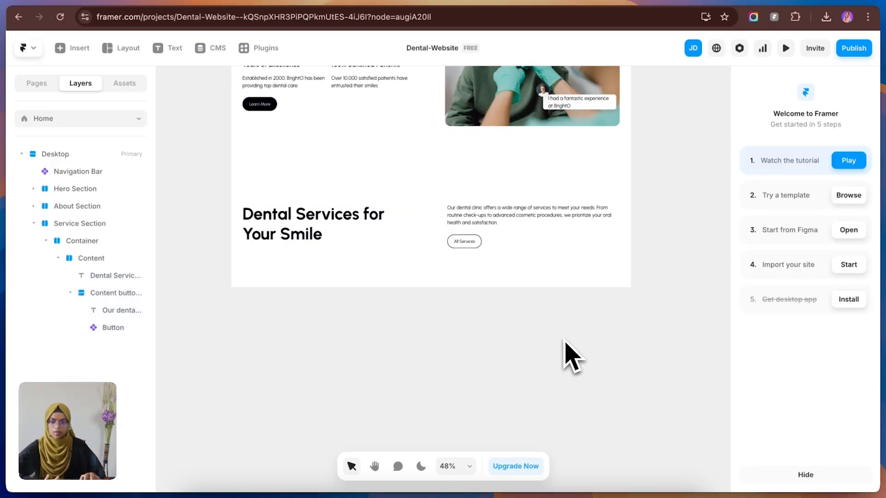
{"action": "left_click", "coordinate": [107, 1]}
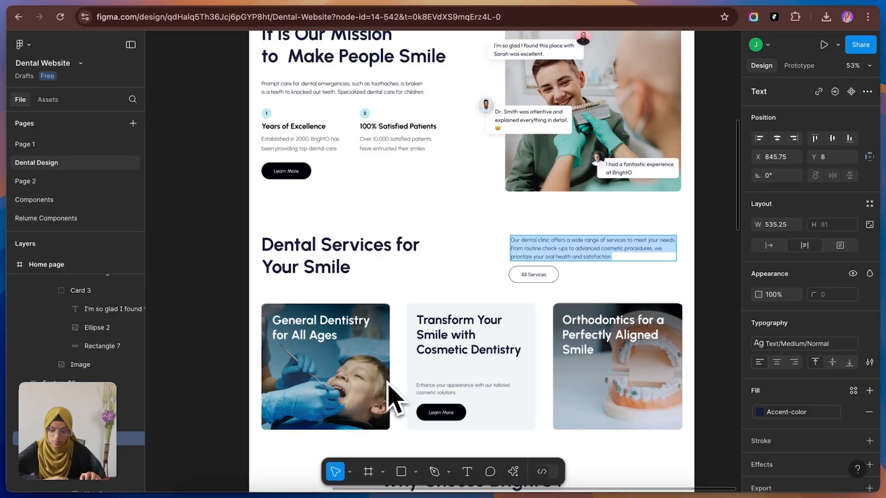
{"action": "left_click", "coordinate": [258, 1]}
{"action": "key", "text": "f"}
{"action": "left_click_drag", "start_coordinate": [247, 259], "coordinate": [612, 409]}
{"action": "left_click_drag", "start_coordinate": [69, 278], "coordinate": [97, 279]}
{"action": "left_click", "coordinate": [86, 241]}
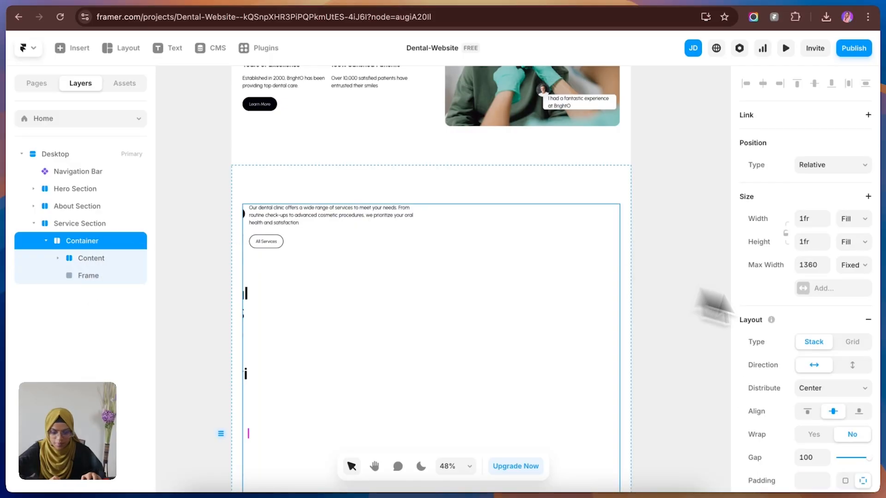
{"action": "left_click", "coordinate": [851, 366]}
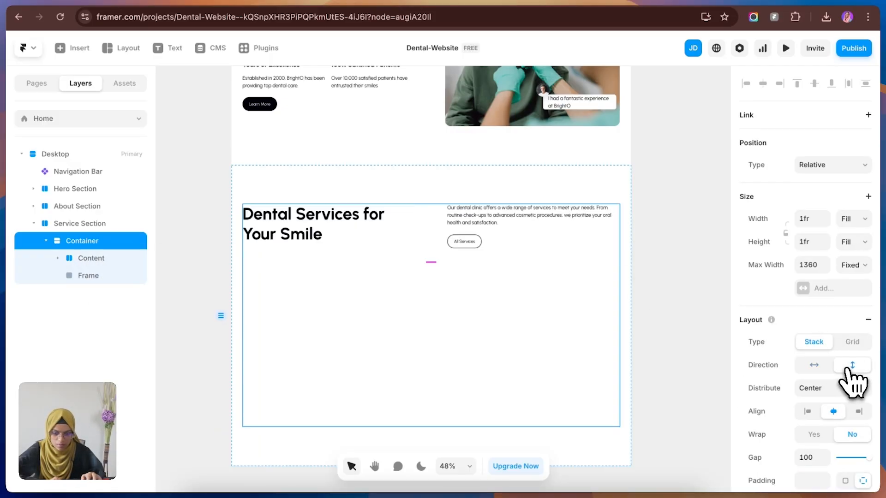
Step: Rename the new frame Services wrap and set its width sizing to Fill
{"action": "double_click", "coordinate": [91, 278]}
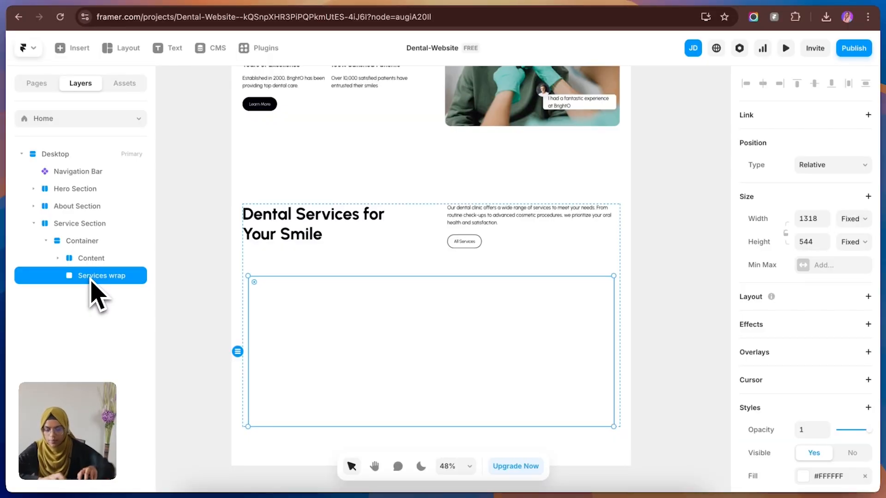
{"action": "left_click", "coordinate": [854, 225]}
{"action": "left_click", "coordinate": [856, 248]}
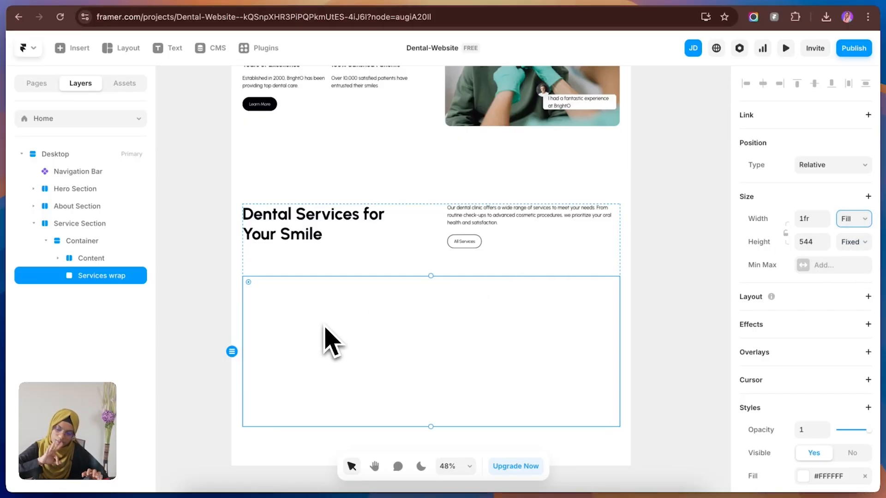
Step: Draw a frame about 403 × 446 inside Services wrap and give Services wrap a Stack layout
{"action": "key", "text": "f"}
{"action": "mouse_move", "coordinate": [248, 288]}
{"action": "left_mouse_down"}
{"action": "mouse_move", "coordinate": [390, 385]}
{"action": "mouse_move", "coordinate": [353, 401]}
{"action": "mouse_move", "coordinate": [361, 412]}
{"action": "left_mouse_up"}
{"action": "left_click", "coordinate": [98, 279]}
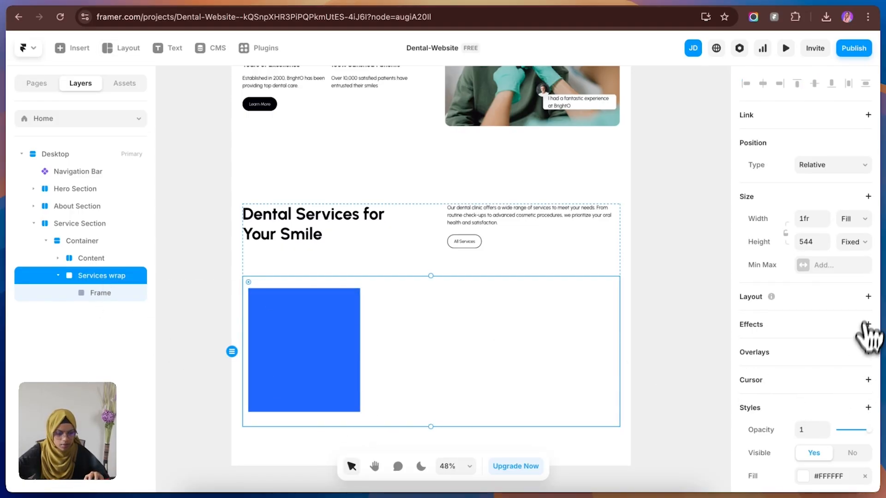
{"action": "left_click", "coordinate": [868, 296]}
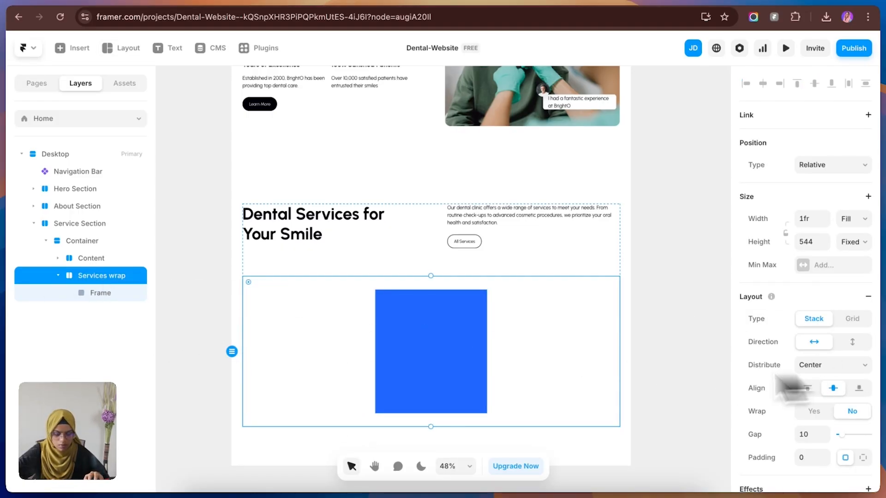
{"action": "left_click", "coordinate": [634, 336]}
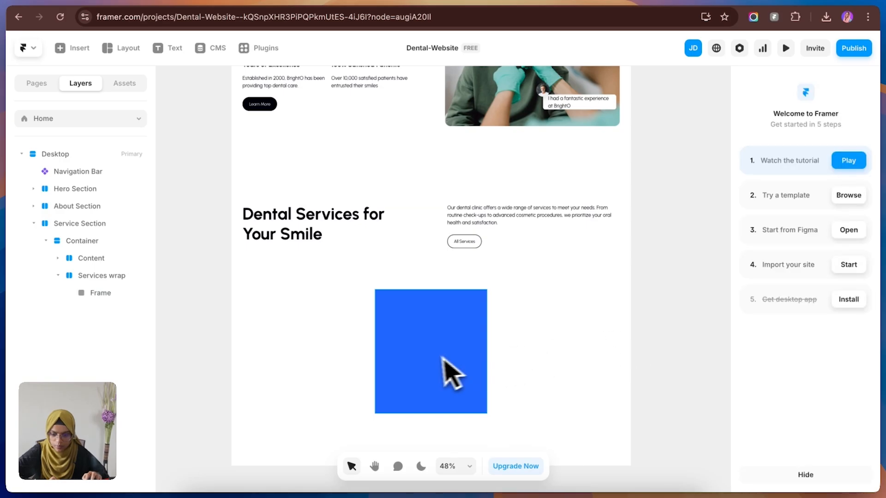
Step: Rename the frame inside Services wrap to Card and set its corner radius to 20
{"action": "left_click", "coordinate": [427, 360]}
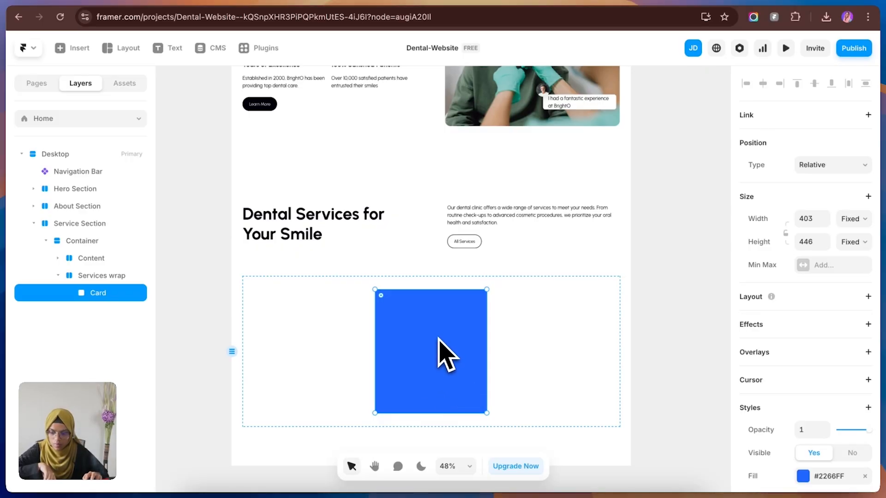
{"action": "scroll", "coordinate": [818, 432], "scroll_direction": "down", "scroll_amount": 3}
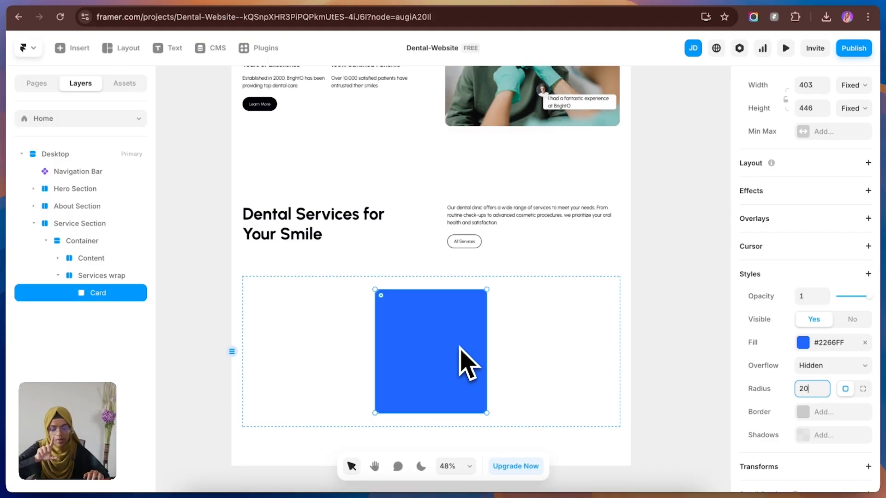
{"action": "left_click", "coordinate": [218, 1]}
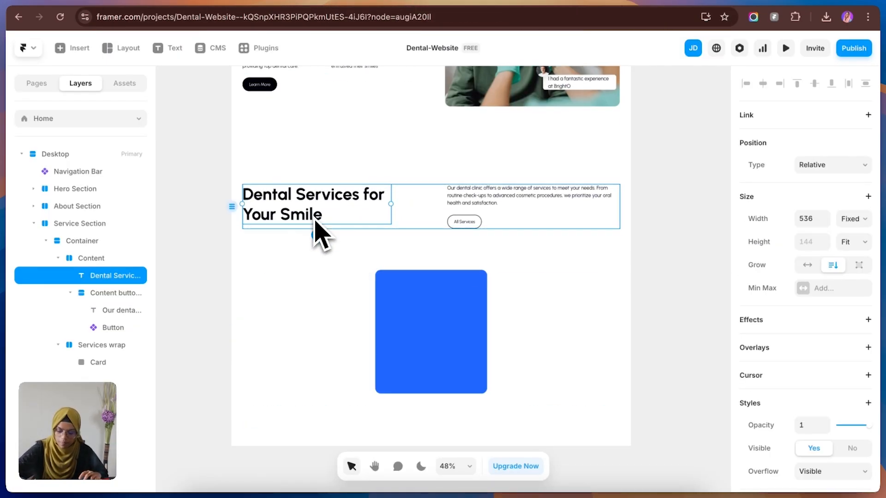
Step: Place a copy of the Dental Services heading inside the Card and give the Card a Stack layout
{"action": "left_click_drag", "start_coordinate": [318, 236], "coordinate": [457, 350]}
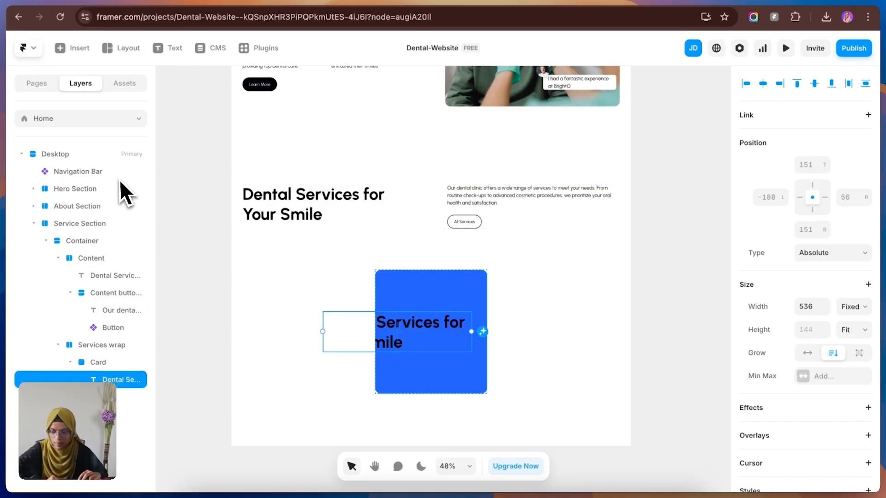
{"action": "left_click", "coordinate": [108, 362]}
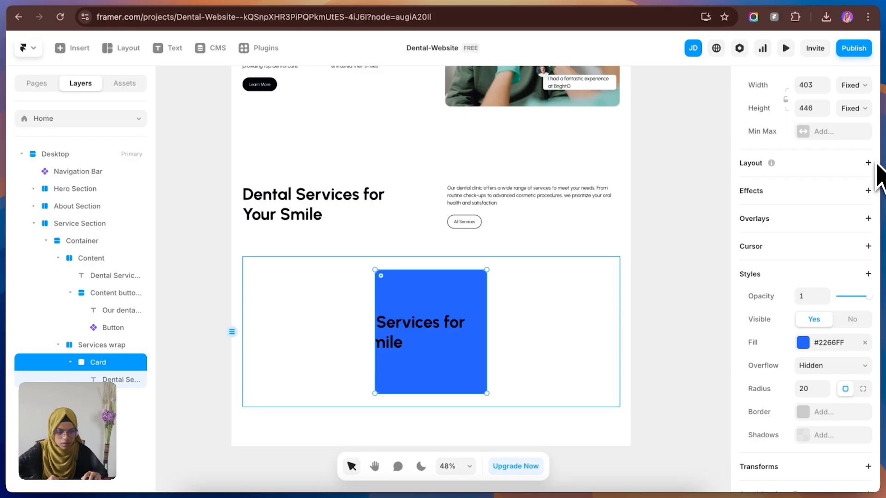
{"action": "left_click", "coordinate": [867, 163]}
Step: Apply the Heading 3 text style to the heading inside the Card
{"action": "left_click", "coordinate": [118, 380]}
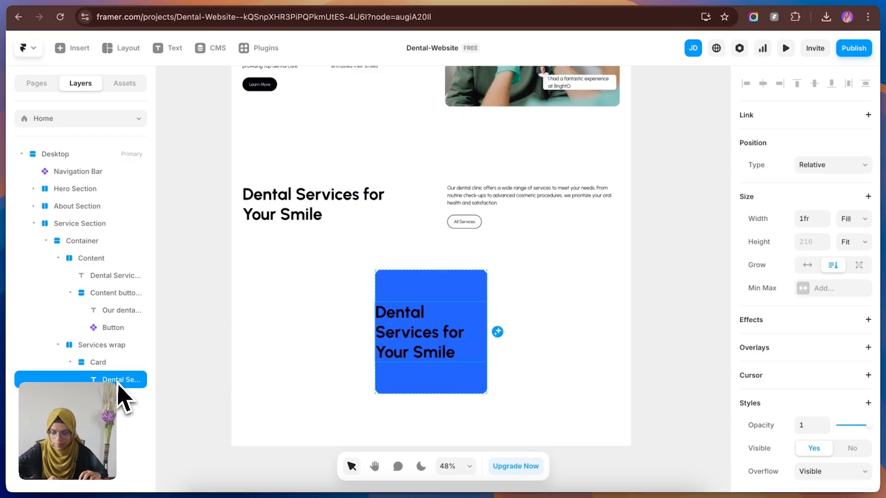
{"action": "scroll", "coordinate": [844, 466], "scroll_direction": "down", "scroll_amount": 5}
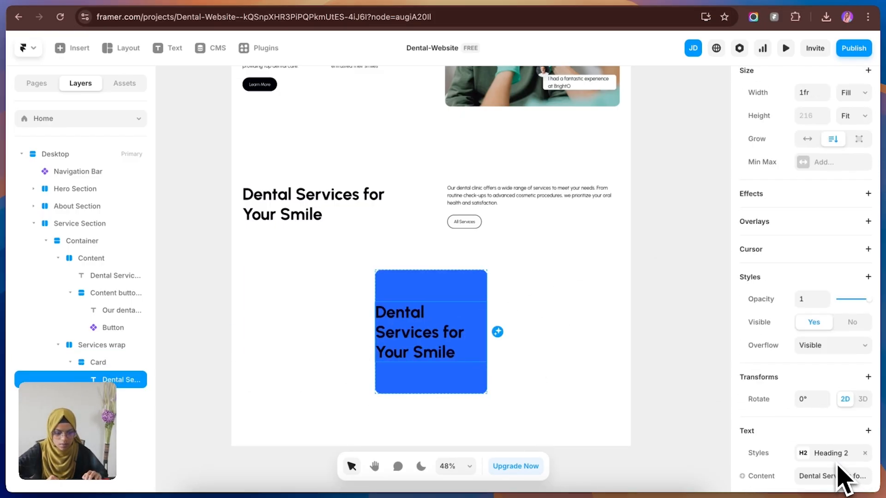
{"action": "left_click", "coordinate": [830, 353]}
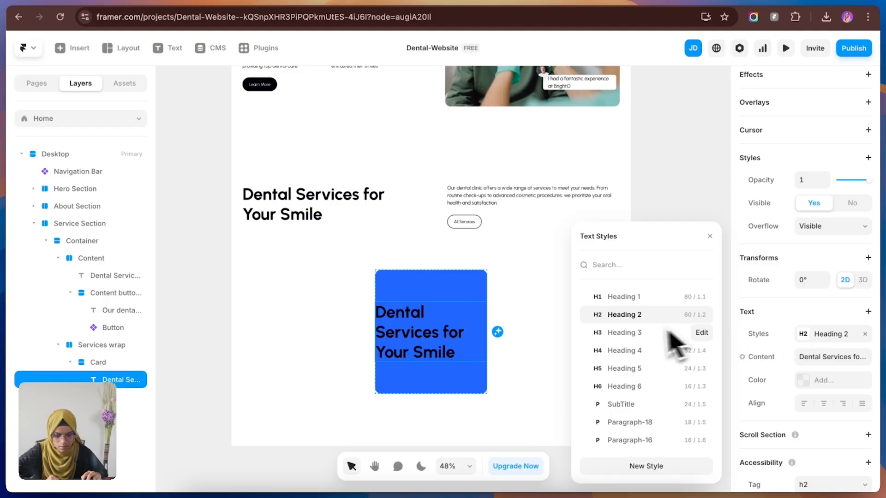
{"action": "left_click", "coordinate": [637, 333]}
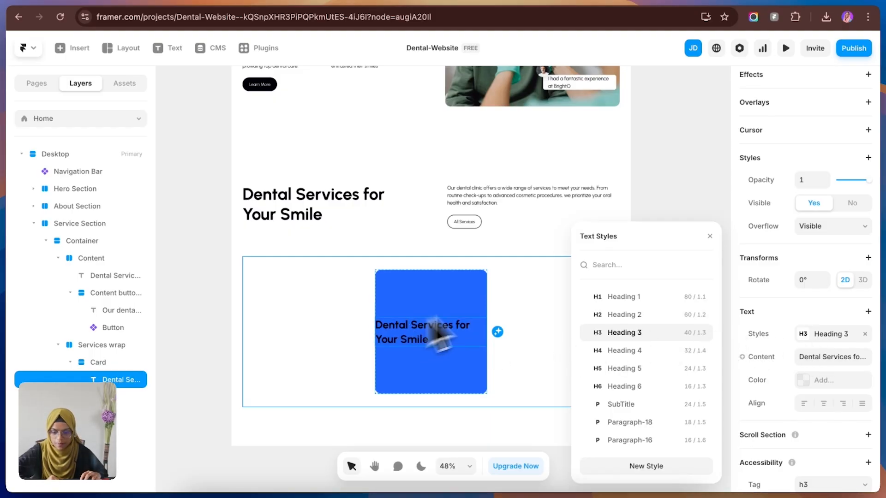
Step: Set the Card's distribution to Start and its padding to 30
{"action": "left_click", "coordinate": [111, 363]}
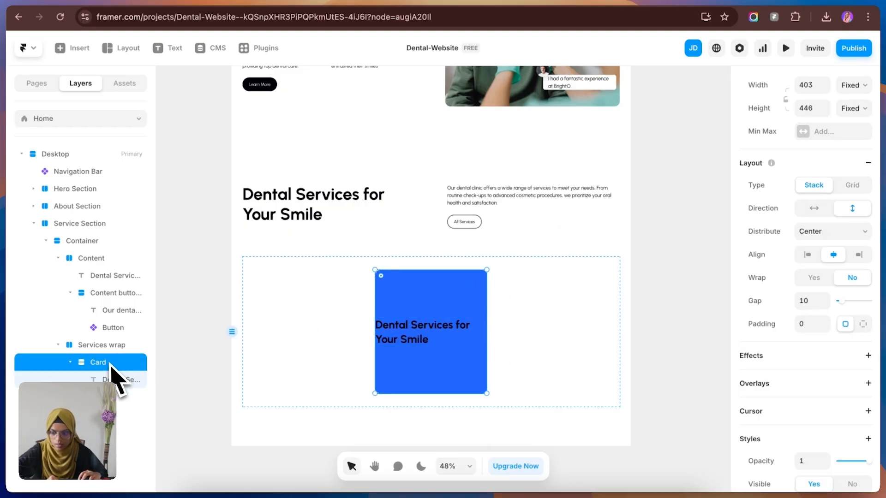
{"action": "left_click", "coordinate": [801, 231]}
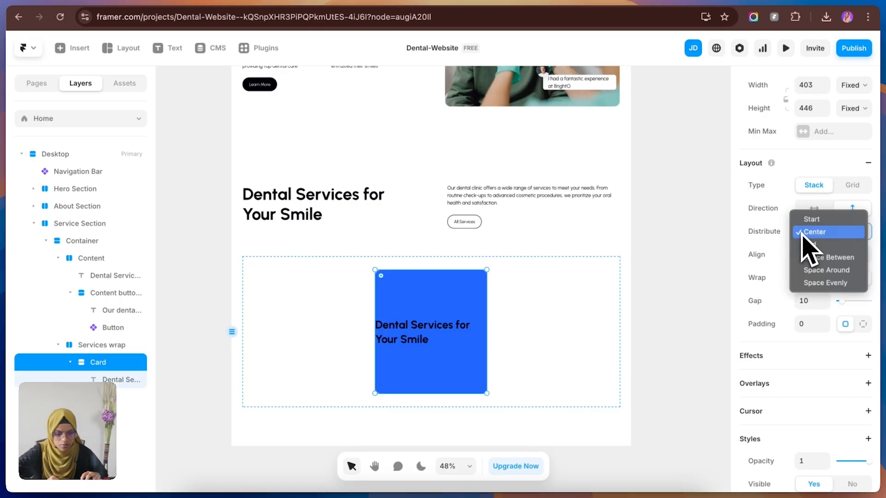
{"action": "left_click", "coordinate": [803, 222]}
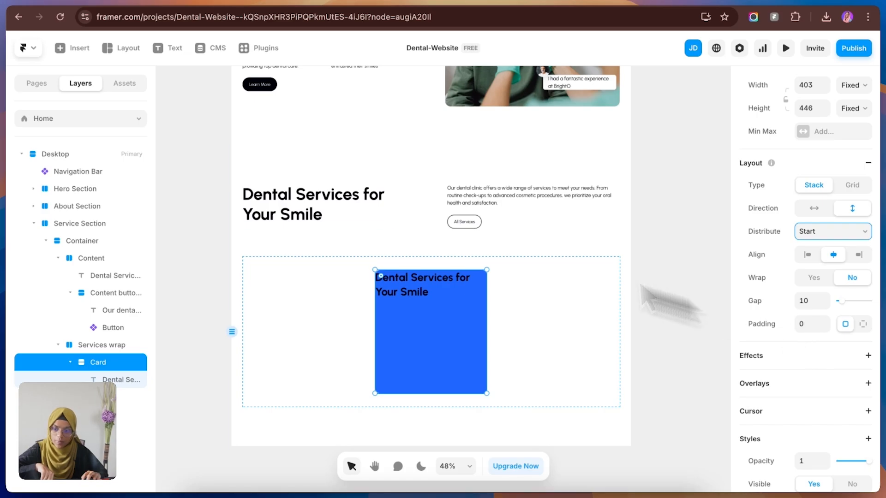
{"action": "left_click", "coordinate": [807, 324]}
{"action": "type", "text": "30"}
{"action": "key", "text": "Return"}
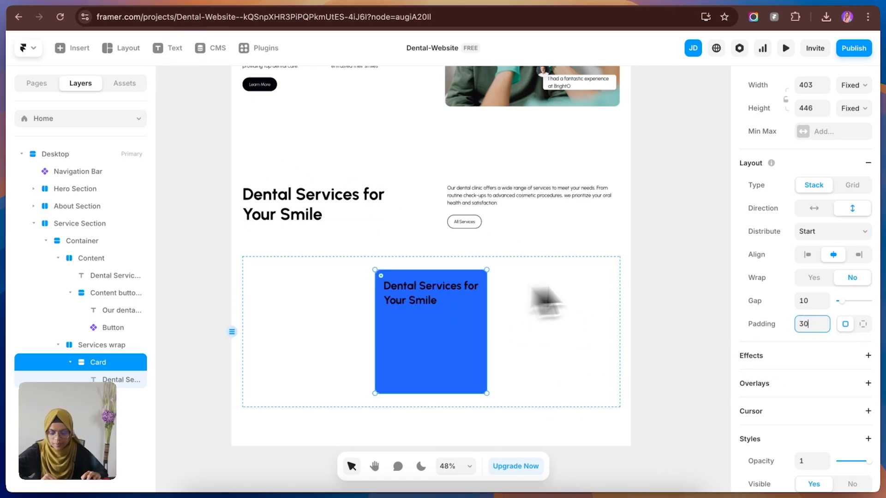
{"action": "left_click", "coordinate": [637, 306]}
Step: Change the Card's fill to an image by uploading the dental photo 1 (2).jpg
{"action": "left_click", "coordinate": [438, 296]}
{"action": "left_click", "coordinate": [439, 325]}
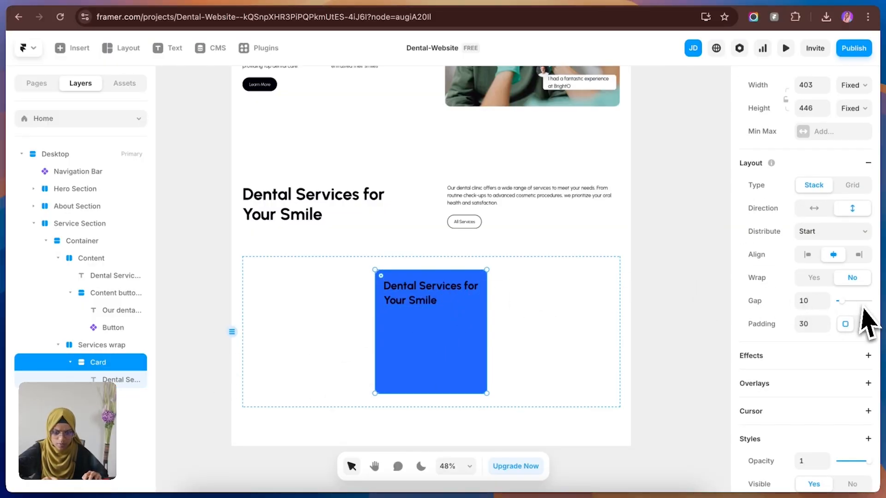
{"action": "scroll", "coordinate": [821, 397], "scroll_direction": "down", "scroll_amount": 5}
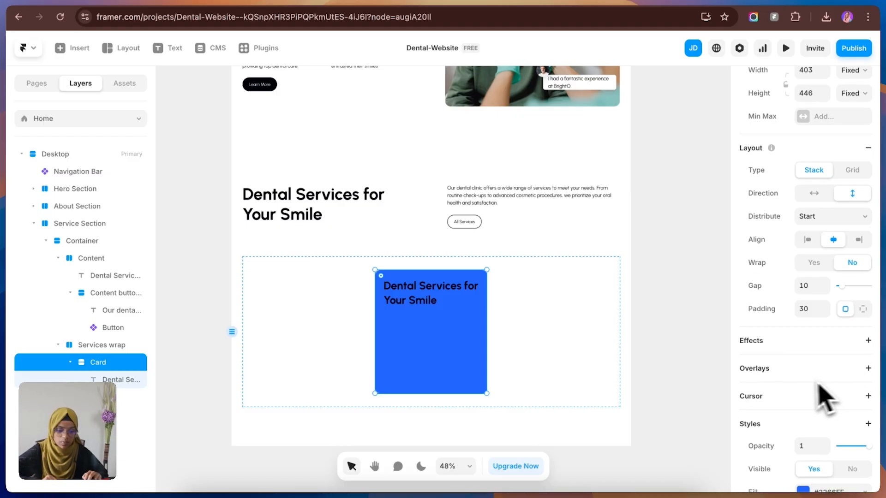
{"action": "left_click", "coordinate": [811, 297]}
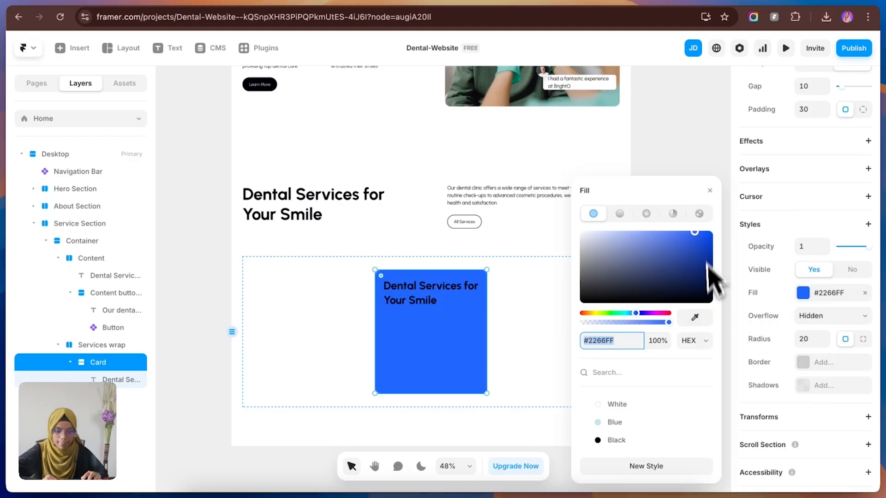
{"action": "left_click", "coordinate": [699, 240]}
{"action": "left_click", "coordinate": [646, 301]}
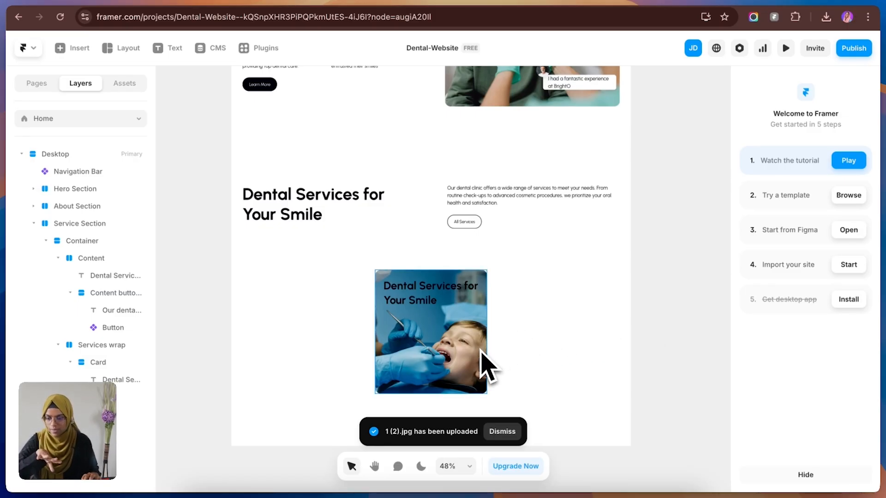
Step: Apply the White color style to the Card's heading text
{"action": "left_click", "coordinate": [443, 300]}
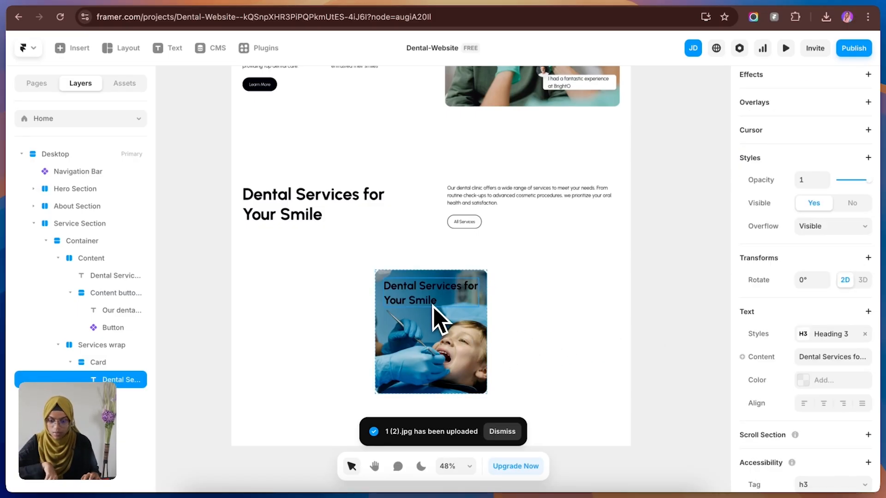
{"action": "left_click", "coordinate": [817, 381]}
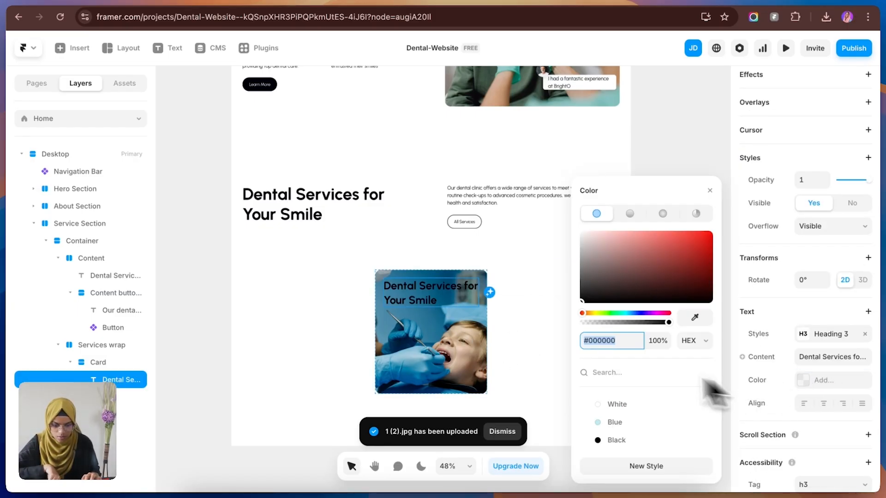
{"action": "left_click", "coordinate": [616, 404]}
{"action": "left_click", "coordinate": [669, 146]}
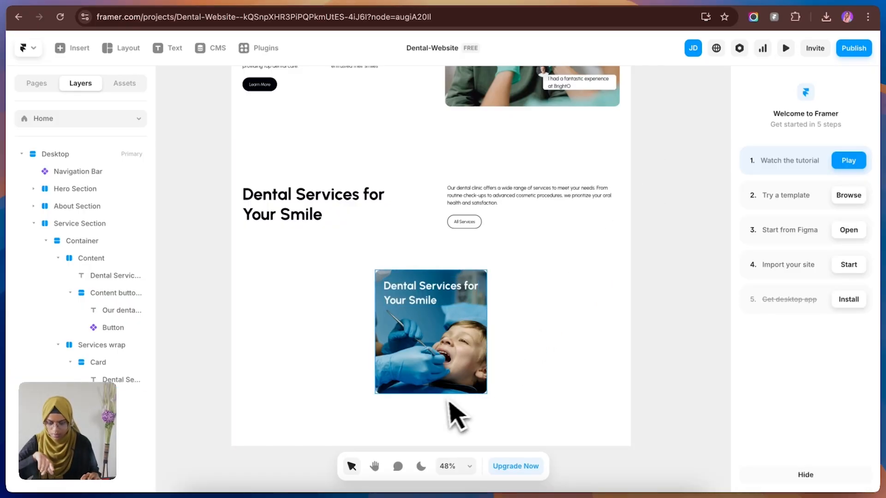
Step: Draw a frame about 407 × 111 over the Card and nest it inside the Card above the heading
{"action": "left_click", "coordinate": [442, 386]}
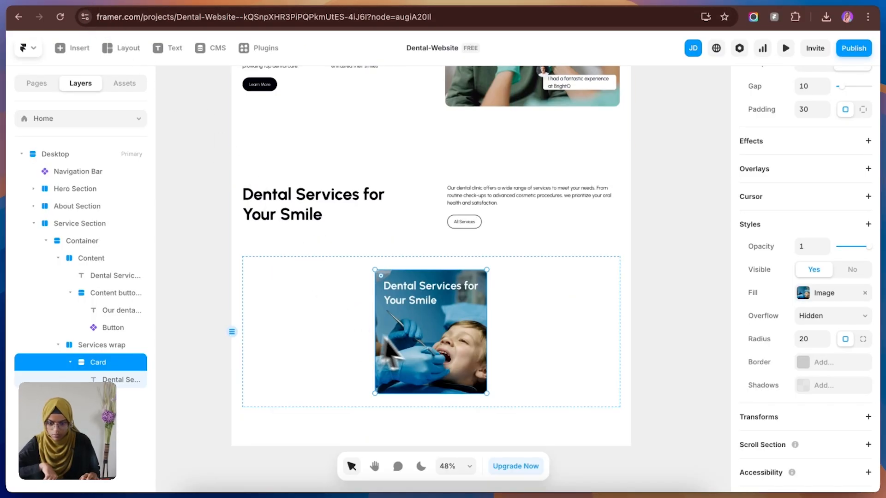
{"action": "key", "text": "f"}
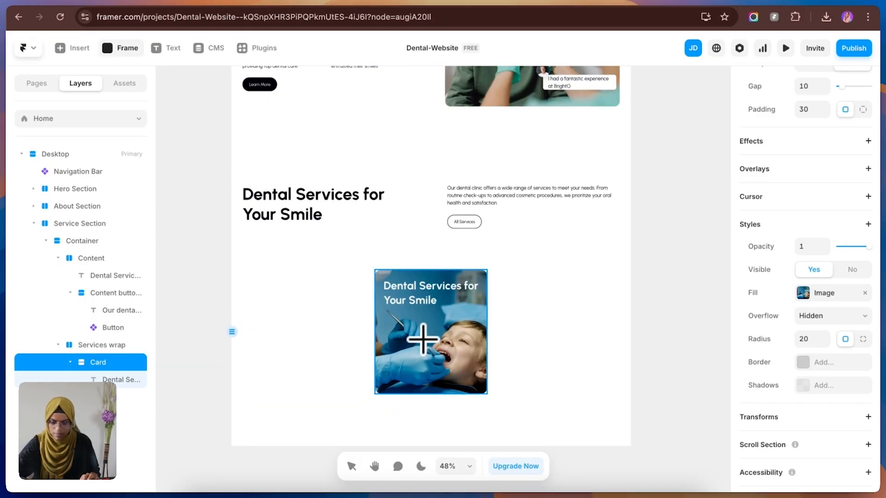
{"action": "left_click_drag", "start_coordinate": [374, 273], "coordinate": [488, 306]}
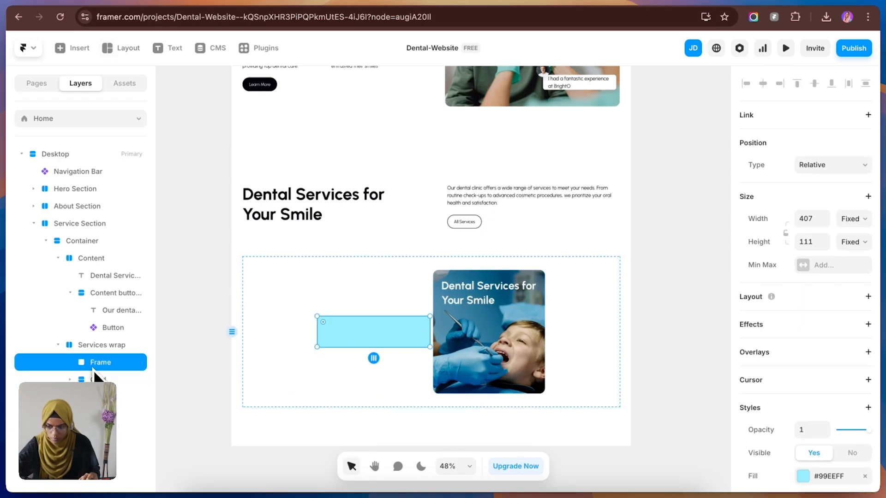
{"action": "left_click", "coordinate": [73, 380]}
{"action": "left_click_drag", "start_coordinate": [99, 373], "coordinate": [120, 388]}
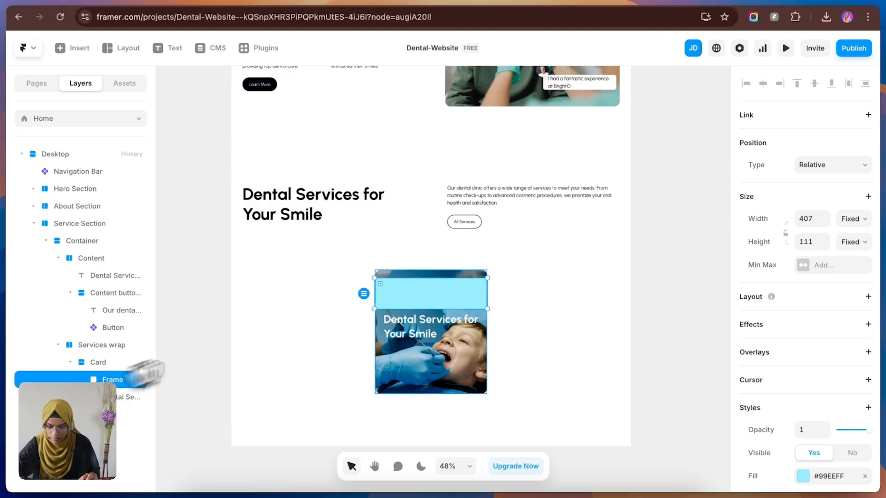
Step: Set the position type of the frame inside the Card to Absolute and stretch it over the Card, about 407 × 483
{"action": "left_click", "coordinate": [833, 165]}
{"action": "left_click", "coordinate": [821, 153]}
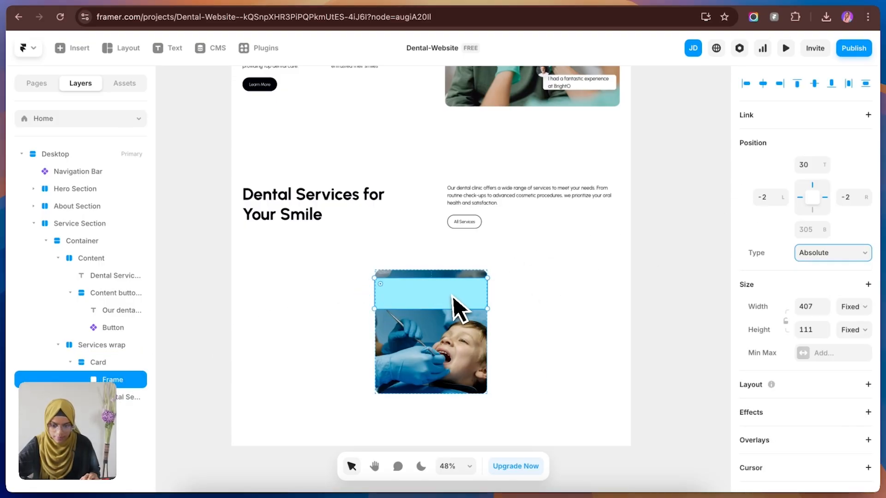
{"action": "left_click_drag", "start_coordinate": [454, 294], "coordinate": [452, 397]}
Step: Make the frame's width and height relative to the Card, both at 100%
{"action": "left_click", "coordinate": [851, 153]}
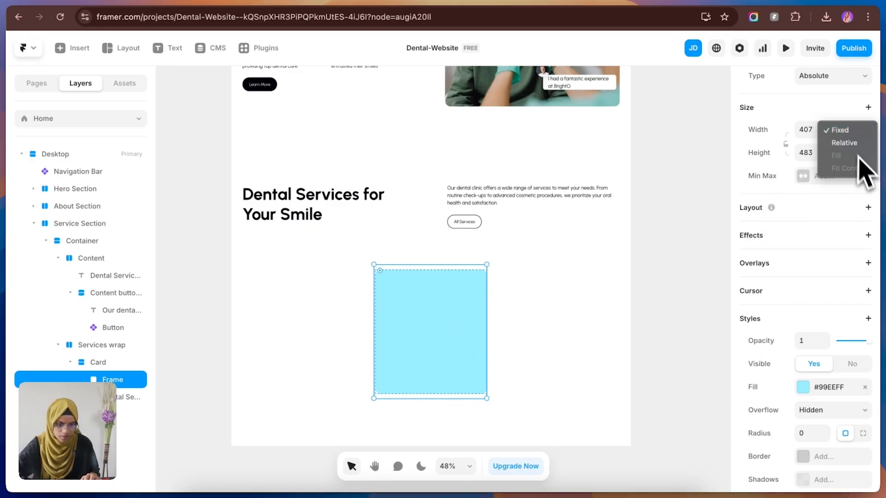
{"action": "left_click", "coordinate": [857, 145]}
{"action": "left_click", "coordinate": [814, 130]}
{"action": "type", "text": "10"}
{"action": "left_click", "coordinate": [851, 152]}
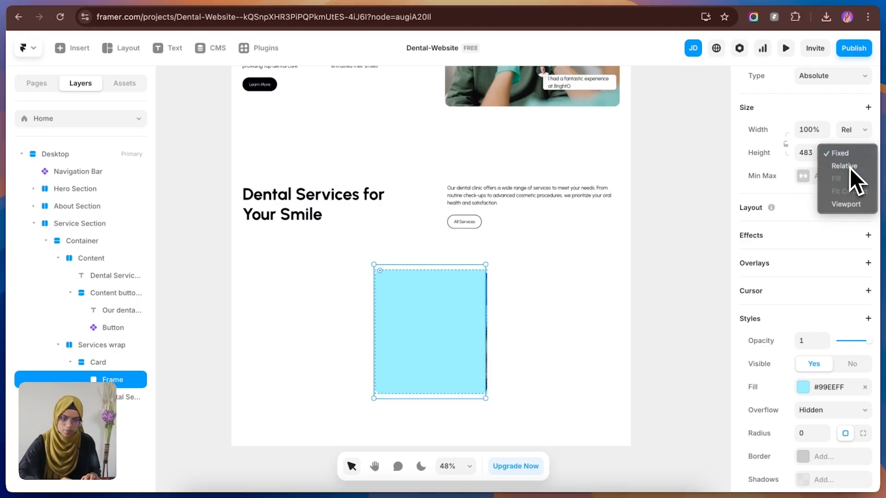
{"action": "left_click", "coordinate": [848, 168]}
{"action": "left_click", "coordinate": [814, 153]}
{"action": "type", "text": "100"}
{"action": "key", "text": "Return"}
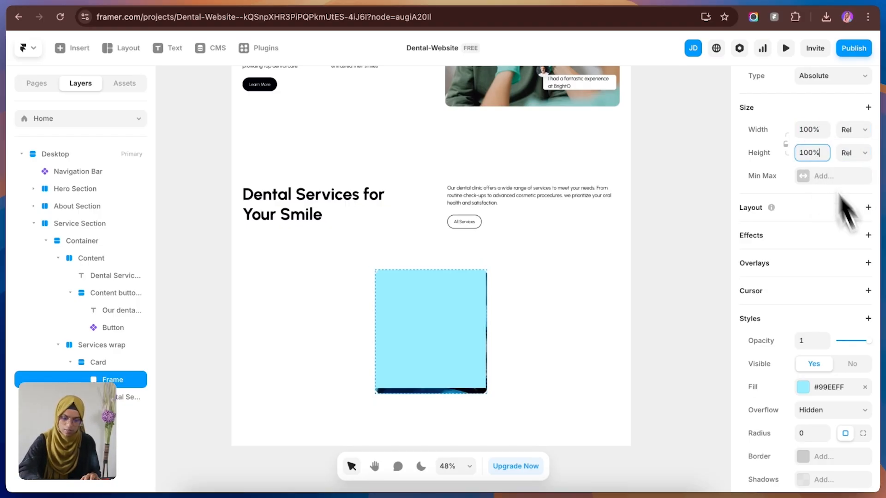
Step: Align the frame to the bottom of the Card
{"action": "scroll", "coordinate": [830, 203], "scroll_direction": "up", "scroll_amount": 2}
{"action": "scroll", "coordinate": [830, 226], "scroll_direction": "up", "scroll_amount": 3}
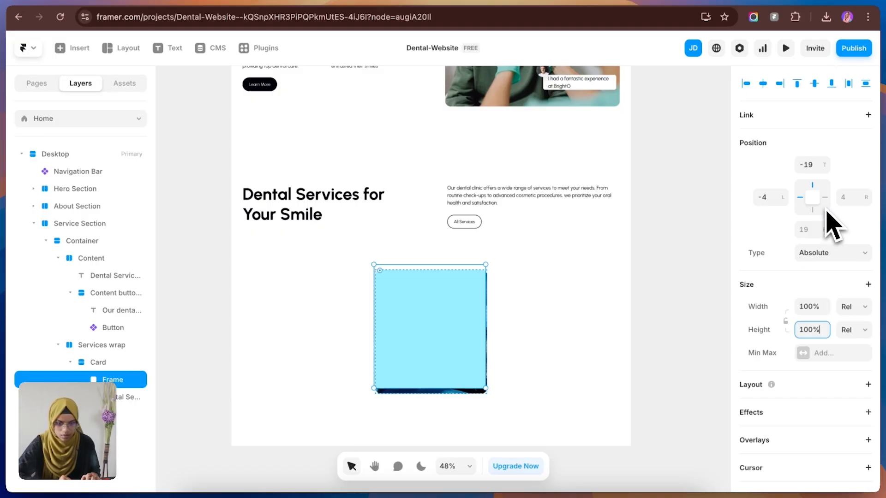
{"action": "left_click", "coordinate": [830, 85]}
Step: Give the frame a linear gradient fill running from black to #D9D9D9 at 0% opacity
{"action": "scroll", "coordinate": [830, 388], "scroll_direction": "down", "scroll_amount": 3}
{"action": "scroll", "coordinate": [836, 393], "scroll_direction": "down", "scroll_amount": 1}
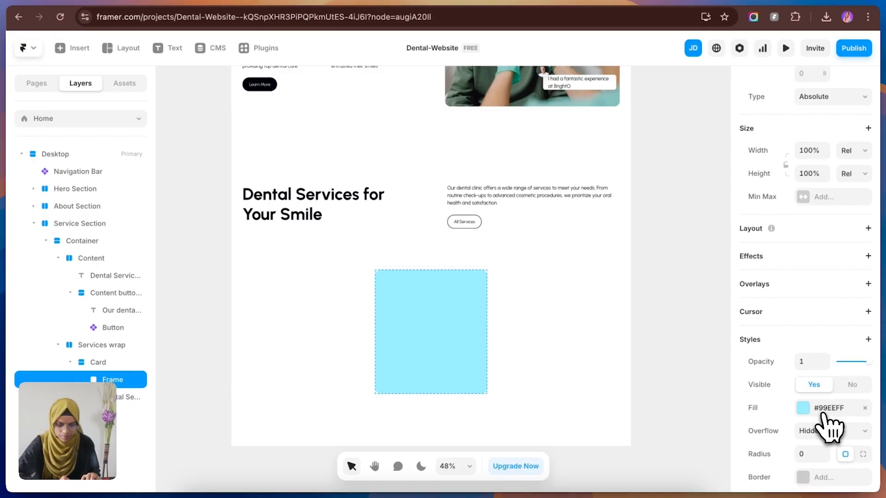
{"action": "left_click", "coordinate": [814, 400]}
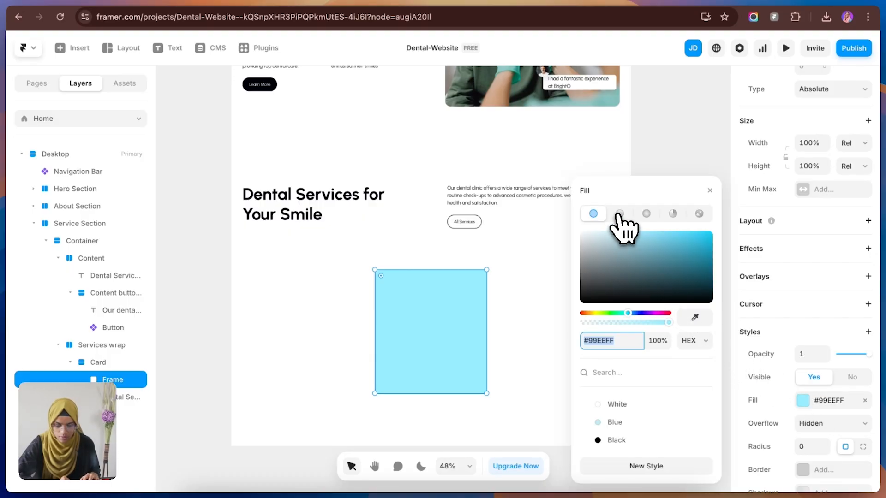
{"action": "left_click", "coordinate": [619, 213]}
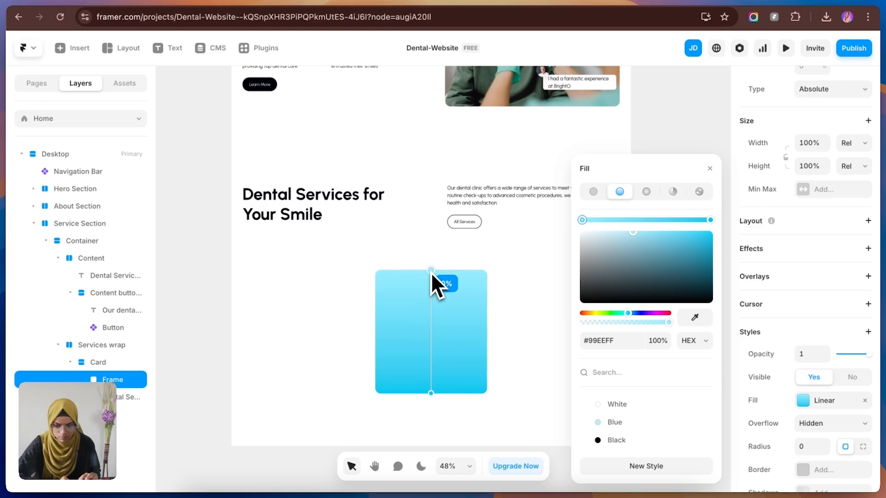
{"action": "left_click", "coordinate": [699, 270]}
{"action": "left_click_drag", "start_coordinate": [698, 270], "coordinate": [738, 319]}
{"action": "left_click", "coordinate": [710, 220]}
{"action": "left_click_drag", "start_coordinate": [703, 243], "coordinate": [580, 242]}
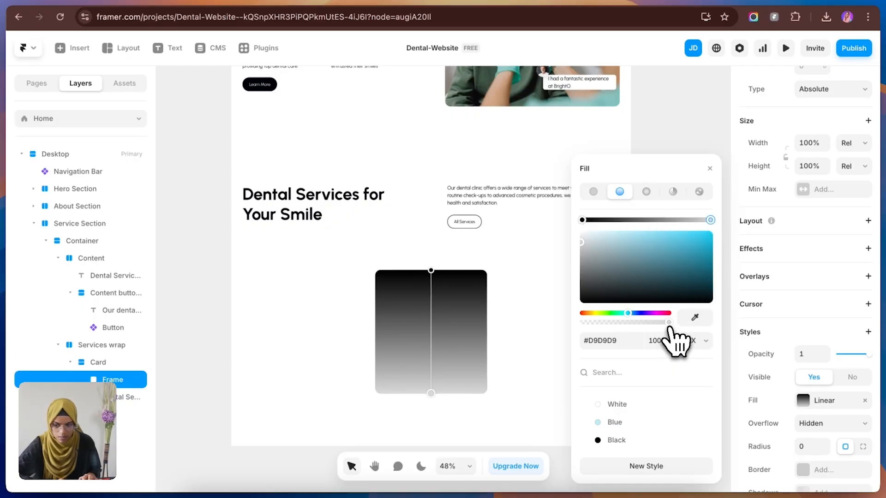
{"action": "left_click_drag", "start_coordinate": [668, 323], "coordinate": [591, 327]}
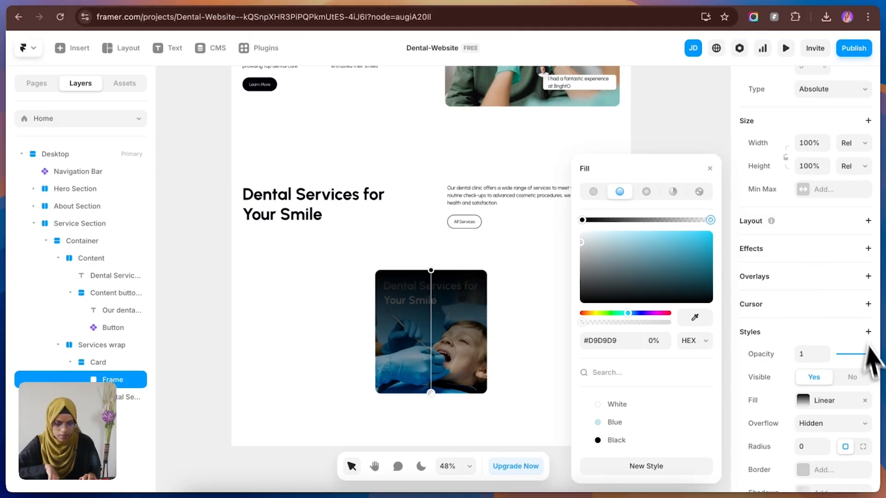
Step: Set the gradient frame's opacity to 0.35 and its Z Index to 0
{"action": "left_click_drag", "start_coordinate": [868, 357], "coordinate": [850, 359]}
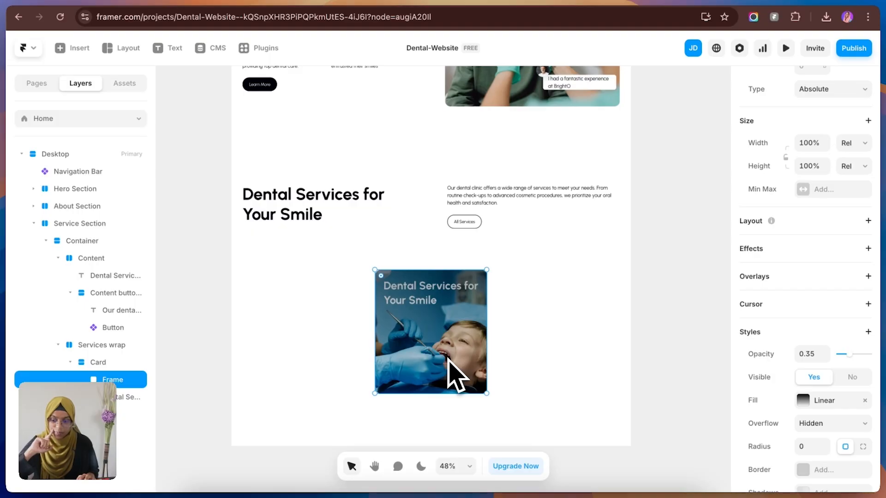
{"action": "scroll", "coordinate": [830, 429], "scroll_direction": "down", "scroll_amount": 3}
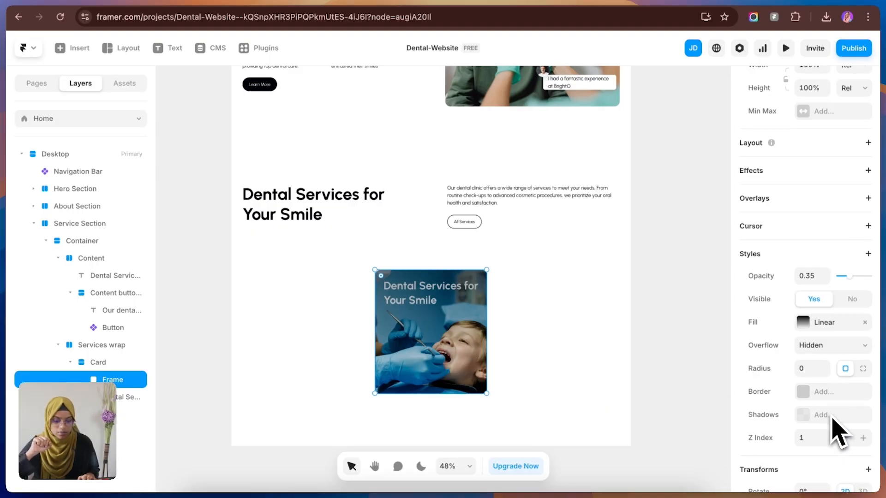
{"action": "left_click", "coordinate": [844, 416]}
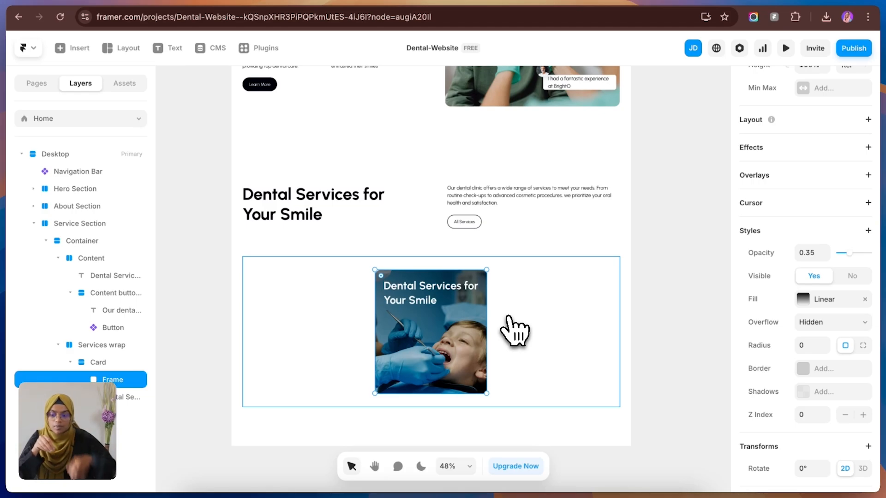
Step: Check the service cards in the Figma design, and convert the Card in Framer into a component named Card
{"action": "left_click", "coordinate": [203, 1]}
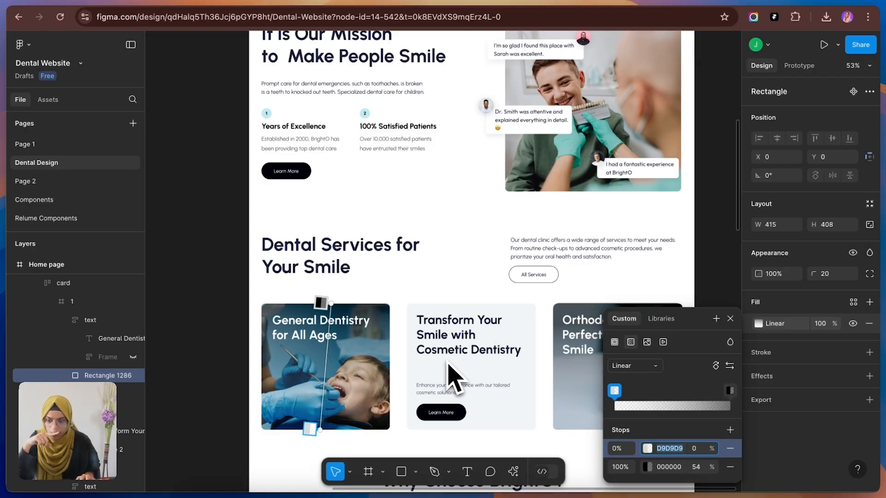
{"action": "left_click", "coordinate": [107, 1]}
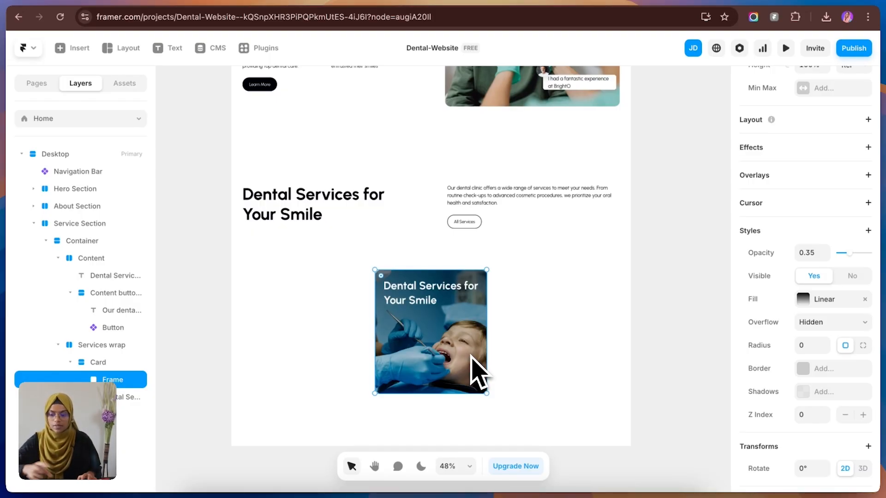
{"action": "left_click", "coordinate": [92, 363]}
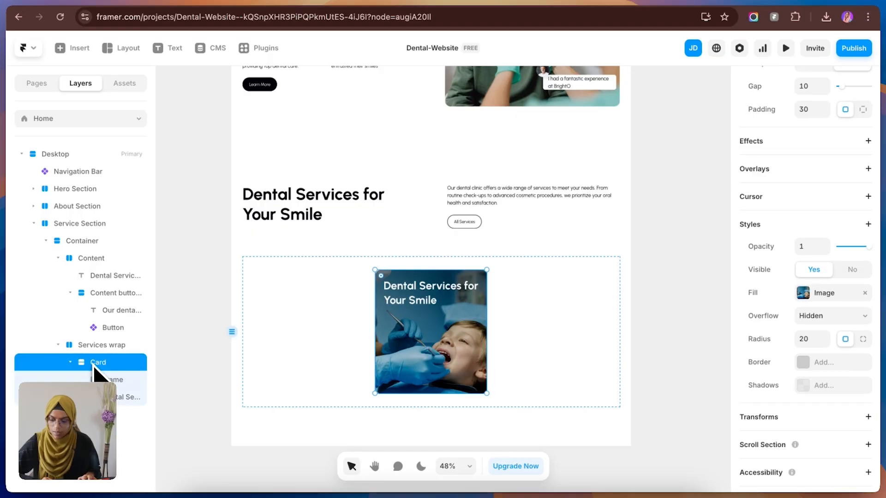
{"action": "right_click", "coordinate": [94, 364]}
{"action": "left_click", "coordinate": [134, 69]}
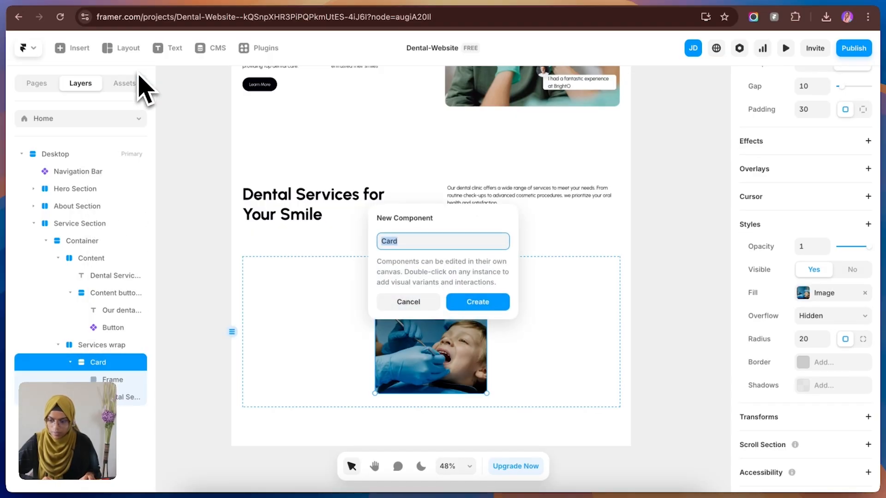
{"action": "left_click", "coordinate": [480, 305]}
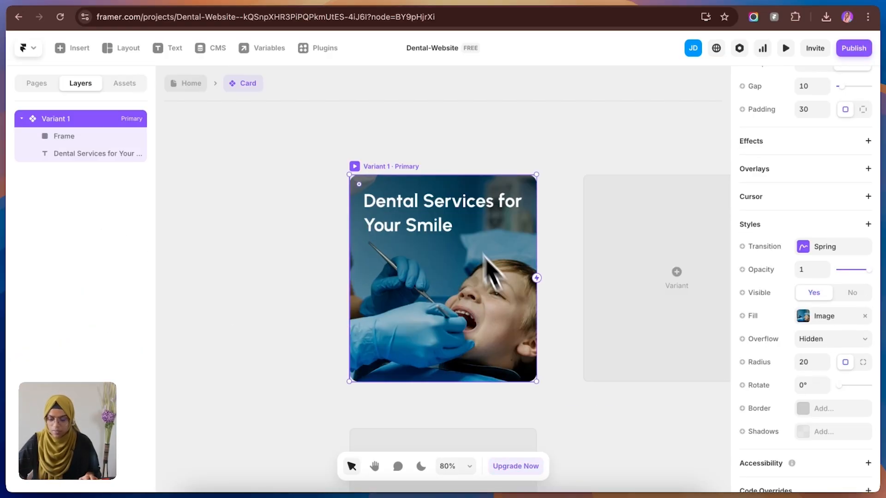
Step: Rename the Card component's primary variant as Normal
{"action": "left_click", "coordinate": [421, 134]}
{"action": "scroll", "coordinate": [401, 277], "scroll_direction": "down", "scroll_amount": 3}
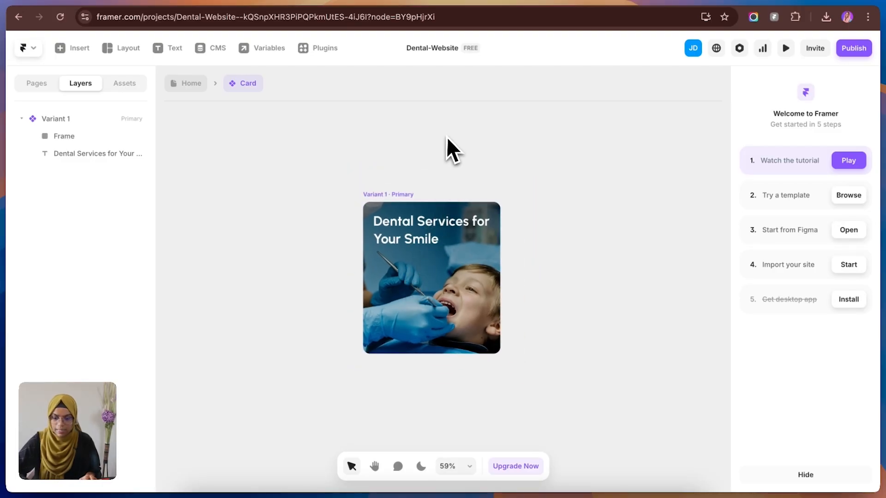
{"action": "left_click_drag", "start_coordinate": [450, 145], "coordinate": [366, 158]}
{"action": "left_click", "coordinate": [334, 183]}
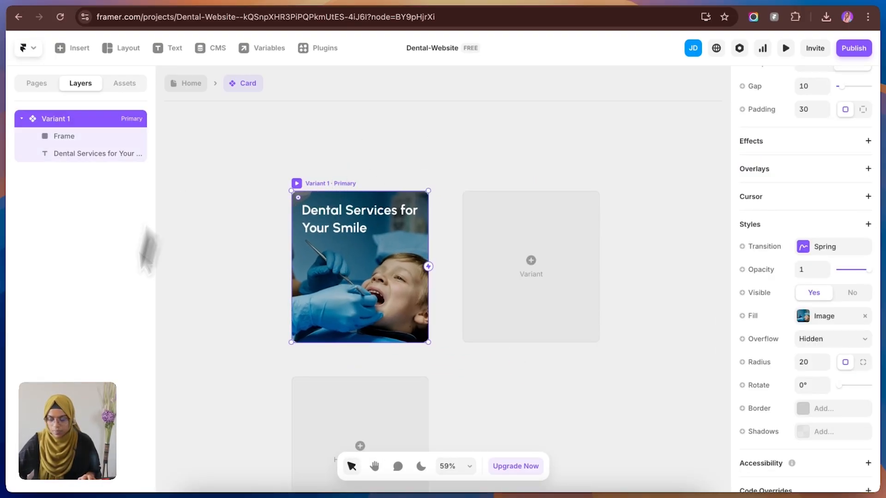
{"action": "double_click", "coordinate": [87, 121]}
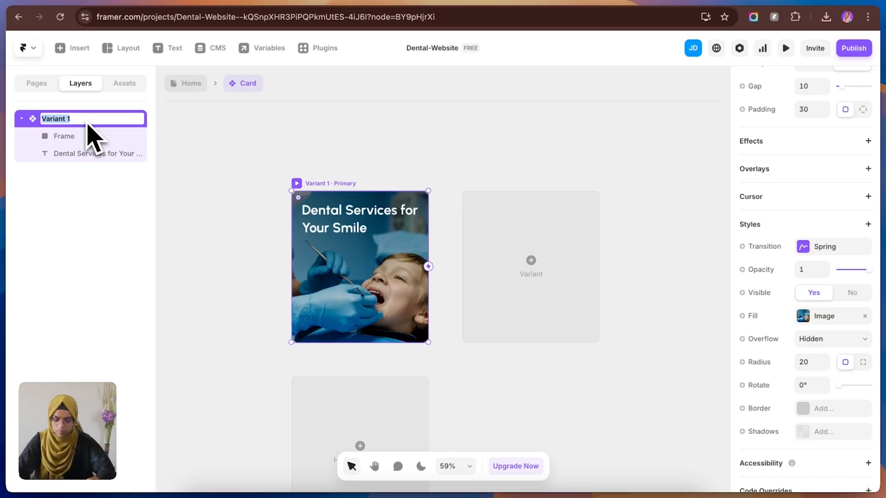
{"action": "key", "text": "Return"}
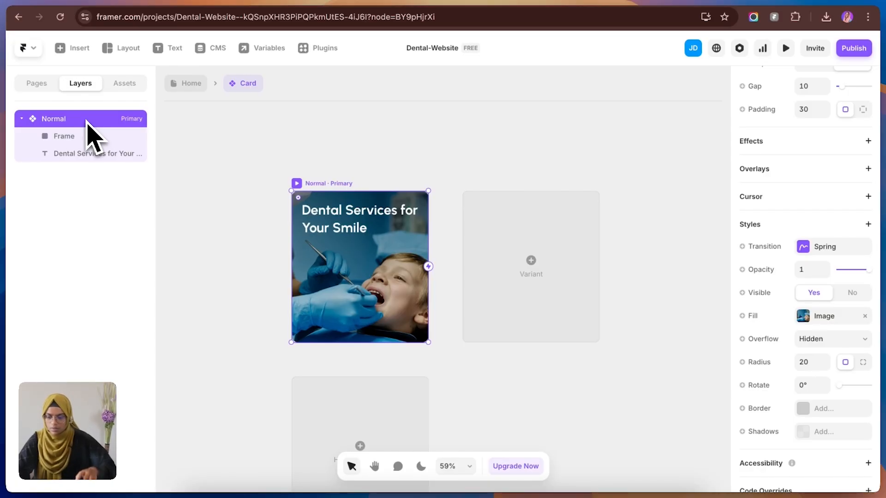
Step: Add a second variant to the Card component and name it Hover
{"action": "left_click", "coordinate": [523, 263]}
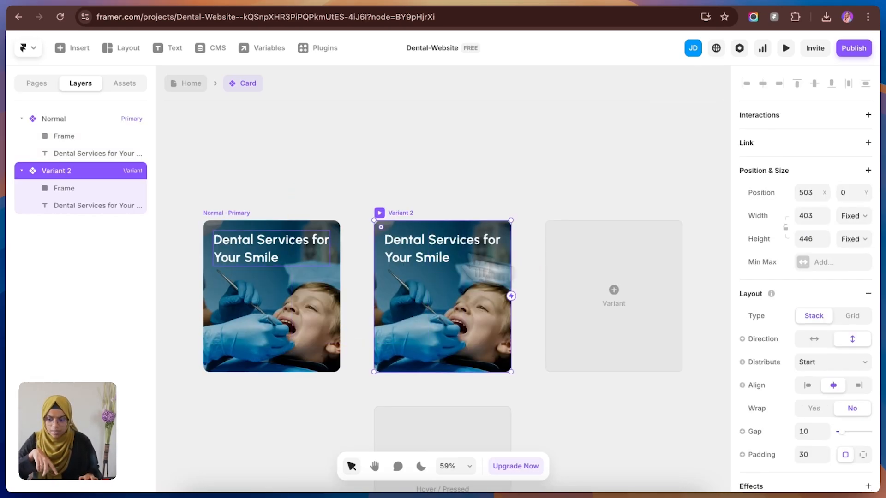
{"action": "double_click", "coordinate": [97, 172]}
{"action": "type", "text": "Hover"}
{"action": "key", "text": "Return"}
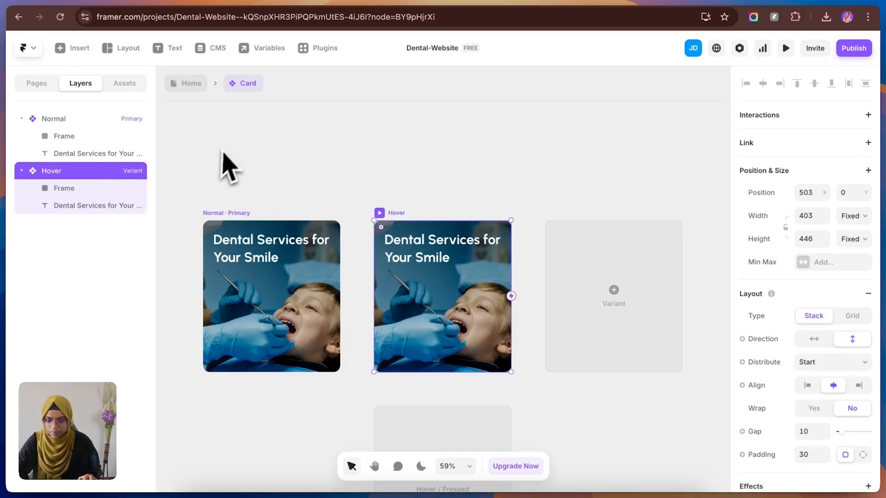
Step: Consult the middle service card's text and button layout in the Figma design, and return to the Card component in Framer
{"action": "left_click", "coordinate": [407, 186]}
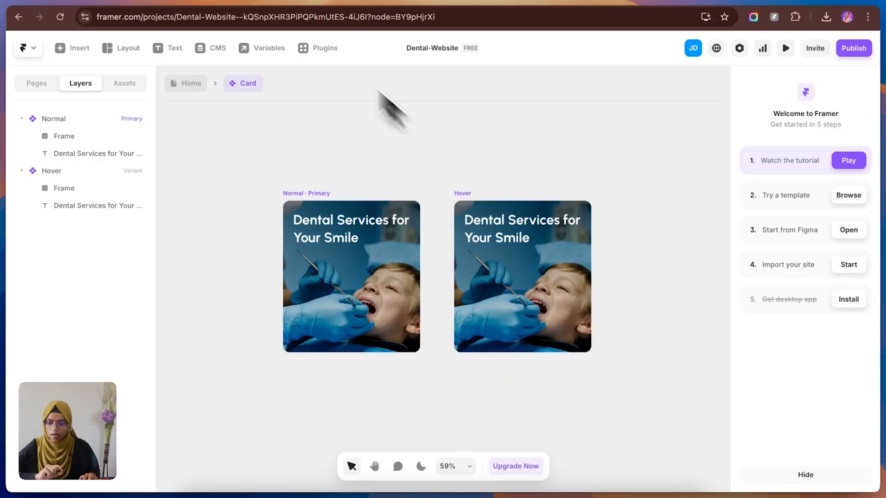
{"action": "left_click", "coordinate": [232, 1]}
{"action": "key", "text": "Escape"}
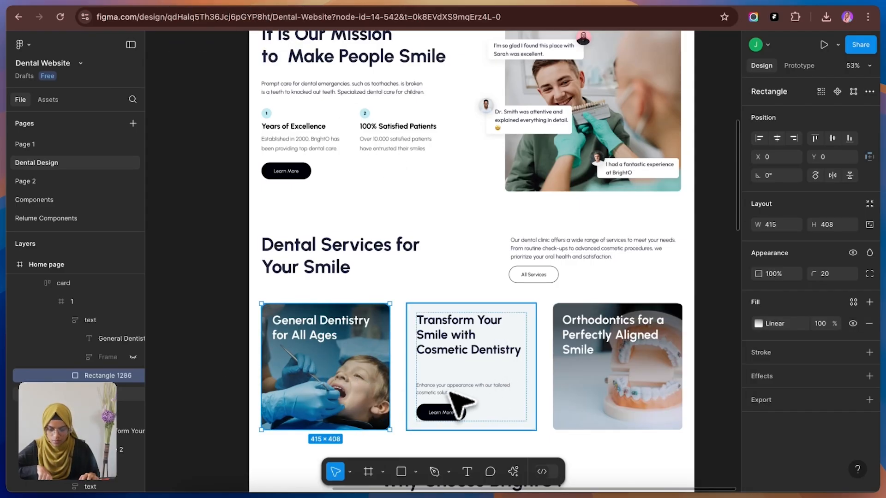
{"action": "left_click", "coordinate": [152, 2]}
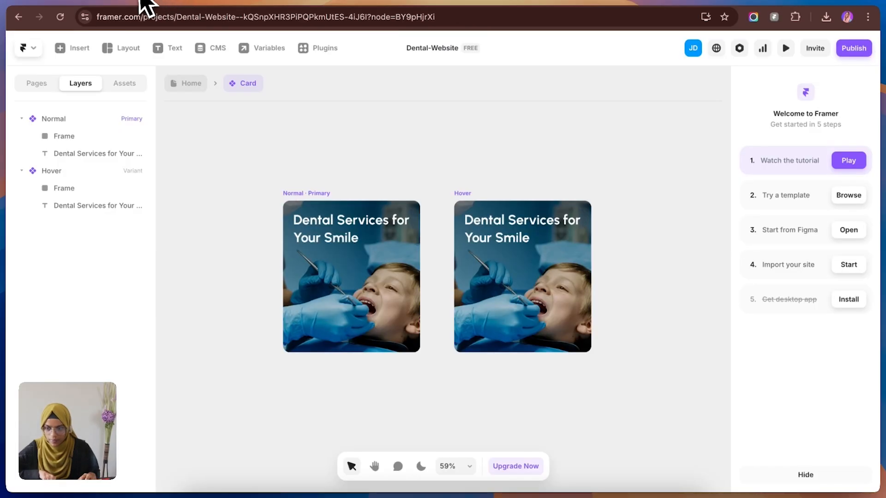
Step: Copy the Content button wrap from the Home page's Service Section into the Card's Normal variant and set its width to Fill
{"action": "left_click", "coordinate": [185, 91]}
{"action": "left_click", "coordinate": [481, 215]}
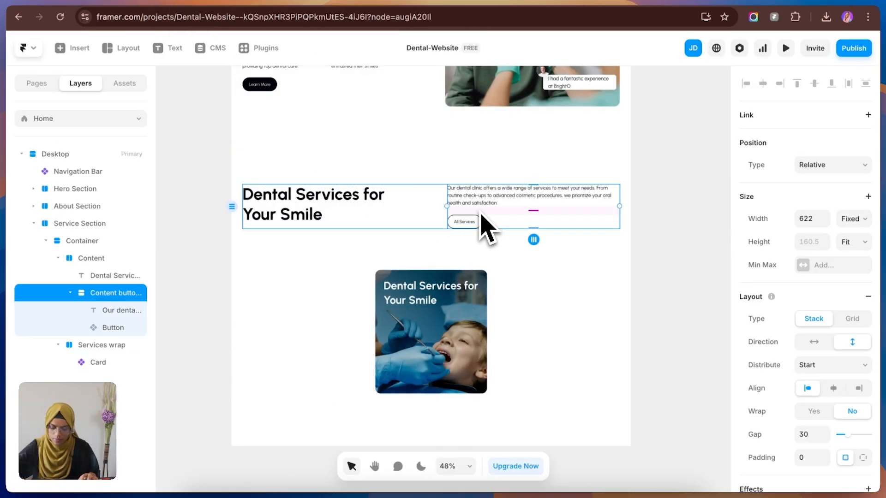
{"action": "left_click", "coordinate": [445, 318]}
{"action": "double_click", "coordinate": [442, 321]}
{"action": "left_click", "coordinate": [434, 309]}
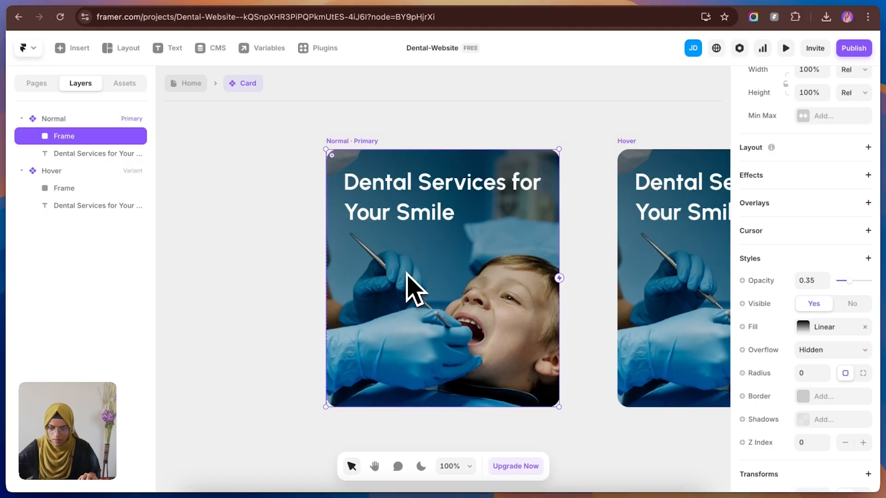
{"action": "left_click", "coordinate": [59, 119]}
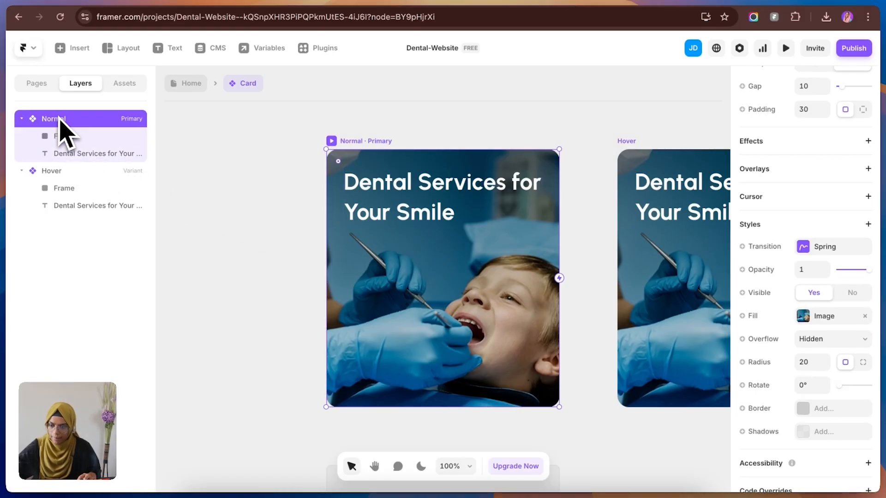
{"action": "key", "text": "ctrl+v"}
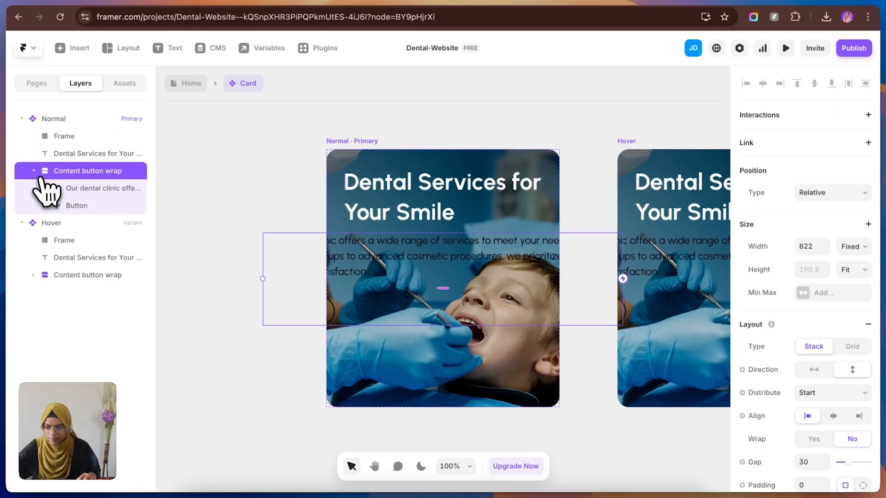
{"action": "left_click", "coordinate": [848, 248]}
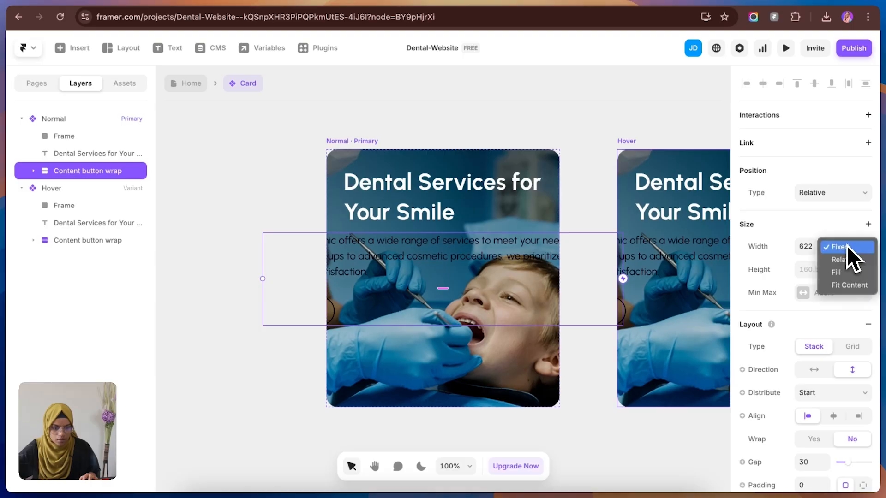
{"action": "left_click", "coordinate": [851, 272]}
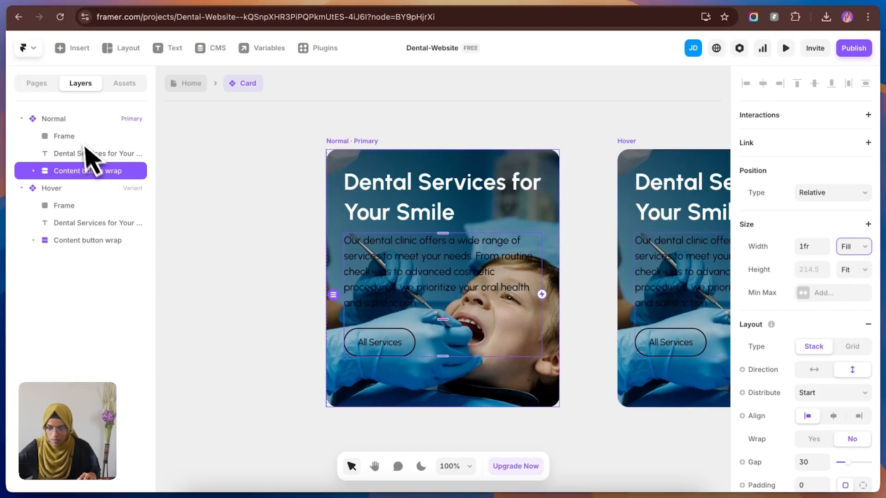
Step: Set the layout distribution of the Card's Normal variant to Space Between
{"action": "left_click", "coordinate": [74, 120]}
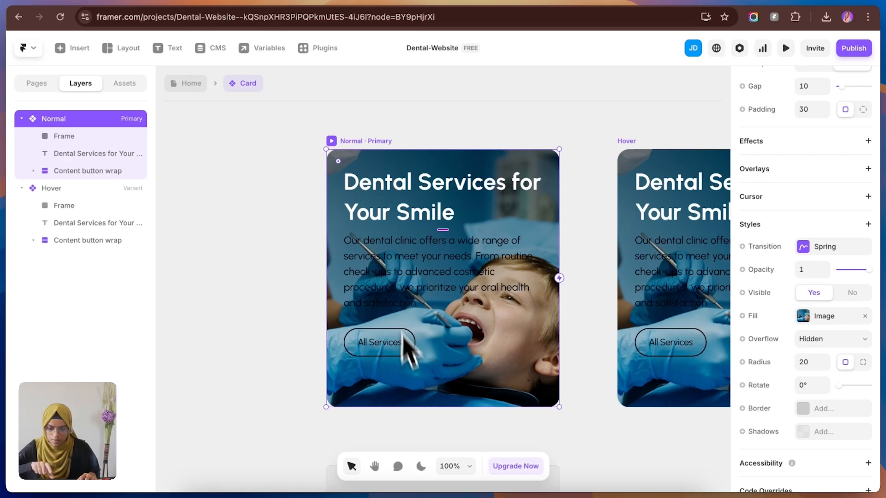
{"action": "scroll", "coordinate": [825, 231], "scroll_direction": "down", "scroll_amount": 1}
{"action": "scroll", "coordinate": [830, 231], "scroll_direction": "up", "scroll_amount": 5}
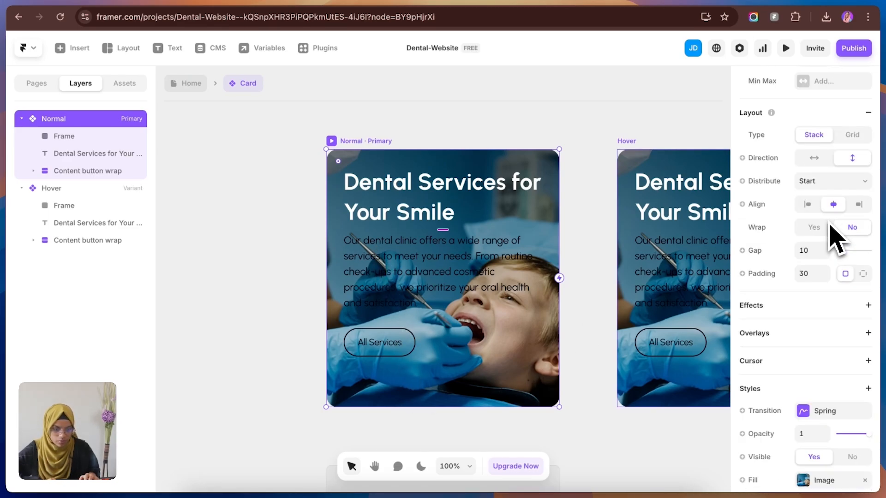
{"action": "left_click", "coordinate": [826, 198]}
{"action": "left_click", "coordinate": [825, 239]}
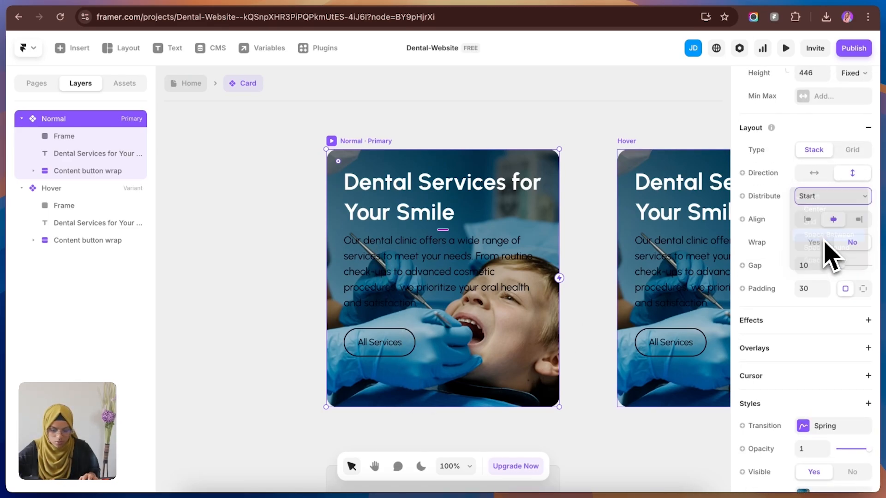
{"action": "left_click", "coordinate": [296, 308]}
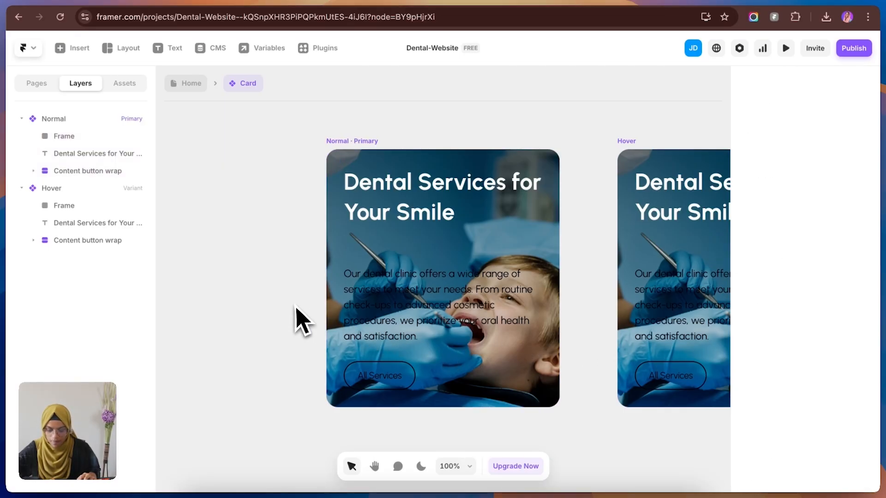
Step: Lock the gradient overlay Frame layer in the Card's Normal variant
{"action": "left_click", "coordinate": [494, 316]}
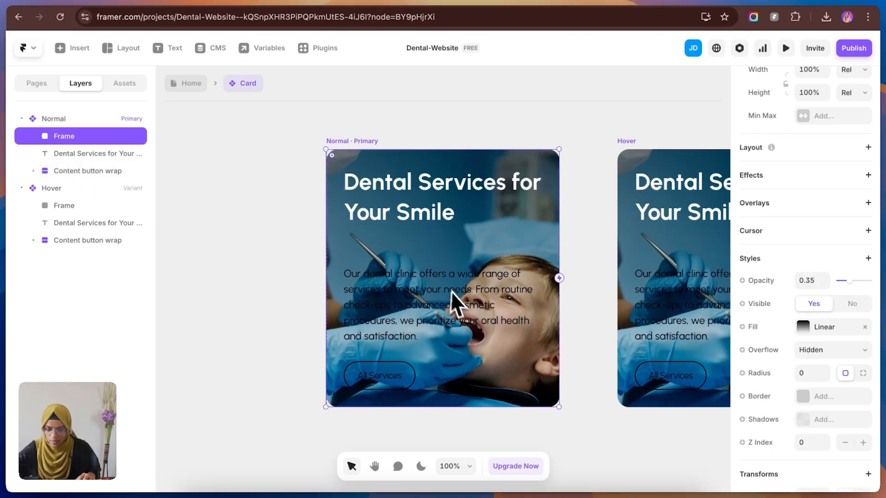
{"action": "double_click", "coordinate": [446, 280]}
{"action": "double_click", "coordinate": [443, 271]}
{"action": "left_click", "coordinate": [442, 265]}
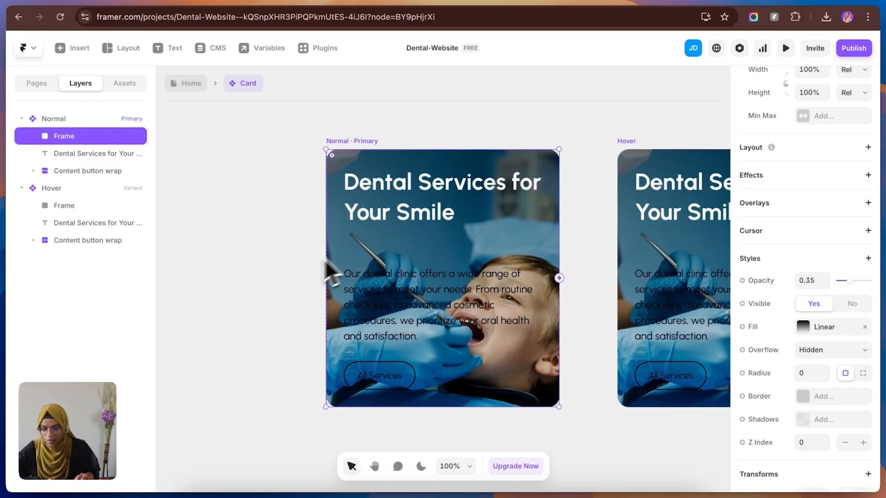
{"action": "right_click", "coordinate": [121, 137]}
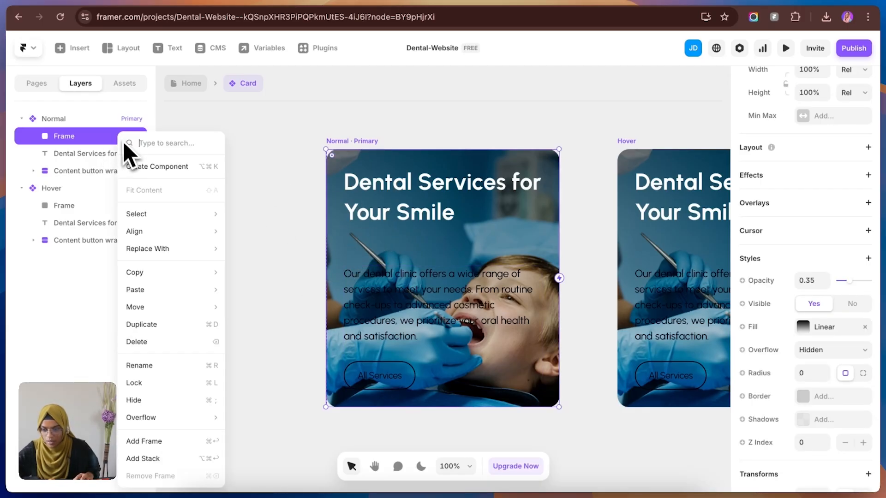
{"action": "left_click", "coordinate": [157, 384]}
{"action": "left_click", "coordinate": [233, 372]}
Step: Apply the White color style to the paragraph text in the Card's Normal variant
{"action": "left_click", "coordinate": [420, 332]}
{"action": "scroll", "coordinate": [863, 396], "scroll_direction": "down", "scroll_amount": 3}
{"action": "scroll", "coordinate": [858, 406], "scroll_direction": "down", "scroll_amount": 3}
{"action": "left_click", "coordinate": [814, 450]}
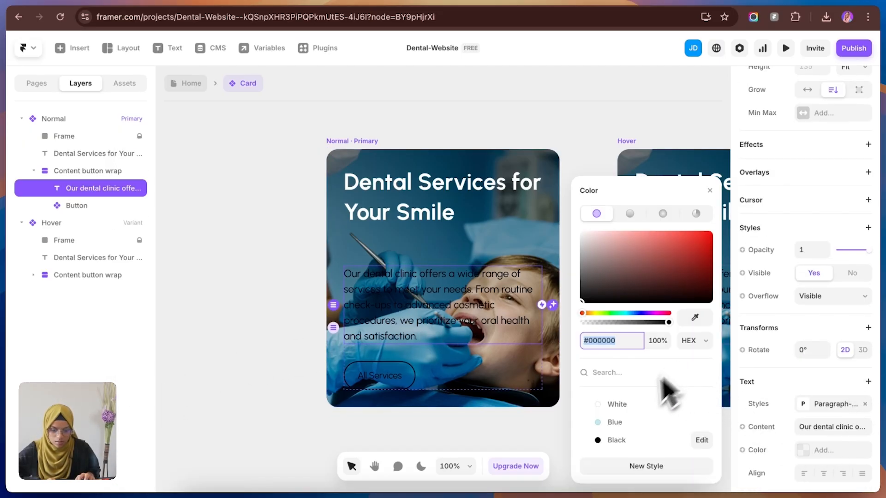
{"action": "left_click", "coordinate": [608, 405]}
Step: Switch the button in the Card's Normal variant to the Secondary variant
{"action": "left_click", "coordinate": [402, 383]}
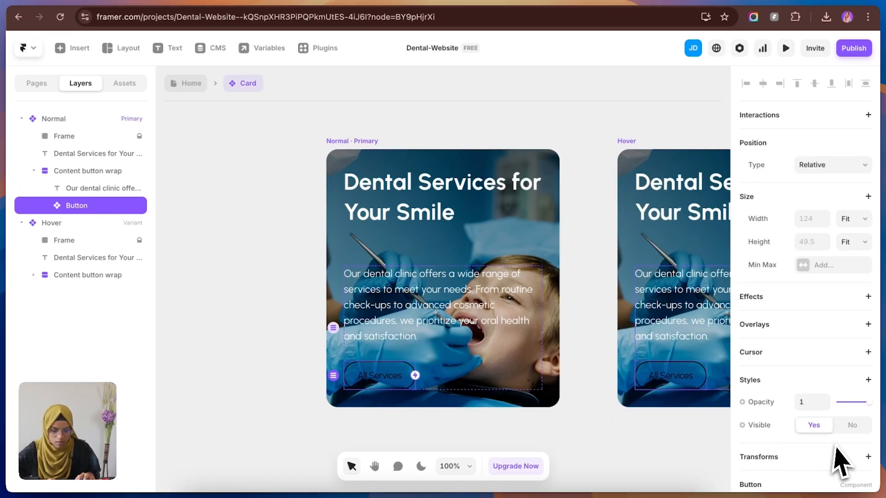
{"action": "scroll", "coordinate": [838, 458], "scroll_direction": "down", "scroll_amount": 3}
{"action": "left_click", "coordinate": [821, 393]}
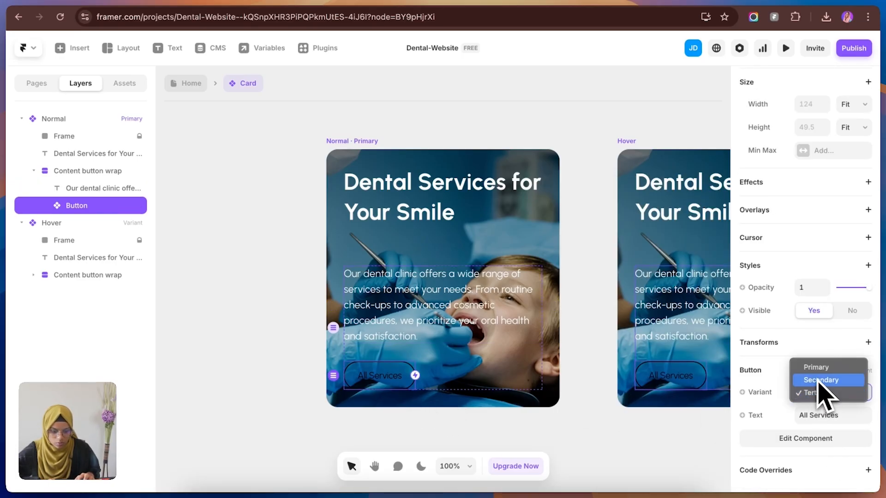
{"action": "left_click", "coordinate": [820, 380]}
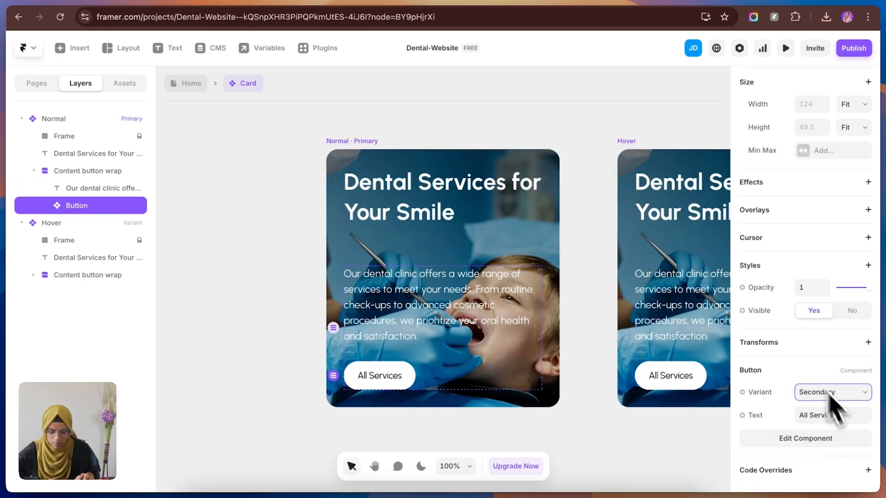
Step: Check the service cards in Figma, and in Framer's Card component set the button to the Primary variant with the text Learn More
{"action": "left_click", "coordinate": [190, 84]}
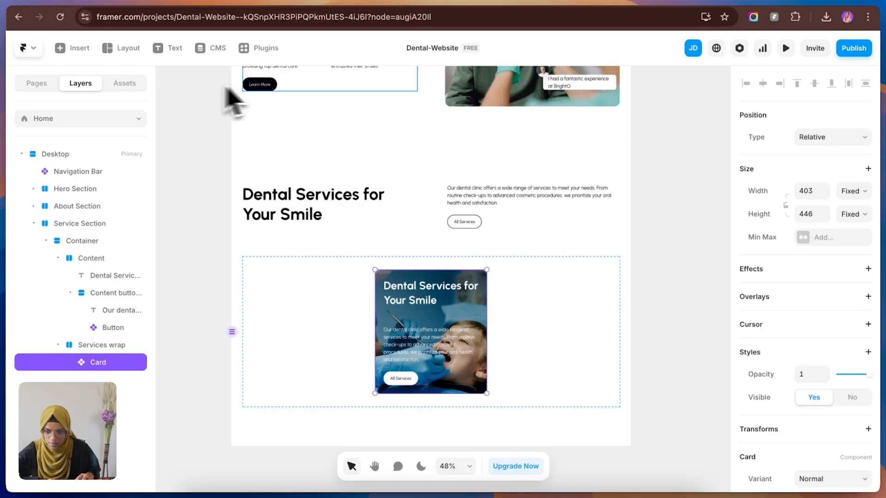
{"action": "left_click", "coordinate": [231, 3]}
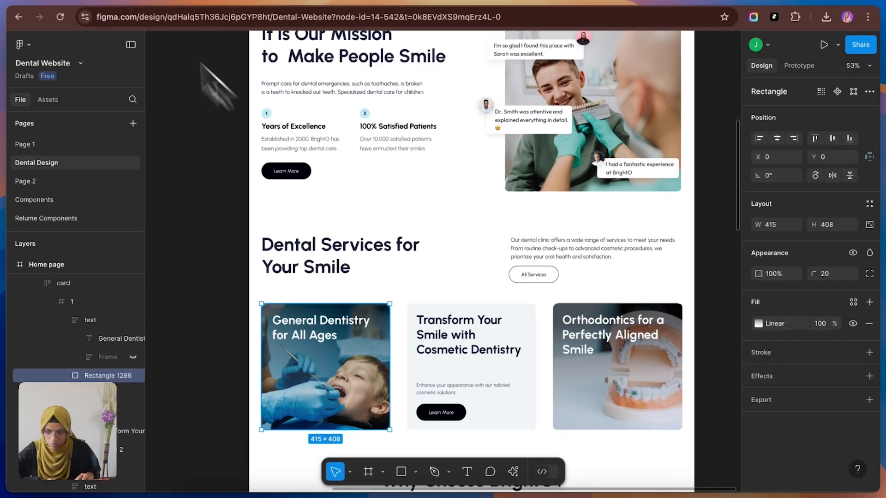
{"action": "left_click", "coordinate": [114, 1]}
{"action": "double_click", "coordinate": [399, 316]}
{"action": "left_click", "coordinate": [408, 384]}
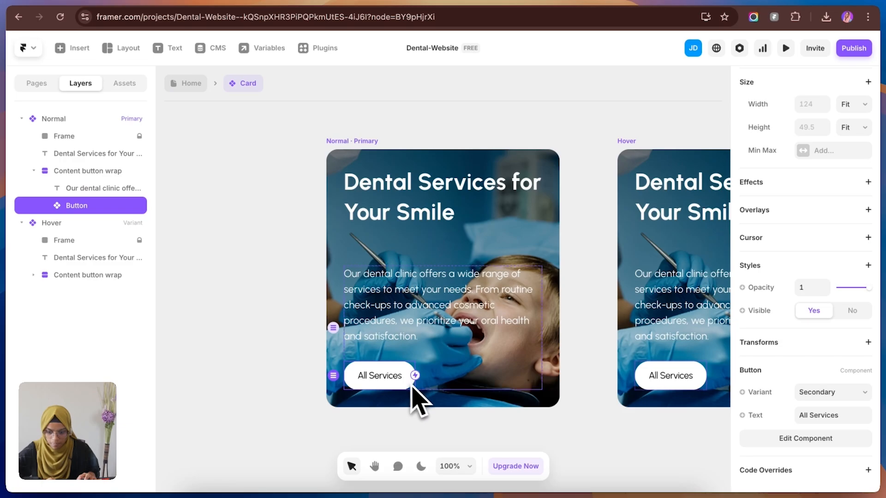
{"action": "left_click", "coordinate": [826, 395]}
{"action": "left_click", "coordinate": [813, 379]}
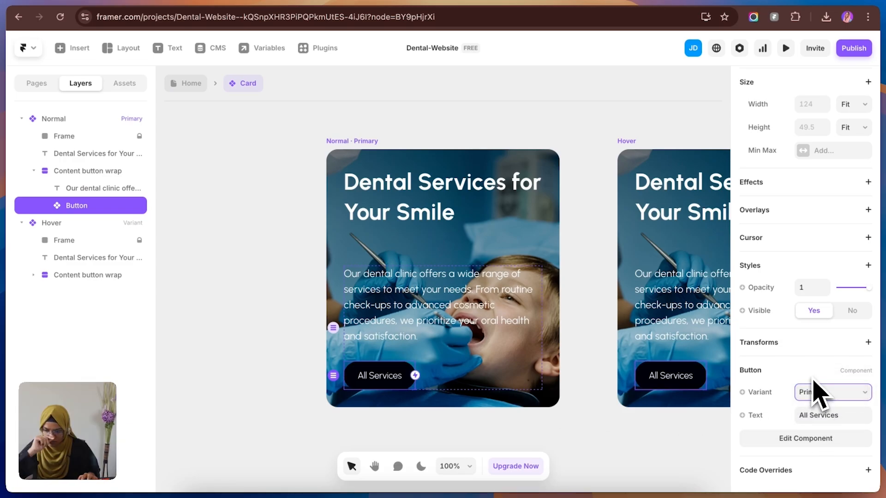
{"action": "left_click", "coordinate": [835, 415]}
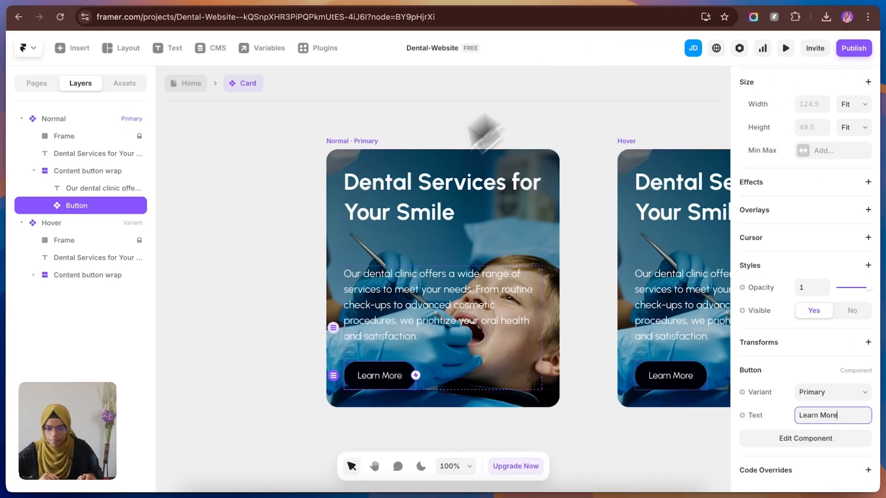
{"action": "left_click", "coordinate": [480, 123]}
Step: Create a plain text variable for the content of the heading in the Card's Normal variant
{"action": "left_click", "coordinate": [387, 222]}
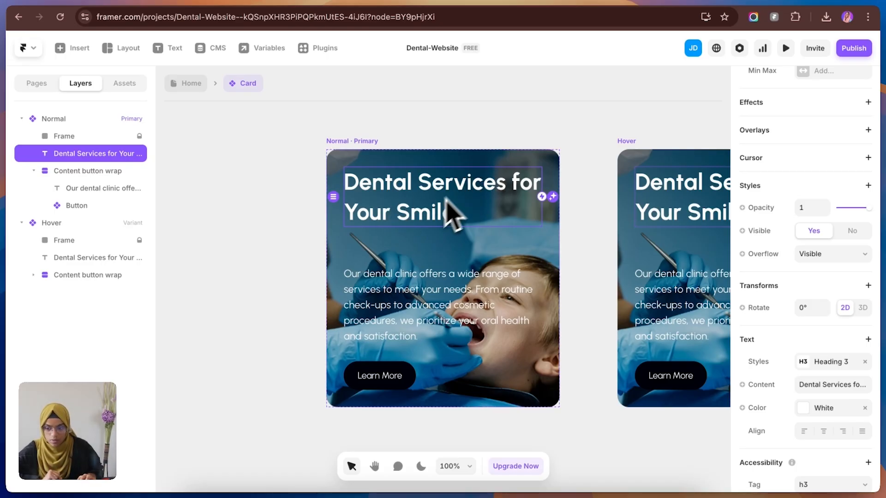
{"action": "left_click", "coordinate": [294, 219]}
{"action": "left_click", "coordinate": [387, 211]}
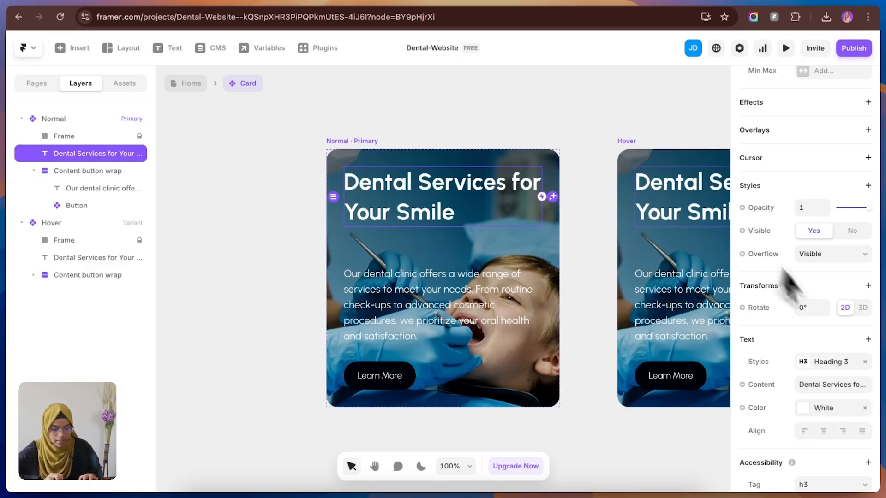
{"action": "left_click", "coordinate": [213, 280]}
{"action": "left_click", "coordinate": [399, 222]}
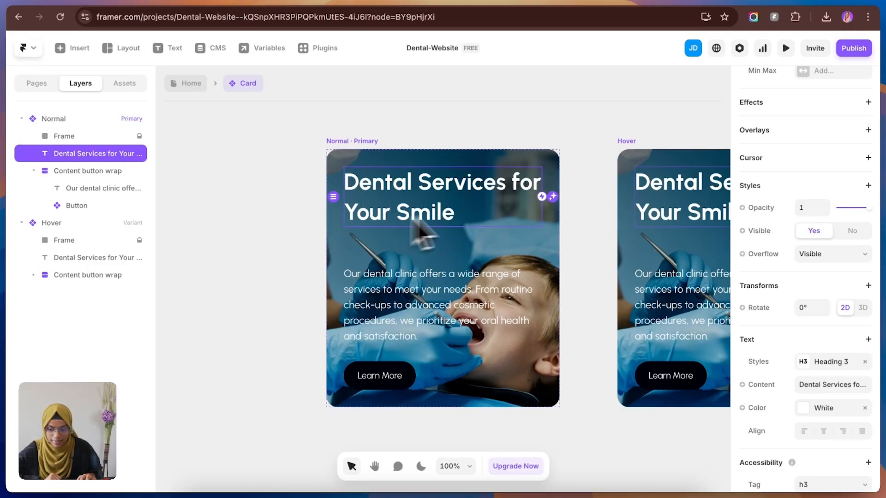
{"action": "left_click", "coordinate": [767, 386]}
{"action": "mouse_move", "coordinate": [780, 408]}
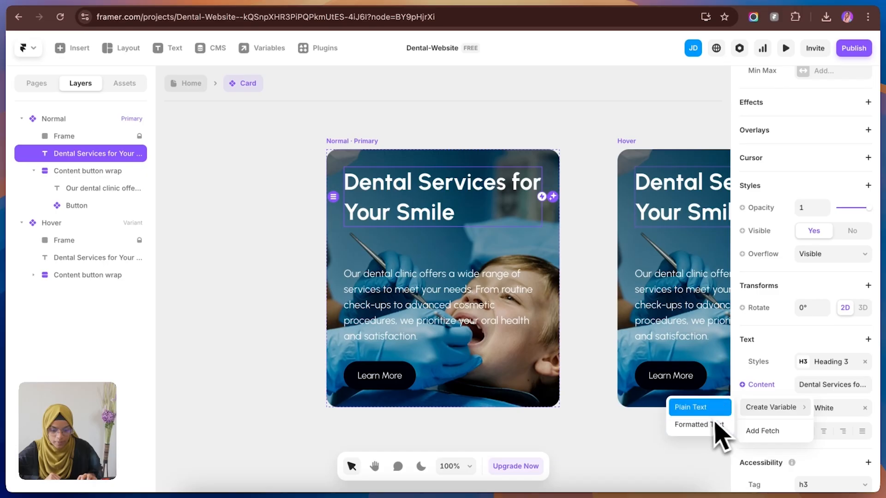
{"action": "left_click", "coordinate": [704, 414]}
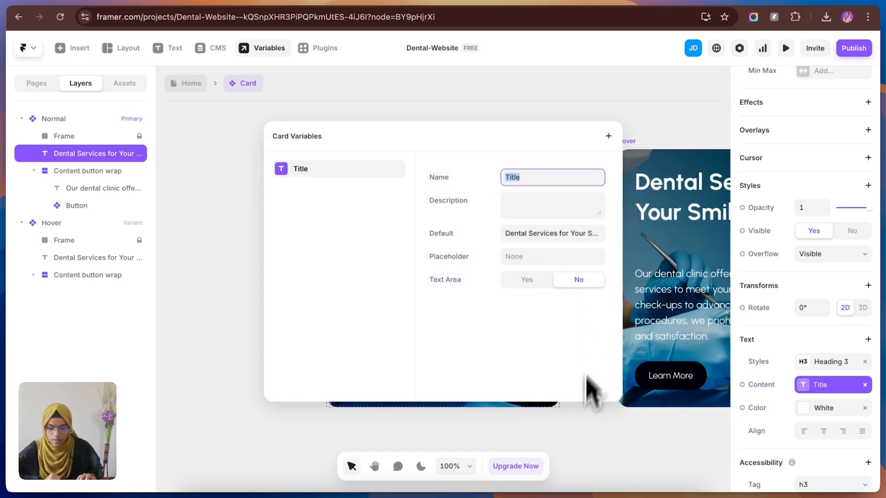
{"action": "left_click", "coordinate": [576, 443]}
Step: Create a plain text variable for the content of the paragraph in the Card's Normal variant
{"action": "left_click", "coordinate": [531, 323]}
{"action": "left_click", "coordinate": [744, 427]}
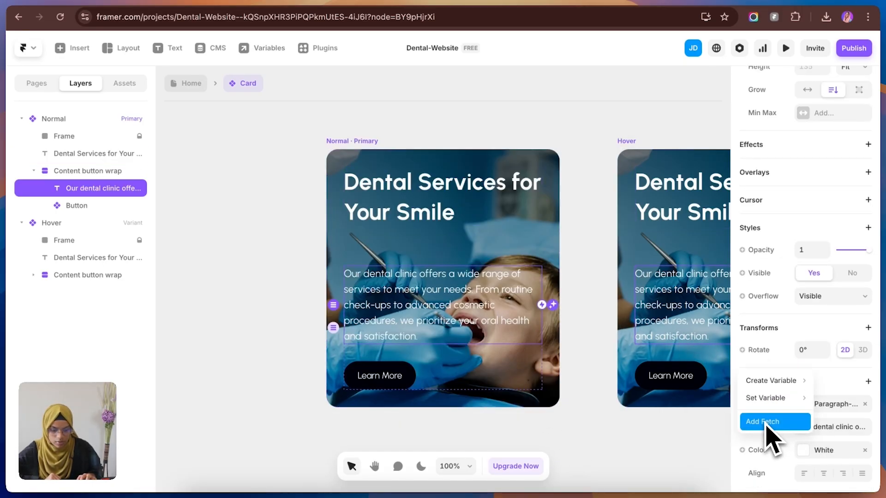
{"action": "left_click", "coordinate": [690, 380]}
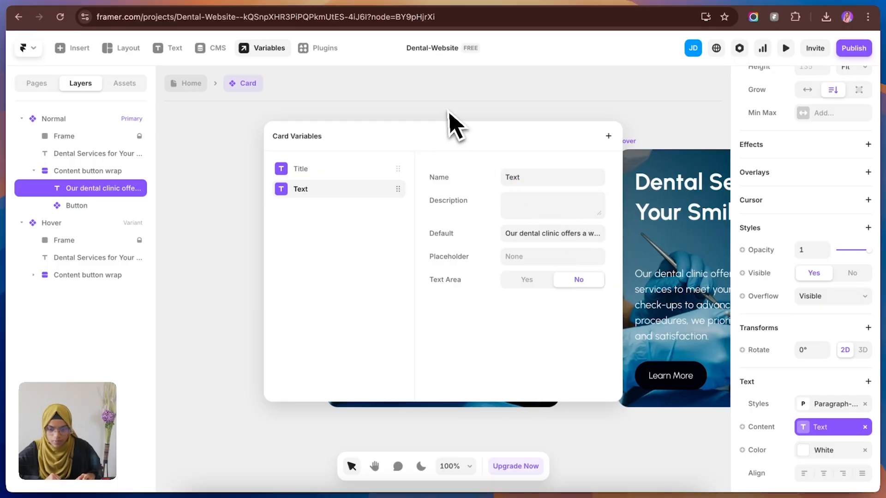
{"action": "left_click", "coordinate": [446, 116]}
Step: Set the opacity of the Normal variant's Content button wrap to 0
{"action": "left_click", "coordinate": [247, 316]}
{"action": "key", "text": "shift+1"}
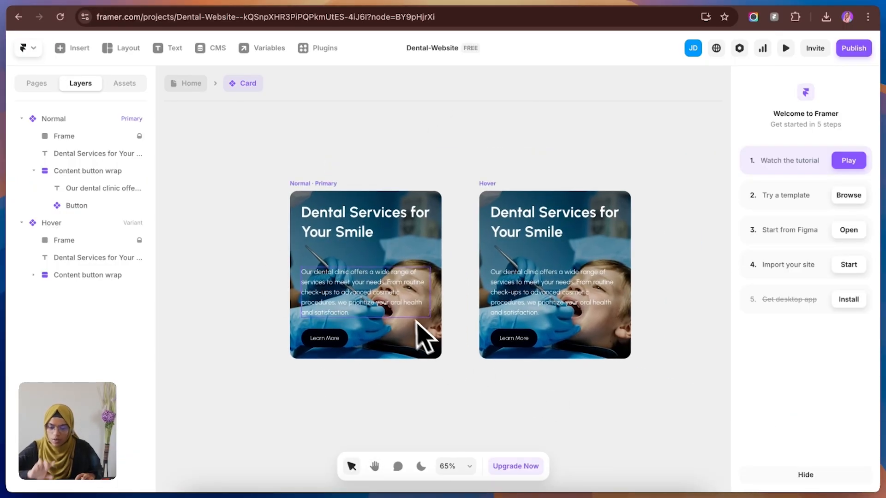
{"action": "left_click", "coordinate": [395, 338]}
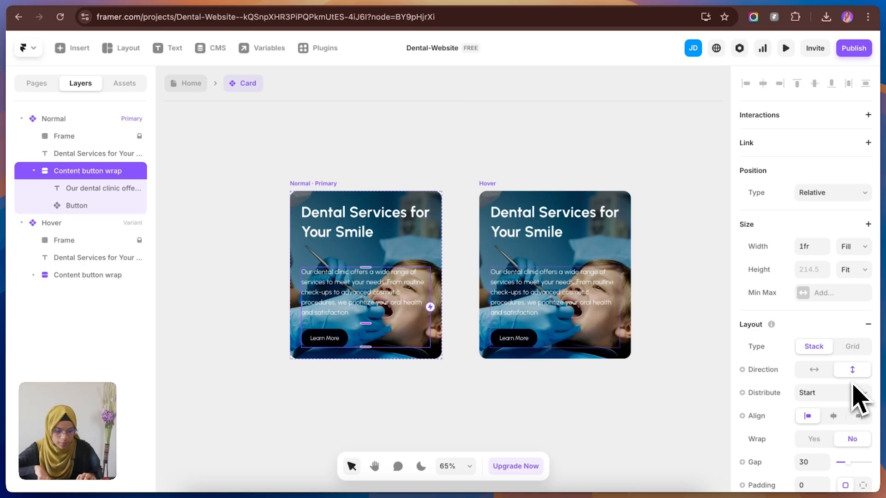
{"action": "scroll", "coordinate": [856, 397], "scroll_direction": "down", "scroll_amount": 4}
{"action": "left_click_drag", "start_coordinate": [867, 457], "coordinate": [801, 469]}
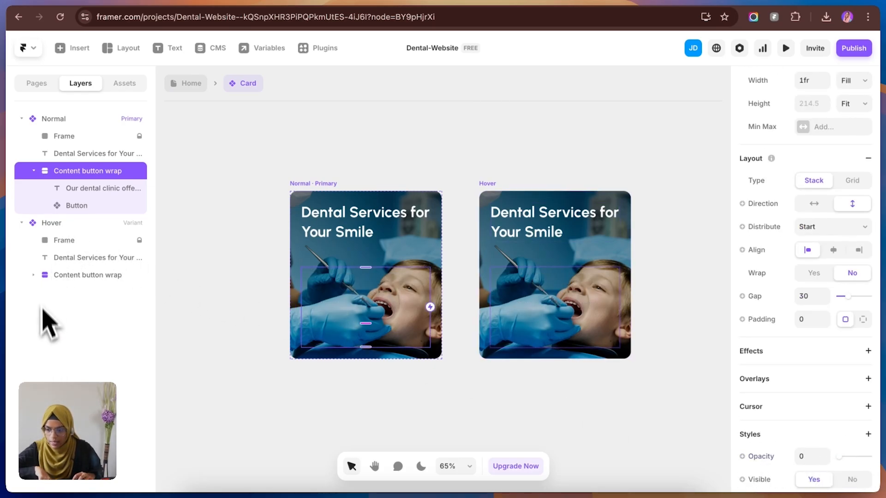
Step: Set the opacity of the Hover variant's Content button wrap to 1
{"action": "left_click", "coordinate": [65, 275]}
{"action": "scroll", "coordinate": [854, 443], "scroll_direction": "down", "scroll_amount": 5}
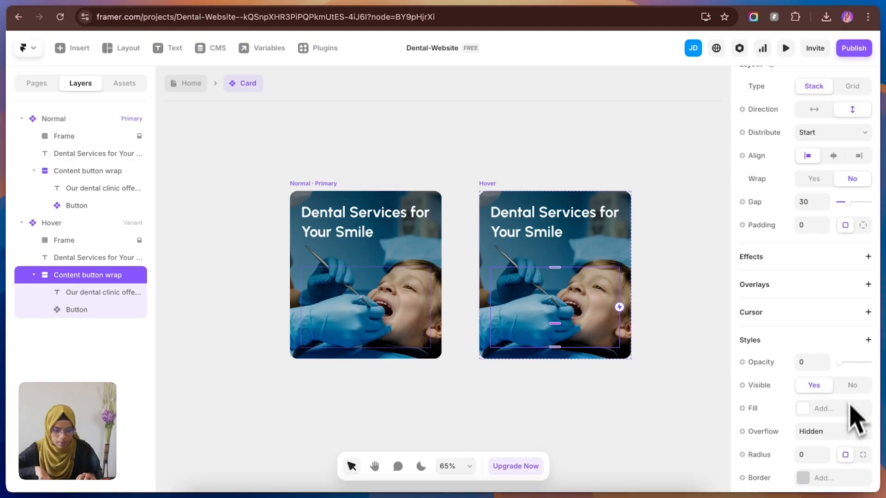
{"action": "left_click_drag", "start_coordinate": [840, 362], "coordinate": [876, 365]}
{"action": "left_click", "coordinate": [645, 406]}
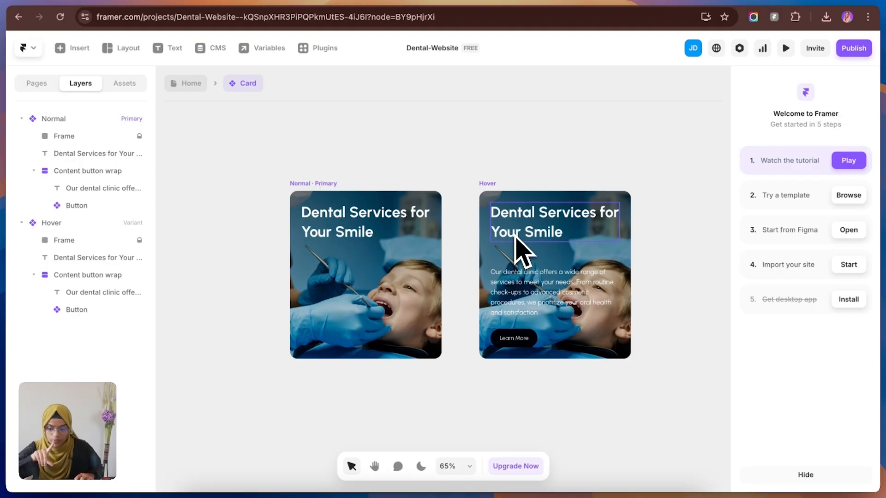
Step: Replace the Hover variant's image fill with the Light BLue color style
{"action": "left_click", "coordinate": [494, 190]}
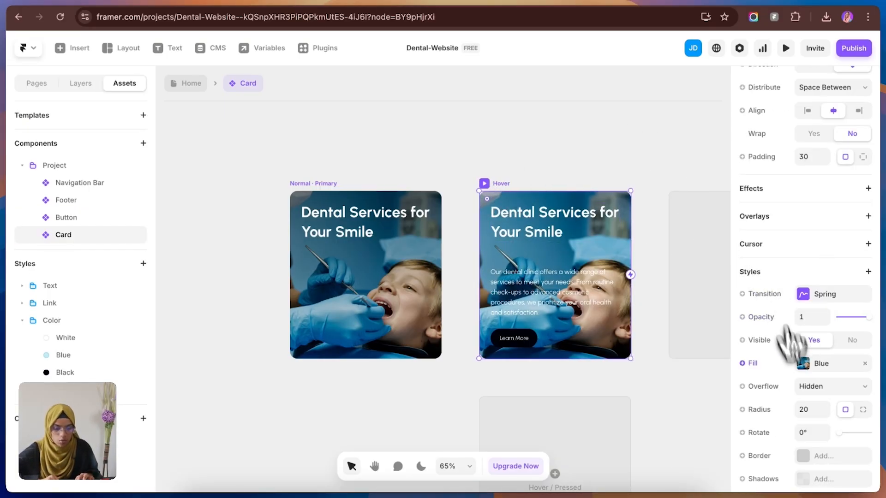
{"action": "left_click", "coordinate": [804, 365]}
{"action": "left_click", "coordinate": [595, 240]}
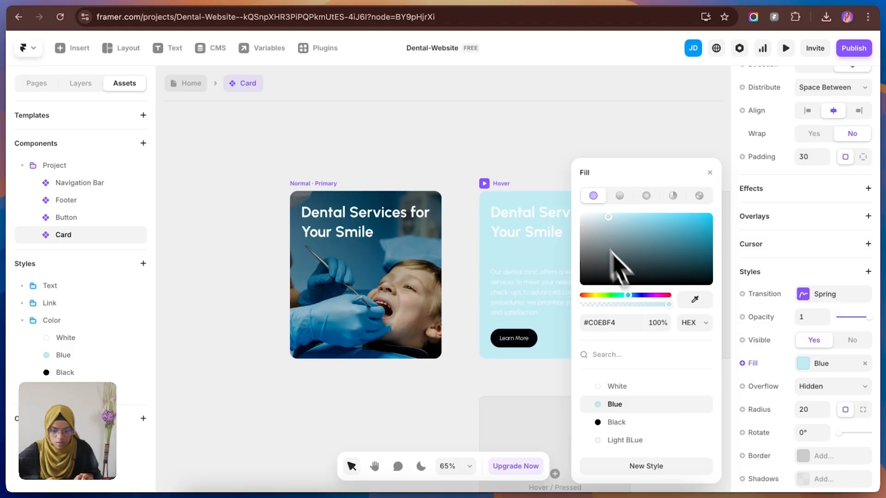
{"action": "left_click", "coordinate": [648, 440]}
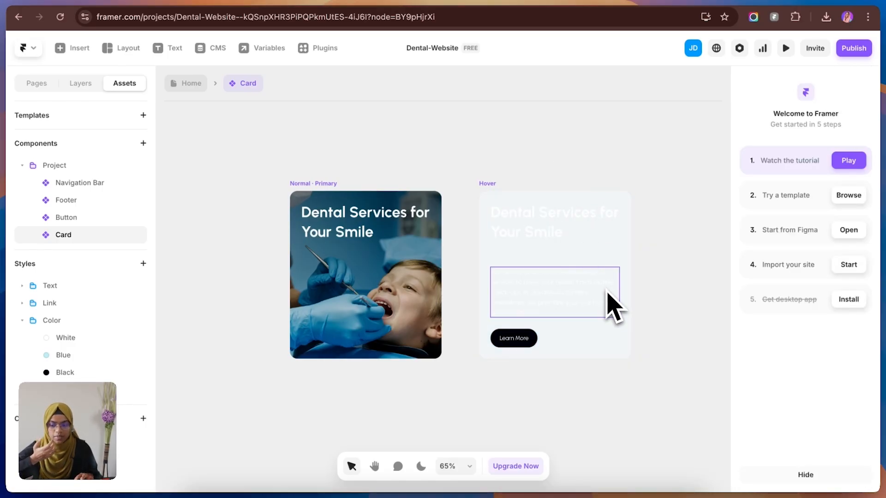
Step: Change the heading and paragraph text of the Hover variant from white to black
{"action": "left_click", "coordinate": [563, 232]}
{"action": "scroll", "coordinate": [830, 323], "scroll_direction": "down", "scroll_amount": 5}
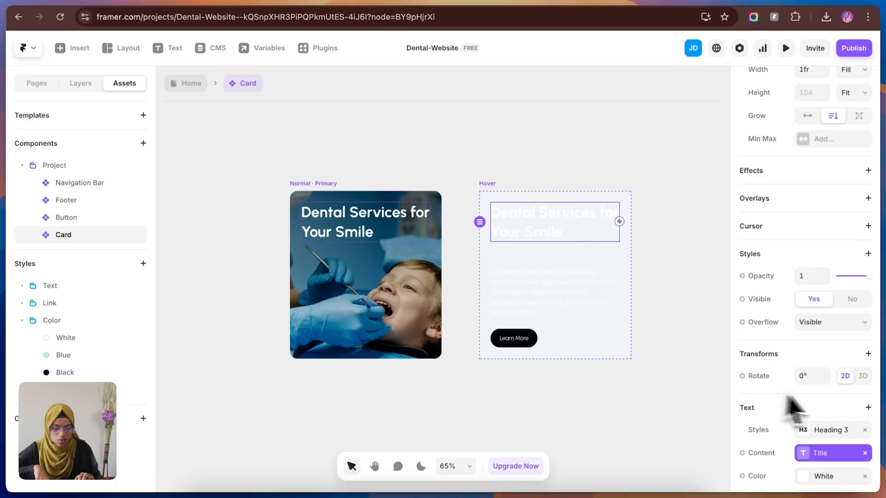
{"action": "left_click", "coordinate": [870, 482]}
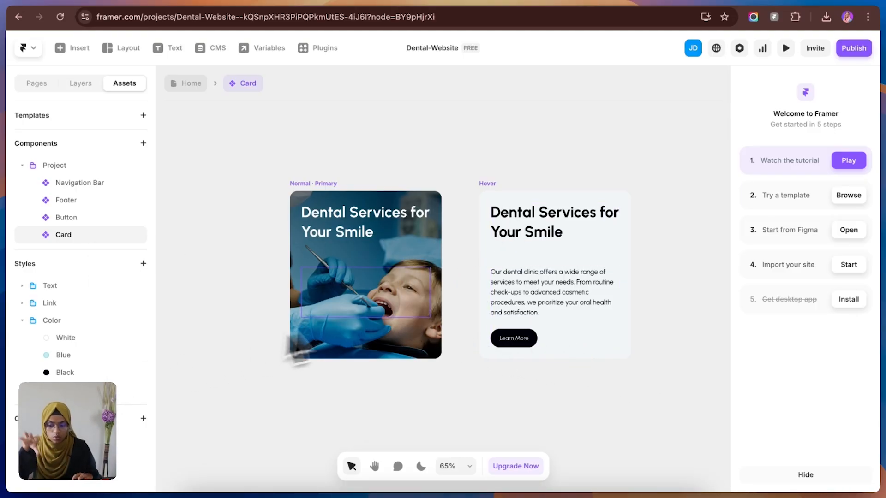
Step: Add a new transition interaction to the Normal variant of the Card component
{"action": "left_click", "coordinate": [504, 194]}
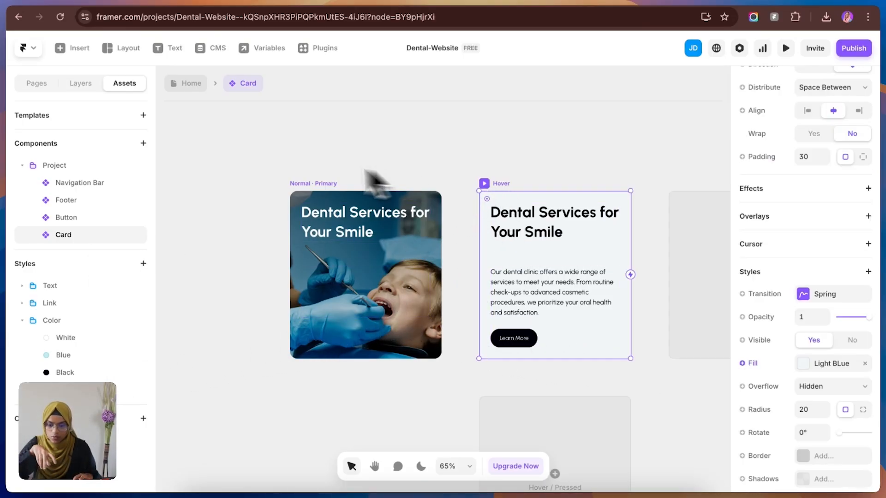
{"action": "left_click", "coordinate": [340, 208]}
{"action": "left_click", "coordinate": [90, 84]}
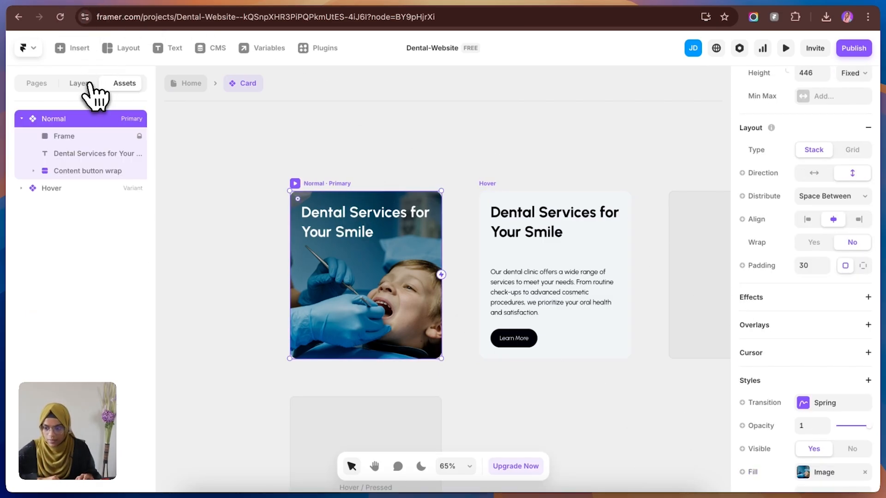
{"action": "scroll", "coordinate": [840, 177], "scroll_direction": "down", "scroll_amount": 4}
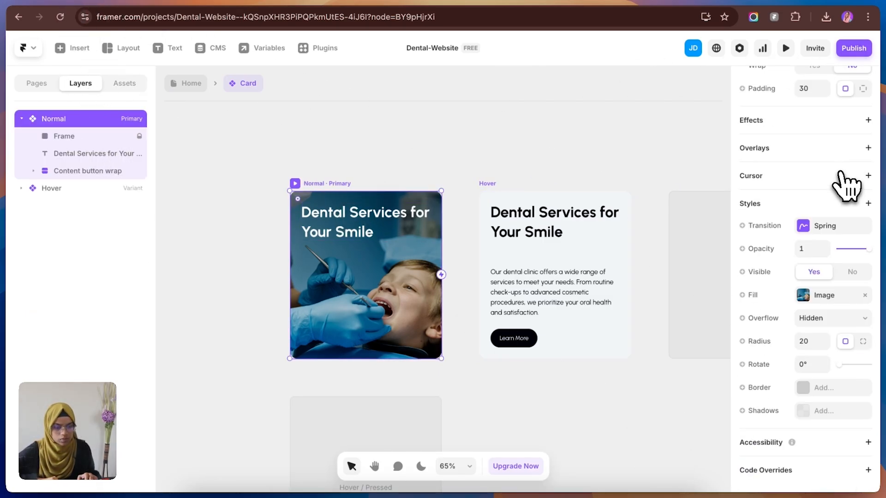
{"action": "scroll", "coordinate": [842, 180], "scroll_direction": "up", "scroll_amount": 8}
{"action": "left_click", "coordinate": [868, 115]}
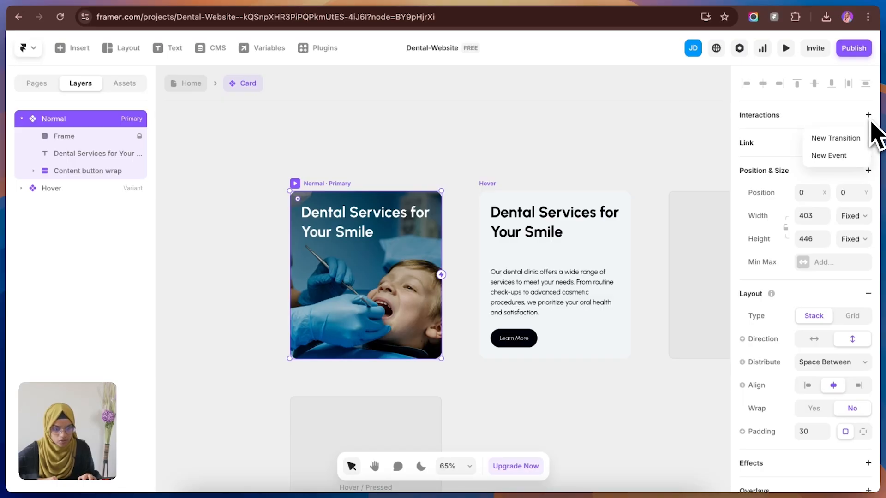
{"action": "left_click", "coordinate": [858, 138]}
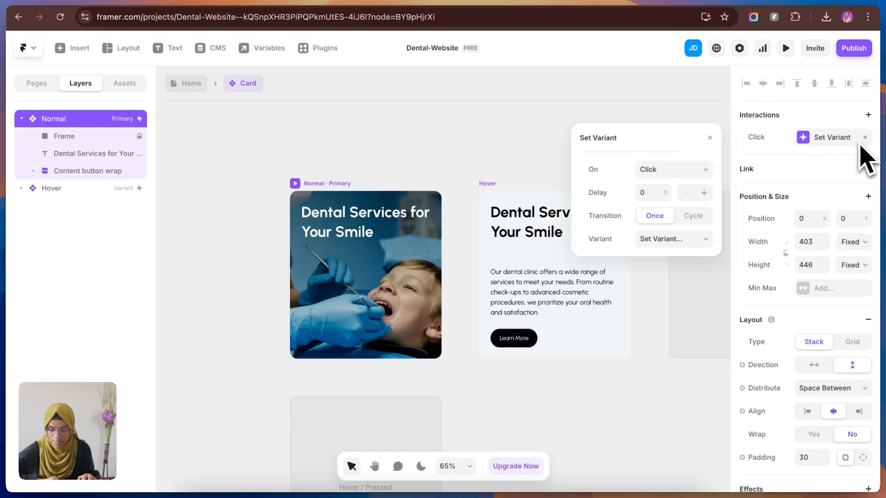
Step: Set the Normal variant's interaction to trigger on Mouse Enter and switch to the Hover variant
{"action": "left_click", "coordinate": [703, 169]}
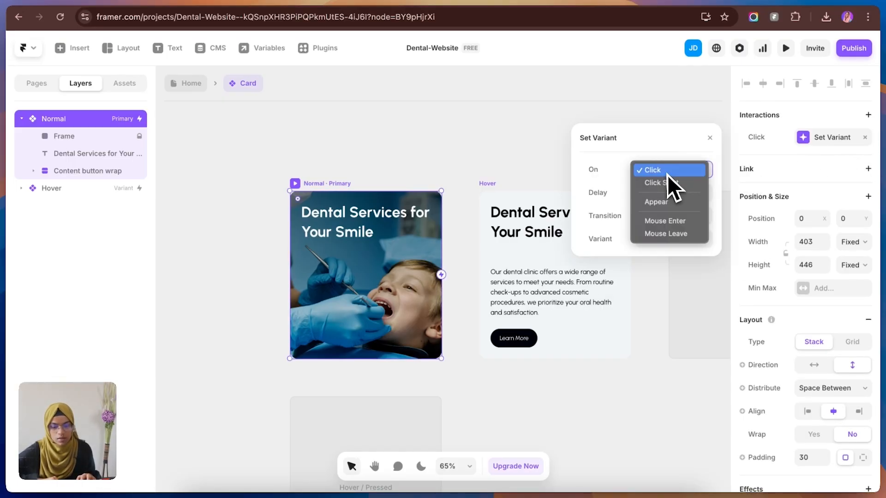
{"action": "left_click", "coordinate": [667, 224]}
{"action": "left_click", "coordinate": [667, 240]}
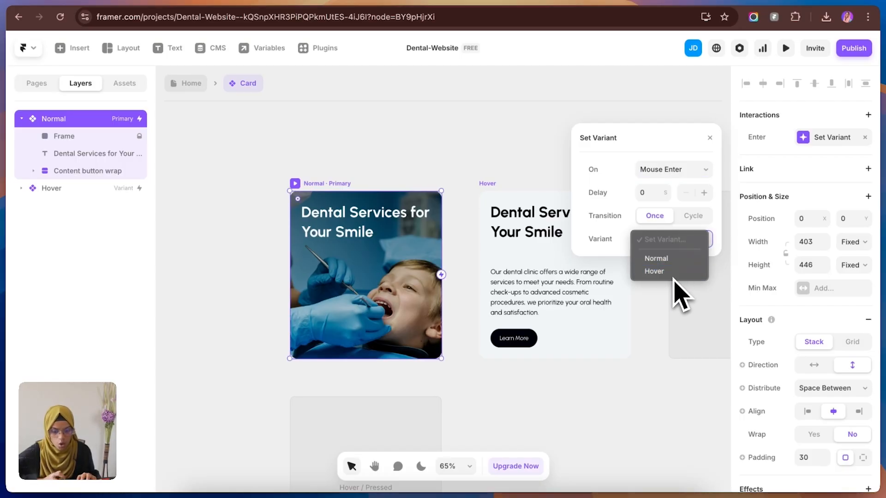
{"action": "left_click", "coordinate": [671, 272]}
{"action": "left_click", "coordinate": [512, 137]}
Step: Set the Hover variant's interaction to trigger on Mouse Leave and switch to the Normal variant
{"action": "left_click", "coordinate": [489, 184]}
{"action": "scroll", "coordinate": [805, 202], "scroll_direction": "down", "scroll_amount": 2}
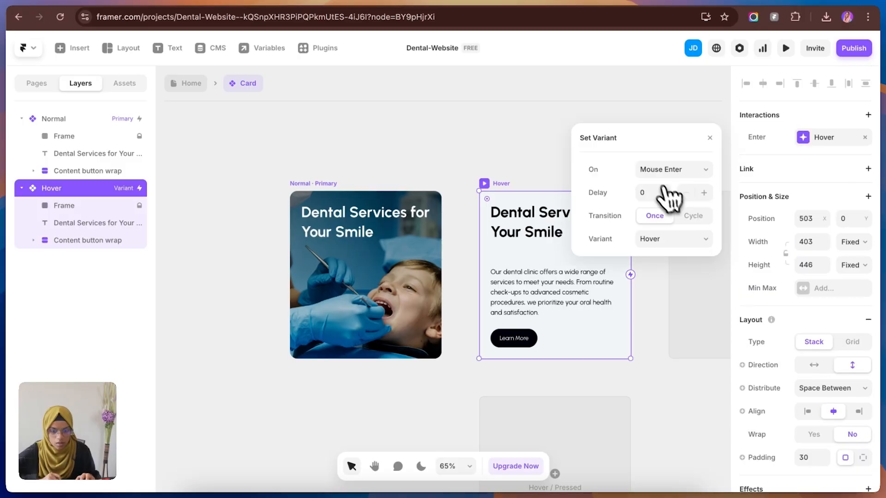
{"action": "left_click", "coordinate": [666, 171]}
{"action": "left_click", "coordinate": [661, 184]}
{"action": "left_click", "coordinate": [676, 239]}
{"action": "left_click", "coordinate": [668, 232]}
{"action": "left_click", "coordinate": [405, 181]}
Step: Preview the Card component from its Normal variant to test the hover interaction
{"action": "left_click", "coordinate": [362, 199]}
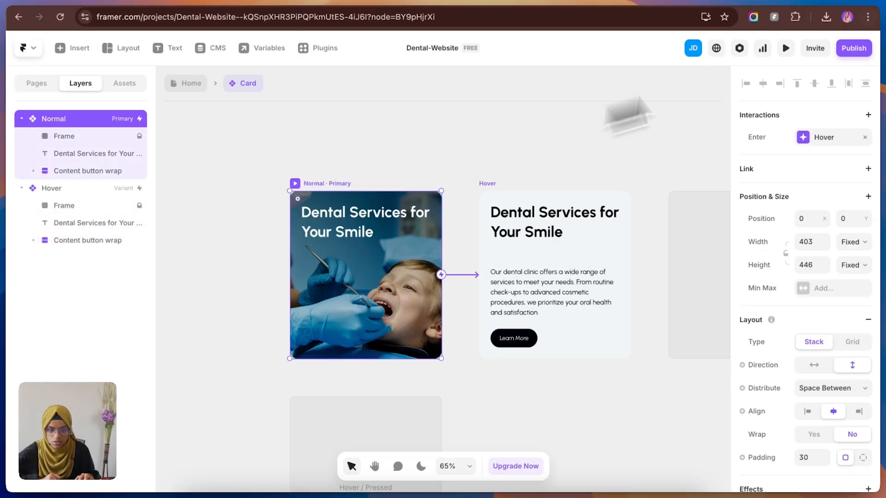
{"action": "left_click", "coordinate": [786, 48]}
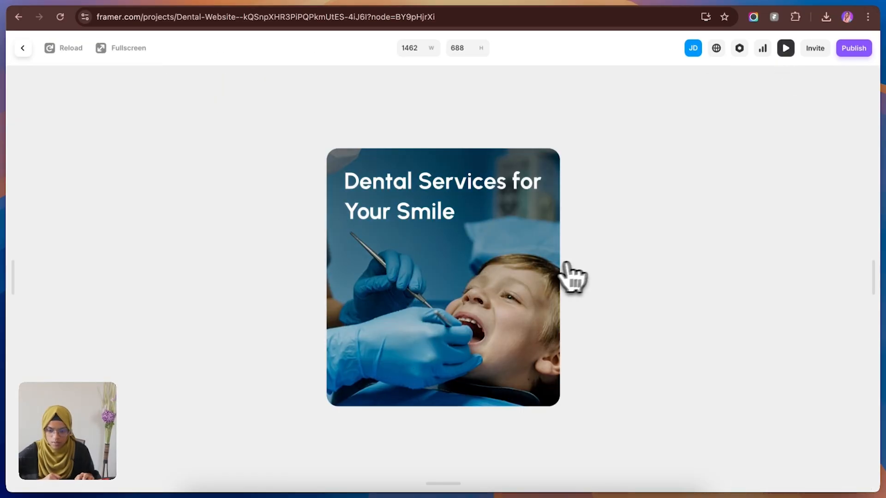
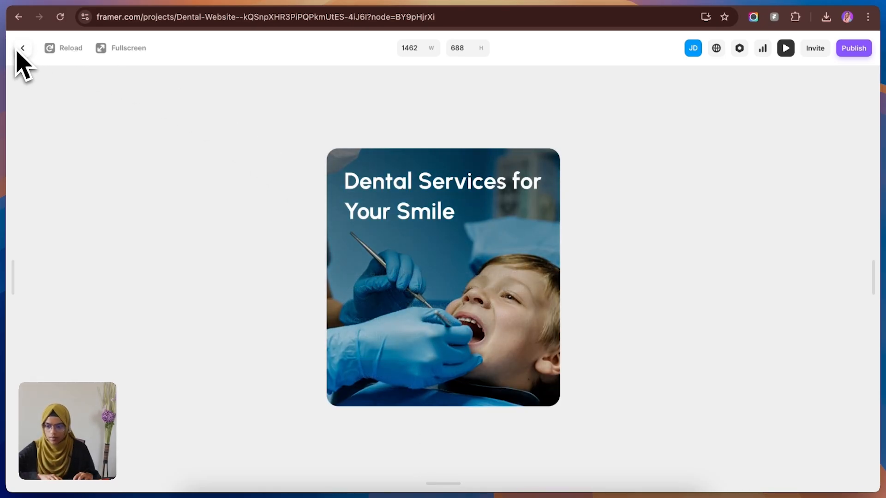
Step: Exit the preview and set the bottom padding of the Card's Normal variant to 0
{"action": "left_click", "coordinate": [28, 57]}
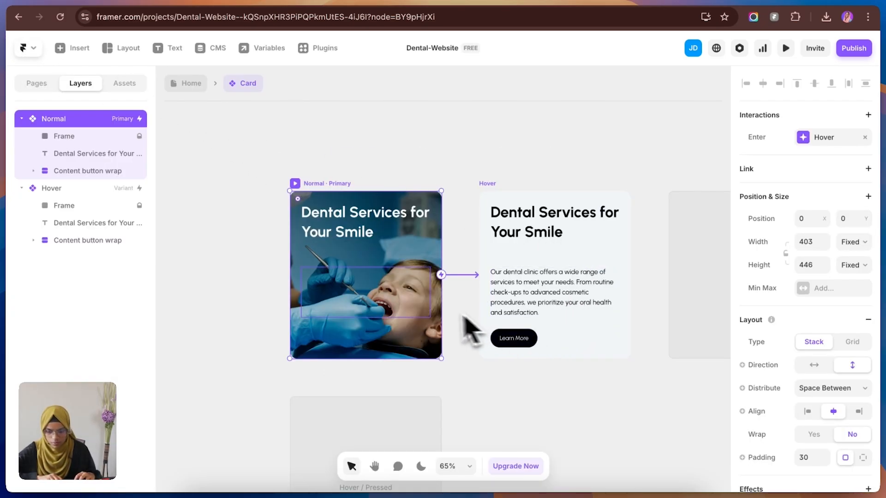
{"action": "left_click", "coordinate": [371, 332]}
{"action": "left_click", "coordinate": [58, 121]}
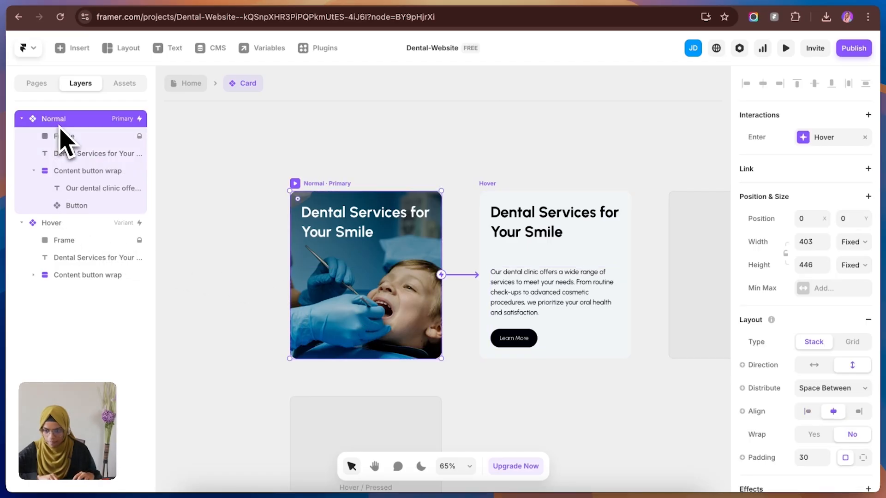
{"action": "scroll", "coordinate": [828, 442], "scroll_direction": "down", "scroll_amount": 2}
{"action": "left_click", "coordinate": [862, 427]}
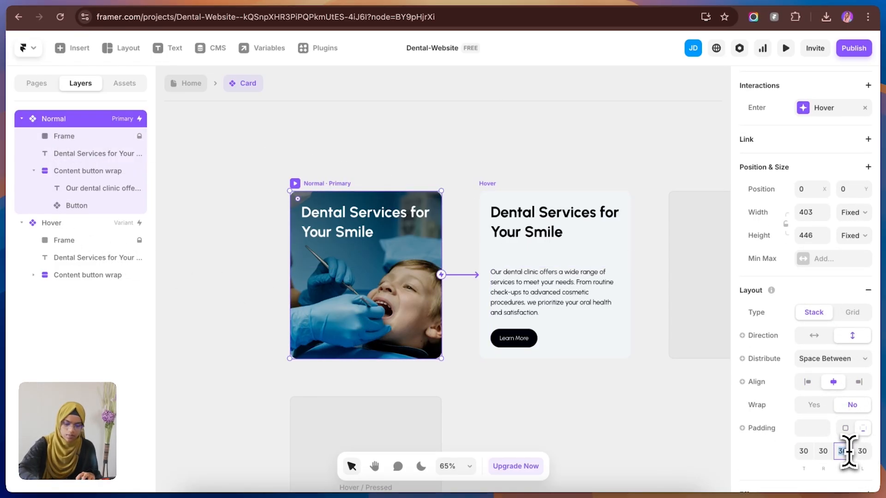
{"action": "type", "text": "0"}
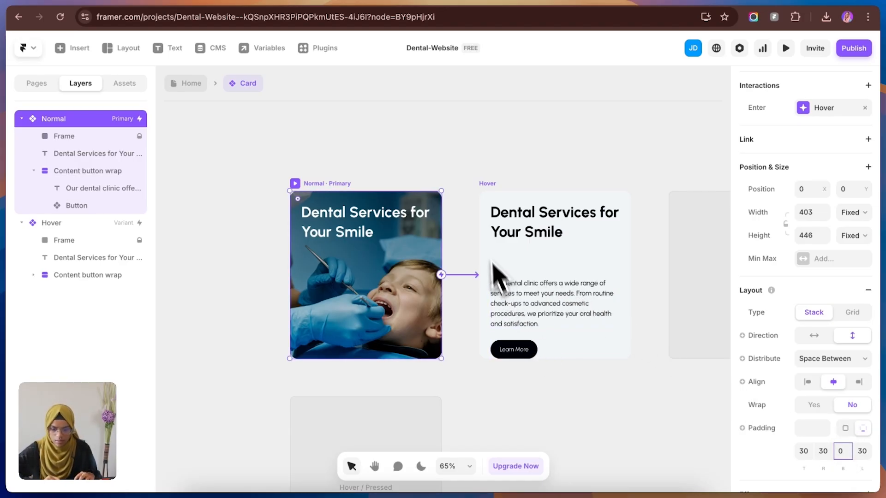
Step: Set the bottom padding of the Card's Hover variant to 30
{"action": "left_click", "coordinate": [494, 207]}
{"action": "scroll", "coordinate": [849, 410], "scroll_direction": "down", "scroll_amount": 4}
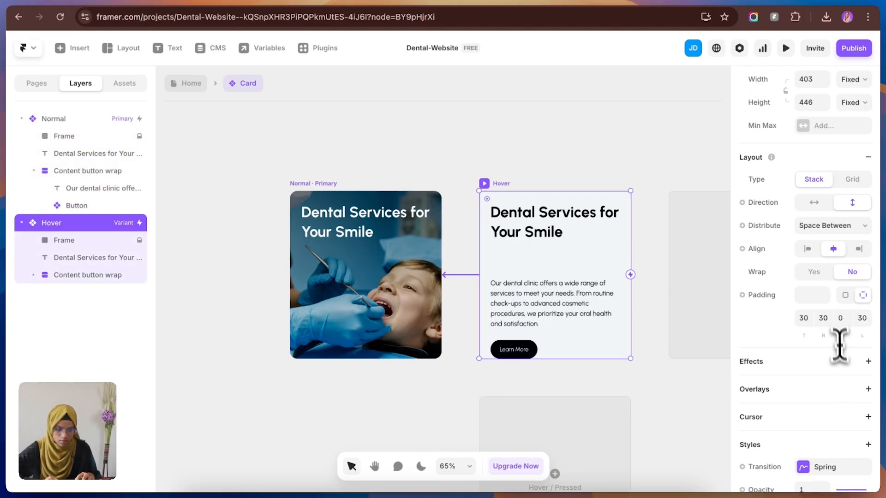
{"action": "type", "text": "30"}
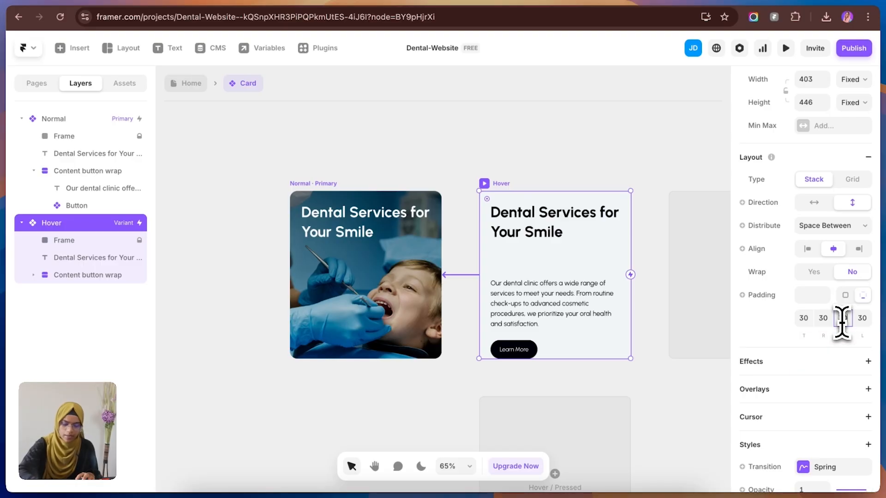
{"action": "key", "text": "Return"}
Step: Preview the Card component again to check its hover transition, and return to the canvas
{"action": "left_click", "coordinate": [636, 167]}
{"action": "left_click", "coordinate": [785, 48]}
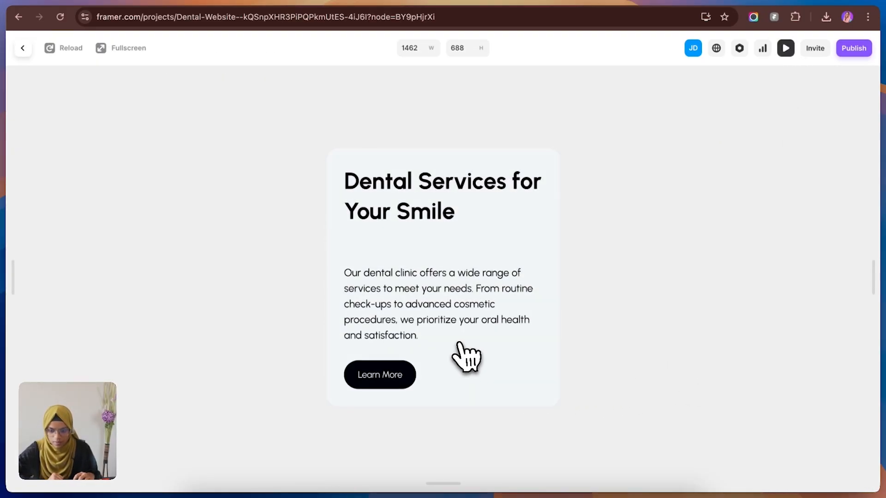
{"action": "left_click", "coordinate": [23, 48]}
Step: Create an Image variable for the fill of the Card's Normal variant
{"action": "left_click", "coordinate": [365, 211]}
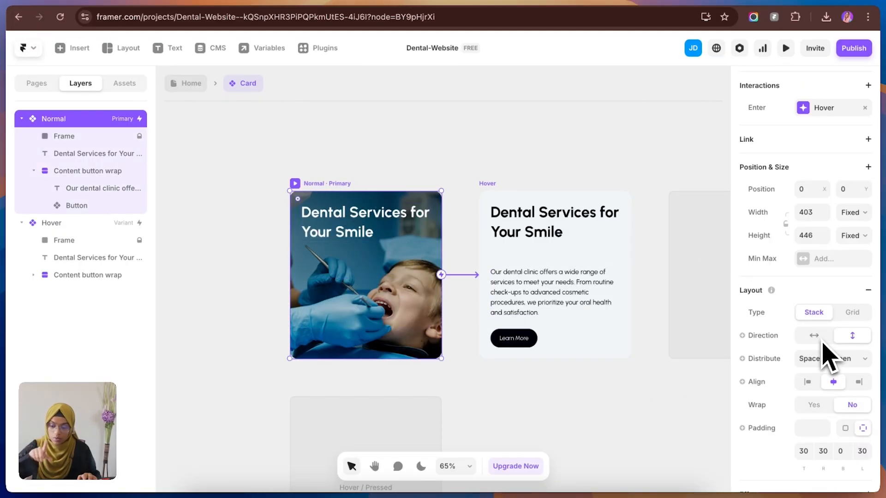
{"action": "scroll", "coordinate": [827, 357], "scroll_direction": "down", "scroll_amount": 5}
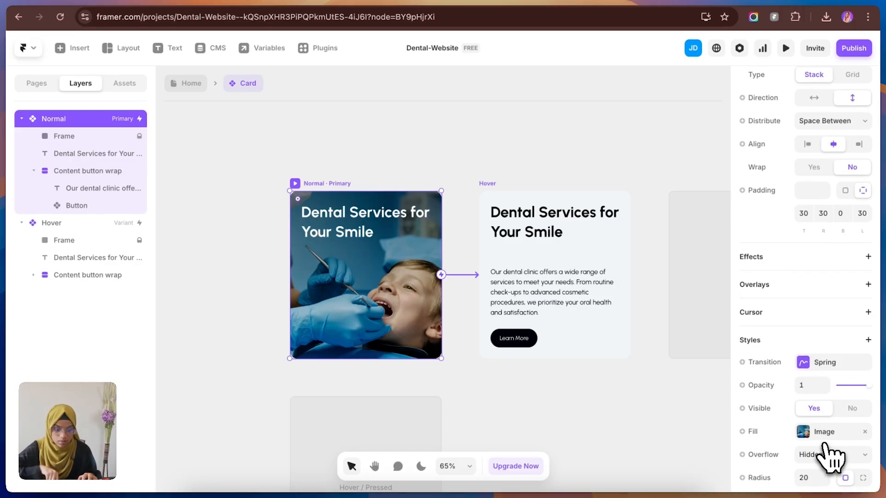
{"action": "left_click", "coordinate": [804, 434]}
{"action": "left_click", "coordinate": [800, 433]}
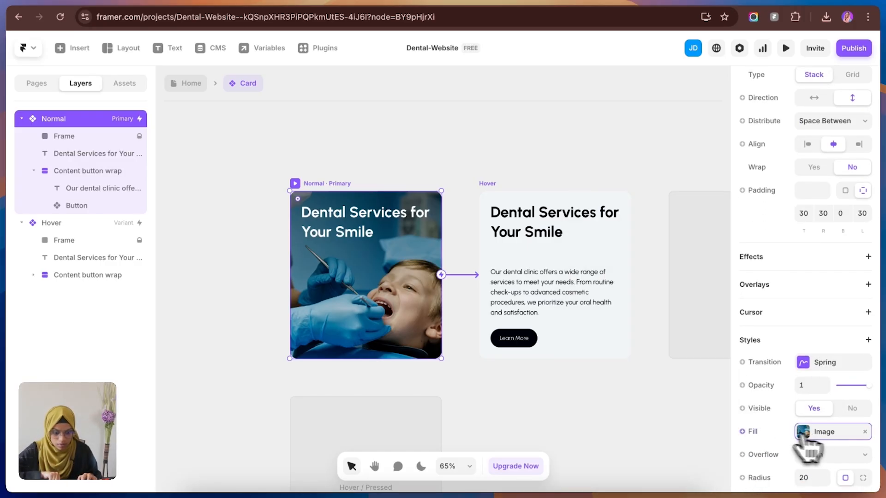
{"action": "left_click", "coordinate": [744, 432]}
{"action": "mouse_move", "coordinate": [742, 387]}
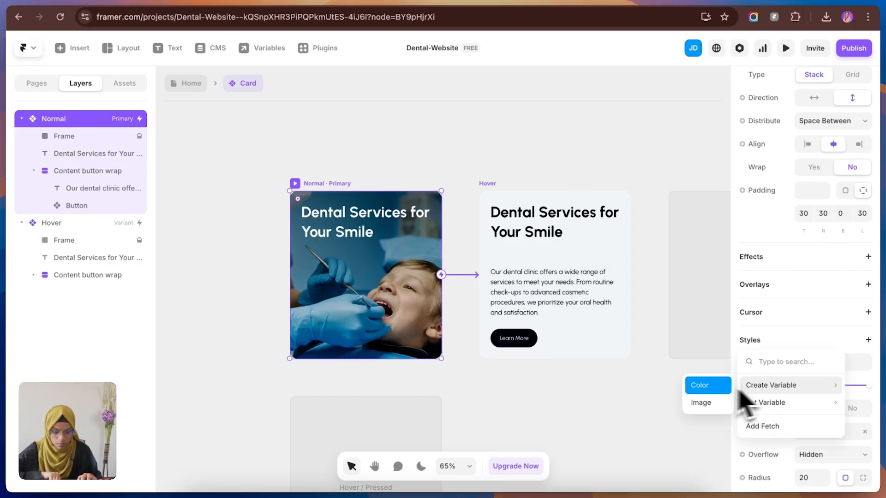
{"action": "left_click", "coordinate": [717, 408]}
{"action": "left_click", "coordinate": [638, 428]}
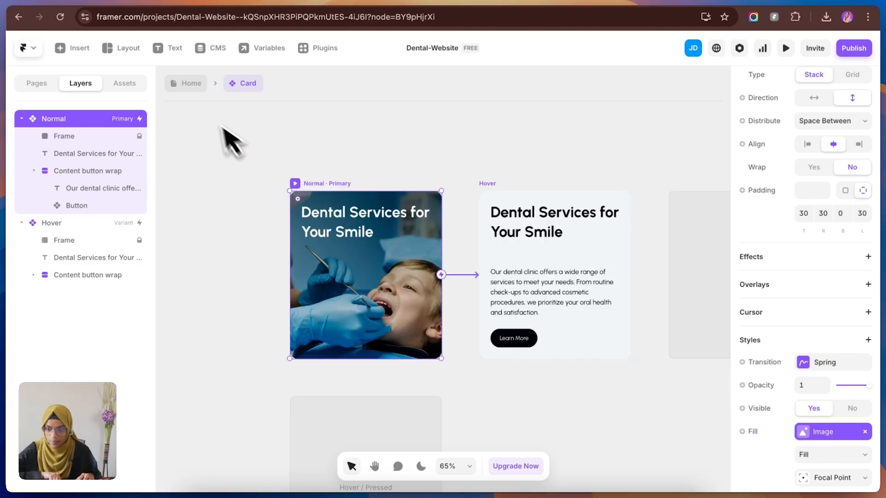
Step: Return to the Home page and duplicate the Card twice inside Services wrap to make three cards
{"action": "left_click", "coordinate": [196, 87]}
{"action": "scroll", "coordinate": [821, 415], "scroll_direction": "down", "scroll_amount": 3}
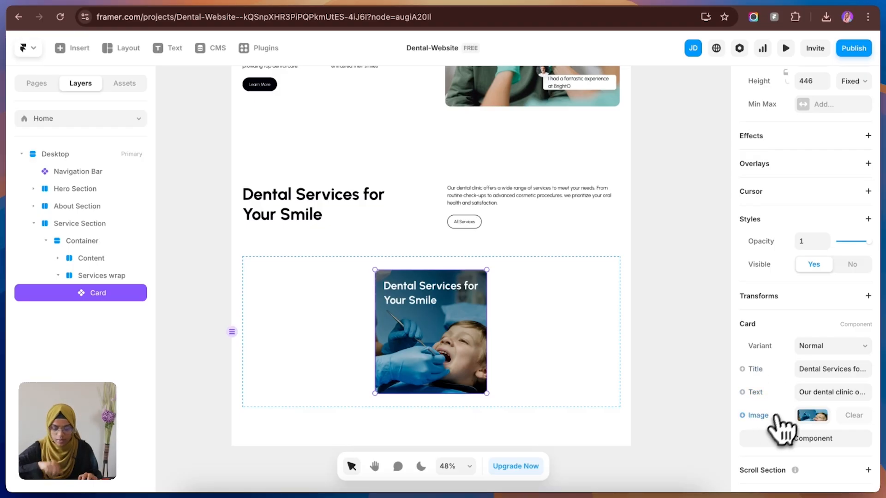
{"action": "left_click", "coordinate": [675, 358]}
{"action": "left_click", "coordinate": [103, 297]}
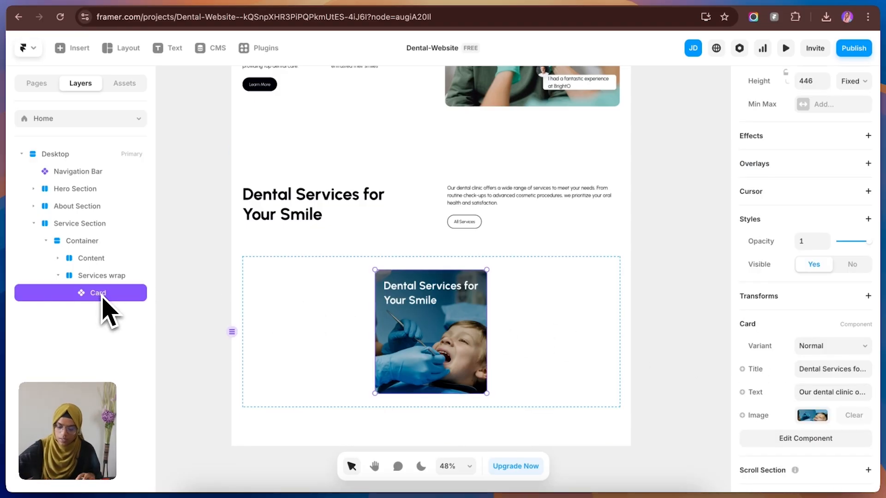
{"action": "key", "text": "super+d"}
{"action": "key", "text": "super+d"}
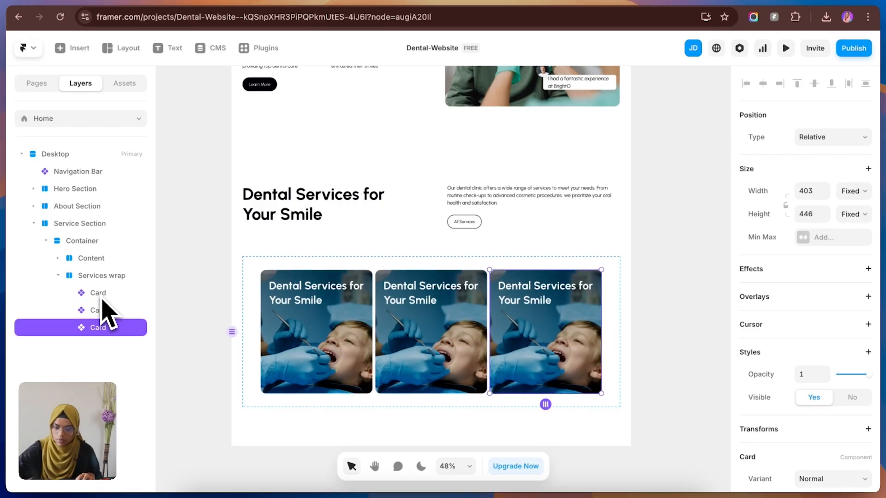
Step: Set the distribution of the Services wrap stack to Space Between
{"action": "key", "text": "Escape"}
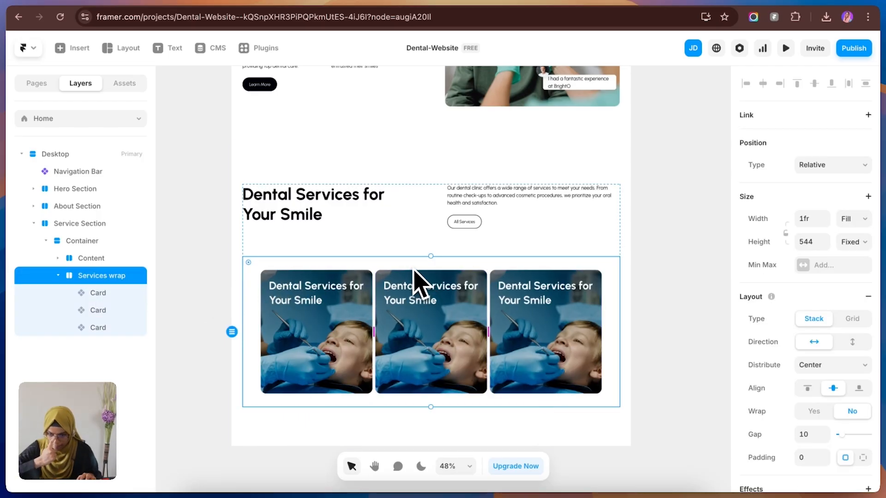
{"action": "left_click", "coordinate": [807, 367]}
{"action": "left_click", "coordinate": [820, 391]}
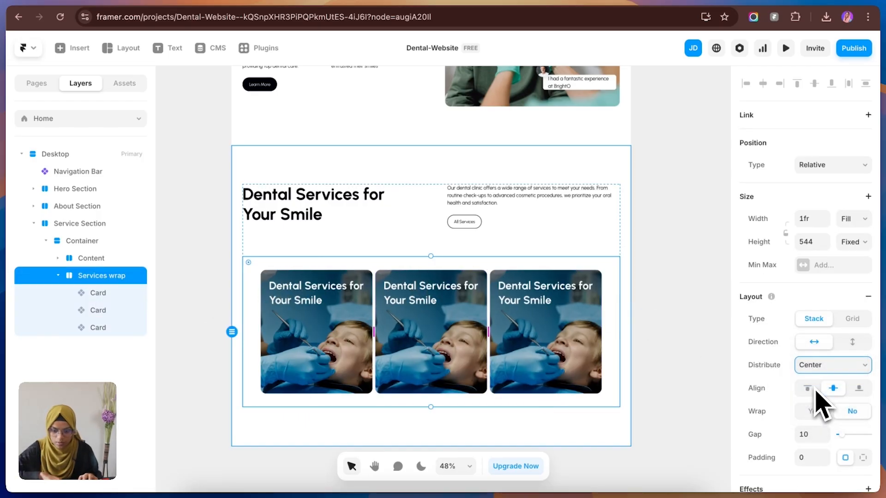
Step: Switch the middle service card to the Hover variant
{"action": "scroll", "coordinate": [844, 434], "scroll_direction": "down", "scroll_amount": 3}
{"action": "left_click", "coordinate": [814, 320]}
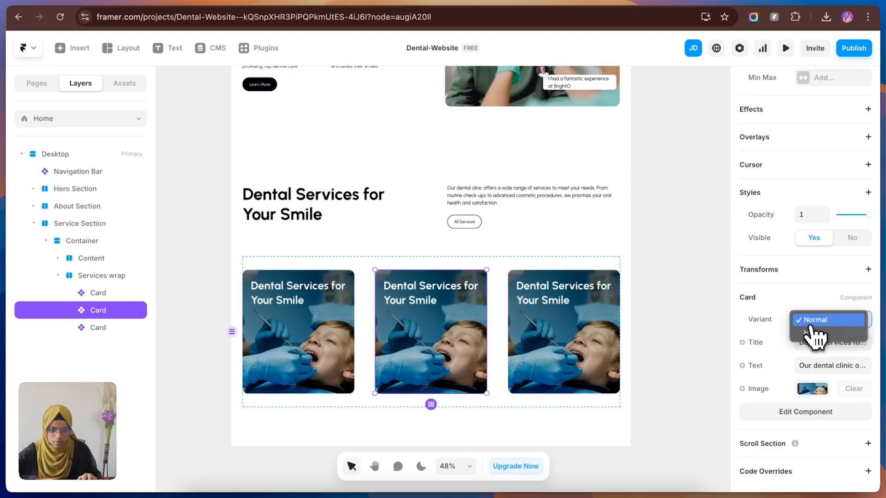
{"action": "left_click", "coordinate": [814, 332]}
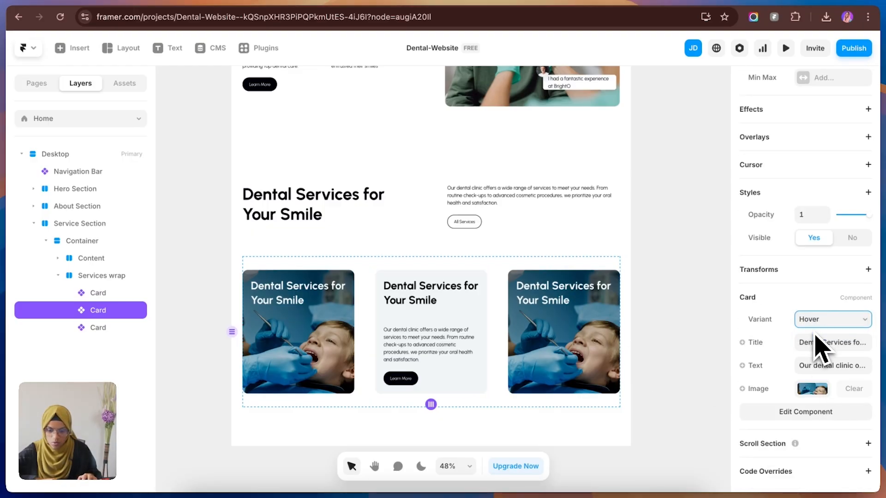
Step: Replace the third service card's image with the photo of the dental braces model
{"action": "left_click", "coordinate": [600, 336]}
{"action": "scroll", "coordinate": [823, 417], "scroll_direction": "down", "scroll_amount": 3}
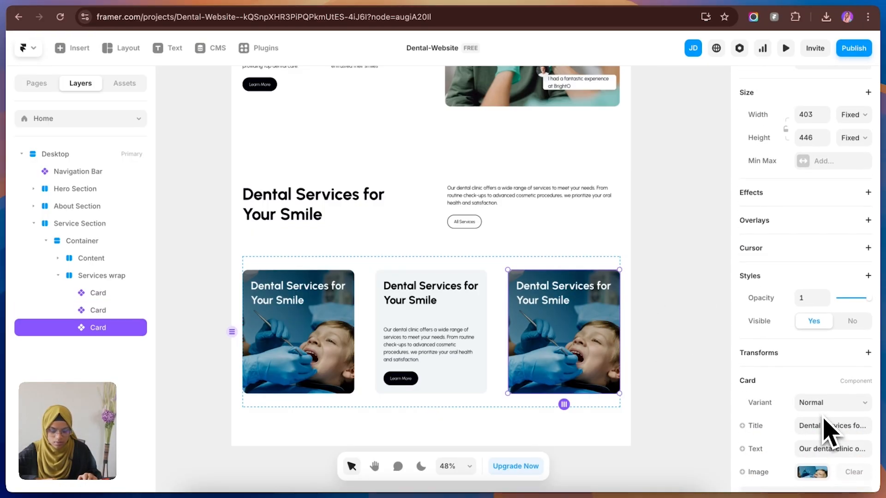
{"action": "left_click", "coordinate": [812, 388]}
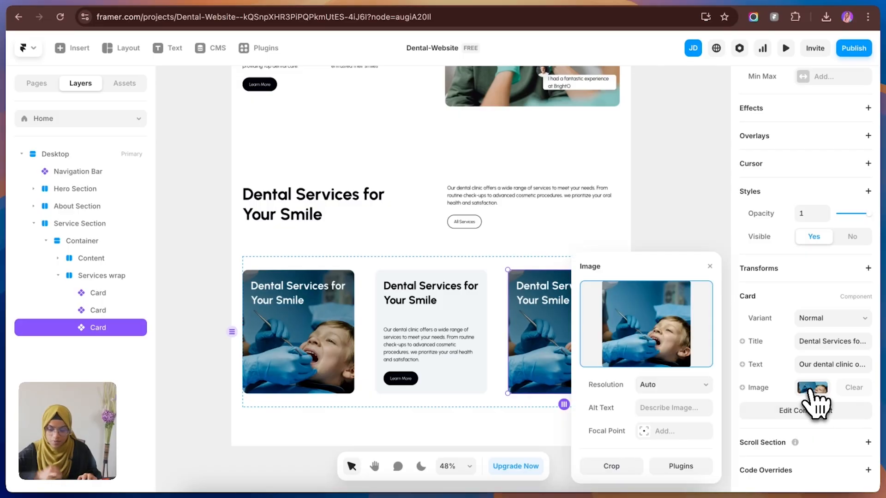
{"action": "left_click", "coordinate": [672, 336]}
{"action": "left_click", "coordinate": [690, 226]}
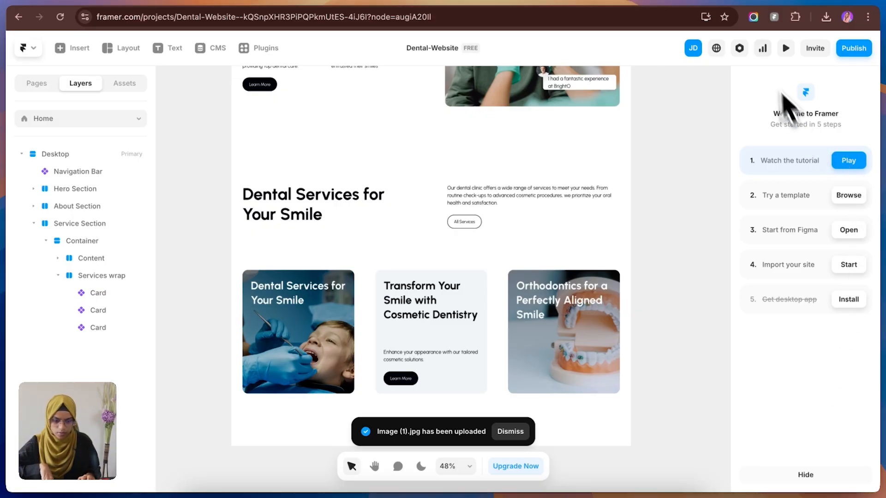
Step: Preview the Home page to check the hover effect on the three service cards, and close the preview
{"action": "left_click", "coordinate": [786, 49]}
{"action": "scroll", "coordinate": [672, 459], "scroll_direction": "down", "scroll_amount": 10}
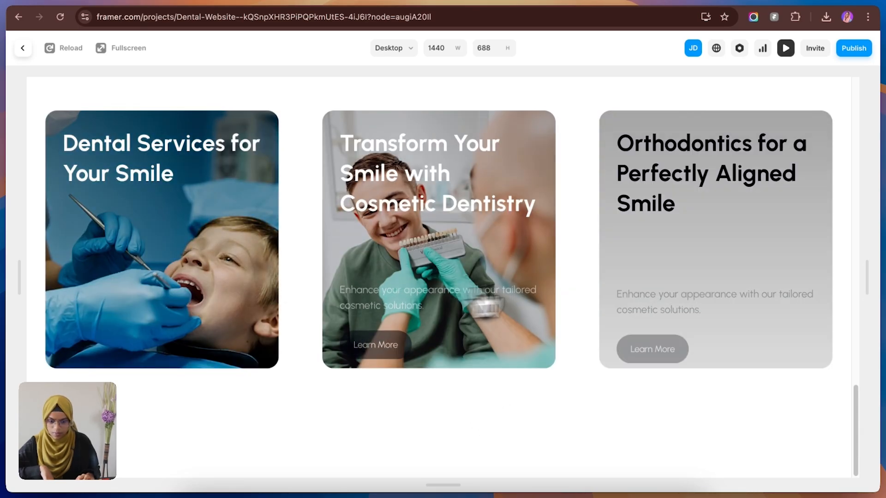
{"action": "key", "text": "Escape"}
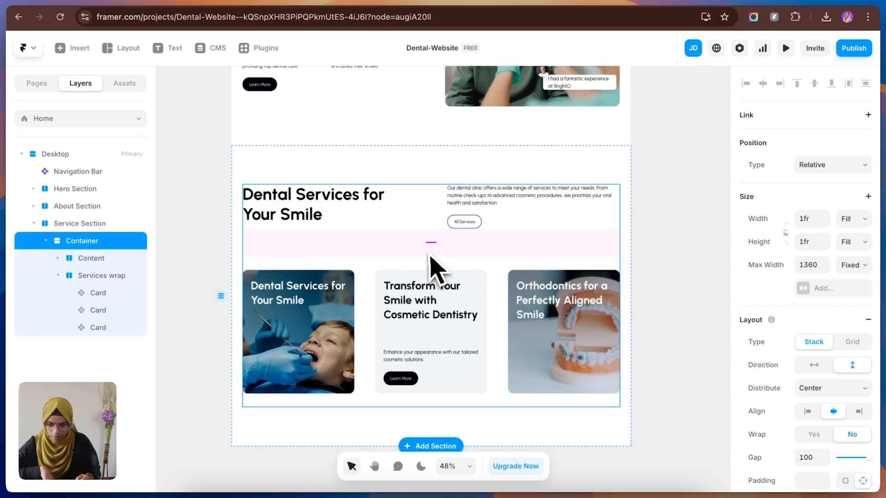
Step: Set the gap of the Service Section's Container to 40
{"action": "left_click_drag", "start_coordinate": [429, 245], "coordinate": [427, 229]}
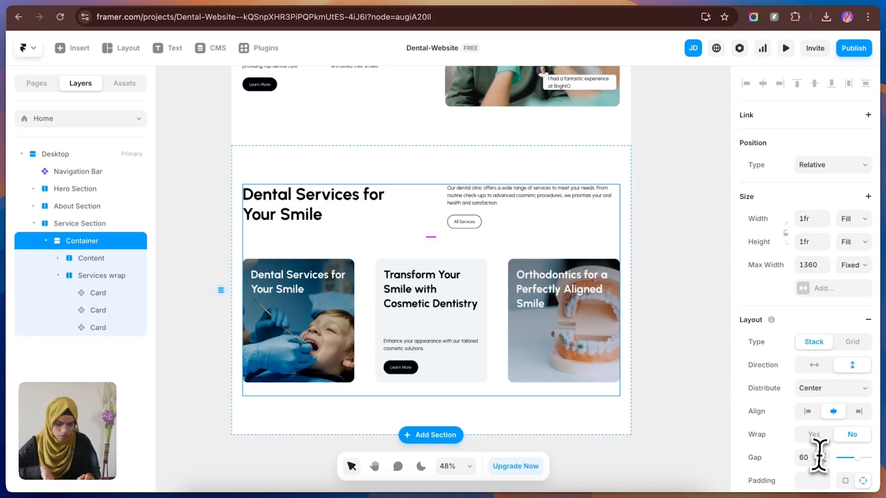
{"action": "type", "text": "40"}
{"action": "key", "text": "Return"}
Step: Set the height of Services wrap to Fit
{"action": "left_click", "coordinate": [565, 343]}
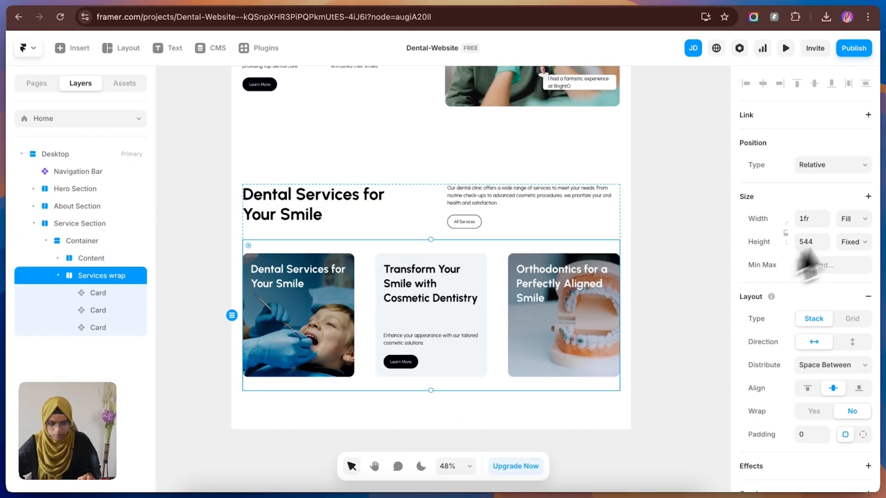
{"action": "left_click", "coordinate": [854, 244]}
{"action": "left_click", "coordinate": [849, 281]}
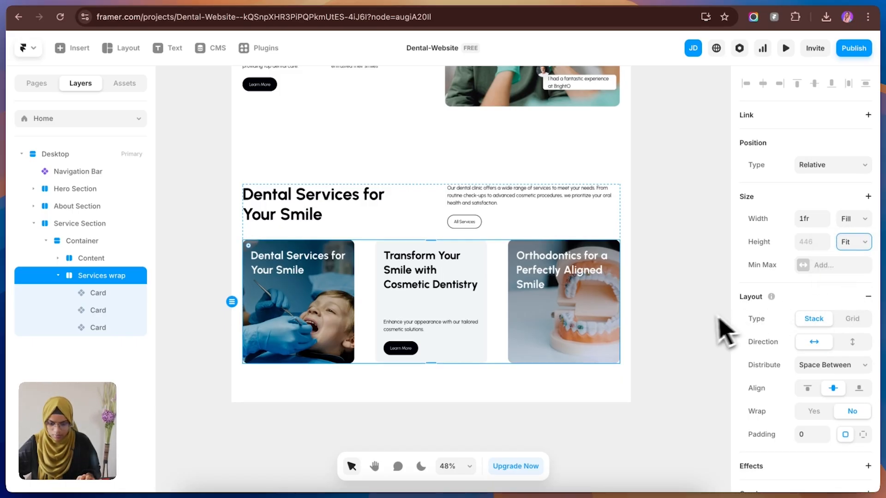
{"action": "left_click", "coordinate": [710, 328]}
Step: Compare the Framer services section with the Figma design and examine the design sections that follow it
{"action": "left_click", "coordinate": [207, 6]}
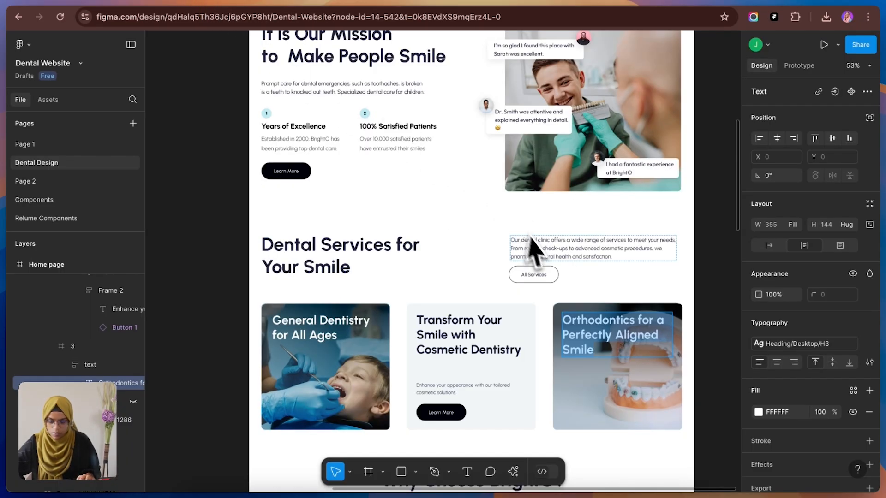
{"action": "left_click", "coordinate": [126, 5]}
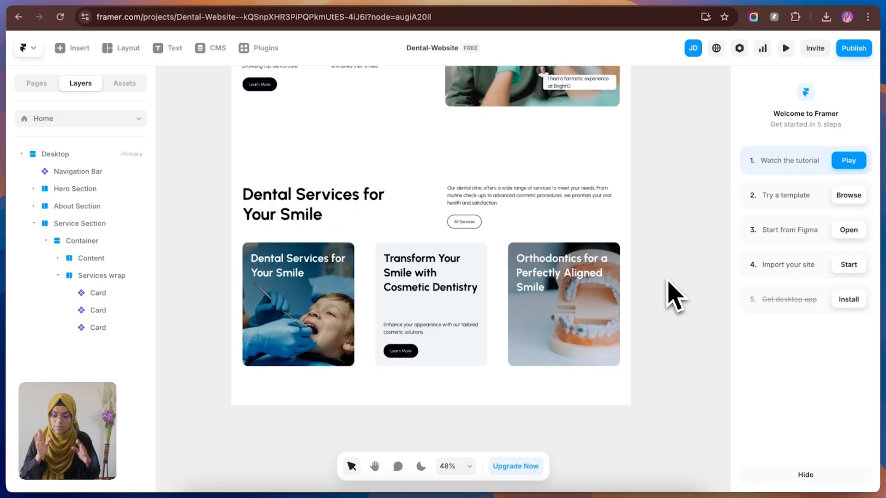
{"action": "left_click", "coordinate": [231, 5]}
{"action": "scroll", "coordinate": [396, 259], "scroll_direction": "down", "scroll_amount": 5}
{"action": "scroll", "coordinate": [397, 269], "scroll_direction": "down", "scroll_amount": 5}
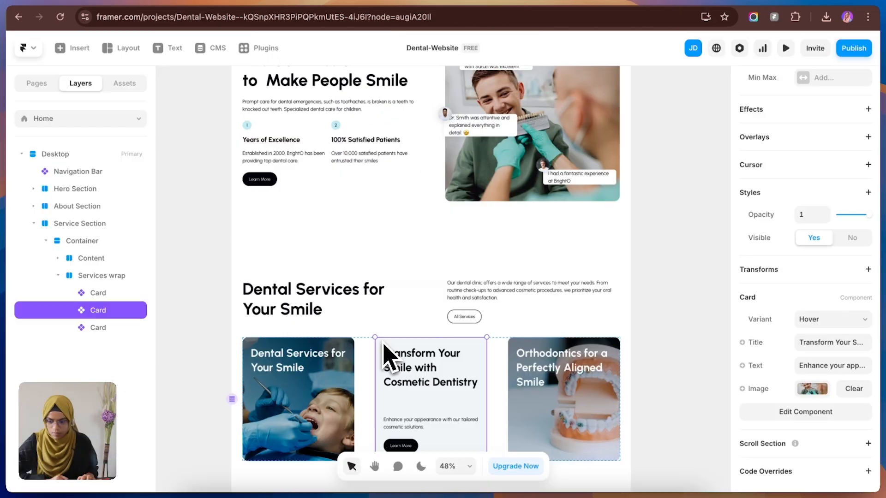
Step: Duplicate the Service Section and rename the copy Why Us
{"action": "key", "text": "Escape"}
{"action": "key", "text": "Escape"}
{"action": "left_click", "coordinate": [52, 224]}
{"action": "left_click", "coordinate": [34, 224]}
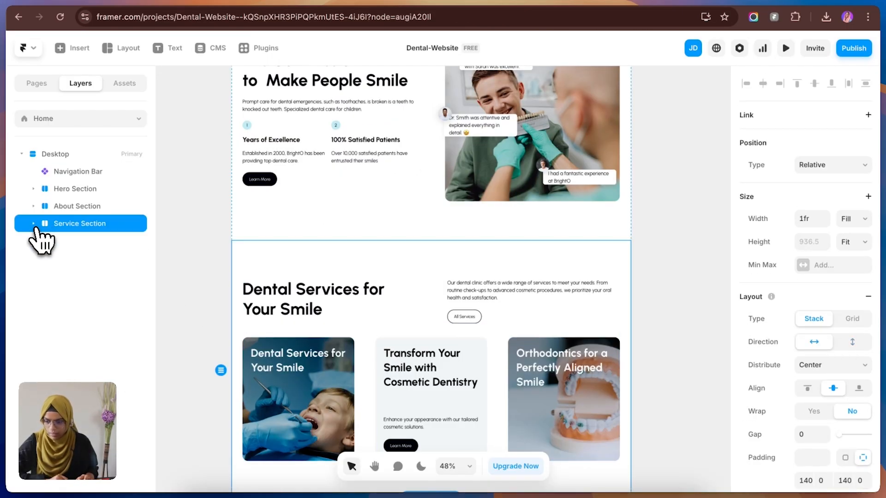
{"action": "key", "text": "super+d"}
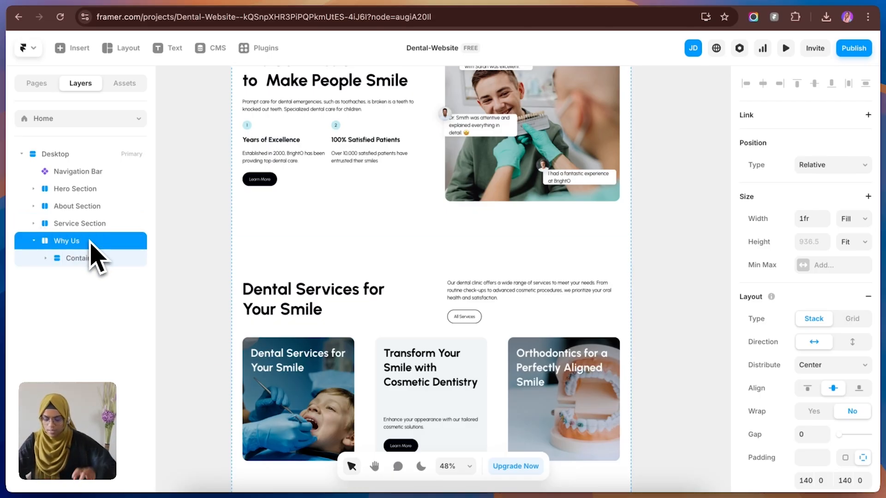
Step: Delete Services wrap from the Service Section and set its Content stack to vertical direction
{"action": "left_click", "coordinate": [495, 396]}
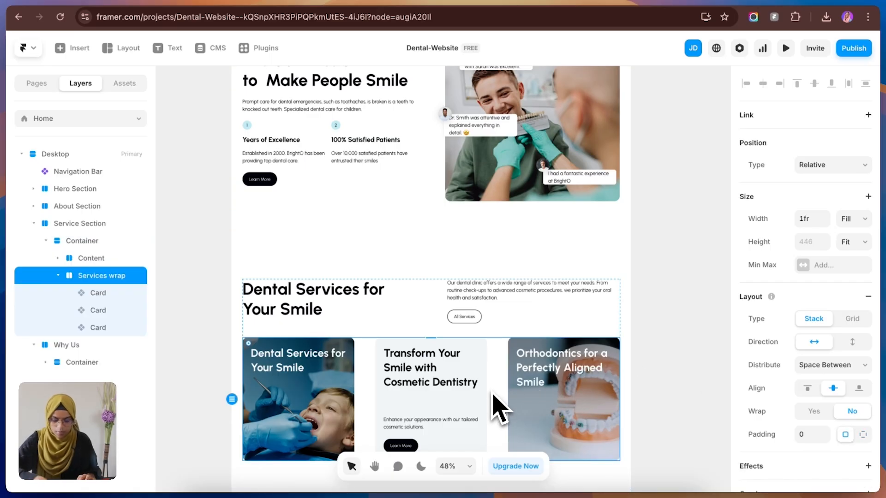
{"action": "key", "text": "BackSpace"}
{"action": "left_click", "coordinate": [451, 318]}
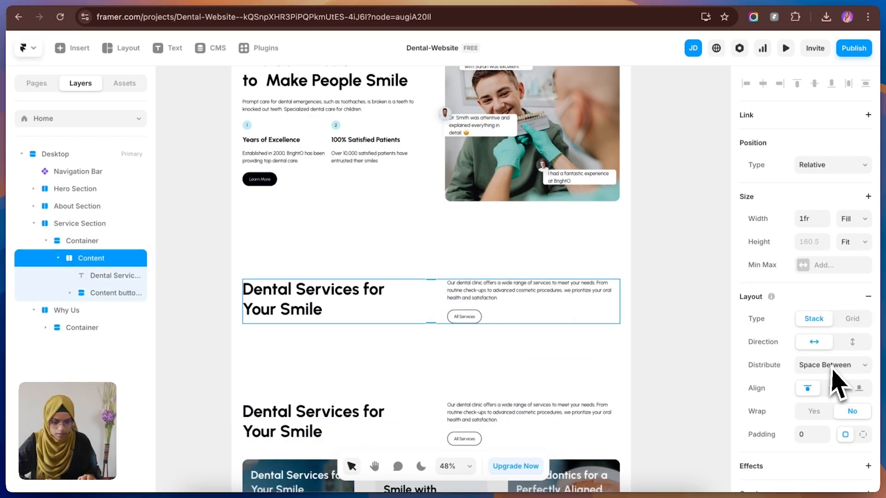
{"action": "left_click", "coordinate": [852, 342]}
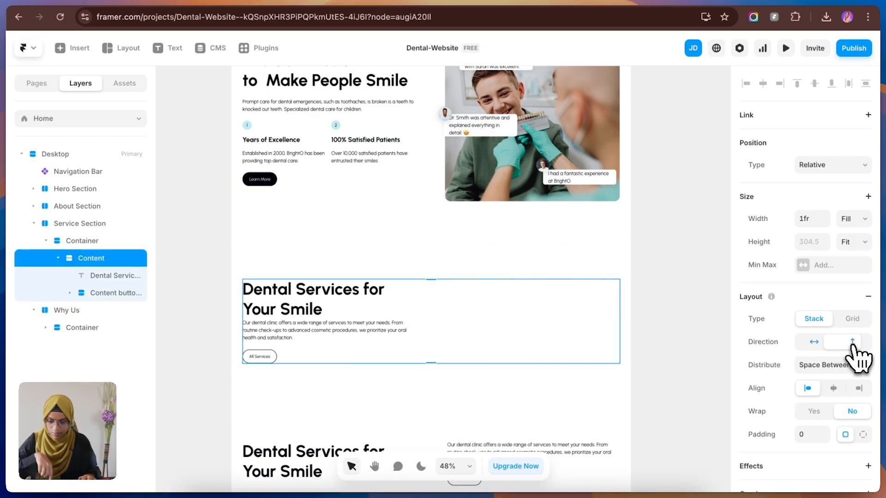
Step: Align the children of the Service Section's Content stack to the center and delete its All Services button
{"action": "left_click", "coordinate": [833, 388]}
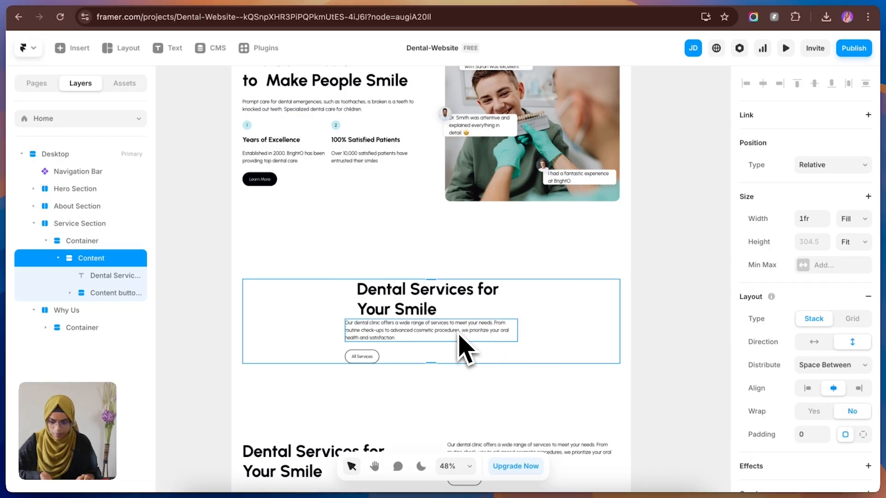
{"action": "left_click", "coordinate": [374, 362]}
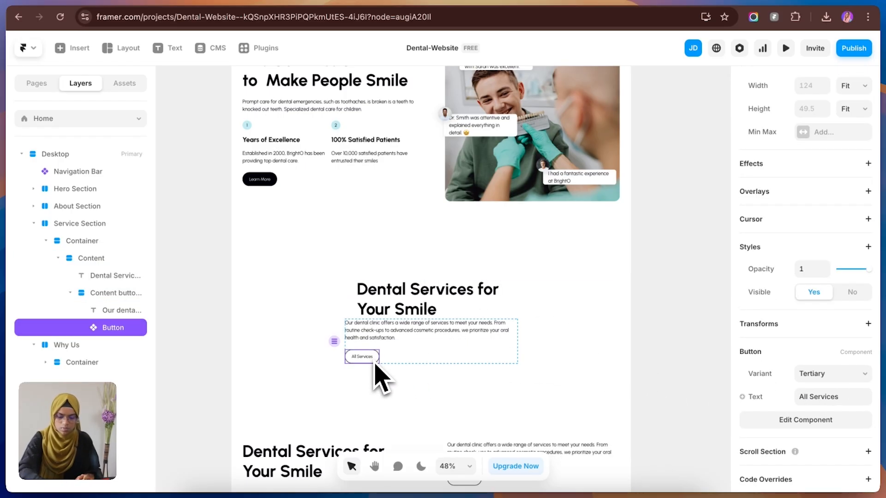
{"action": "key", "text": "Delete"}
Step: Center the text of the Dental Services heading and the paragraph beneath it
{"action": "left_click", "coordinate": [433, 314]}
{"action": "left_click", "coordinate": [438, 329]}
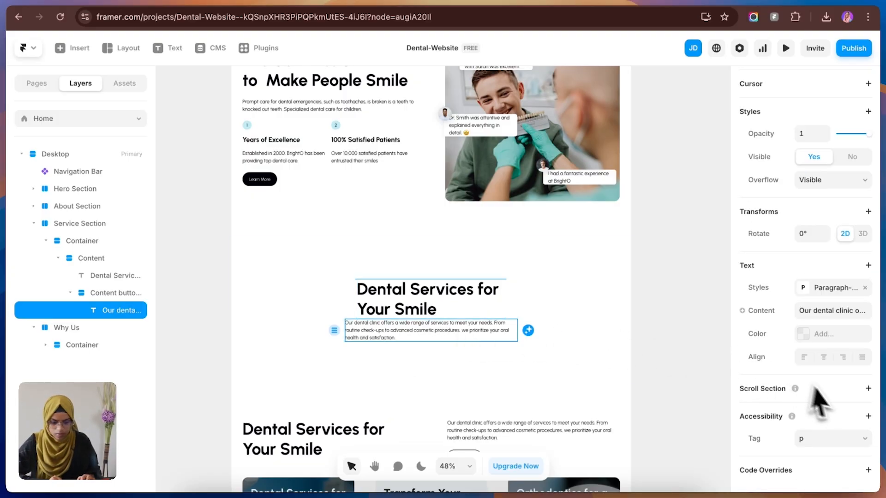
{"action": "left_click", "coordinate": [823, 358]}
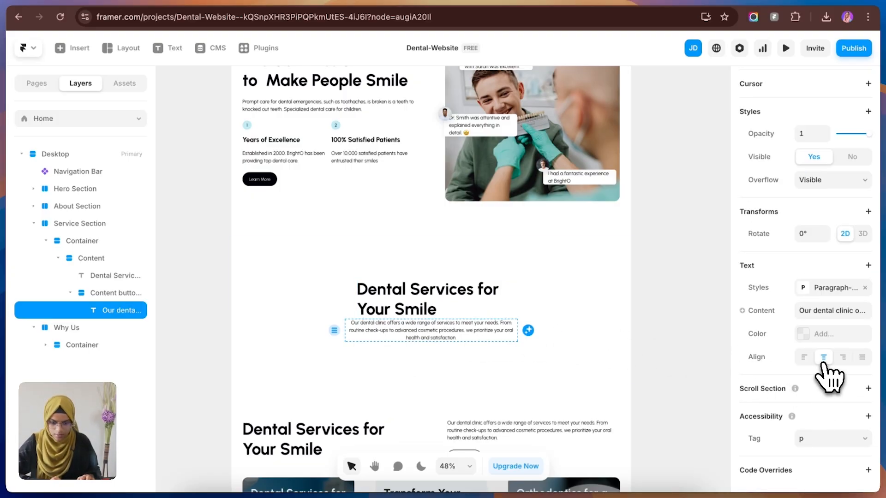
{"action": "left_click", "coordinate": [436, 313]}
{"action": "scroll", "coordinate": [837, 410], "scroll_direction": "down", "scroll_amount": 5}
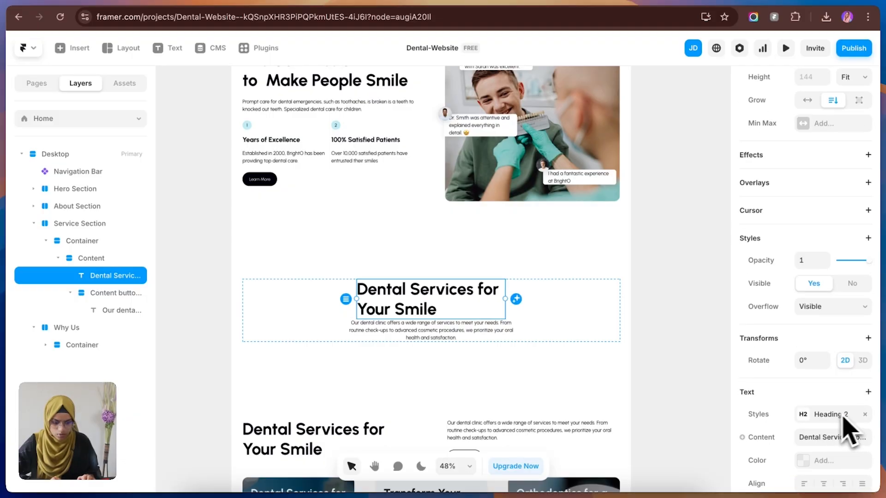
{"action": "left_click", "coordinate": [823, 483]}
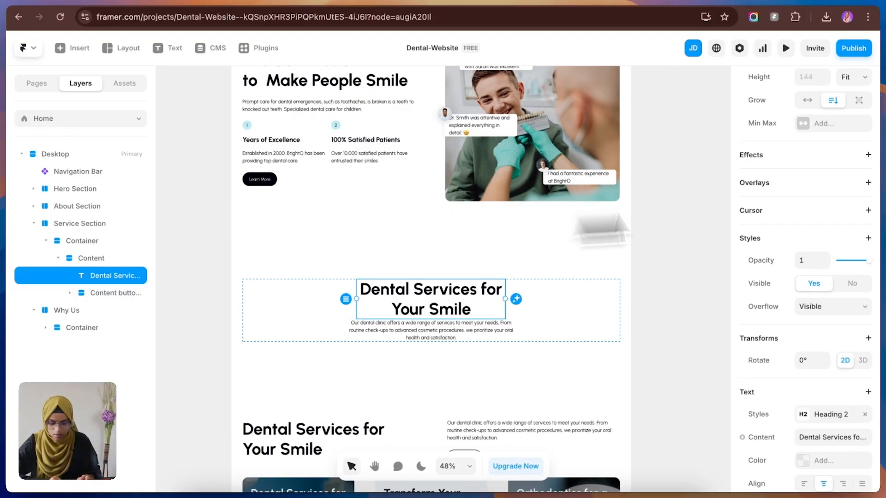
Step: Set the width of the Dental Services heading and of the stack holding the paragraph to Fill
{"action": "scroll", "coordinate": [838, 208], "scroll_direction": "up", "scroll_amount": 5}
{"action": "left_click", "coordinate": [851, 218]}
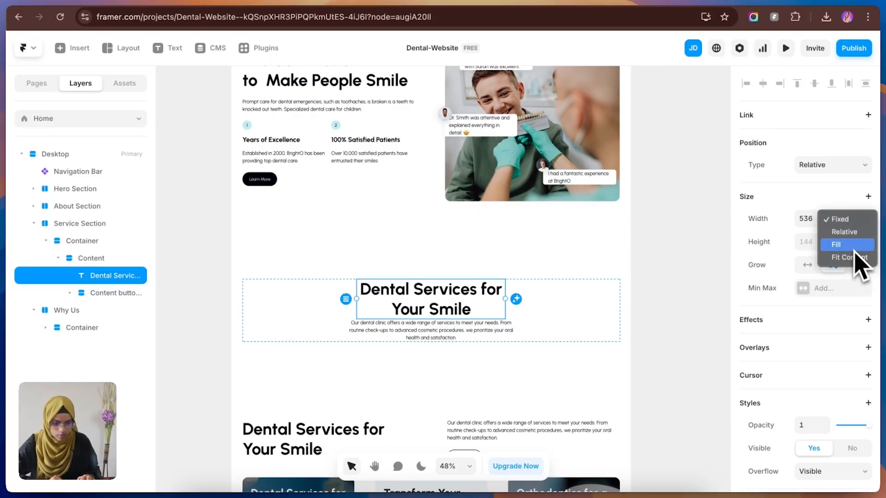
{"action": "left_click", "coordinate": [852, 246]}
{"action": "left_click", "coordinate": [412, 317]}
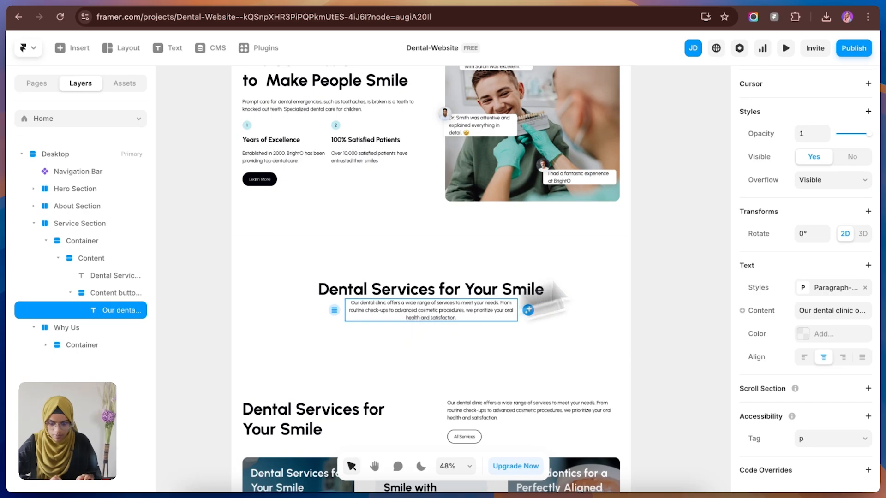
{"action": "scroll", "coordinate": [848, 209], "scroll_direction": "up", "scroll_amount": 5}
{"action": "left_click", "coordinate": [851, 218]}
{"action": "left_click", "coordinate": [843, 221]}
{"action": "left_click", "coordinate": [101, 299]}
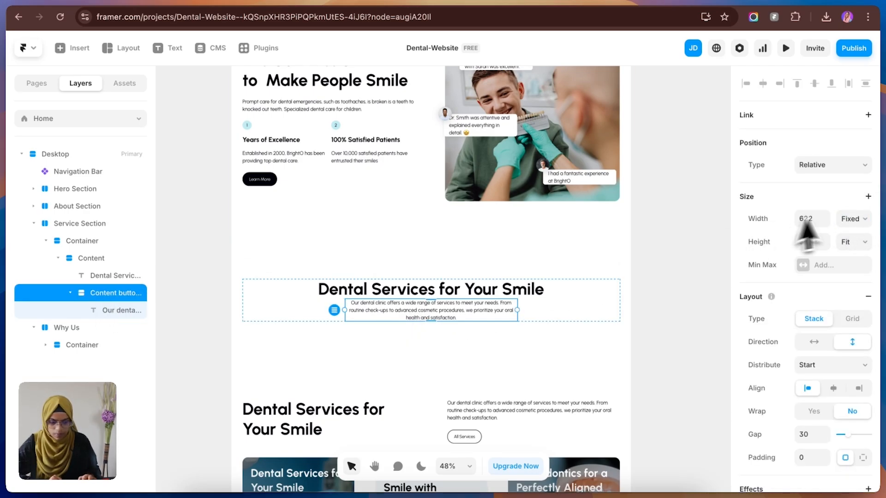
{"action": "left_click", "coordinate": [851, 219]}
{"action": "left_click", "coordinate": [852, 245]}
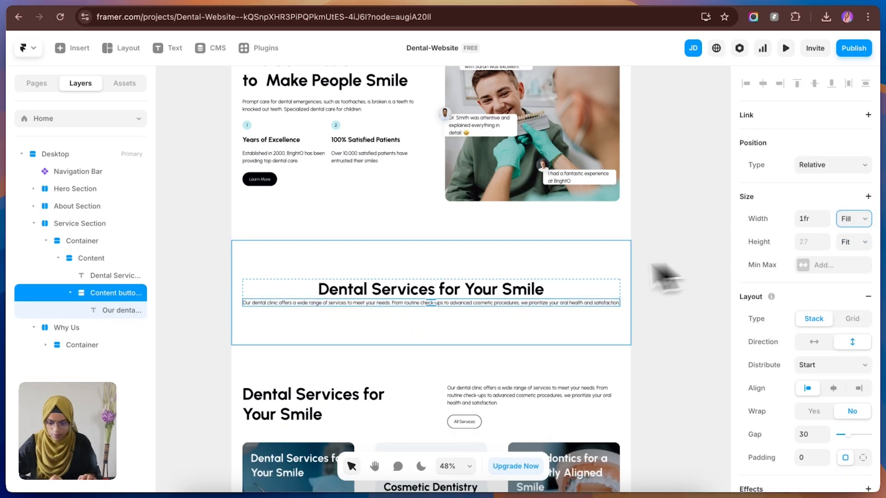
Step: Change the Content stack's width to Fixed and narrow it to 849
{"action": "left_click", "coordinate": [551, 294]}
{"action": "left_click", "coordinate": [81, 258]}
{"action": "left_click", "coordinate": [854, 224]}
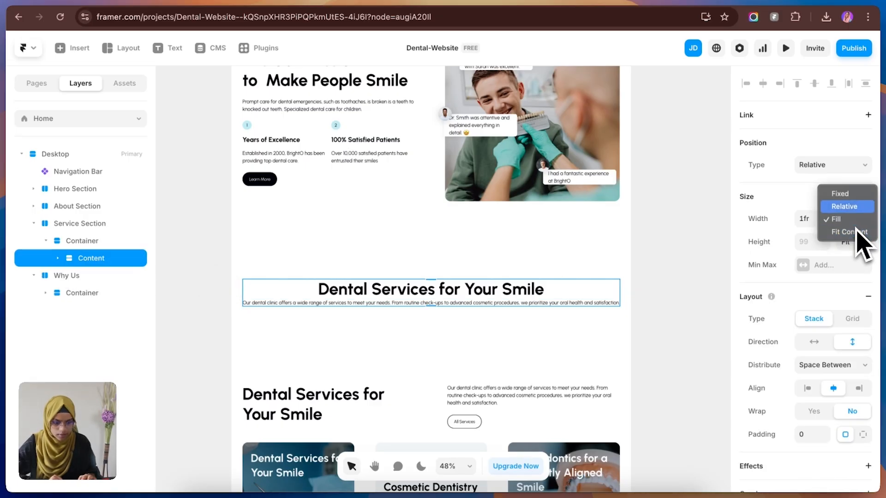
{"action": "left_click", "coordinate": [857, 195]}
{"action": "left_click_drag", "start_coordinate": [622, 301], "coordinate": [477, 305]}
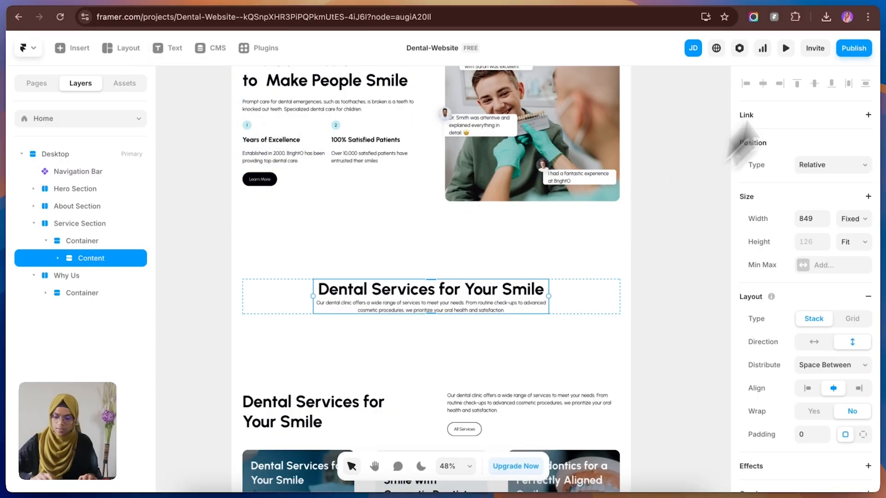
{"action": "left_click", "coordinate": [706, 318]}
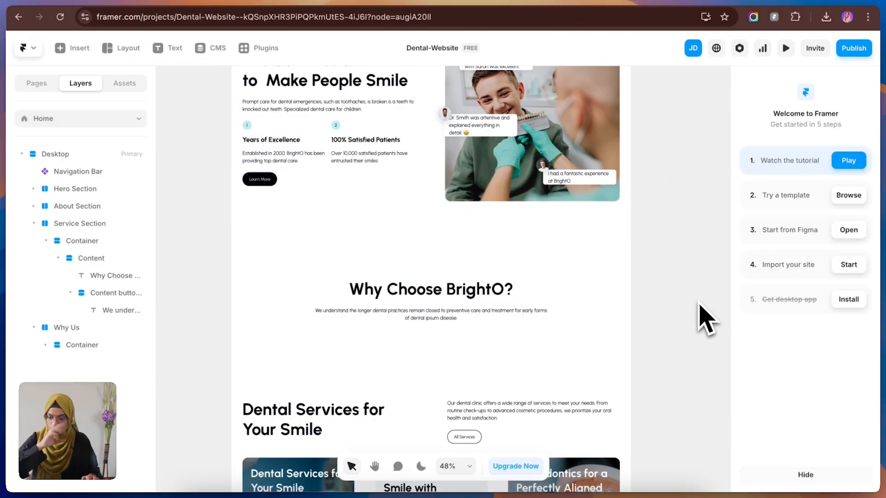
Step: Rename the Content stack that holds the Why Choose BrightO? heading as Title Wrap
{"action": "left_click", "coordinate": [85, 259]}
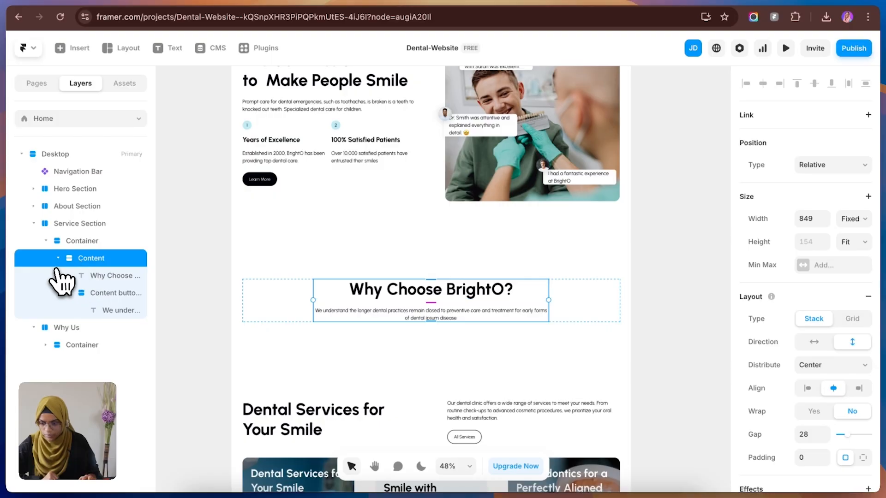
{"action": "left_click", "coordinate": [58, 258]}
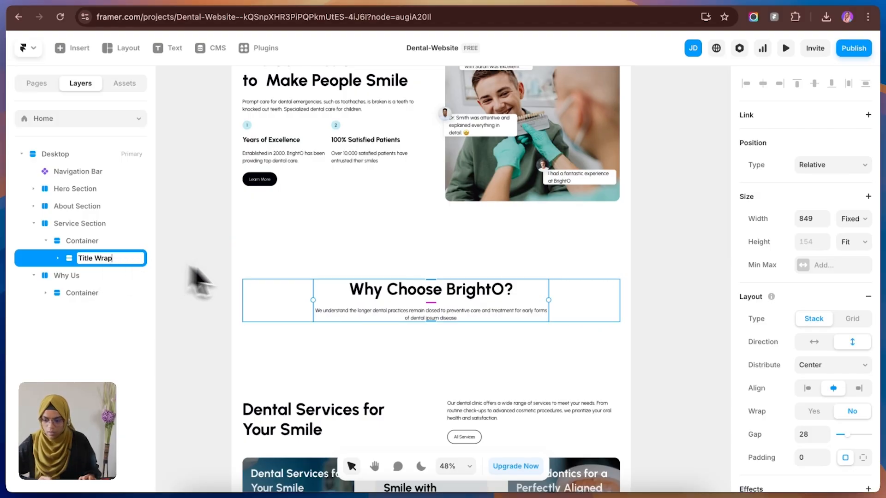
{"action": "left_click", "coordinate": [655, 296]}
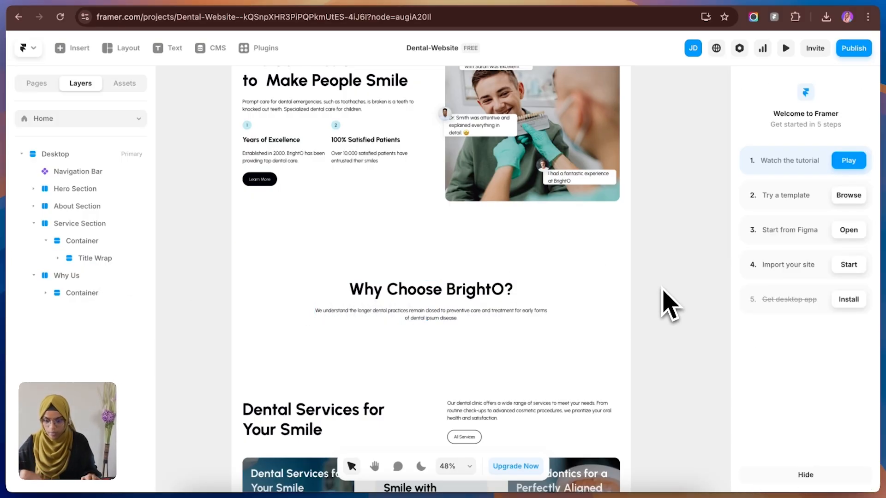
Step: Copy the Point whole wrap from the About Section and paste it into the Service Section's Container
{"action": "left_click", "coordinate": [335, 177]}
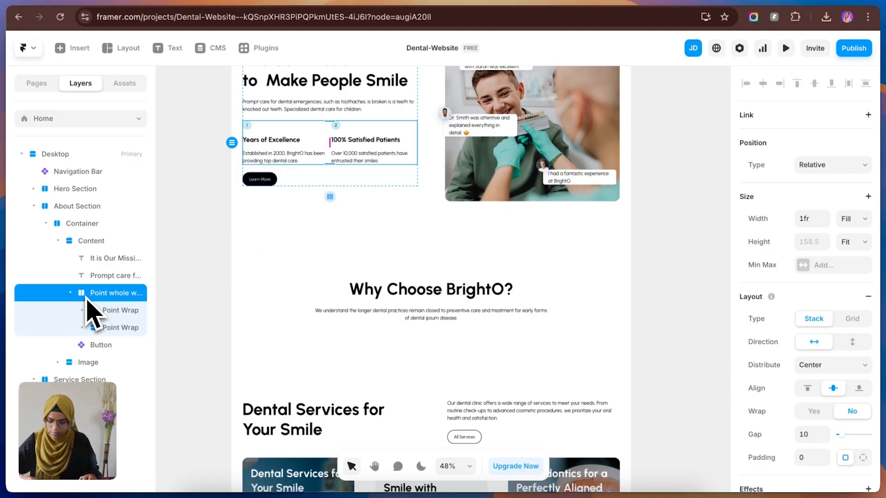
{"action": "left_click", "coordinate": [314, 308]}
{"action": "left_click", "coordinate": [33, 205]}
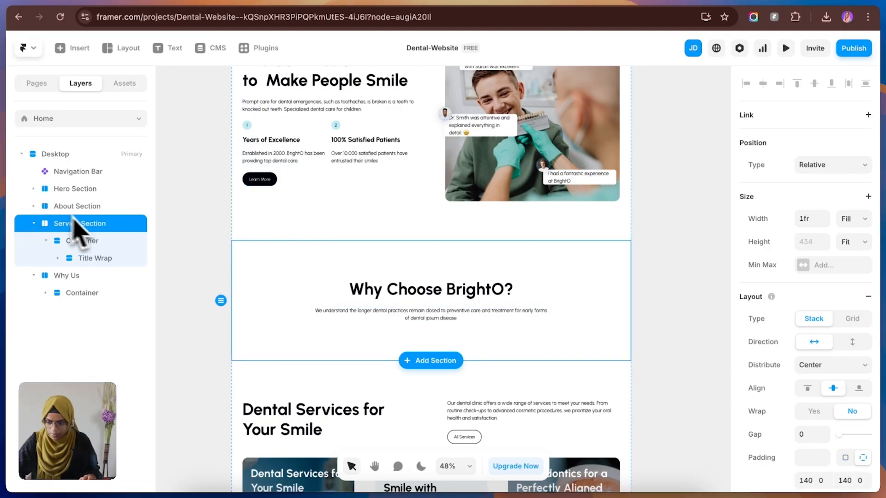
{"action": "left_click", "coordinate": [79, 243]}
{"action": "key", "text": "ctrl+v"}
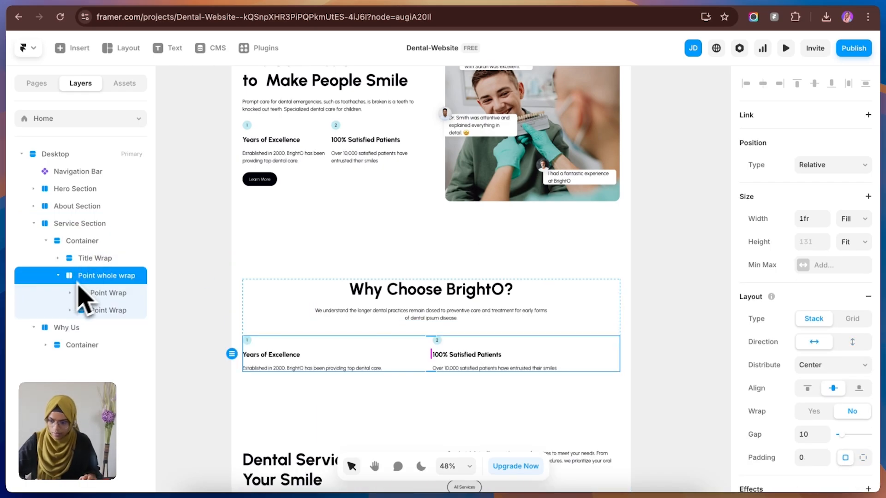
Step: Rename the pasted Point whole wrap as Content Wrap and create a component from its first Point Wrap
{"action": "left_click", "coordinate": [58, 275]}
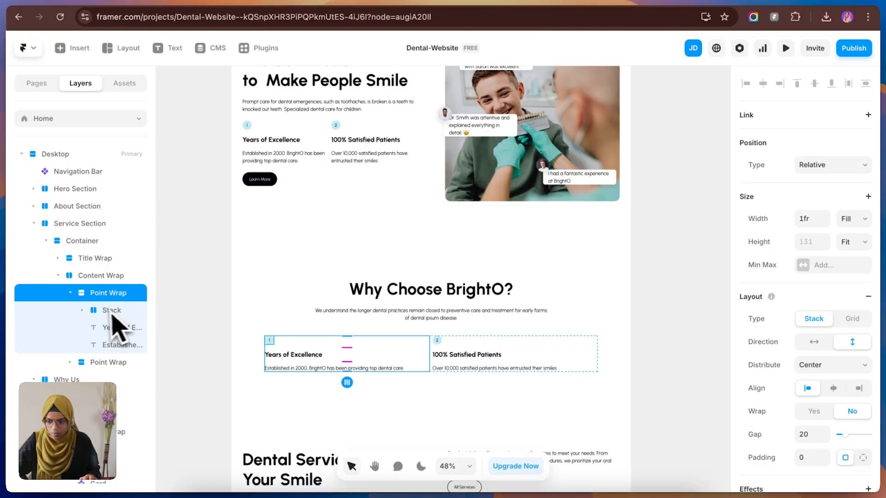
{"action": "left_click", "coordinate": [69, 293]}
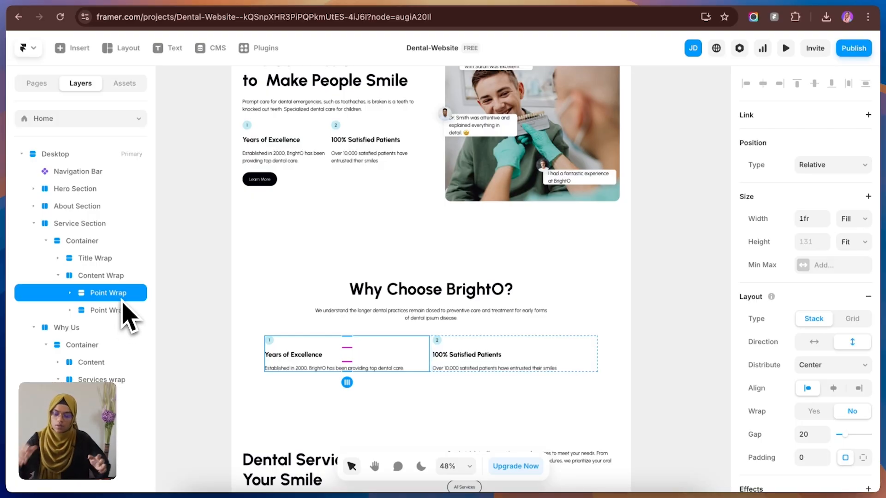
{"action": "right_click", "coordinate": [123, 303]}
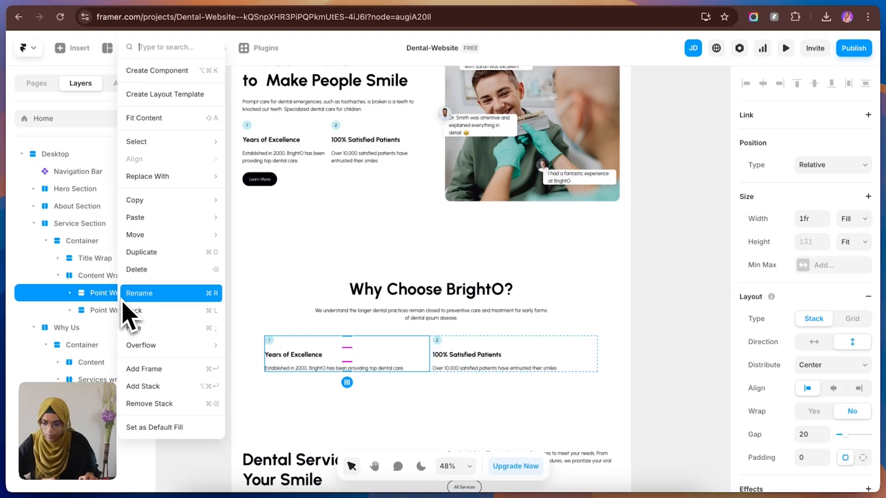
{"action": "left_click", "coordinate": [167, 70]}
Step: Align the Point Wrap component's stack to the center and center the text of its Years of Excellence heading
{"action": "left_click", "coordinate": [837, 386]}
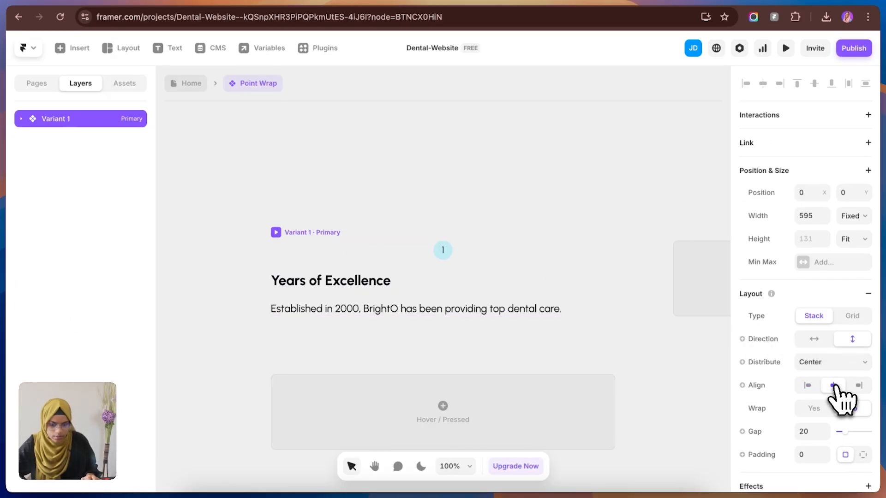
{"action": "left_click", "coordinate": [444, 283]}
{"action": "scroll", "coordinate": [825, 455], "scroll_direction": "down", "scroll_amount": 5}
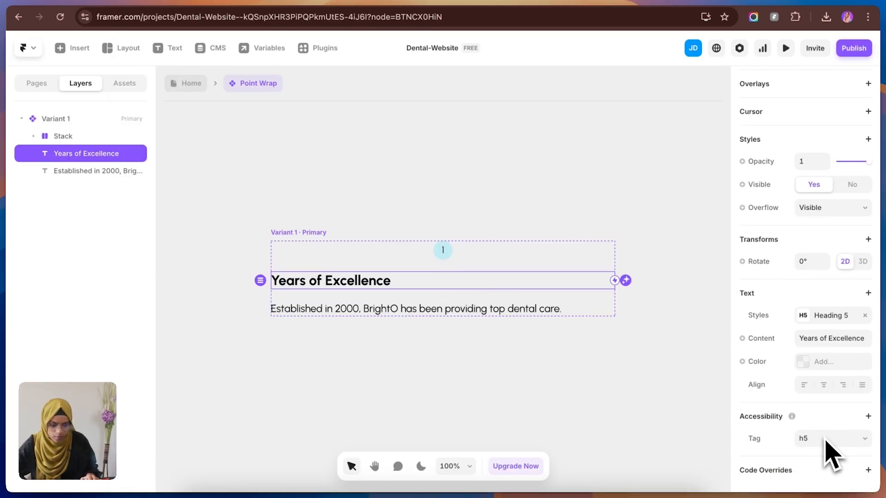
{"action": "left_click", "coordinate": [823, 384]}
Step: Create plain text variables for the content of the component's heading and description
{"action": "left_click", "coordinate": [756, 340]}
{"action": "mouse_move", "coordinate": [771, 360]}
{"action": "left_click", "coordinate": [709, 367]}
{"action": "left_click", "coordinate": [645, 385]}
{"action": "left_click", "coordinate": [528, 312]}
{"action": "left_click", "coordinate": [793, 342]}
{"action": "mouse_move", "coordinate": [767, 369]}
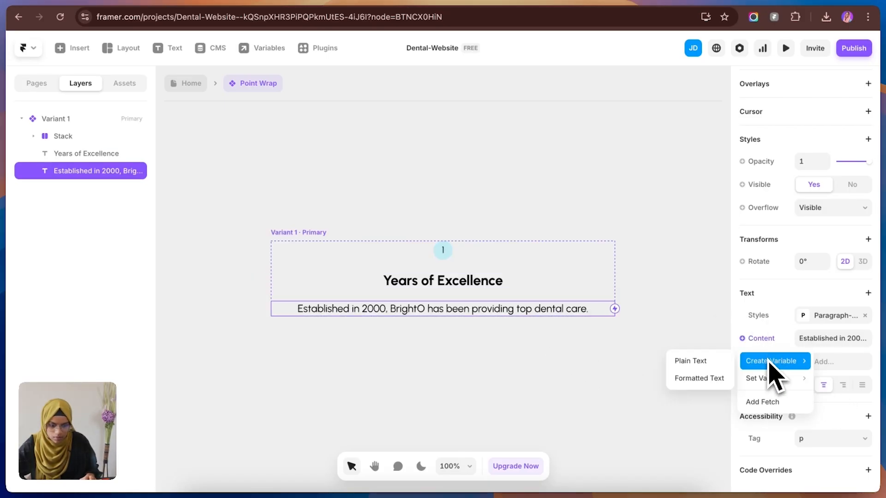
{"action": "left_click", "coordinate": [692, 364]}
{"action": "left_click", "coordinate": [655, 424]}
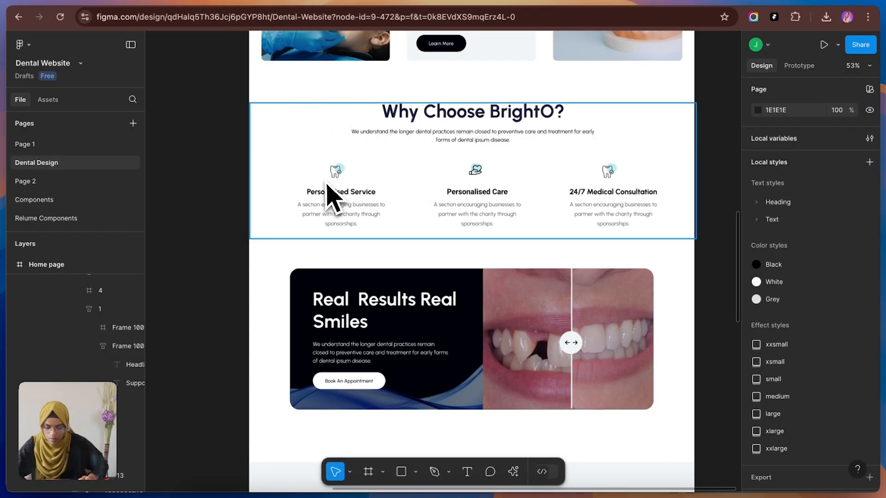
Step: Switch to the Figma design and examine the icons above the Why Choose BrightO? points
{"action": "left_click", "coordinate": [329, 186]}
{"action": "scroll", "coordinate": [328, 186], "scroll_direction": "down", "scroll_amount": 3}
{"action": "scroll", "coordinate": [329, 186], "scroll_direction": "up", "scroll_amount": 10}
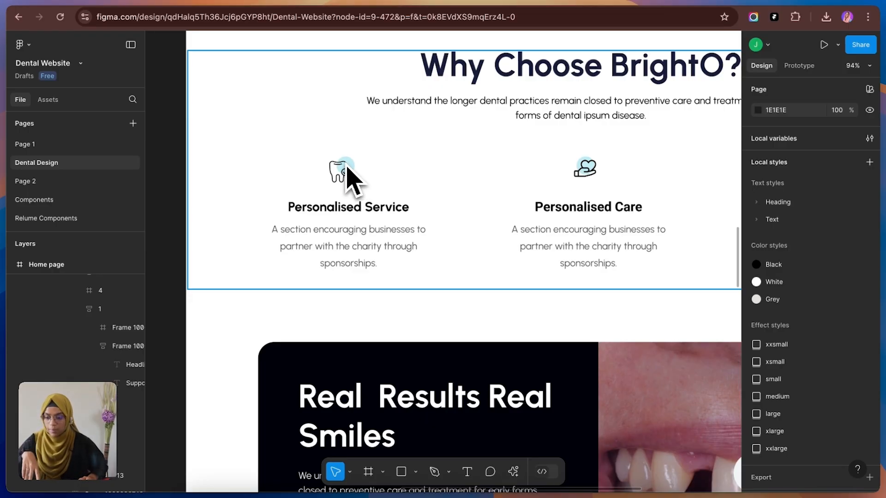
{"action": "scroll", "coordinate": [461, 176], "scroll_direction": "down", "scroll_amount": 5}
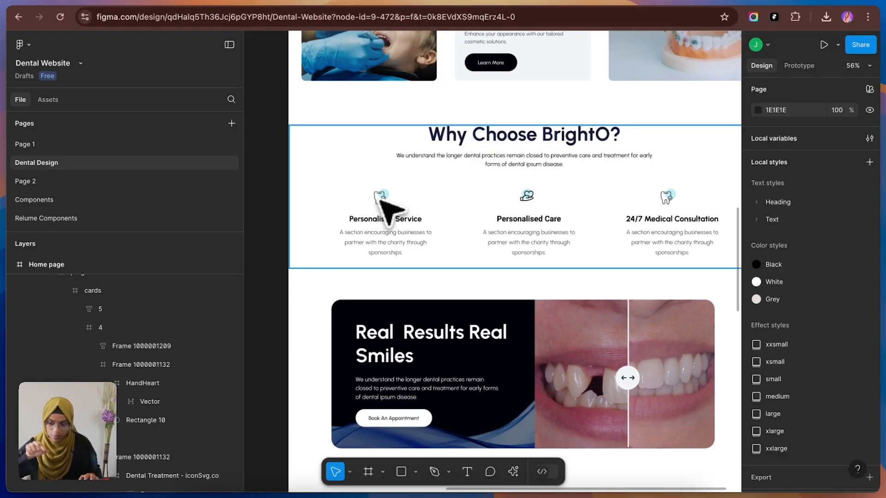
{"action": "left_click", "coordinate": [140, 1]}
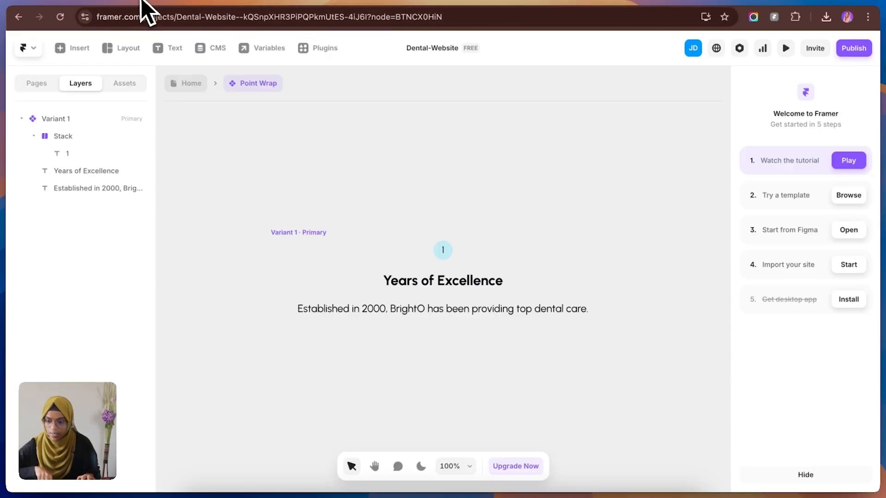
Step: Delete the number 1 from the blue circle in the Framer Point Wrap component and rename its stack Icon wrap
{"action": "left_click", "coordinate": [440, 254]}
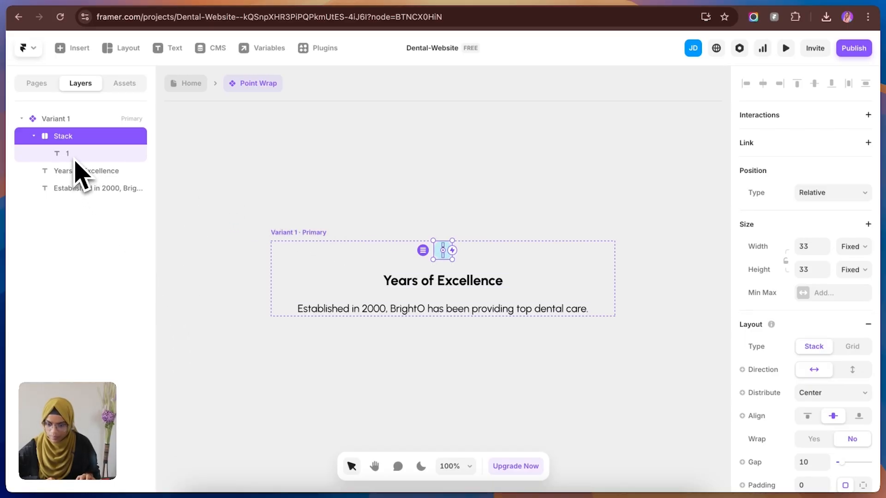
{"action": "scroll", "coordinate": [864, 420], "scroll_direction": "down", "scroll_amount": 6}
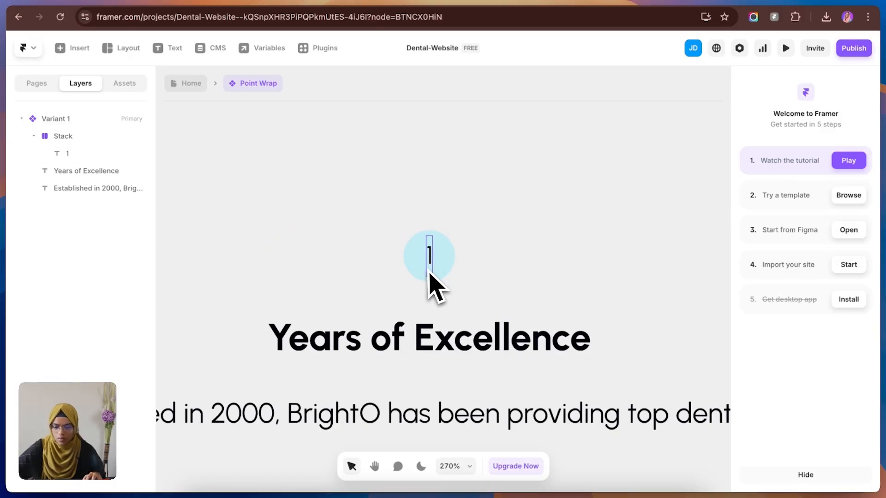
{"action": "left_click", "coordinate": [430, 268]}
{"action": "key", "text": "BackSpace"}
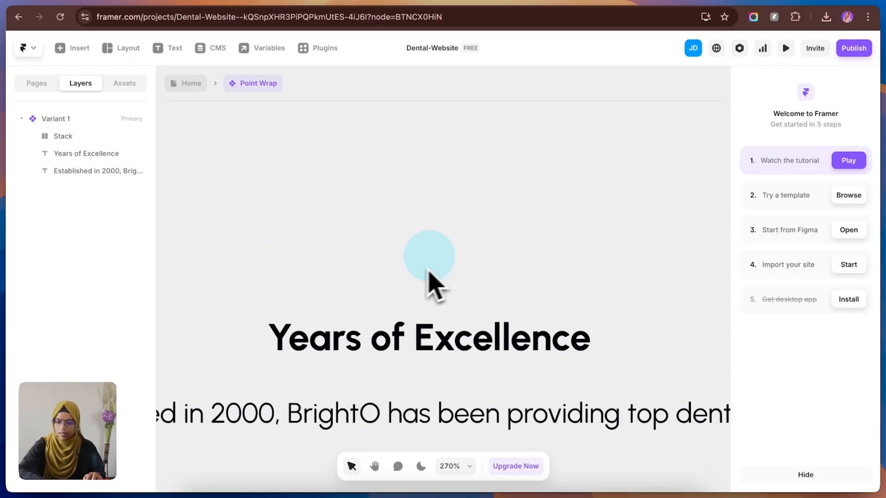
{"action": "double_click", "coordinate": [93, 135]}
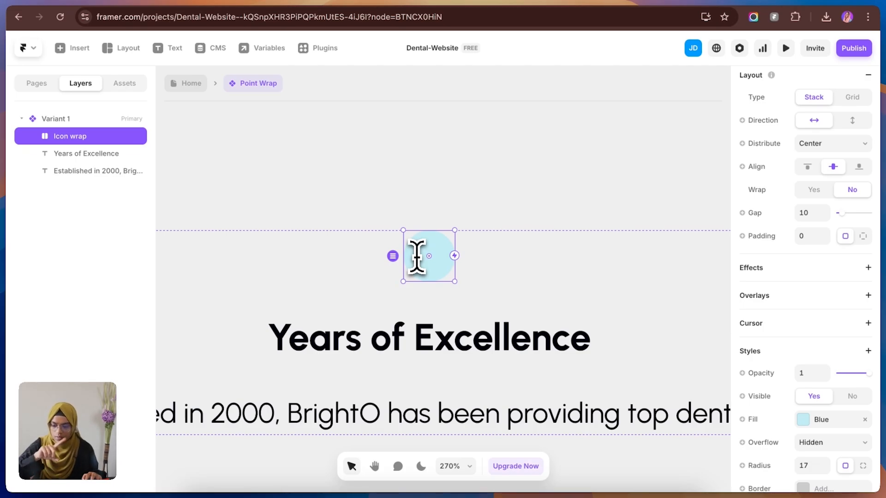
Step: Draw a frame about 24 by 23 inside Icon wrap and rename it Icon
{"action": "left_click", "coordinate": [481, 247]}
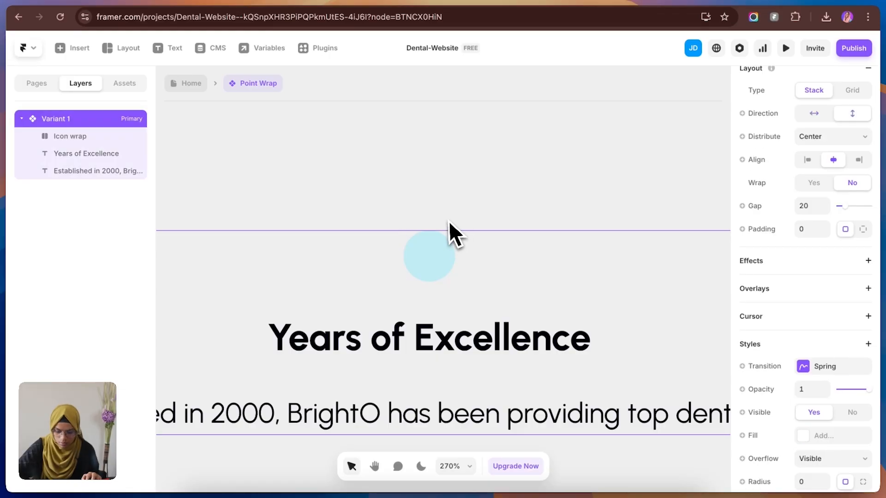
{"action": "key", "text": "f"}
{"action": "left_click_drag", "start_coordinate": [410, 241], "coordinate": [450, 277]}
{"action": "double_click", "coordinate": [75, 153]}
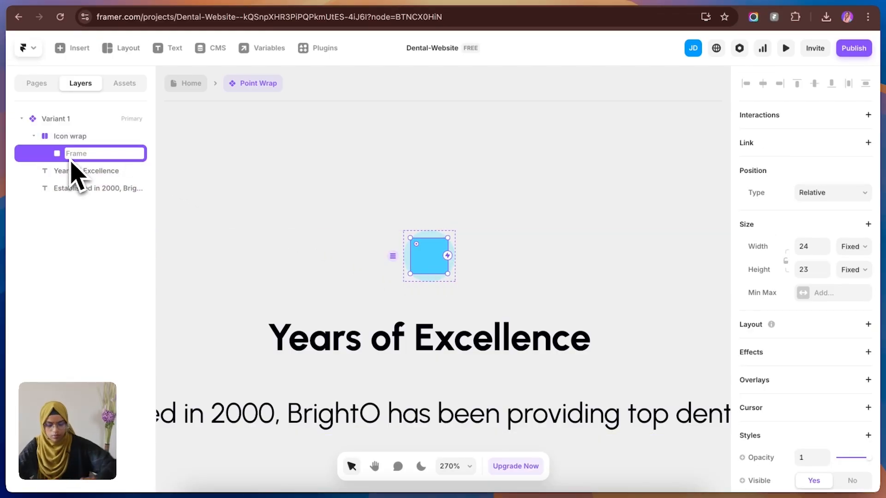
{"action": "left_click", "coordinate": [70, 137]}
{"action": "scroll", "coordinate": [844, 234], "scroll_direction": "down", "scroll_amount": 5}
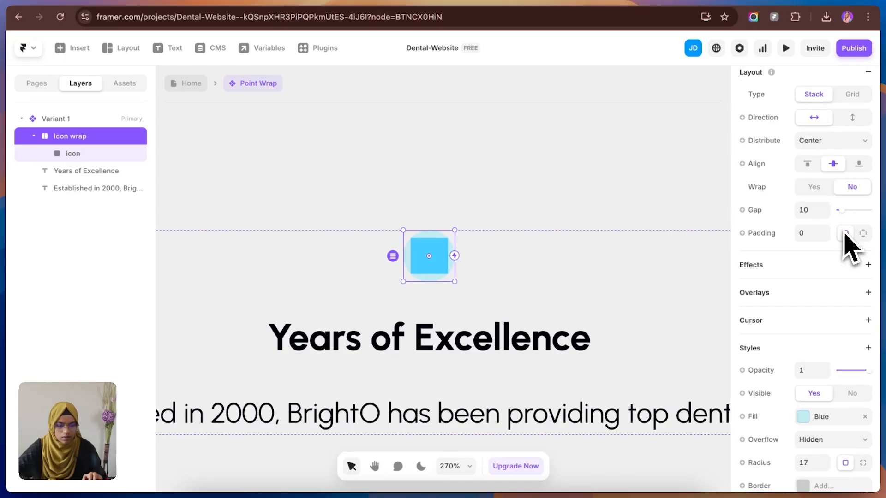
{"action": "scroll", "coordinate": [844, 233], "scroll_direction": "up", "scroll_amount": 5}
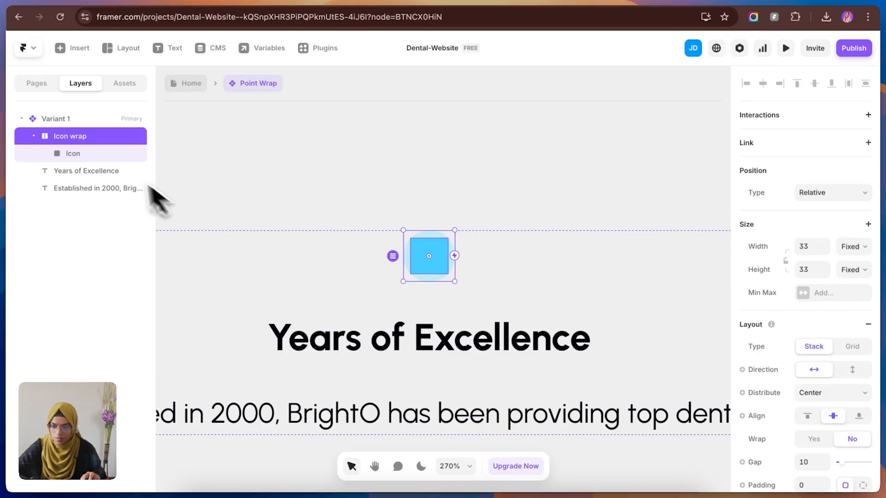
Step: Set the Icon frame's width and height to 33 and the Icon wrap's corner radius to 0
{"action": "left_click", "coordinate": [105, 154]}
{"action": "left_click", "coordinate": [816, 247]}
{"action": "type", "text": "3"}
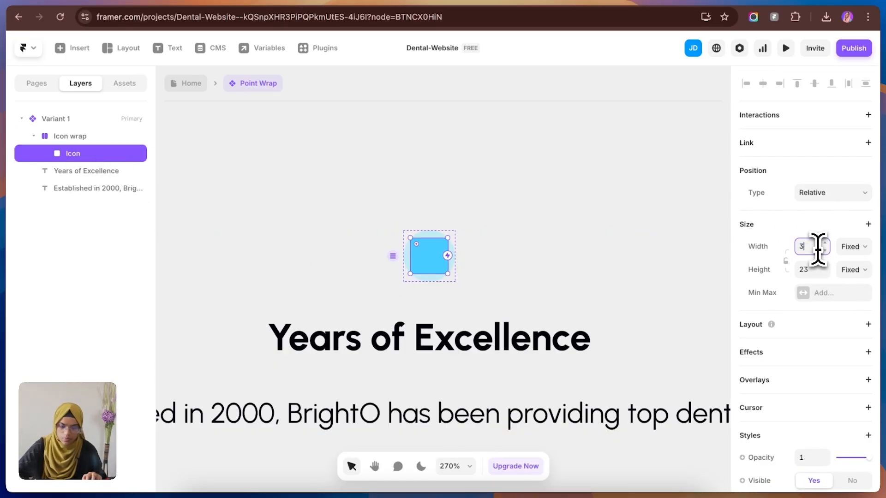
{"action": "type", "text": "3"}
{"action": "left_click", "coordinate": [813, 269]}
{"action": "type", "text": "33"}
{"action": "key", "text": "Return"}
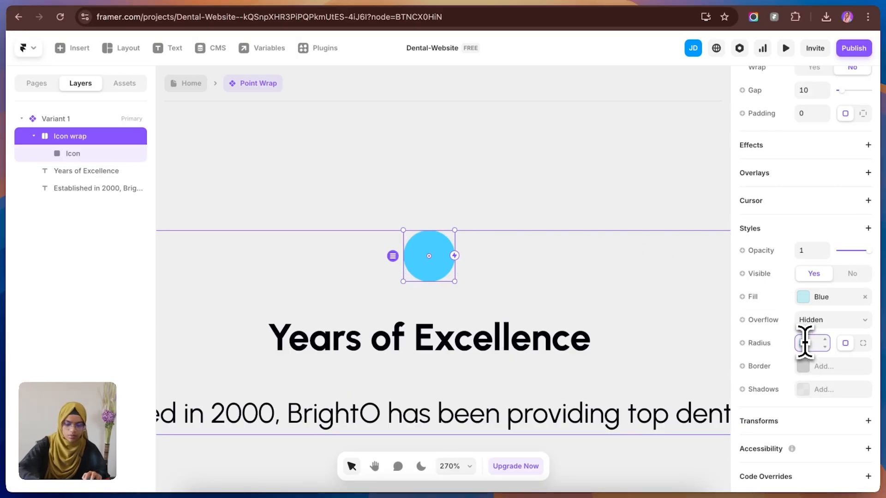
{"action": "type", "text": "0"}
{"action": "key", "text": "Return"}
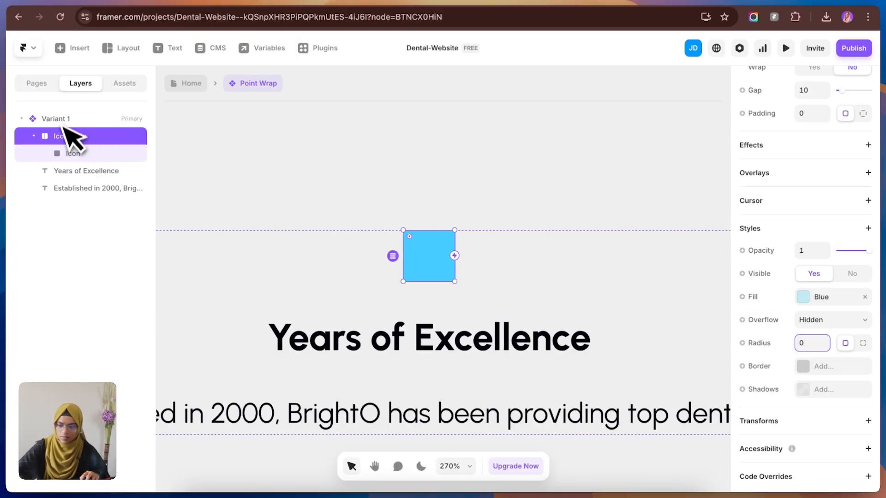
Step: Fill the Icon frame with the Group.svg tooth image and remove the Blue fill from Icon wrap
{"action": "left_click", "coordinate": [90, 154]}
{"action": "left_click", "coordinate": [802, 316]}
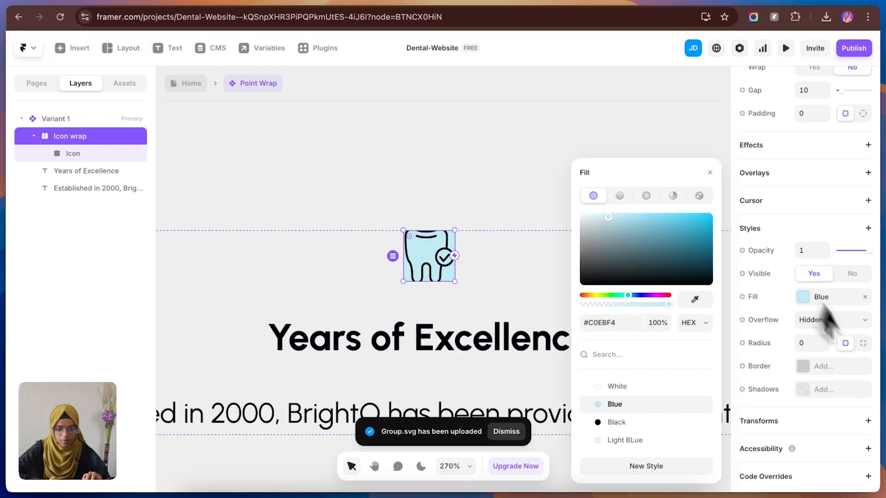
{"action": "left_click", "coordinate": [867, 300]}
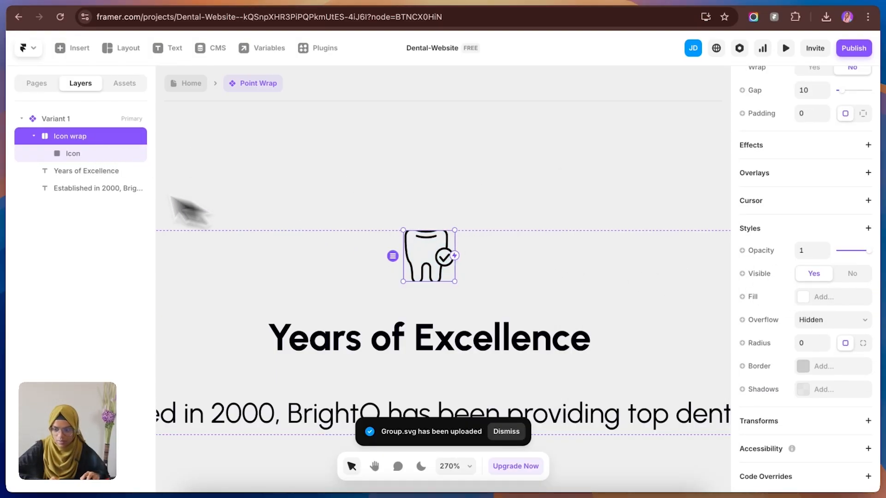
Step: Set the Icon frame's image fill type to Fit
{"action": "left_click", "coordinate": [74, 154]}
{"action": "left_click", "coordinate": [821, 316]}
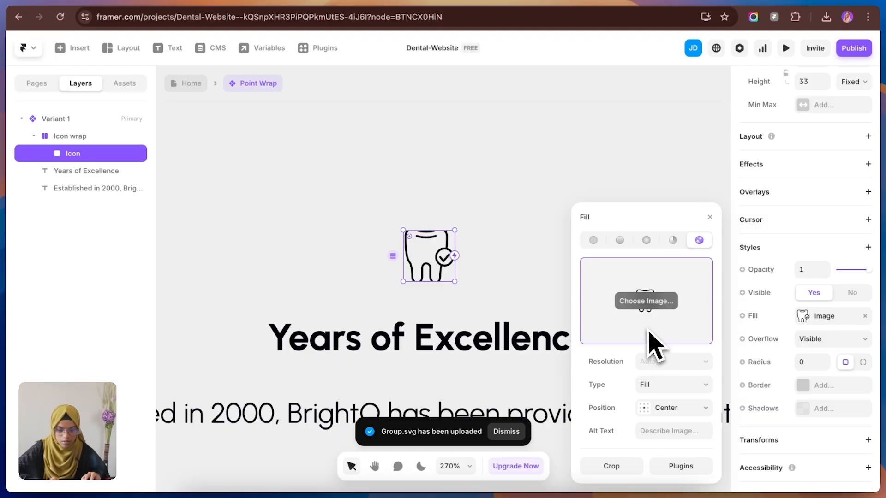
{"action": "left_click", "coordinate": [669, 384]}
{"action": "left_click", "coordinate": [660, 401]}
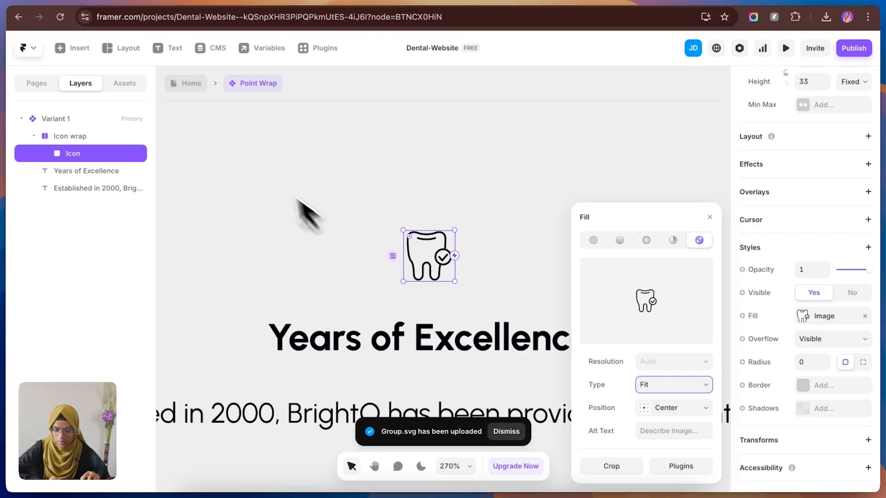
{"action": "left_click", "coordinate": [488, 273]}
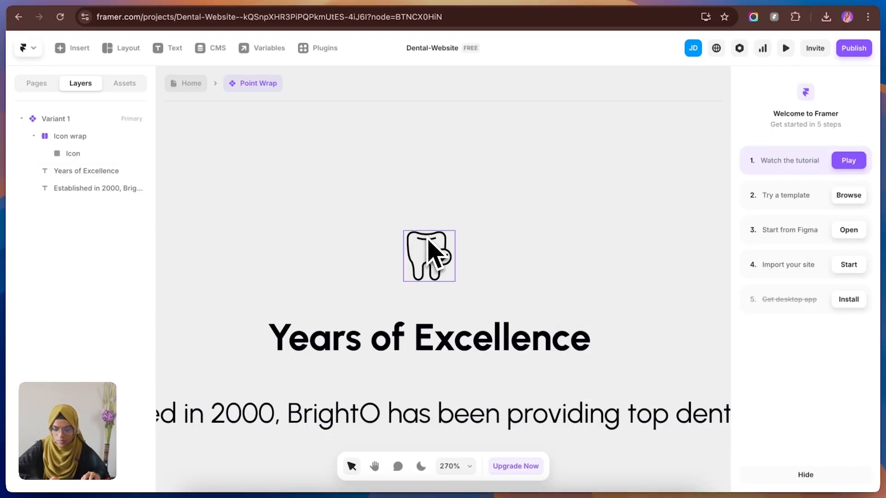
Step: Duplicate the Icon frame, replace the copy's image with the Blue color style and set its radius to 100
{"action": "left_click", "coordinate": [95, 154]}
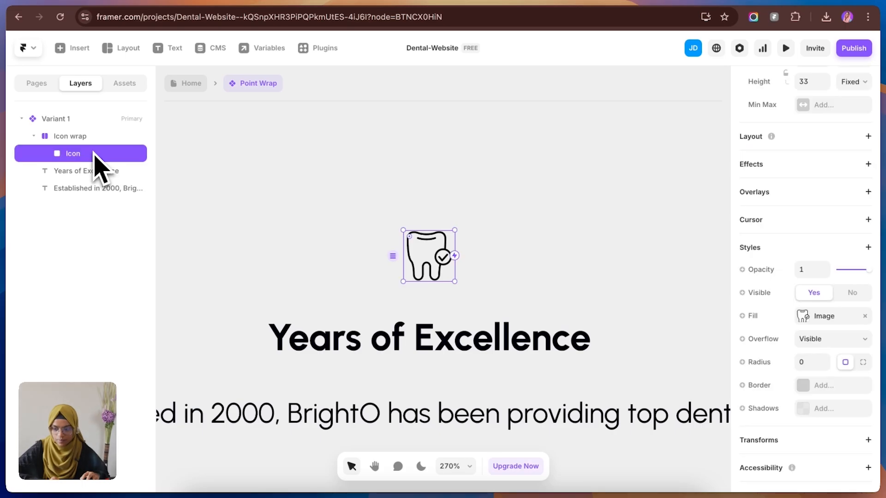
{"action": "key", "text": "super+d"}
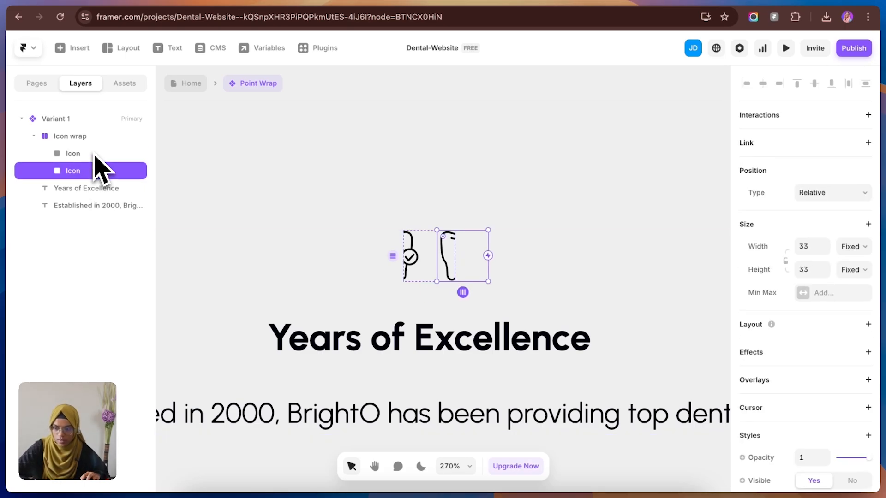
{"action": "scroll", "coordinate": [840, 409], "scroll_direction": "down", "scroll_amount": 5}
{"action": "left_click", "coordinate": [819, 300]}
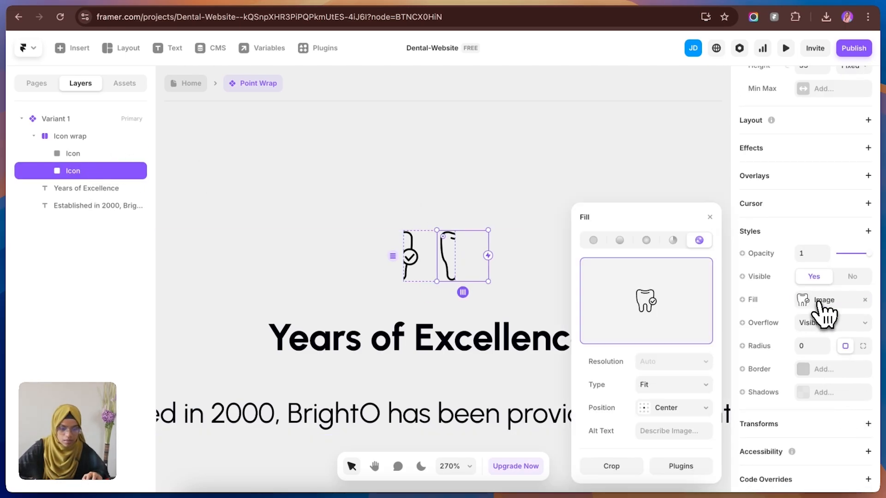
{"action": "left_click", "coordinate": [593, 240]}
{"action": "left_click", "coordinate": [600, 404]}
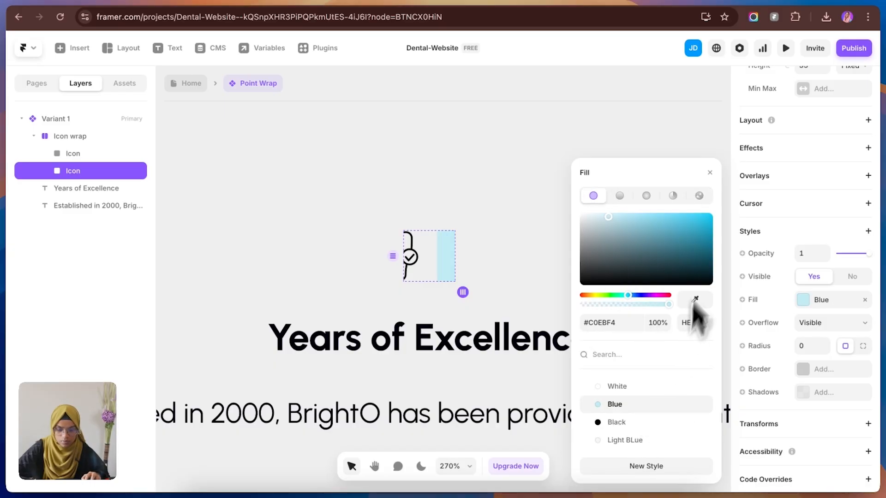
{"action": "left_click", "coordinate": [808, 346]}
{"action": "type", "text": "10"}
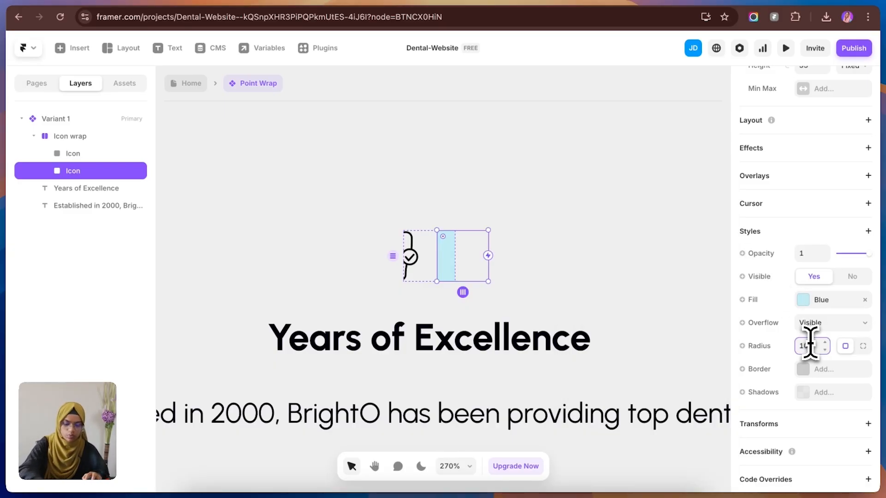
{"action": "type", "text": "0"}
Step: Give the blue circle absolute positioning and place it over the tooth's upper-right corner, at about -17 top and -10 right
{"action": "scroll", "coordinate": [847, 323], "scroll_direction": "up", "scroll_amount": 5}
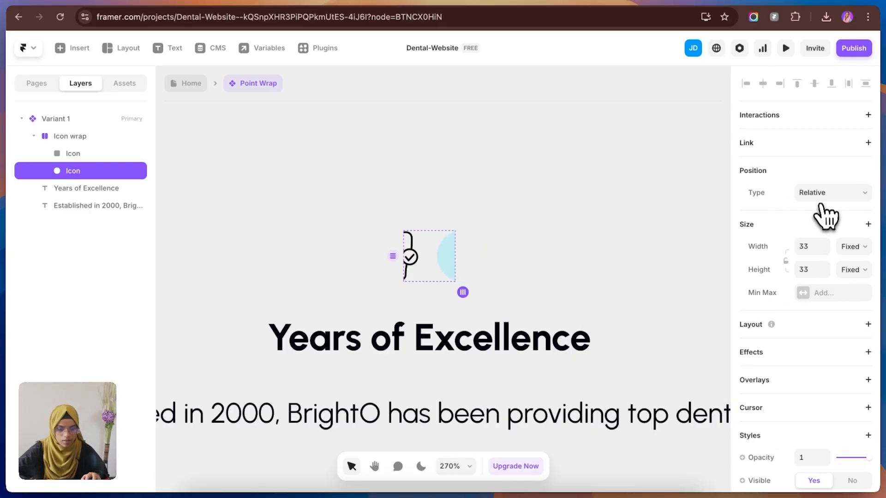
{"action": "left_click", "coordinate": [820, 197]}
{"action": "left_click", "coordinate": [818, 181]}
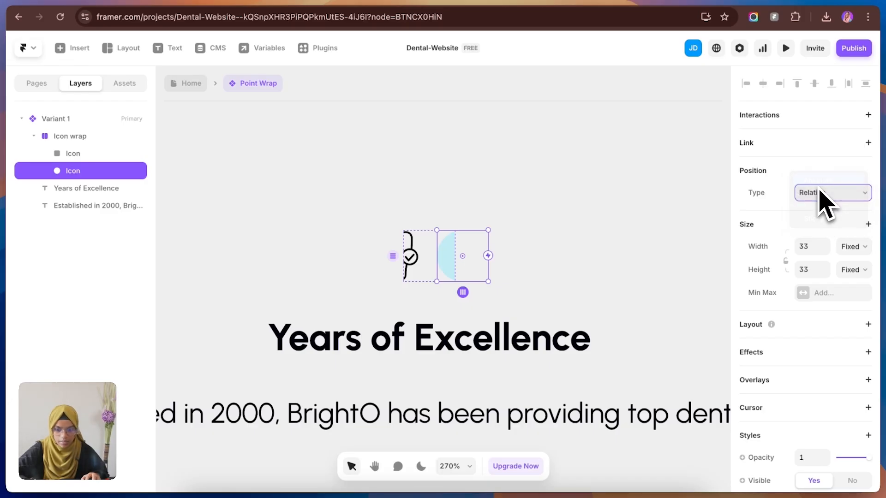
{"action": "left_click_drag", "start_coordinate": [444, 273], "coordinate": [429, 239]}
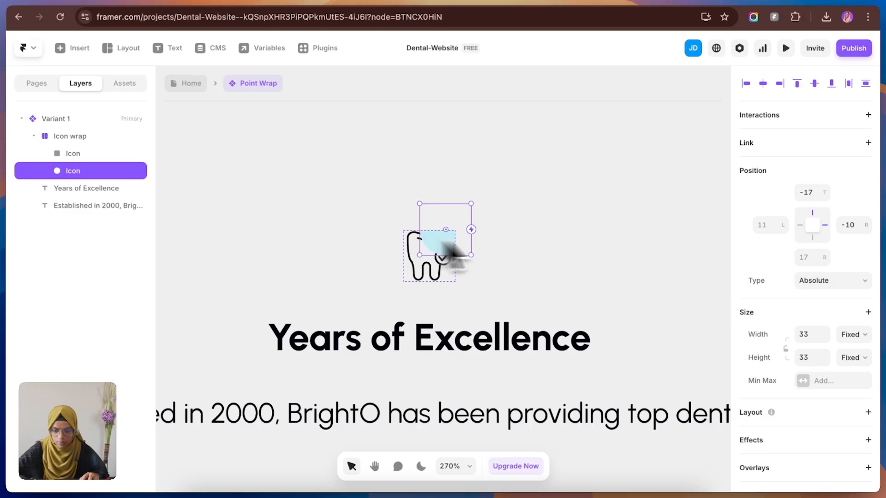
Step: Add a Z Index of 1 to the tooth Icon so it sits in front of the blue circle
{"action": "scroll", "coordinate": [841, 429], "scroll_direction": "down", "scroll_amount": 6}
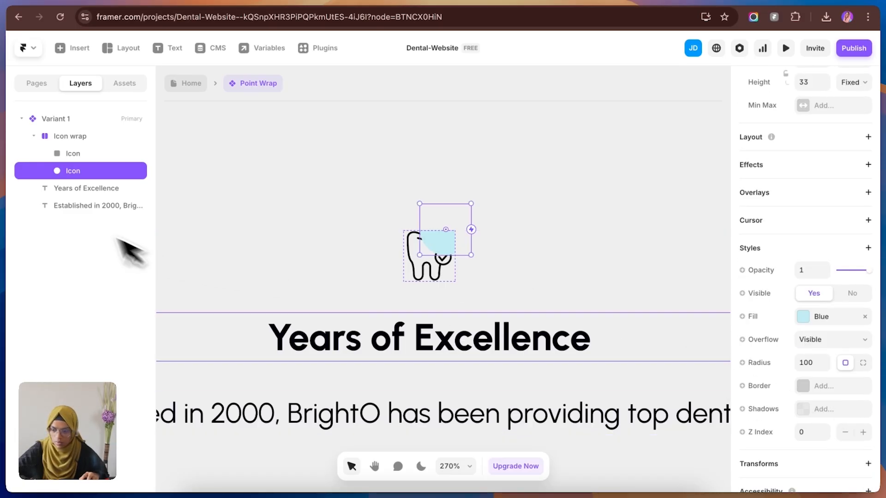
{"action": "left_click", "coordinate": [73, 154]}
{"action": "scroll", "coordinate": [847, 369], "scroll_direction": "down", "scroll_amount": 1}
{"action": "left_click", "coordinate": [802, 225]}
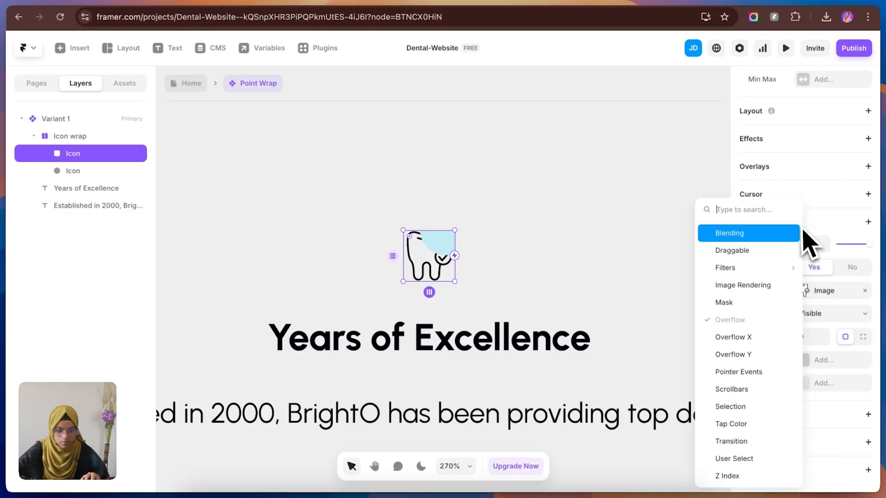
{"action": "left_click", "coordinate": [738, 477]}
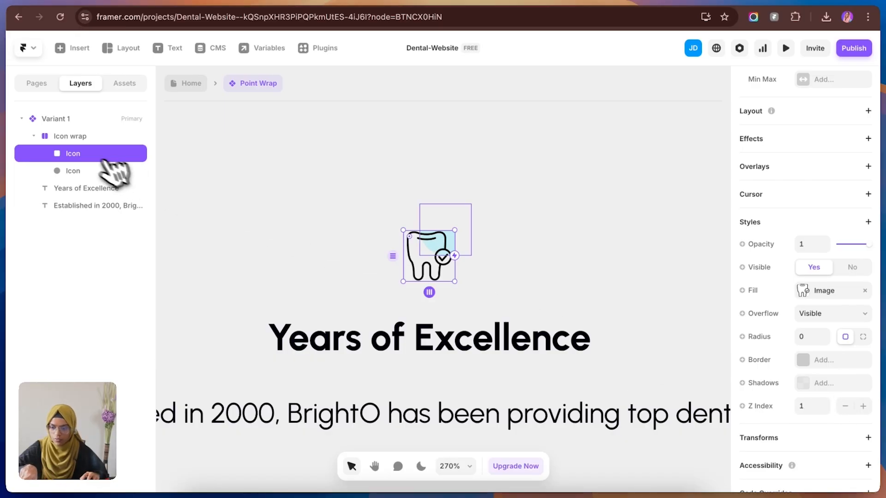
Step: Rename the blue circle layer as color and set the Icon wrap's overflow to Visible
{"action": "double_click", "coordinate": [78, 172]}
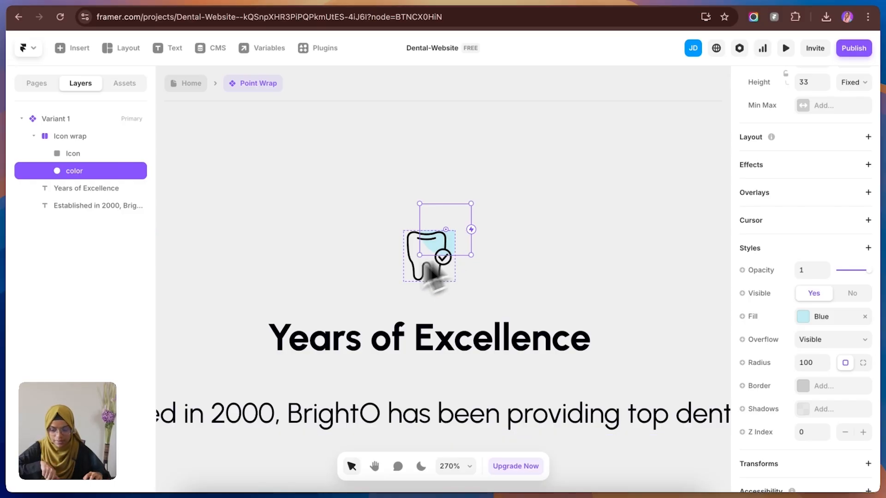
{"action": "left_click", "coordinate": [74, 137]}
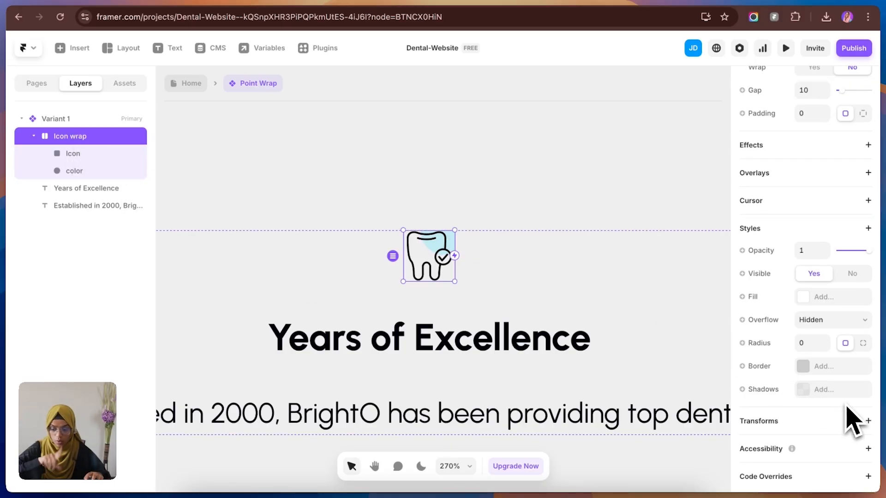
{"action": "left_click", "coordinate": [813, 324]}
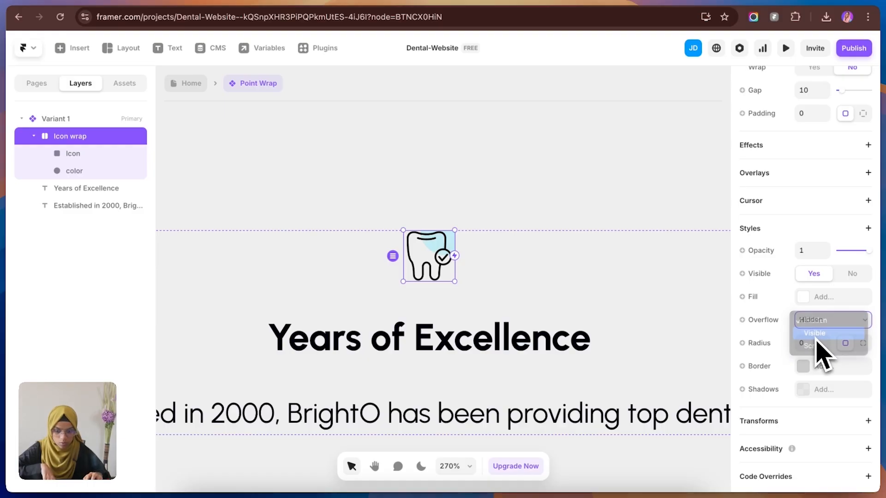
{"action": "left_click", "coordinate": [814, 333]}
{"action": "left_click", "coordinate": [307, 127]}
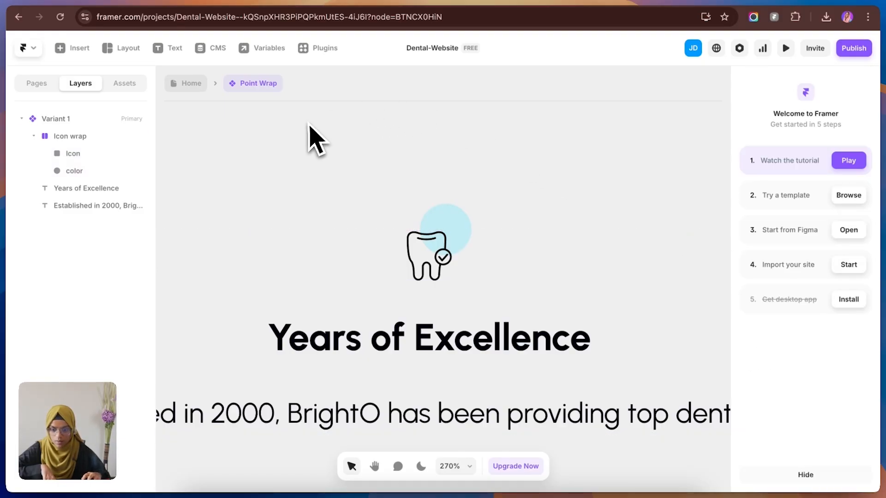
Step: On the Home page, replace the 100% Satisfied Patients point with two duplicates of the Point Wrap component
{"action": "left_click", "coordinate": [189, 82]}
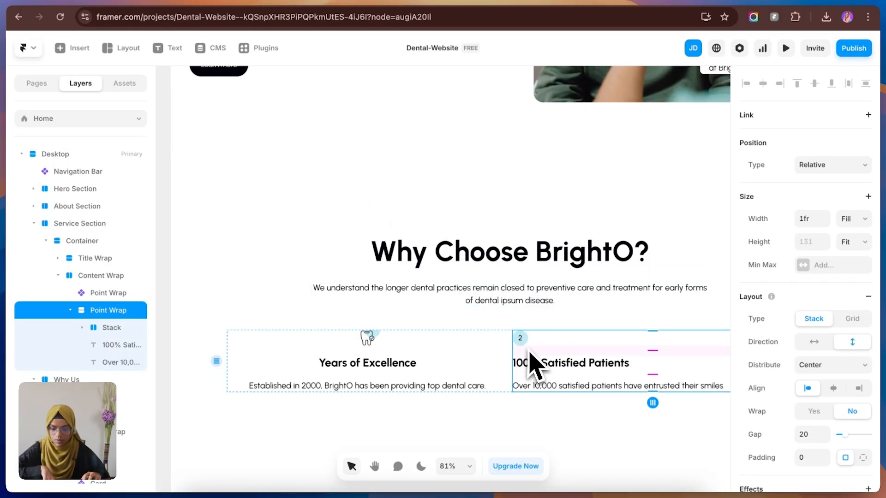
{"action": "key", "text": "Delete"}
{"action": "left_click", "coordinate": [115, 292]}
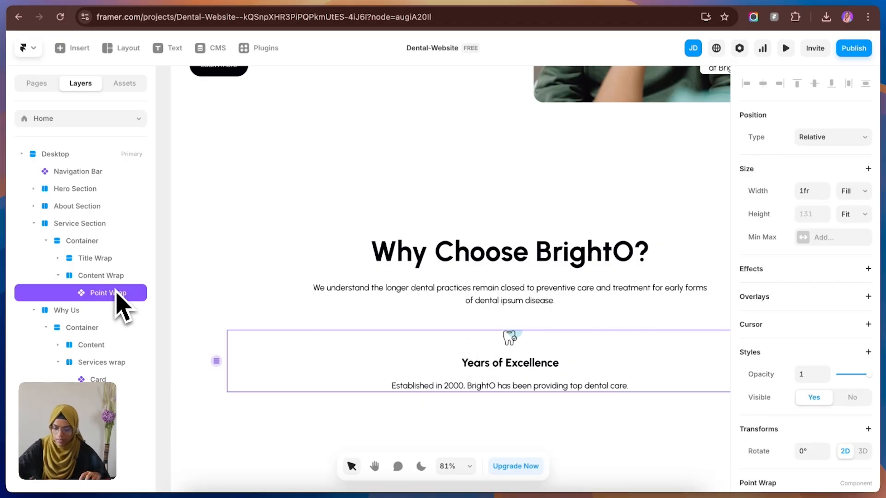
{"action": "key", "text": "ctrl+d"}
{"action": "key", "text": "ctrl+d"}
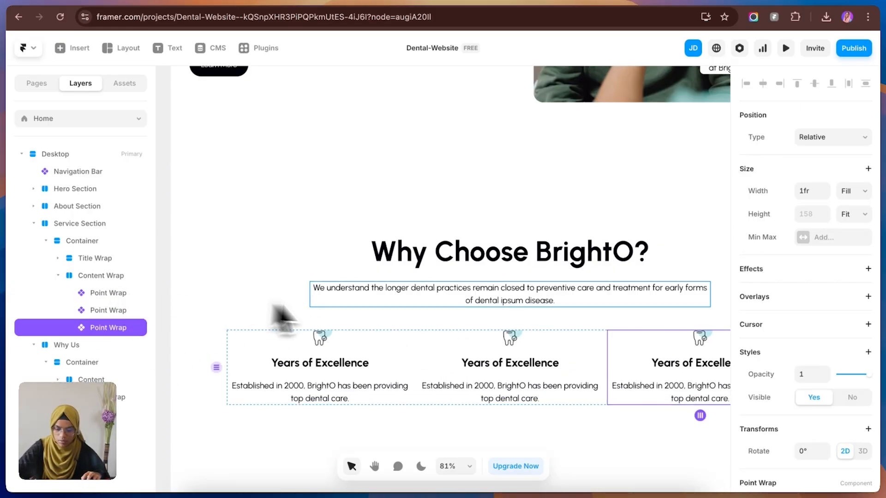
{"action": "scroll", "coordinate": [498, 351], "scroll_direction": "down", "scroll_amount": 5}
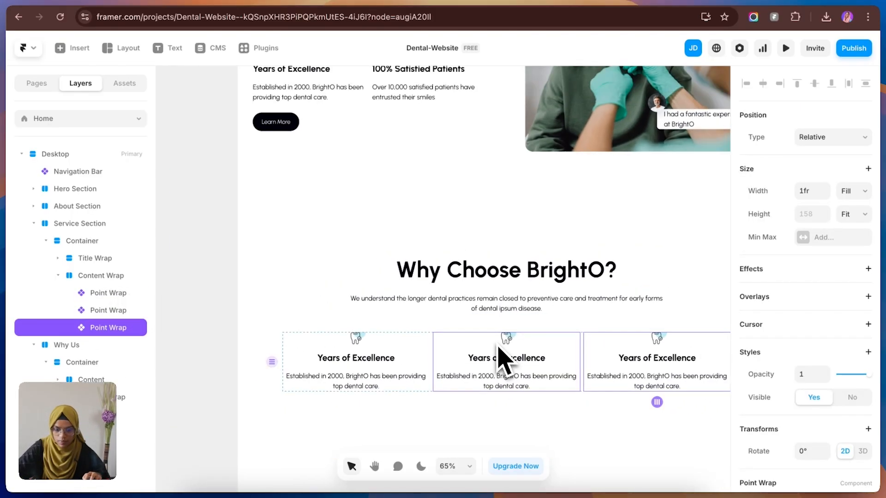
Step: Set the overflow of the Content Wrap stack holding the three points to Visible
{"action": "left_click", "coordinate": [436, 410]}
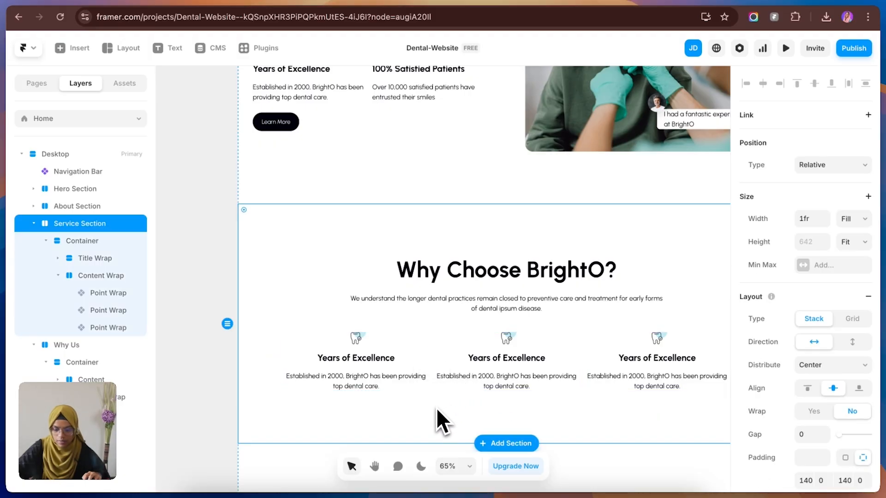
{"action": "left_click", "coordinate": [433, 365]}
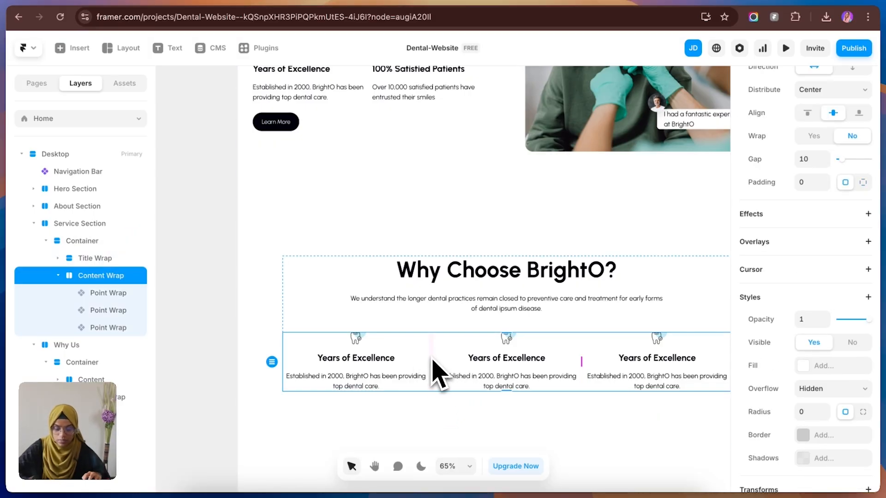
{"action": "left_click", "coordinate": [810, 404]}
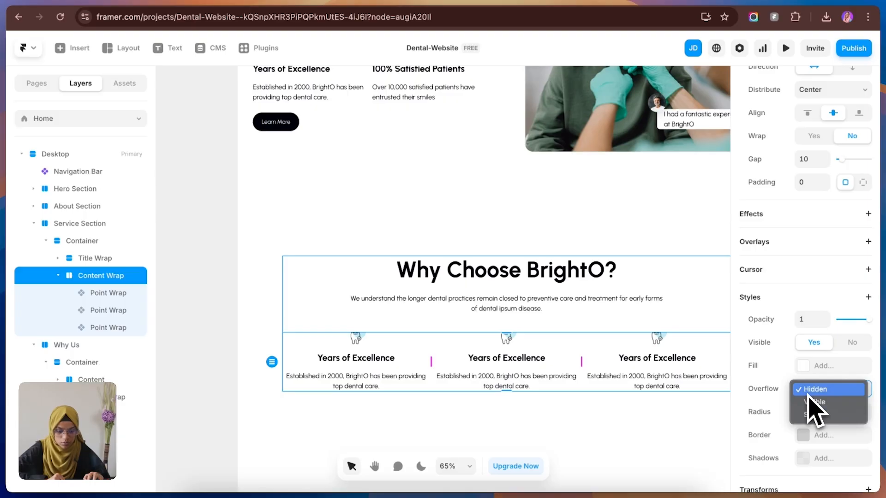
{"action": "left_click", "coordinate": [814, 389]}
{"action": "left_click", "coordinate": [217, 340]}
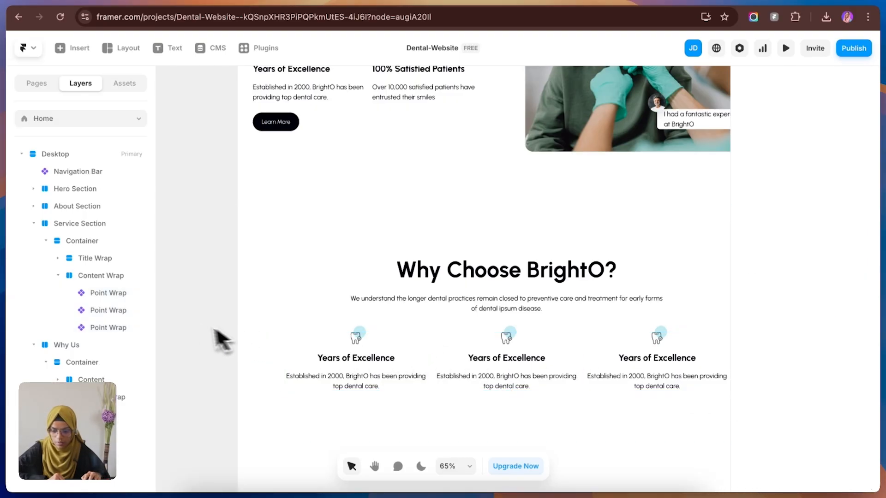
Step: In the Point Wrap component, create an Image variable for the tooth Icon's fill and return to the Home page
{"action": "left_click", "coordinate": [346, 369]}
{"action": "scroll", "coordinate": [830, 447], "scroll_direction": "down", "scroll_amount": 2}
{"action": "scroll", "coordinate": [839, 469], "scroll_direction": "down", "scroll_amount": 1}
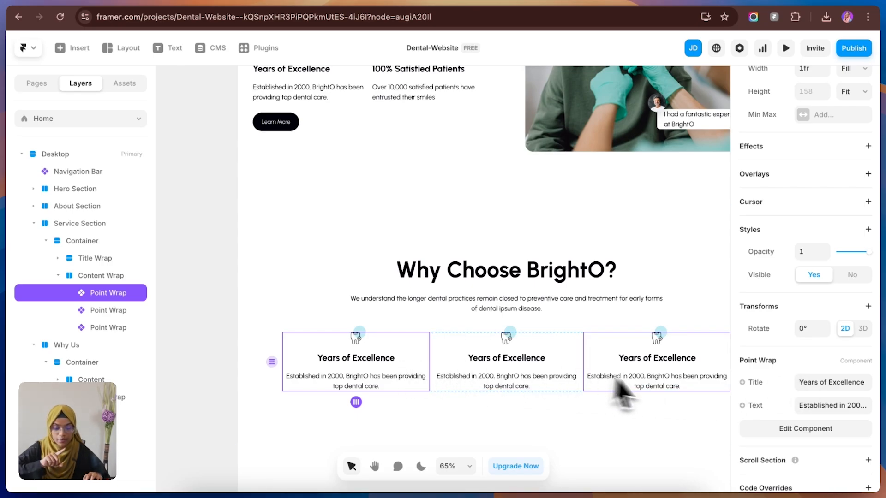
{"action": "double_click", "coordinate": [380, 366]}
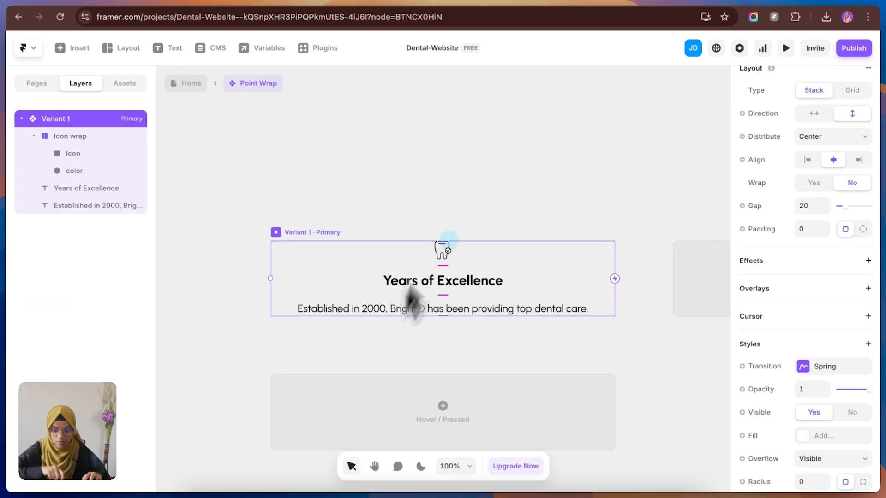
{"action": "left_click", "coordinate": [447, 191]}
{"action": "left_click", "coordinate": [443, 251]}
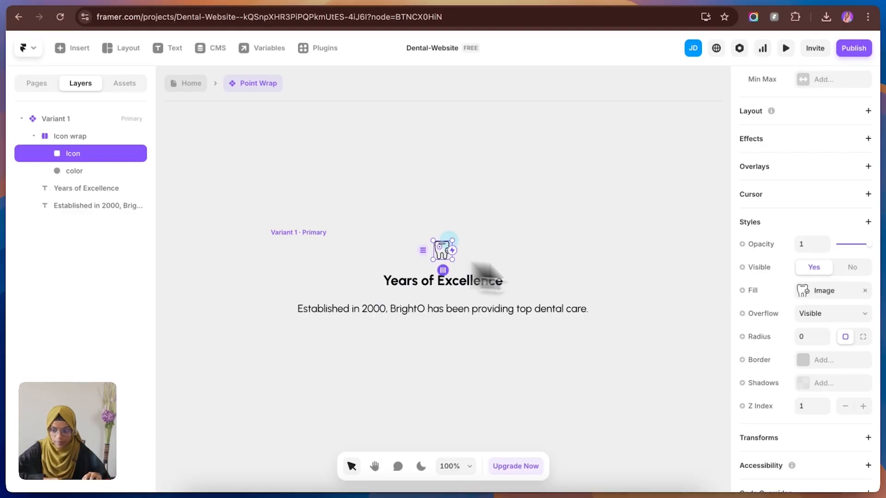
{"action": "left_click", "coordinate": [749, 290]}
{"action": "mouse_move", "coordinate": [768, 337]}
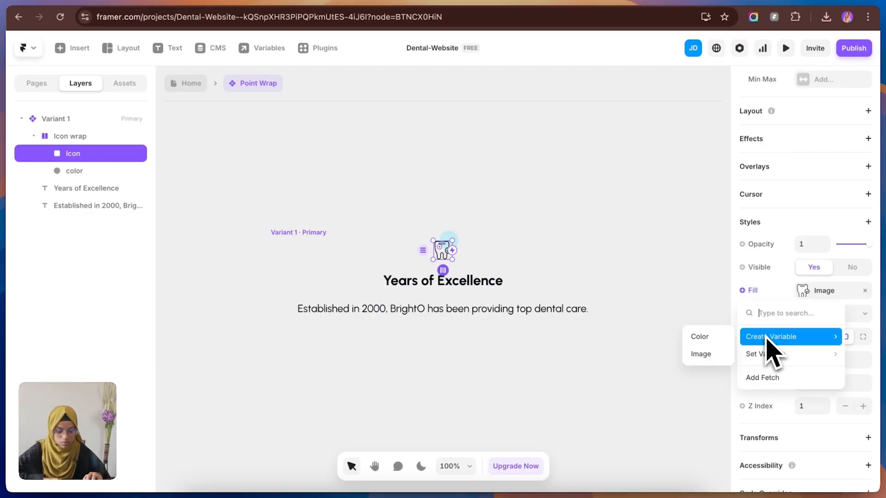
{"action": "left_click", "coordinate": [699, 357]}
{"action": "left_click", "coordinate": [691, 348]}
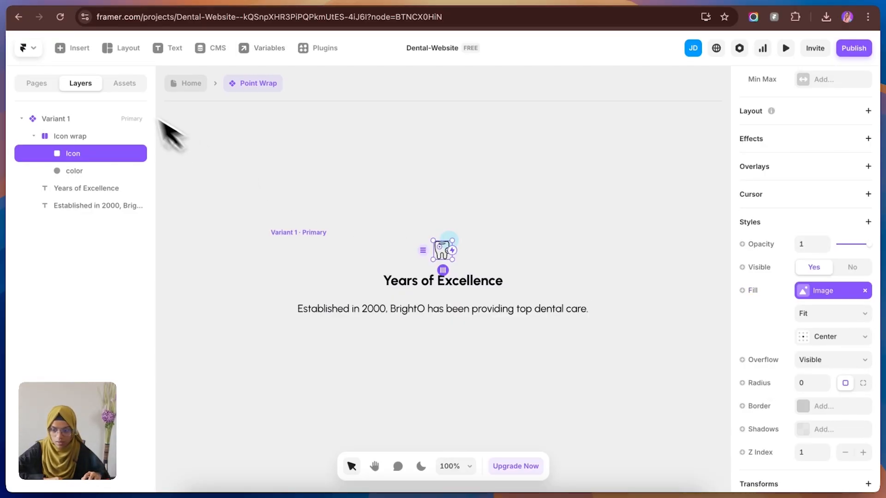
{"action": "left_click", "coordinate": [191, 83]}
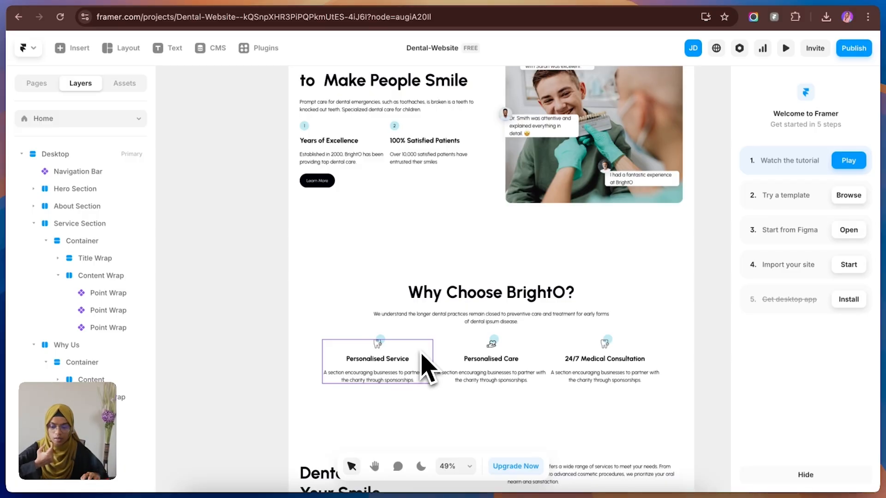
Step: Set the width of the Point Wrap component's primary variant and its Years of Excellence title to Fit Content
{"action": "double_click", "coordinate": [400, 384]}
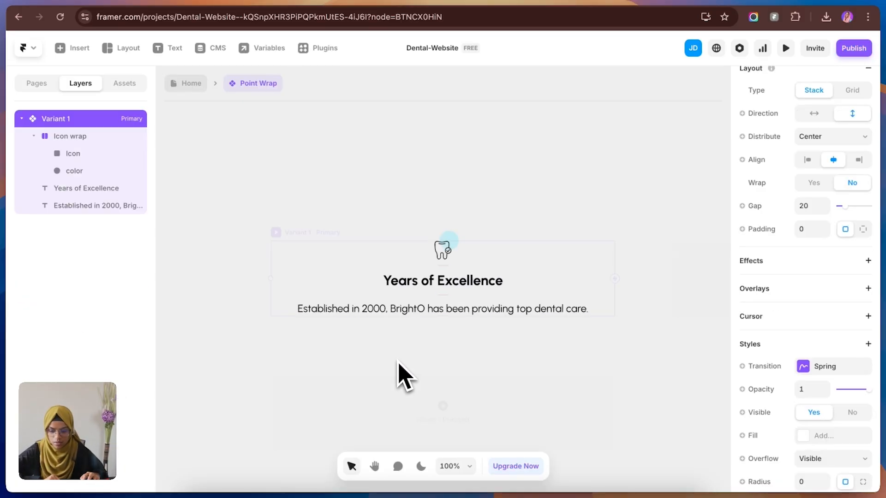
{"action": "left_click", "coordinate": [478, 310]}
{"action": "left_click", "coordinate": [323, 232]}
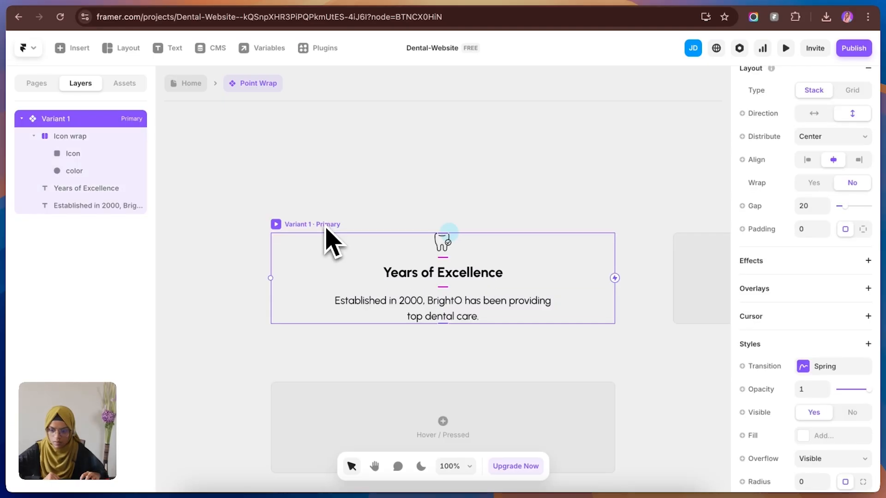
{"action": "scroll", "coordinate": [790, 178], "scroll_direction": "up", "scroll_amount": 5}
{"action": "left_click", "coordinate": [853, 226]}
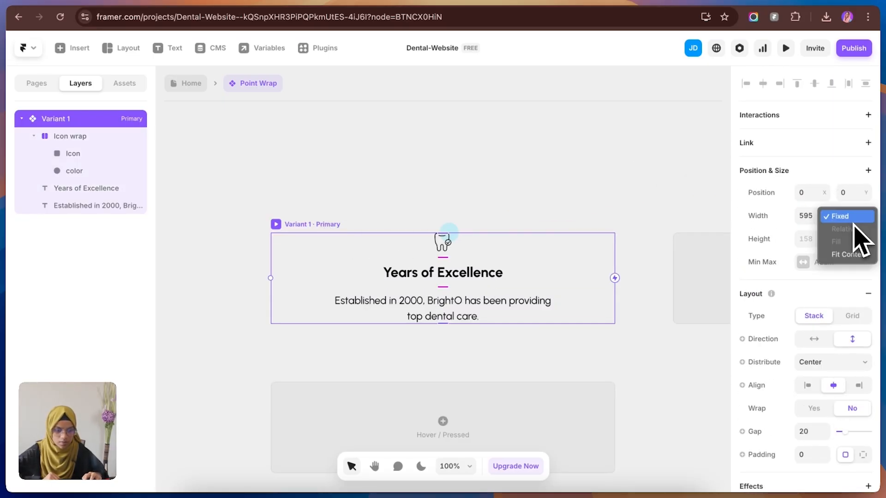
{"action": "left_click", "coordinate": [860, 277]}
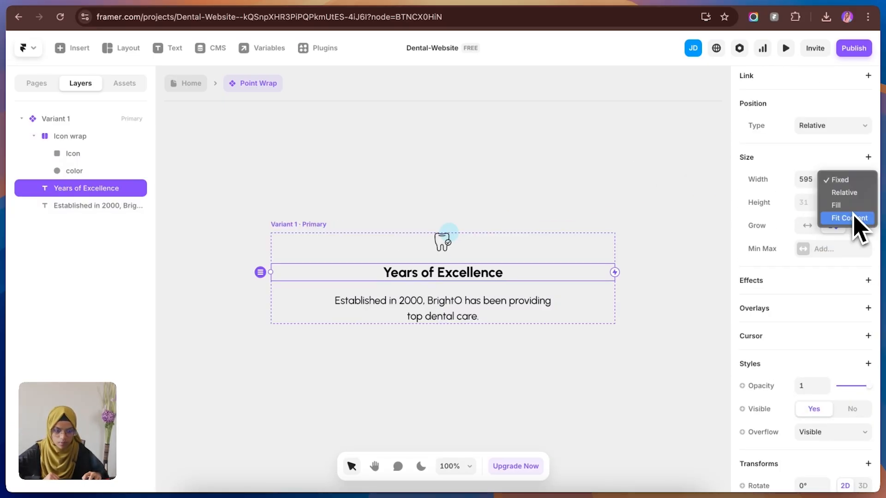
{"action": "left_click", "coordinate": [853, 217]}
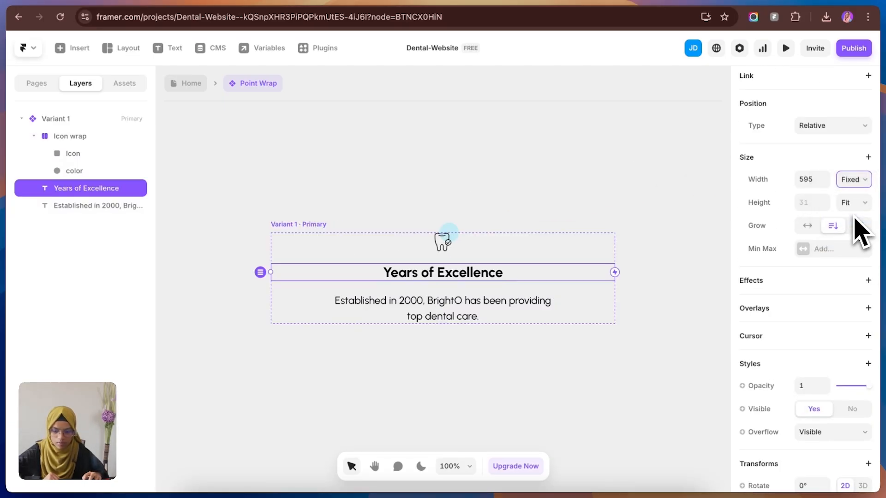
{"action": "left_click", "coordinate": [500, 253]}
{"action": "left_click", "coordinate": [330, 234]}
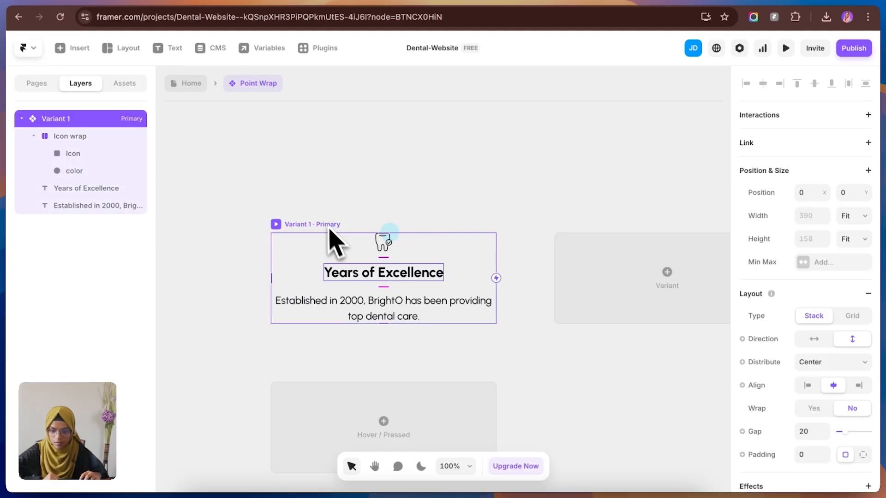
Step: Narrow the description text inside the Point Wrap component and return to the Home page
{"action": "left_click", "coordinate": [388, 309]}
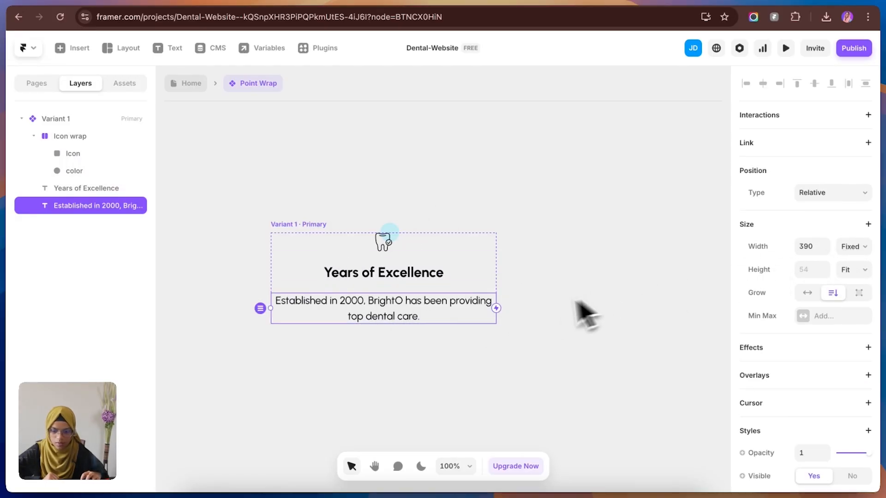
{"action": "left_click", "coordinate": [848, 251]}
{"action": "left_click", "coordinate": [847, 249]}
{"action": "left_click_drag", "start_coordinate": [496, 308], "coordinate": [450, 308]}
{"action": "left_click", "coordinate": [201, 83]}
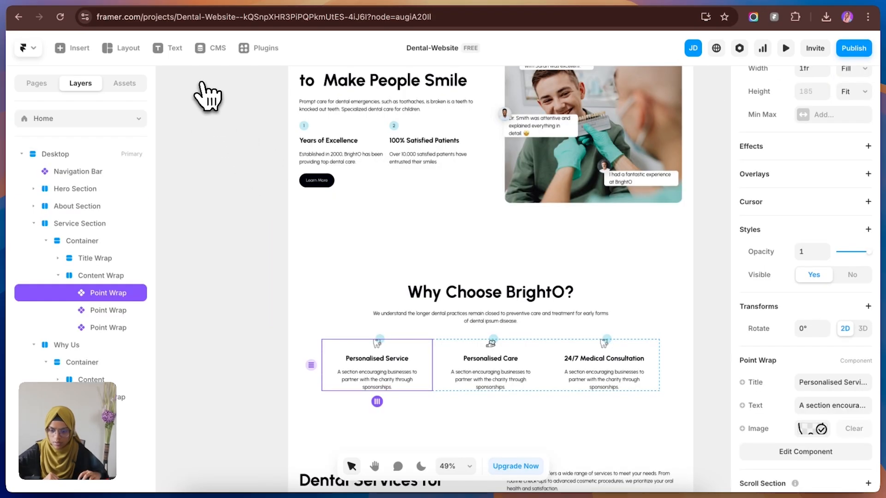
Step: Compare the Framer Home page with the Figma dental design, down to the Real Results Real Smiles banner
{"action": "left_click", "coordinate": [206, 5]}
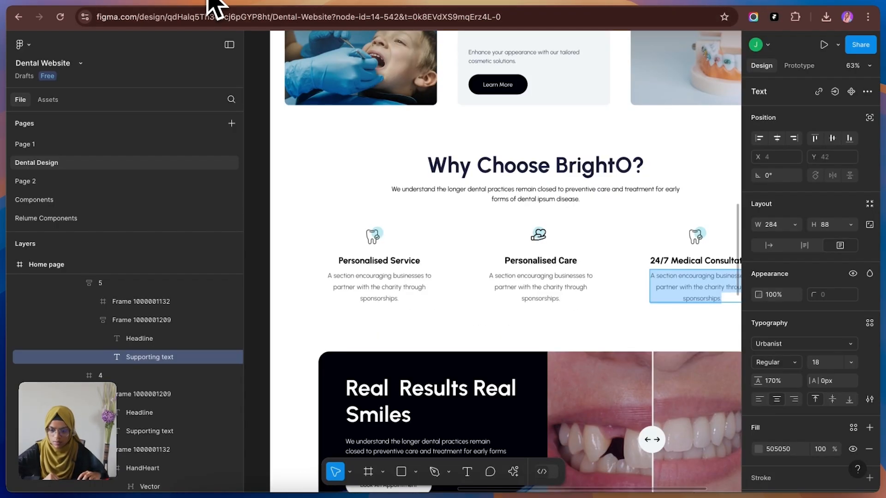
{"action": "left_click", "coordinate": [132, 4]}
{"action": "left_click", "coordinate": [727, 318]}
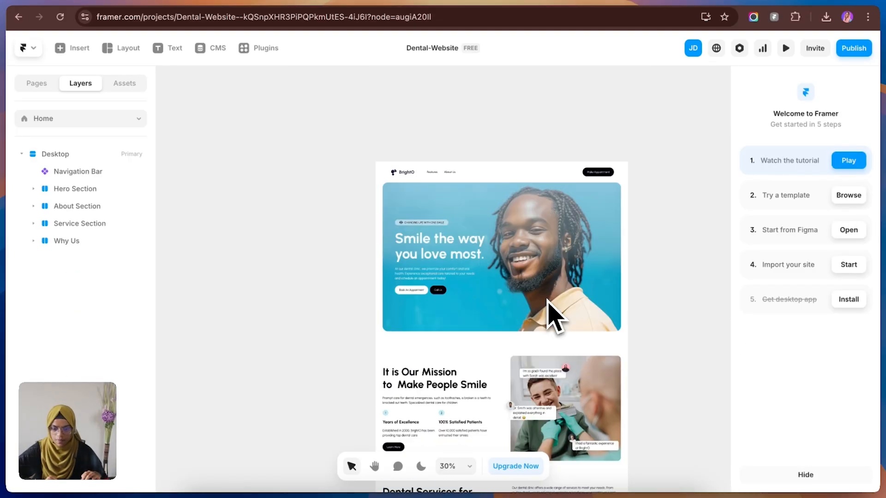
{"action": "scroll", "coordinate": [537, 362], "scroll_direction": "down", "scroll_amount": 5}
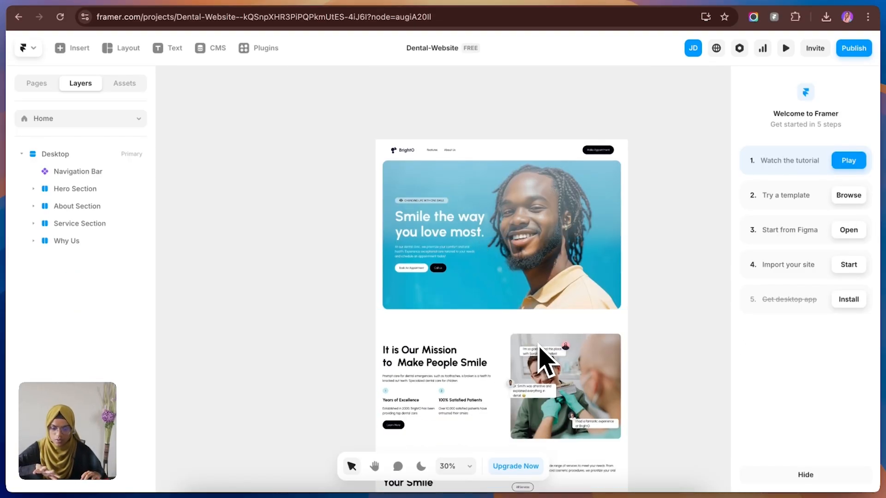
{"action": "scroll", "coordinate": [539, 348], "scroll_direction": "down", "scroll_amount": 10}
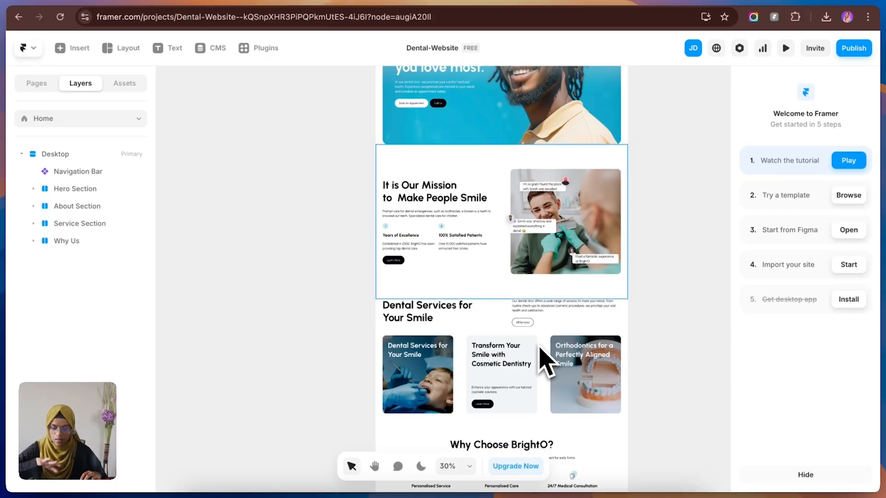
{"action": "scroll", "coordinate": [540, 346], "scroll_direction": "down", "scroll_amount": 1}
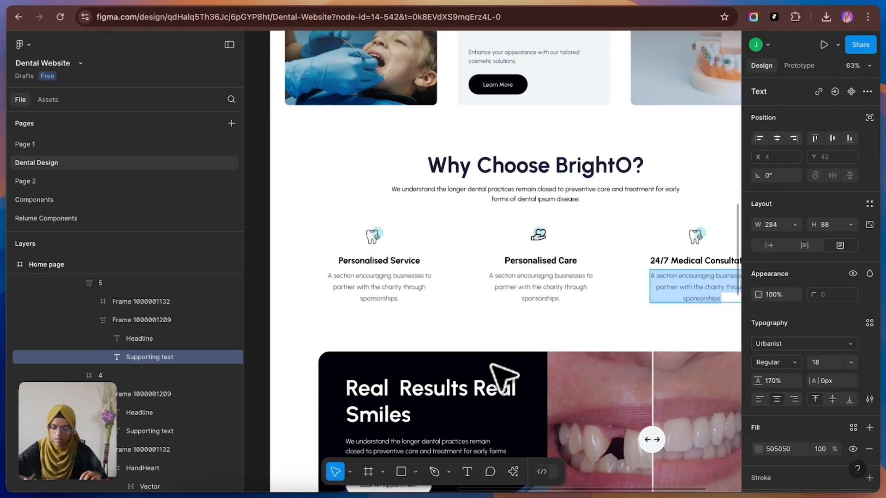
{"action": "scroll", "coordinate": [408, 356], "scroll_direction": "up", "scroll_amount": 2}
{"action": "scroll", "coordinate": [407, 355], "scroll_direction": "down", "scroll_amount": 6}
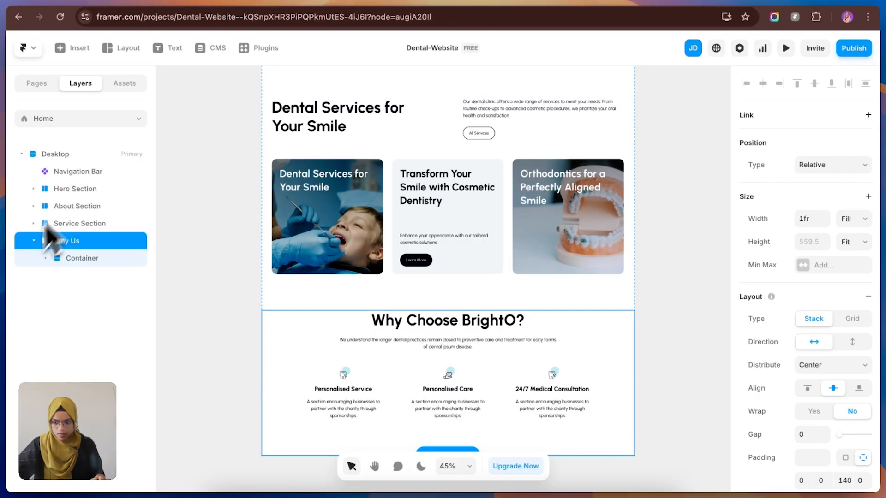
Step: Duplicate the Why Us section on the Framer Home page and rename the copy as CTA
{"action": "left_click", "coordinate": [33, 240]}
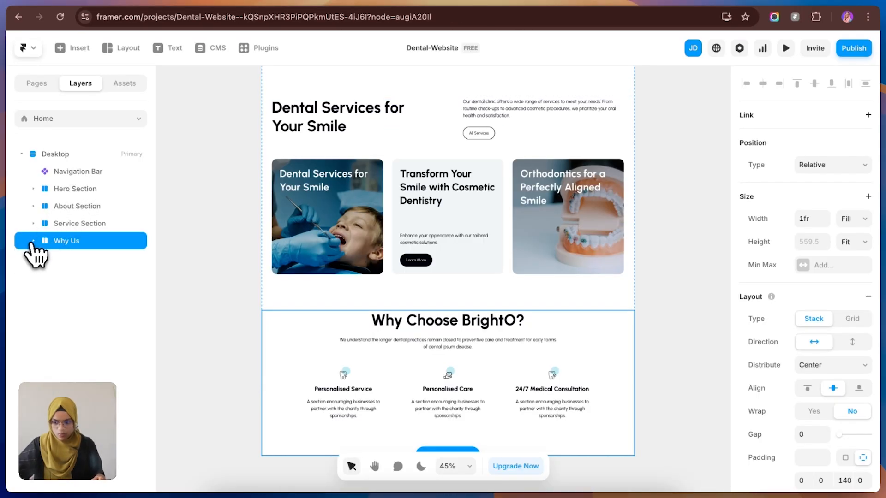
{"action": "key", "text": "ctrl+d"}
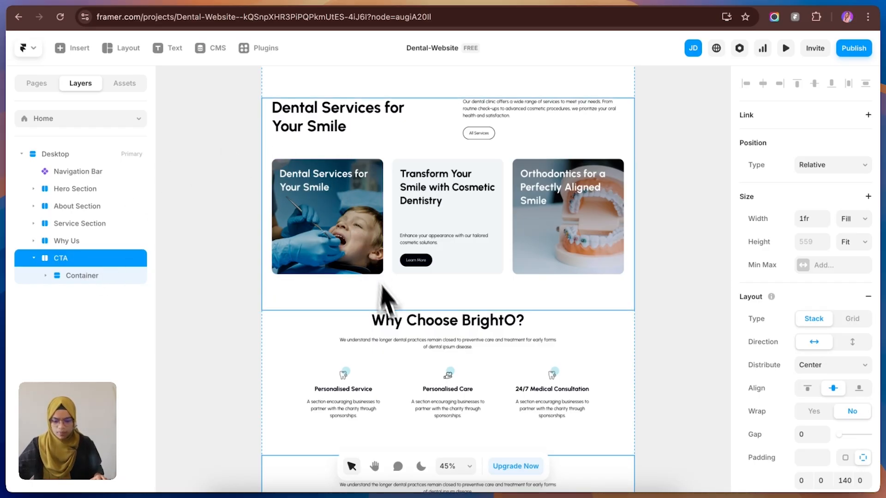
{"action": "scroll", "coordinate": [396, 326], "scroll_direction": "down", "scroll_amount": 5}
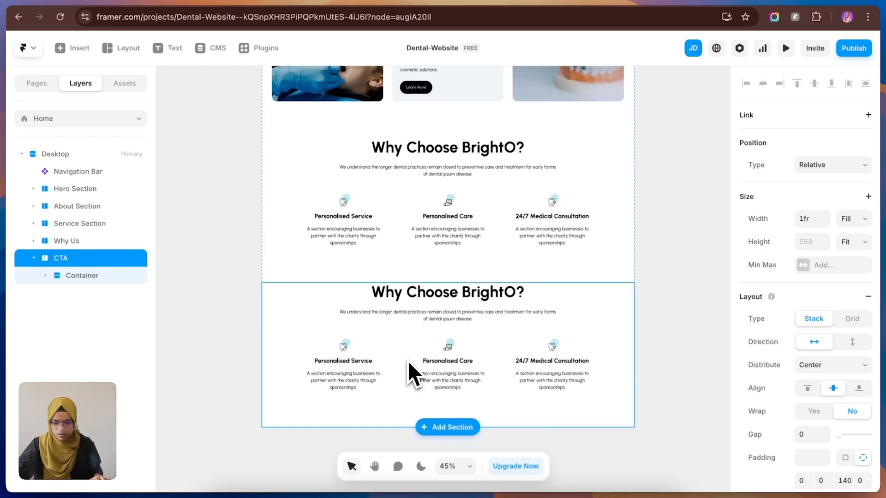
Step: Delete the three Point Wrap components from the CTA section's Content Wrap and rename that stack as Image wrap
{"action": "left_click", "coordinate": [407, 360]}
{"action": "left_click", "coordinate": [119, 311]}
{"action": "left_click", "coordinate": [124, 328]}
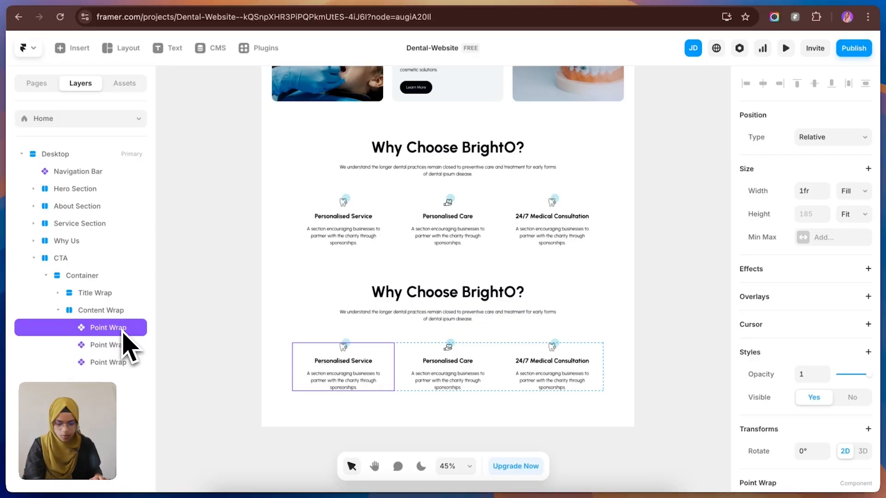
{"action": "key", "text": "Delete"}
{"action": "left_click", "coordinate": [128, 333]}
{"action": "double_click", "coordinate": [100, 315]}
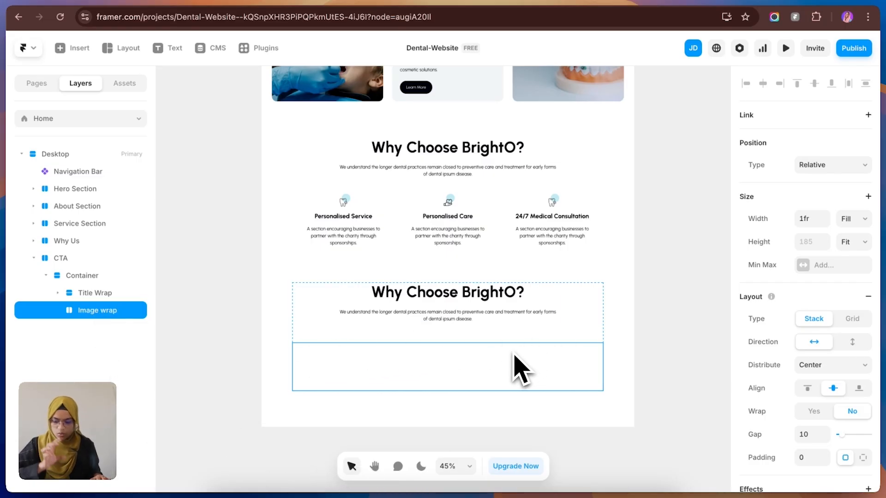
Step: Set the CTA Container's stack direction to horizontal and its Title Wrap's width to Fill
{"action": "left_click", "coordinate": [92, 276]}
{"action": "left_click", "coordinate": [813, 365]}
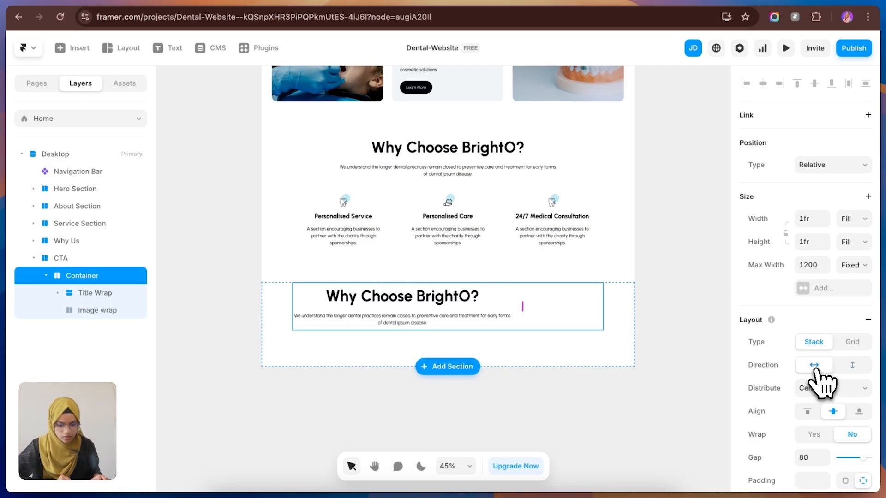
{"action": "left_click", "coordinate": [87, 294]}
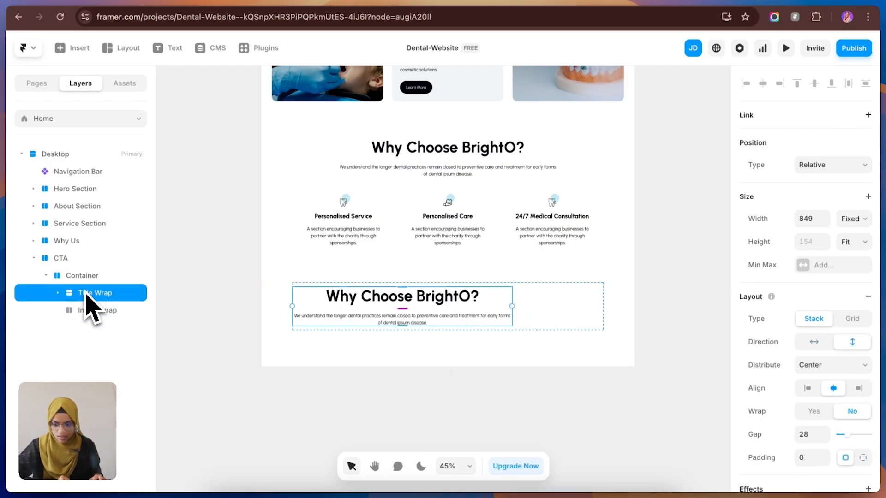
{"action": "left_click", "coordinate": [859, 223]}
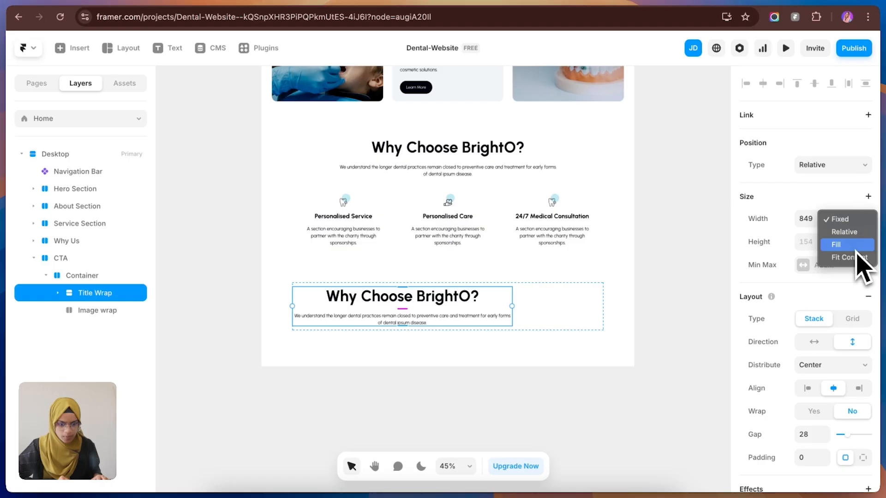
{"action": "left_click", "coordinate": [854, 249]}
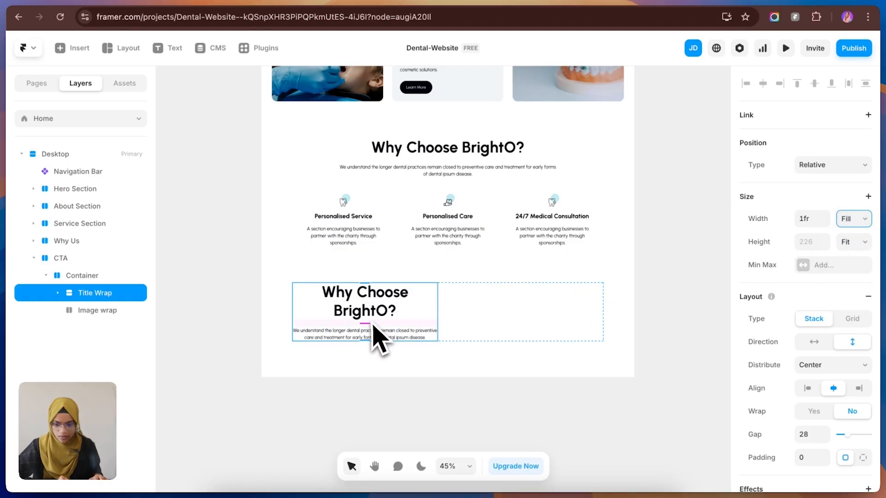
Step: Check the Real Results Real Smiles banner in Figma and left-align the CTA section's heading and paragraph in Framer to match
{"action": "left_click", "coordinate": [154, 10]}
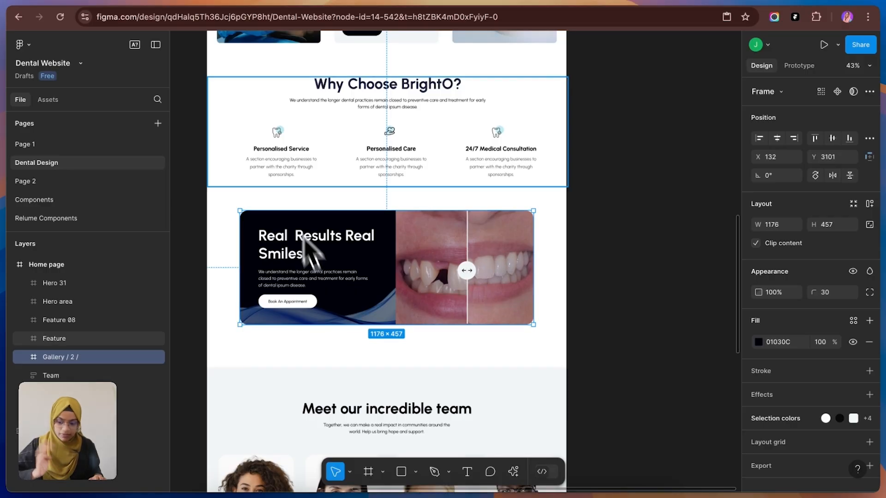
{"action": "left_click", "coordinate": [233, 13]}
{"action": "left_click", "coordinate": [364, 386]}
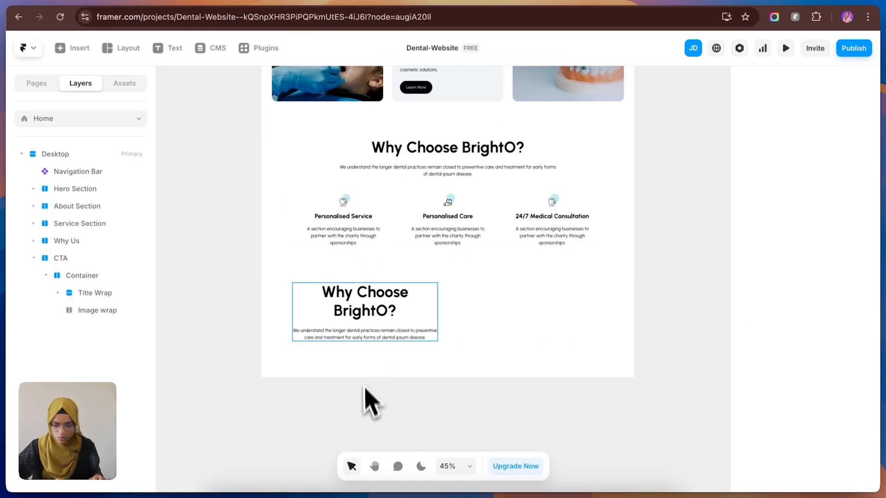
{"action": "left_click", "coordinate": [362, 313]}
{"action": "scroll", "coordinate": [815, 425], "scroll_direction": "down", "scroll_amount": 3}
{"action": "scroll", "coordinate": [819, 443], "scroll_direction": "down", "scroll_amount": 1}
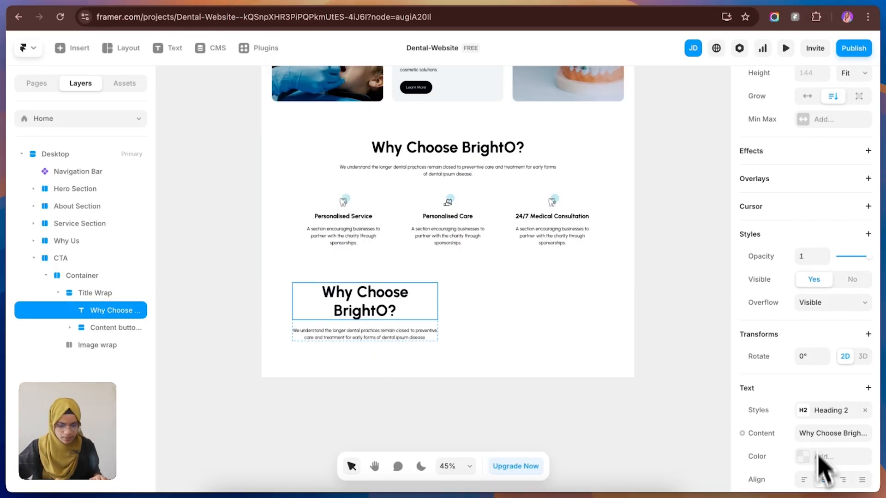
{"action": "left_click", "coordinate": [816, 480]}
{"action": "left_click", "coordinate": [396, 338]}
{"action": "scroll", "coordinate": [850, 443], "scroll_direction": "down", "scroll_amount": 5}
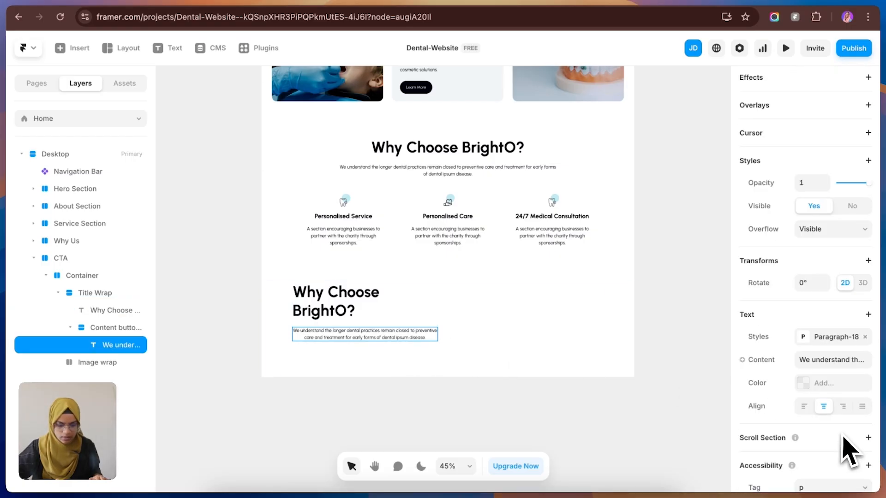
{"action": "left_click", "coordinate": [804, 406]}
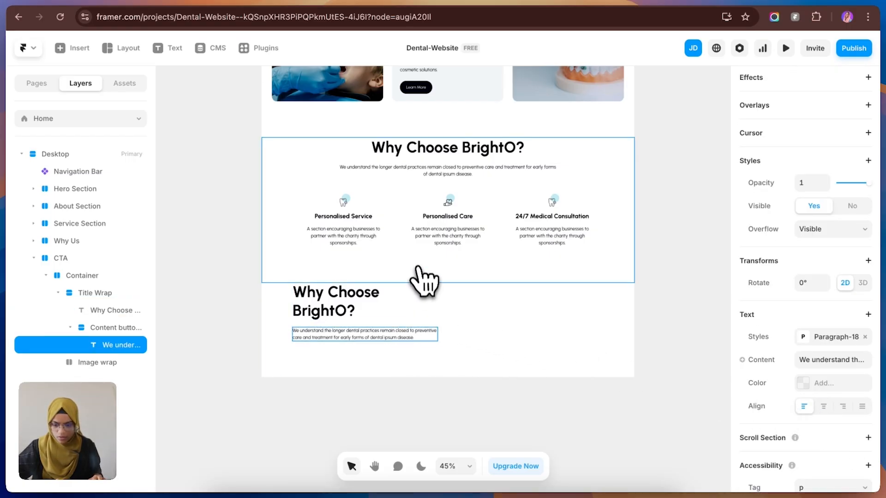
Step: Set the CTA Container's max width to 1100
{"action": "left_click", "coordinate": [96, 283]}
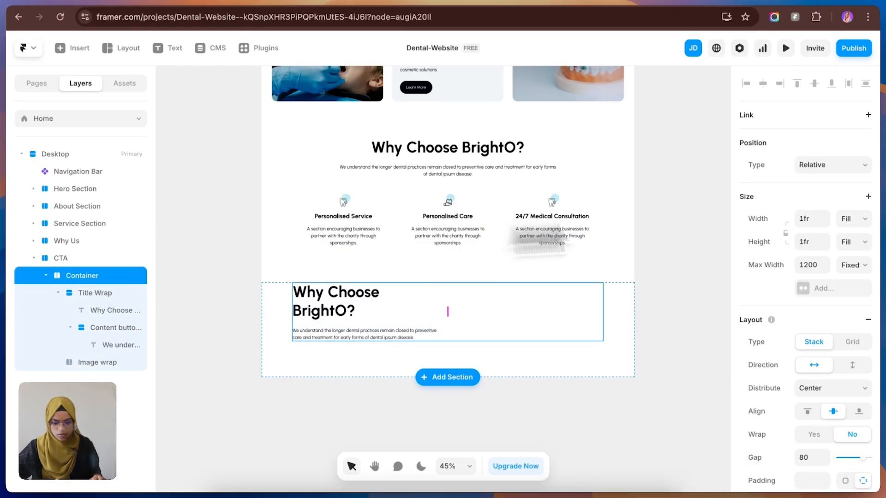
{"action": "type", "text": "1100"}
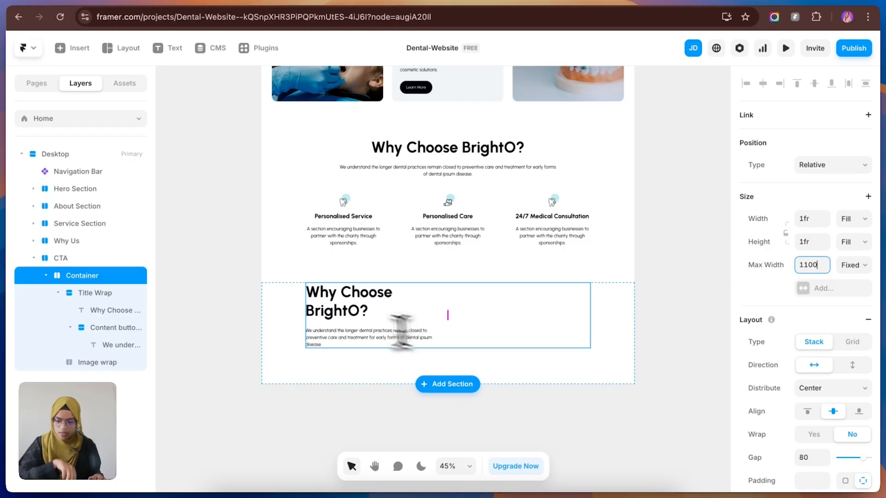
Step: Replace the CTA section's heading text with Real Results Real Smiles
{"action": "double_click", "coordinate": [307, 293]}
{"action": "type", "text": "Real  Results Real Smiles"}
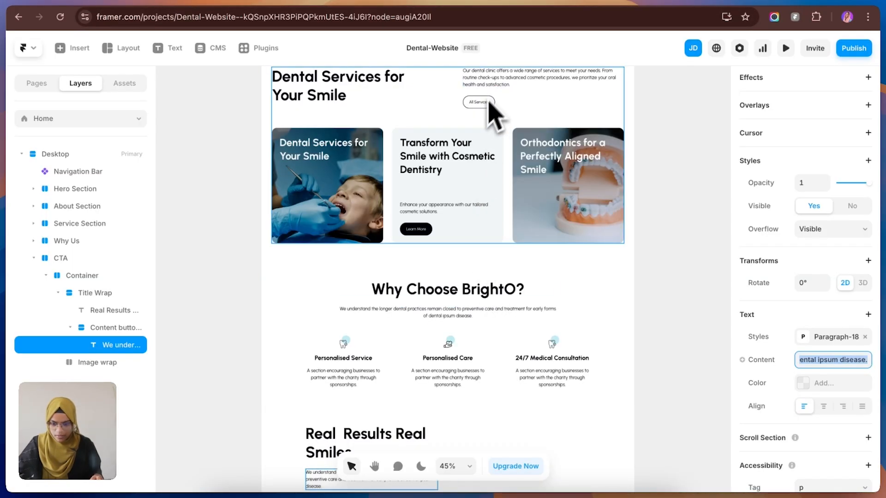
Step: Copy the hero section's Book An Appointment button into the CTA's Title Wrap below the paragraph and left-align the stack
{"action": "scroll", "coordinate": [487, 175], "scroll_direction": "up", "scroll_amount": 6}
{"action": "scroll", "coordinate": [488, 196], "scroll_direction": "up", "scroll_amount": 2}
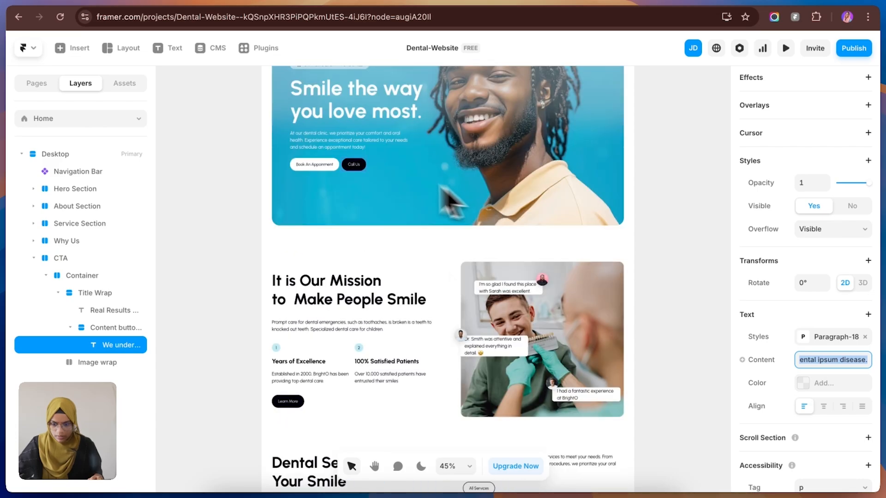
{"action": "left_click", "coordinate": [312, 167]}
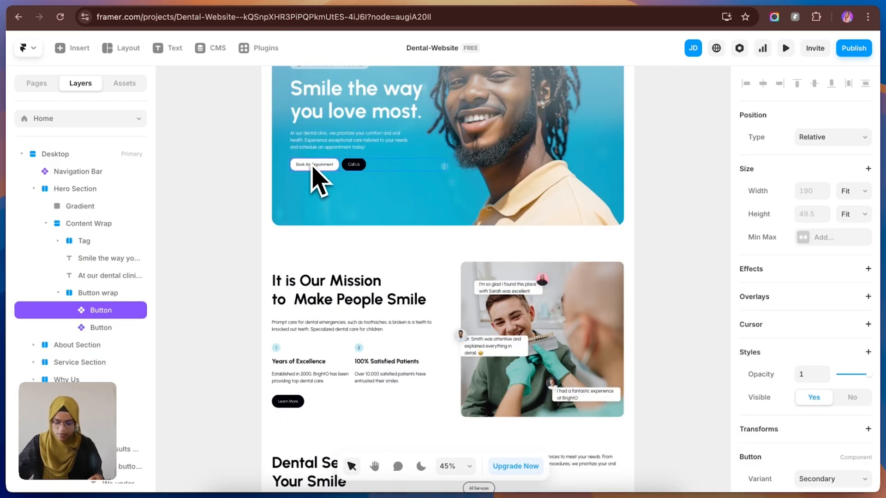
{"action": "scroll", "coordinate": [431, 309], "scroll_direction": "down", "scroll_amount": 12}
{"action": "left_click", "coordinate": [381, 292]}
{"action": "key", "text": "super+v"}
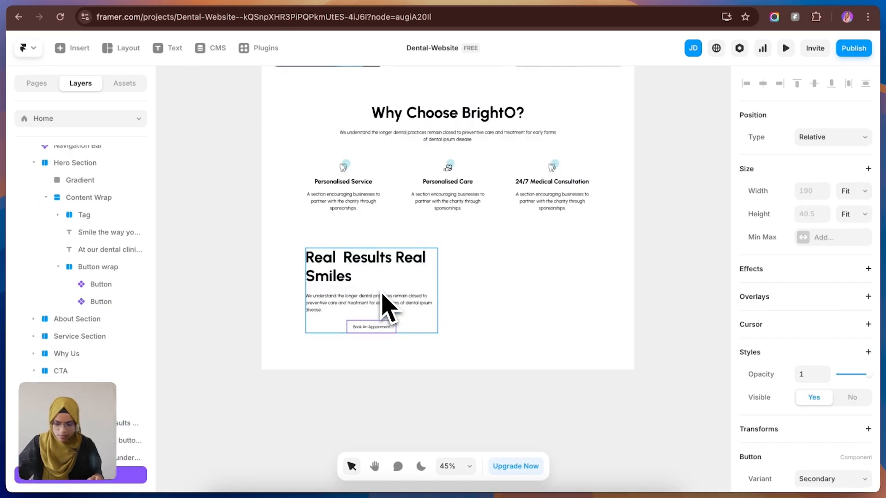
{"action": "left_click", "coordinate": [416, 331]}
{"action": "left_click", "coordinate": [806, 389]}
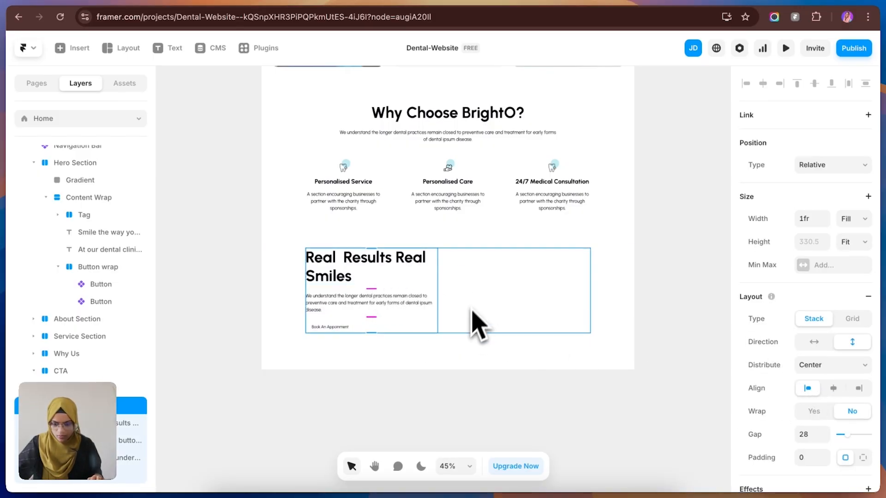
Step: Check the Real Results Real Smiles banner in Figma, fill the CTA Container with Black in Framer and colour its heading and paragraph White
{"action": "left_click", "coordinate": [489, 323]}
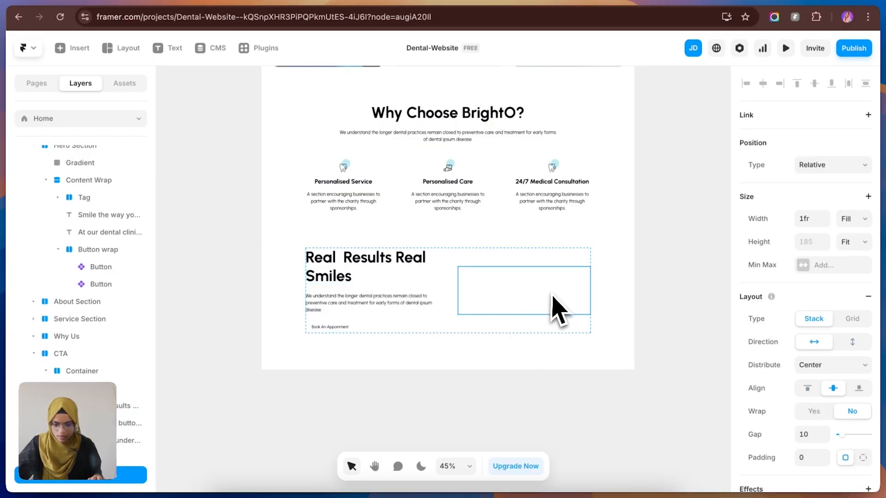
{"action": "left_click", "coordinate": [445, 279]}
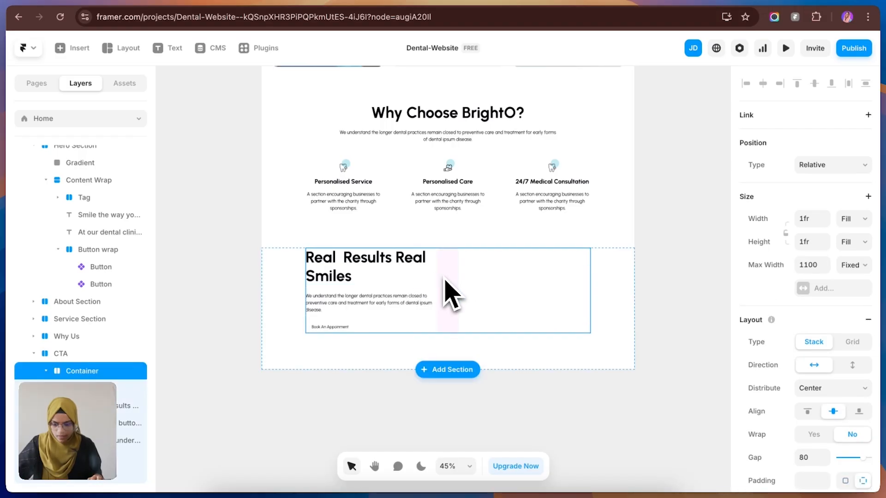
{"action": "left_click", "coordinate": [163, 2]}
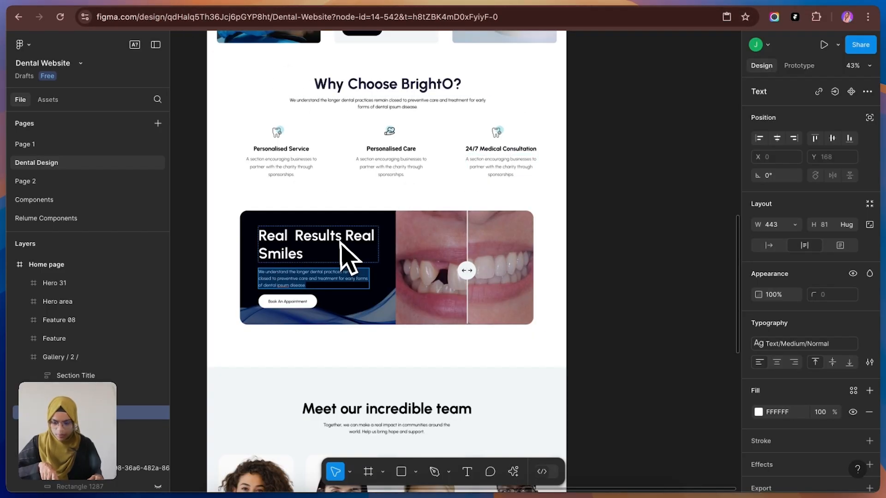
{"action": "left_click", "coordinate": [382, 220]}
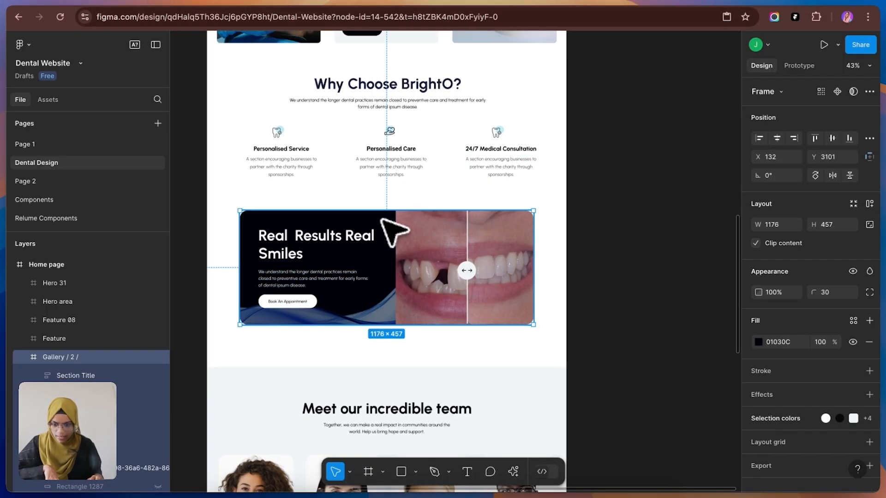
{"action": "left_click", "coordinate": [159, 2]}
{"action": "left_click", "coordinate": [85, 277]}
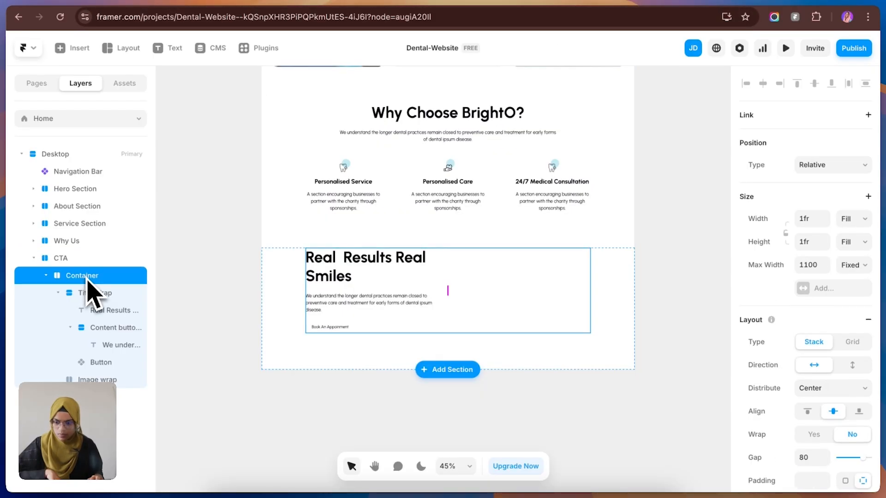
{"action": "scroll", "coordinate": [840, 389], "scroll_direction": "down", "scroll_amount": 8}
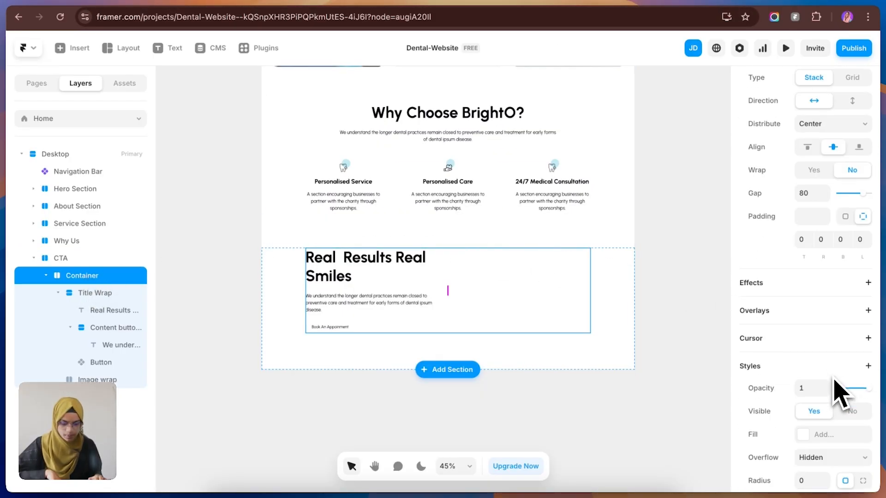
{"action": "left_click", "coordinate": [808, 360]}
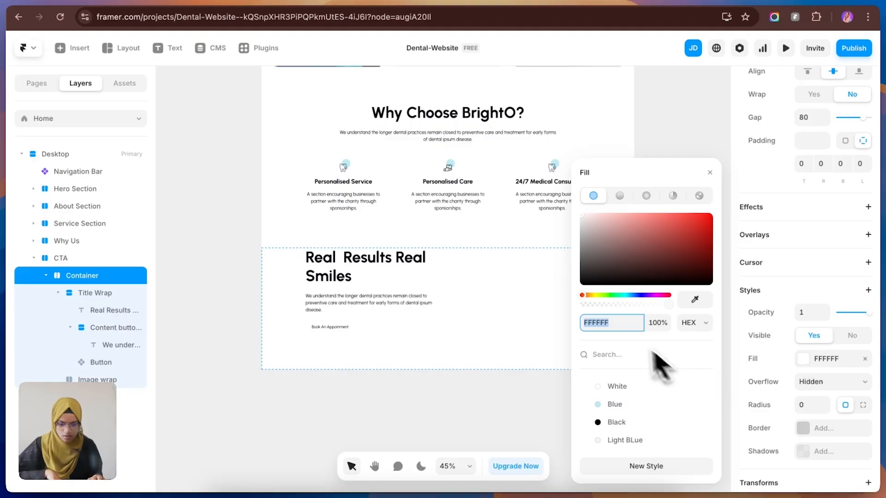
{"action": "left_click", "coordinate": [631, 423]}
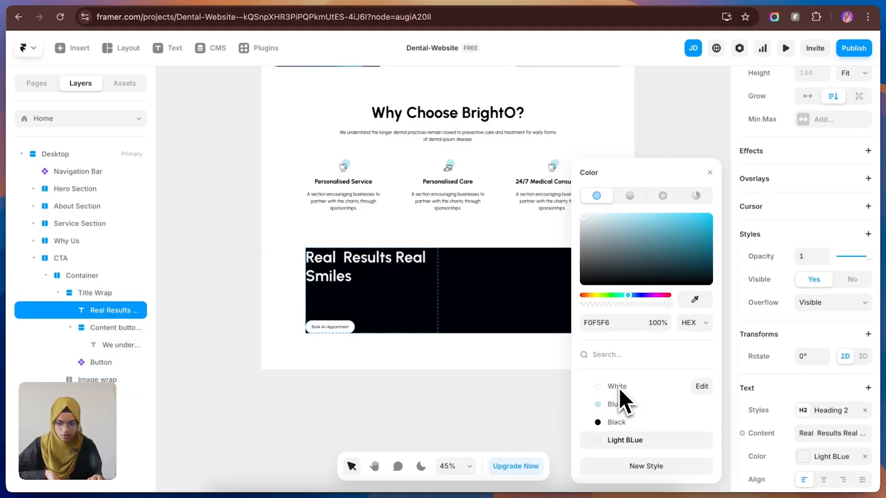
{"action": "left_click", "coordinate": [618, 388]}
{"action": "left_click", "coordinate": [434, 302]}
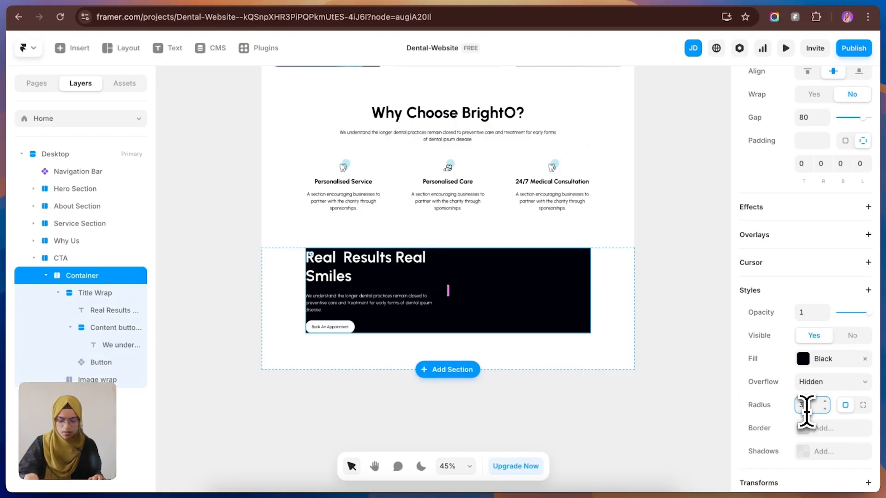
Step: Set the CTA Container's corner radius to 30, padding to 60 and gap to 50
{"action": "type", "text": "0"}
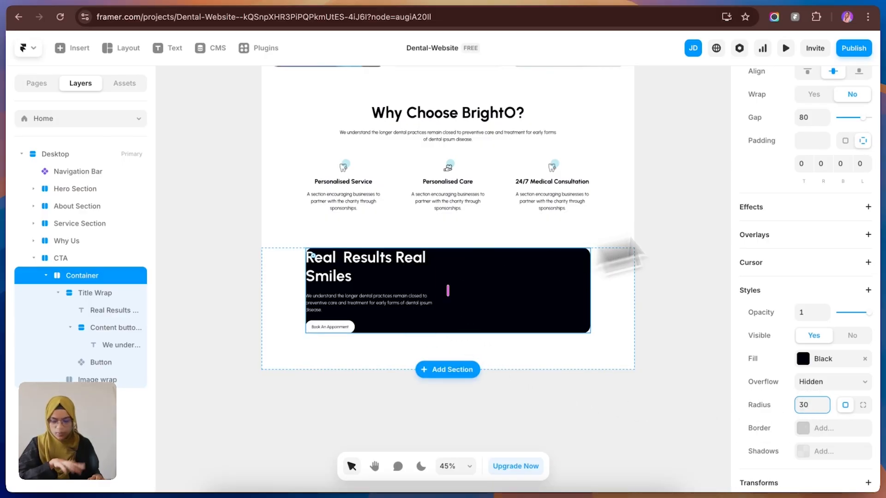
{"action": "left_click", "coordinate": [807, 139]}
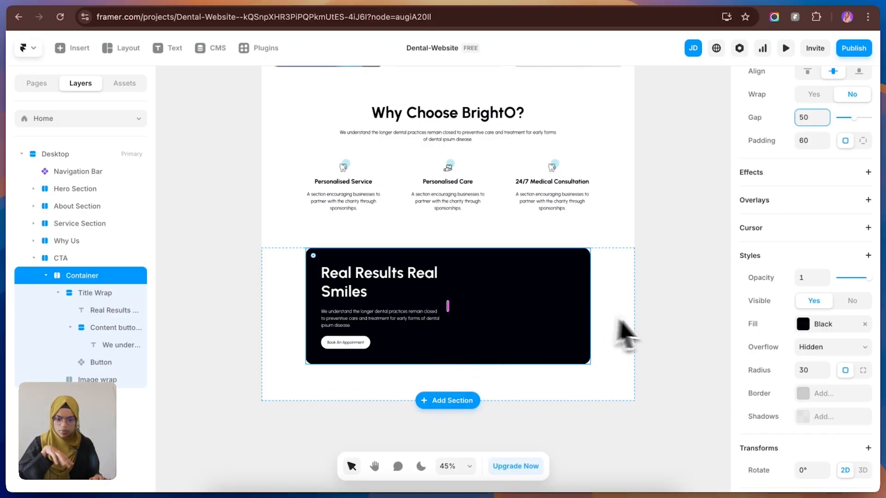
{"action": "left_click", "coordinate": [664, 344]}
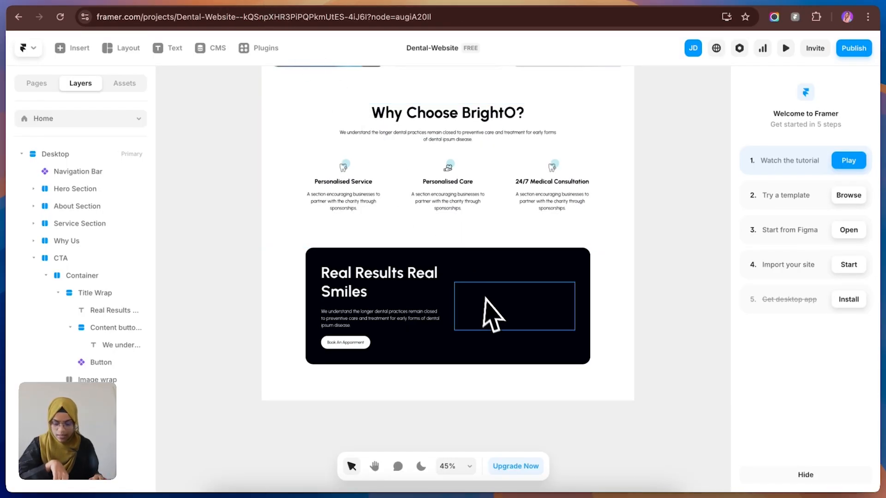
Step: Draw a frame about 244 by 299 in the CTA Container, name it Bg and order it above Title Wrap
{"action": "left_click", "coordinate": [467, 269]}
{"action": "left_click_drag", "start_coordinate": [467, 269], "coordinate": [522, 336]}
{"action": "left_click_drag", "start_coordinate": [90, 379], "coordinate": [79, 286]}
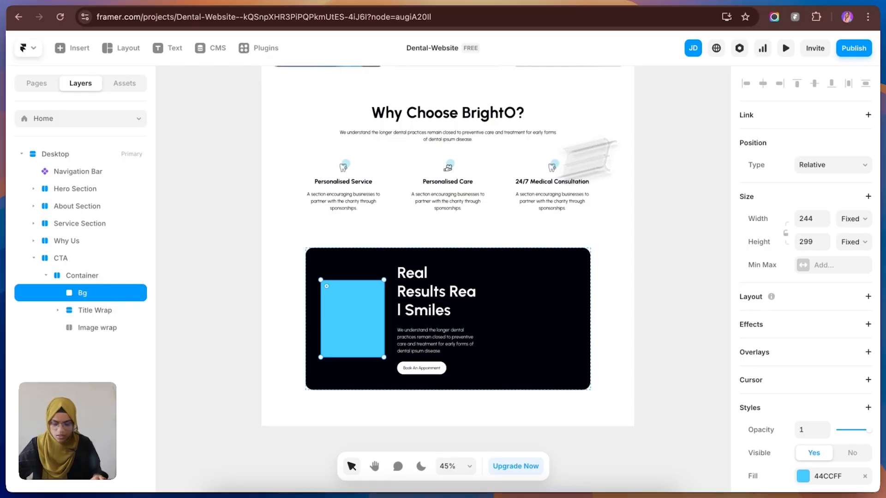
Step: Position the Bg frame absolutely, centre it in the Container, and set its relative width and height to 100%
{"action": "left_click", "coordinate": [841, 165]}
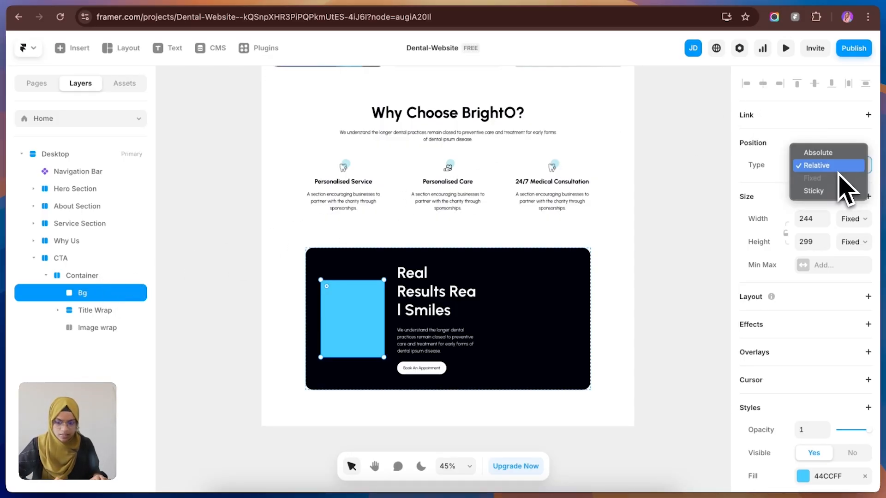
{"action": "left_click", "coordinate": [828, 153]}
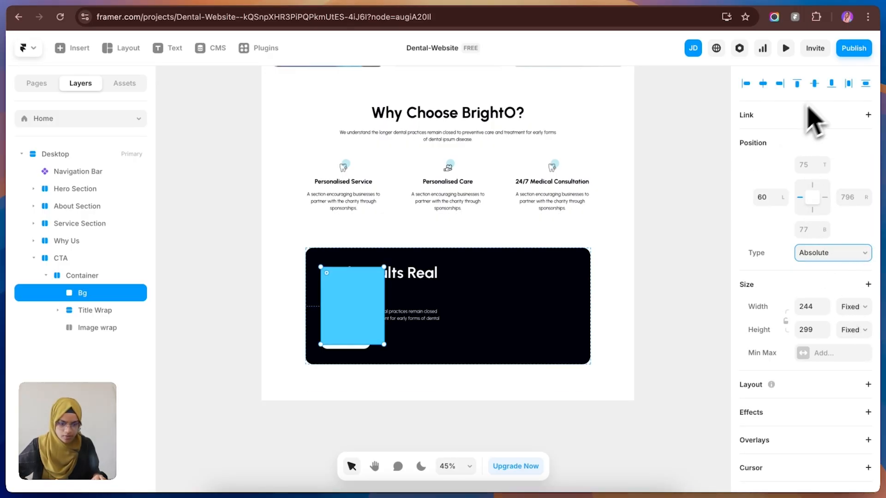
{"action": "left_click", "coordinate": [814, 84]}
{"action": "type", "text": "100"}
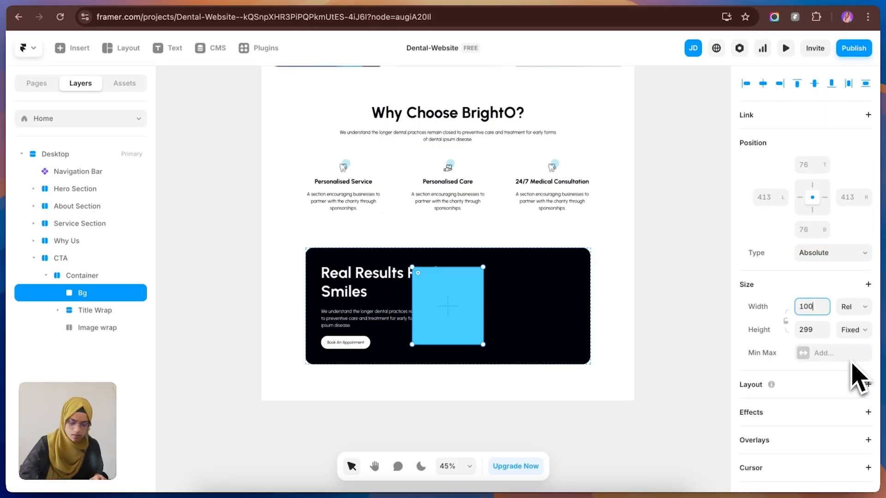
{"action": "key", "text": "Return"}
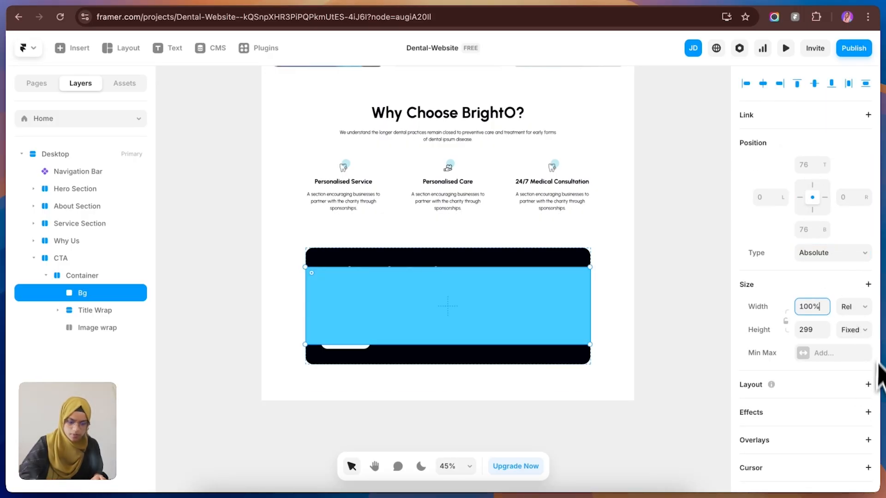
{"action": "left_click", "coordinate": [854, 330]}
{"action": "left_click", "coordinate": [848, 344]}
{"action": "left_click", "coordinate": [811, 329]}
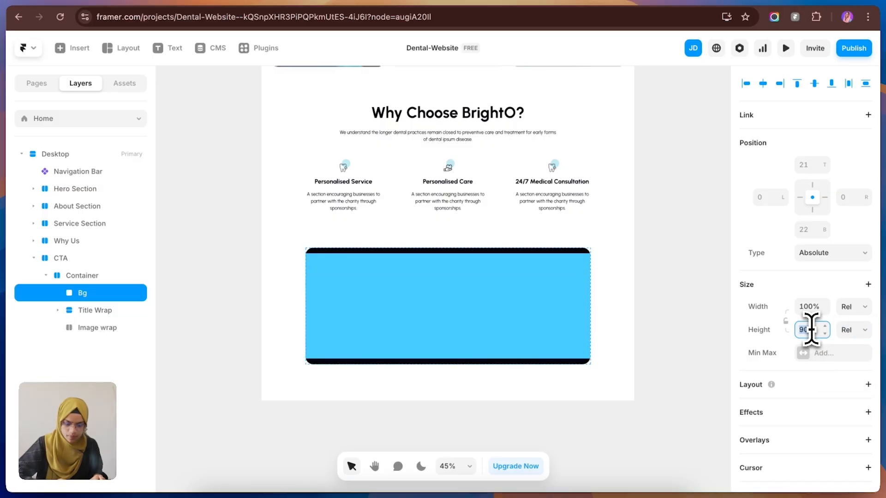
{"action": "type", "text": "100"}
{"action": "key", "text": "Return"}
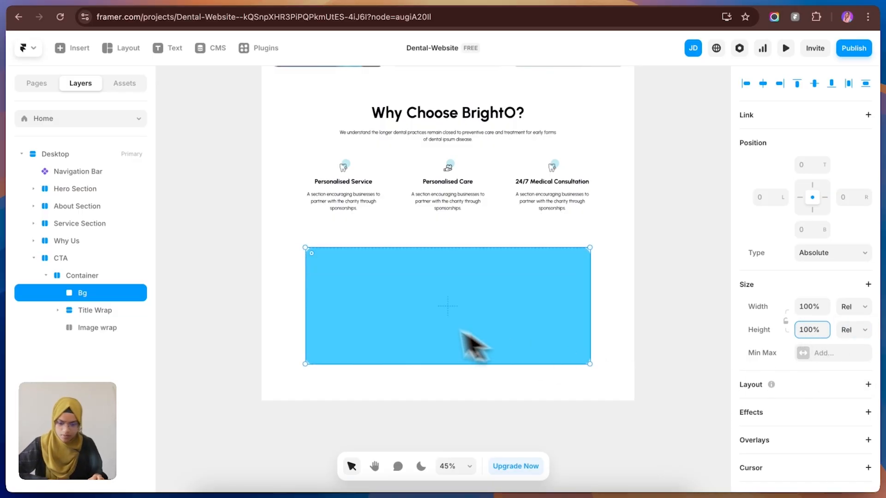
Step: Fill the Bg frame with the blue wave image, rotated 169°, at 116% width with a bottom offset of -250
{"action": "scroll", "coordinate": [830, 396], "scroll_direction": "down", "scroll_amount": 2}
{"action": "scroll", "coordinate": [825, 397], "scroll_direction": "down", "scroll_amount": 5}
{"action": "left_click", "coordinate": [823, 390]}
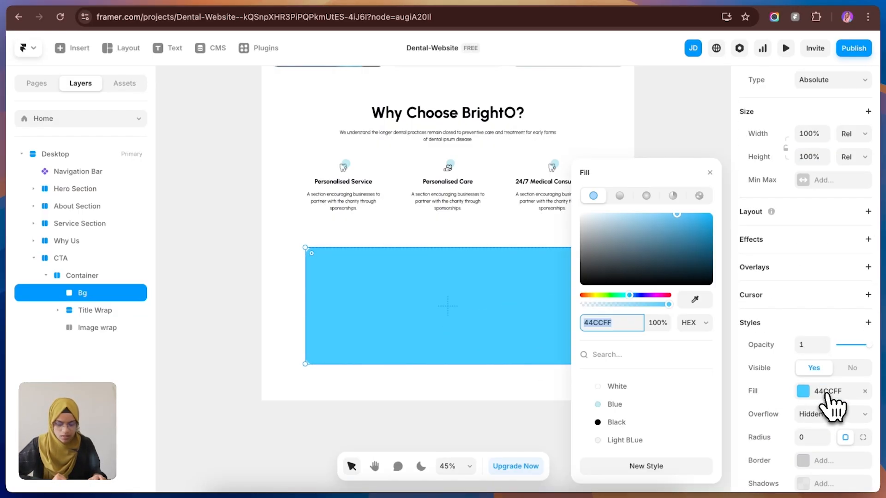
{"action": "left_click", "coordinate": [699, 196]}
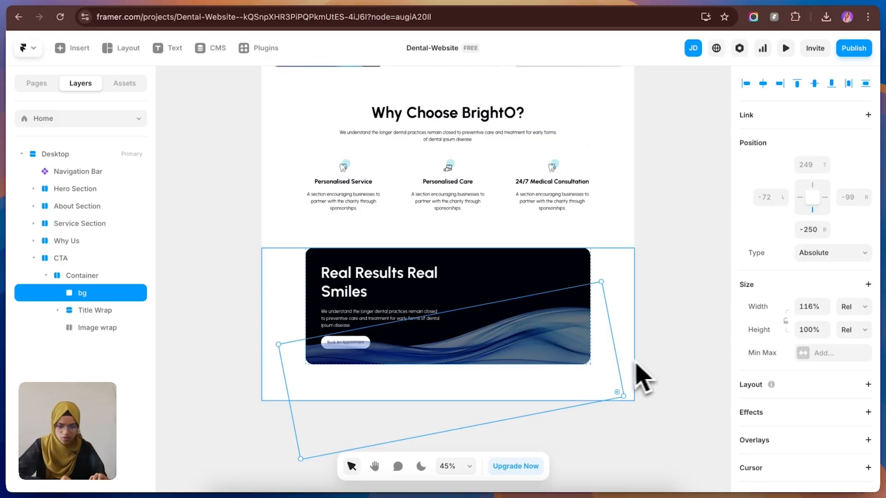
{"action": "left_click", "coordinate": [669, 389]}
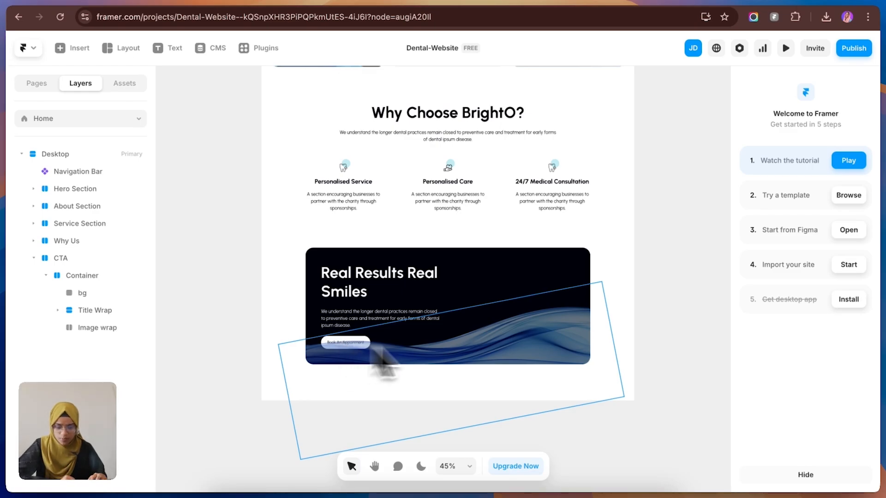
Step: Set the bg layer's Z Index to 0 so it sits behind the CTA text and button
{"action": "left_click", "coordinate": [597, 362]}
{"action": "scroll", "coordinate": [853, 438], "scroll_direction": "down", "scroll_amount": 10}
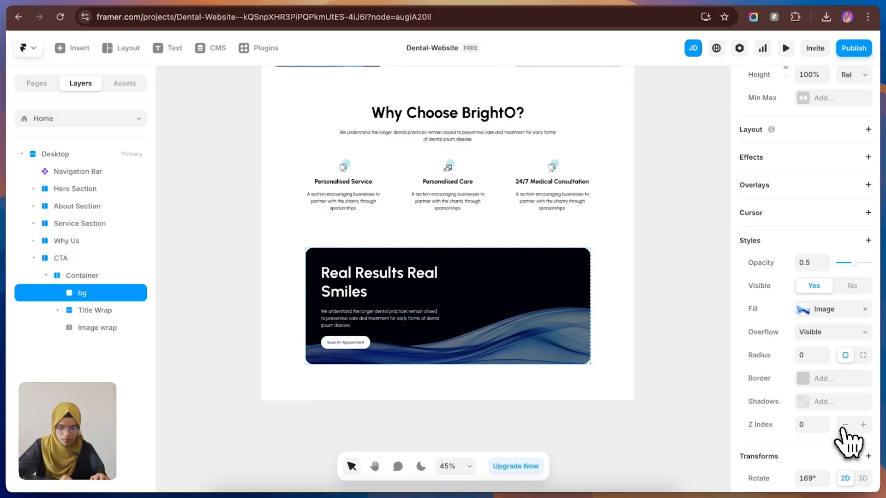
{"action": "left_click", "coordinate": [699, 348]}
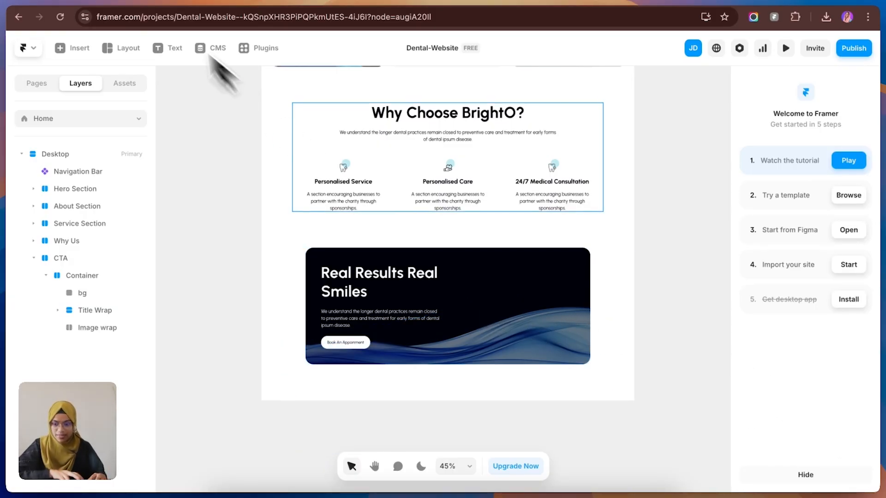
Step: Compare the banner with Figma and copy the Before After Image Slider component from its Framer University page
{"action": "left_click", "coordinate": [146, 8]}
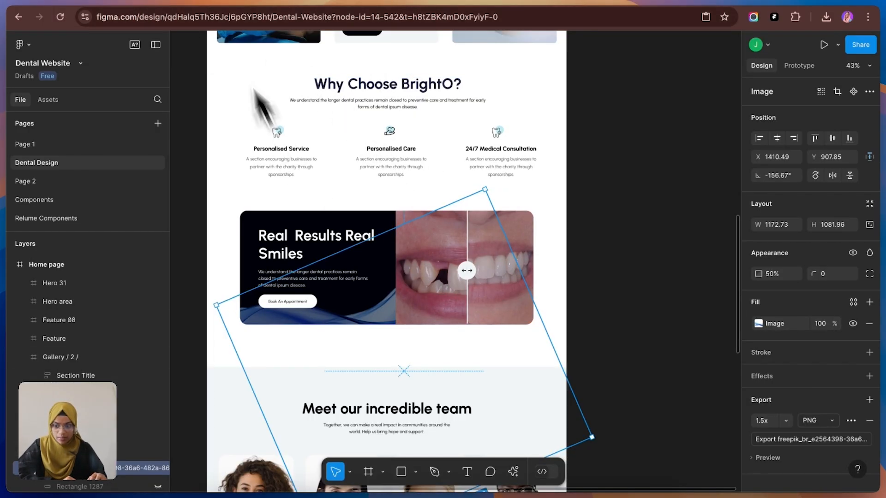
{"action": "left_click", "coordinate": [240, 7]}
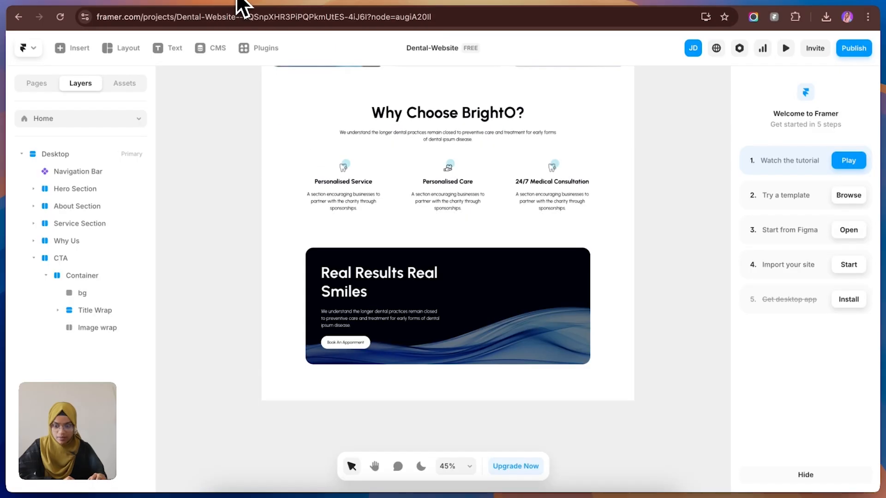
{"action": "left_click", "coordinate": [367, 0]}
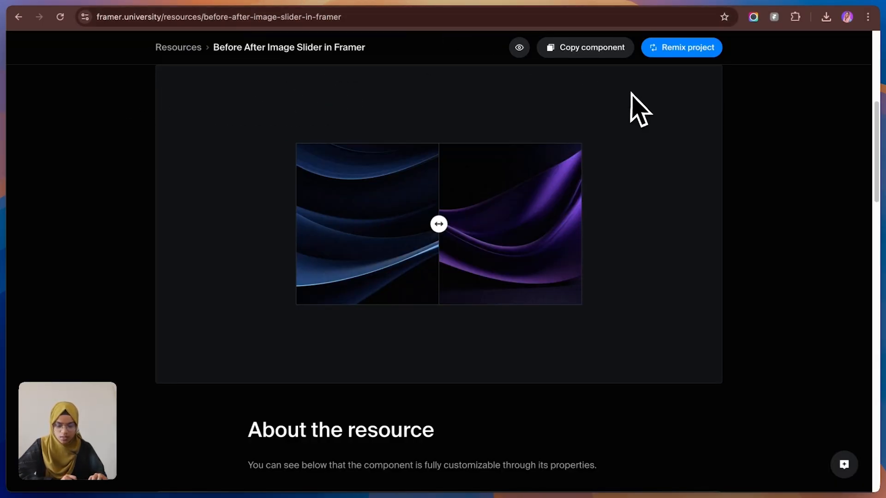
{"action": "scroll", "coordinate": [391, 102], "scroll_direction": "down", "scroll_amount": 1}
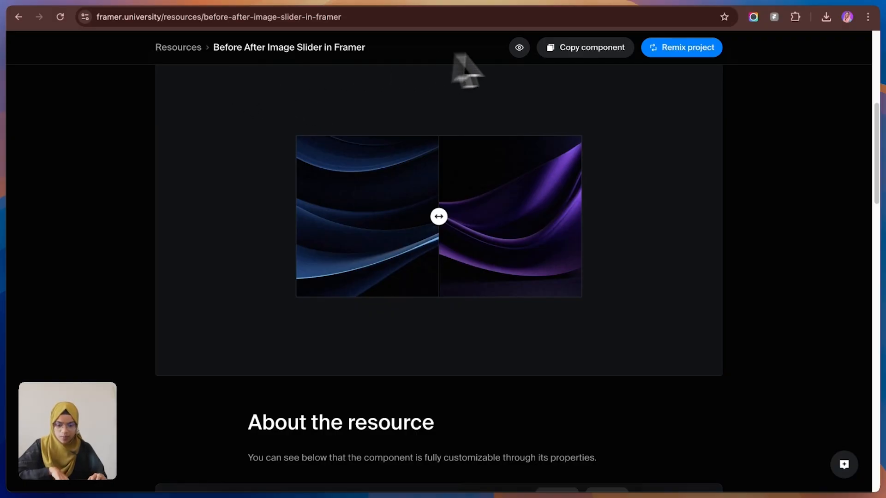
{"action": "left_click", "coordinate": [560, 56]}
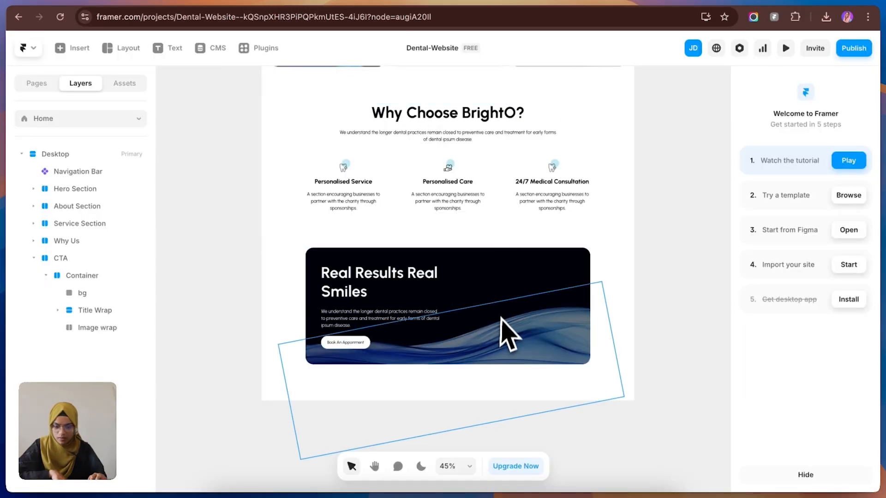
Step: Lock the bg layer in the CTA Container
{"action": "left_click", "coordinate": [503, 289]}
{"action": "right_click", "coordinate": [133, 299]}
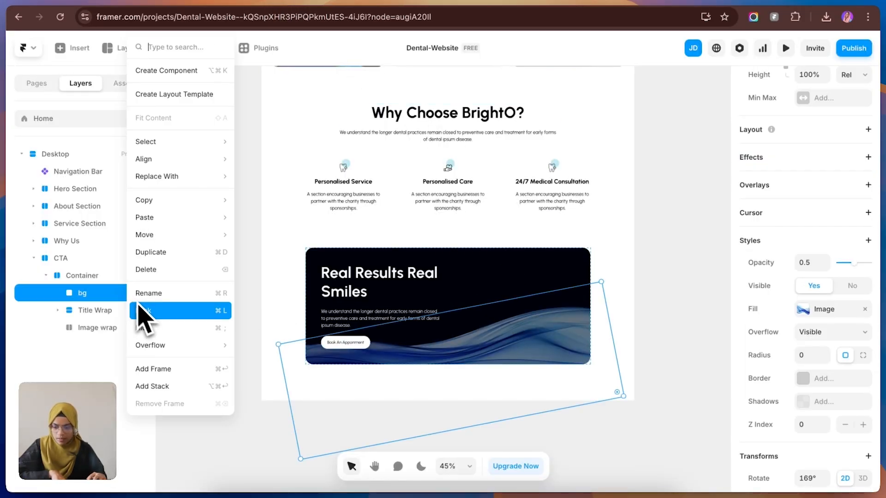
{"action": "left_click", "coordinate": [149, 311]}
Step: Paste the before-after slider component into the CTA's Image wrap
{"action": "left_click", "coordinate": [95, 329]}
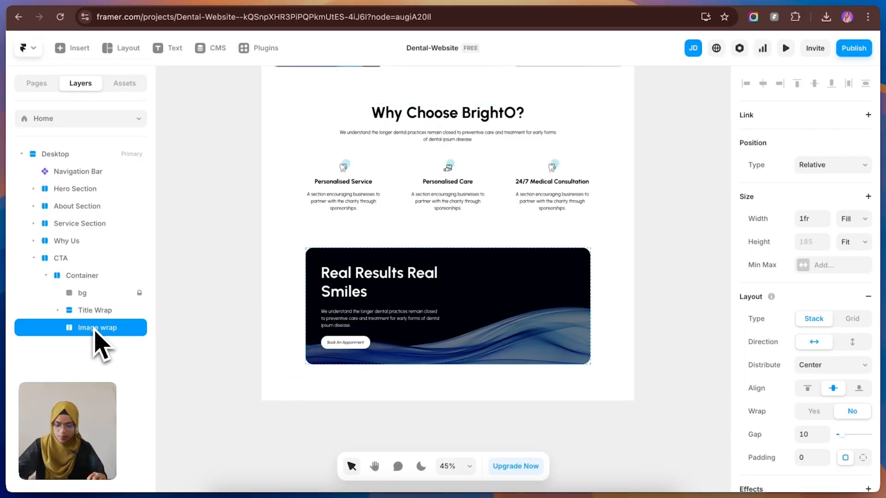
{"action": "key", "text": "super+v"}
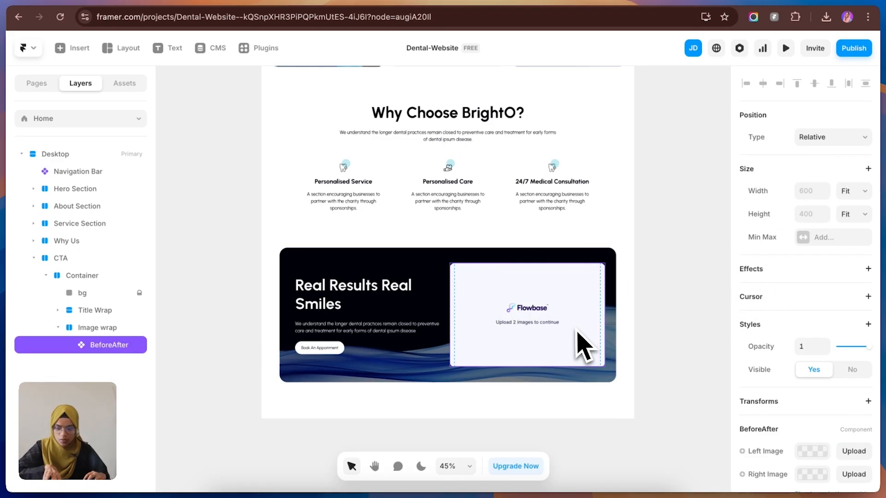
Step: Upload defect teeth.png as the slider's left image and Group 10.png as its right image, and shrink the slider to fit inside the banner
{"action": "left_click", "coordinate": [822, 450]}
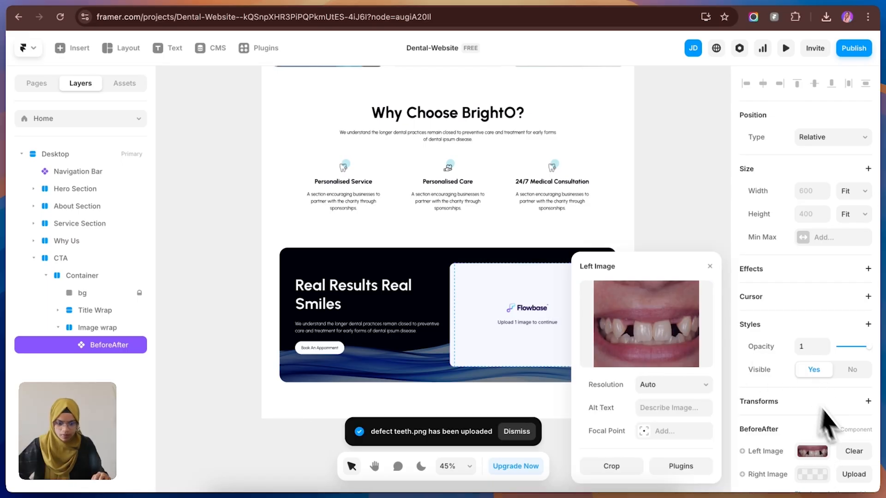
{"action": "left_click", "coordinate": [812, 474]}
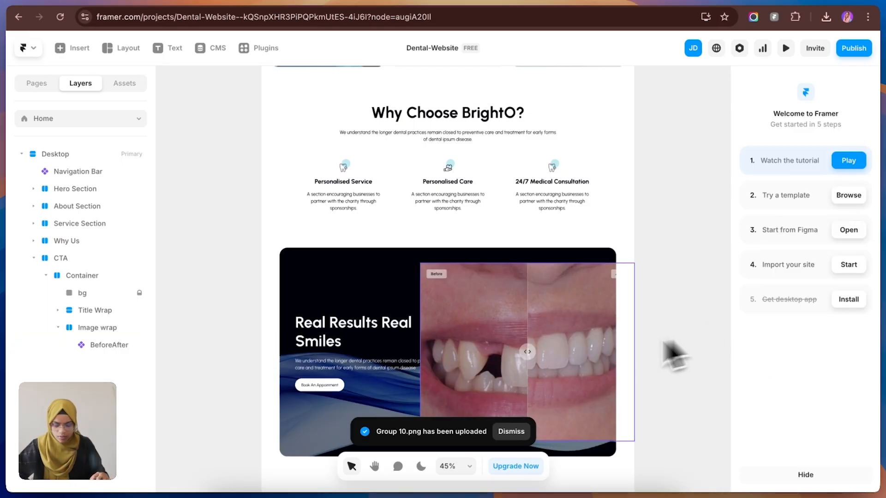
{"action": "left_click", "coordinate": [567, 374]}
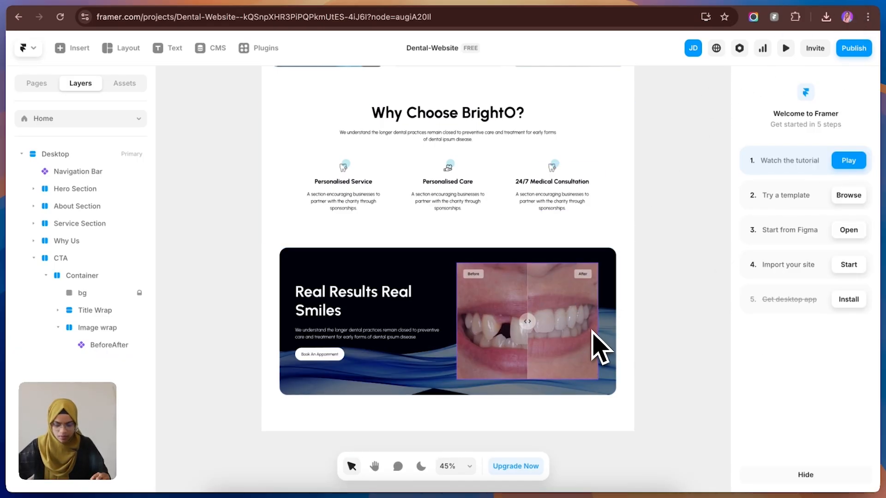
Step: Compare the banner with the Figma design and set the CTA Container's padding to 0 on all sides
{"action": "left_click", "coordinate": [126, 1]}
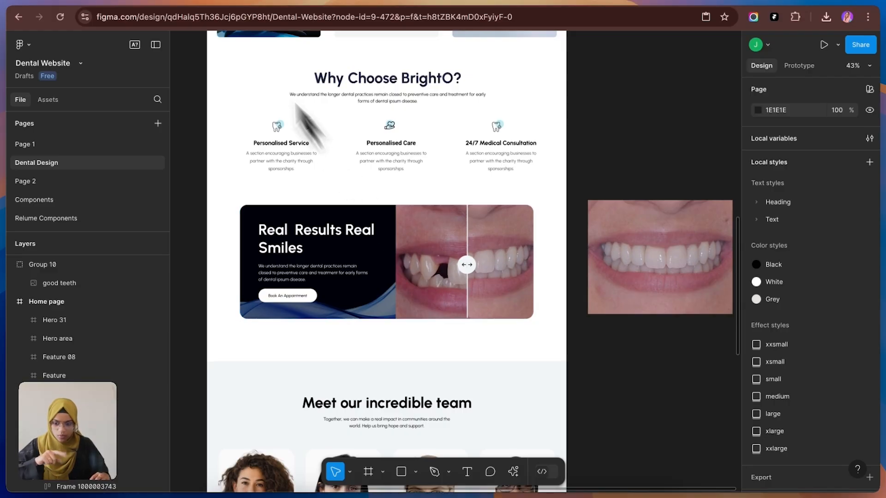
{"action": "left_click", "coordinate": [249, 5]}
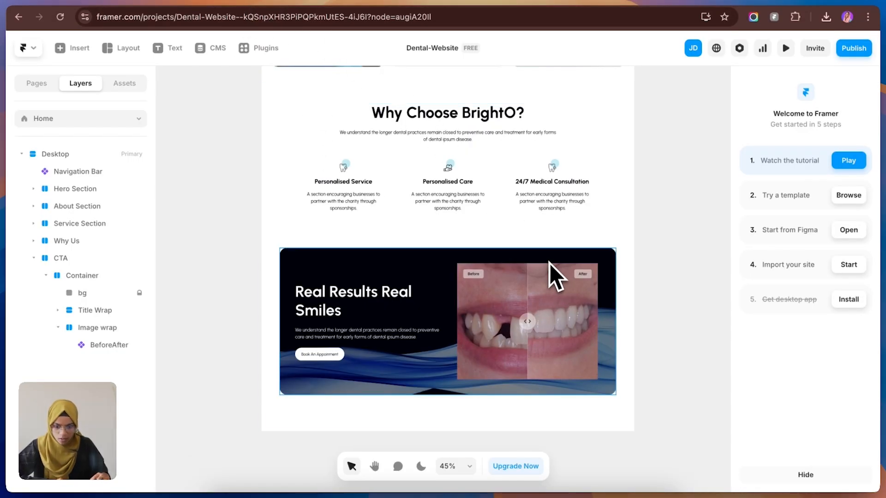
{"action": "left_click", "coordinate": [555, 276]}
{"action": "scroll", "coordinate": [850, 432], "scroll_direction": "down", "scroll_amount": 1}
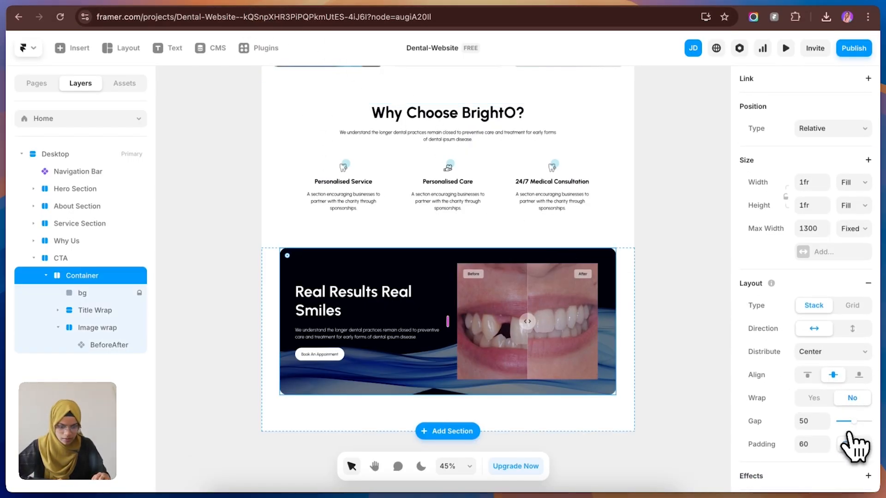
{"action": "left_click", "coordinate": [862, 444]}
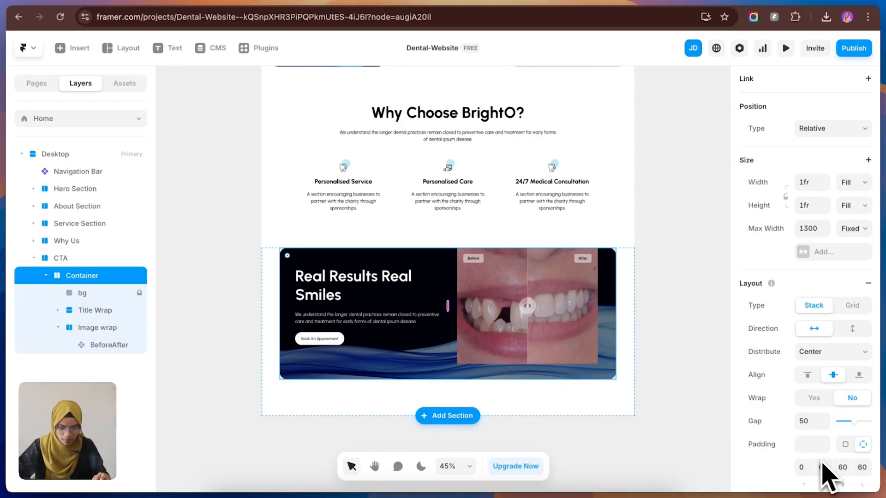
{"action": "left_click", "coordinate": [812, 444]}
{"action": "left_click", "coordinate": [845, 444]}
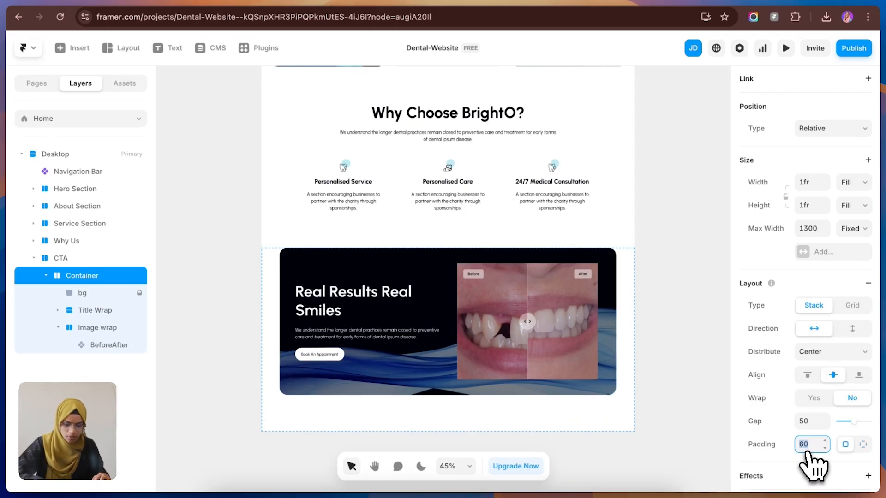
{"action": "type", "text": "0"}
Step: Set the padding of the CTA's Title Wrap to 60
{"action": "left_click", "coordinate": [92, 312]}
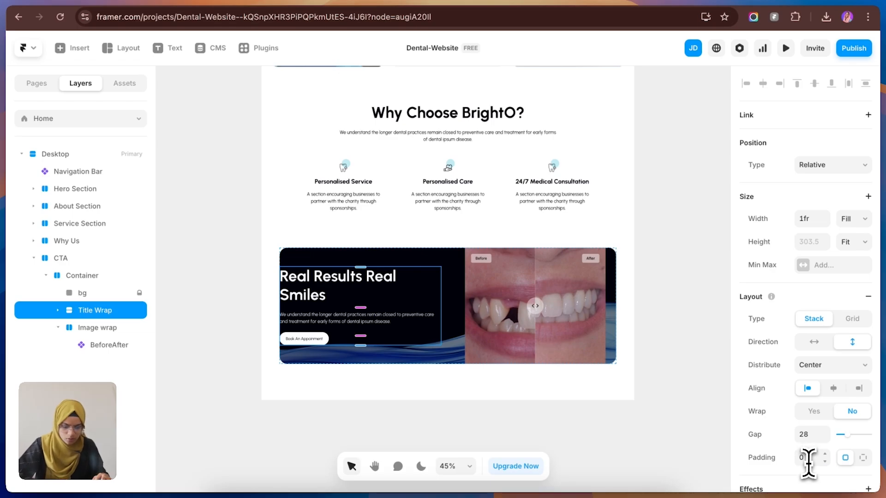
{"action": "type", "text": "40"}
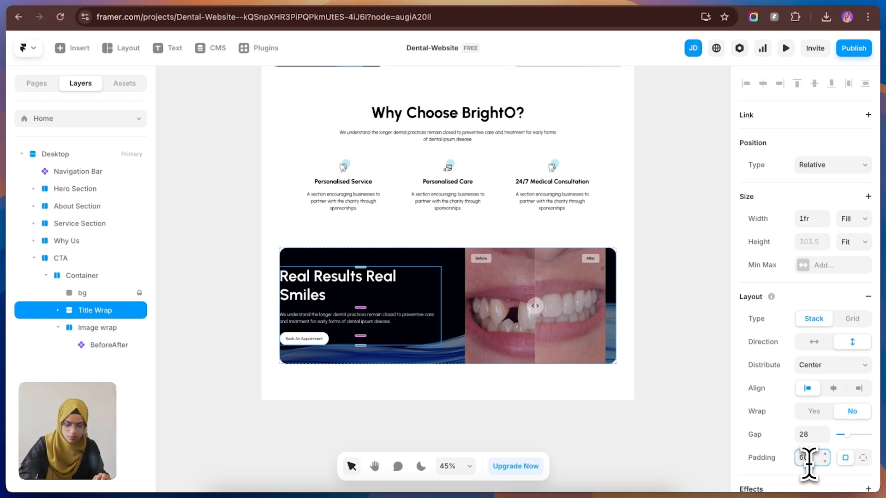
{"action": "key", "text": "Return"}
{"action": "left_click", "coordinate": [697, 345]}
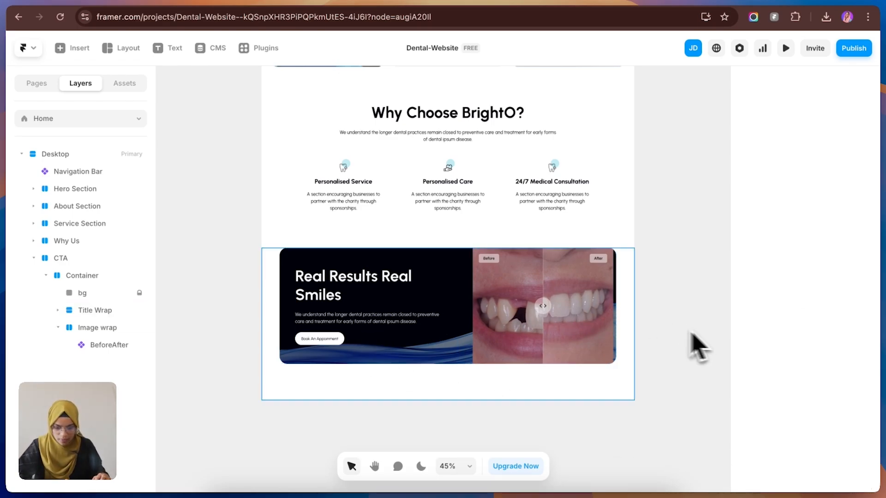
Step: Give the BeforeAfter slider a fixed width and stretch it to the outer edge of the CTA banner
{"action": "left_click", "coordinate": [613, 325]}
{"action": "left_click", "coordinate": [852, 191]}
{"action": "left_click", "coordinate": [839, 153]}
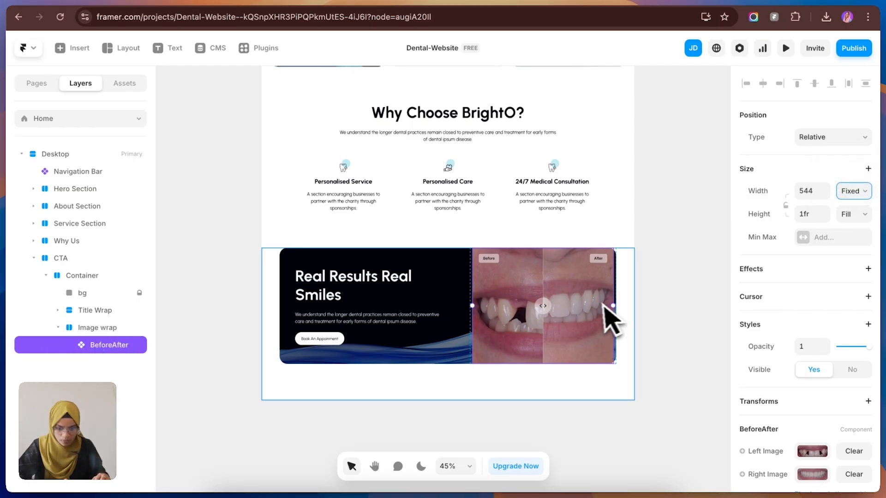
{"action": "left_click_drag", "start_coordinate": [613, 305], "coordinate": [637, 323]}
{"action": "left_click", "coordinate": [670, 339]}
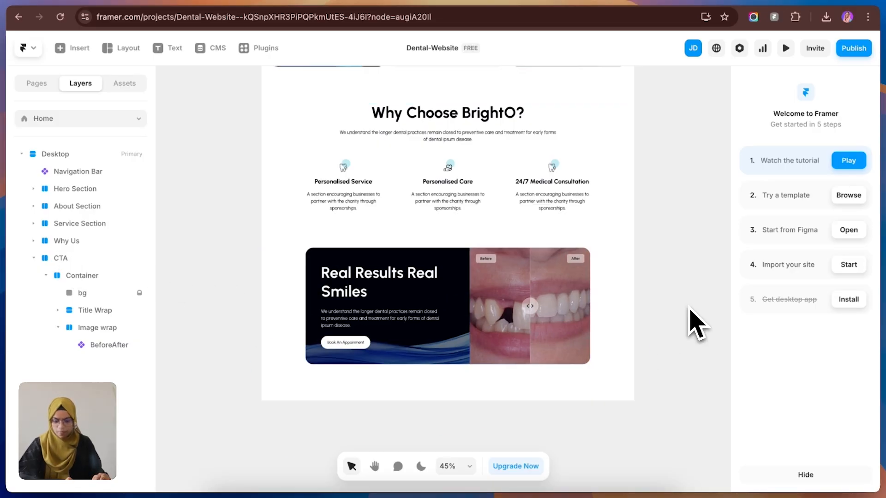
Step: Preview the page and test the before-after slider handle in the CTA banner
{"action": "left_click", "coordinate": [786, 49]}
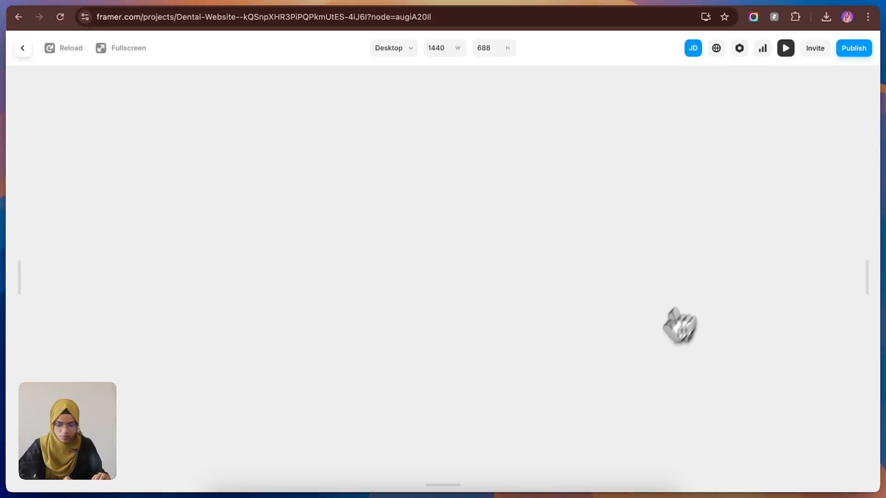
{"action": "scroll", "coordinate": [543, 336], "scroll_direction": "down", "scroll_amount": 15}
{"action": "left_click_drag", "start_coordinate": [707, 376], "coordinate": [521, 354]}
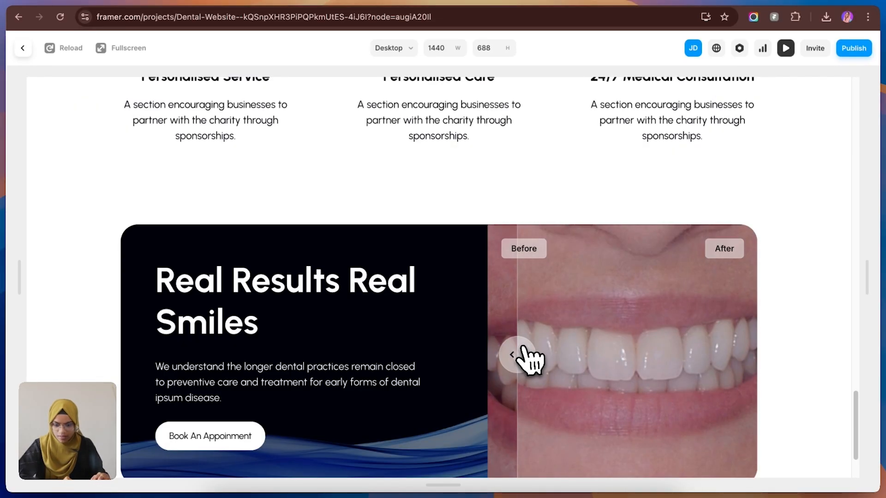
{"action": "left_click", "coordinate": [22, 48]}
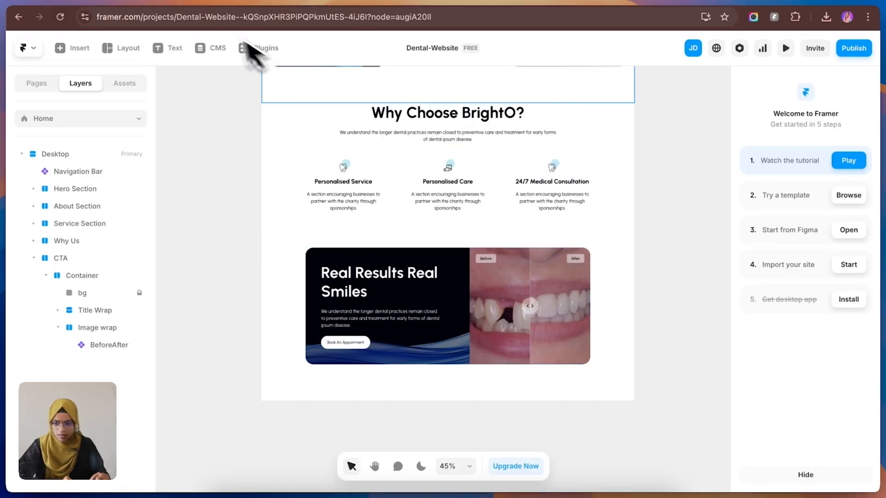
Step: Check the team section in the Figma design, duplicate the Why Us section in Framer and rename the copy Team Section
{"action": "left_click", "coordinate": [132, 0]}
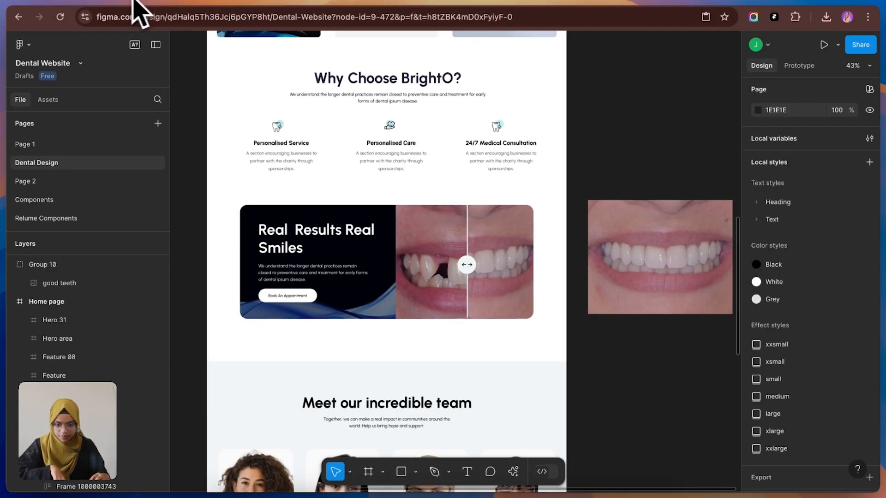
{"action": "scroll", "coordinate": [427, 277], "scroll_direction": "down", "scroll_amount": 5}
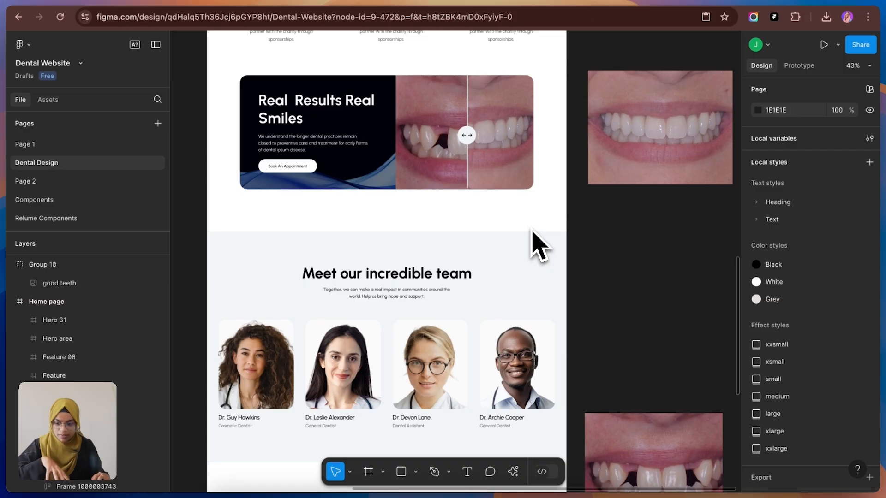
{"action": "left_click", "coordinate": [258, 1]}
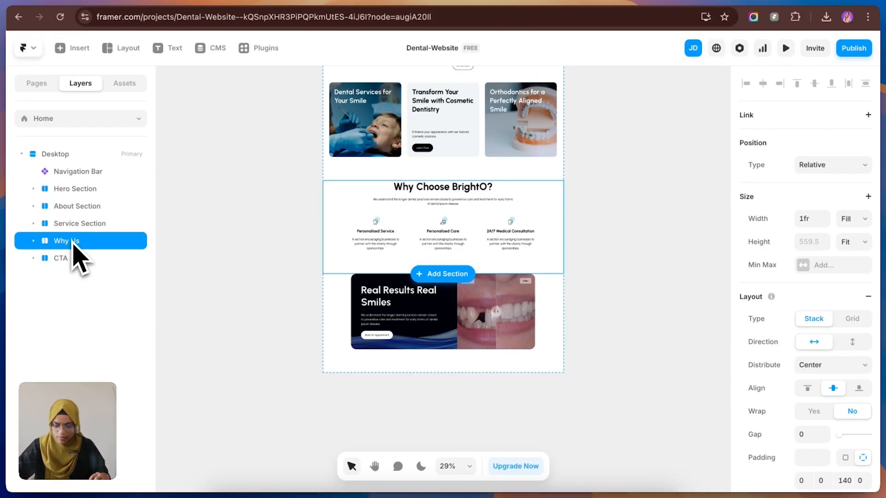
{"action": "key", "text": "super+d"}
{"action": "double_click", "coordinate": [90, 261]}
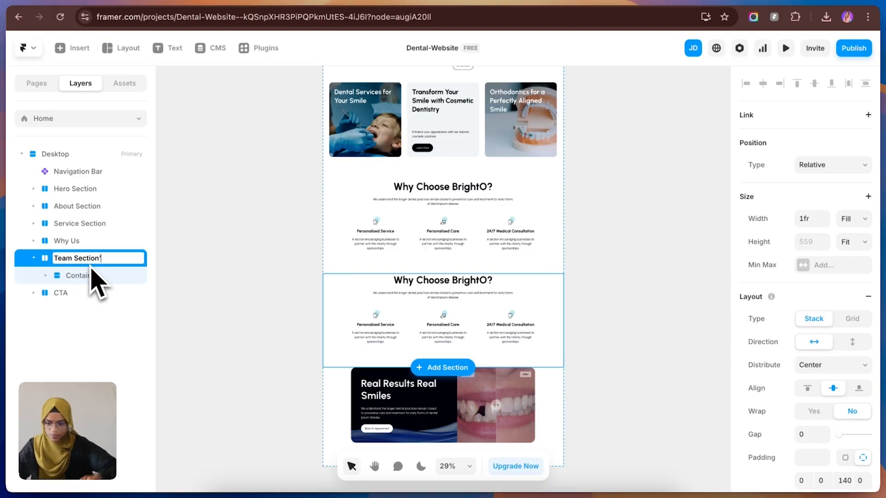
{"action": "key", "text": "Return"}
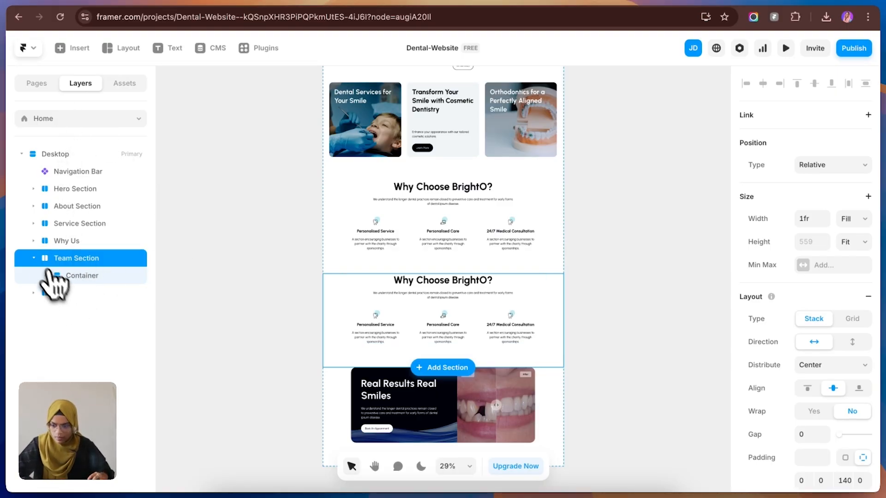
Step: Move the Team Section below the CTA and replace its heading with "Meet our incredible team" and its description with the Figma team text
{"action": "left_click", "coordinate": [60, 277]}
{"action": "left_click_drag", "start_coordinate": [60, 279], "coordinate": [65, 251]}
{"action": "left_click", "coordinate": [73, 276]}
{"action": "key", "text": "Escape"}
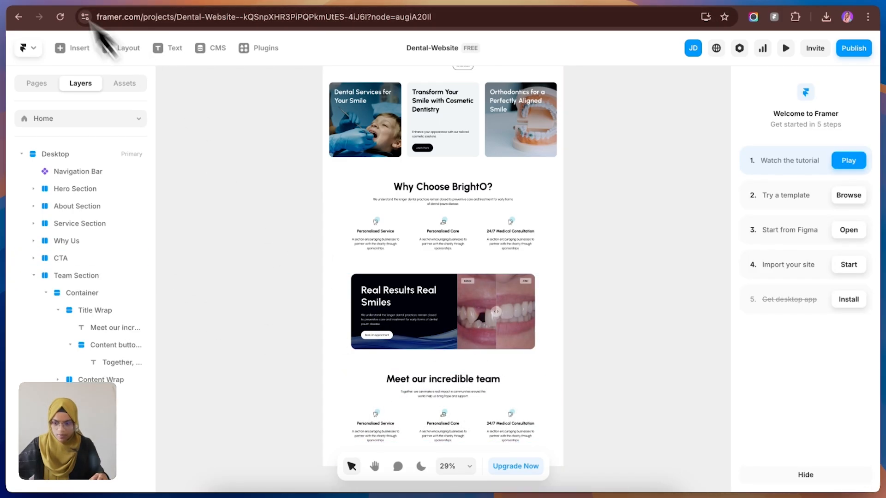
Step: Compare the Team Section with its Figma frame and set its top padding to 140
{"action": "left_click", "coordinate": [153, 3]}
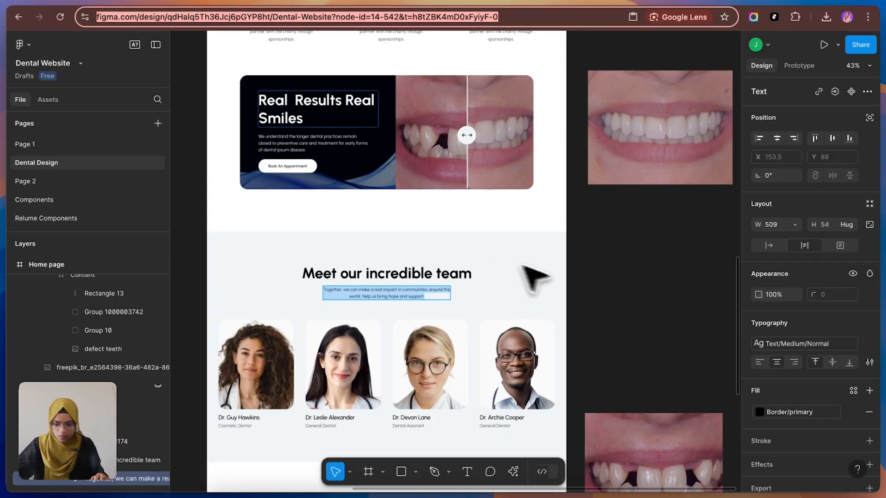
{"action": "left_click", "coordinate": [531, 277]}
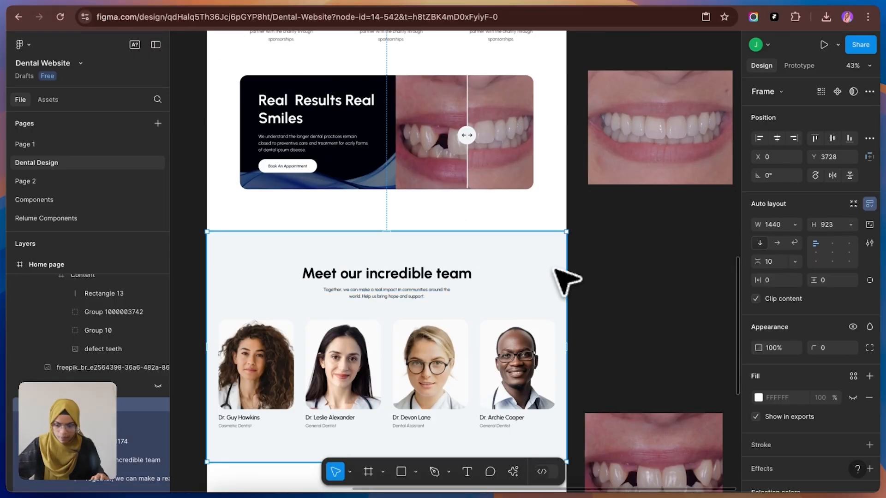
{"action": "left_click", "coordinate": [221, 3]}
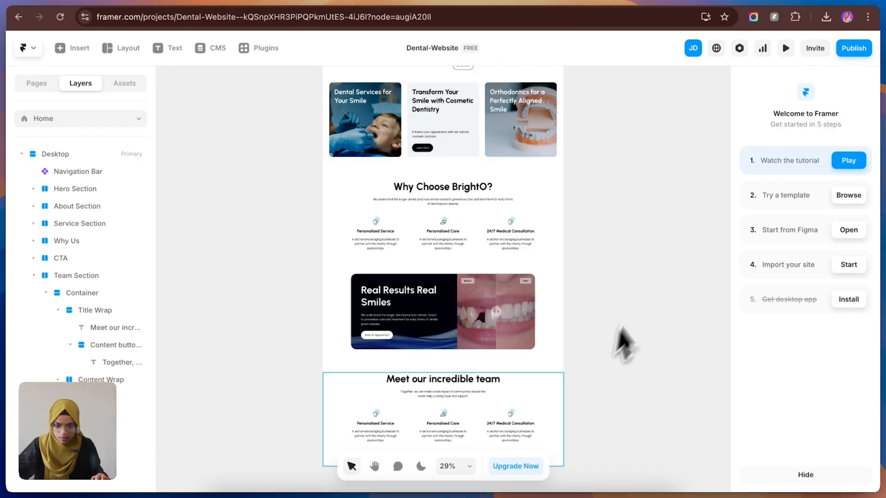
{"action": "left_click", "coordinate": [559, 381]}
{"action": "left_click", "coordinate": [802, 480]}
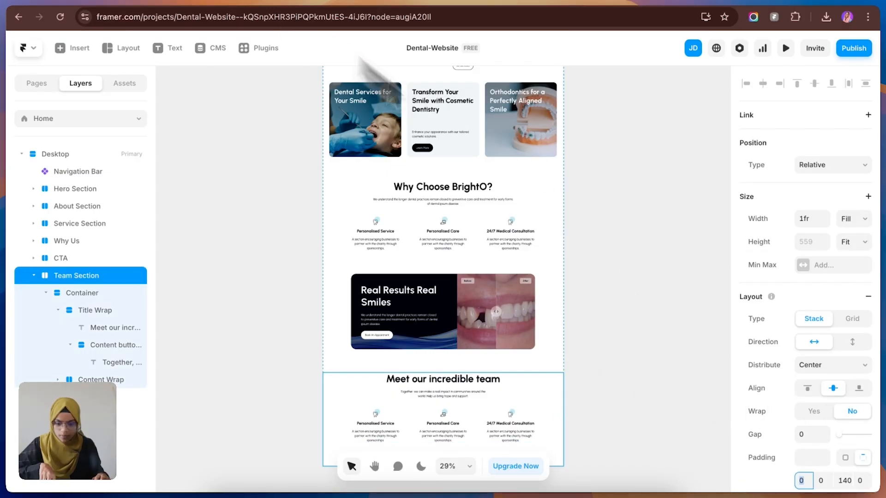
{"action": "type", "text": "140"}
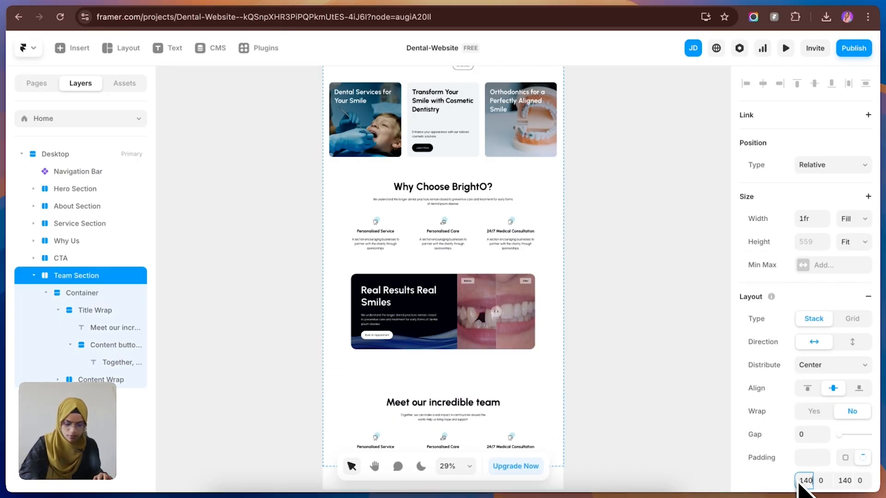
Step: Change the Team Section's fill to the Light BLue color style
{"action": "scroll", "coordinate": [613, 372], "scroll_direction": "down", "scroll_amount": 2}
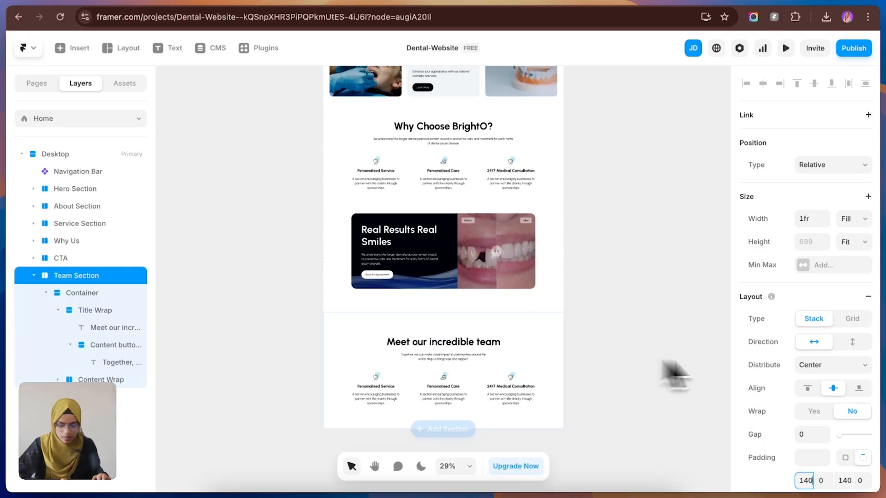
{"action": "scroll", "coordinate": [826, 431], "scroll_direction": "down", "scroll_amount": 4}
{"action": "scroll", "coordinate": [827, 438], "scroll_direction": "down", "scroll_amount": 2}
{"action": "left_click", "coordinate": [810, 453]}
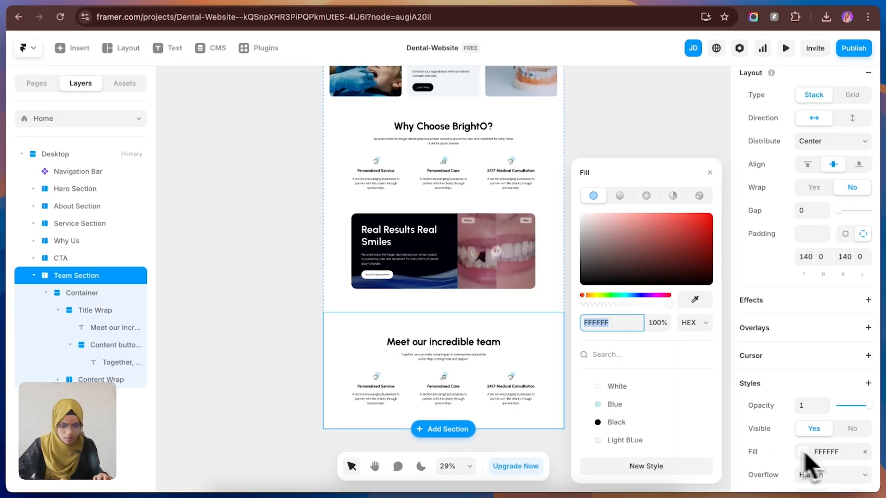
{"action": "left_click", "coordinate": [629, 440]}
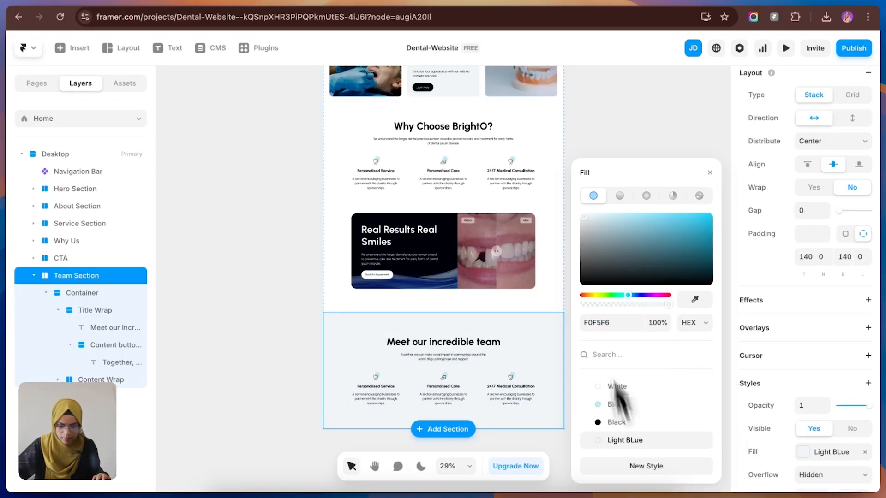
Step: Check the team cards in Figma and delete the second and third point items from the Team Section's Content Wrap
{"action": "left_click", "coordinate": [582, 220]}
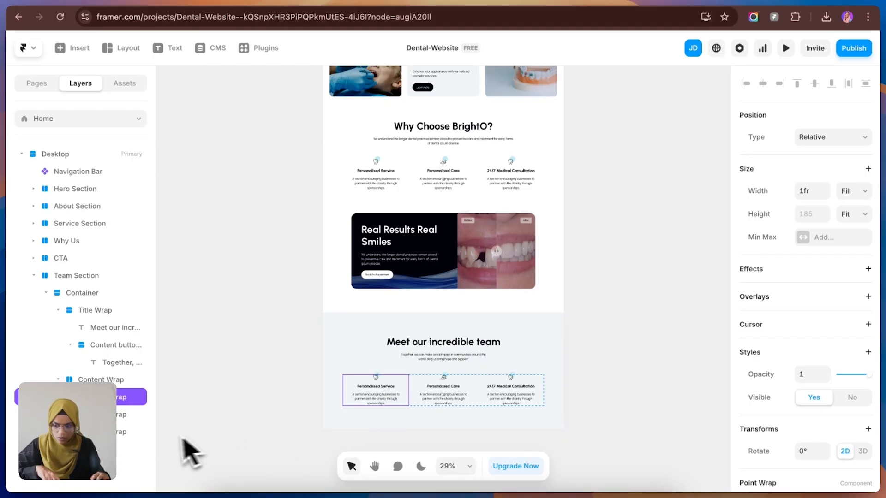
{"action": "left_click", "coordinate": [145, 434]}
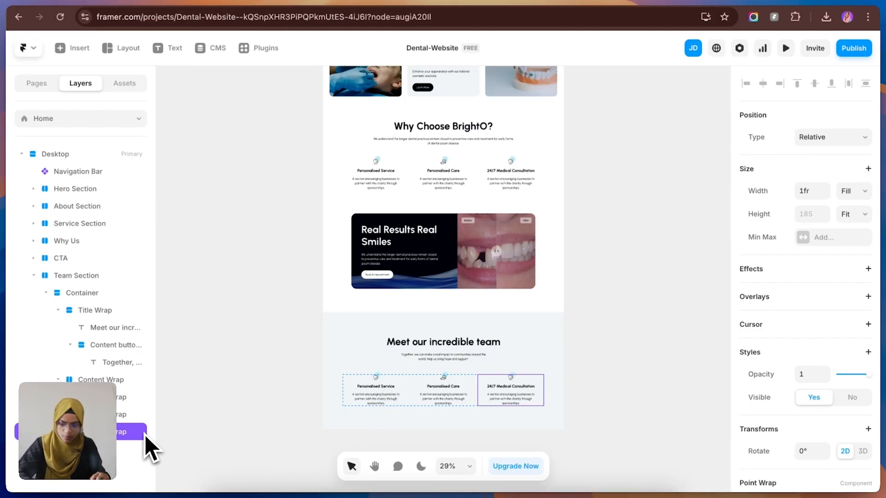
{"action": "key", "text": "BackSpace"}
{"action": "left_click", "coordinate": [123, 415]}
{"action": "key", "text": "BackSpace"}
Step: Detach the remaining Personalised Service item in the Team Section from its component
{"action": "left_click", "coordinate": [120, 395]}
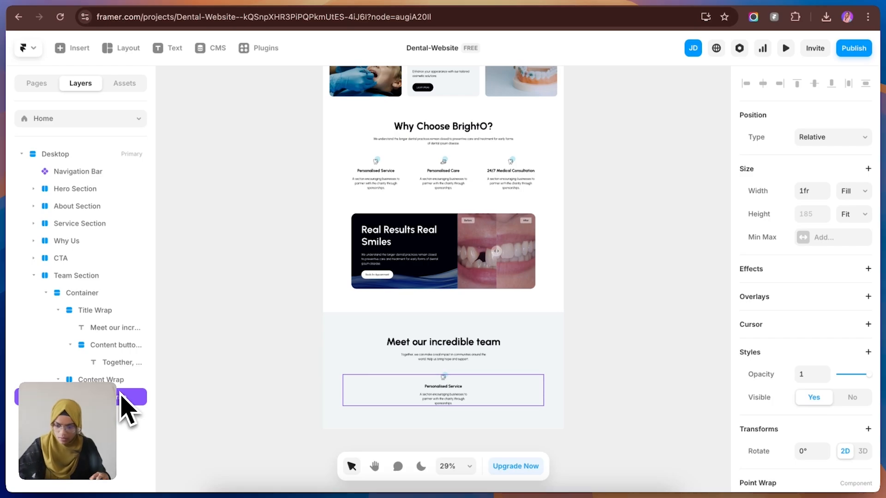
{"action": "right_click", "coordinate": [127, 398]}
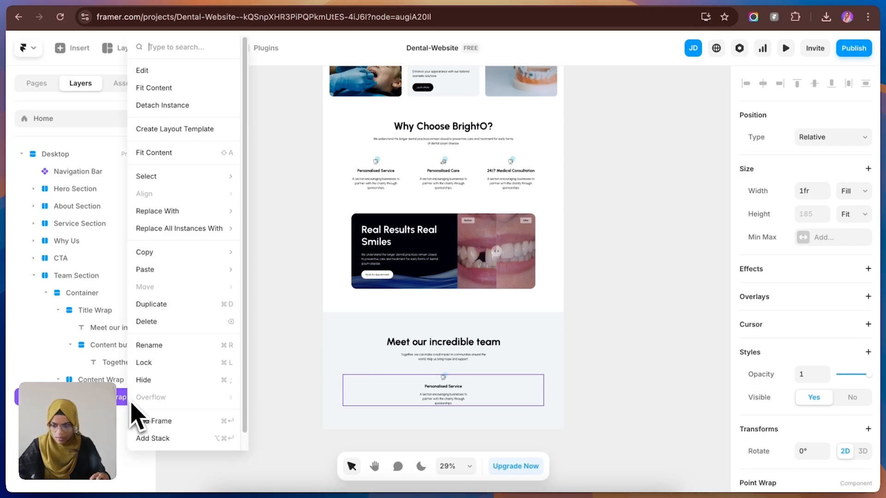
{"action": "left_click", "coordinate": [184, 106]}
{"action": "scroll", "coordinate": [456, 391], "scroll_direction": "up", "scroll_amount": 5}
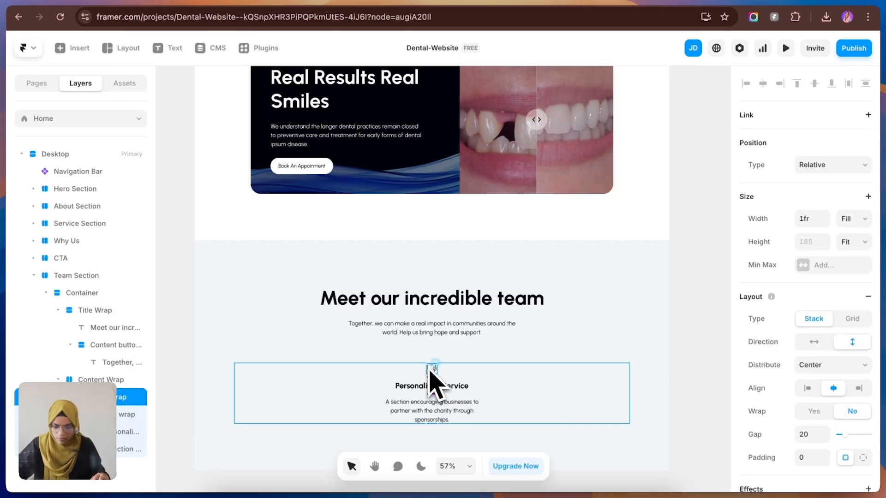
Step: Delete the icon layers from the detached team item's icon wrap and rename the emptied wrap as Image
{"action": "left_click", "coordinate": [122, 431]}
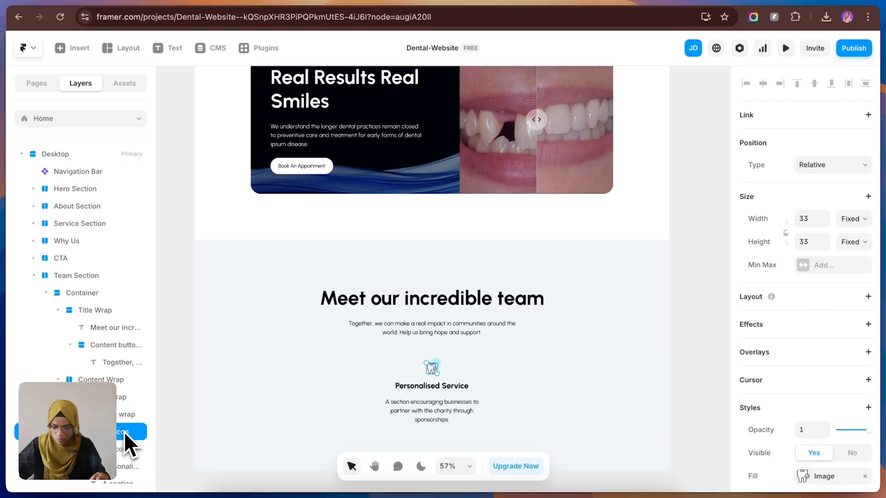
{"action": "key", "text": "Delete"}
{"action": "left_click", "coordinate": [124, 432]}
{"action": "key", "text": "Delete"}
{"action": "left_click", "coordinate": [128, 420]}
{"action": "key", "text": "BackSpace"}
{"action": "type", "text": "Image"}
{"action": "key", "text": "Return"}
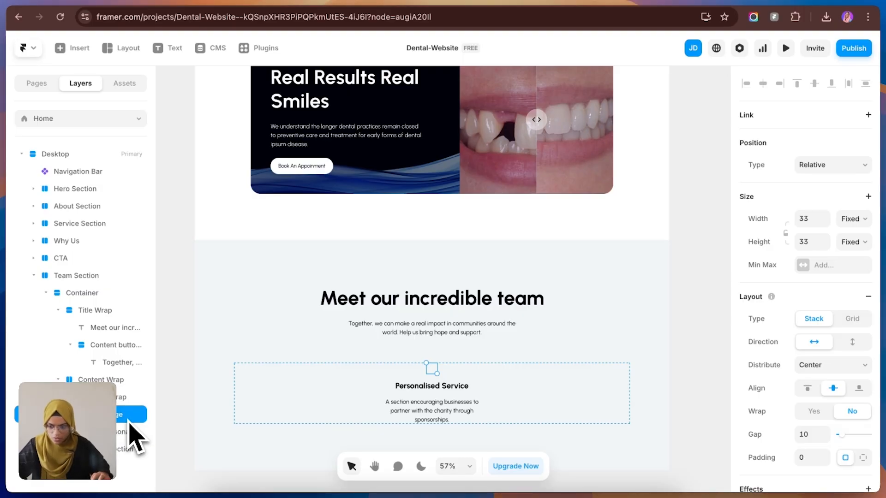
Step: Check the team photo frame in Figma and set the Image frame to 300 wide and 350 high
{"action": "left_click_drag", "start_coordinate": [435, 370], "coordinate": [513, 446]}
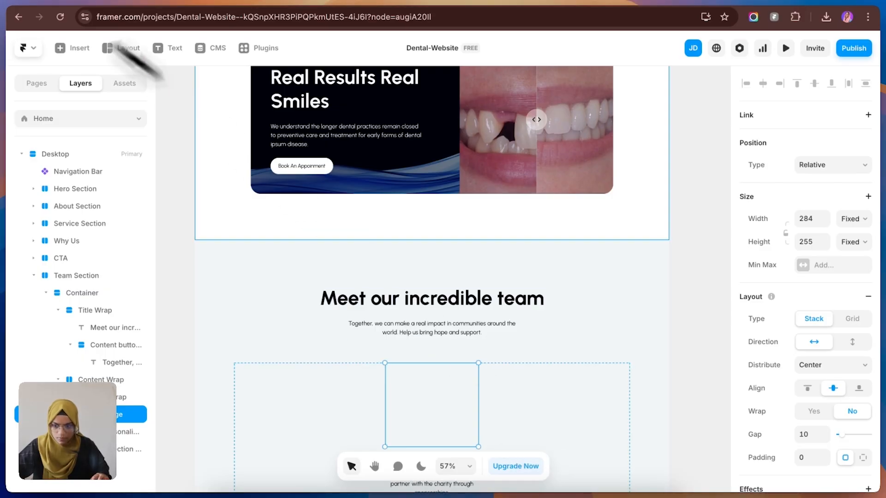
{"action": "left_click", "coordinate": [112, 2]}
{"action": "double_click", "coordinate": [257, 376]}
{"action": "double_click", "coordinate": [256, 376]}
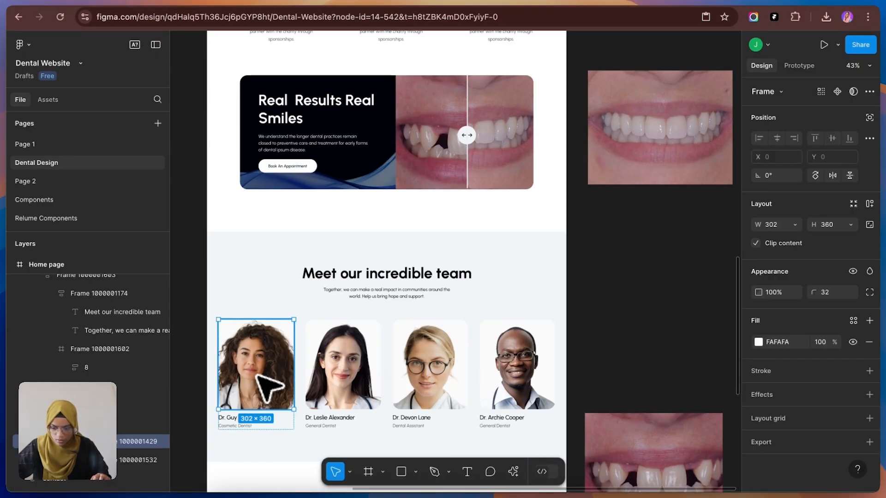
{"action": "left_click", "coordinate": [246, 3]}
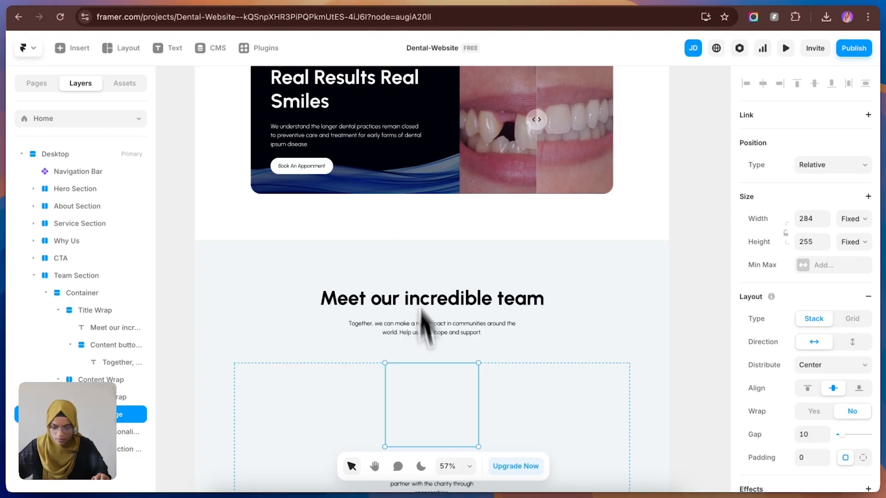
{"action": "left_click", "coordinate": [811, 219]}
{"action": "type", "text": "300"}
{"action": "left_click", "coordinate": [818, 242]}
{"action": "type", "text": "350"}
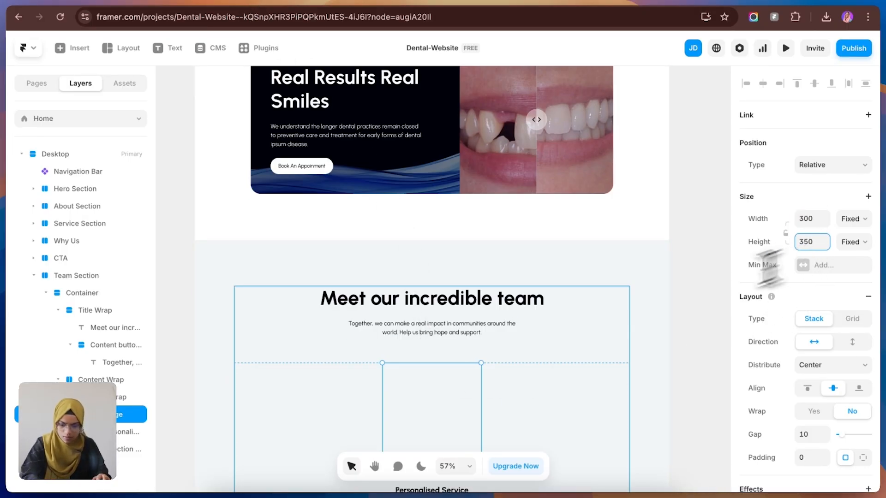
Step: Check the name text in Figma, apply the SubTitle style to the Personalised Service text, and inspect the description's text style
{"action": "scroll", "coordinate": [464, 366], "scroll_direction": "up", "scroll_amount": 2}
{"action": "scroll", "coordinate": [447, 361], "scroll_direction": "down", "scroll_amount": 5}
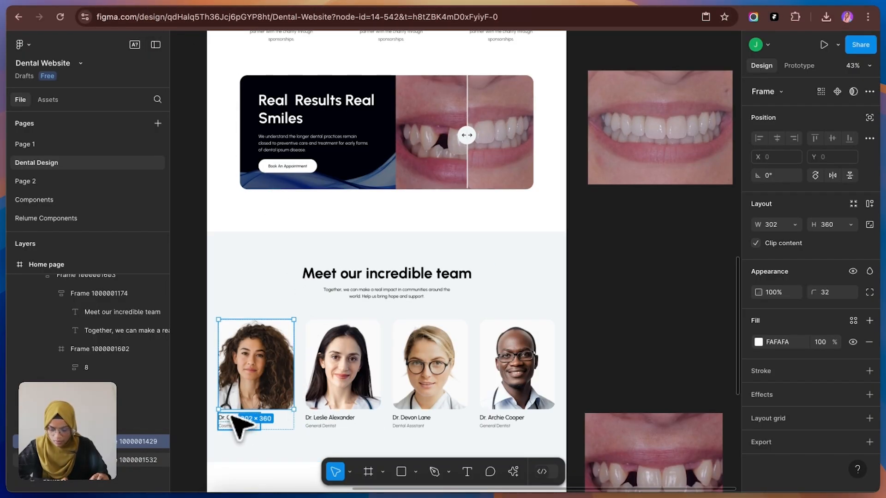
{"action": "left_click", "coordinate": [233, 416]}
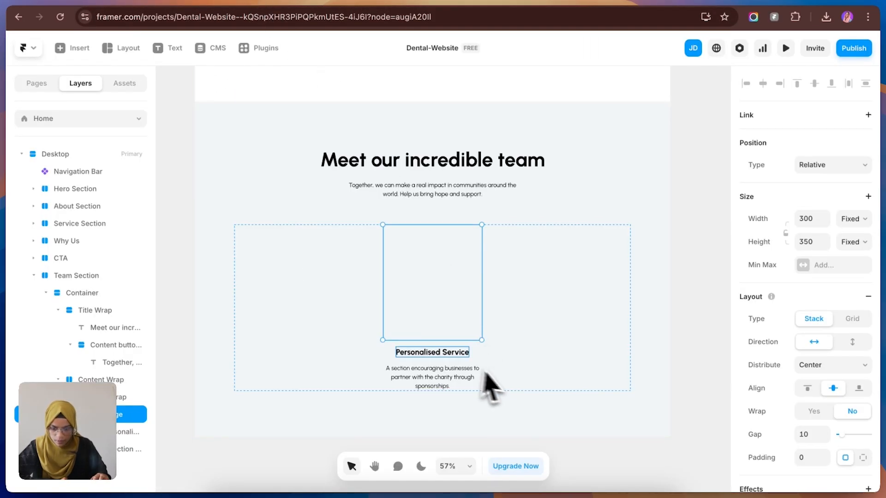
{"action": "left_click", "coordinate": [436, 359]}
{"action": "scroll", "coordinate": [832, 457], "scroll_direction": "down", "scroll_amount": 5}
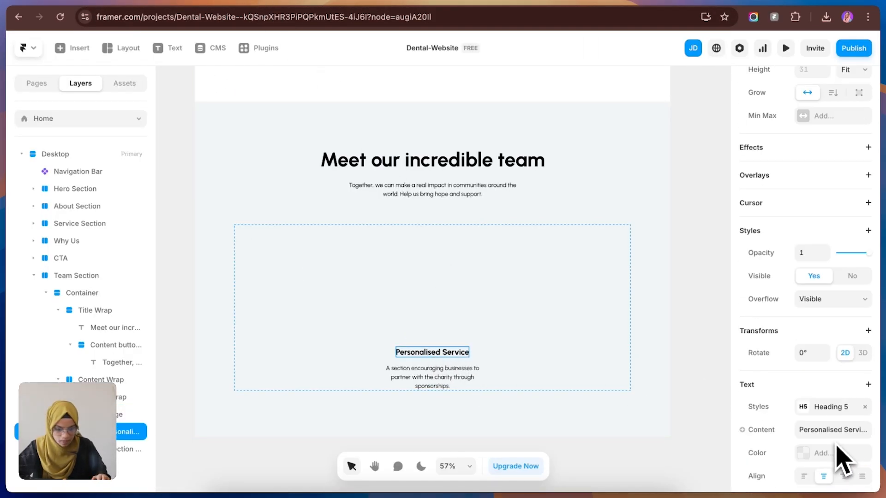
{"action": "left_click", "coordinate": [822, 404]}
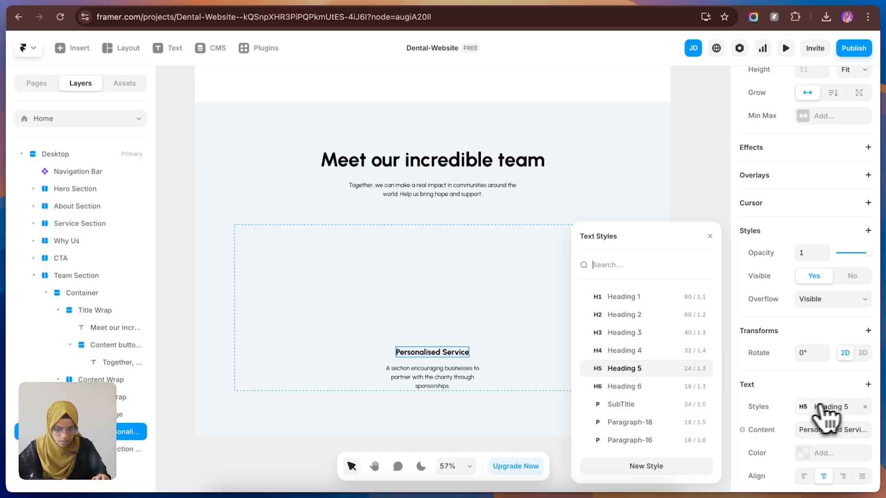
{"action": "left_click", "coordinate": [631, 405]}
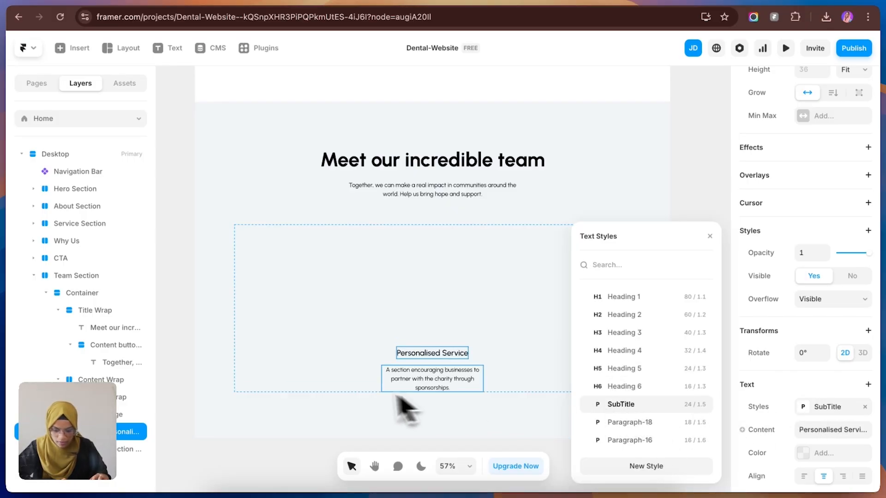
{"action": "left_click", "coordinate": [433, 385]}
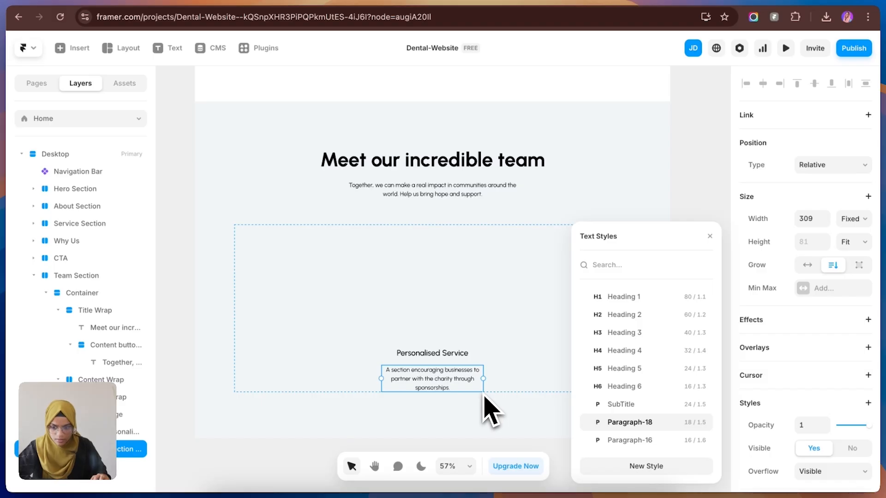
Step: Set the corner radius of the Image frame in the team card to 20
{"action": "left_click", "coordinate": [442, 323]}
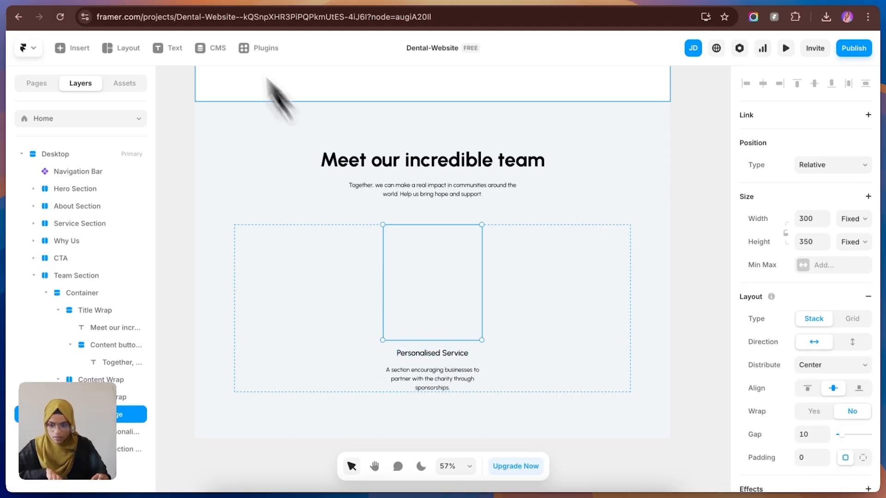
{"action": "scroll", "coordinate": [825, 404], "scroll_direction": "down", "scroll_amount": 3}
{"action": "scroll", "coordinate": [828, 438], "scroll_direction": "down", "scroll_amount": 2}
{"action": "left_click", "coordinate": [810, 460]}
{"action": "type", "text": "20"}
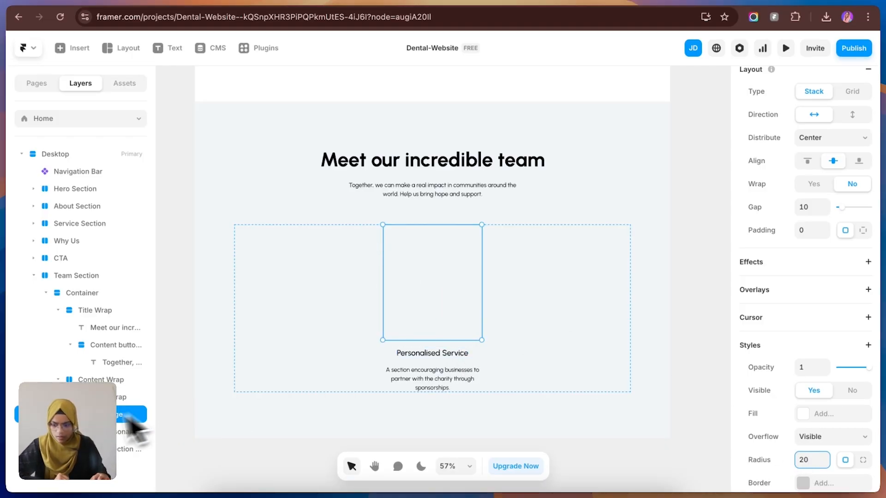
Step: Turn the card stack inside the Team Section's Content Wrap into a component named Team
{"action": "left_click", "coordinate": [124, 398]}
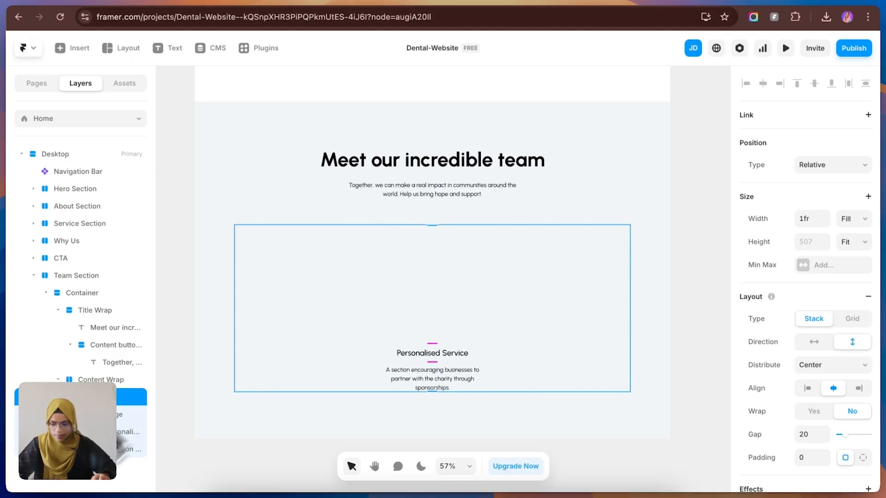
{"action": "left_click", "coordinate": [70, 397]}
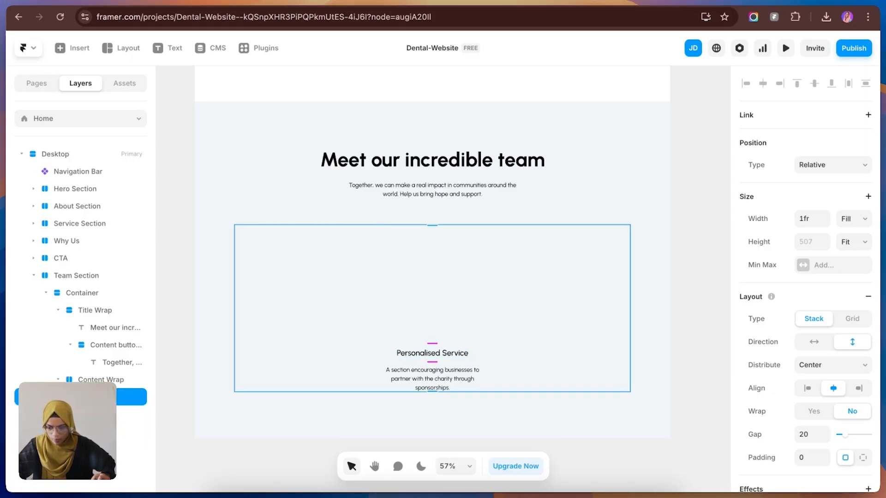
{"action": "left_click", "coordinate": [58, 310]}
{"action": "right_click", "coordinate": [112, 345]}
{"action": "left_click", "coordinate": [161, 74]}
{"action": "left_click", "coordinate": [482, 303]}
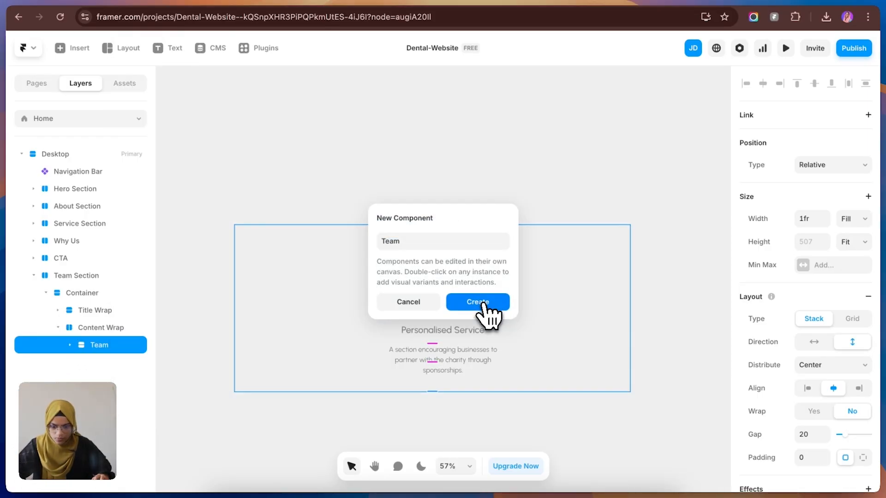
{"action": "left_click", "coordinate": [461, 302]}
Step: Set the width of the Team component's primary variant to fit its content
{"action": "key", "text": "Escape"}
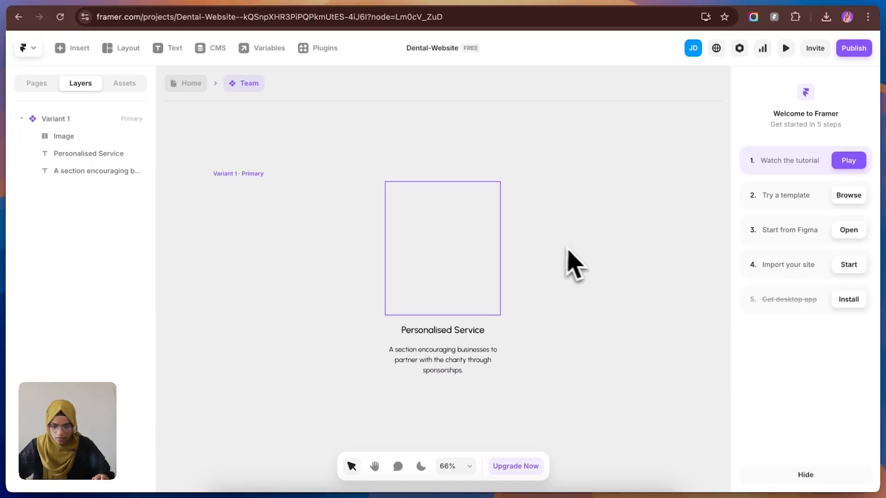
{"action": "left_click", "coordinate": [73, 121]}
{"action": "left_click", "coordinate": [852, 215]}
{"action": "left_click", "coordinate": [862, 253]}
{"action": "left_click", "coordinate": [644, 311]}
{"action": "key", "text": "space"}
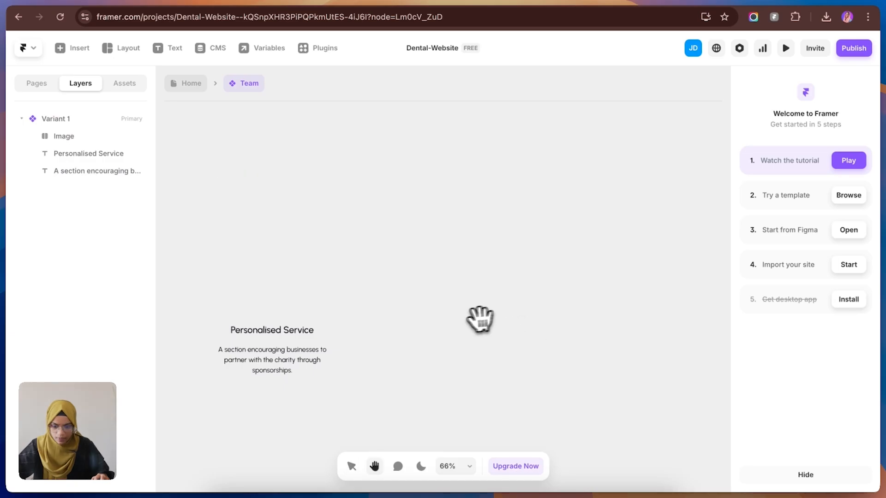
{"action": "left_click_drag", "start_coordinate": [479, 319], "coordinate": [657, 303]}
Step: Create an Image variable for the fill of the Team component's Image layer
{"action": "left_click", "coordinate": [474, 262]}
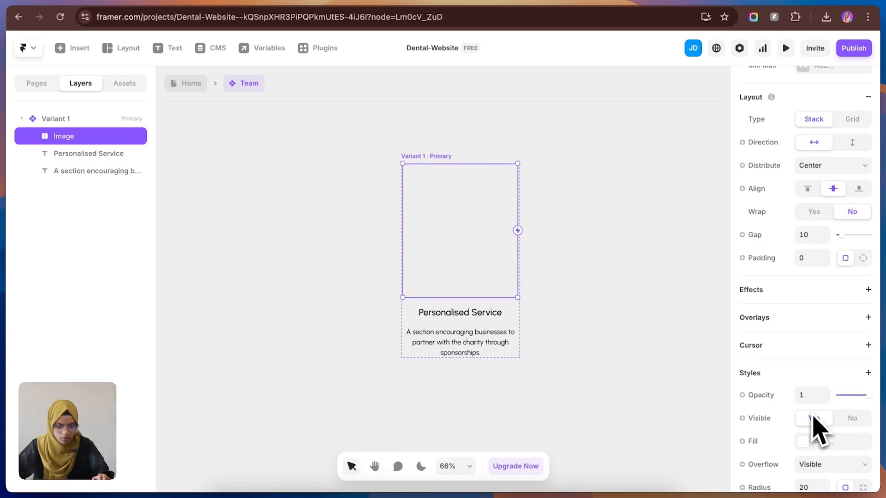
{"action": "left_click", "coordinate": [766, 441]}
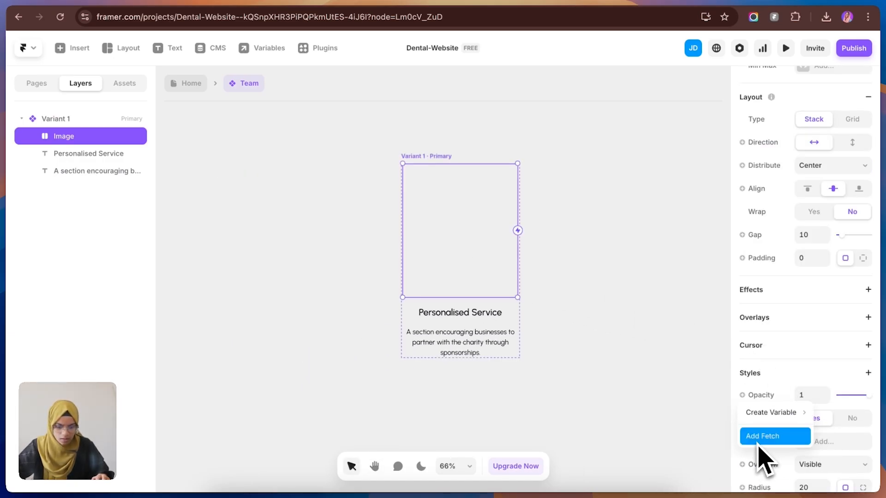
{"action": "mouse_move", "coordinate": [759, 421]}
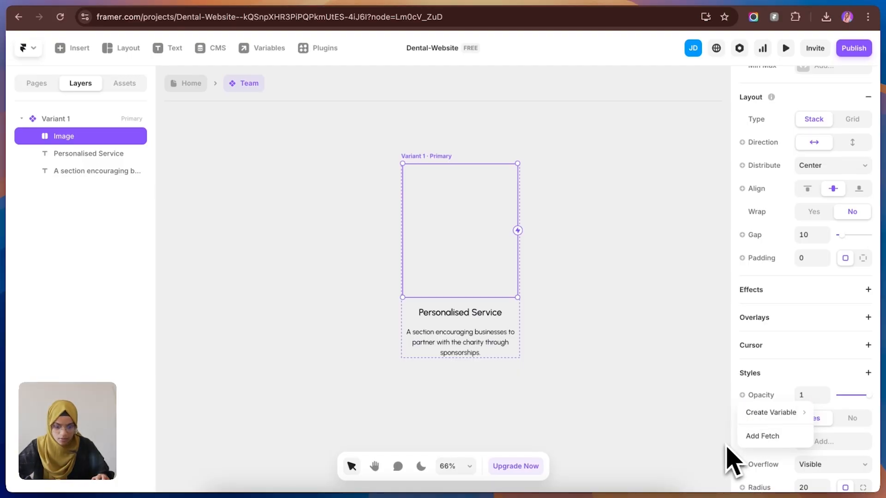
{"action": "left_click", "coordinate": [705, 430]}
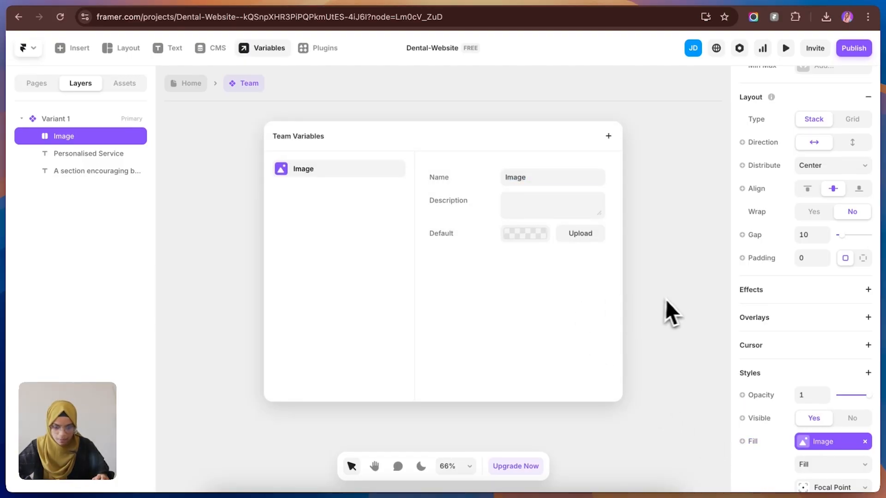
{"action": "left_click", "coordinate": [666, 312]}
Step: Create a text variable for the content of the Personalised Service title in the Team component
{"action": "left_click", "coordinate": [498, 317]}
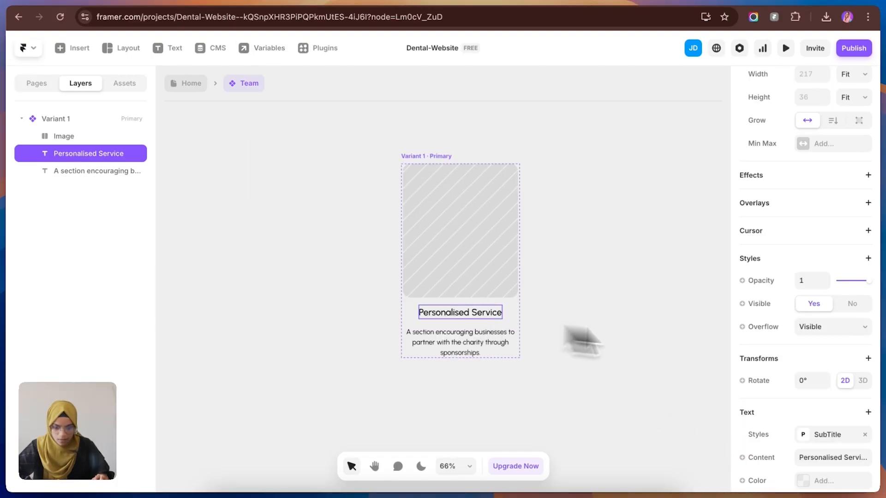
{"action": "left_click", "coordinate": [769, 460]}
{"action": "left_click", "coordinate": [713, 414]}
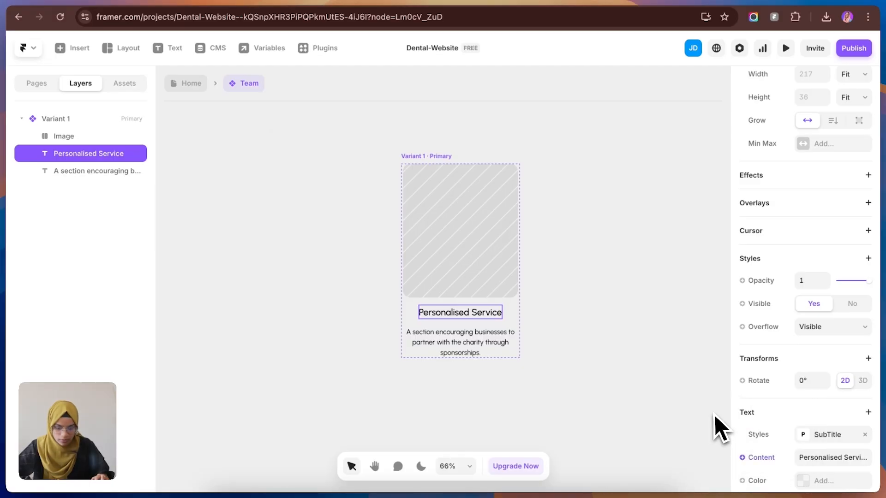
{"action": "left_click", "coordinate": [640, 318]}
Step: Create a text variable for the content of the description below the title in the Team component
{"action": "left_click", "coordinate": [508, 352]}
{"action": "scroll", "coordinate": [763, 406], "scroll_direction": "down", "scroll_amount": 5}
{"action": "left_click", "coordinate": [762, 420]}
{"action": "mouse_move", "coordinate": [766, 375]}
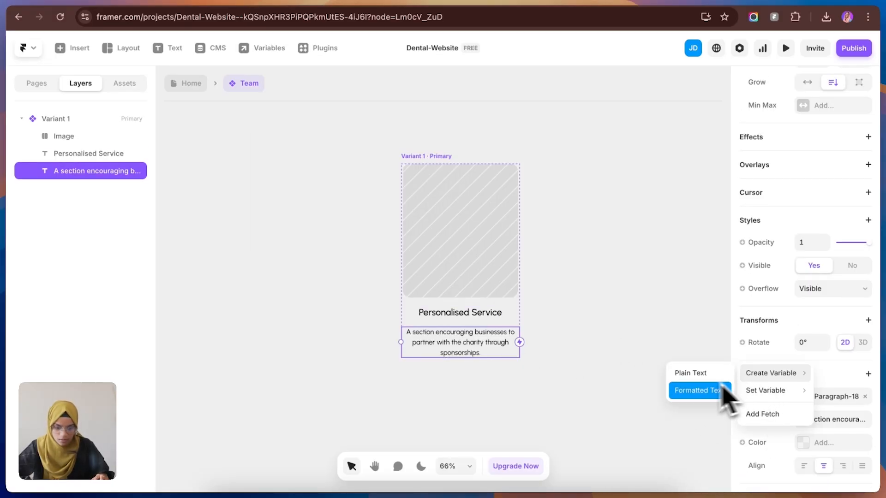
{"action": "left_click", "coordinate": [726, 392]}
{"action": "left_click", "coordinate": [646, 364]}
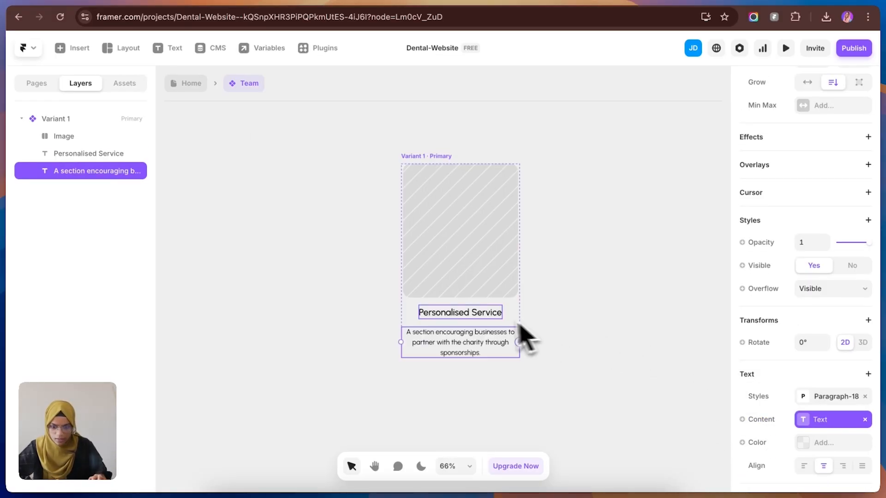
Step: Upload the curly-haired doctor's portrait as the Image variable's default picture and check the team photos in Figma
{"action": "left_click", "coordinate": [552, 317]}
{"action": "left_click", "coordinate": [468, 247]}
{"action": "left_click", "coordinate": [822, 443]}
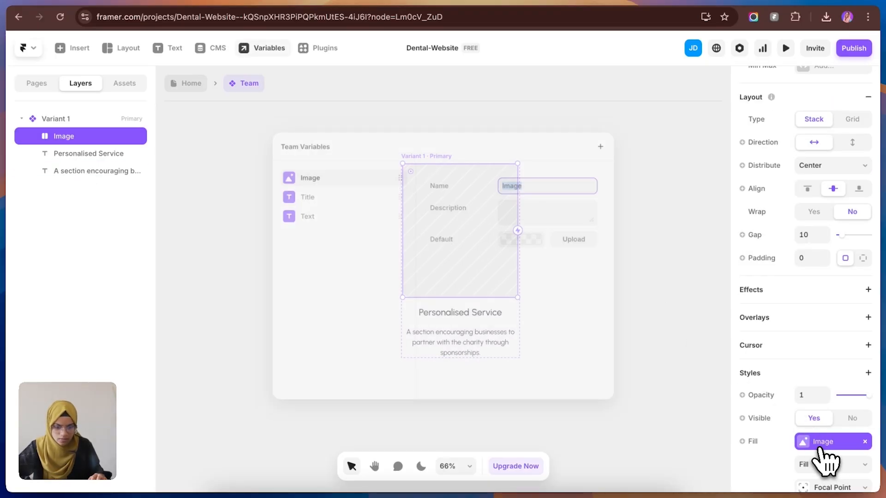
{"action": "left_click", "coordinate": [560, 234]}
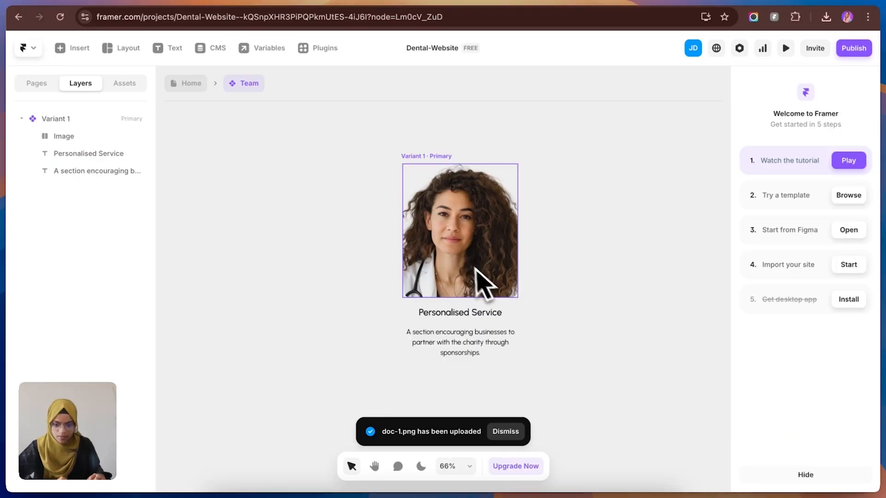
{"action": "left_click", "coordinate": [468, 276]}
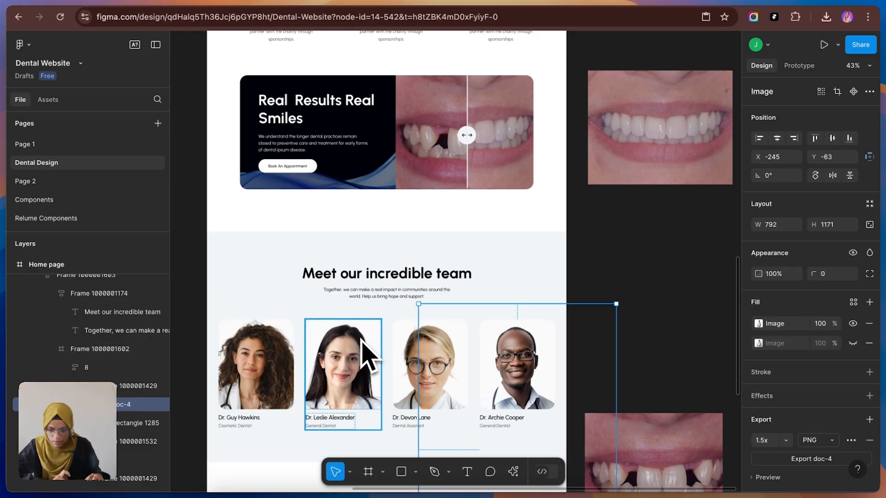
{"action": "left_click", "coordinate": [271, 1]}
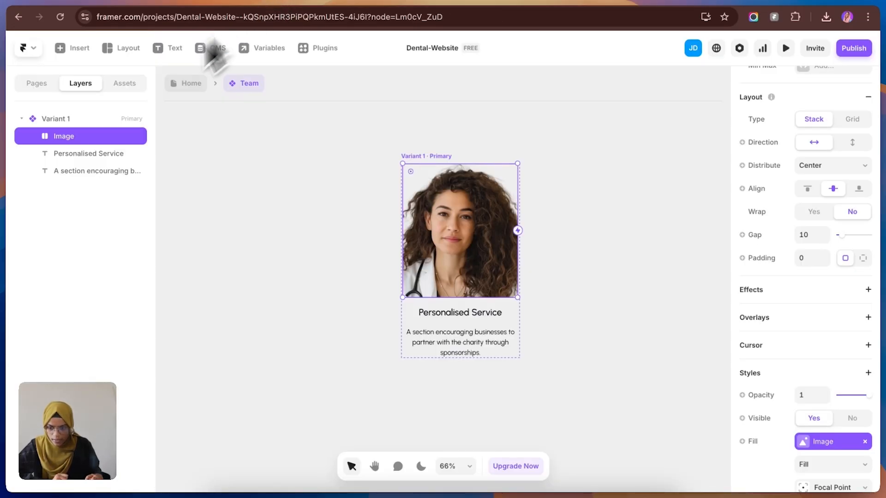
Step: Wrap the Image layer in a new stack and rename the stack as Image wrap
{"action": "right_click", "coordinate": [111, 136]}
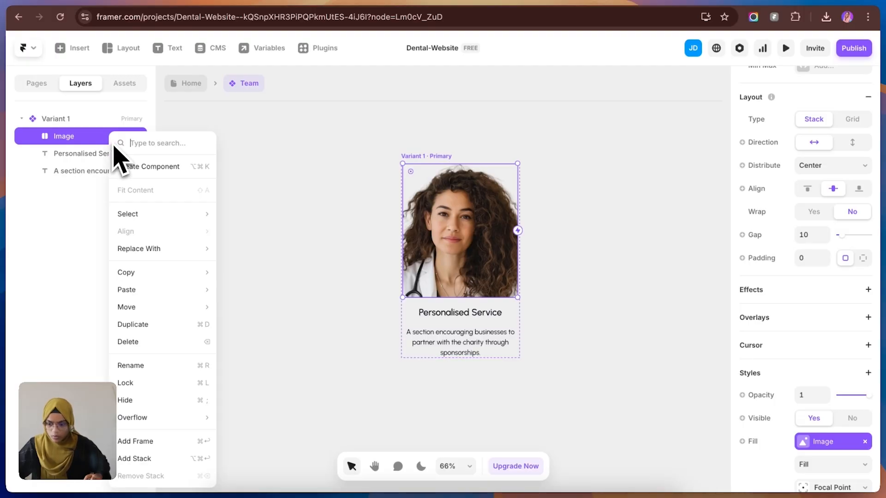
{"action": "left_click", "coordinate": [130, 457]}
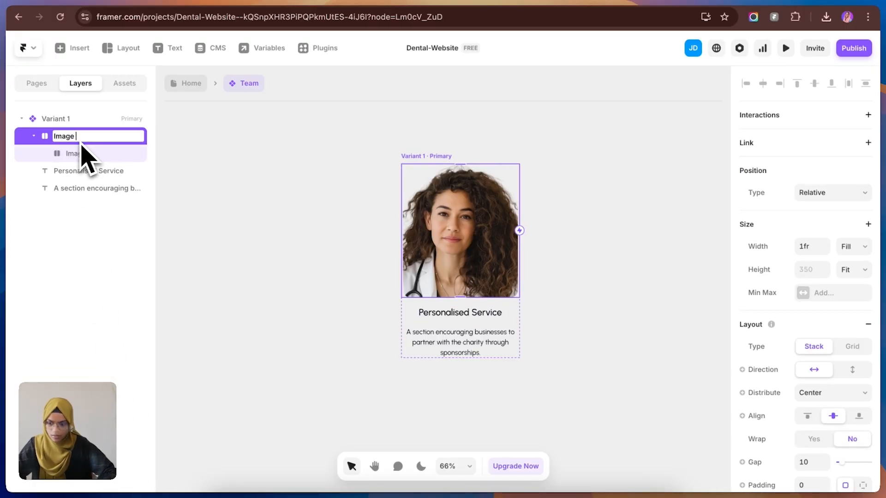
{"action": "type", "text": "ap"}
{"action": "key", "text": "Return"}
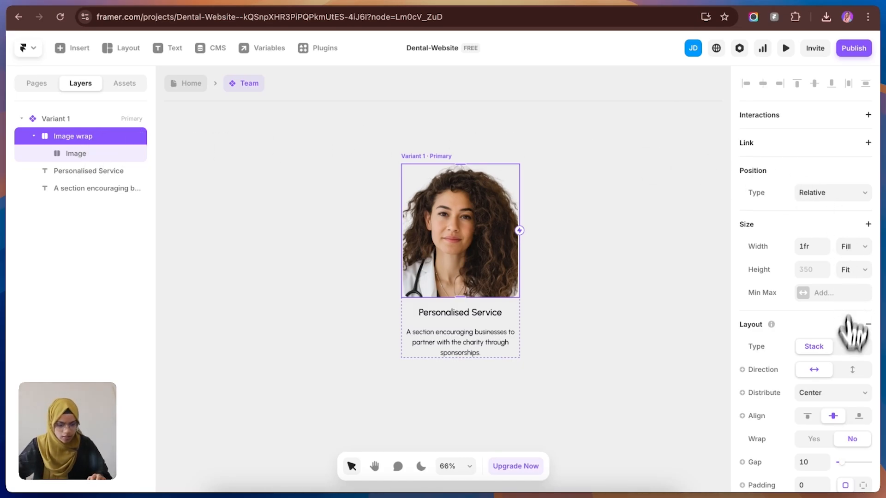
Step: Apply the White colour style as the fill of the Image wrap stack in the Team component
{"action": "scroll", "coordinate": [851, 332], "scroll_direction": "down", "scroll_amount": 5}
{"action": "scroll", "coordinate": [846, 416], "scroll_direction": "down", "scroll_amount": 1}
{"action": "left_click", "coordinate": [823, 420]}
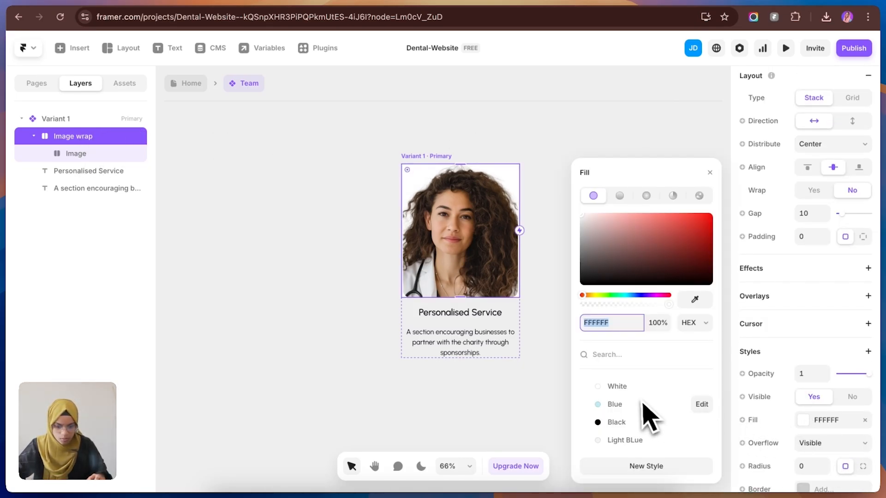
{"action": "left_click", "coordinate": [635, 389]}
{"action": "left_click", "coordinate": [517, 437]}
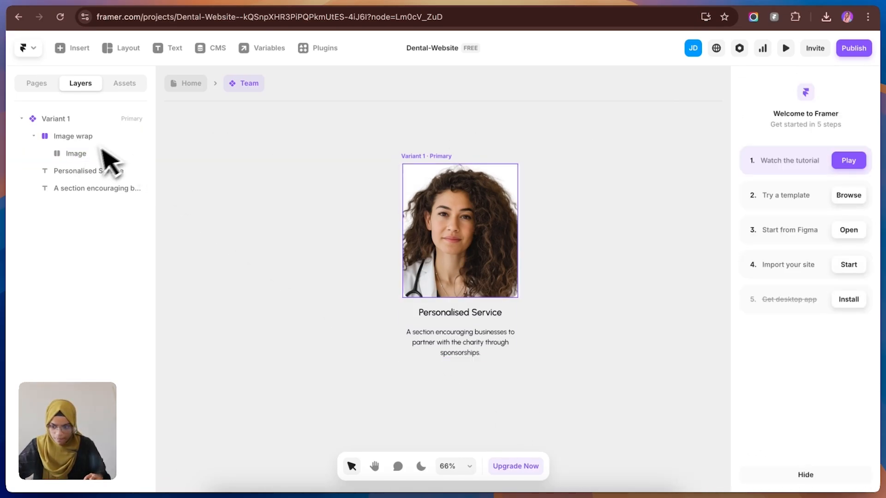
Step: Set the corner radius of the Image wrap stack to 20
{"action": "left_click", "coordinate": [95, 142]}
{"action": "scroll", "coordinate": [790, 480], "scroll_direction": "down", "scroll_amount": 2}
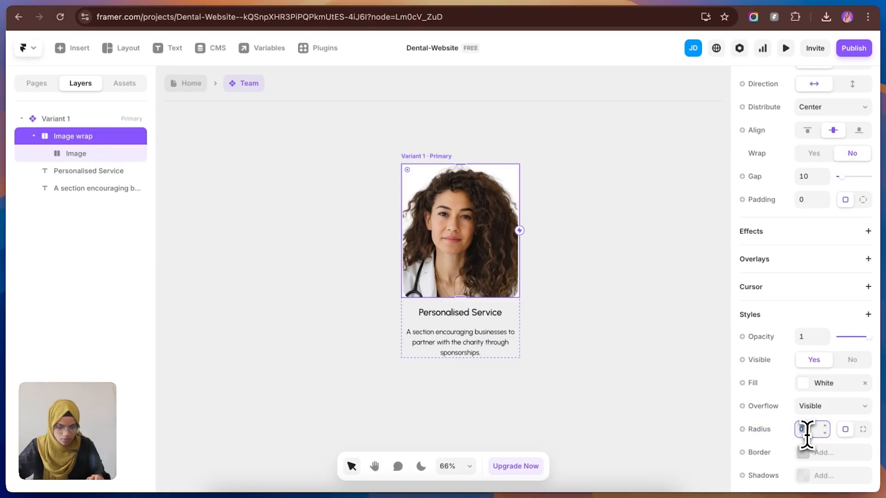
{"action": "left_click", "coordinate": [804, 429]}
{"action": "type", "text": "20"}
{"action": "left_click", "coordinate": [672, 366]}
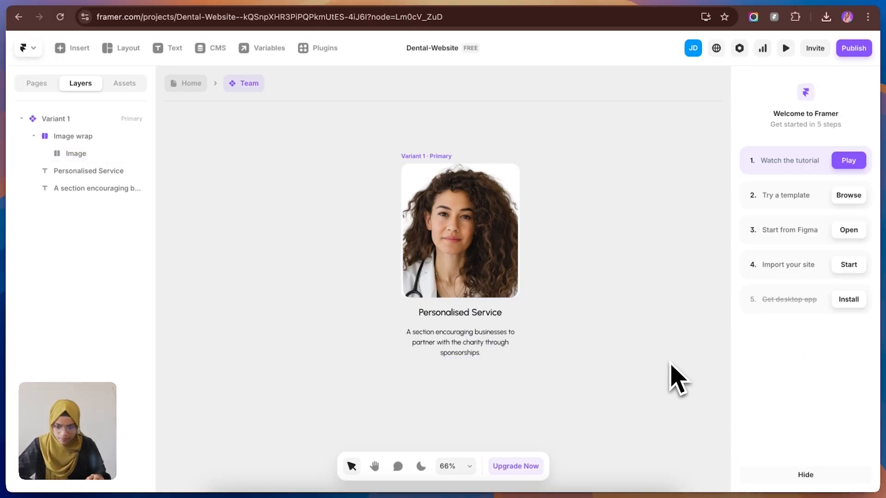
Step: Change the width sizing of the Image wrap stack to Fit Content so it hugs the portrait
{"action": "left_click", "coordinate": [76, 153]}
{"action": "scroll", "coordinate": [826, 238], "scroll_direction": "up", "scroll_amount": 7}
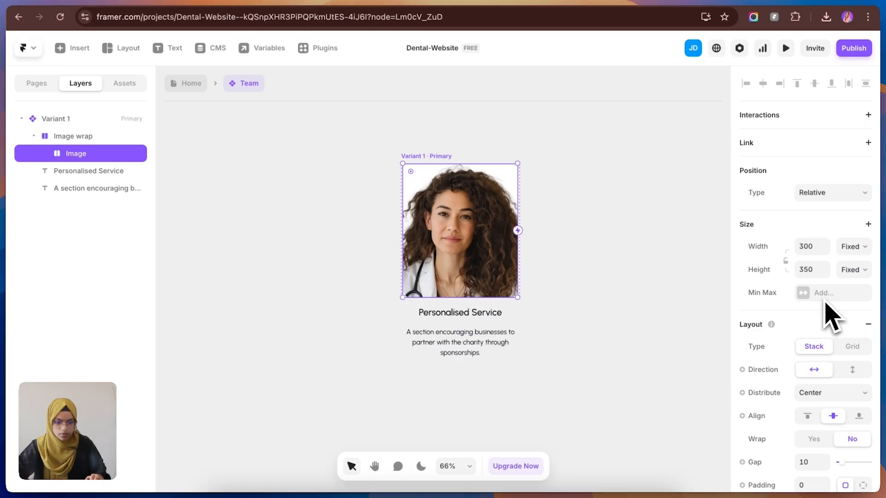
{"action": "left_click", "coordinate": [852, 248]}
{"action": "left_click", "coordinate": [70, 136]}
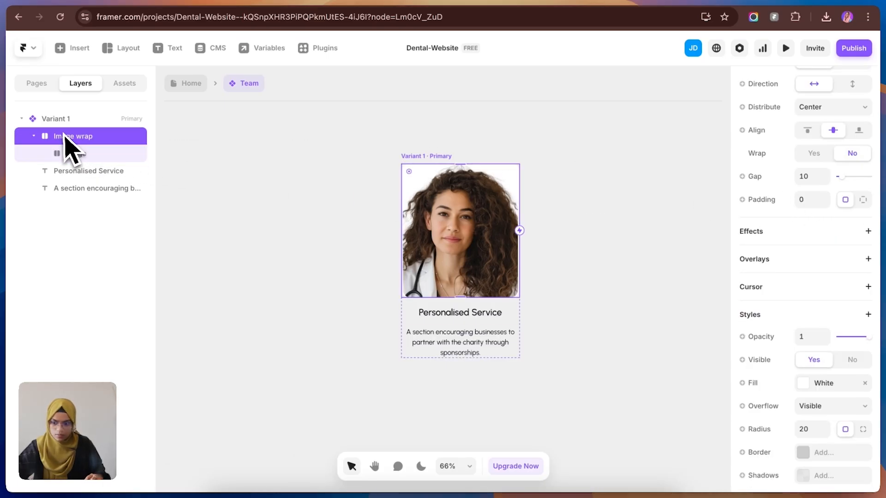
{"action": "scroll", "coordinate": [825, 203], "scroll_direction": "up", "scroll_amount": 5}
{"action": "scroll", "coordinate": [833, 201], "scroll_direction": "up", "scroll_amount": 4}
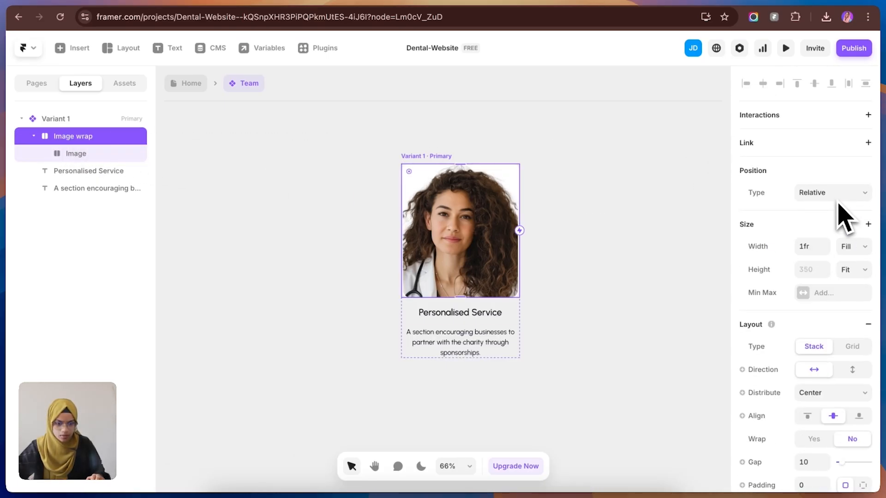
{"action": "left_click", "coordinate": [857, 249]}
{"action": "left_click", "coordinate": [850, 259]}
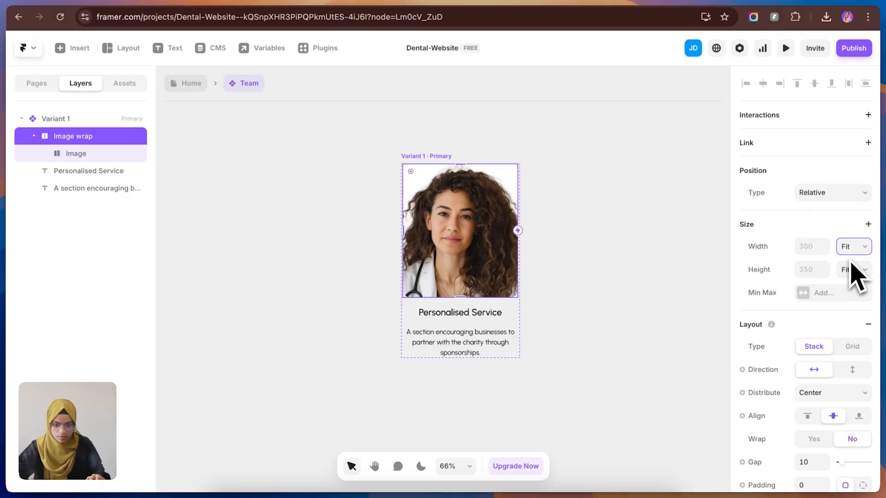
{"action": "left_click", "coordinate": [642, 293]}
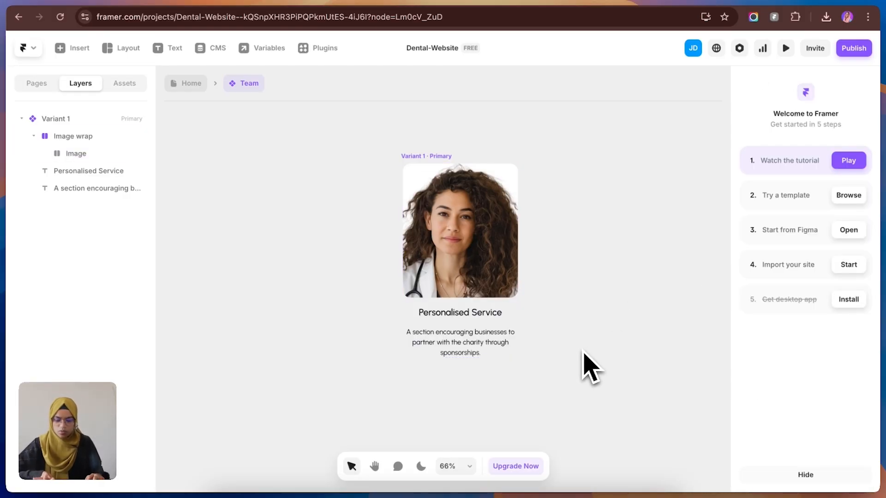
Step: Check the team cards in the Figma design and left-align the title and description texts in the Team component
{"action": "left_click", "coordinate": [165, 2]}
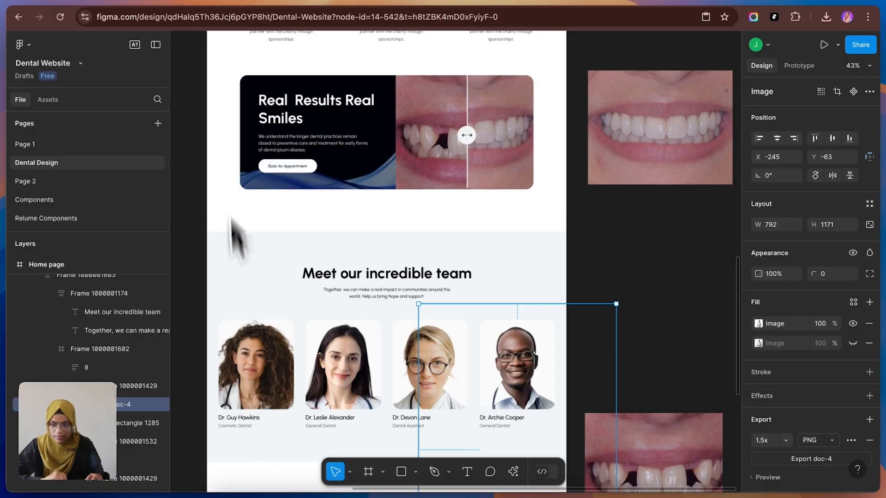
{"action": "left_click", "coordinate": [235, 4]}
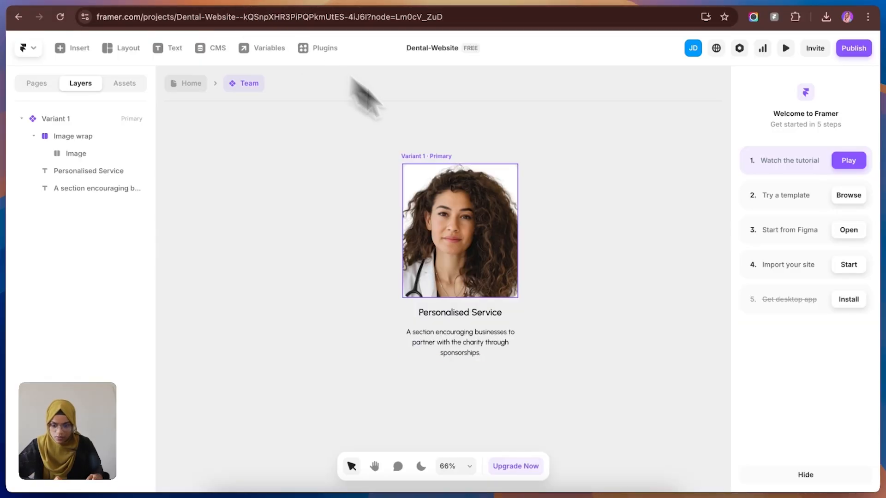
{"action": "left_click", "coordinate": [472, 318]}
{"action": "scroll", "coordinate": [830, 424], "scroll_direction": "down", "scroll_amount": 2}
{"action": "left_click", "coordinate": [806, 386]}
{"action": "left_click", "coordinate": [502, 346]}
{"action": "left_click", "coordinate": [805, 457]}
Step: Set the width sizing of the Personalised Service title to Fill
{"action": "left_click", "coordinate": [471, 317]}
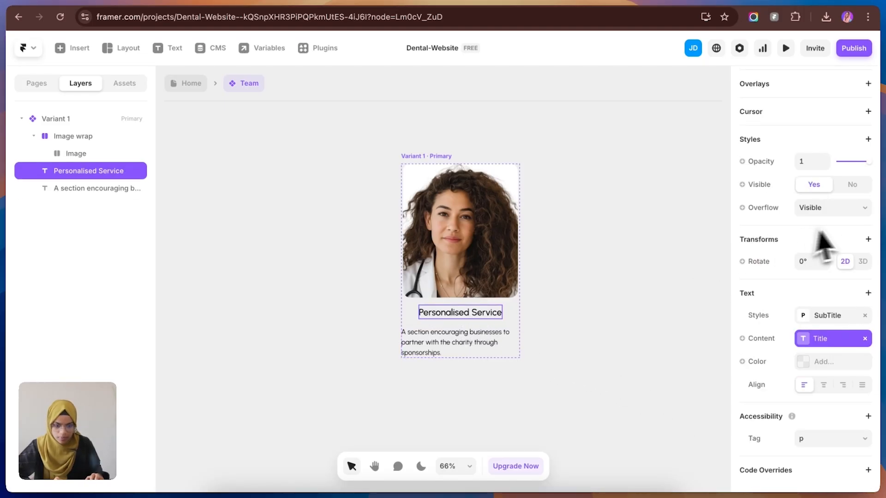
{"action": "scroll", "coordinate": [840, 249], "scroll_direction": "up", "scroll_amount": 5}
{"action": "left_click", "coordinate": [851, 206]}
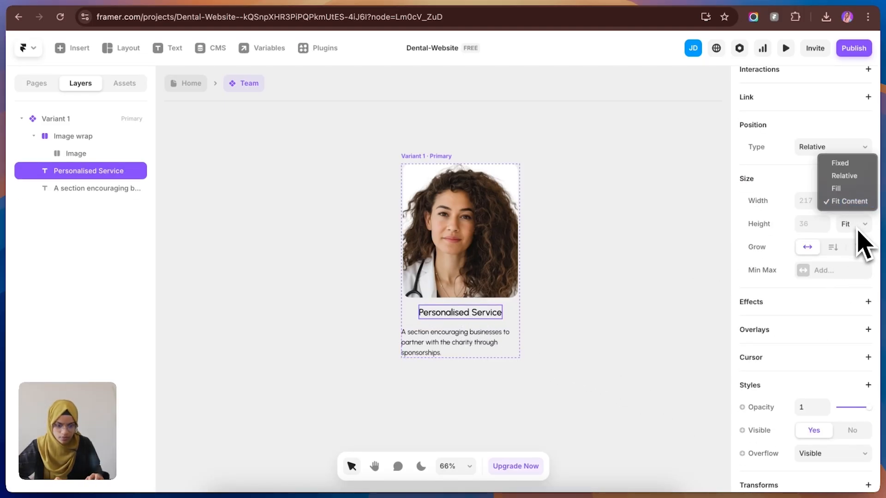
{"action": "left_click", "coordinate": [853, 188]}
{"action": "left_click", "coordinate": [642, 360]}
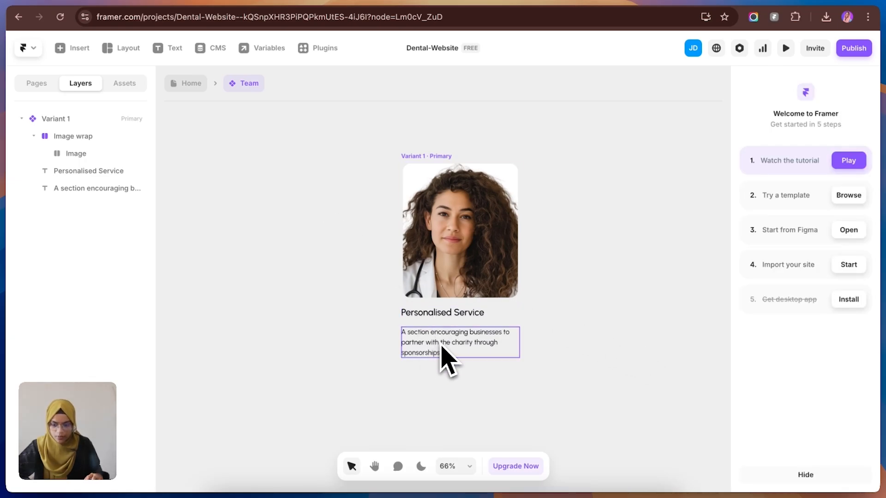
Step: Return to the Home page and set the width sizing of the Team card instance to Fit Content
{"action": "left_click", "coordinate": [191, 83]}
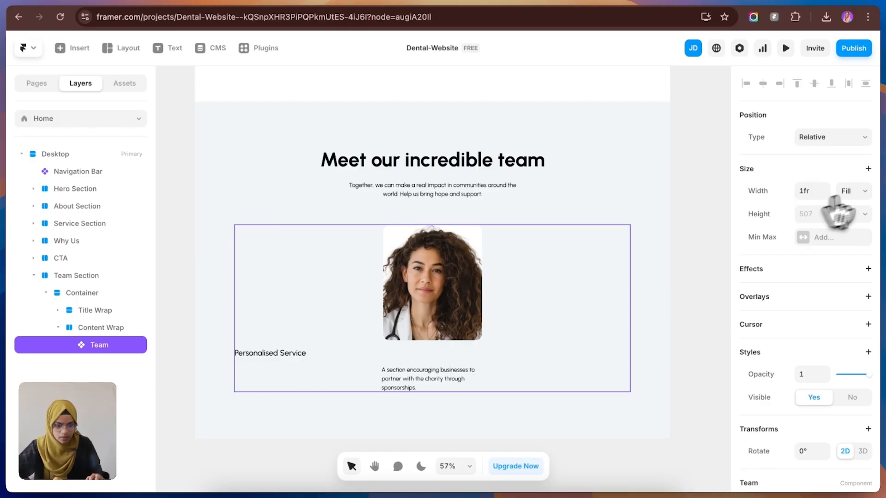
{"action": "left_click", "coordinate": [853, 192]}
{"action": "left_click", "coordinate": [848, 203]}
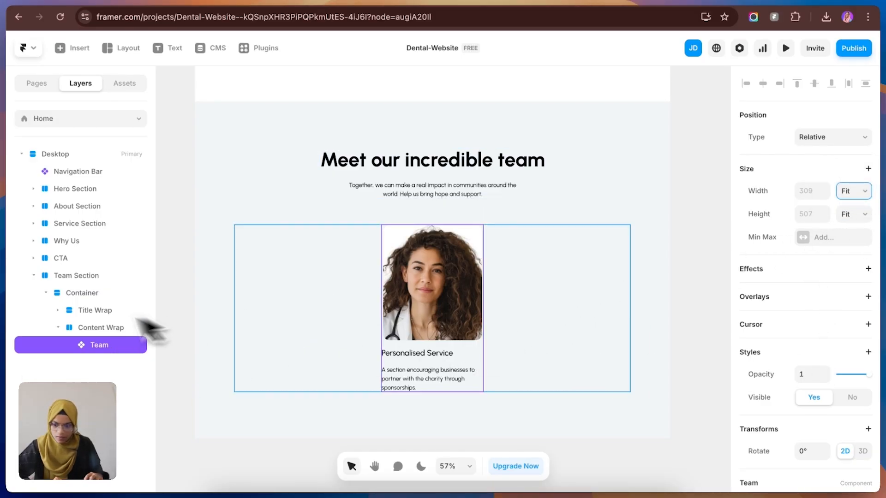
Step: Set the distribution of the Content Wrap stack in the Team Section to Start
{"action": "left_click", "coordinate": [113, 329]}
{"action": "left_click", "coordinate": [818, 365]}
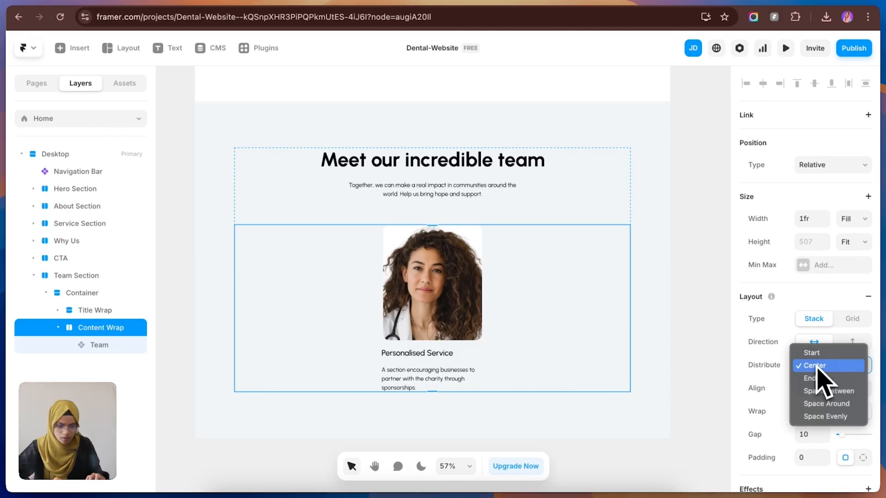
{"action": "left_click", "coordinate": [815, 353]}
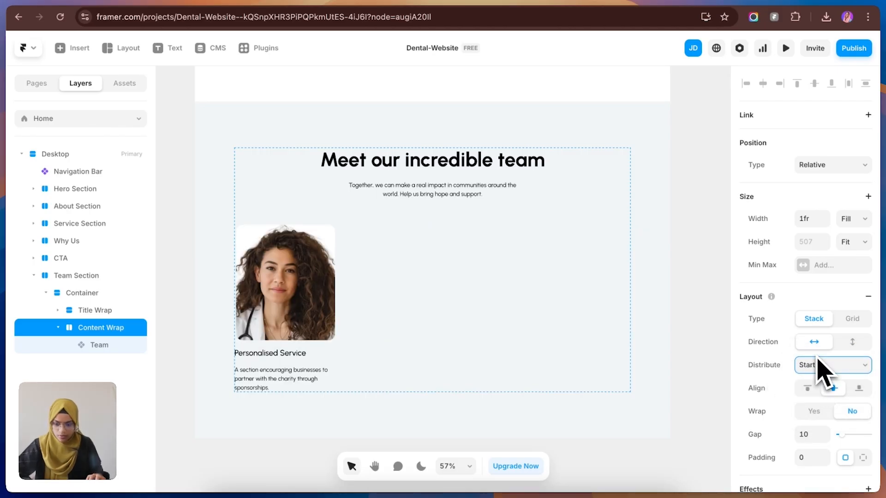
Step: Duplicate the Team card three times inside the Content Wrap to make a row of four cards
{"action": "left_click", "coordinate": [103, 349]}
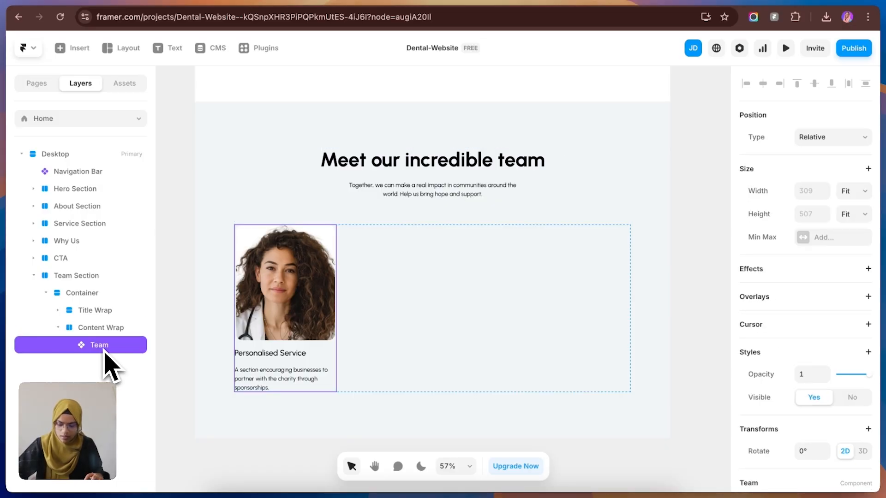
{"action": "key", "text": "super+d"}
{"action": "key", "text": "super+d"}
{"action": "key", "text": "super+d"}
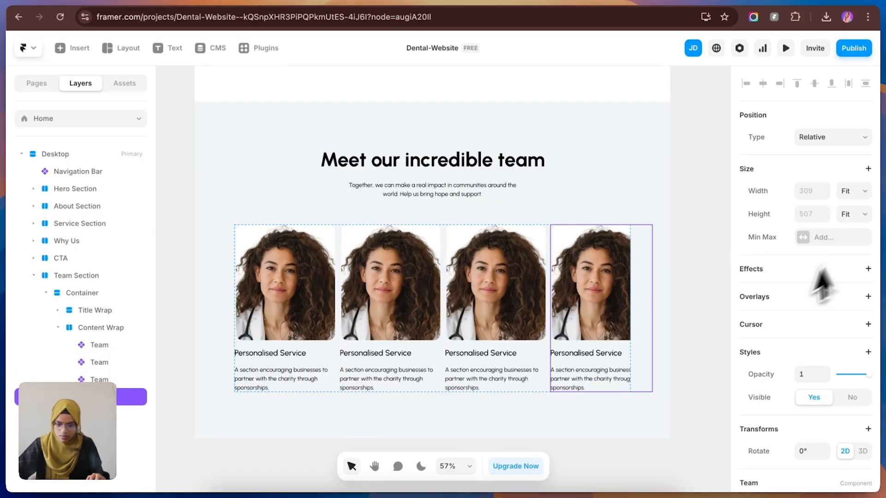
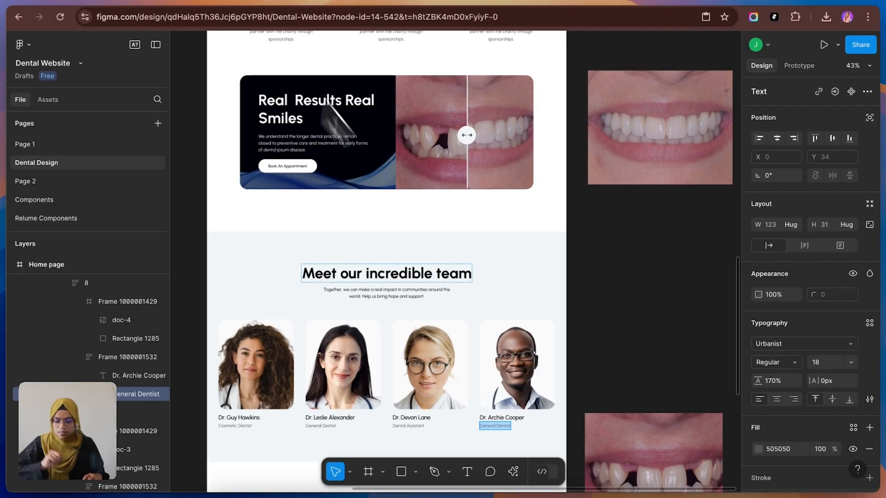
Step: Find the ready-made Contact section and insert it on the Home page directly below the Team Section
{"action": "scroll", "coordinate": [435, 310], "scroll_direction": "down", "scroll_amount": 5}
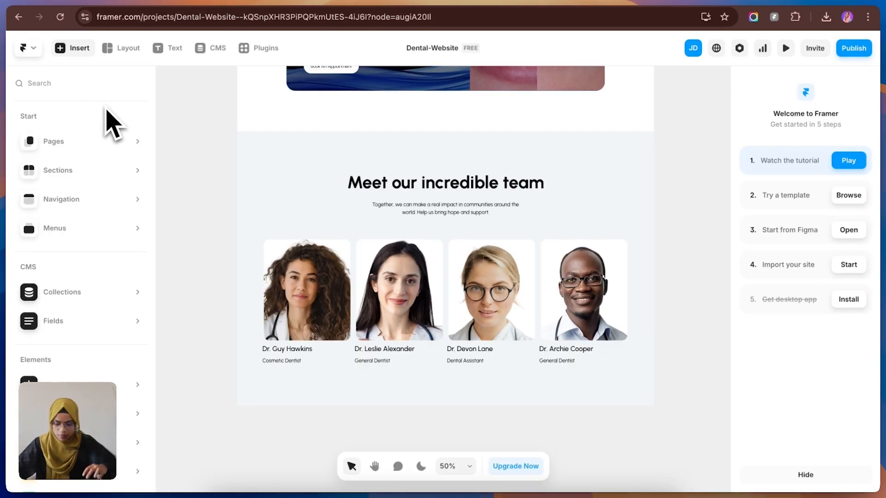
{"action": "type", "text": "contac"}
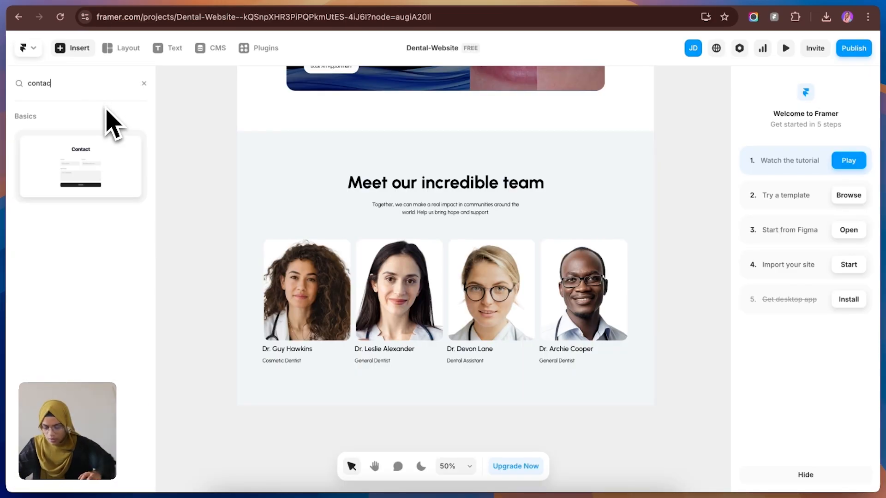
{"action": "left_click_drag", "start_coordinate": [97, 178], "coordinate": [439, 389]}
{"action": "scroll", "coordinate": [524, 421], "scroll_direction": "down", "scroll_amount": 5}
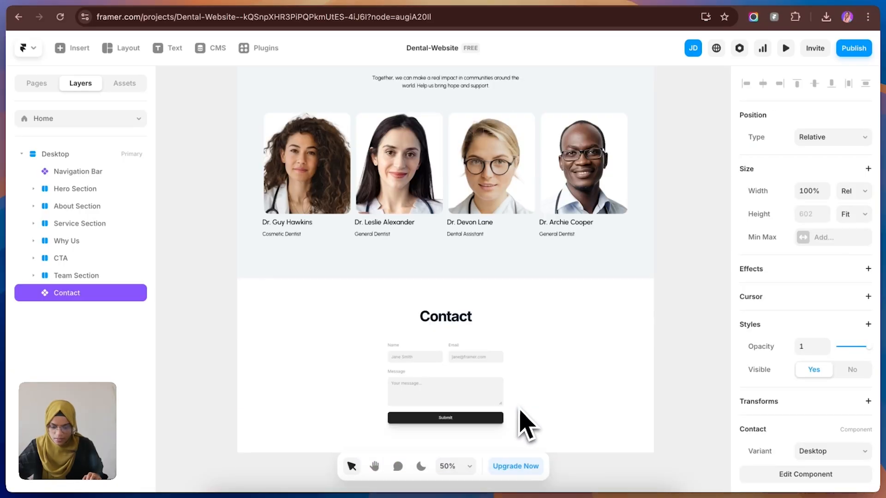
Step: Switch to Figma and copy the Contact Details card with the Figma to HTML with Framer plugin
{"action": "left_click", "coordinate": [176, 3]}
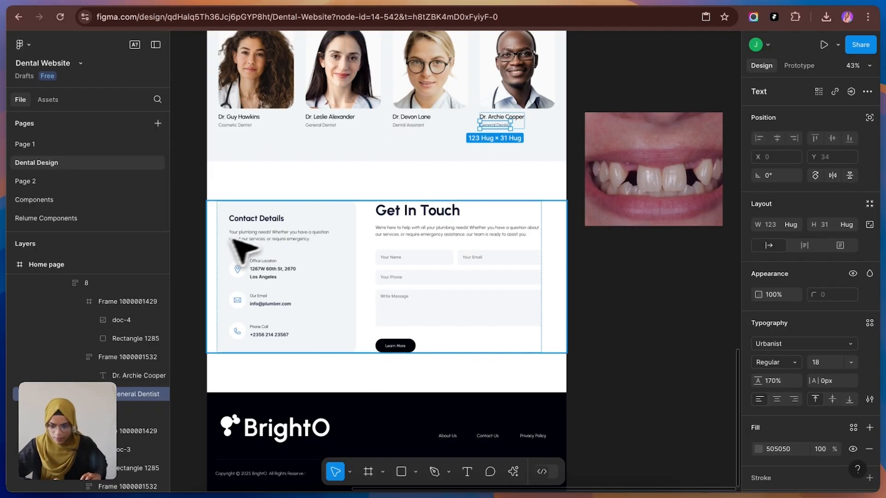
{"action": "double_click", "coordinate": [319, 218]}
{"action": "left_click", "coordinate": [325, 218]}
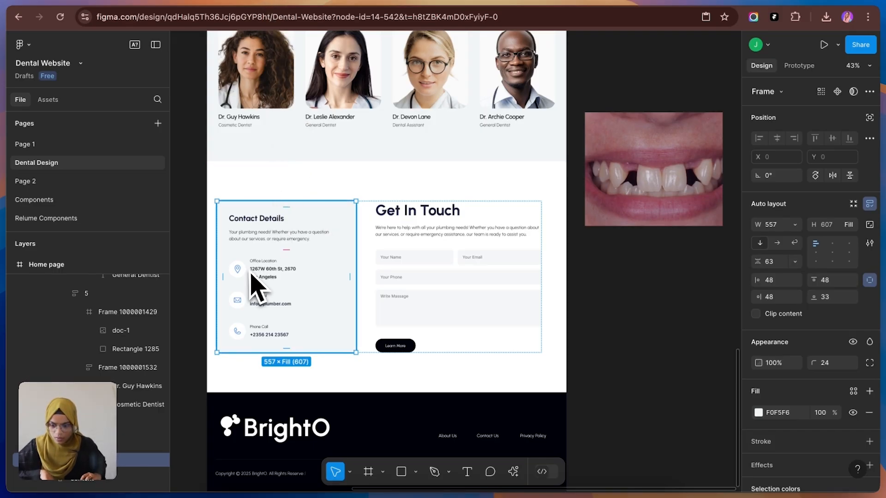
{"action": "scroll", "coordinate": [92, 422], "scroll_direction": "down", "scroll_amount": 2}
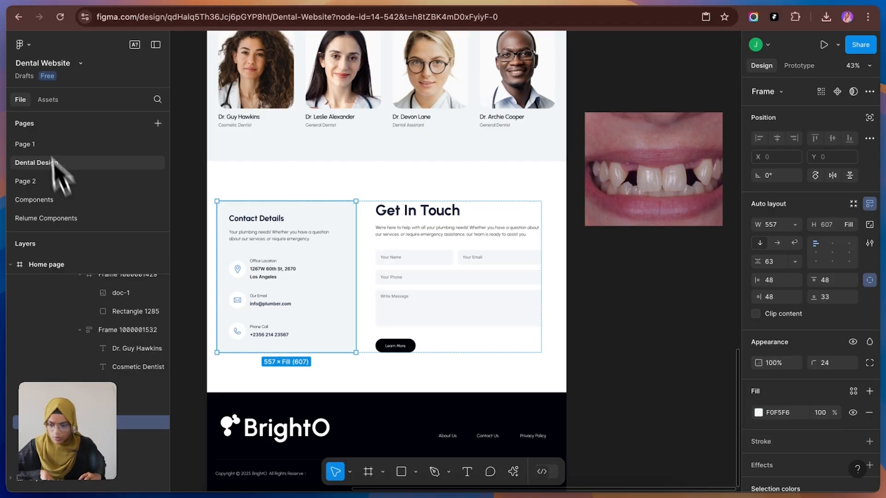
{"action": "left_click", "coordinate": [22, 44]}
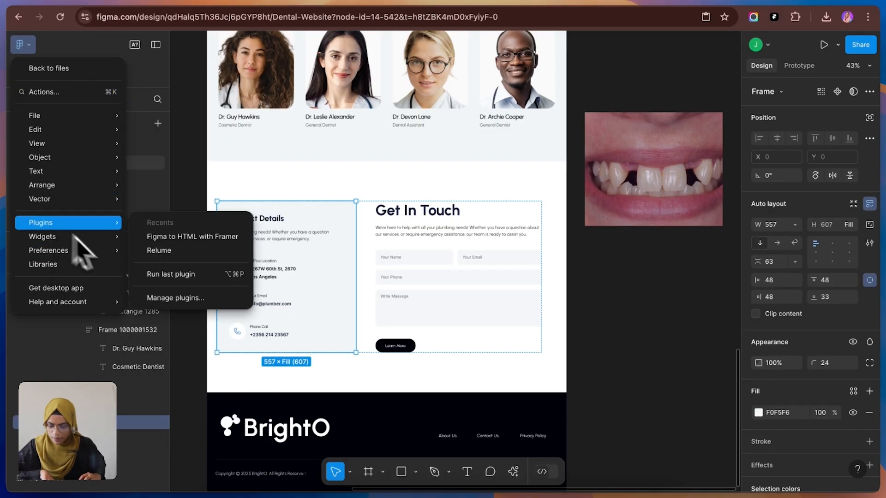
{"action": "left_click", "coordinate": [184, 237]}
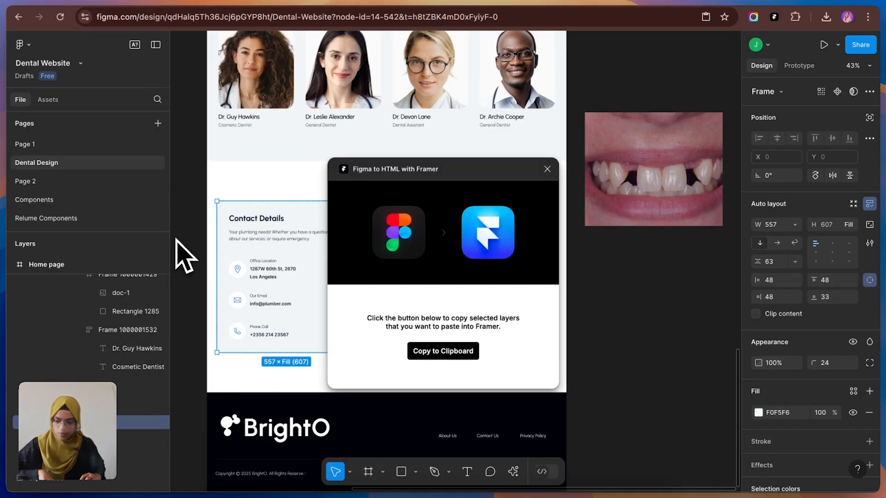
{"action": "left_click", "coordinate": [456, 352]}
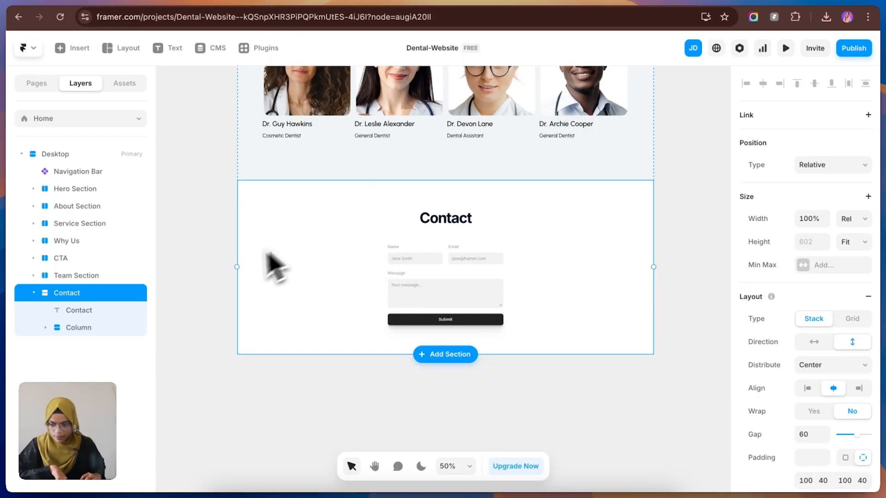
Step: In Framer, paste the card into the Contact section, place it before the form Column, and set the section's stack direction to horizontal
{"action": "key", "text": "super+v"}
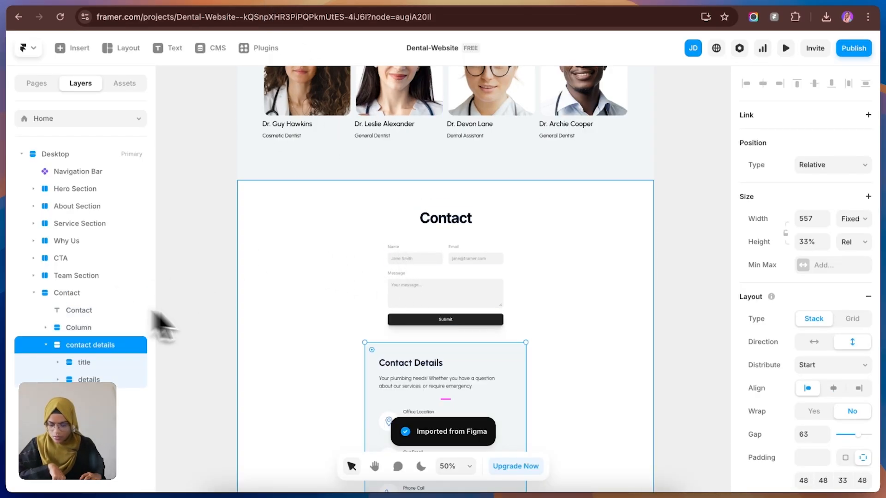
{"action": "left_click_drag", "start_coordinate": [56, 341], "coordinate": [64, 318]}
{"action": "left_click", "coordinate": [573, 297]}
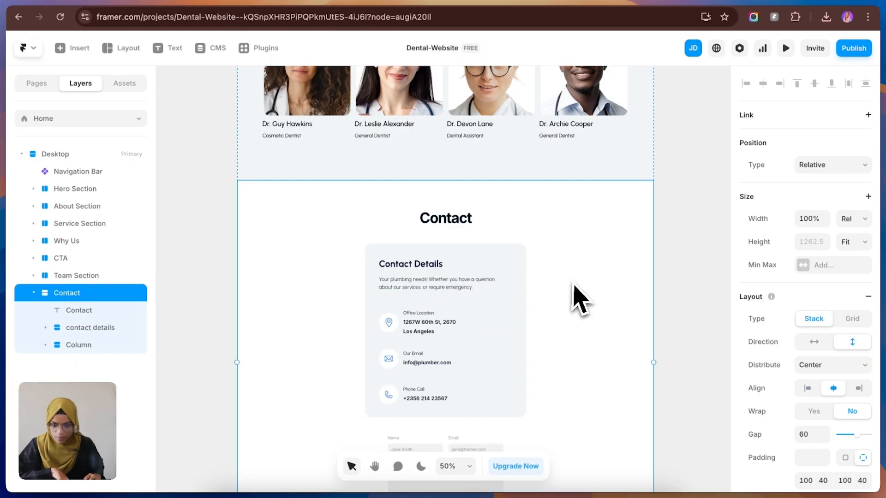
{"action": "left_click", "coordinate": [814, 342]}
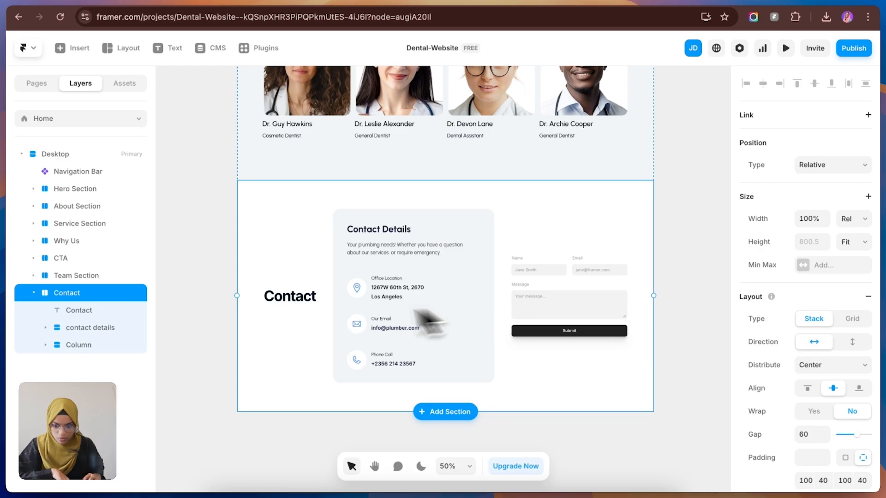
Step: Move the Contact title into the Column so that it sits above the Form
{"action": "left_click", "coordinate": [290, 297]}
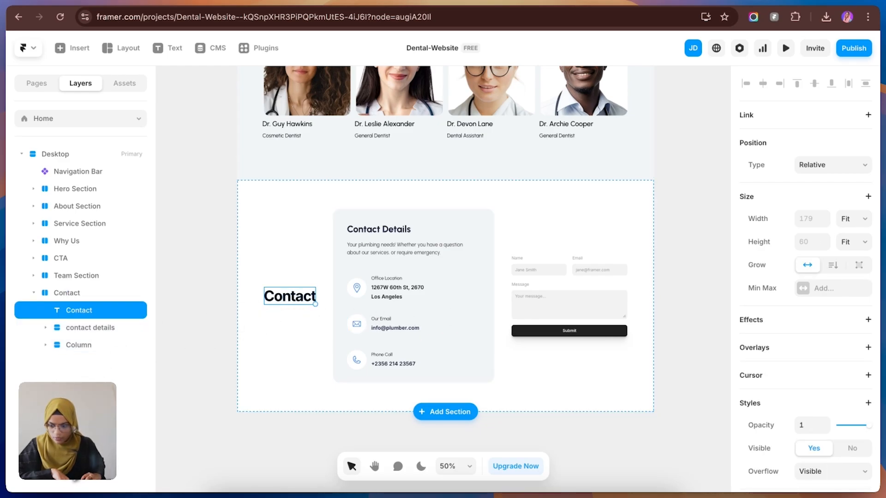
{"action": "left_click", "coordinate": [46, 345]}
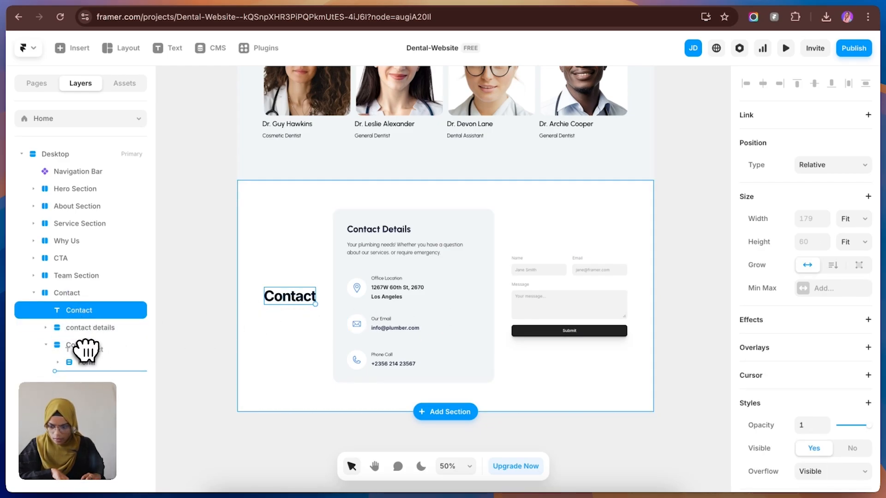
{"action": "left_click_drag", "start_coordinate": [86, 351], "coordinate": [84, 349]}
{"action": "left_click", "coordinate": [519, 226]}
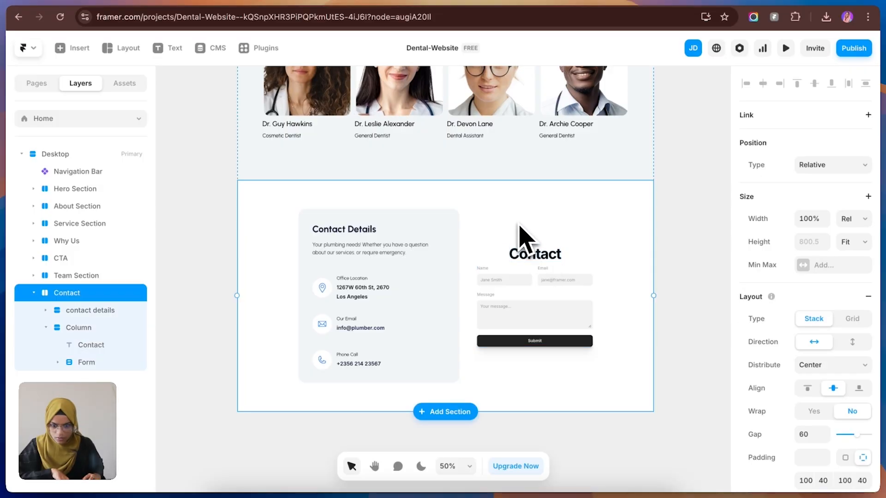
{"action": "left_click", "coordinate": [396, 361]}
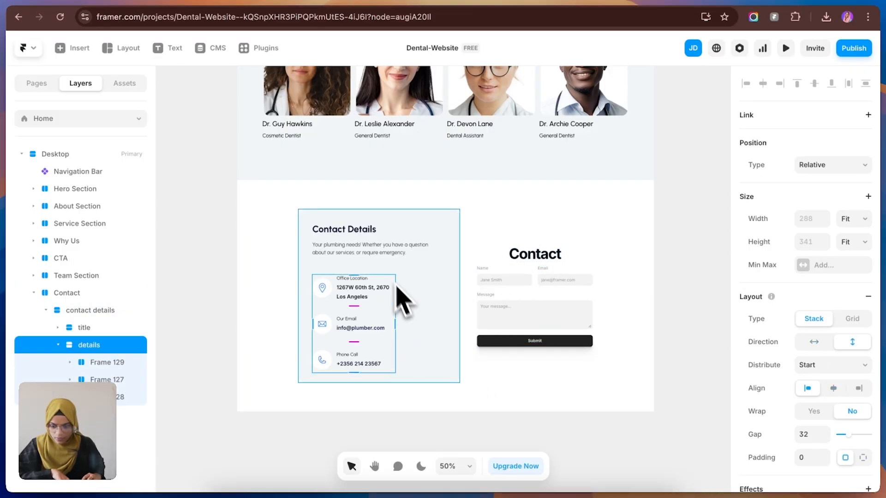
{"action": "left_click", "coordinate": [431, 328]}
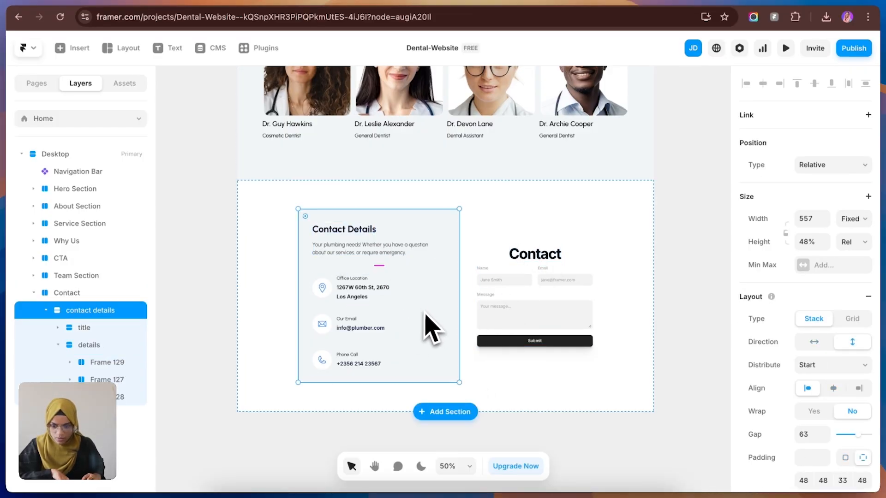
Step: Apply the Heading 2 text style to the Contact title and change its text to "Get in Touch"
{"action": "left_click", "coordinate": [535, 256]}
{"action": "scroll", "coordinate": [815, 442], "scroll_direction": "down", "scroll_amount": 5}
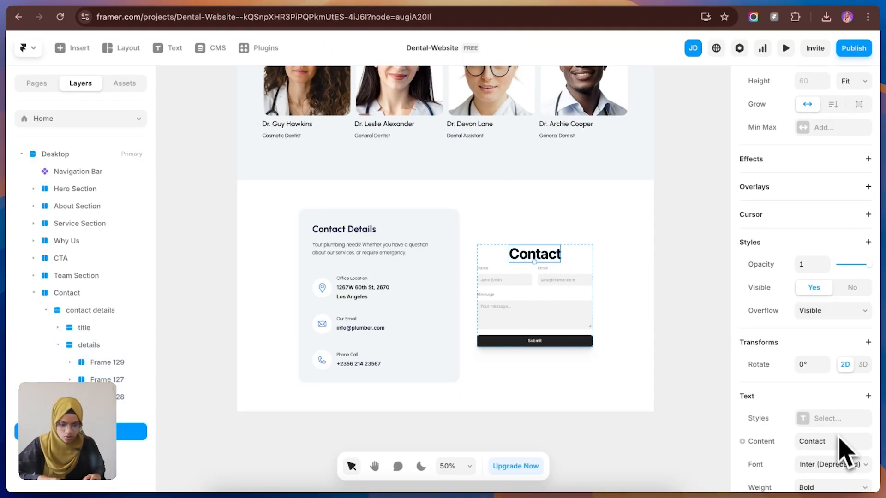
{"action": "left_click", "coordinate": [813, 420]}
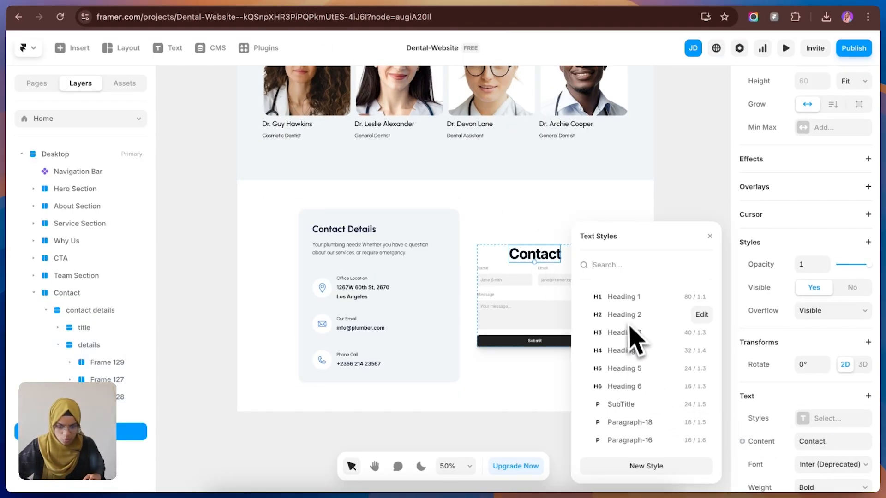
{"action": "left_click", "coordinate": [628, 321]}
{"action": "left_click", "coordinate": [816, 442]}
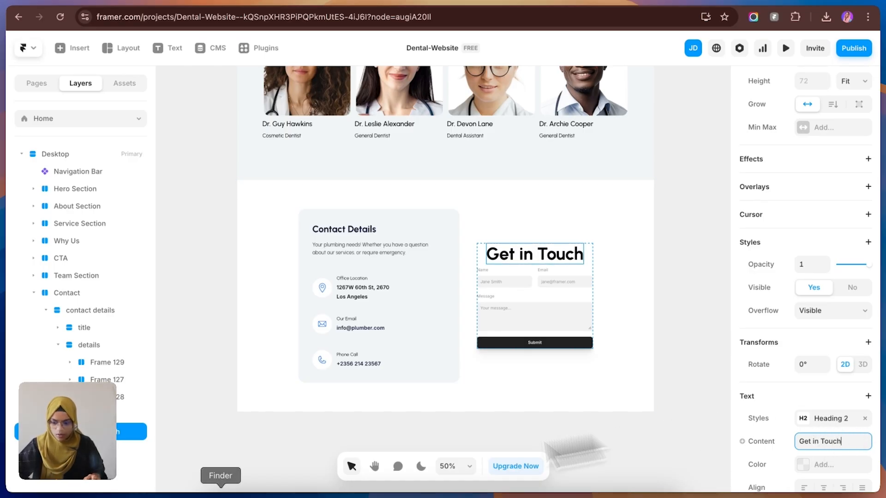
Step: Copy the Contact Details paragraph into the form Column and place it between the Get in Touch heading and the Form
{"action": "left_click", "coordinate": [332, 2]}
{"action": "left_click", "coordinate": [214, 6]}
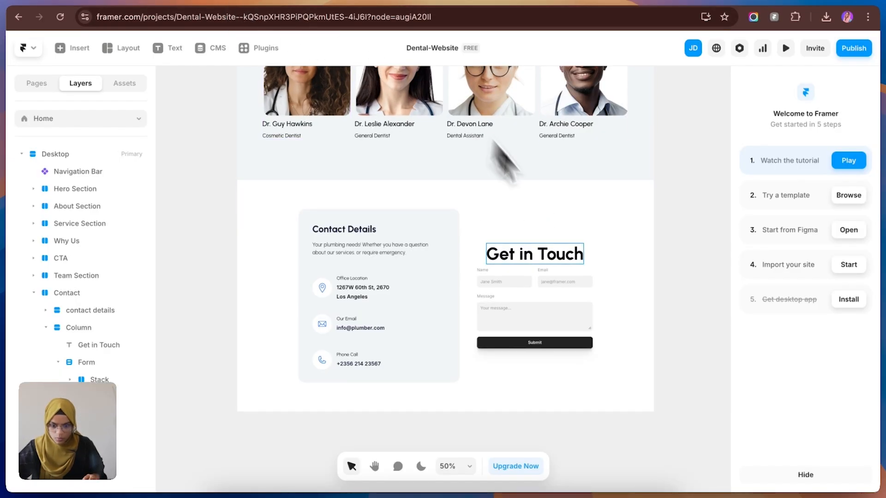
{"action": "left_click", "coordinate": [381, 248], "text": "super"}
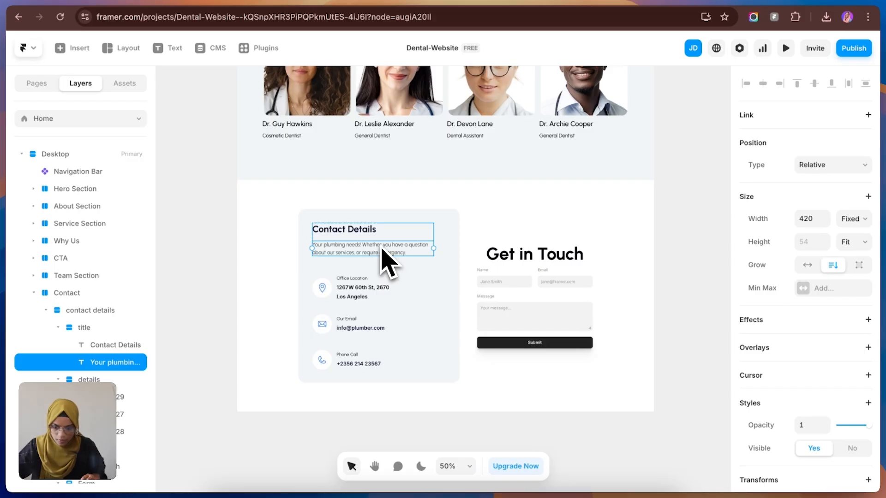
{"action": "left_click", "coordinate": [532, 264]}
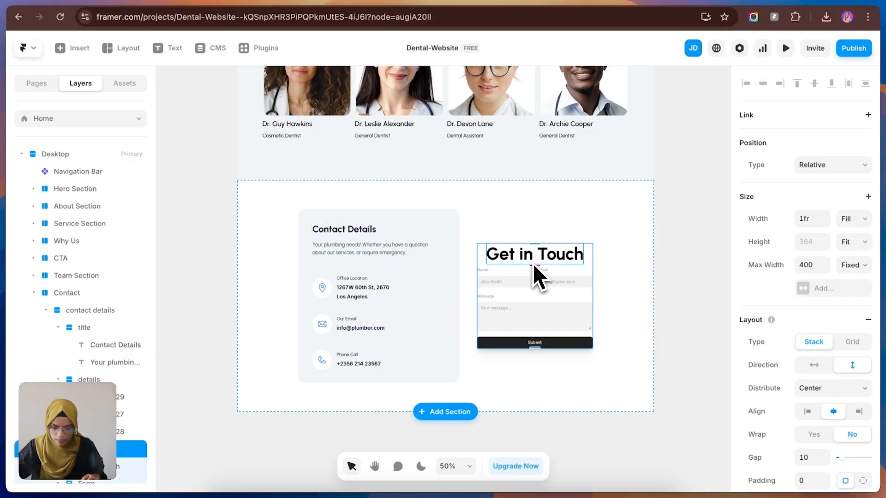
{"action": "left_click", "coordinate": [532, 263]}
{"action": "left_click", "coordinate": [96, 449]}
{"action": "key", "text": "super+v"}
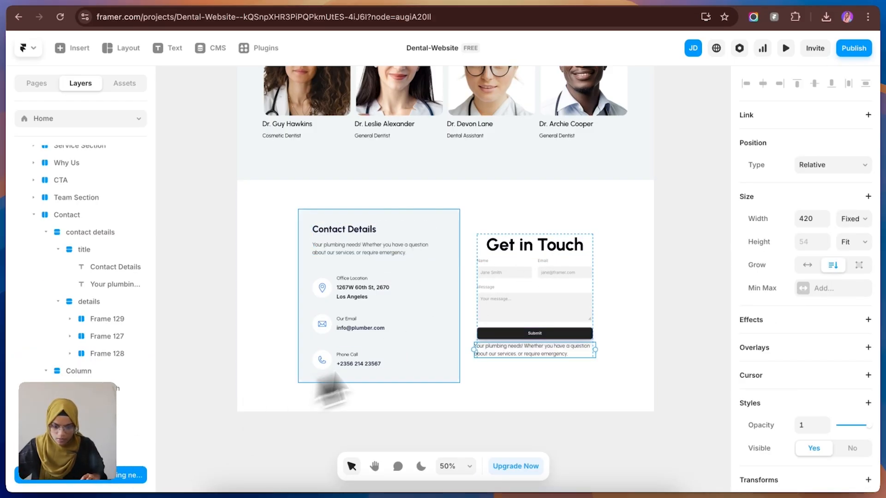
{"action": "left_click_drag", "start_coordinate": [92, 475], "coordinate": [96, 398]}
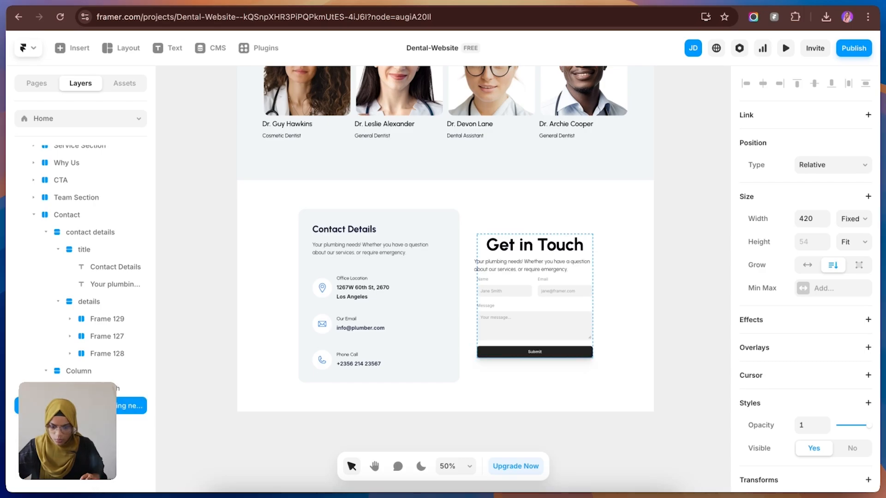
Step: Set the width sizing of the paragraph under the Get in Touch heading to Fill
{"action": "left_click", "coordinate": [847, 218]}
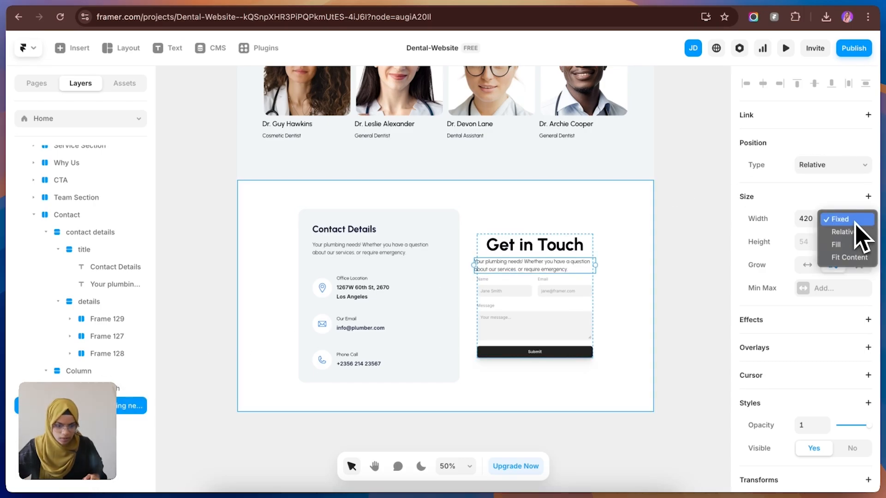
{"action": "left_click", "coordinate": [858, 244]}
{"action": "left_click", "coordinate": [584, 261]}
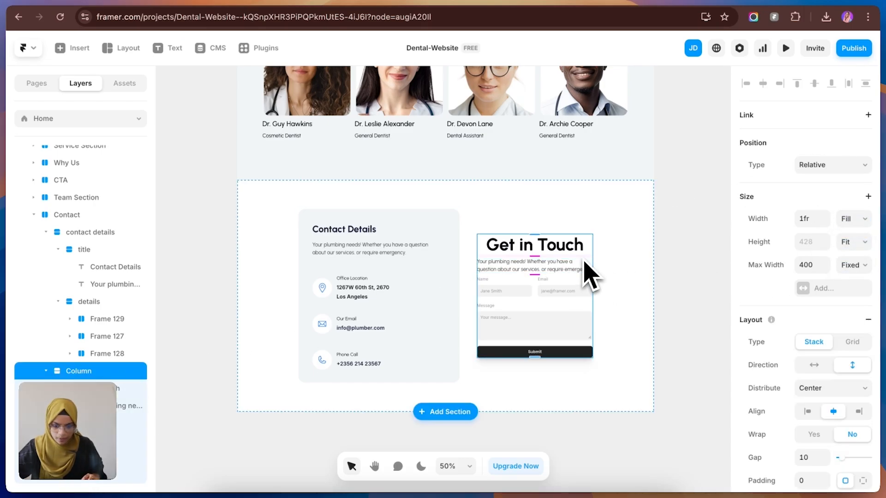
{"action": "left_click", "coordinate": [111, 2]}
{"action": "left_click", "coordinate": [253, 1]}
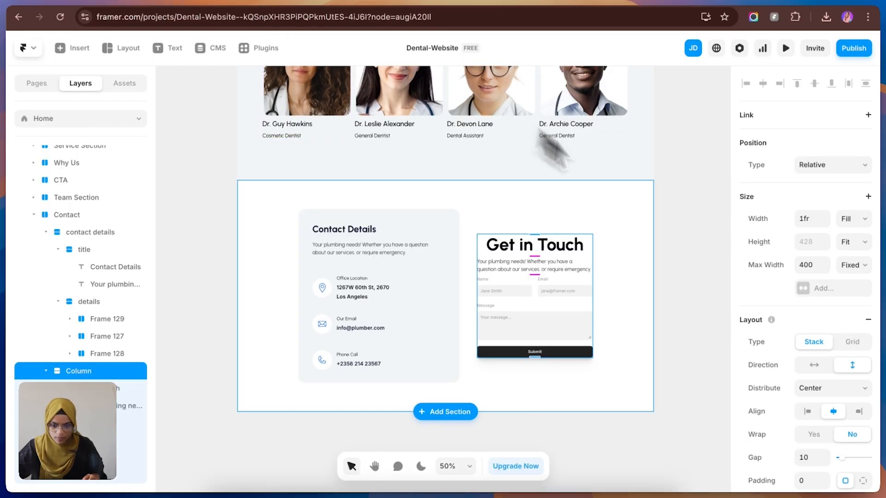
Step: Left-align the Get in Touch heading's text and set its width sizing to Fill
{"action": "left_click", "coordinate": [561, 249]}
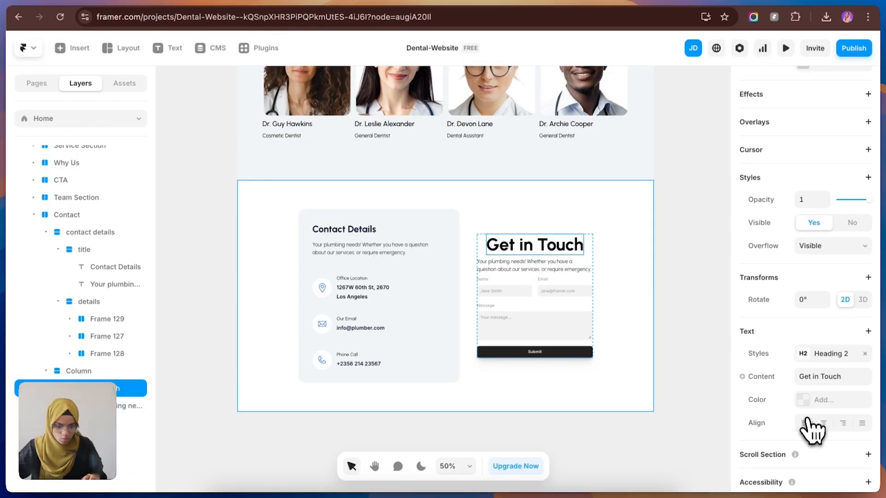
{"action": "scroll", "coordinate": [857, 226], "scroll_direction": "up", "scroll_amount": 5}
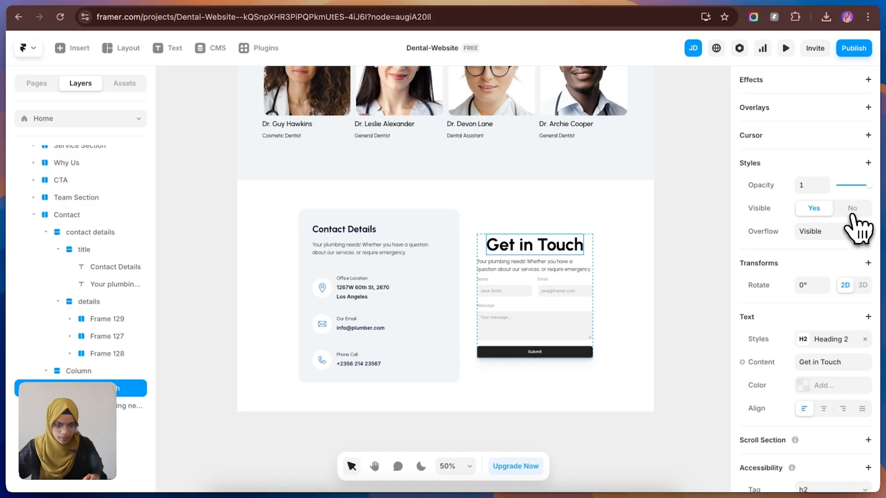
{"action": "left_click", "coordinate": [855, 218]}
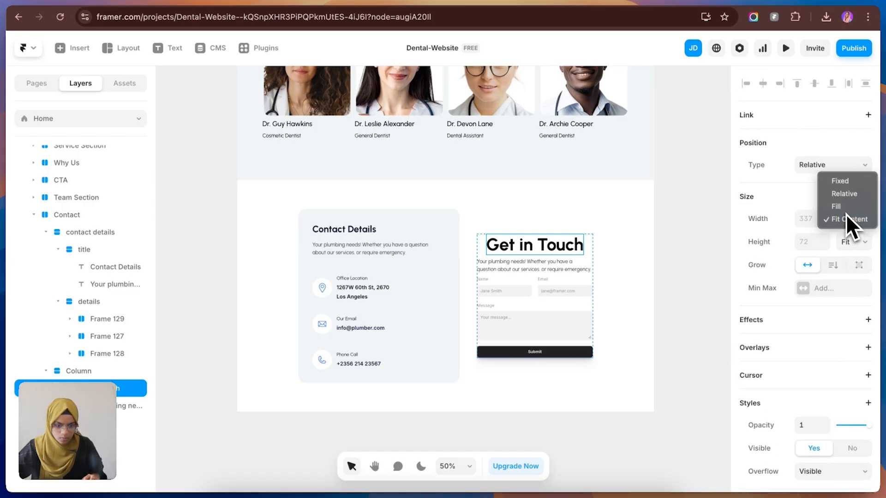
{"action": "left_click", "coordinate": [846, 212]}
{"action": "left_click", "coordinate": [705, 300]}
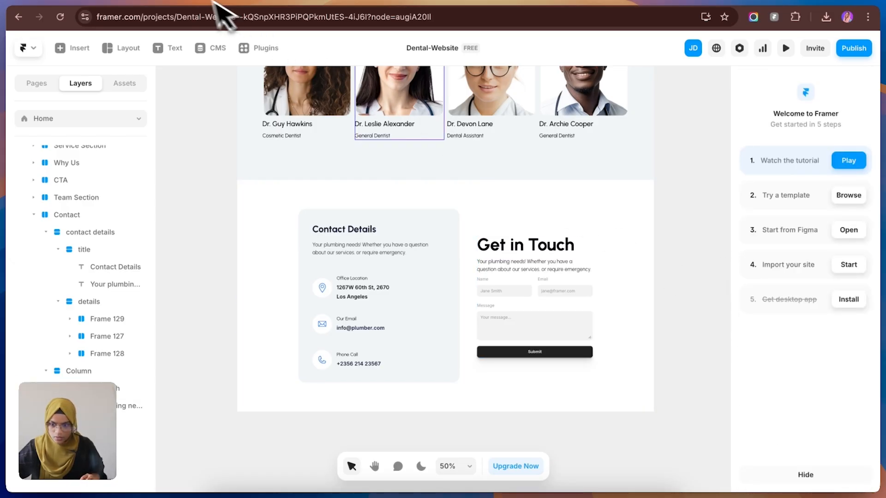
Step: Increase the gap between the items of the form Column to 26
{"action": "left_click", "coordinate": [151, 0]}
{"action": "left_click", "coordinate": [236, 0]}
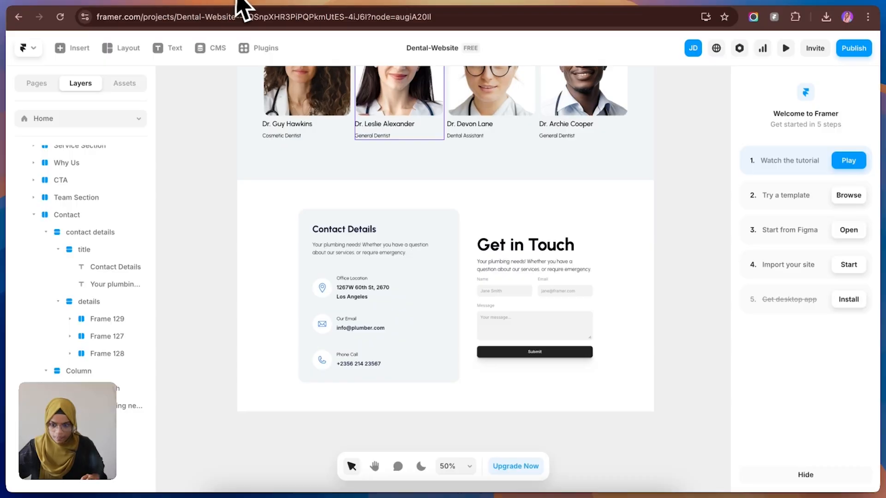
{"action": "left_click", "coordinate": [531, 279]}
{"action": "left_click_drag", "start_coordinate": [535, 279], "coordinate": [536, 277]}
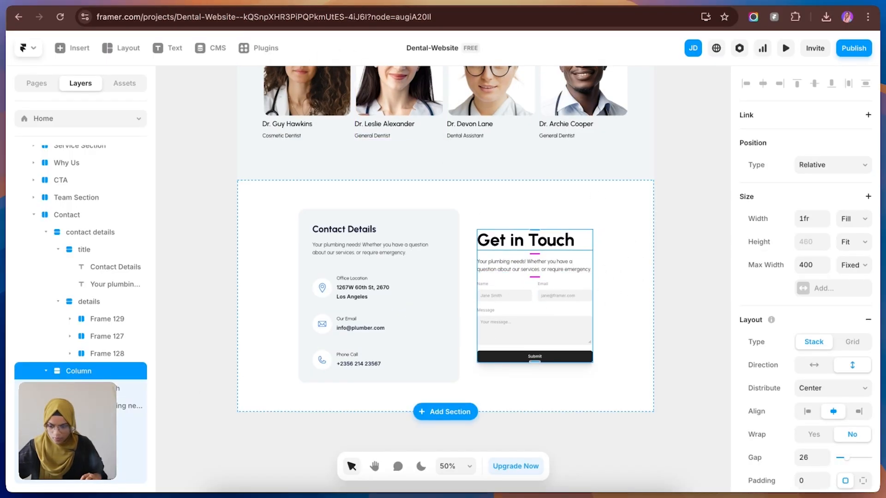
Step: Wrap the Get in Touch heading and the paragraph under it in a stack inside the form Column
{"action": "left_click", "coordinate": [78, 388]}
{"action": "left_click", "coordinate": [79, 405], "text": "shift"}
{"action": "right_click", "coordinate": [97, 396]}
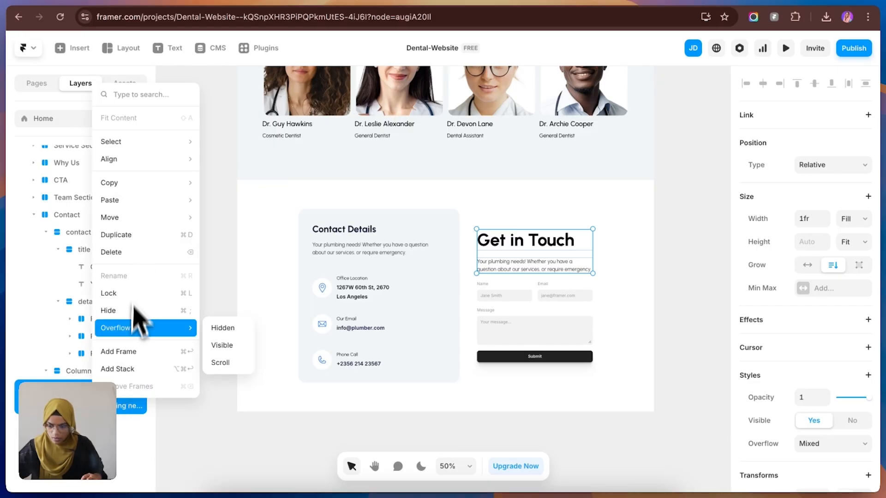
{"action": "left_click", "coordinate": [115, 371]}
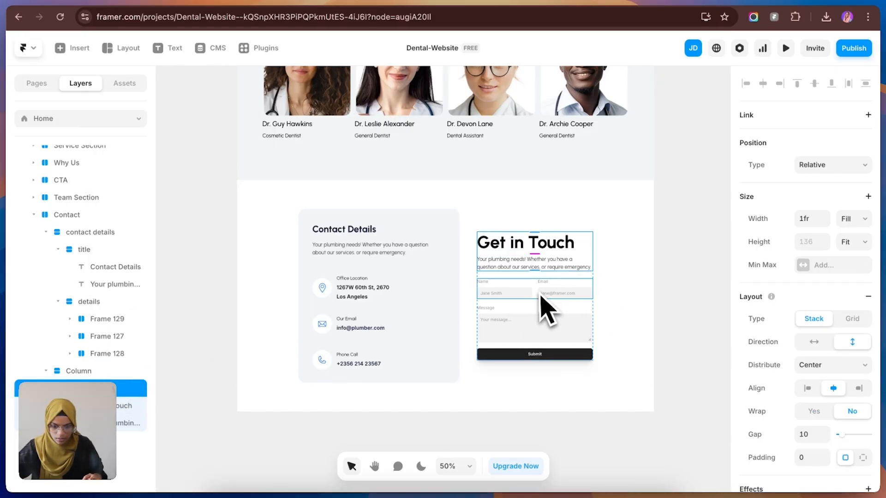
Step: Increase the gap between the title stack and the form in the form Column to 48
{"action": "left_click", "coordinate": [531, 280]}
{"action": "left_click_drag", "start_coordinate": [538, 277], "coordinate": [540, 282]}
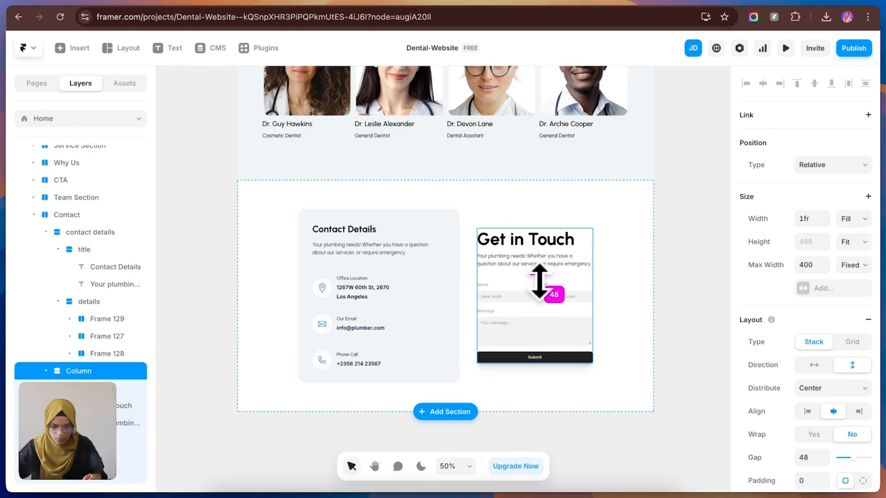
{"action": "left_click", "coordinate": [668, 282]}
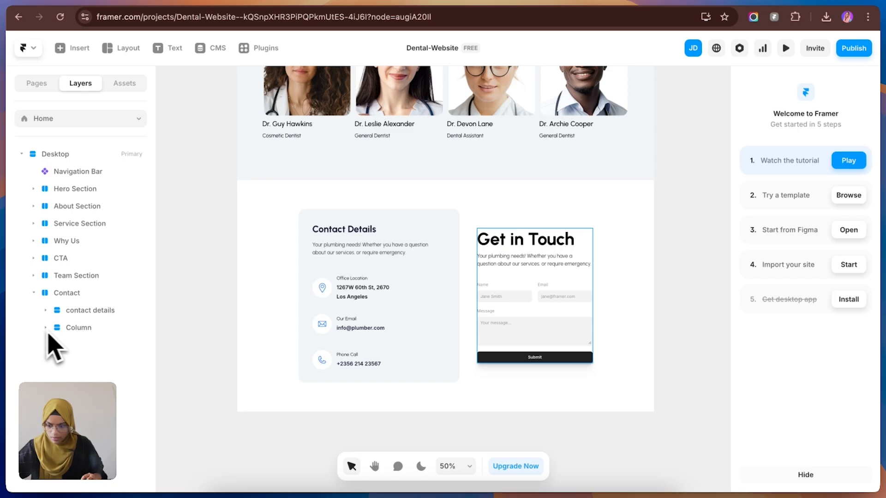
Step: Wrap the contact details card and the form Column in a stack named container' and give it a max width of 1200
{"action": "left_click", "coordinate": [77, 333]}
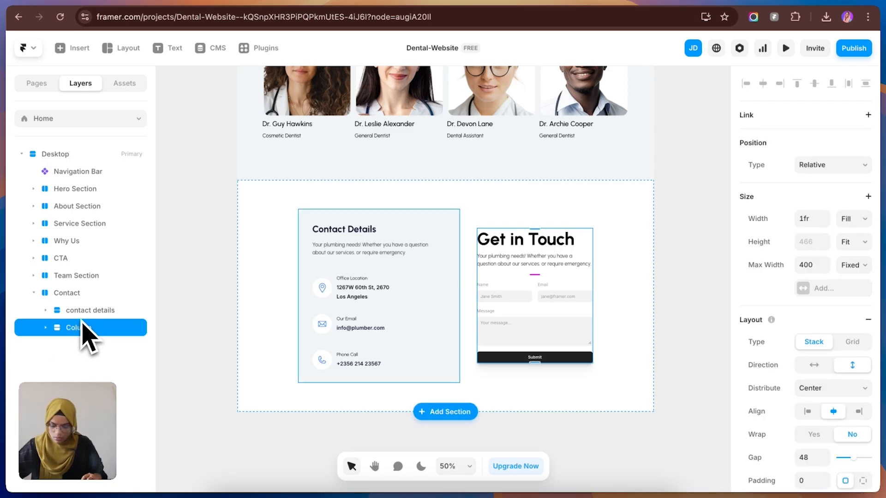
{"action": "left_click", "coordinate": [79, 313], "text": "shift"}
{"action": "right_click", "coordinate": [79, 317]}
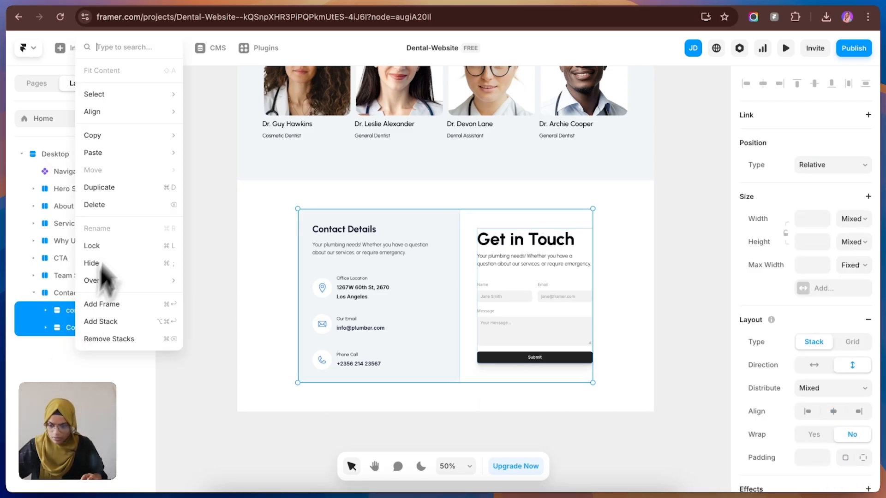
{"action": "left_click", "coordinate": [108, 321]}
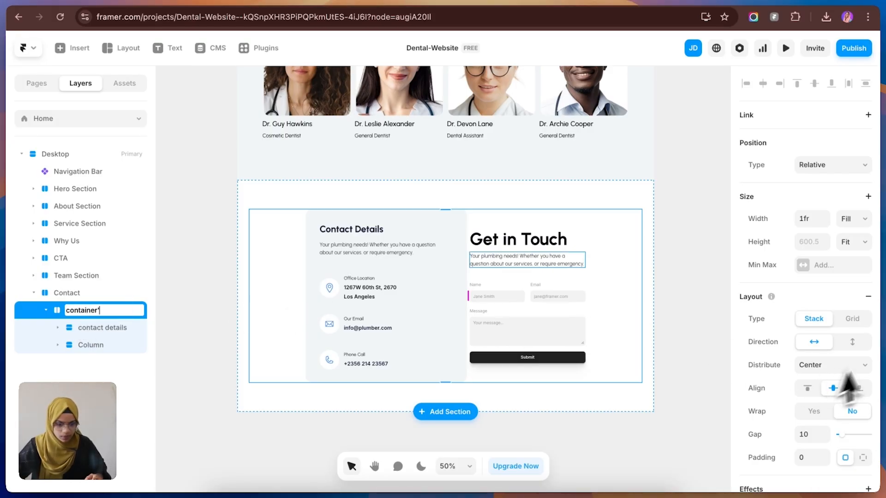
{"action": "left_click", "coordinate": [827, 273]}
{"action": "left_click", "coordinate": [823, 285]}
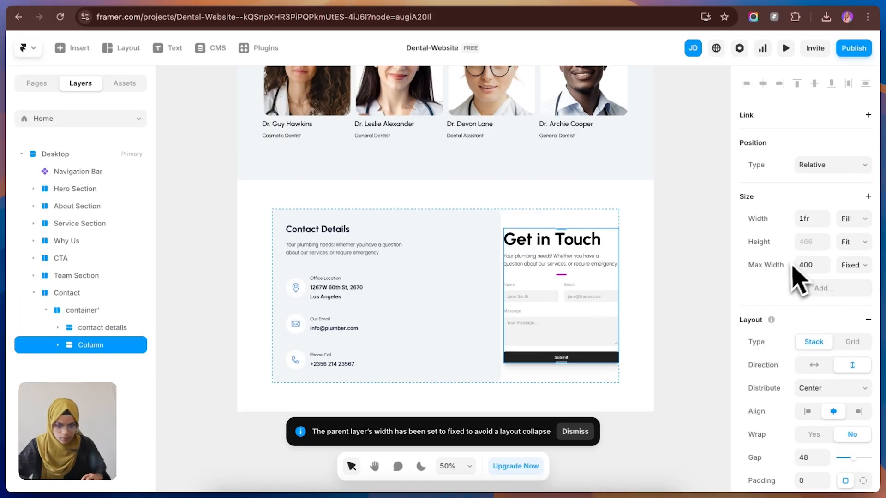
{"action": "left_click", "coordinate": [786, 276]}
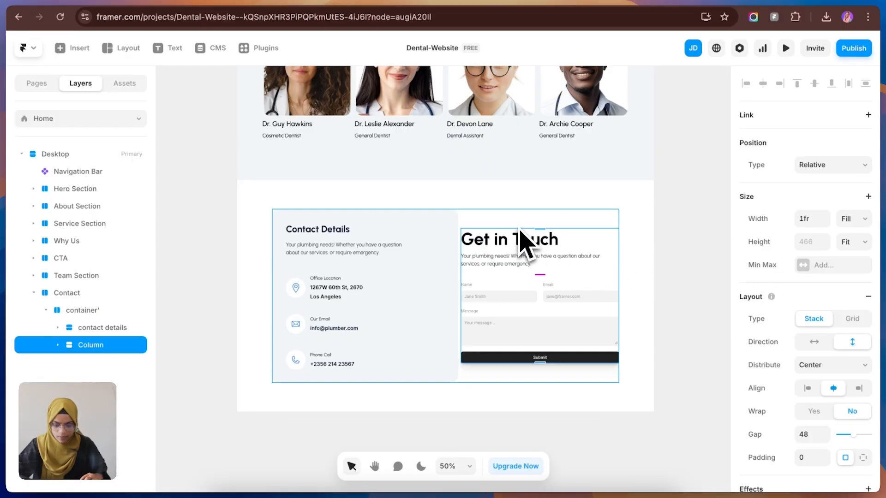
{"action": "key", "text": "super+z"}
{"action": "key", "text": "super+z"}
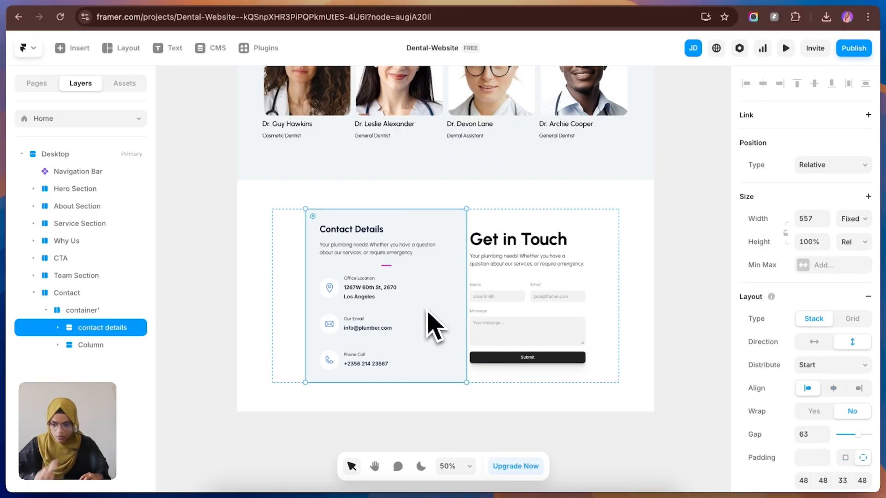
Step: Set the contact details card's width sizing to Fill and remove the max width from the form Column
{"action": "left_click", "coordinate": [851, 218]}
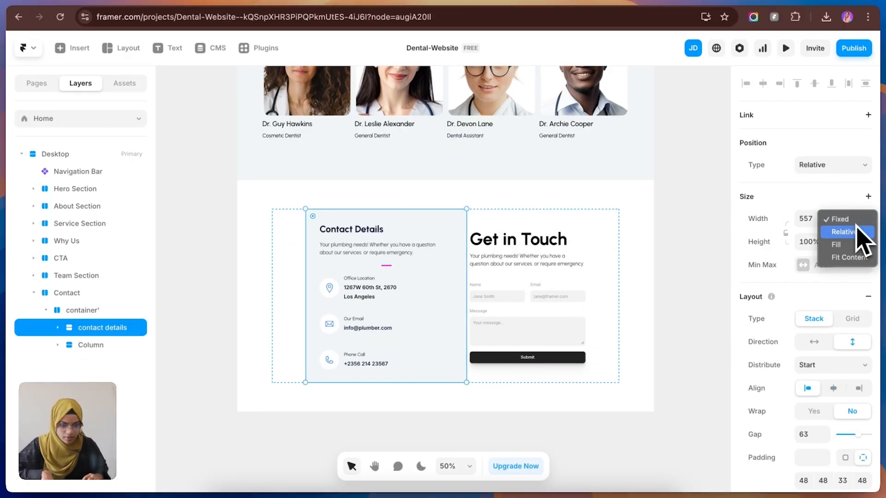
{"action": "left_click", "coordinate": [842, 244]}
{"action": "left_click", "coordinate": [97, 345]}
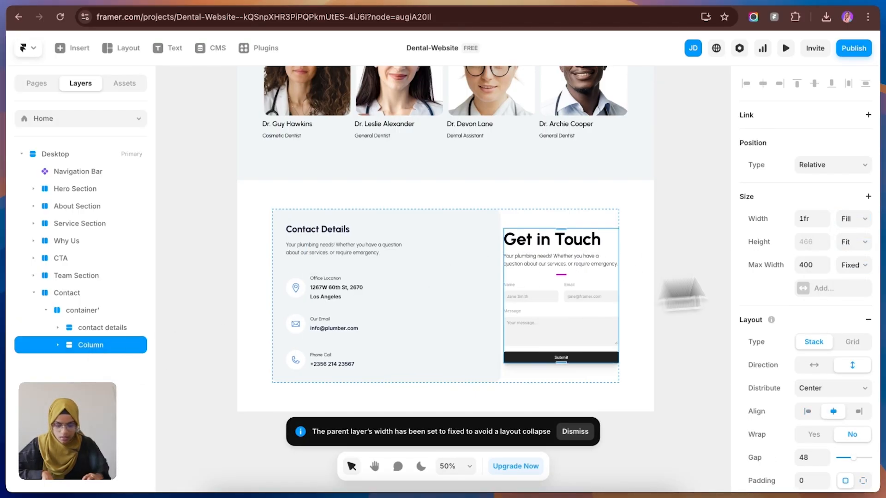
{"action": "left_click", "coordinate": [760, 276]}
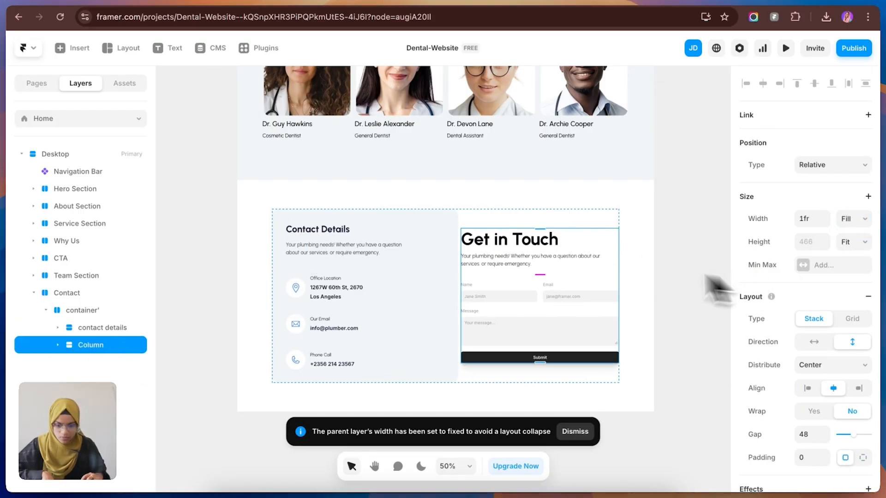
Step: Set the gap of the container' stack to 50
{"action": "left_click", "coordinate": [522, 219]}
{"action": "left_click", "coordinate": [811, 390]}
{"action": "type", "text": "50"}
{"action": "key", "text": "Return"}
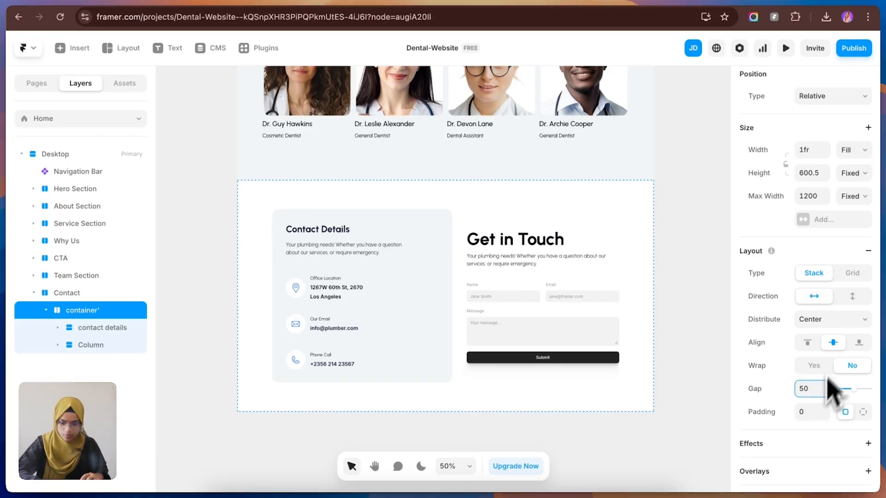
{"action": "left_click", "coordinate": [674, 277]}
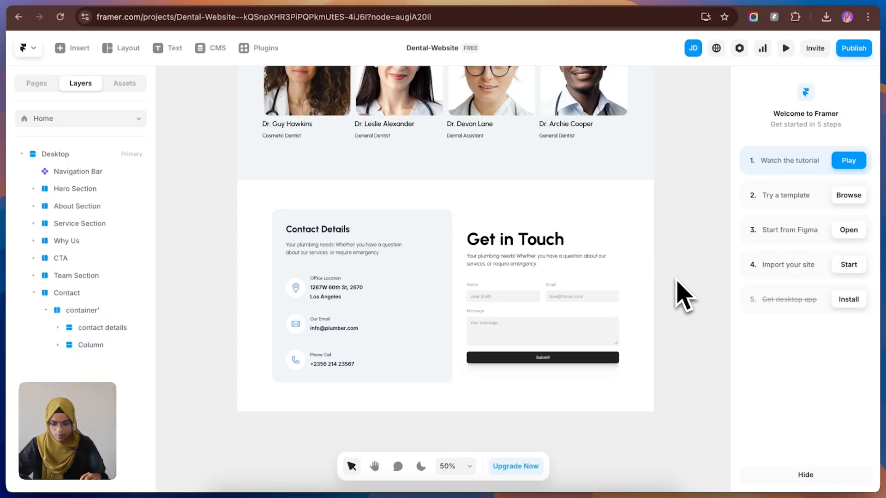
Step: Check the contact details card in the Figma design, and set the card in Framer to a Fixed width of 500
{"action": "left_click", "coordinate": [76, 0]}
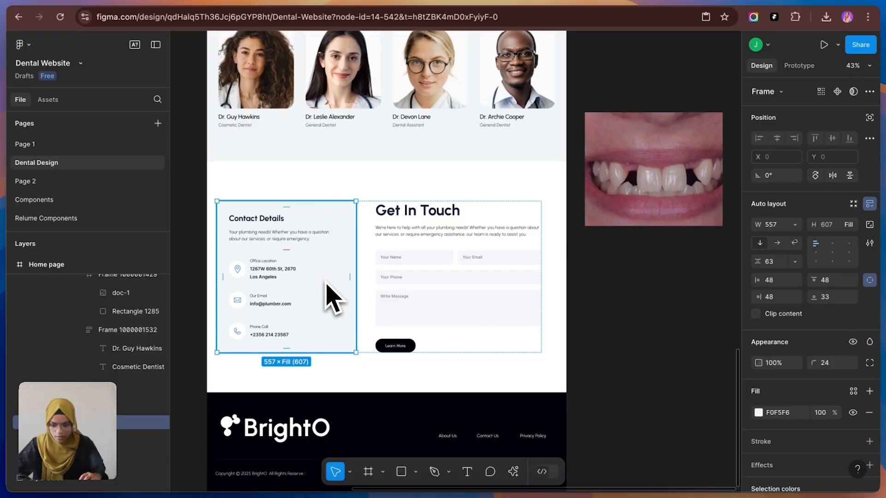
{"action": "left_click", "coordinate": [243, 4]}
{"action": "left_click", "coordinate": [389, 293]}
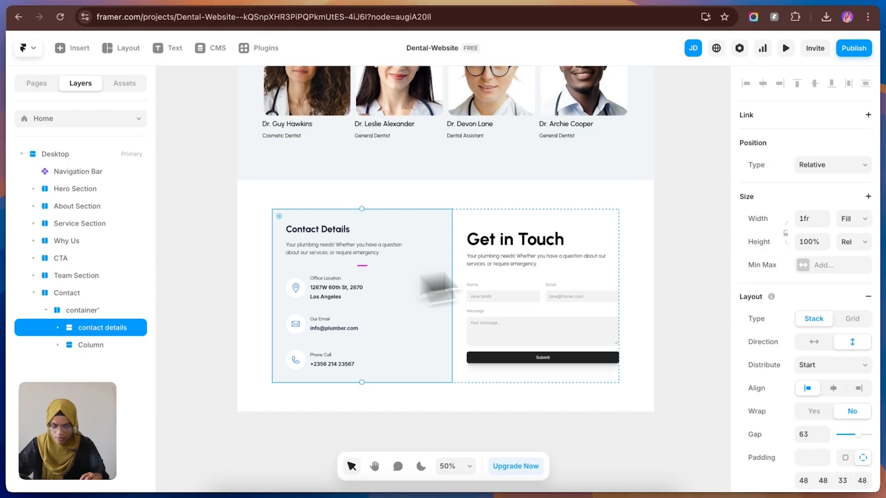
{"action": "left_click", "coordinate": [854, 219]}
{"action": "left_click", "coordinate": [847, 199]}
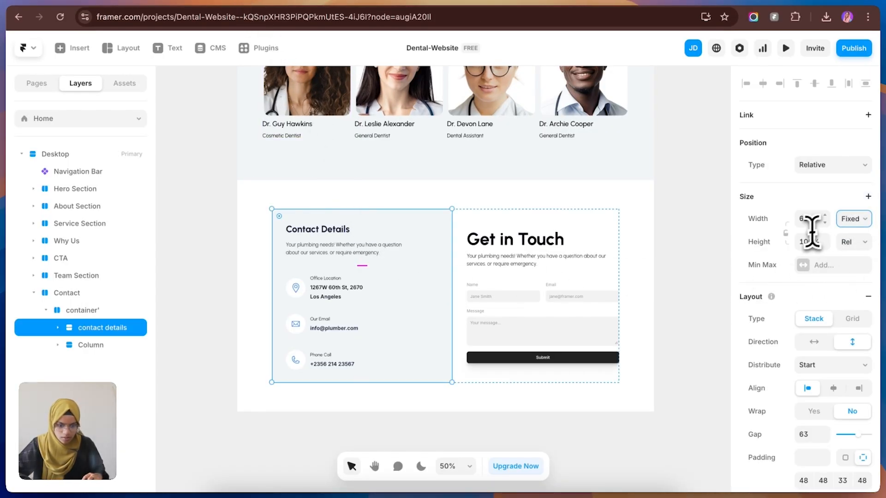
{"action": "key", "text": "Return"}
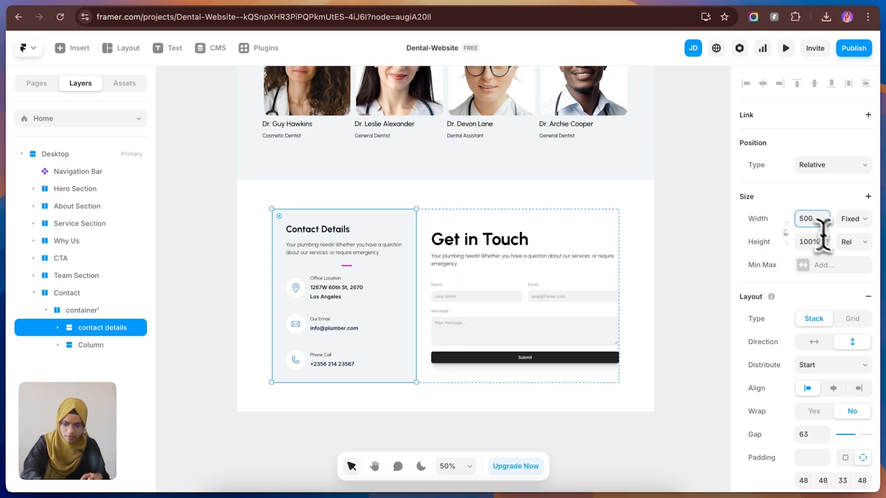
Step: Recheck the card's width in the Figma design and set the Framer contact details card's width to 550
{"action": "left_click", "coordinate": [184, 5]}
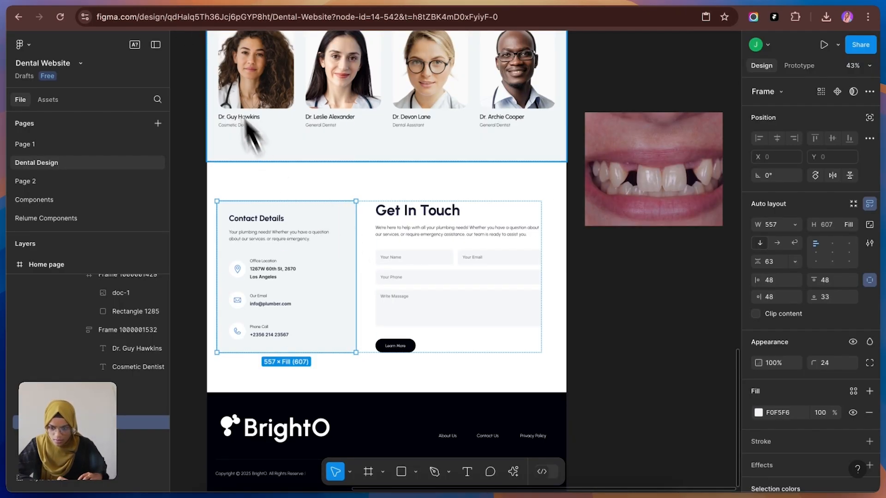
{"action": "left_click", "coordinate": [264, 5]}
{"action": "type", "text": "55"}
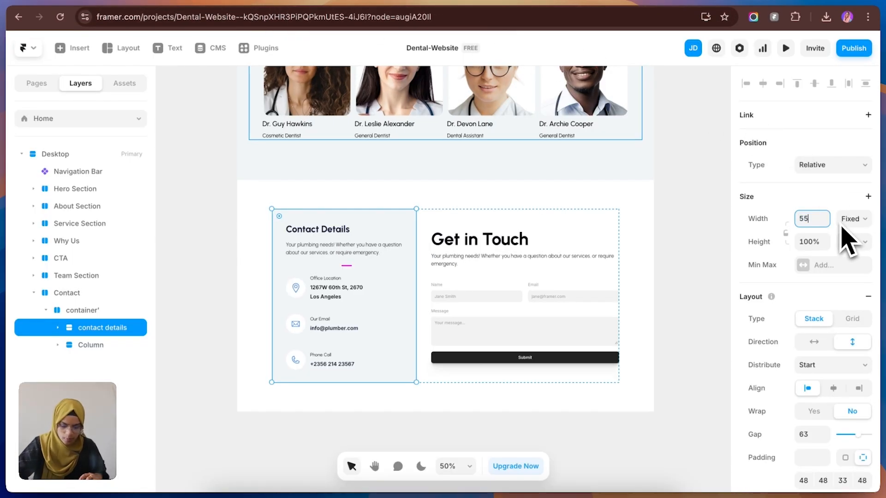
{"action": "type", "text": "0"}
{"action": "key", "text": "Return"}
{"action": "left_click", "coordinate": [690, 303]}
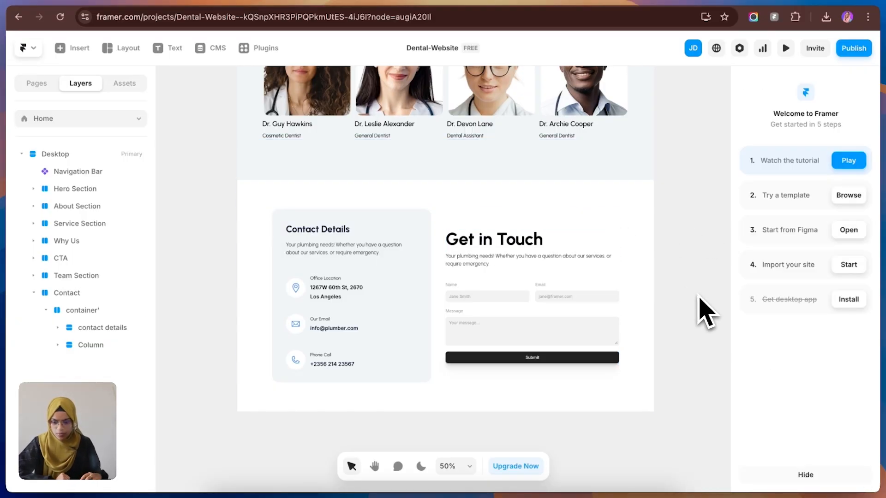
Step: Switch between Figma and Framer to compare the Get in Touch form and examine the footer in the design
{"action": "left_click", "coordinate": [129, 4]}
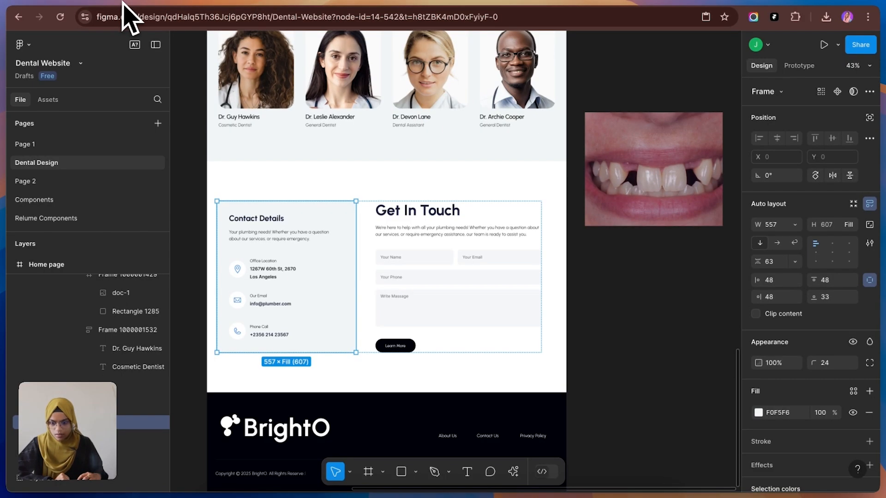
{"action": "left_click", "coordinate": [248, 3]}
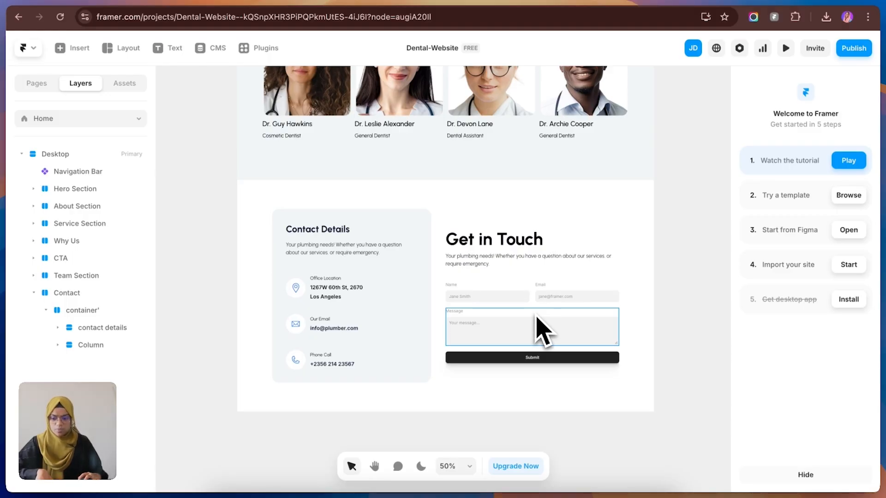
{"action": "left_click", "coordinate": [153, 2]}
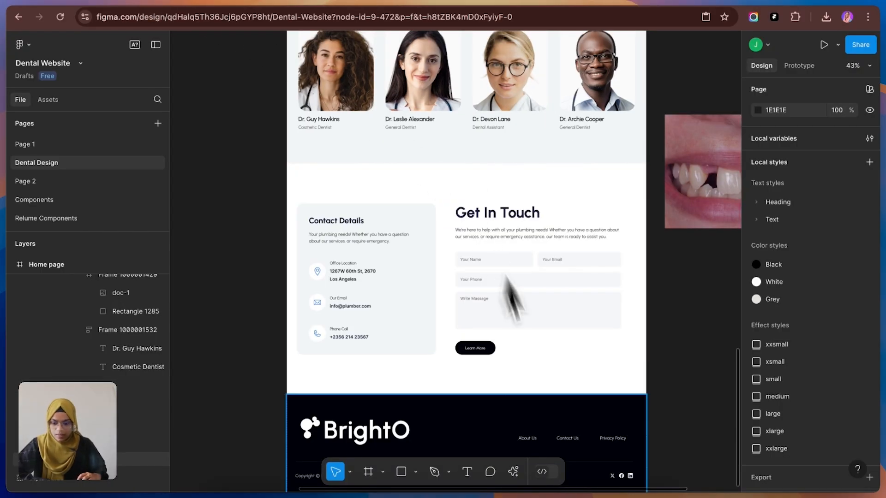
{"action": "scroll", "coordinate": [512, 323], "scroll_direction": "down", "scroll_amount": 5}
{"action": "scroll", "coordinate": [535, 450], "scroll_direction": "up", "scroll_amount": 2}
{"action": "left_click", "coordinate": [238, 6]}
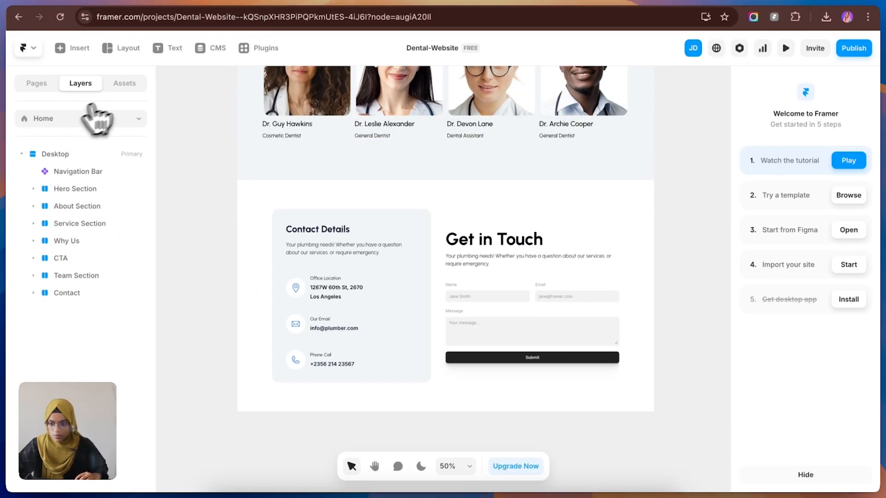
Step: Insert the Footer component from the project assets and place it inside the Desktop frame below the Contact section
{"action": "left_click", "coordinate": [125, 85]}
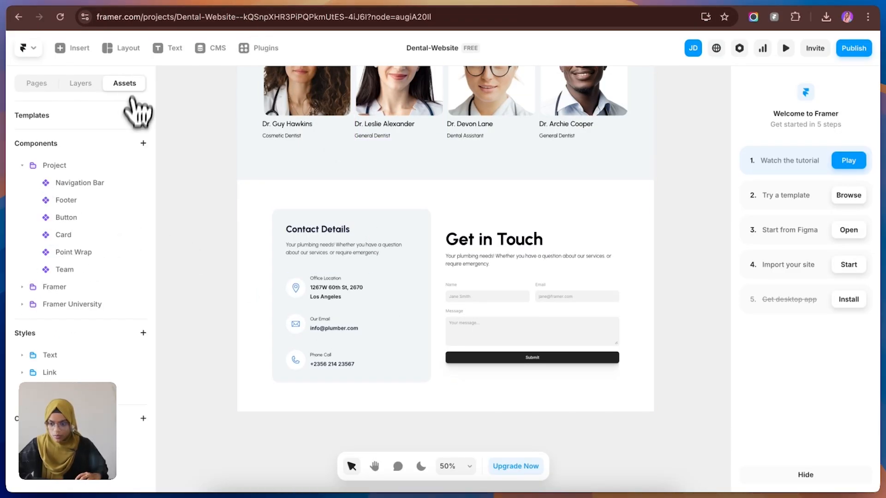
{"action": "left_click", "coordinate": [135, 200]}
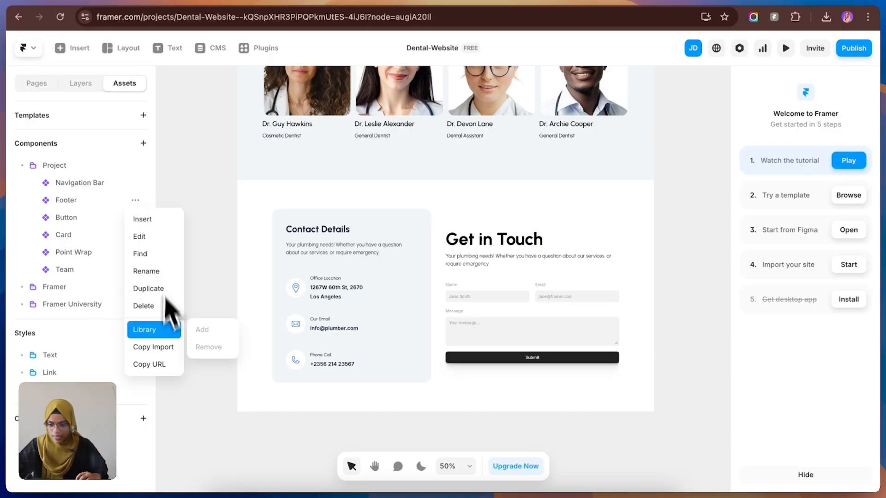
{"action": "left_click", "coordinate": [144, 219]}
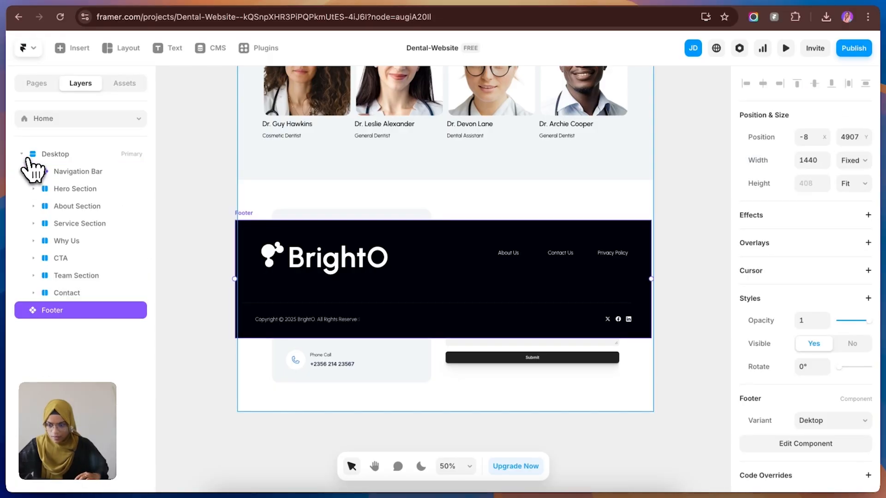
{"action": "left_click_drag", "start_coordinate": [95, 301], "coordinate": [76, 295]}
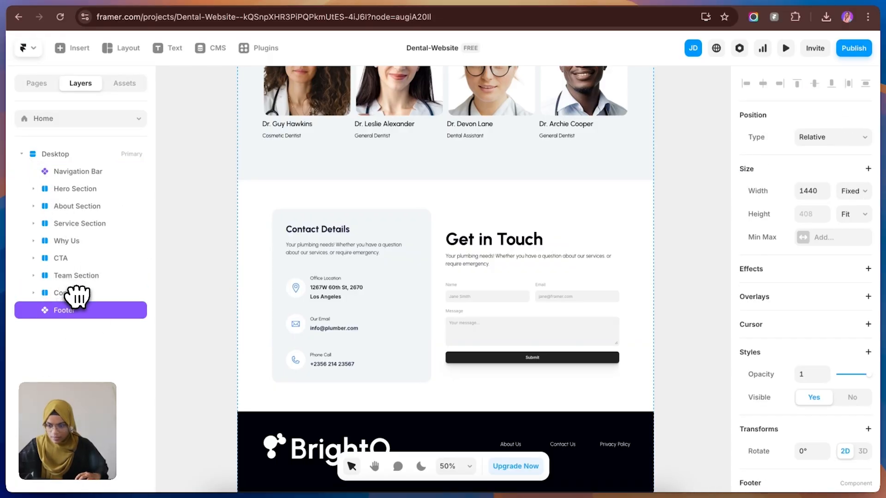
{"action": "left_click", "coordinate": [715, 375]}
Step: Preview the Desktop page and examine it from the hero to the Real Results banner, testing the before/after image slider
{"action": "scroll", "coordinate": [570, 362], "scroll_direction": "down", "scroll_amount": 1}
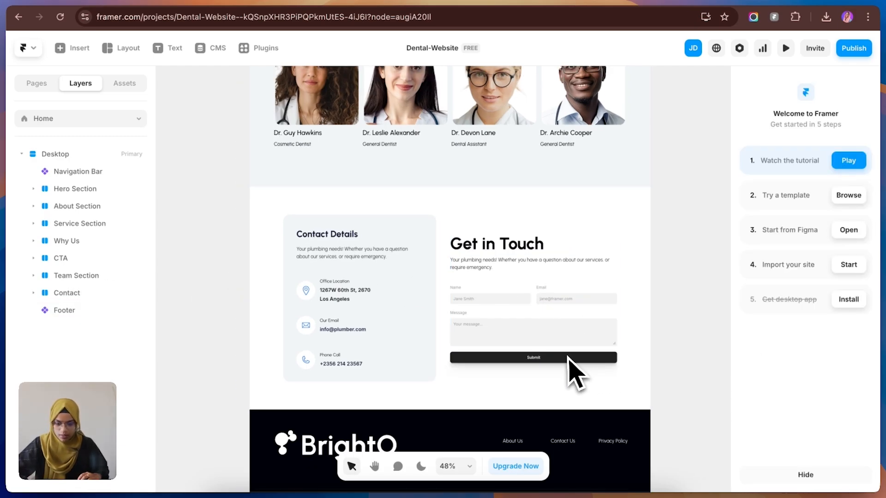
{"action": "scroll", "coordinate": [574, 374], "scroll_direction": "down", "scroll_amount": 5}
{"action": "scroll", "coordinate": [566, 363], "scroll_direction": "down", "scroll_amount": 3}
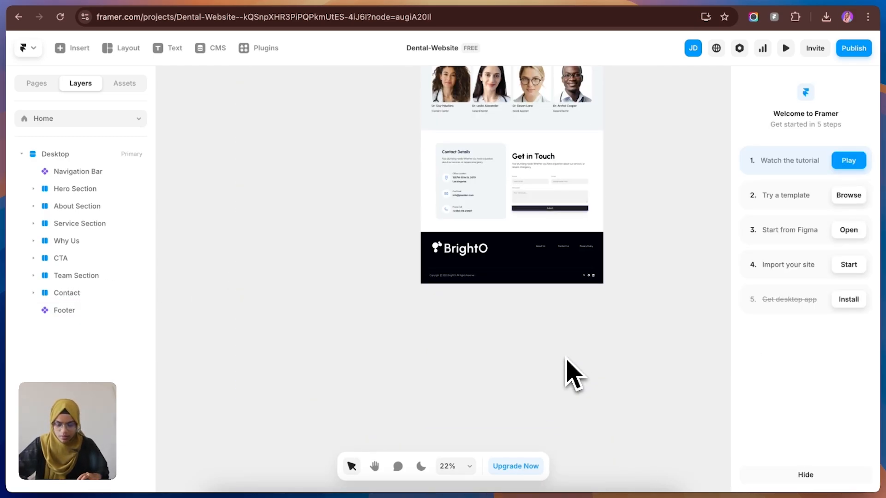
{"action": "scroll", "coordinate": [567, 363], "scroll_direction": "up", "scroll_amount": 6}
{"action": "scroll", "coordinate": [572, 367], "scroll_direction": "up", "scroll_amount": 10}
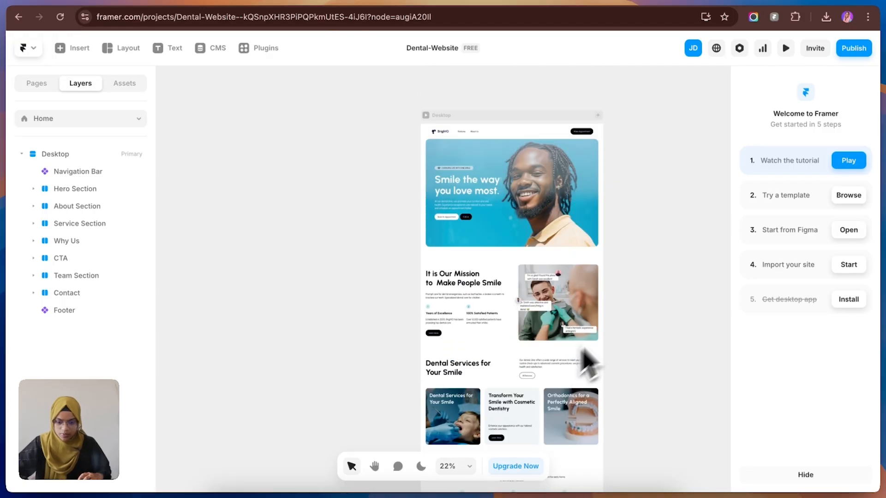
{"action": "left_click", "coordinate": [786, 49]}
{"action": "scroll", "coordinate": [569, 296], "scroll_direction": "down", "scroll_amount": 3}
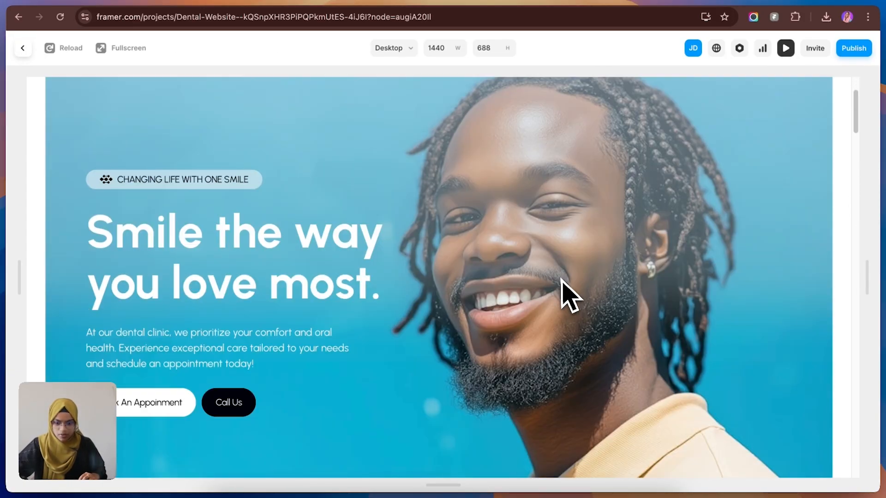
{"action": "scroll", "coordinate": [568, 296], "scroll_direction": "down", "scroll_amount": 10}
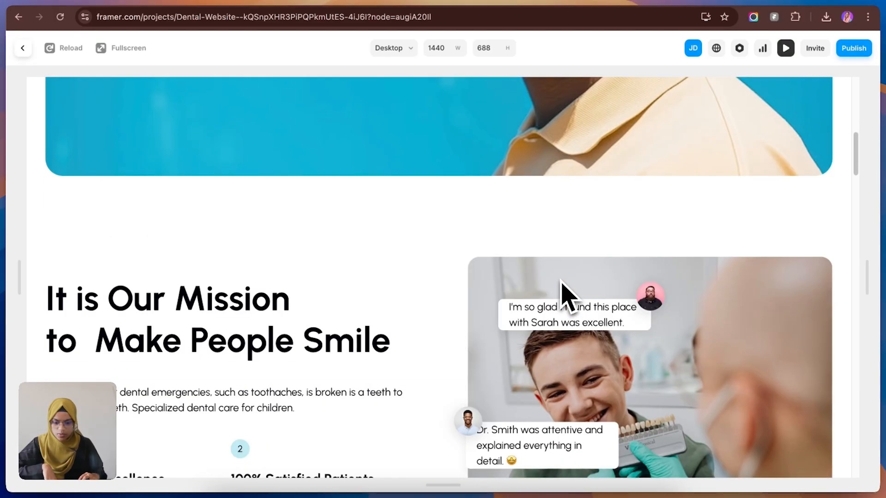
{"action": "scroll", "coordinate": [569, 296], "scroll_direction": "down", "scroll_amount": 15}
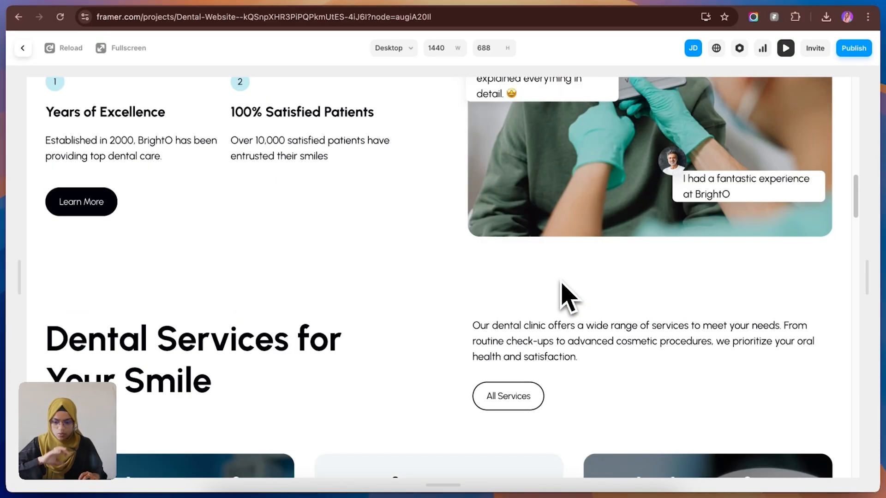
{"action": "scroll", "coordinate": [568, 295], "scroll_direction": "down", "scroll_amount": 9}
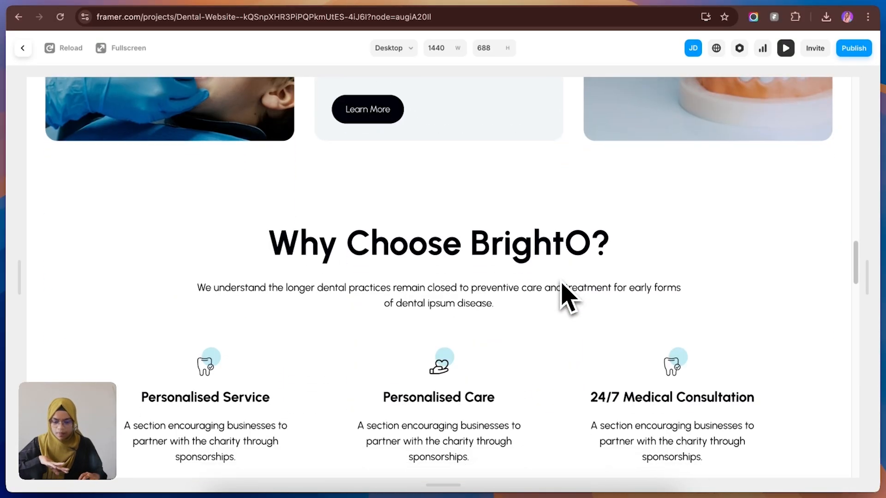
{"action": "scroll", "coordinate": [568, 295], "scroll_direction": "down", "scroll_amount": 6}
{"action": "mouse_move", "coordinate": [637, 326]}
{"action": "left_mouse_down"}
{"action": "mouse_move", "coordinate": [565, 327]}
{"action": "mouse_move", "coordinate": [640, 328]}
{"action": "left_mouse_up"}
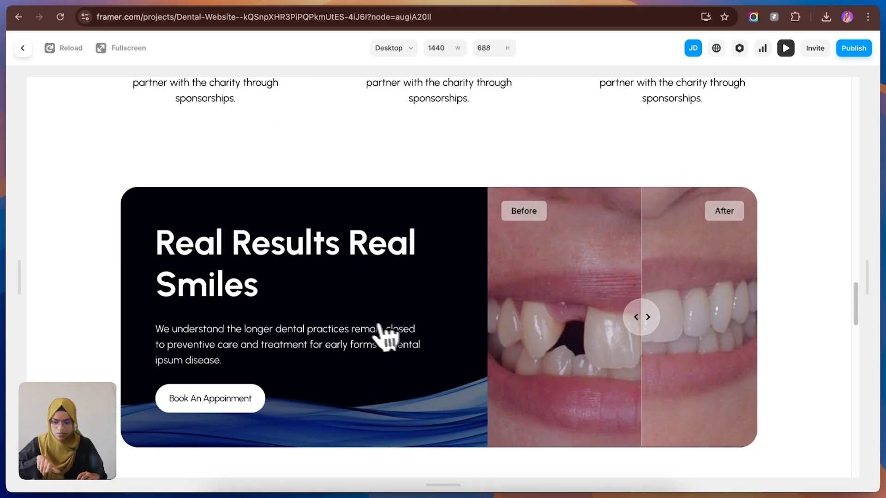
Step: Examine the team, contact and footer sections in the preview, and return to the editing canvas
{"action": "scroll", "coordinate": [371, 333], "scroll_direction": "down", "scroll_amount": 9}
{"action": "scroll", "coordinate": [371, 333], "scroll_direction": "down", "scroll_amount": 12}
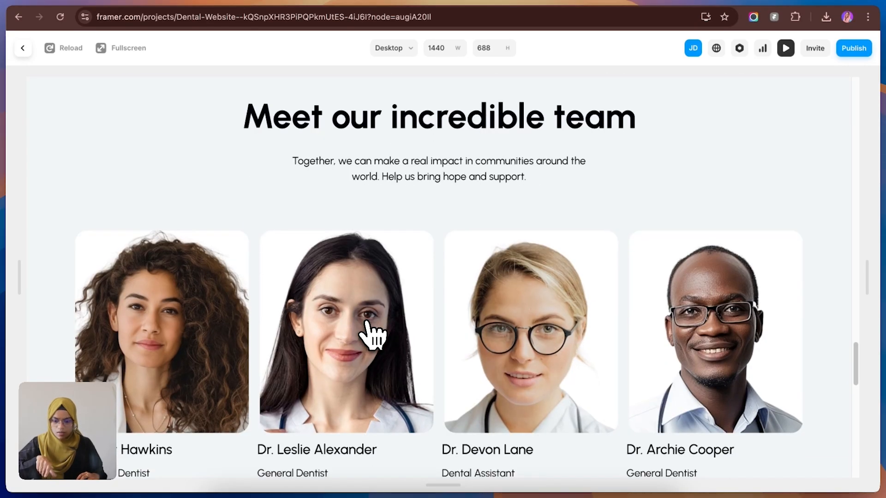
{"action": "scroll", "coordinate": [371, 333], "scroll_direction": "down", "scroll_amount": 6}
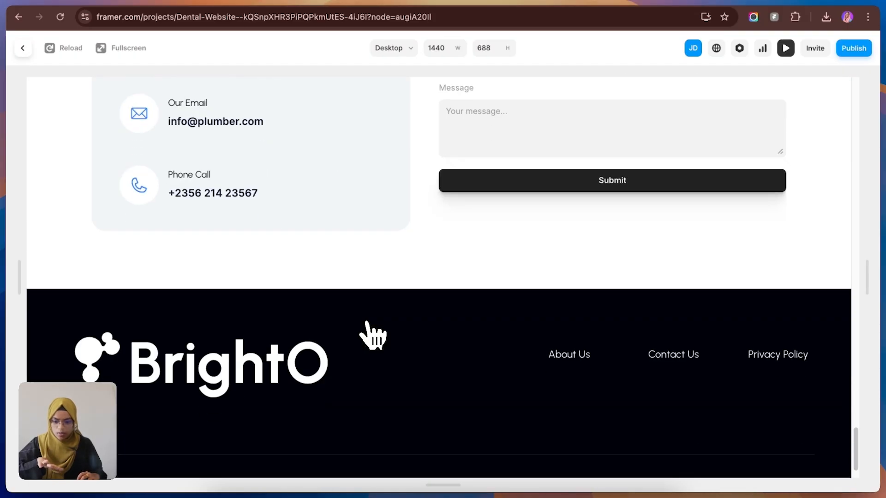
{"action": "scroll", "coordinate": [546, 360], "scroll_direction": "up", "scroll_amount": 20}
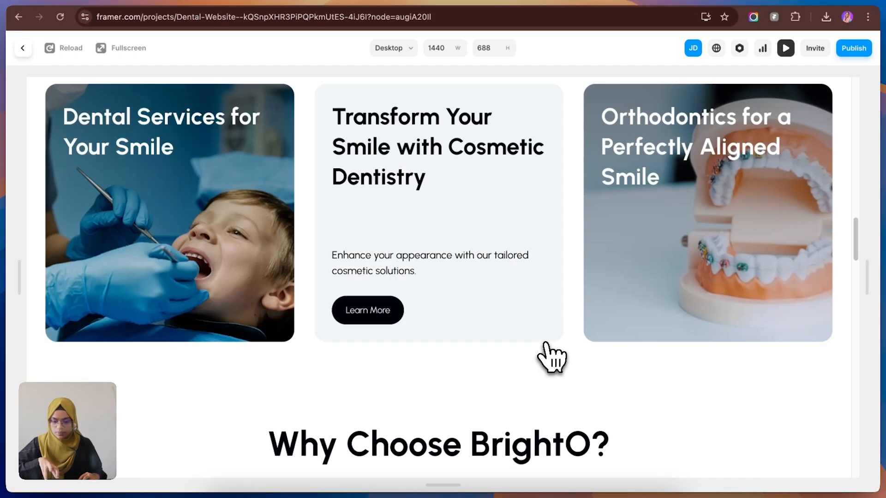
{"action": "left_click", "coordinate": [23, 48]}
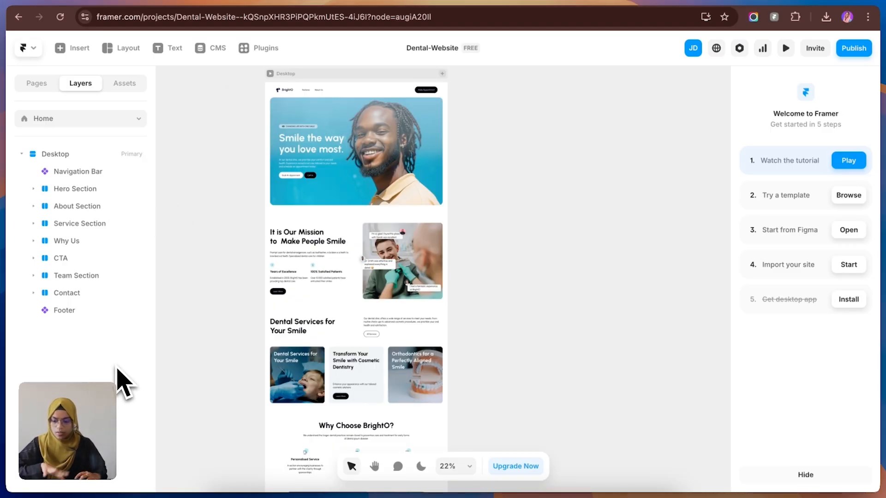
Step: Add the 810-wide Tablet breakpoint to the page and set its Navigation Bar width to Fill
{"action": "left_click", "coordinate": [442, 74]}
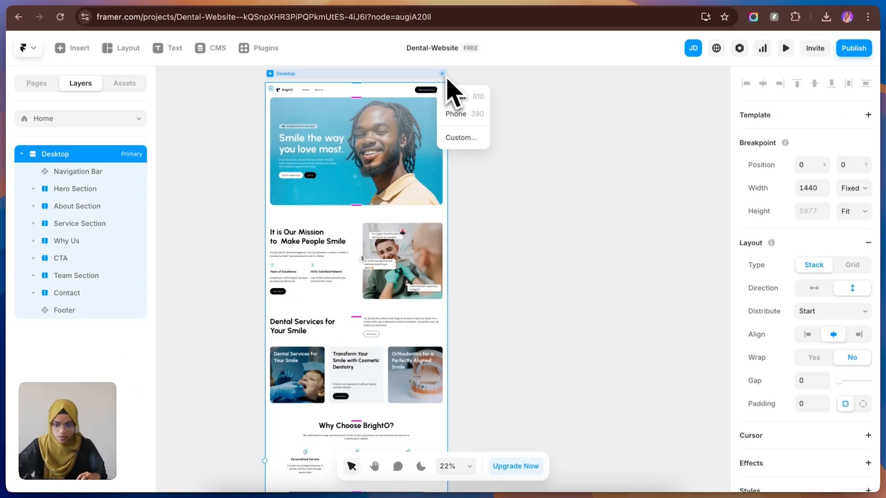
{"action": "left_click", "coordinate": [461, 98]}
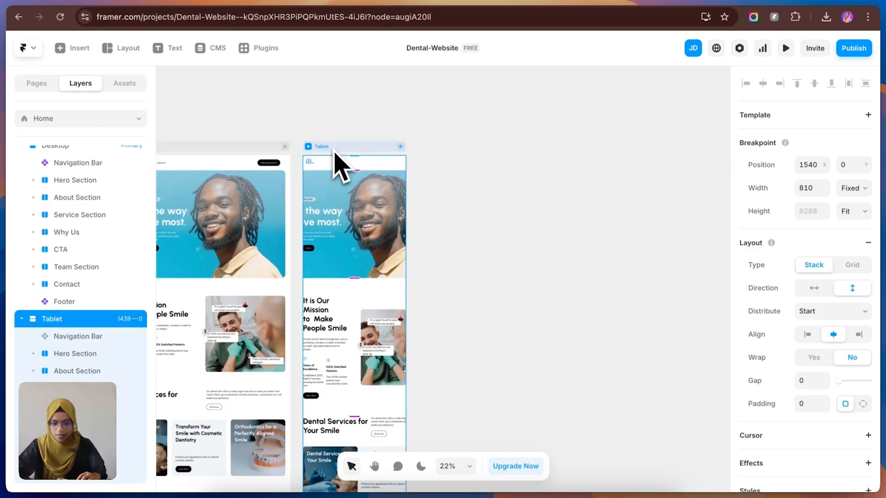
{"action": "left_click", "coordinate": [97, 340]}
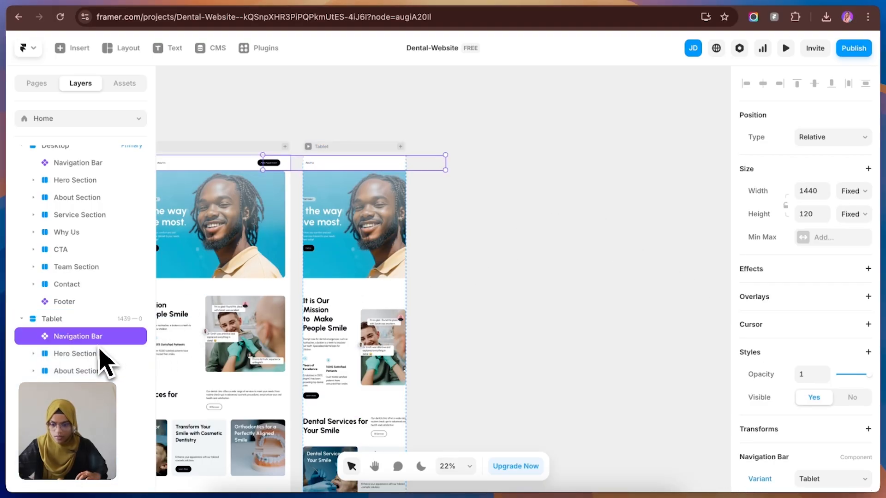
{"action": "left_click", "coordinate": [846, 191]}
{"action": "left_click", "coordinate": [853, 217]}
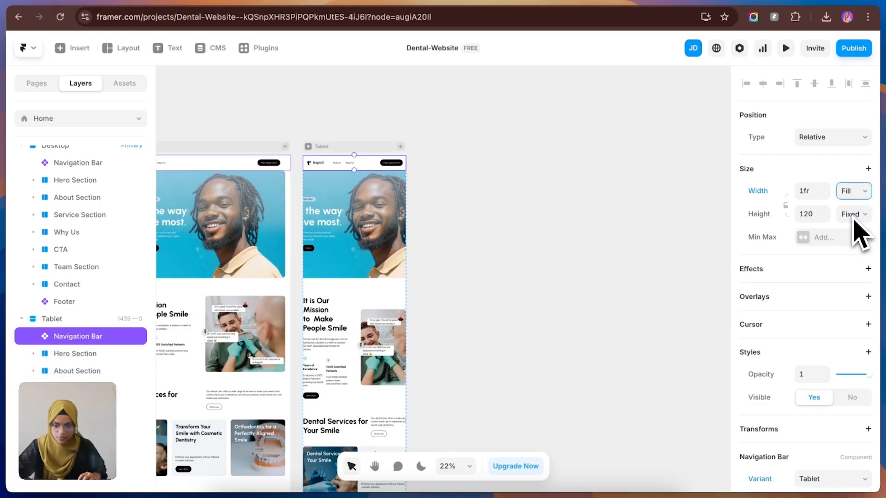
Step: Set the Tablet Hero Section's width to Fill and shorten the section by raising its lower edge
{"action": "left_click", "coordinate": [412, 275]}
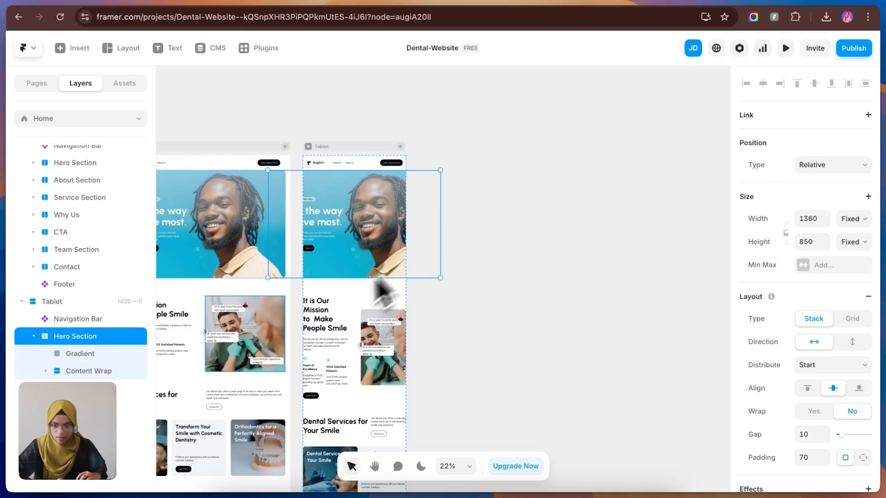
{"action": "left_click", "coordinate": [854, 220]}
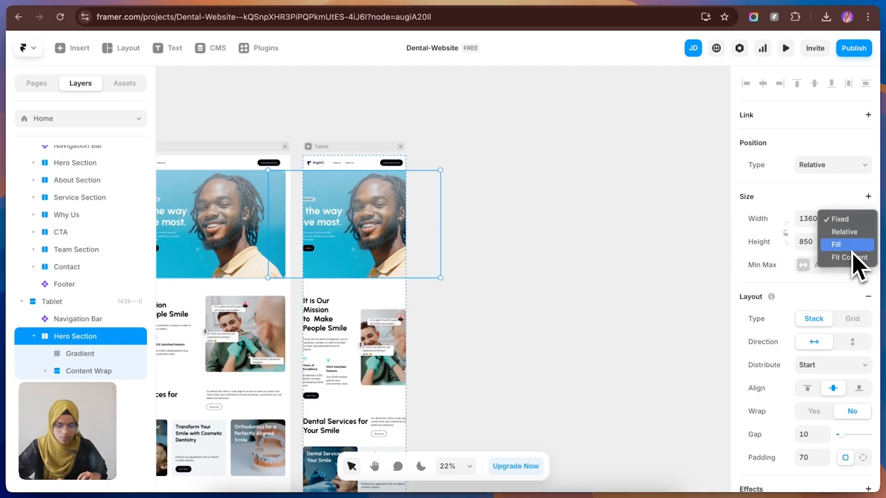
{"action": "left_click", "coordinate": [853, 249]}
{"action": "left_click_drag", "start_coordinate": [365, 280], "coordinate": [361, 245]}
Step: Set the right and left padding of the Tablet About Section to 30
{"action": "left_click", "coordinate": [360, 314]}
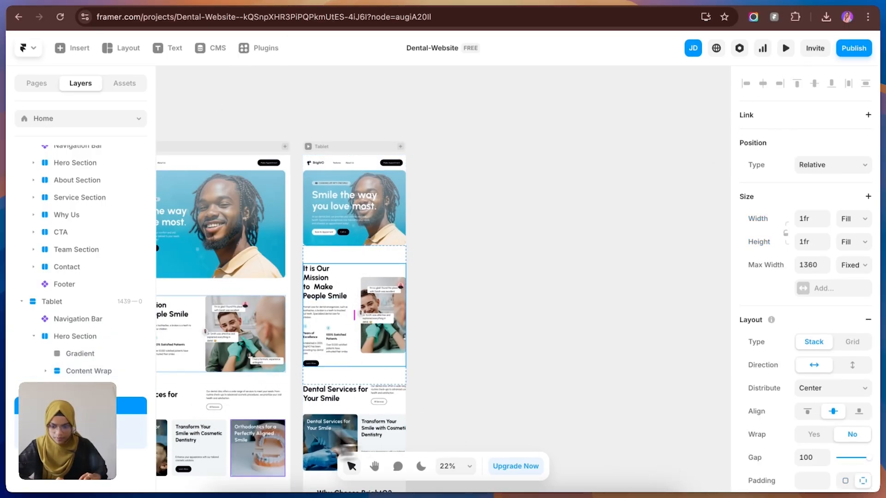
{"action": "left_click", "coordinate": [131, 388]}
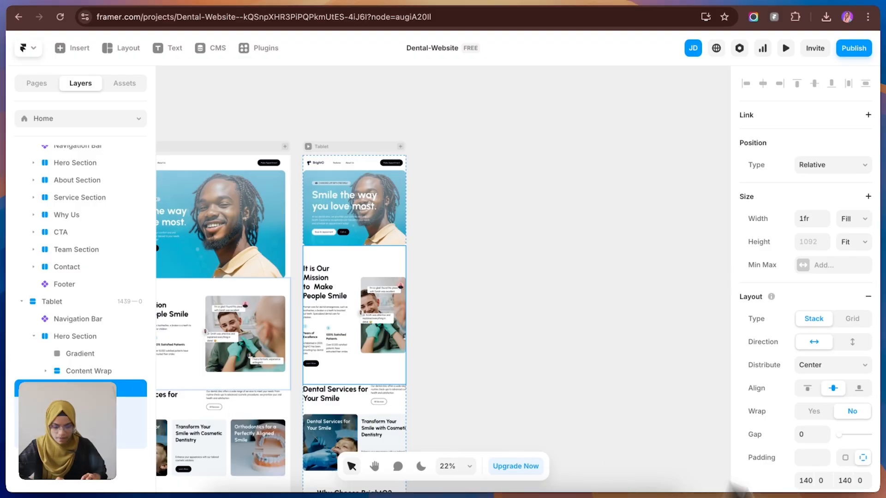
{"action": "scroll", "coordinate": [830, 431], "scroll_direction": "down", "scroll_amount": 3}
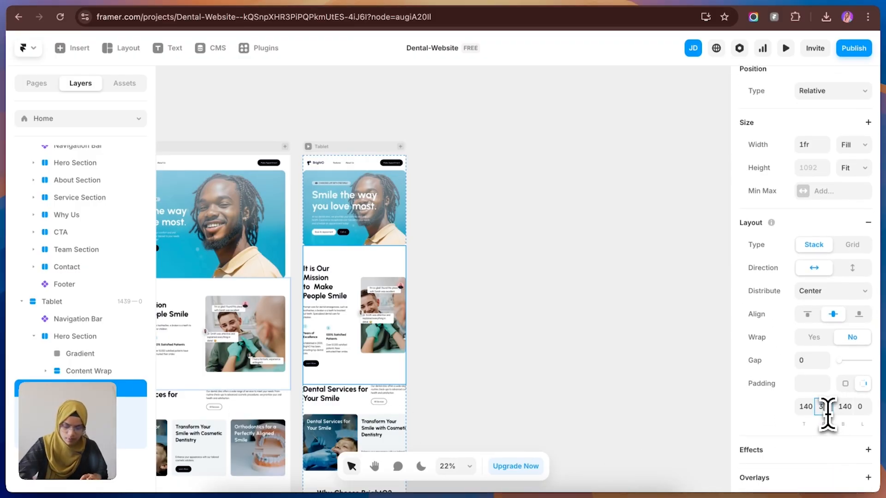
{"action": "left_click", "coordinate": [861, 408]}
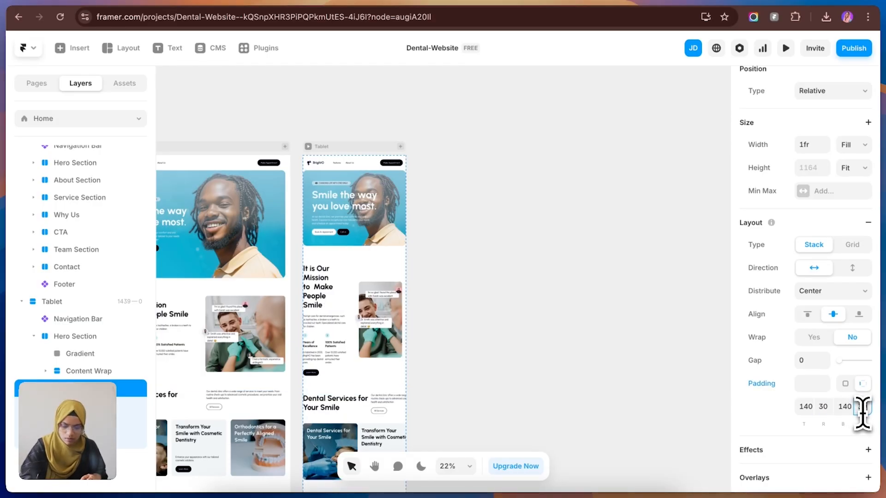
{"action": "left_click", "coordinate": [299, 377]}
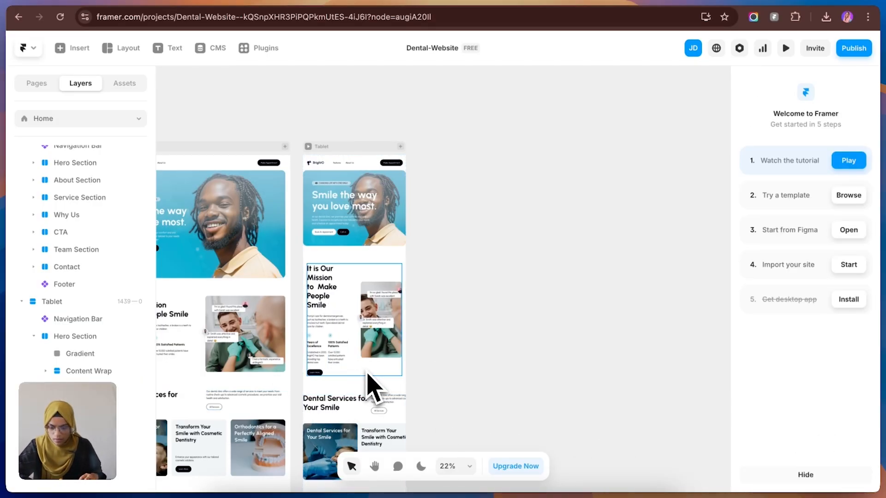
Step: Change the stack direction of the Tablet About Section's container to vertical
{"action": "left_click", "coordinate": [367, 374]}
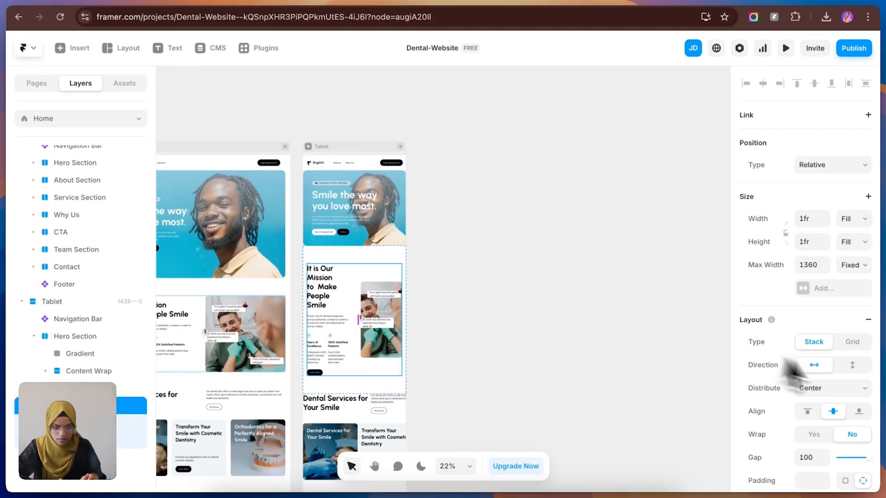
{"action": "left_click", "coordinate": [853, 364]}
{"action": "left_click", "coordinate": [451, 382]}
Step: Stack the Dental Services heading and its description vertically in the Tablet Service Section
{"action": "scroll", "coordinate": [361, 412], "scroll_direction": "down", "scroll_amount": 1}
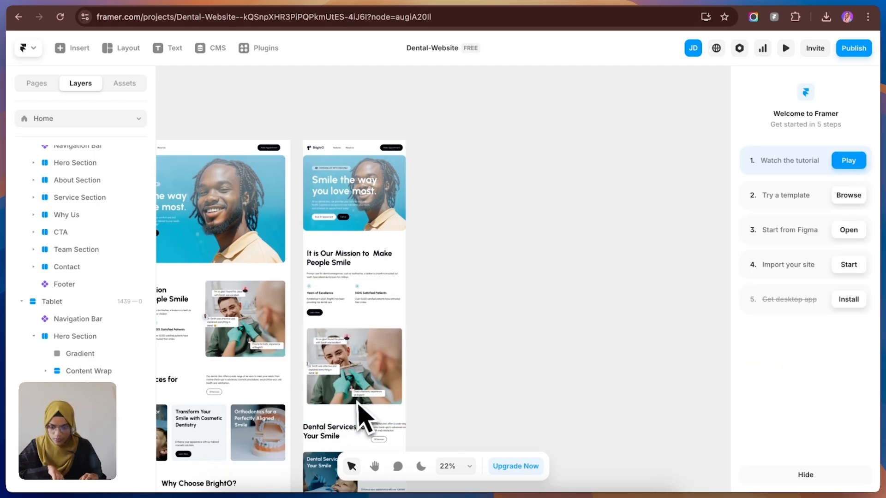
{"action": "scroll", "coordinate": [362, 414], "scroll_direction": "down", "scroll_amount": 3}
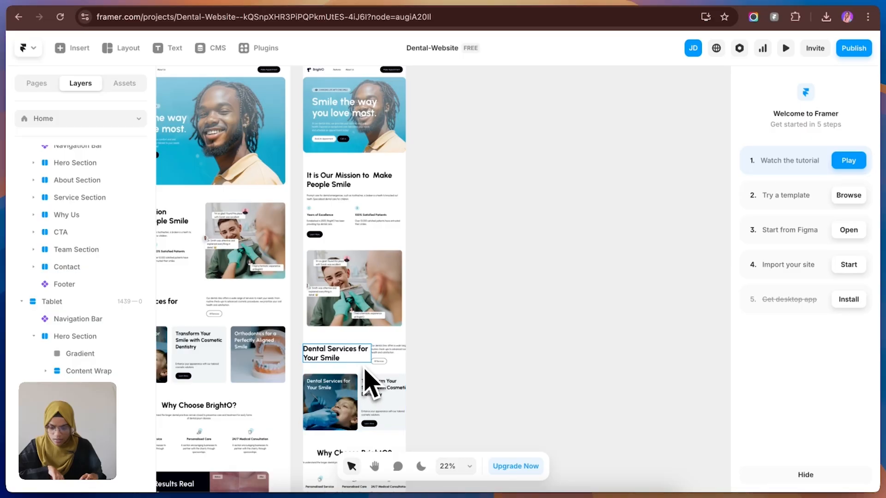
{"action": "left_click", "coordinate": [366, 369]}
{"action": "left_click", "coordinate": [852, 341]}
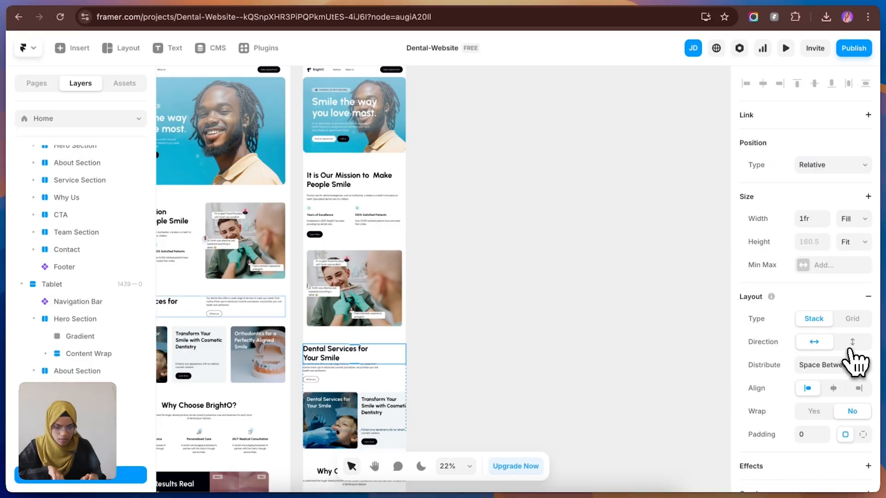
Step: Set the Tablet Service Section's right and left padding to 30
{"action": "left_click", "coordinate": [325, 387]}
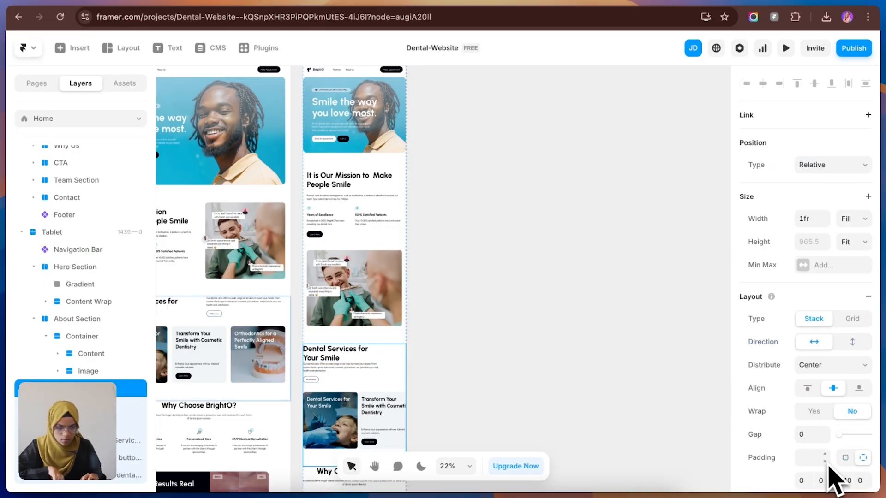
{"action": "scroll", "coordinate": [825, 461], "scroll_direction": "down", "scroll_amount": 1}
{"action": "scroll", "coordinate": [822, 457], "scroll_direction": "down", "scroll_amount": 1}
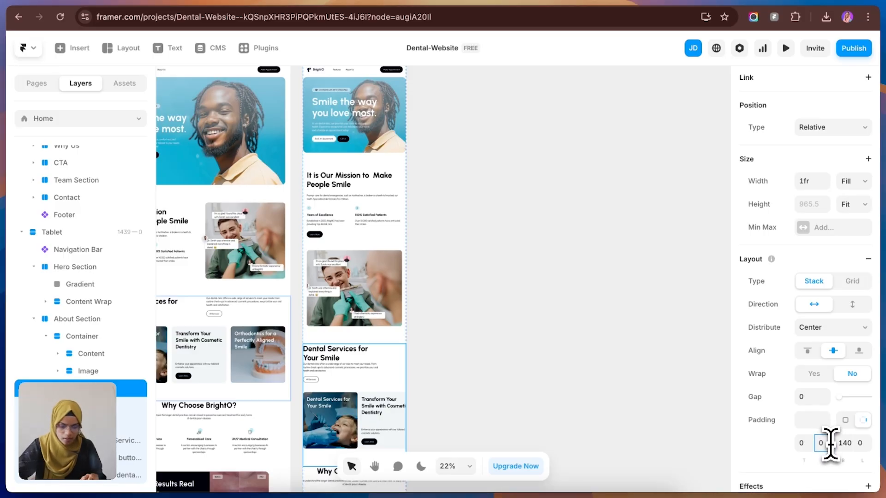
{"action": "left_click", "coordinate": [862, 443]}
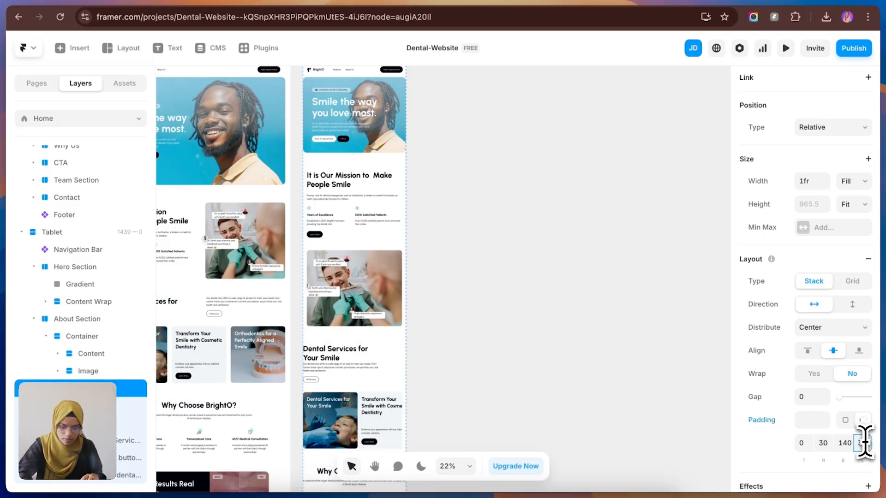
{"action": "type", "text": "30"}
{"action": "key", "text": "Return"}
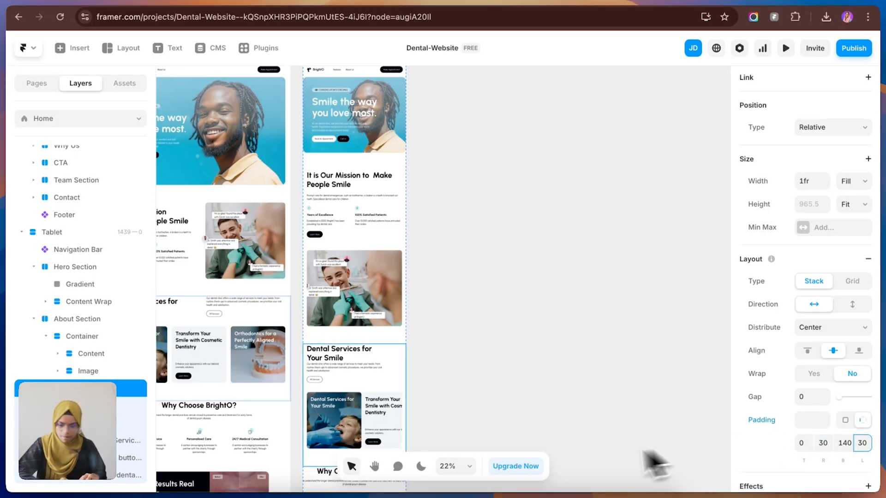
{"action": "left_click", "coordinate": [468, 419]}
Step: Switch the wrapper around the Tablet service cards from a Stack to a Grid layout
{"action": "left_click", "coordinate": [367, 438]}
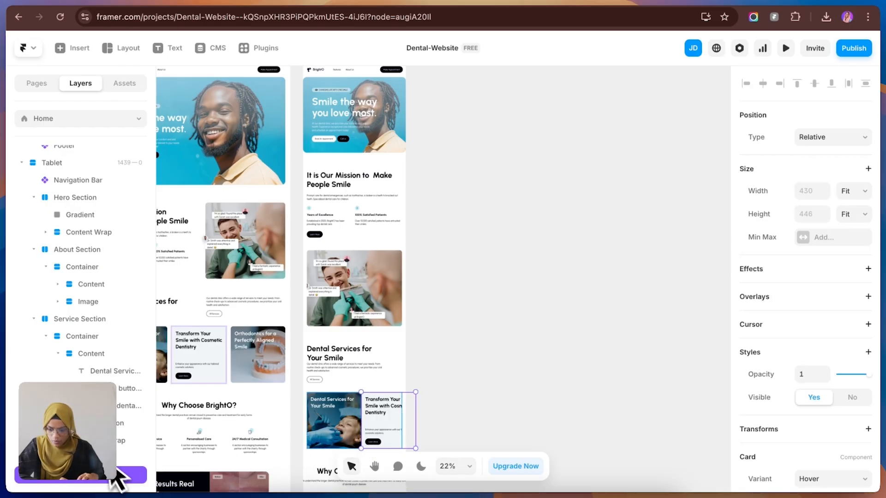
{"action": "left_click", "coordinate": [118, 441]}
{"action": "left_click", "coordinate": [851, 318]}
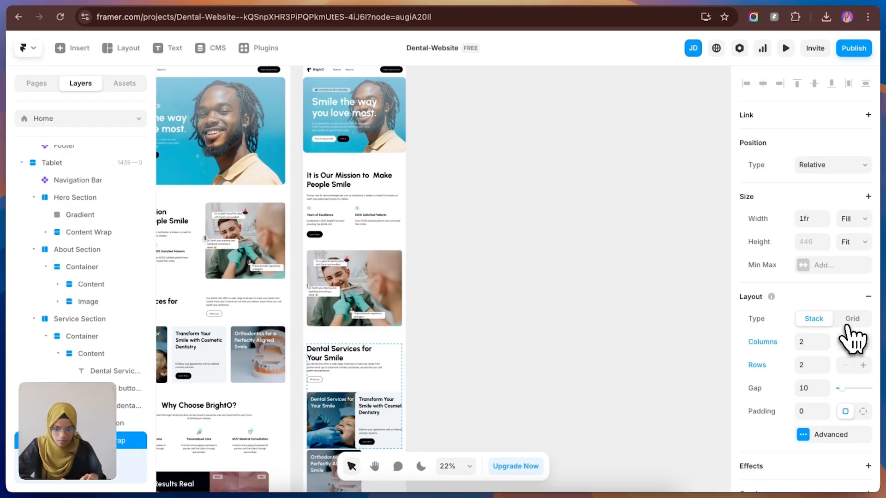
Step: Set the width of all three service cards in the Tablet Service Section to Fill
{"action": "left_click", "coordinate": [846, 236]}
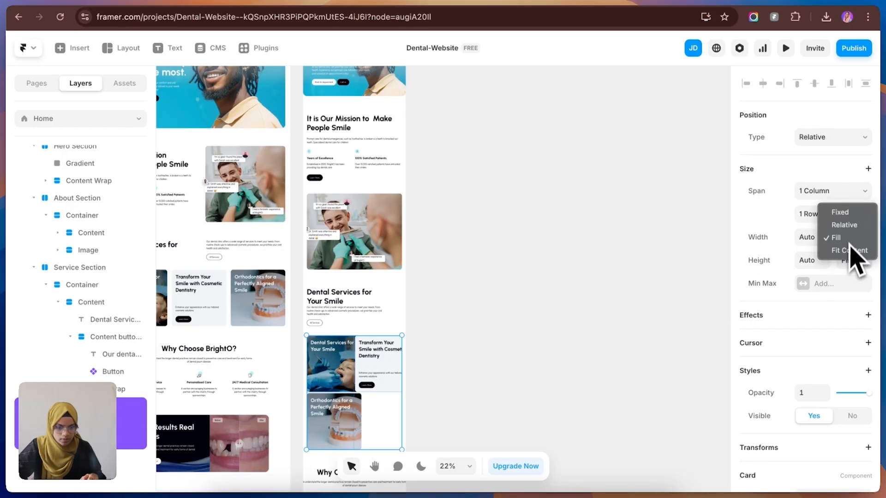
{"action": "left_click", "coordinate": [852, 249]}
{"action": "left_click", "coordinate": [343, 369]}
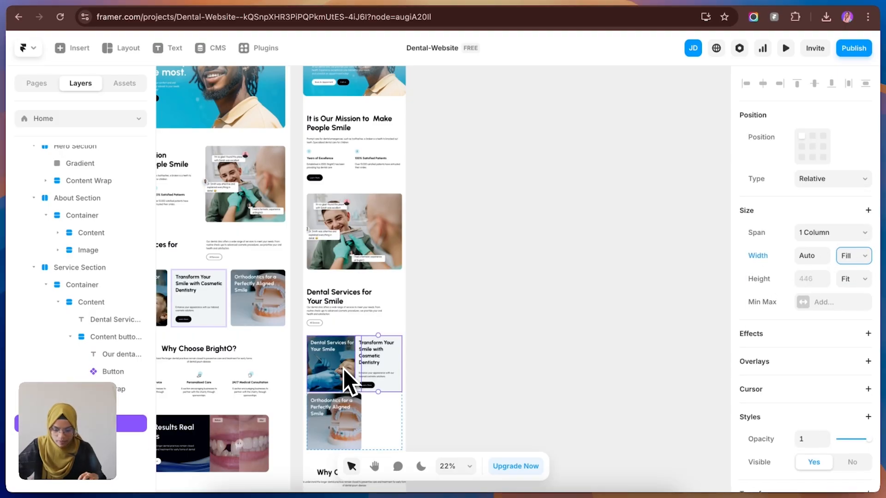
{"action": "left_click", "coordinate": [853, 256]}
{"action": "left_click", "coordinate": [851, 241]}
{"action": "left_click", "coordinate": [335, 429]}
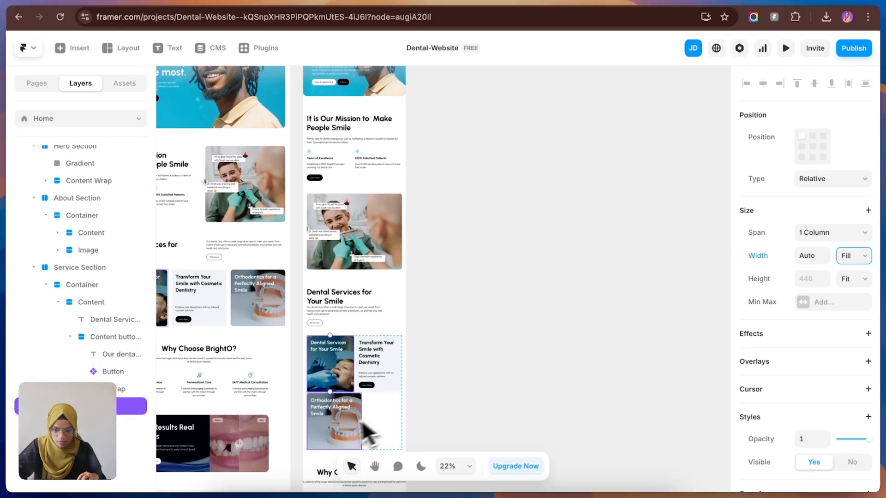
{"action": "left_click", "coordinate": [852, 256]}
{"action": "left_click", "coordinate": [851, 243]}
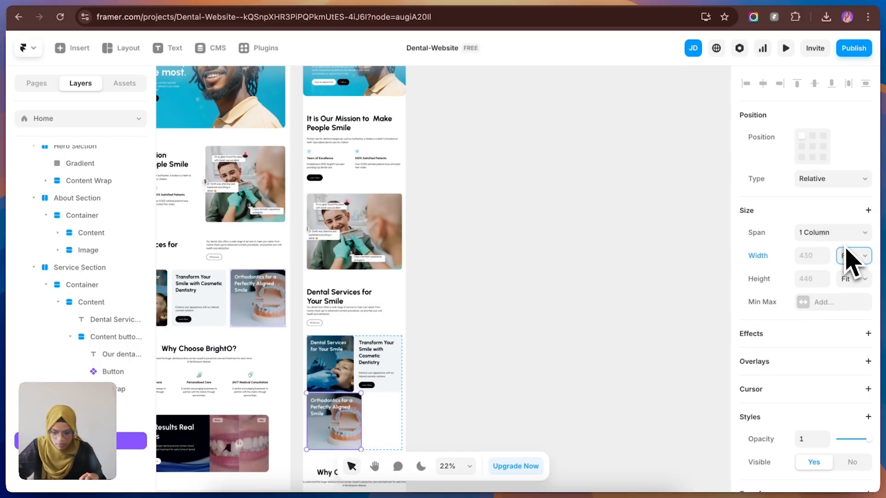
{"action": "left_click", "coordinate": [518, 419]}
Step: Set the gap of the grid around the Tablet service cards to 25
{"action": "left_click", "coordinate": [405, 425]}
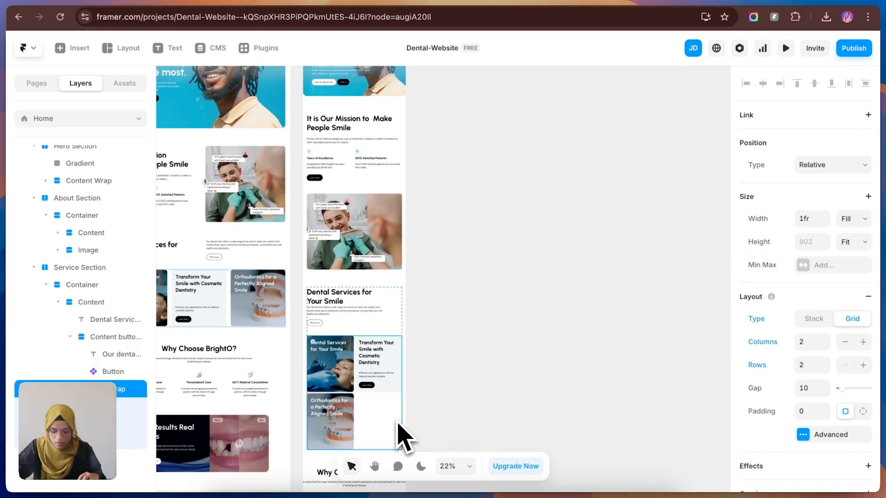
{"action": "left_click_drag", "start_coordinate": [842, 398], "coordinate": [850, 401]}
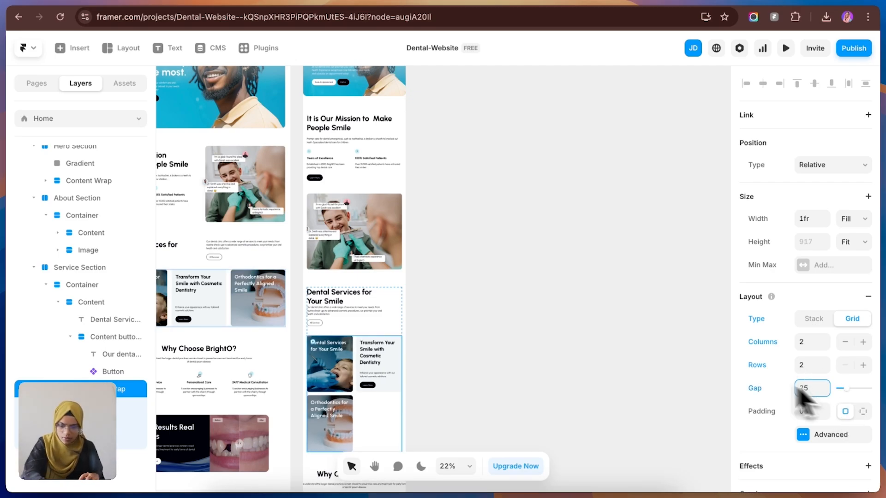
{"action": "left_click", "coordinate": [530, 311]}
Step: Set the right and left padding of the Tablet "Why Choose BrightO?" section to 30
{"action": "scroll", "coordinate": [364, 349], "scroll_direction": "down", "scroll_amount": 5}
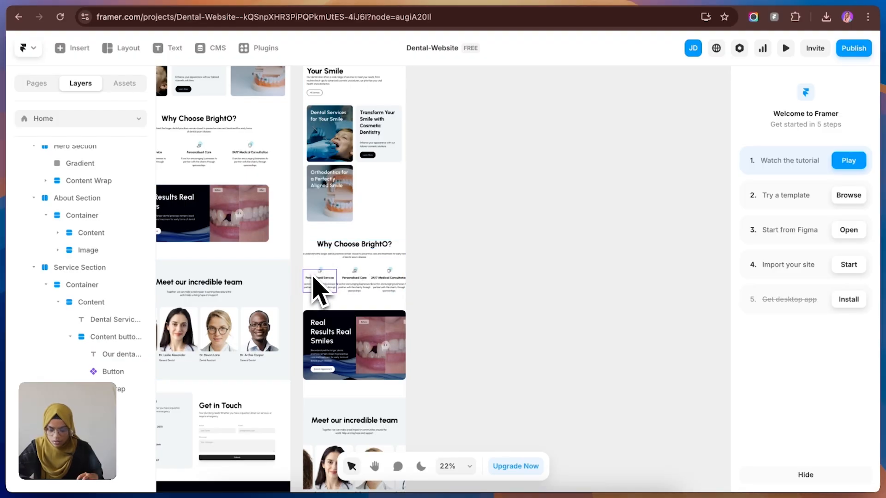
{"action": "left_click", "coordinate": [318, 290]}
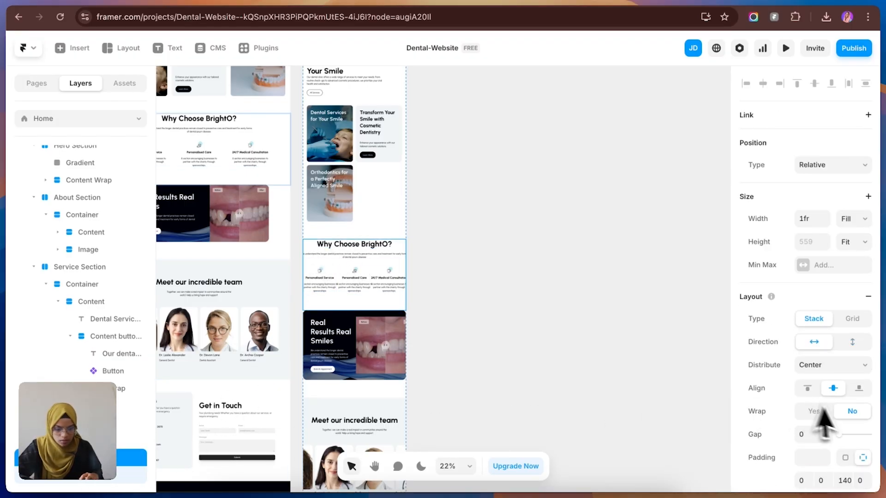
{"action": "scroll", "coordinate": [821, 470], "scroll_direction": "down", "scroll_amount": 3}
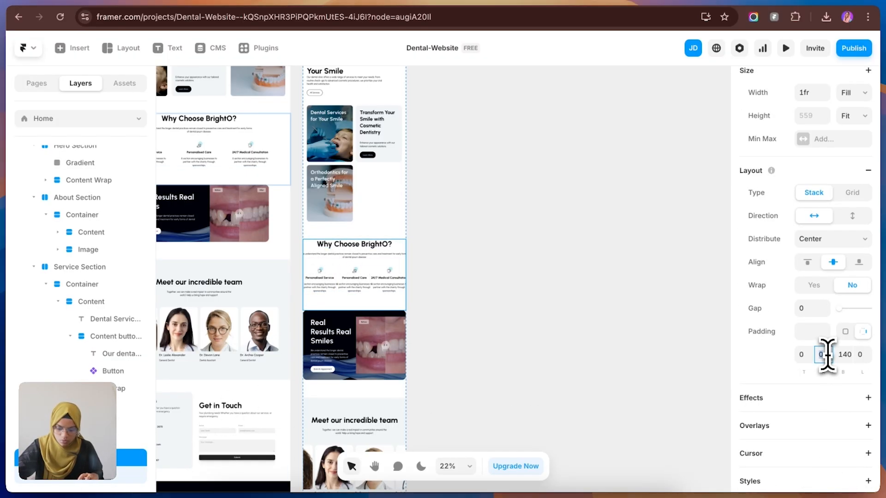
{"action": "left_click", "coordinate": [866, 359]}
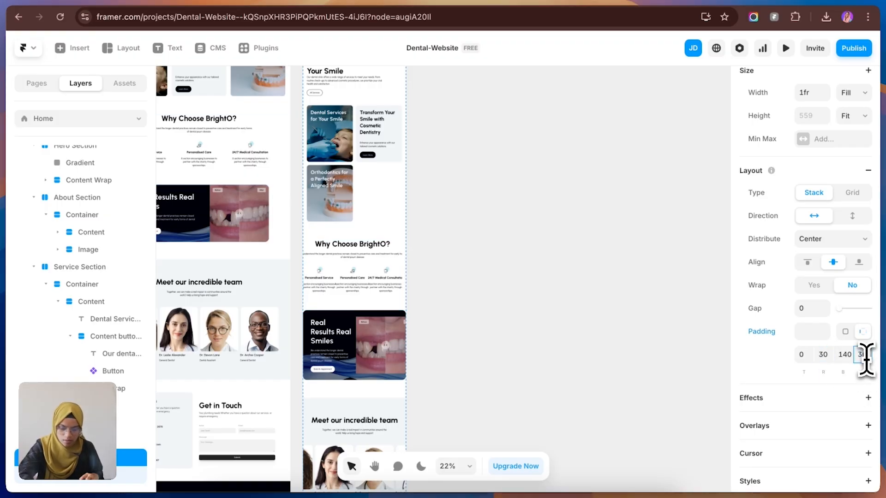
{"action": "left_click", "coordinate": [642, 362]}
Step: Switch the wrapper around the three "Why Choose BrightO?" points on Tablet to a Grid layout with a gap of 25
{"action": "left_click", "coordinate": [339, 298]}
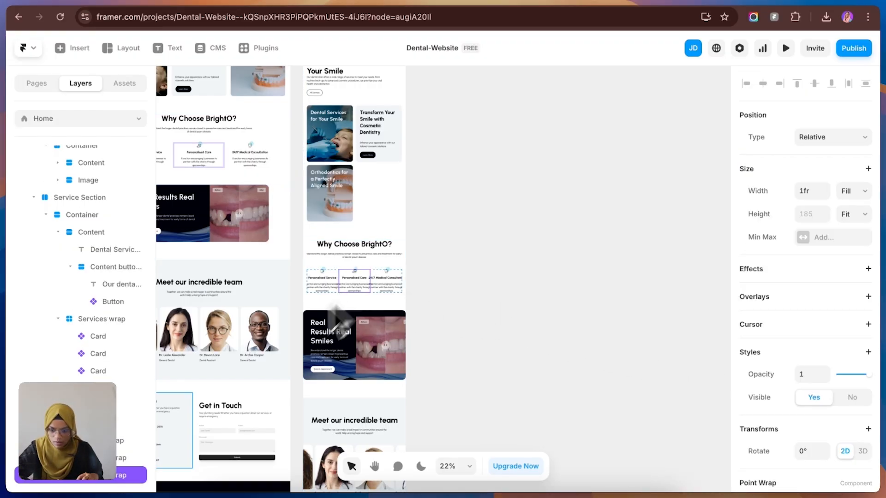
{"action": "left_click", "coordinate": [59, 443]}
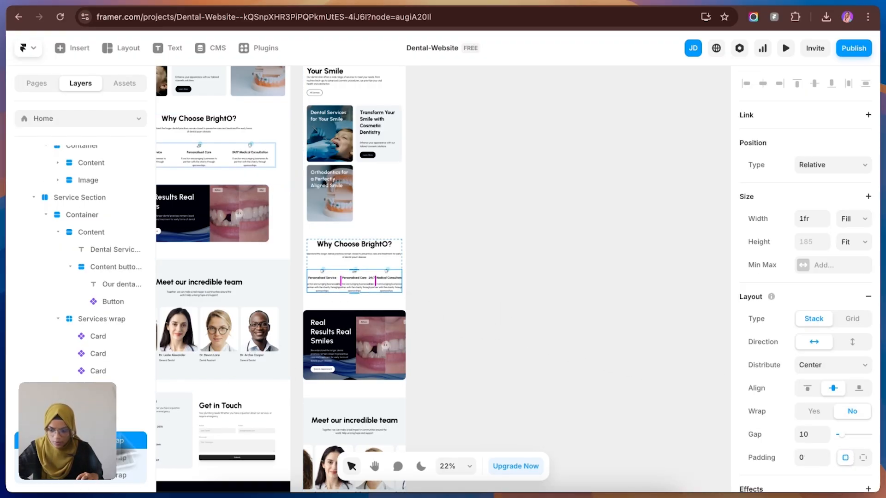
{"action": "left_click", "coordinate": [852, 323]}
{"action": "type", "text": "3"}
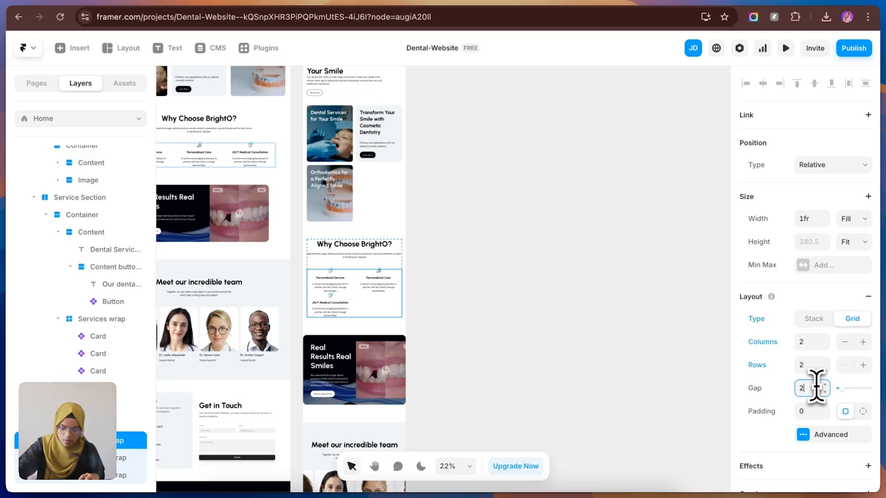
{"action": "type", "text": "0"}
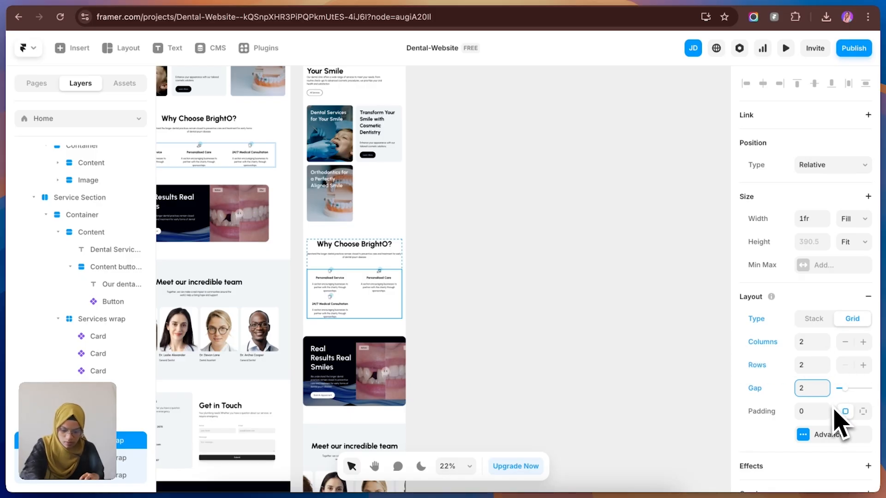
{"action": "left_click", "coordinate": [698, 404]}
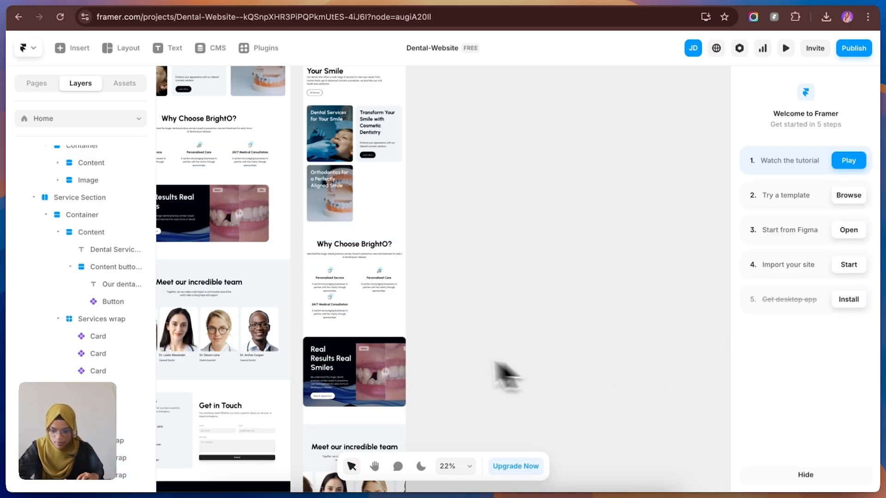
Step: Set the height of the Tablet points grid to Fit Content in its advanced layout settings
{"action": "left_click", "coordinate": [376, 318]}
{"action": "left_click", "coordinate": [832, 433]}
{"action": "left_click", "coordinate": [675, 443]}
{"action": "left_click", "coordinate": [671, 456]}
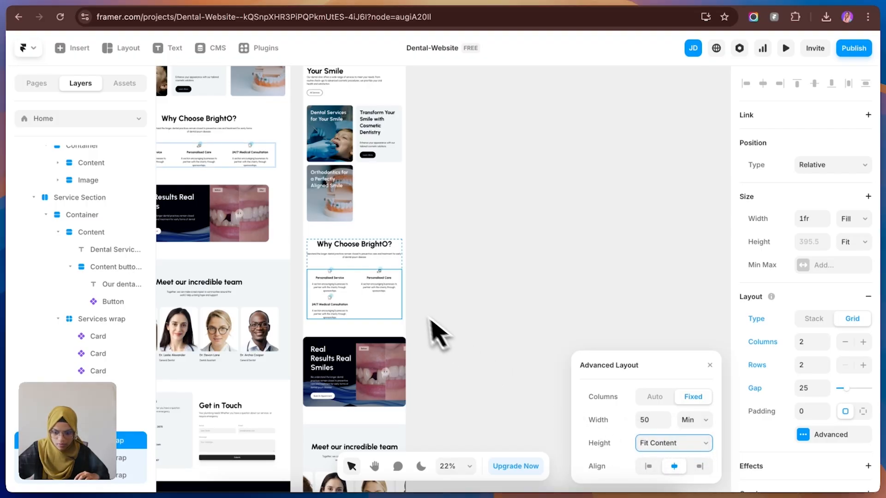
{"action": "left_click", "coordinate": [454, 331]}
Step: Edit the Point Wrap component to use individual side padding with 20 at the top, and return to the Home page
{"action": "left_click", "coordinate": [352, 306]}
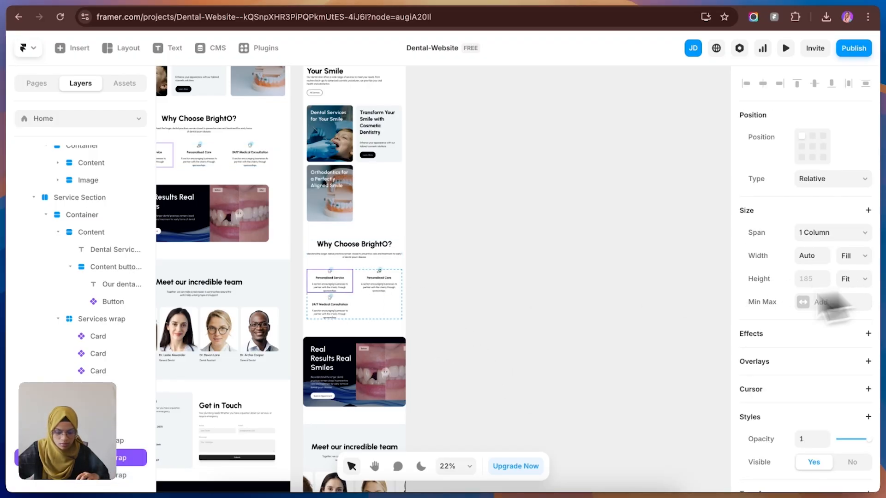
{"action": "double_click", "coordinate": [341, 300]}
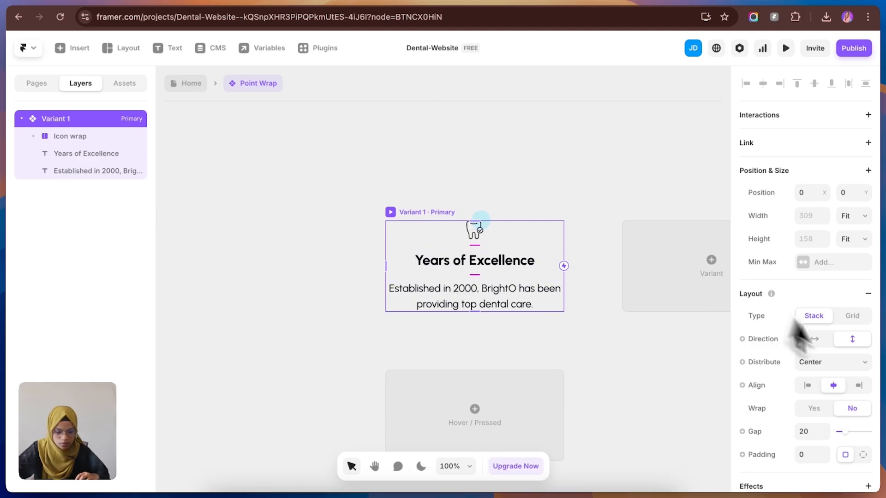
{"action": "left_click", "coordinate": [862, 455]}
{"action": "type", "text": "20"}
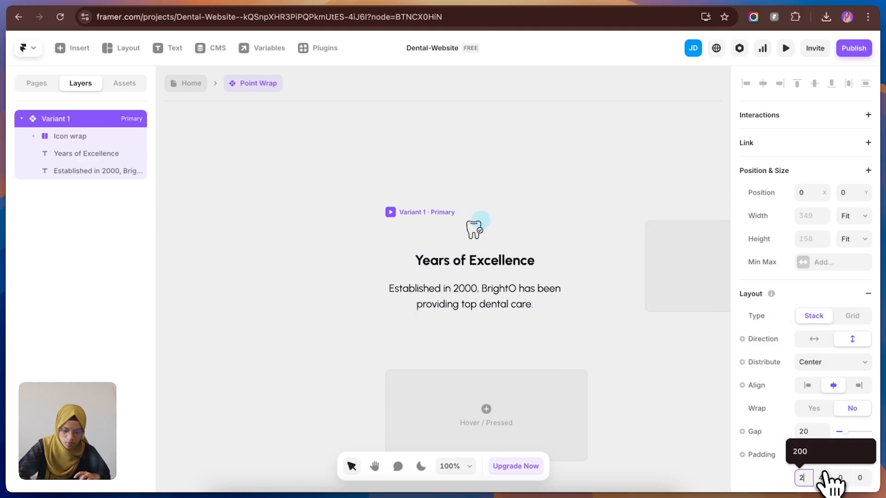
{"action": "key", "text": "Return"}
{"action": "left_click", "coordinate": [244, 143]}
{"action": "left_click", "coordinate": [190, 84]}
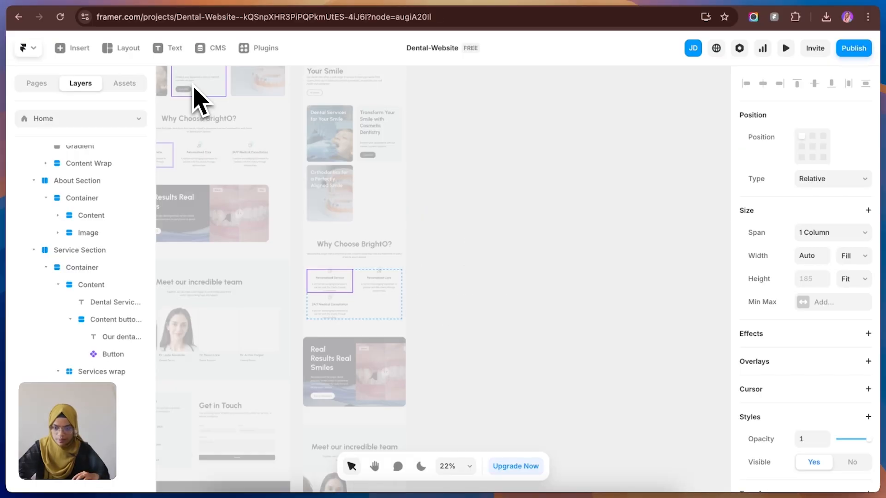
{"action": "left_click", "coordinate": [470, 315]}
Step: Increase the gap of the Tablet "Why Choose BrightO?" points grid to 45
{"action": "left_click", "coordinate": [376, 316]}
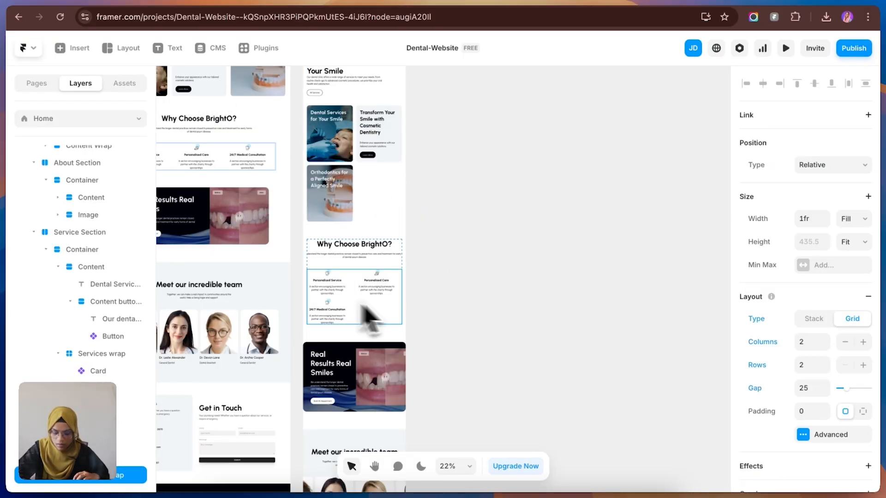
{"action": "left_click_drag", "start_coordinate": [826, 392], "coordinate": [827, 379]}
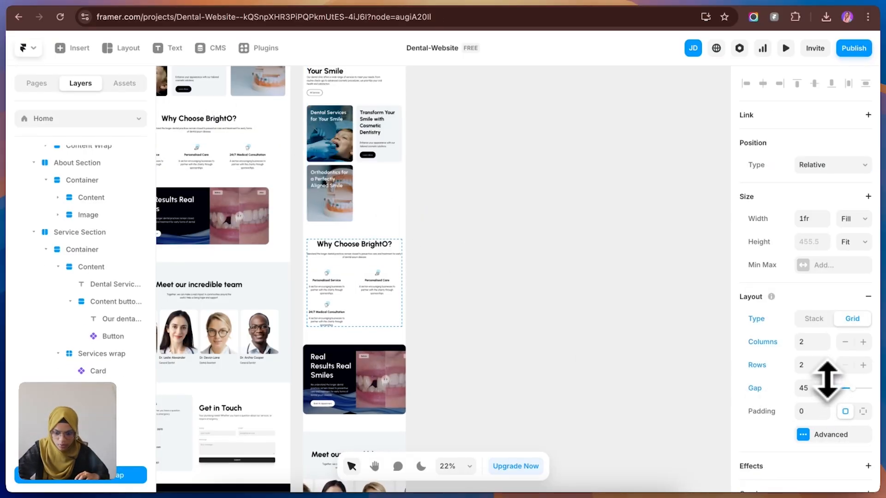
{"action": "left_click", "coordinate": [659, 376]}
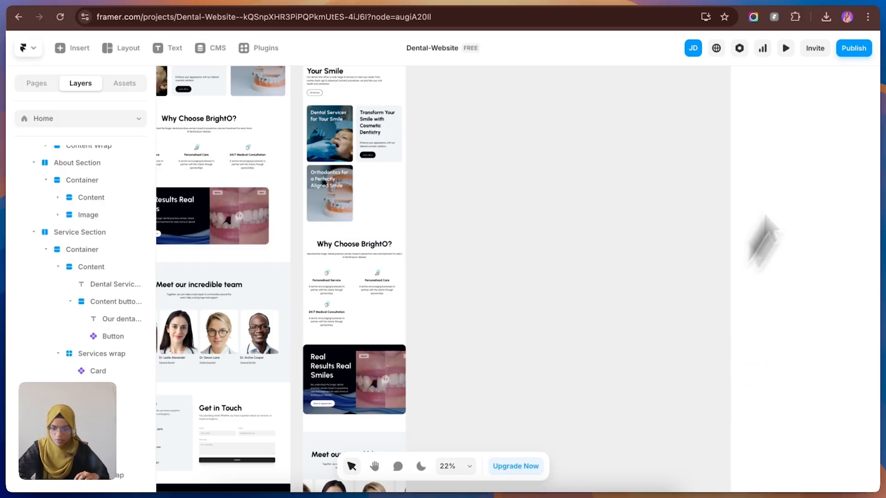
Step: Set the gap of the Tablet "Why Choose BrightO?" container, between its title and points grid, to 50
{"action": "left_click", "coordinate": [344, 288]}
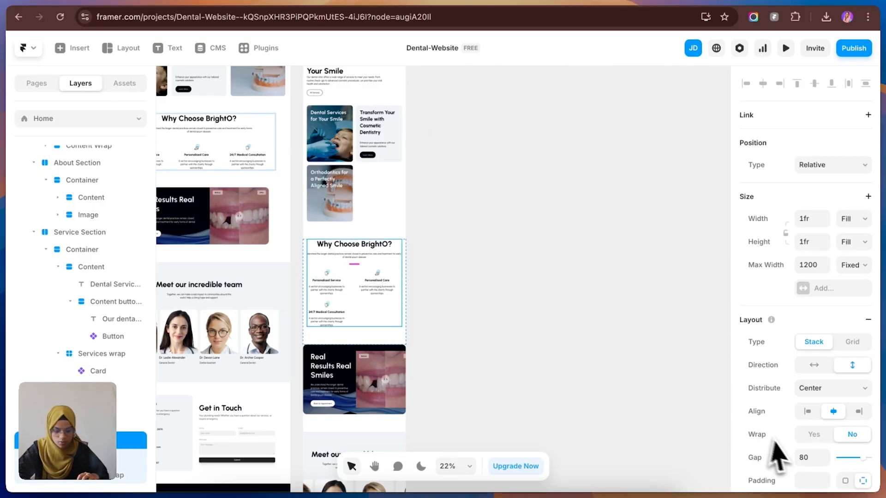
{"action": "left_click", "coordinate": [812, 462]}
{"action": "type", "text": "50"}
{"action": "key", "text": "Return"}
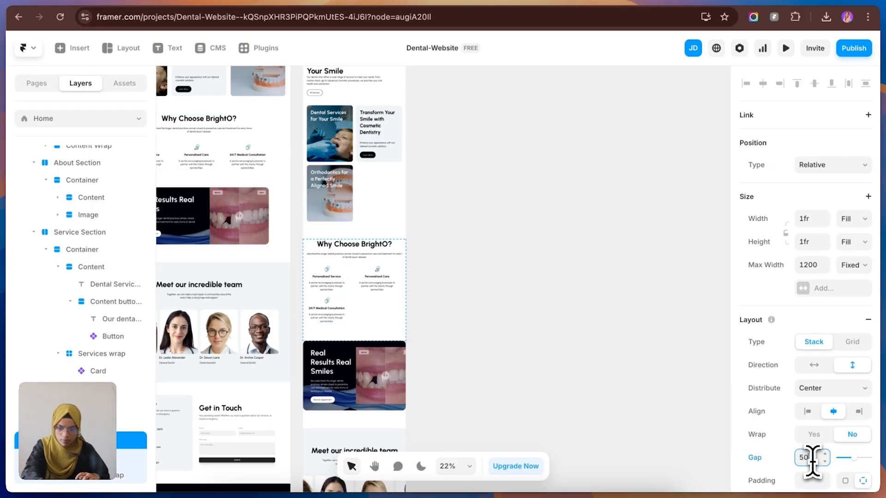
{"action": "left_click", "coordinate": [556, 392]}
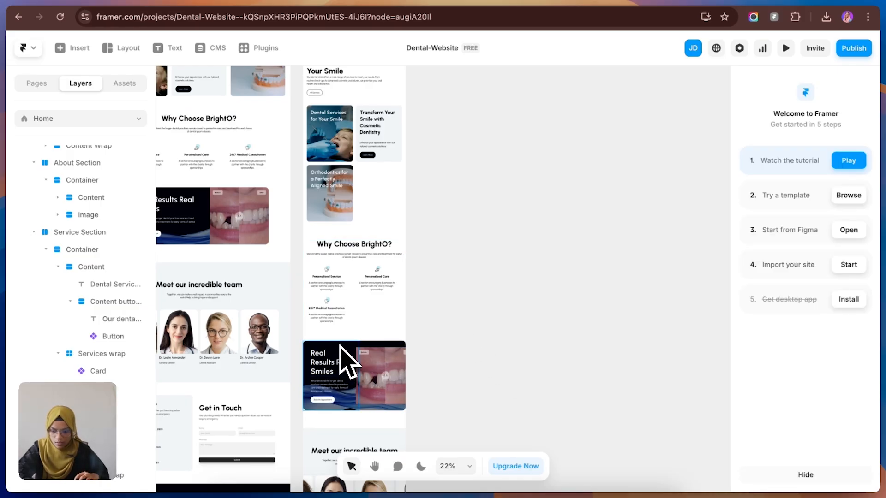
Step: Stack the Tablet "Real Results Real Smiles" container vertically and set the width of its before/after image to Fill
{"action": "left_click", "coordinate": [367, 363]}
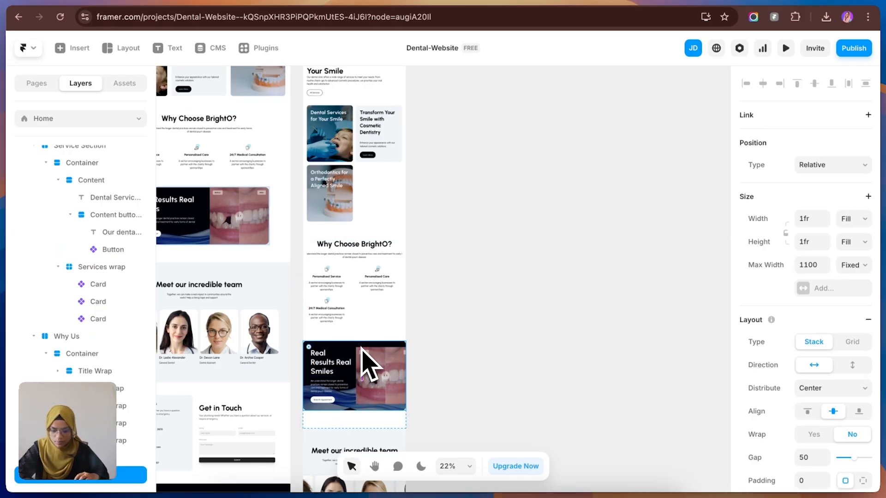
{"action": "left_click", "coordinate": [852, 365]}
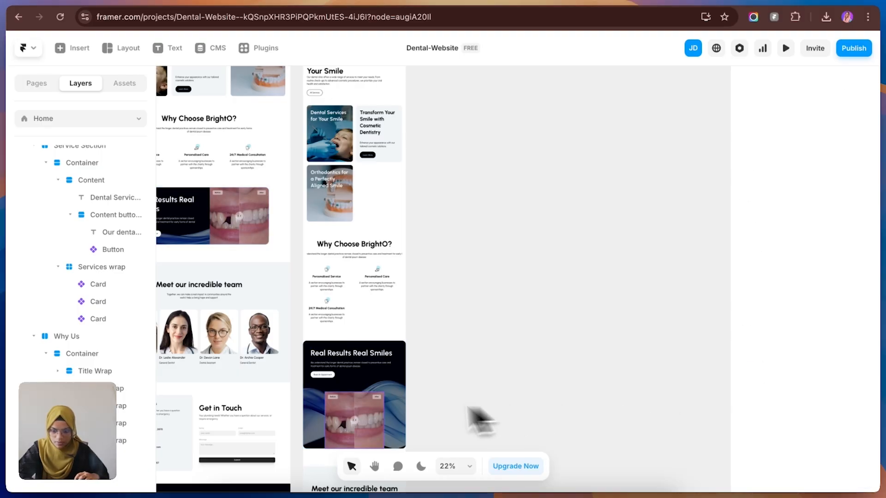
{"action": "left_click", "coordinate": [380, 421]}
{"action": "left_click", "coordinate": [853, 190]}
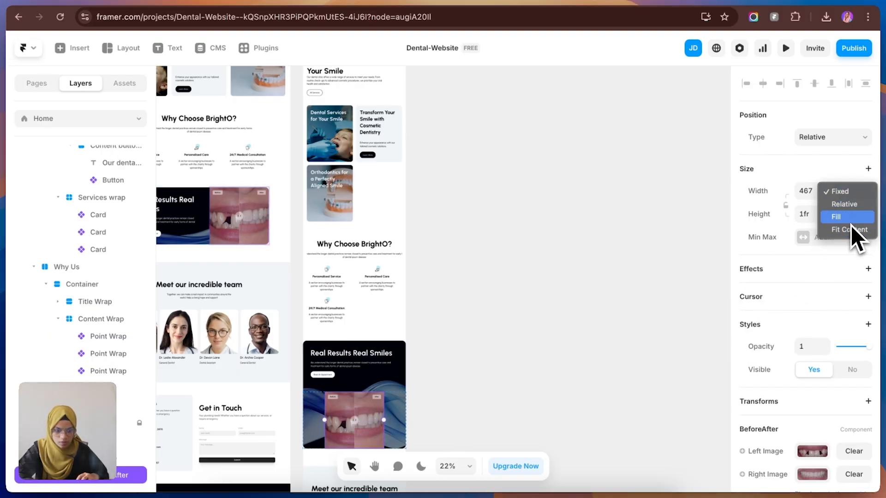
{"action": "left_click", "coordinate": [848, 217]}
{"action": "left_click", "coordinate": [636, 360]}
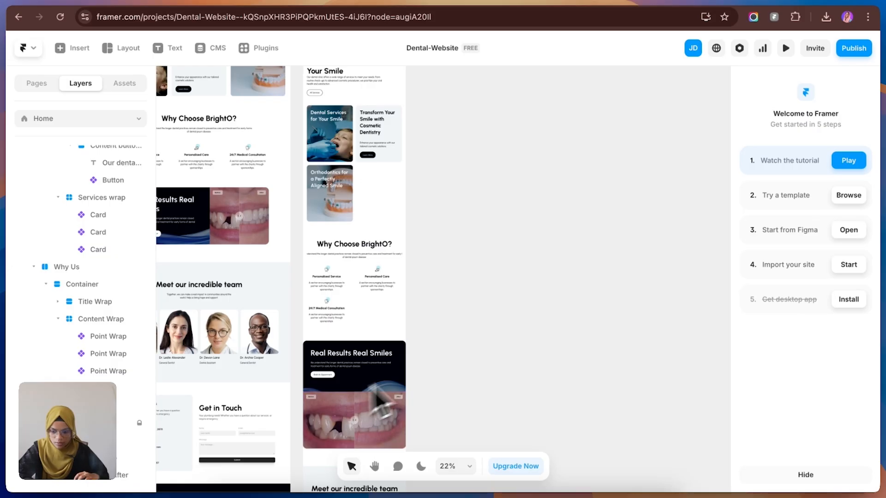
Step: Set the right and left padding of the Tablet "Real Results Real Smiles" section to 30
{"action": "left_click", "coordinate": [324, 457]}
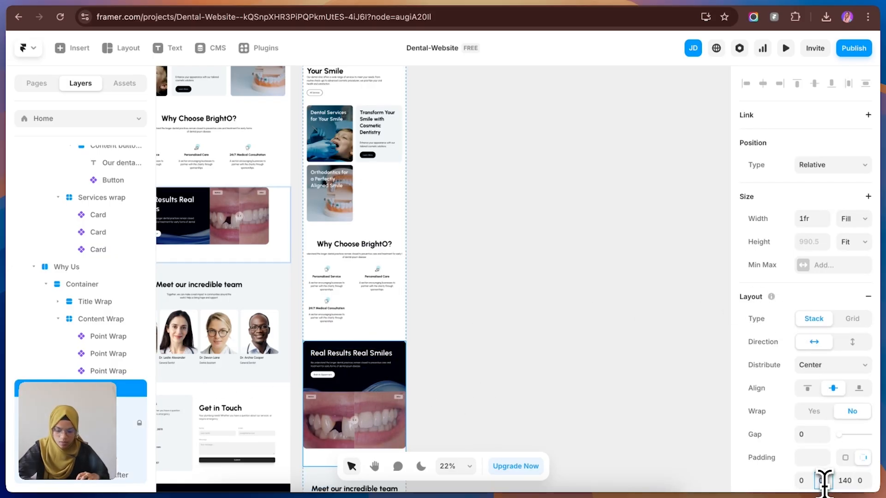
{"action": "scroll", "coordinate": [811, 416], "scroll_direction": "down", "scroll_amount": 1}
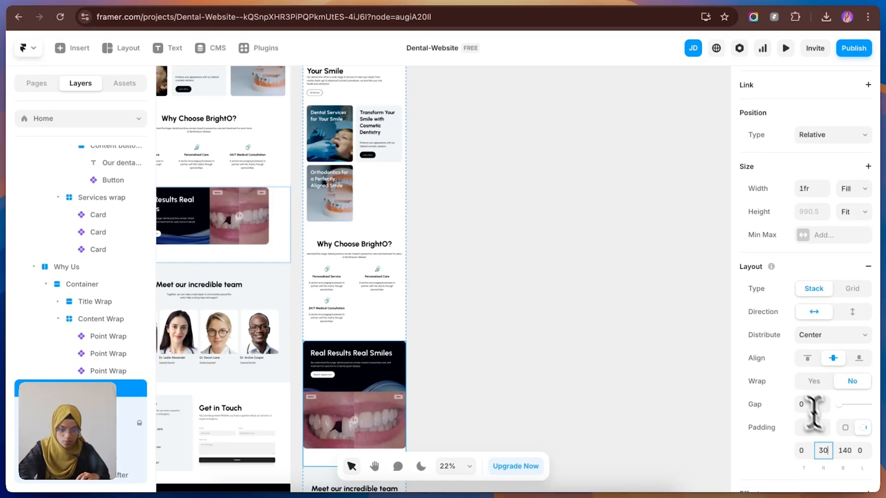
{"action": "left_click", "coordinate": [862, 451]}
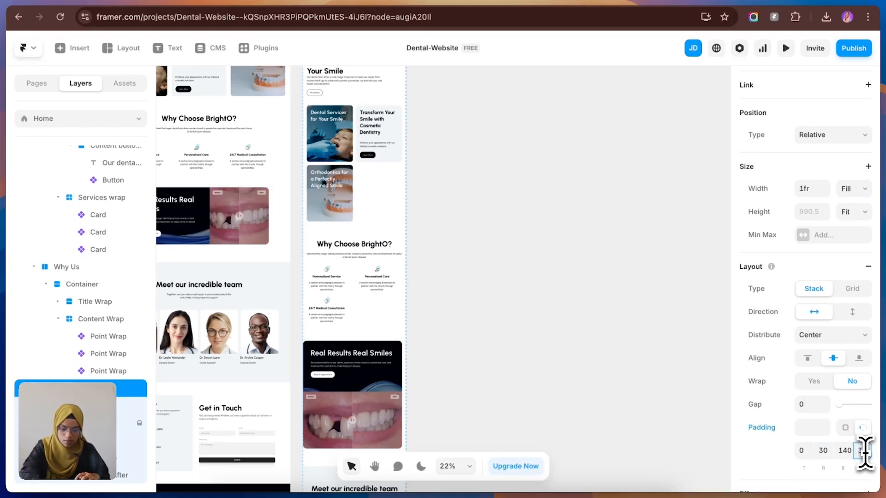
{"action": "left_click", "coordinate": [451, 396]}
Step: Arrange the team members in the Tablet "Meet our incredible team" section as a grid with 2 columns and 2 rows
{"action": "scroll", "coordinate": [366, 395], "scroll_direction": "down", "scroll_amount": 5}
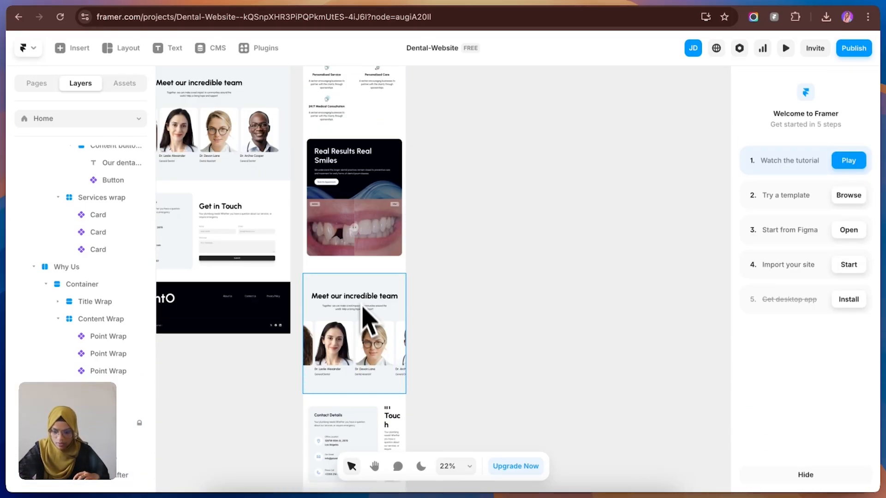
{"action": "left_click", "coordinate": [363, 323]}
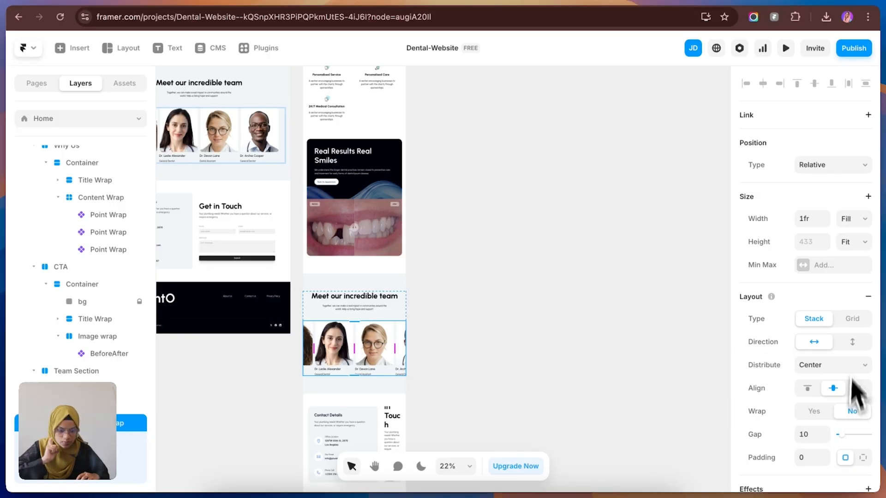
{"action": "left_click", "coordinate": [851, 319]}
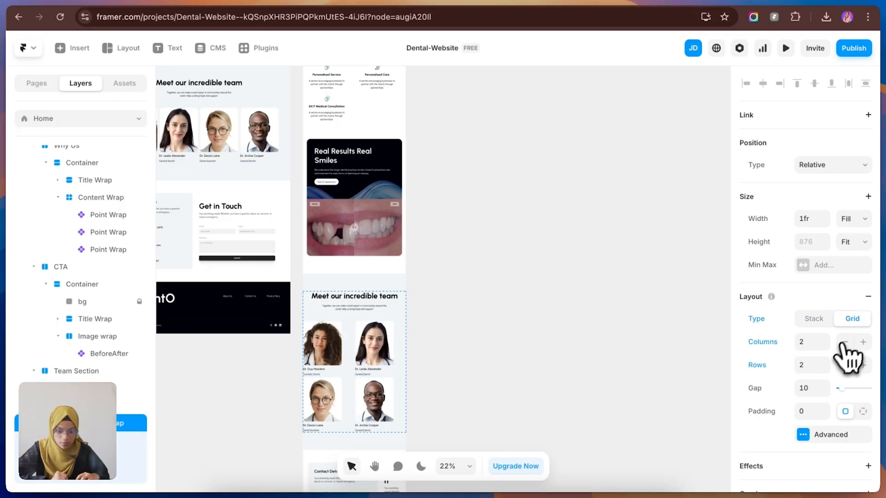
{"action": "left_click", "coordinate": [508, 366]}
Step: Stack the Tablet contact section and its inner container vertically
{"action": "scroll", "coordinate": [379, 360], "scroll_direction": "down", "scroll_amount": 3}
{"action": "scroll", "coordinate": [383, 365], "scroll_direction": "down", "scroll_amount": 5}
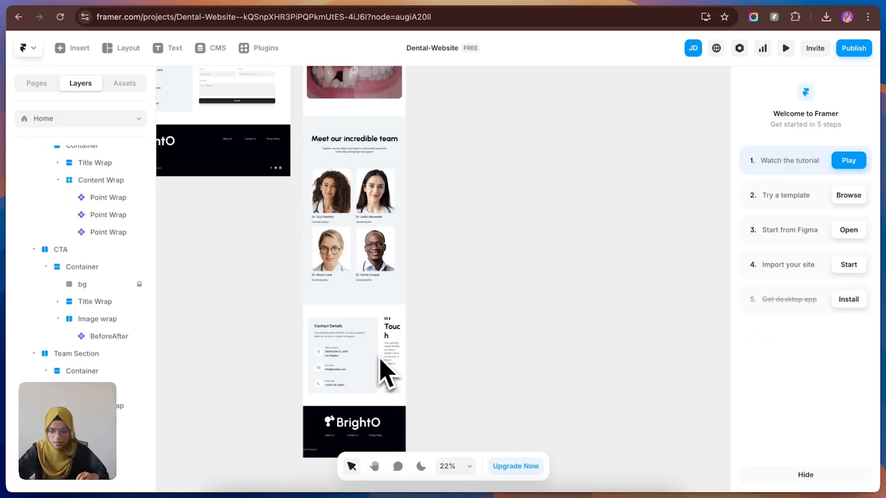
{"action": "left_click", "coordinate": [375, 320]}
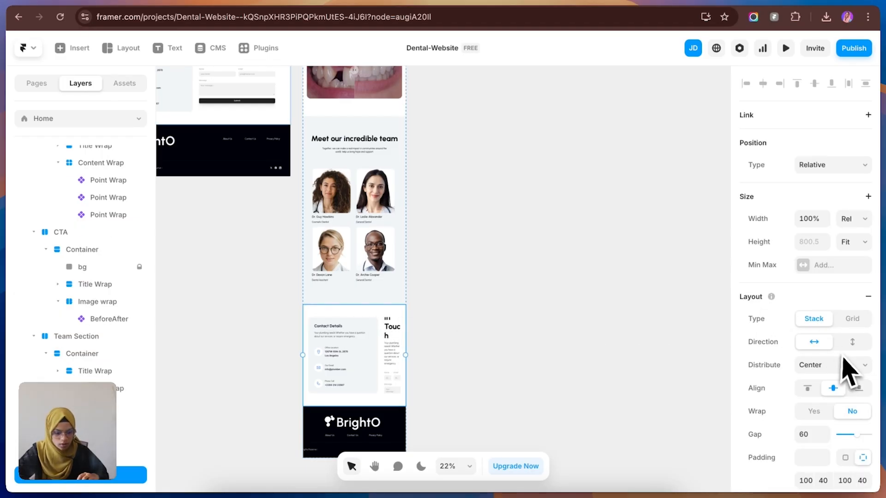
{"action": "left_click", "coordinate": [851, 342]}
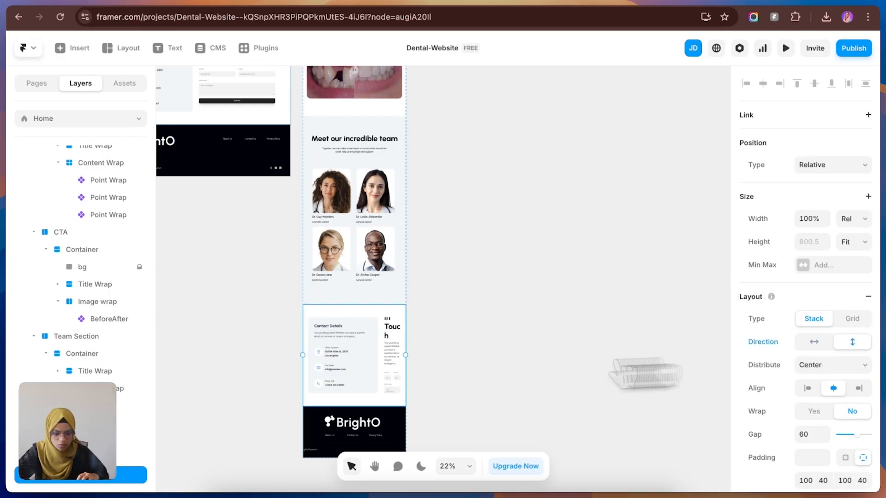
{"action": "left_click", "coordinate": [97, 490]}
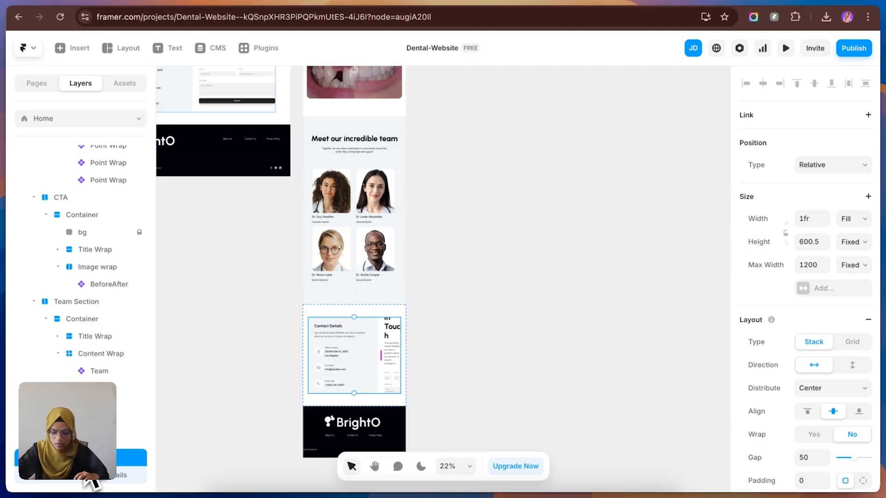
{"action": "left_click", "coordinate": [851, 365]}
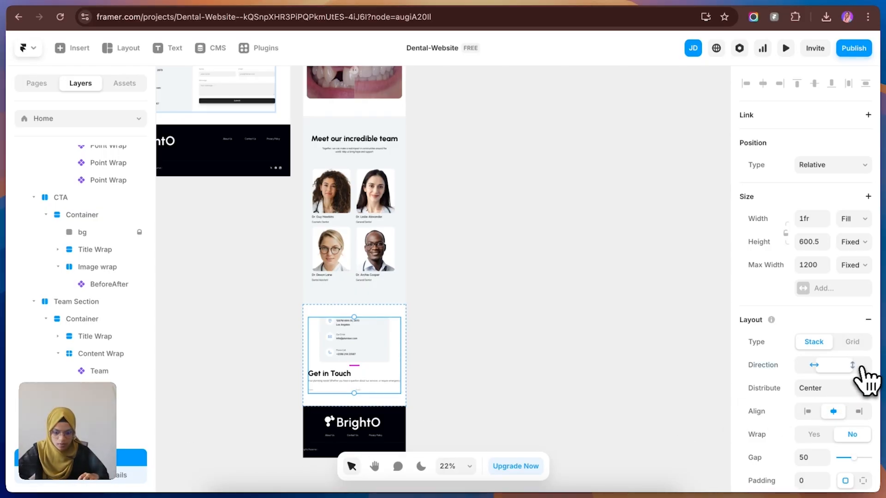
{"action": "left_click", "coordinate": [553, 396]}
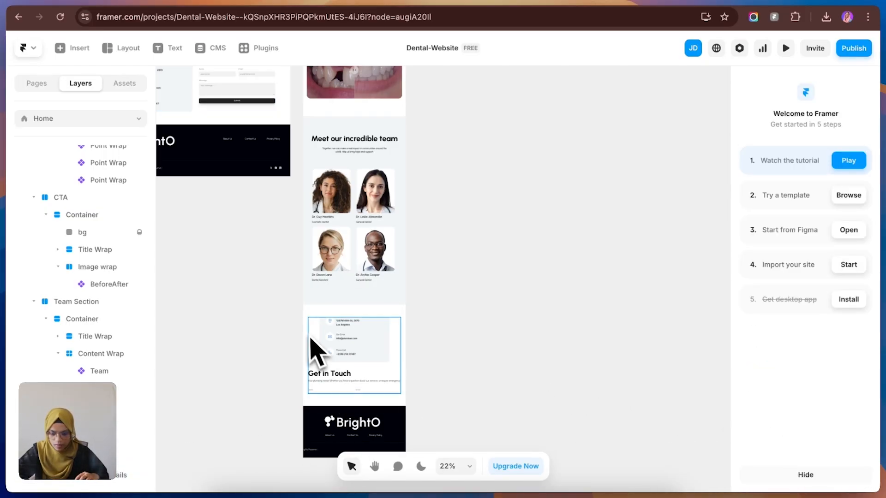
Step: Set the Tablet contact container's height to Fit Content and the Contact Details card's width to Fill
{"action": "left_click", "coordinate": [319, 349]}
{"action": "left_click", "coordinate": [861, 243]}
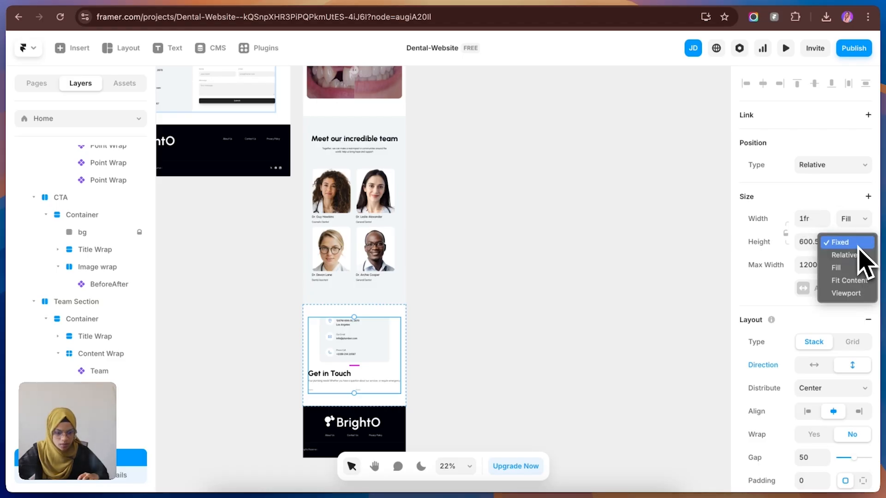
{"action": "left_click", "coordinate": [849, 281]}
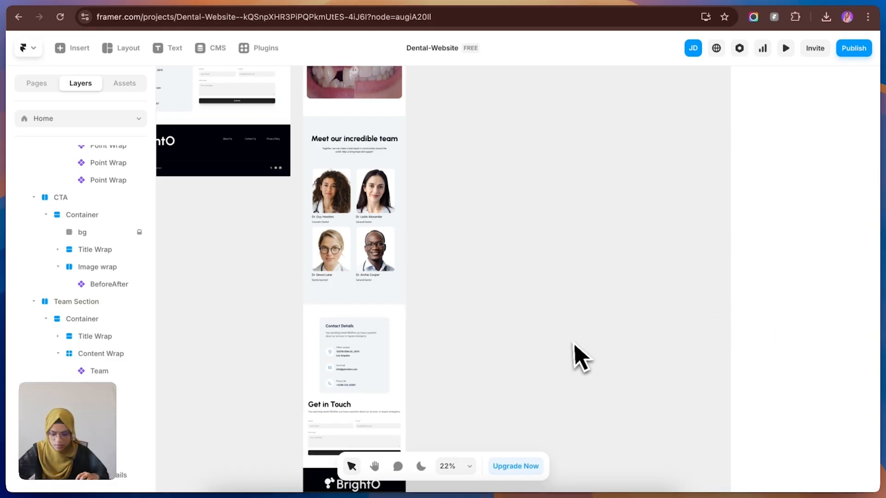
{"action": "left_click", "coordinate": [385, 378]}
{"action": "left_click", "coordinate": [853, 219]}
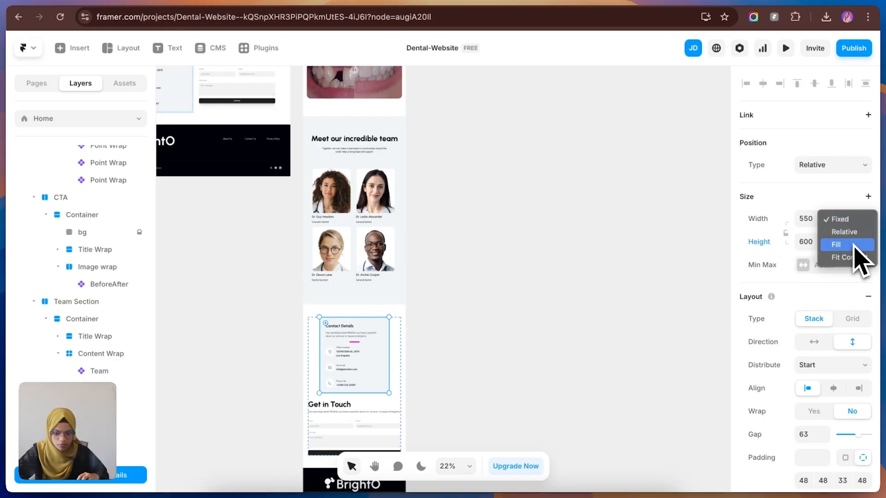
{"action": "left_click", "coordinate": [853, 243]}
{"action": "left_click", "coordinate": [538, 362]}
{"action": "scroll", "coordinate": [445, 401], "scroll_direction": "up", "scroll_amount": 2}
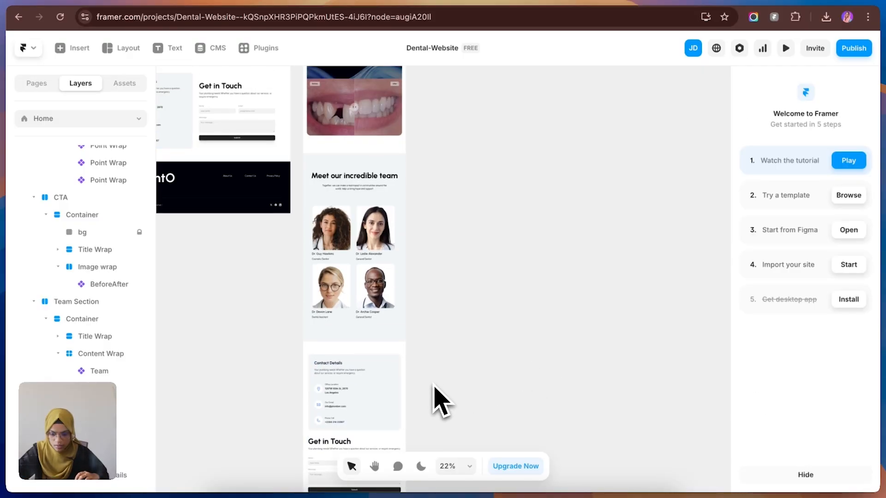
Step: Reorder the Tablet contact container so the Contact Details card sits below the "Get in Touch" column
{"action": "scroll", "coordinate": [441, 401], "scroll_direction": "down", "scroll_amount": 3}
{"action": "left_click", "coordinate": [363, 392]}
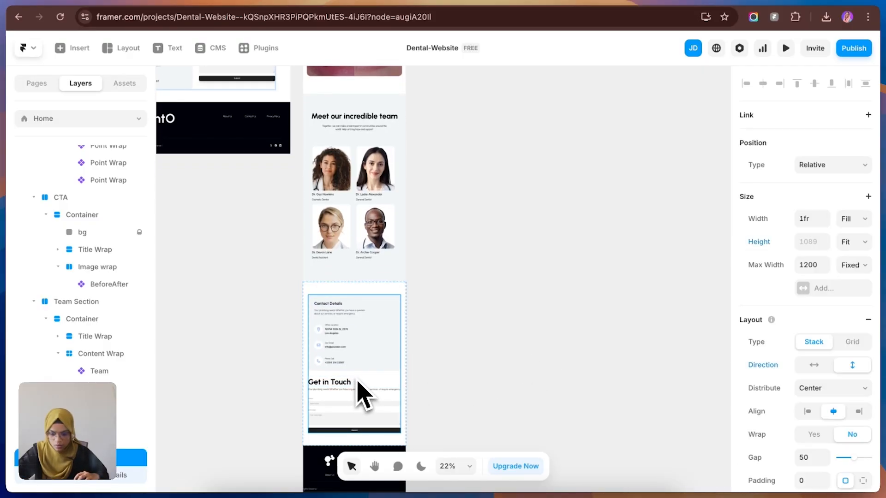
{"action": "scroll", "coordinate": [119, 467], "scroll_direction": "down", "scroll_amount": 2}
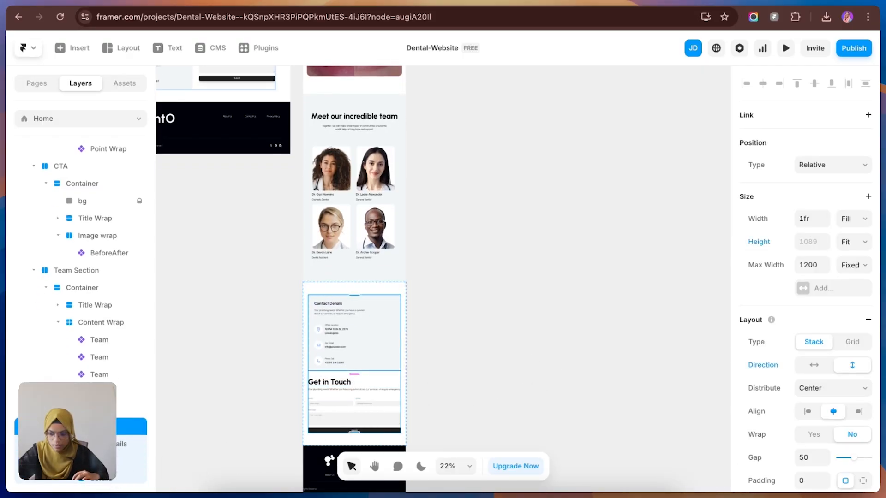
{"action": "left_click_drag", "start_coordinate": [92, 444], "coordinate": [92, 461]}
{"action": "left_click_drag", "start_coordinate": [92, 461], "coordinate": [93, 468]}
{"action": "left_click", "coordinate": [430, 379]}
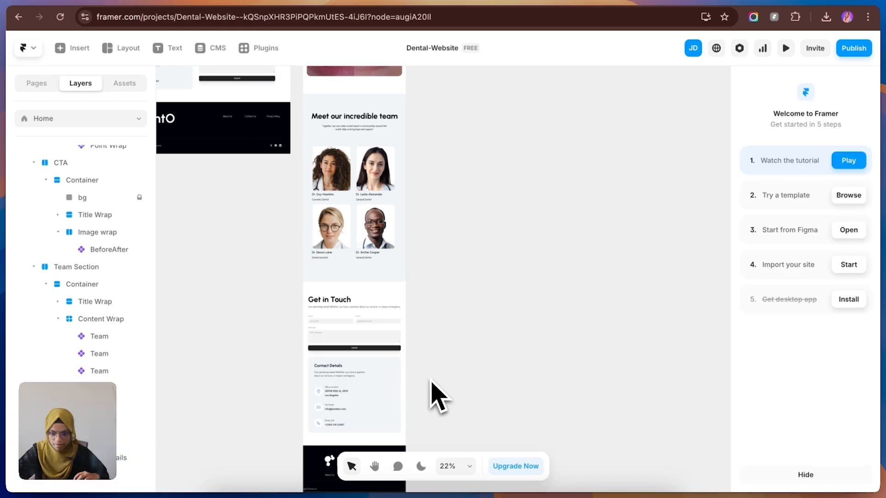
Step: Increase the gap of the Tablet contact container, between the form column and the Contact Details card, to 64
{"action": "scroll", "coordinate": [376, 395], "scroll_direction": "up", "scroll_amount": 5}
{"action": "scroll", "coordinate": [370, 322], "scroll_direction": "down", "scroll_amount": 3}
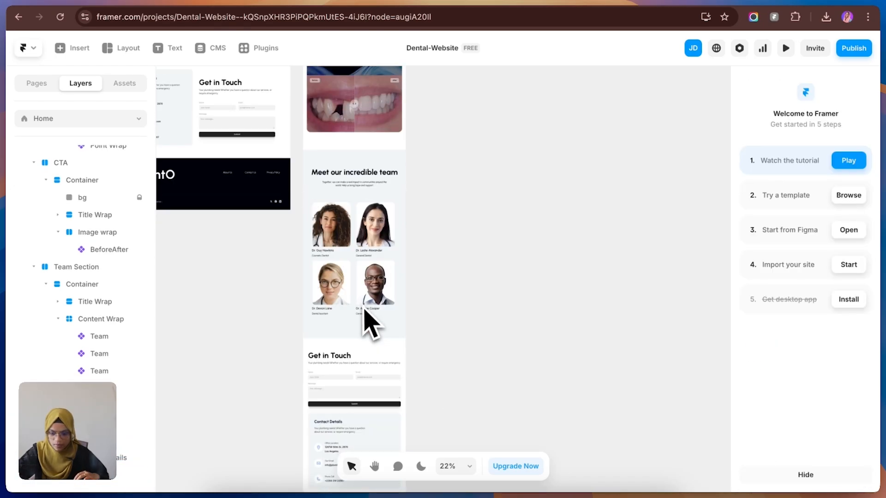
{"action": "left_click", "coordinate": [356, 398]}
{"action": "left_click_drag", "start_coordinate": [353, 395], "coordinate": [354, 395]}
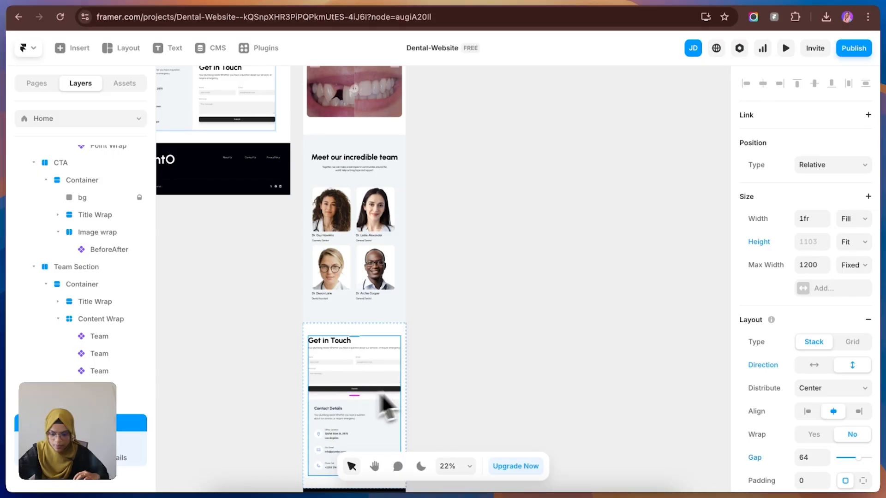
{"action": "left_click", "coordinate": [422, 390]}
Step: Set the width of the Tablet "Get in Touch" form to Relative at 69%
{"action": "scroll", "coordinate": [369, 349], "scroll_direction": "up", "scroll_amount": 2}
{"action": "scroll", "coordinate": [361, 339], "scroll_direction": "down", "scroll_amount": 2}
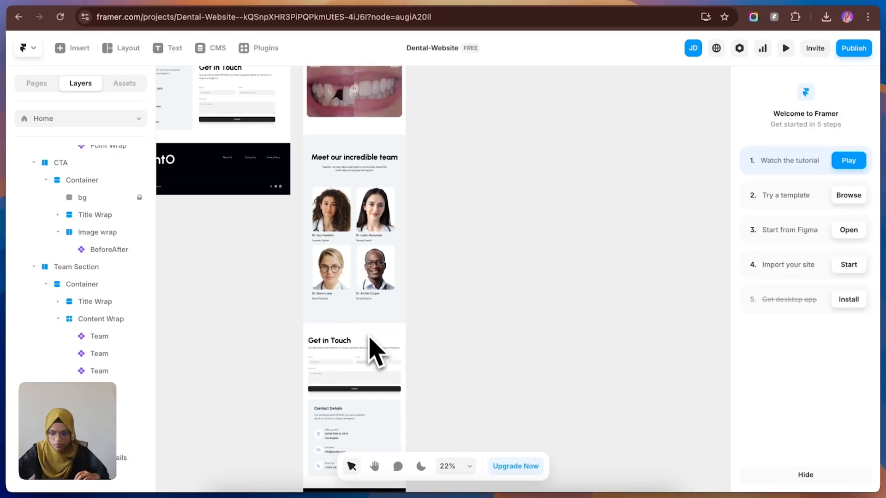
{"action": "left_click", "coordinate": [362, 384]}
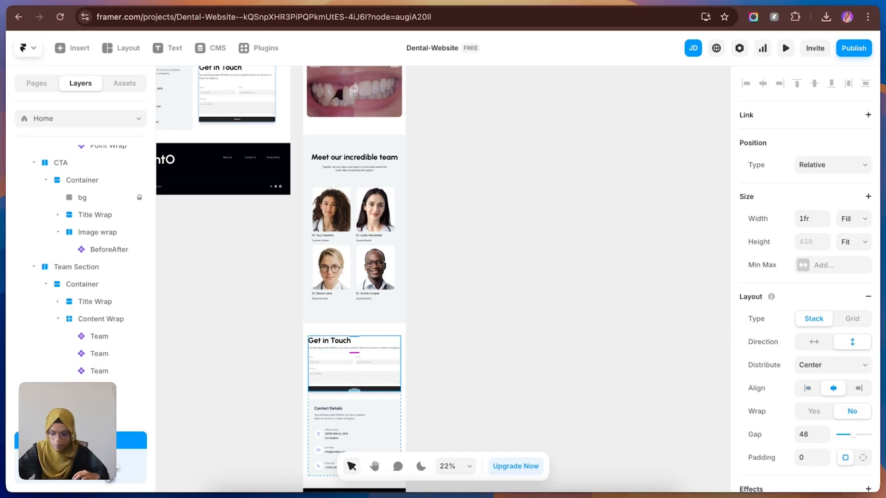
{"action": "left_click", "coordinate": [108, 480]}
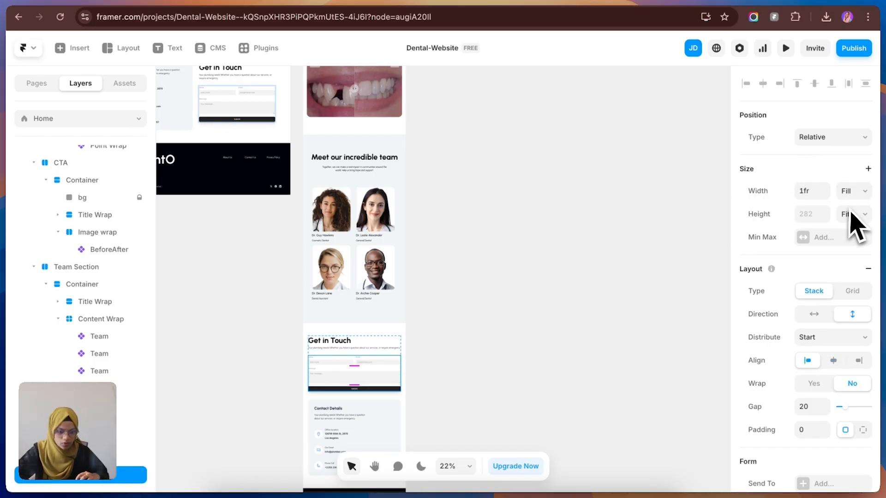
{"action": "left_click", "coordinate": [852, 192]}
{"action": "left_click", "coordinate": [846, 180]}
{"action": "left_click_drag", "start_coordinate": [825, 198], "coordinate": [826, 216]}
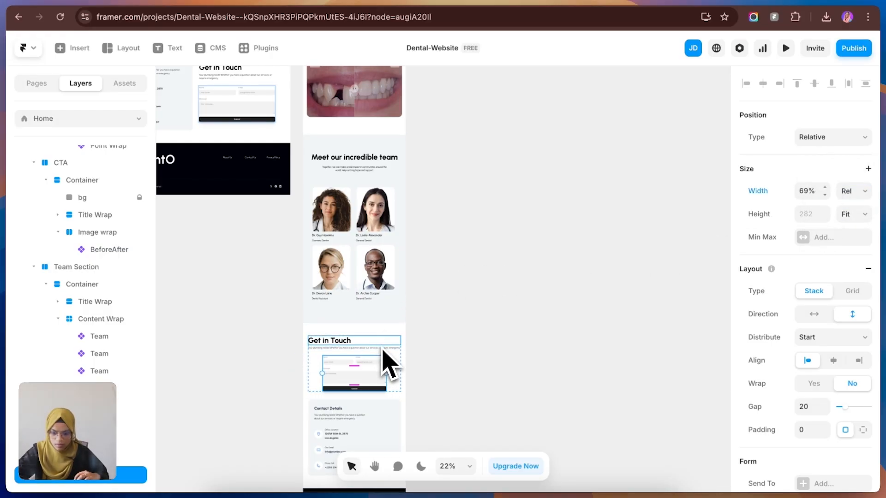
{"action": "left_click", "coordinate": [389, 362]}
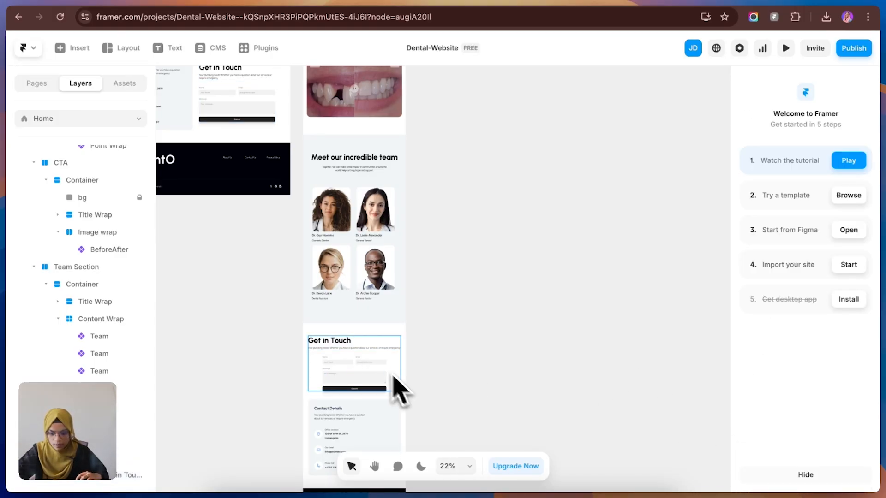
Step: Center-align the Tablet "Get in Touch" heading and the description text below it
{"action": "left_click", "coordinate": [378, 362]}
{"action": "scroll", "coordinate": [856, 450], "scroll_direction": "down", "scroll_amount": 4}
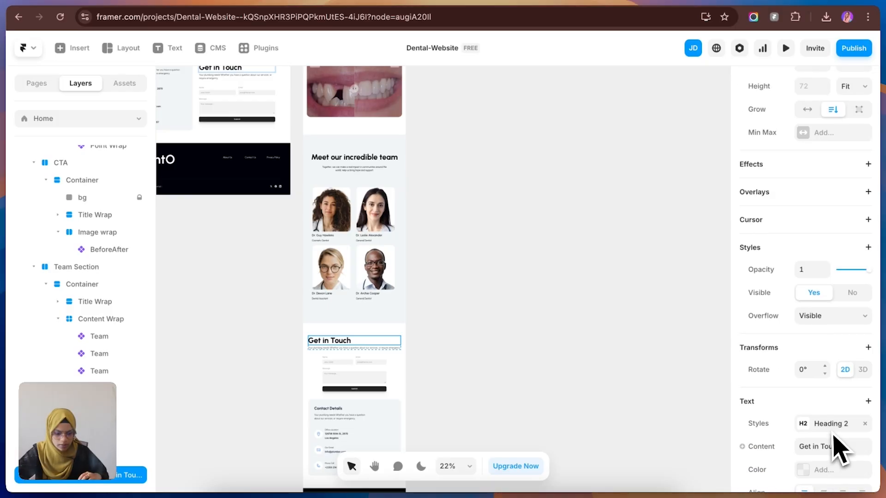
{"action": "left_click", "coordinate": [355, 349]}
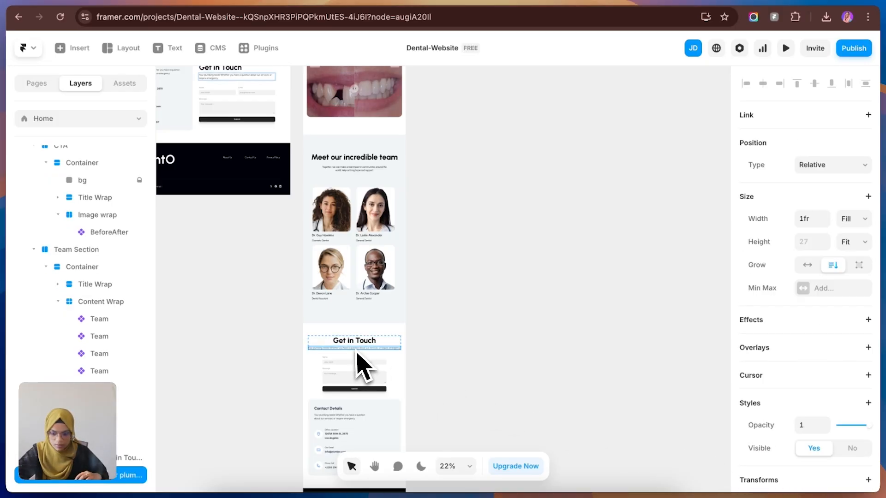
{"action": "scroll", "coordinate": [851, 367], "scroll_direction": "down", "scroll_amount": 3}
{"action": "scroll", "coordinate": [854, 396], "scroll_direction": "down", "scroll_amount": 5}
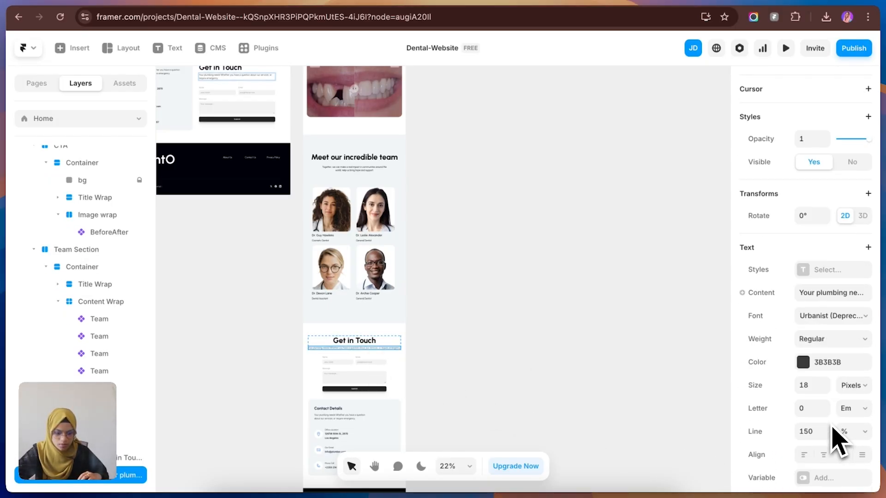
{"action": "left_click", "coordinate": [823, 447]}
Step: Give the Tablet "Get in Touch" description a Fixed width and narrow it so the text wraps onto two lines
{"action": "scroll", "coordinate": [853, 268], "scroll_direction": "up", "scroll_amount": 8}
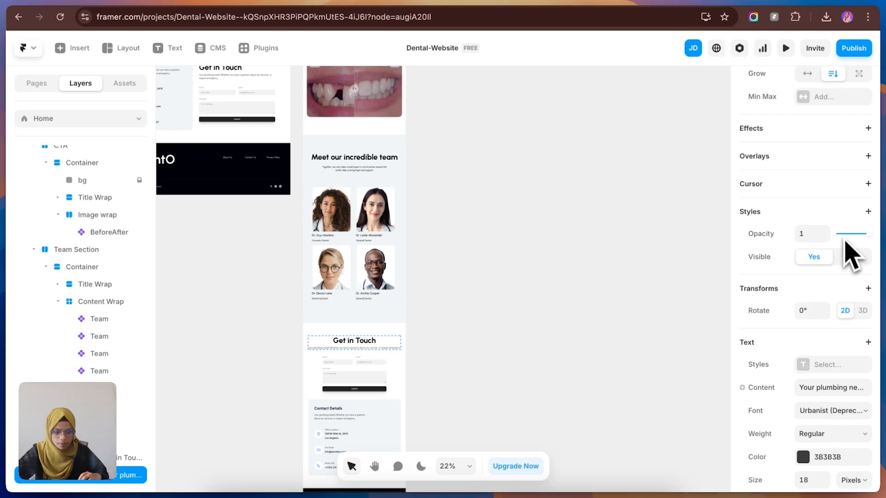
{"action": "left_click", "coordinate": [853, 218]}
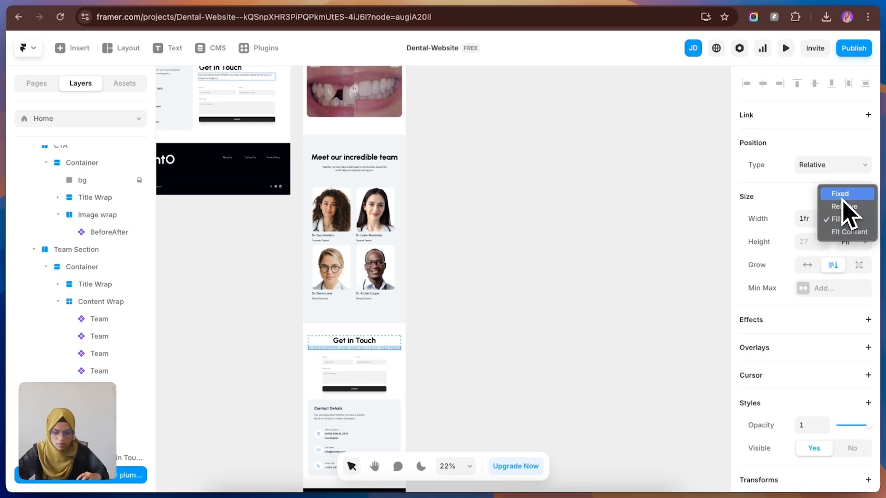
{"action": "left_click", "coordinate": [842, 198]}
{"action": "left_click_drag", "start_coordinate": [396, 350], "coordinate": [385, 364]}
{"action": "left_click", "coordinate": [454, 375]}
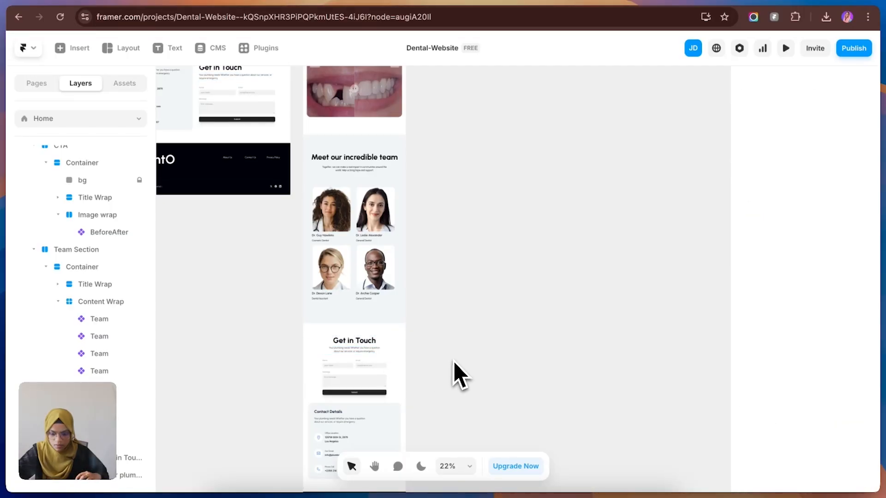
Step: Set the width of the footer in the Tablet breakpoint to Fill and select its Tablet variant
{"action": "scroll", "coordinate": [406, 408], "scroll_direction": "up", "scroll_amount": 3}
{"action": "scroll", "coordinate": [392, 401], "scroll_direction": "down", "scroll_amount": 5}
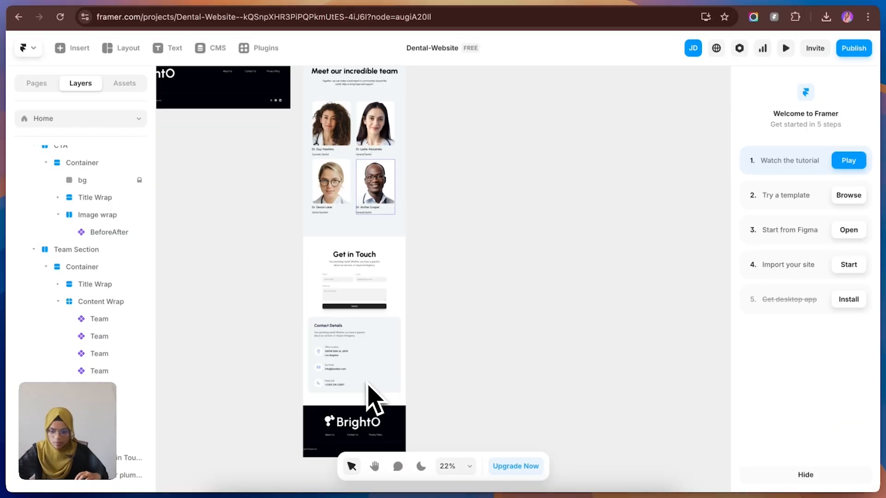
{"action": "left_click", "coordinate": [374, 418]}
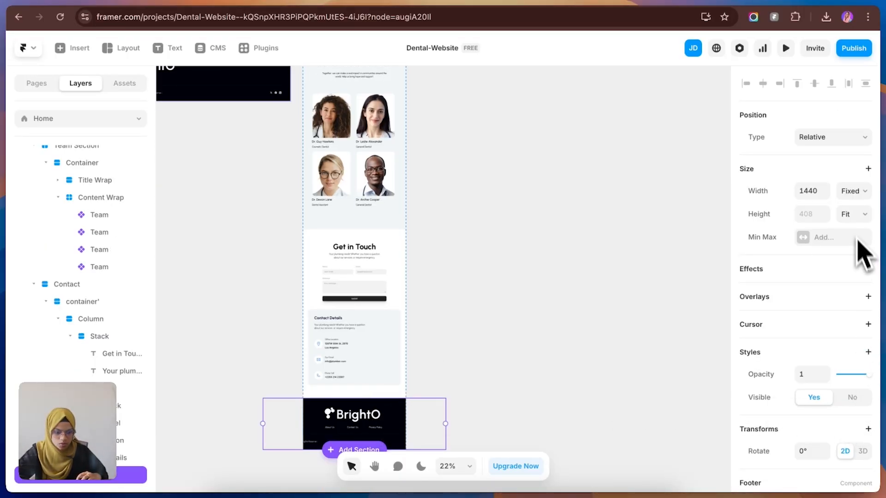
{"action": "left_click", "coordinate": [853, 191]}
{"action": "left_click", "coordinate": [853, 216]}
{"action": "scroll", "coordinate": [847, 401], "scroll_direction": "down", "scroll_amount": 3}
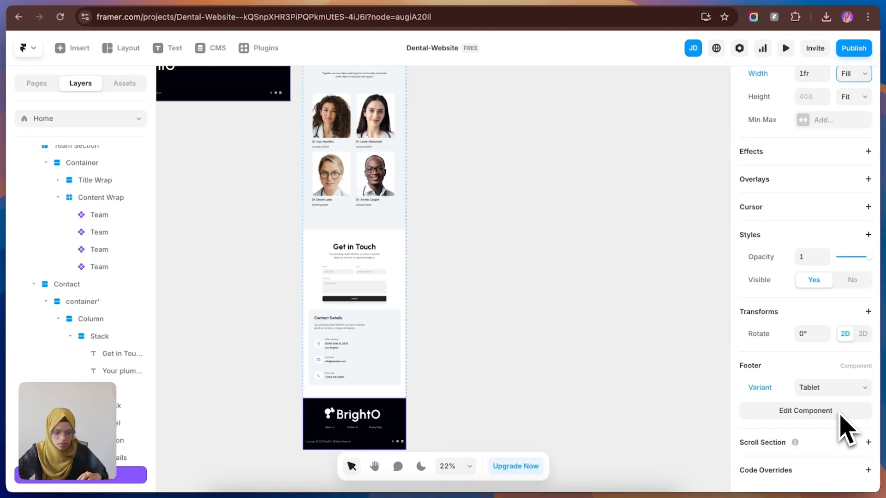
{"action": "left_click", "coordinate": [831, 390]}
{"action": "left_click", "coordinate": [824, 392]}
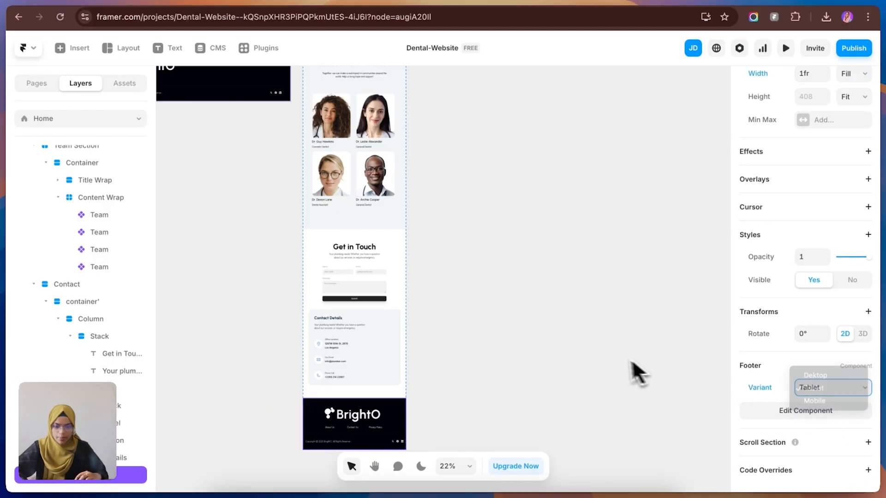
{"action": "left_click", "coordinate": [457, 354]}
Step: Add a 390 px wide Phone breakpoint from the Tablet breakpoint
{"action": "scroll", "coordinate": [390, 300], "scroll_direction": "down", "scroll_amount": 4}
{"action": "scroll", "coordinate": [390, 296], "scroll_direction": "up", "scroll_amount": 10}
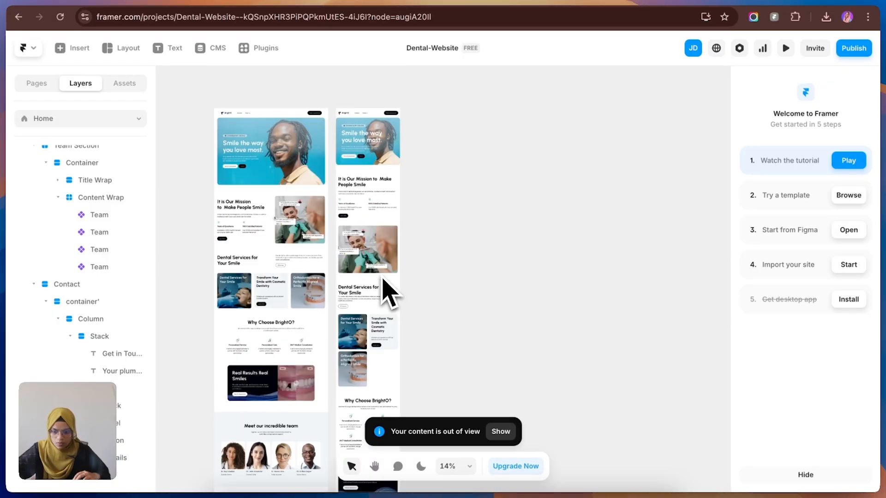
{"action": "left_click", "coordinate": [394, 190]}
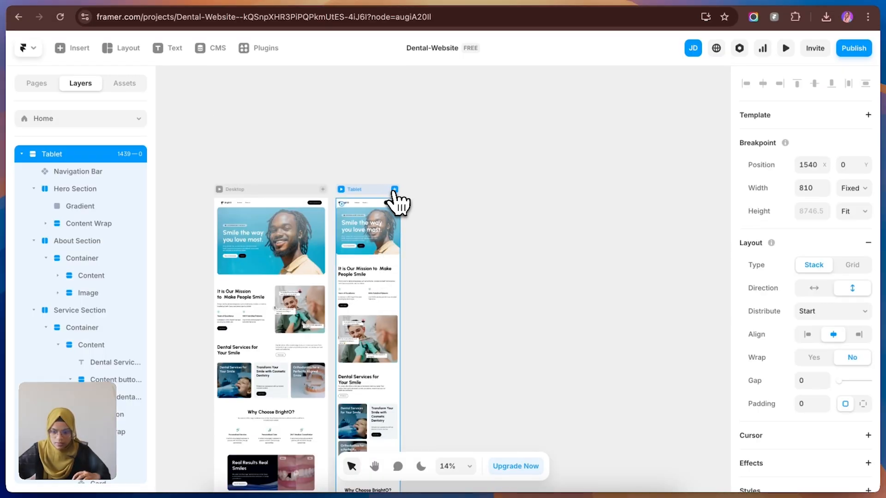
{"action": "scroll", "coordinate": [411, 223], "scroll_direction": "down", "scroll_amount": 5}
{"action": "scroll", "coordinate": [395, 286], "scroll_direction": "up", "scroll_amount": 5}
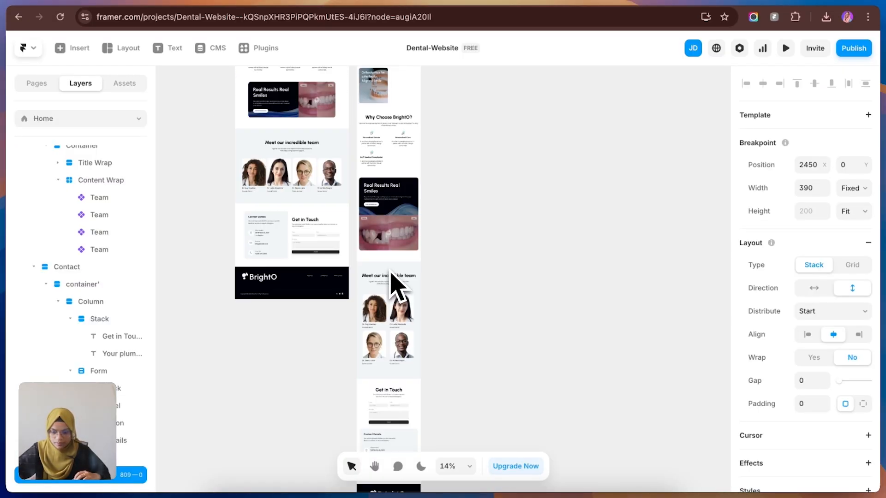
{"action": "scroll", "coordinate": [427, 302], "scroll_direction": "up", "scroll_amount": 2}
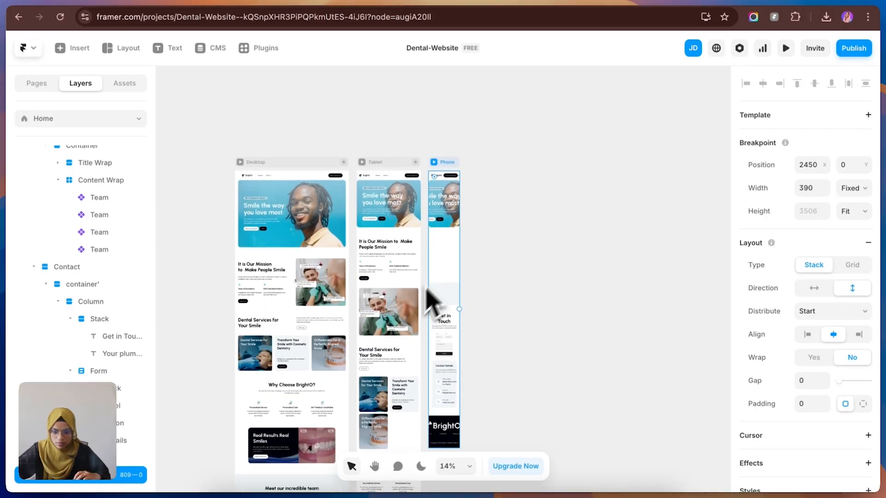
{"action": "left_click", "coordinate": [495, 257]}
Step: Switch the Navigation Bar in the Phone breakpoint to its Mobile variant
{"action": "left_click", "coordinate": [446, 177]}
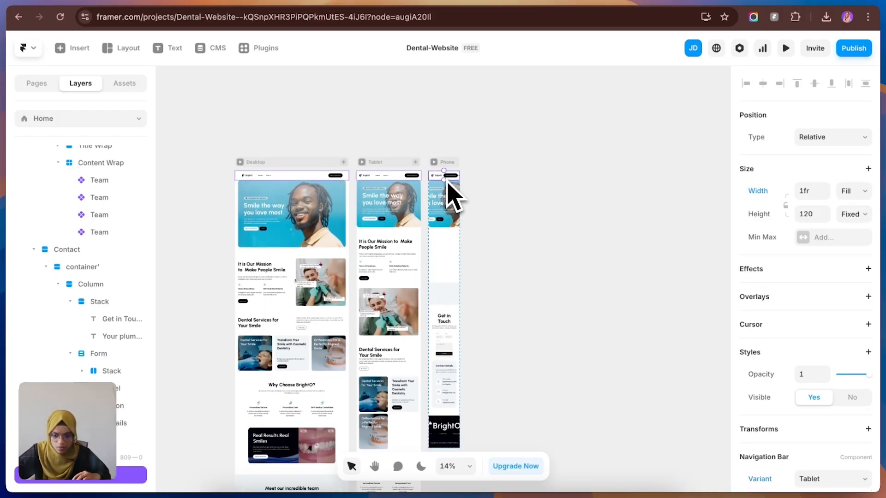
{"action": "scroll", "coordinate": [848, 421], "scroll_direction": "down", "scroll_amount": 3}
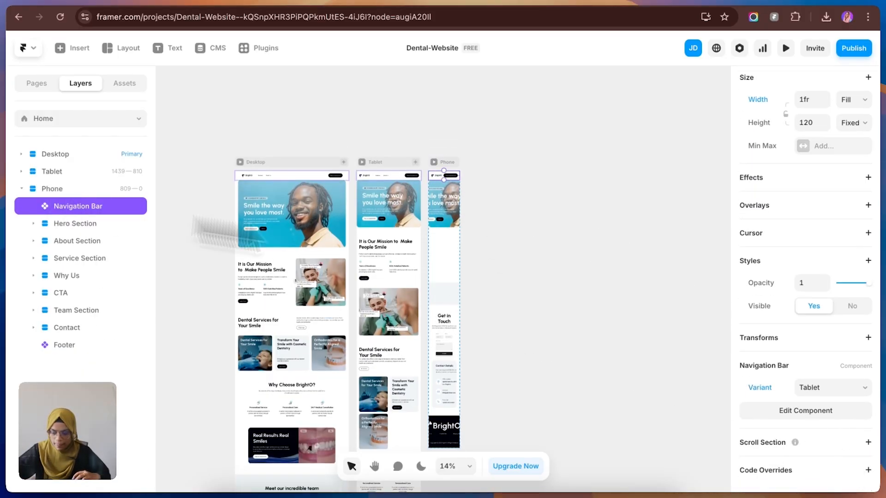
{"action": "left_click", "coordinate": [821, 388]}
{"action": "left_click", "coordinate": [826, 401]}
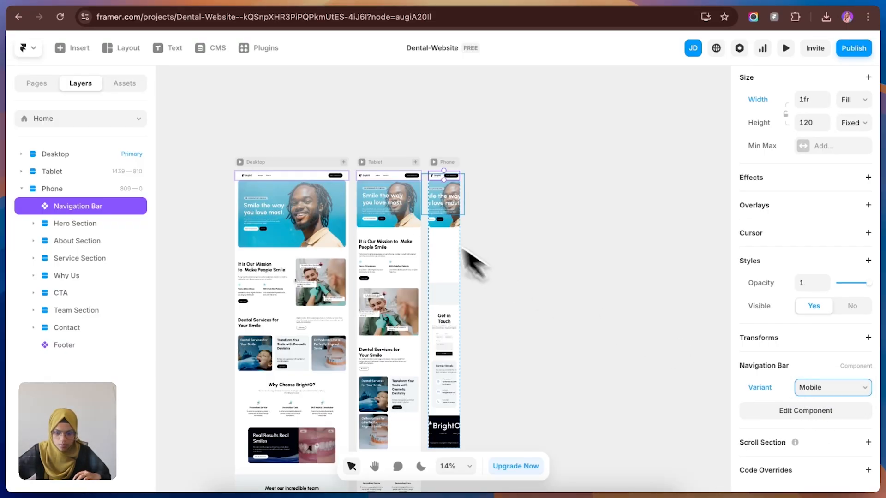
Step: Set the Phone hero's Content Wrap to Fill width and Fit Content height
{"action": "left_click", "coordinate": [449, 237]}
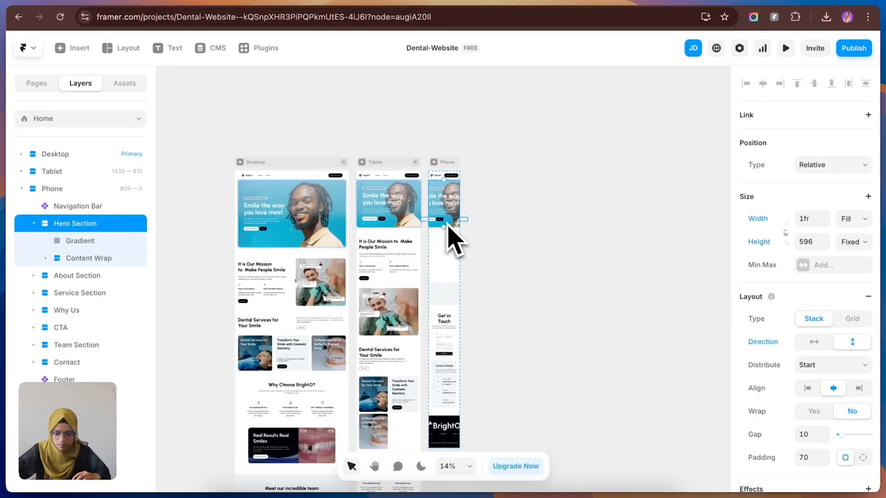
{"action": "left_click", "coordinate": [113, 256]}
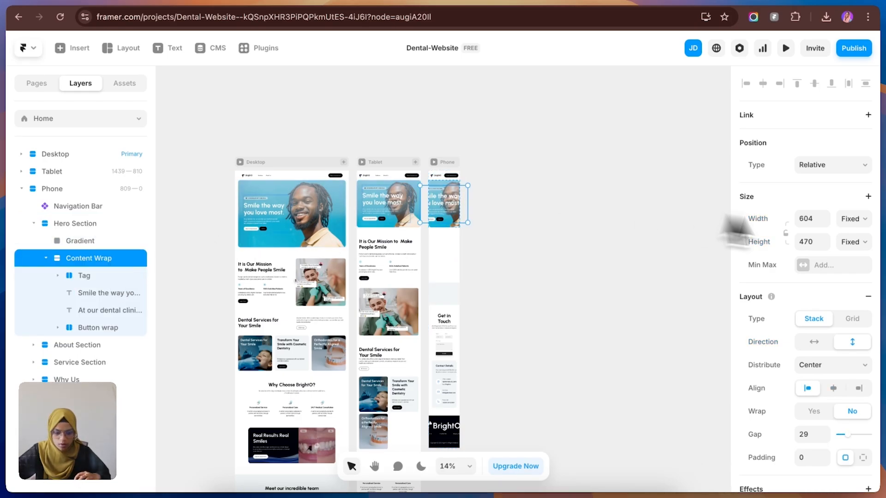
{"action": "left_click", "coordinate": [852, 218]}
{"action": "left_click", "coordinate": [836, 245]}
{"action": "left_click", "coordinate": [852, 241]}
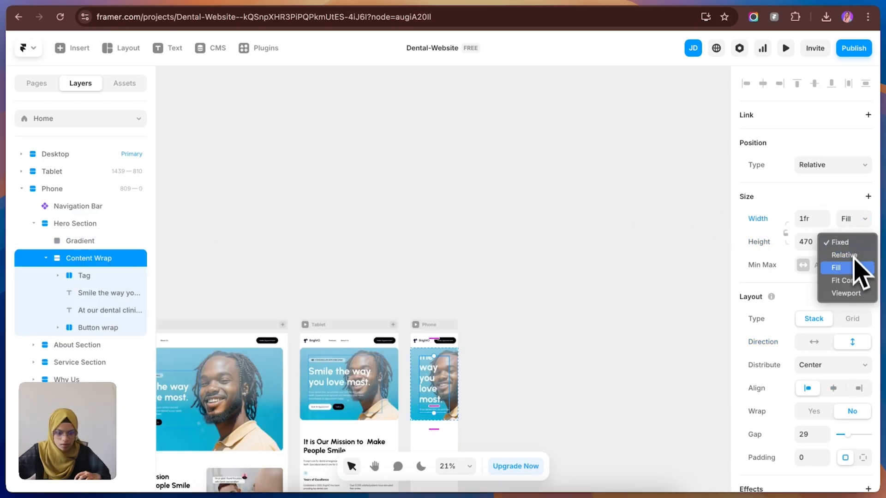
{"action": "left_click", "coordinate": [849, 280]}
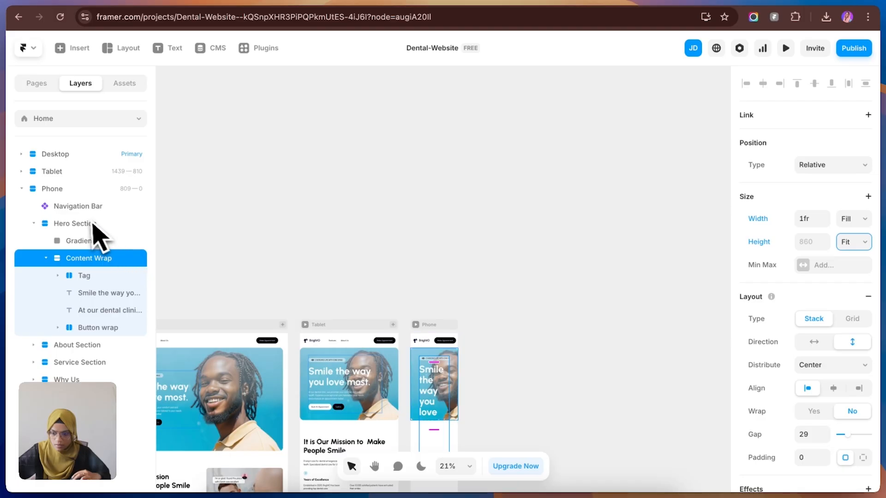
Step: Set the height of the Phone Hero Section to Fit Content
{"action": "left_click", "coordinate": [92, 223]}
{"action": "left_click", "coordinate": [852, 242]}
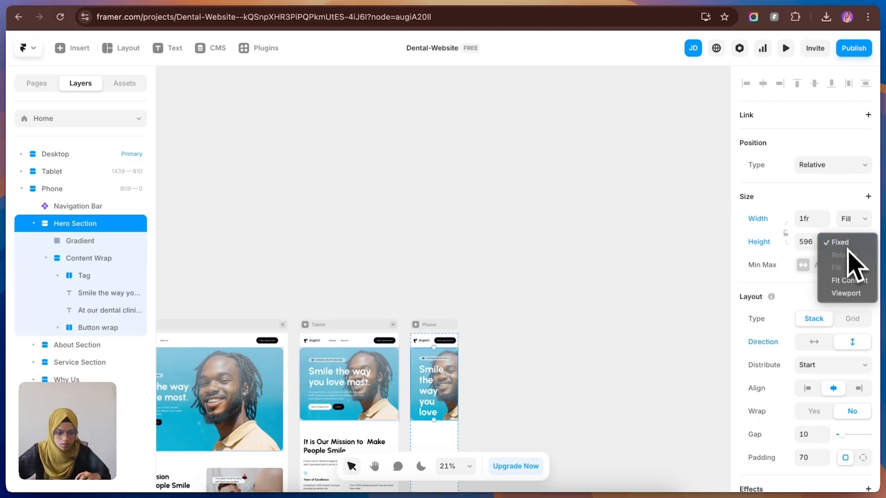
{"action": "left_click", "coordinate": [849, 280]}
{"action": "scroll", "coordinate": [509, 356], "scroll_direction": "down", "scroll_amount": 2}
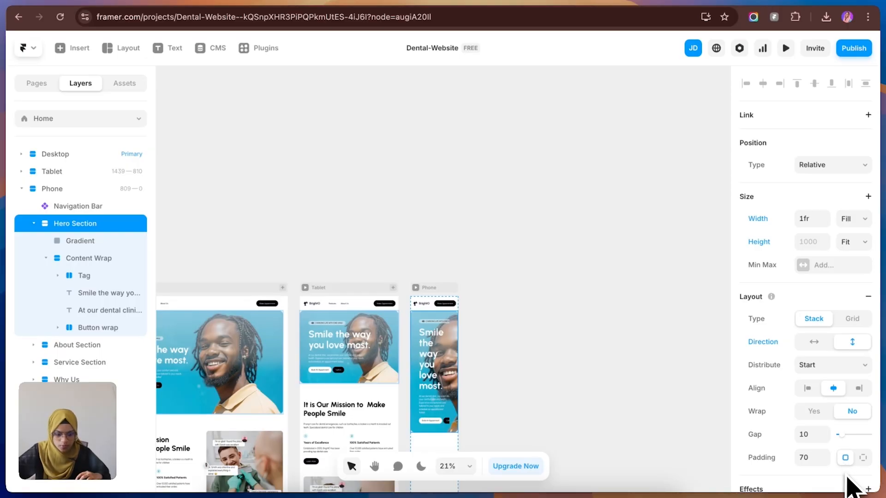
Step: Give the Phone Hero Section individual side paddings, with 16 on the right and left
{"action": "left_click", "coordinate": [862, 458]}
{"action": "scroll", "coordinate": [839, 475], "scroll_direction": "down", "scroll_amount": 2}
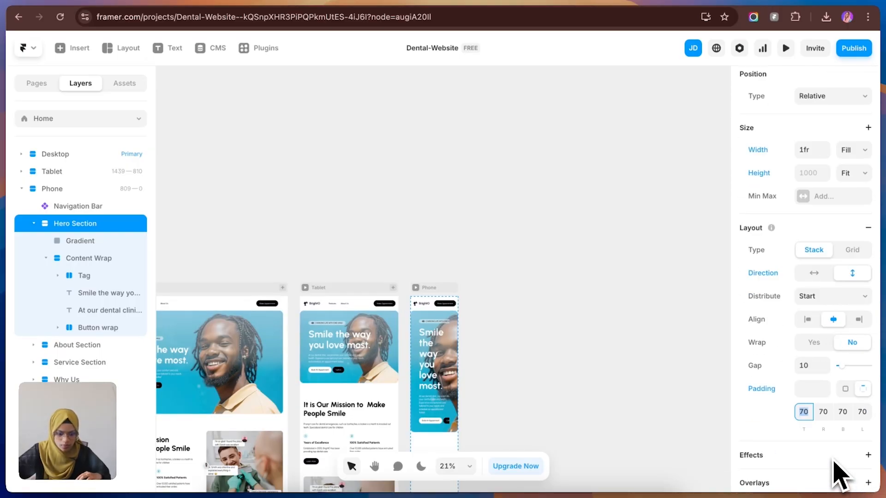
{"action": "left_click", "coordinate": [824, 412]}
{"action": "type", "text": "16"}
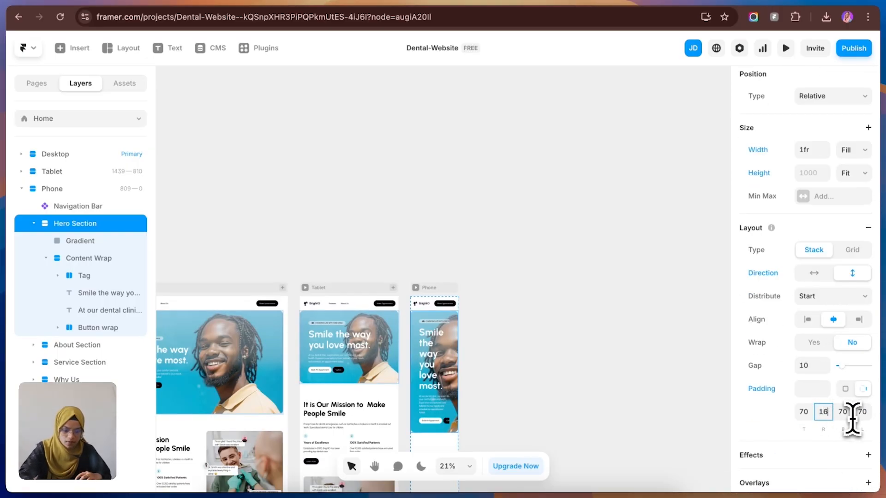
{"action": "left_click", "coordinate": [861, 416]}
{"action": "type", "text": "16"}
{"action": "key", "text": "Return"}
{"action": "left_click", "coordinate": [531, 372]}
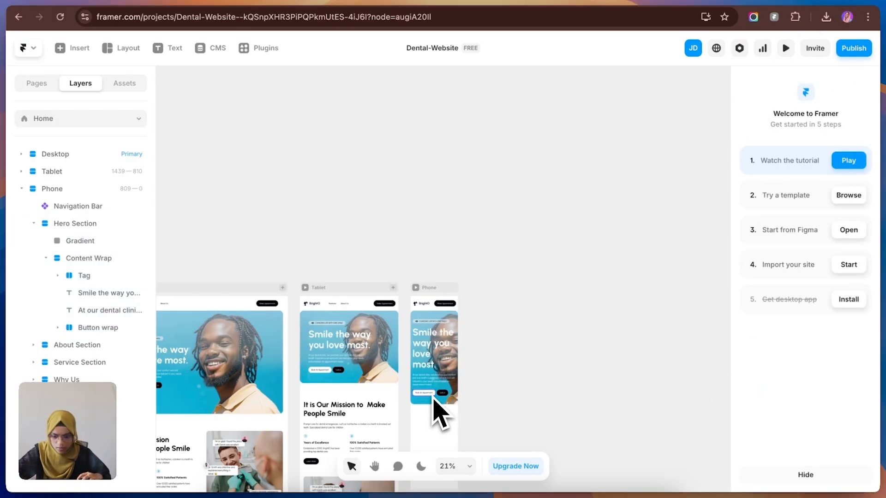
Step: Stack the two Phone hero buttons vertically in their Button wrap and set the gap to 29
{"action": "left_click", "coordinate": [434, 396]}
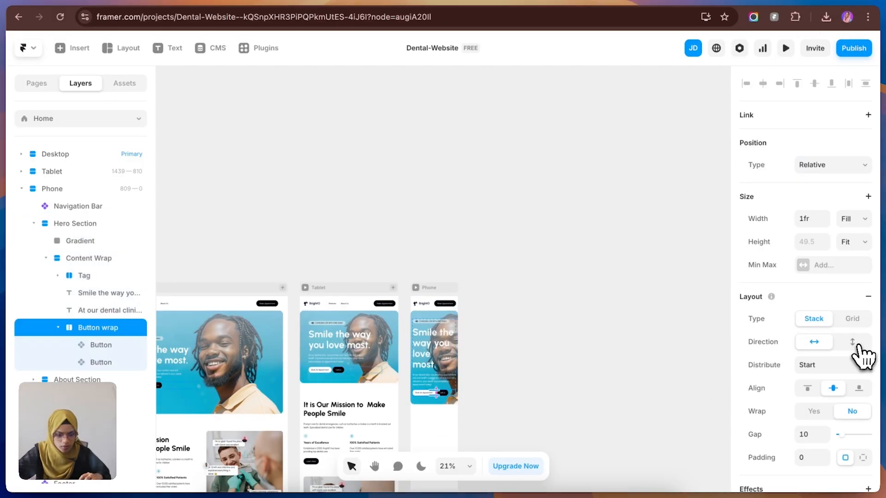
{"action": "left_click", "coordinate": [857, 346]}
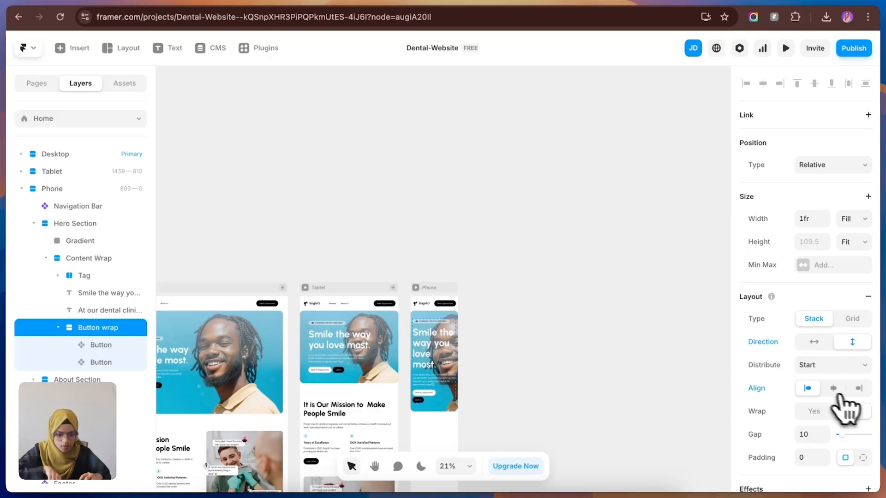
{"action": "left_click_drag", "start_coordinate": [843, 439], "coordinate": [847, 440]}
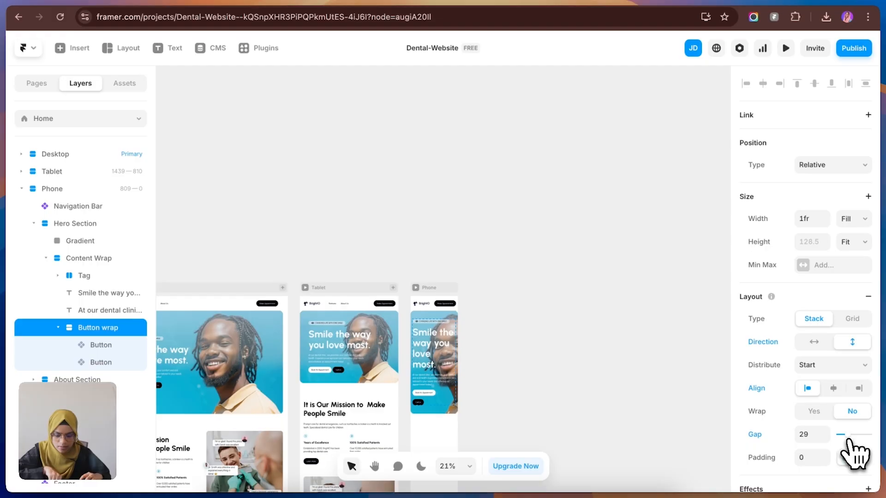
{"action": "left_click", "coordinate": [503, 369]}
Step: Set the height of the container inside the Phone About Section to Fit Content
{"action": "scroll", "coordinate": [461, 382], "scroll_direction": "down", "scroll_amount": 5}
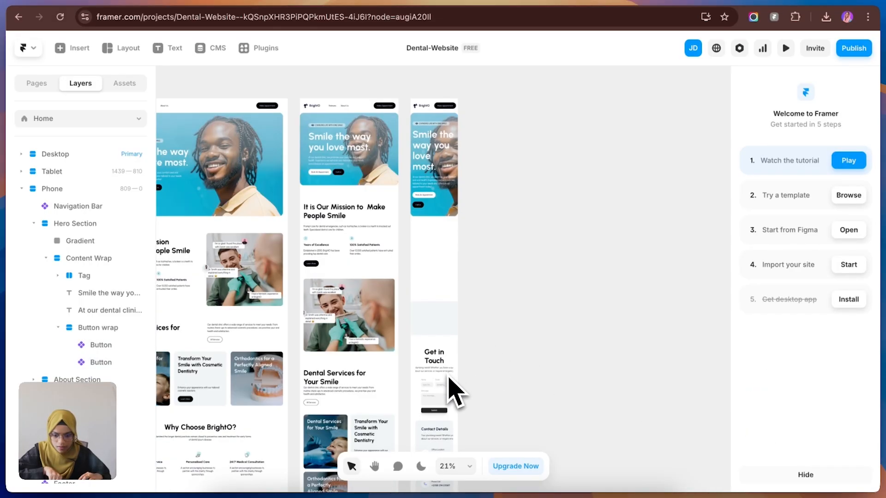
{"action": "left_click", "coordinate": [440, 237]}
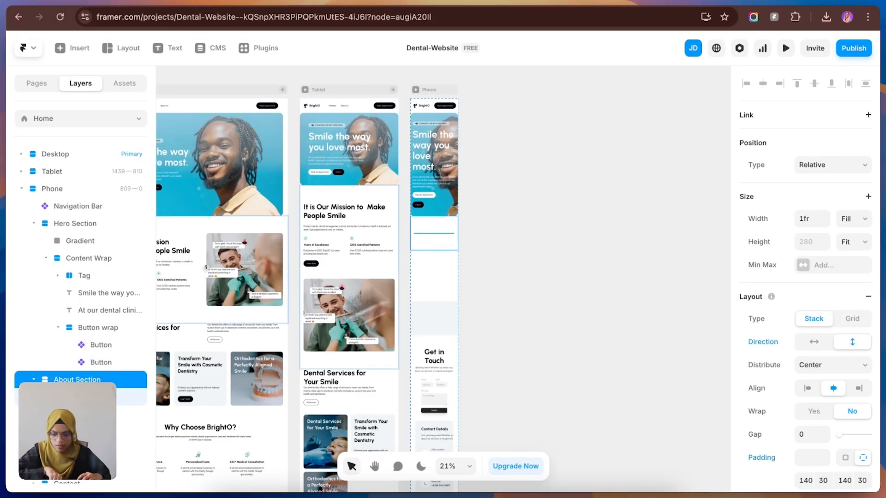
{"action": "key", "text": "Return"}
{"action": "left_click", "coordinate": [861, 242]}
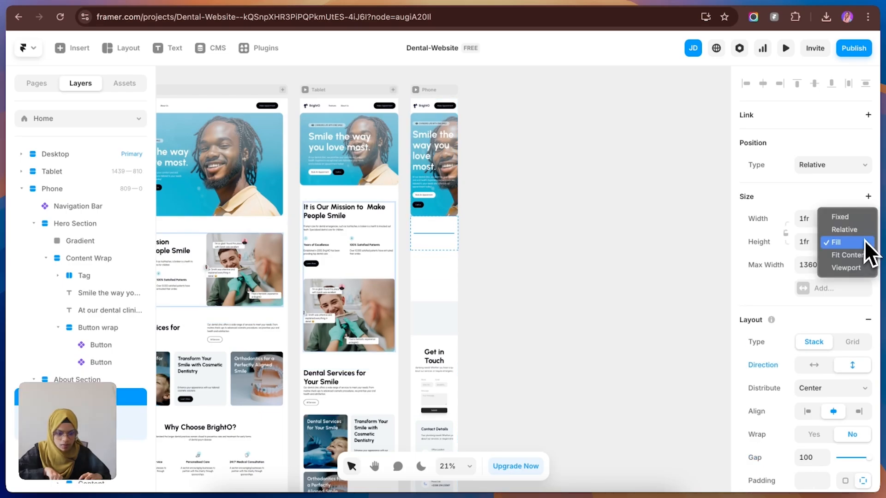
{"action": "left_click", "coordinate": [855, 257]}
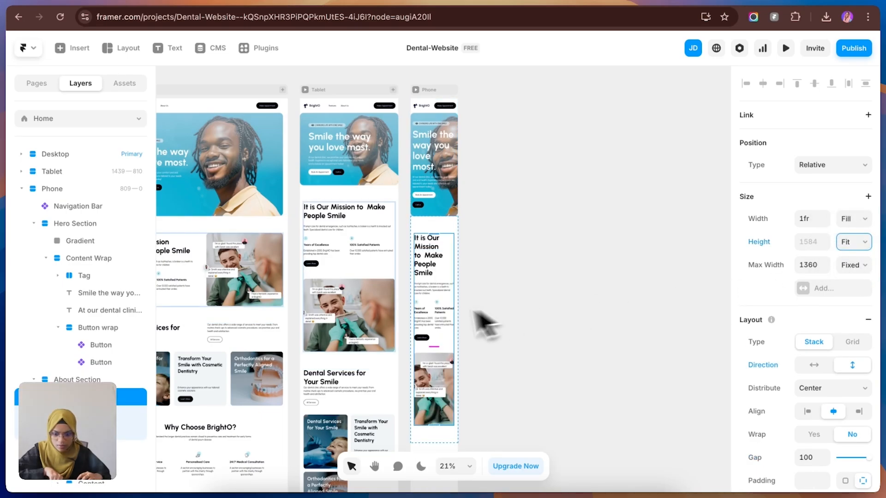
{"action": "left_click", "coordinate": [490, 326]}
Step: Set the Phone About Section's padding to 80 at the top and bottom and 16 at the right and left
{"action": "left_click", "coordinate": [429, 241]}
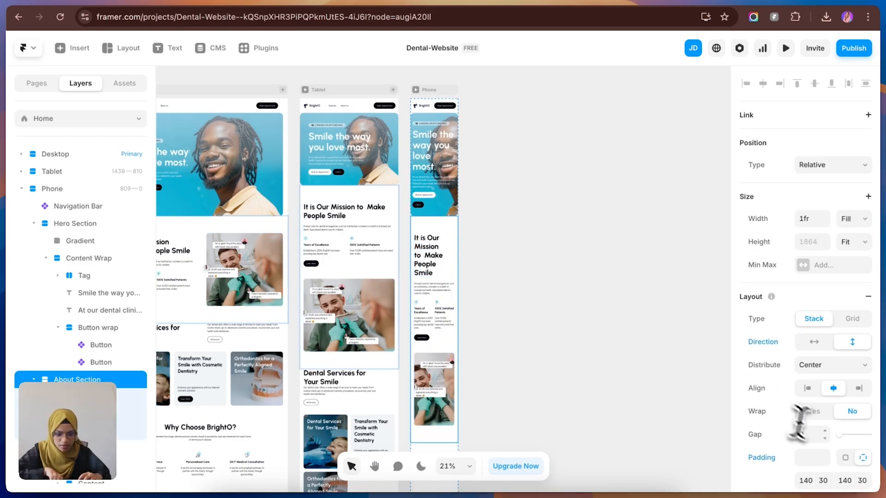
{"action": "scroll", "coordinate": [811, 424], "scroll_direction": "down", "scroll_amount": 2}
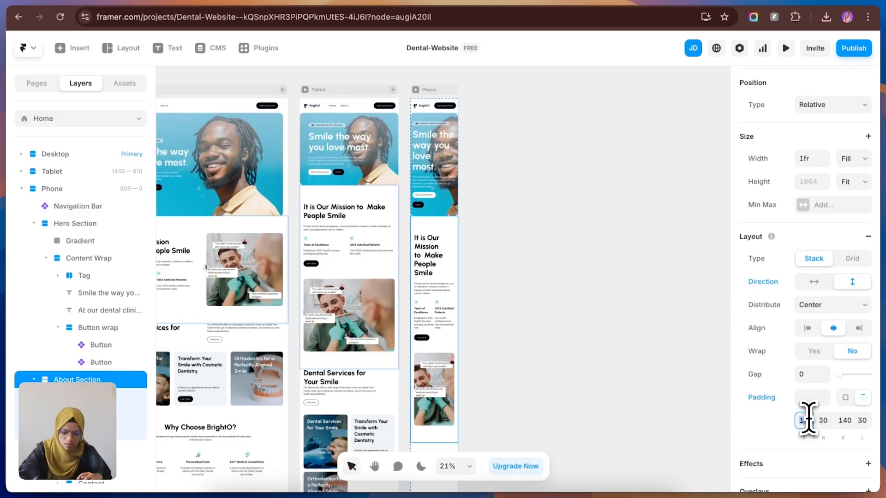
{"action": "type", "text": "80"}
{"action": "left_click", "coordinate": [843, 421]}
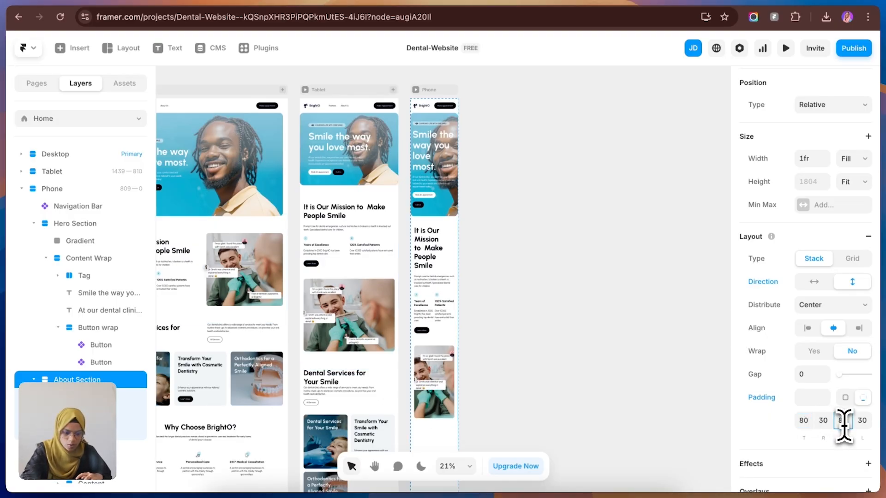
{"action": "left_click", "coordinate": [831, 427]}
{"action": "type", "text": "16"}
{"action": "left_click", "coordinate": [864, 425]}
{"action": "type", "text": "16"}
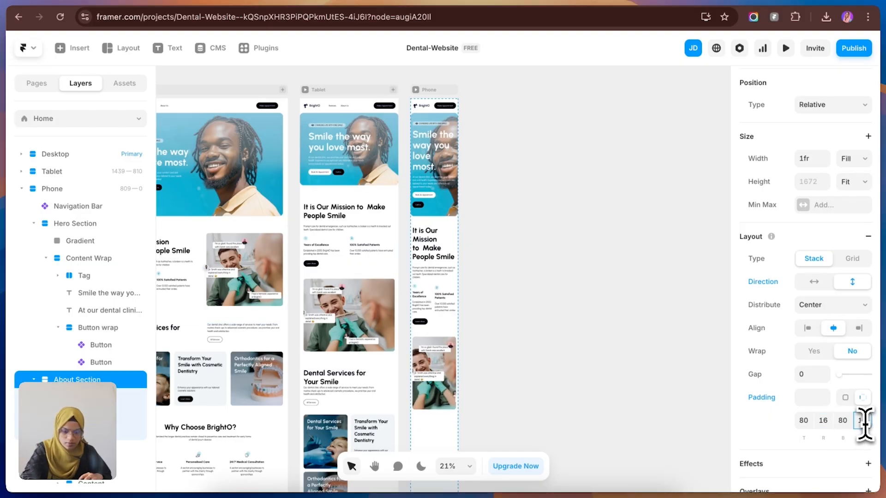
Step: Set the gap of the Phone About Section's container to 50
{"action": "left_click", "coordinate": [455, 352]}
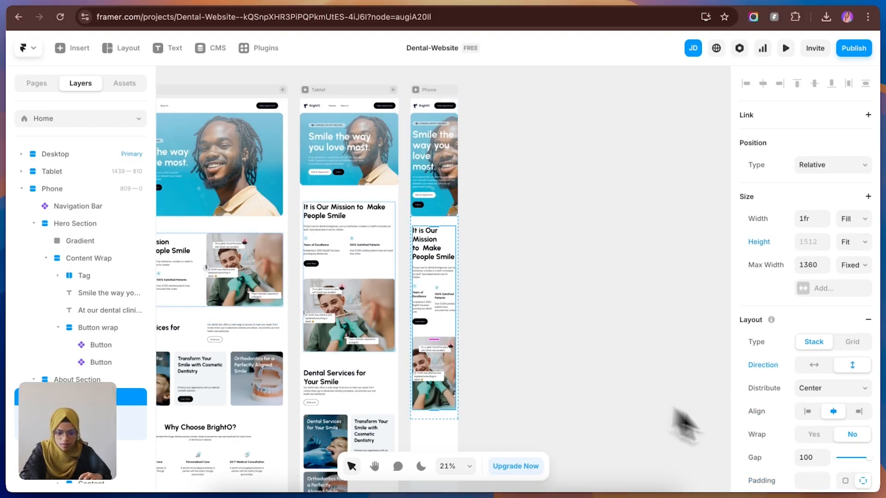
{"action": "left_click", "coordinate": [812, 455]}
{"action": "type", "text": "50"}
{"action": "key", "text": "Return"}
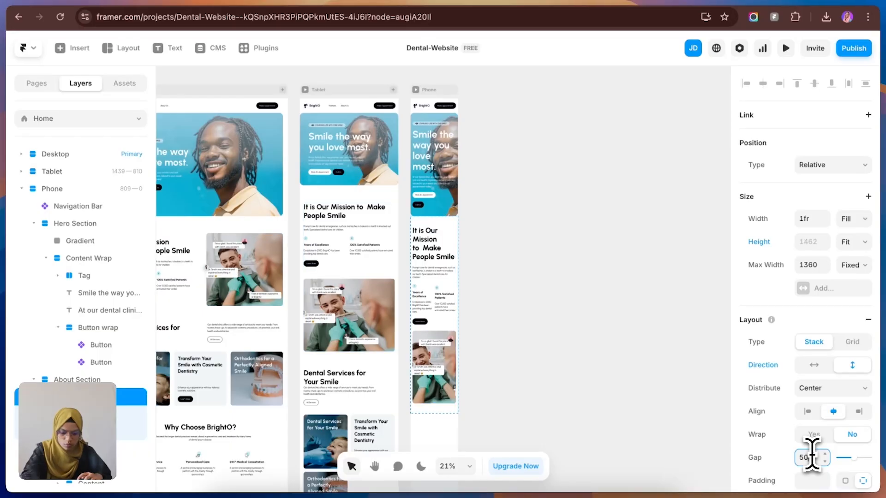
Step: Change the Phone About Section's wrapper around the two feature points to a vertical stack direction
{"action": "double_click", "coordinate": [436, 309]}
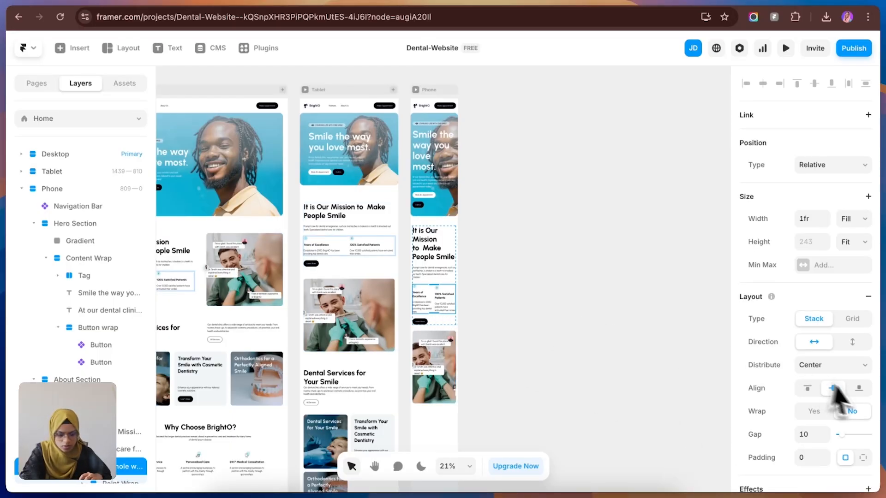
{"action": "left_click", "coordinate": [852, 344]}
{"action": "left_click", "coordinate": [629, 356]}
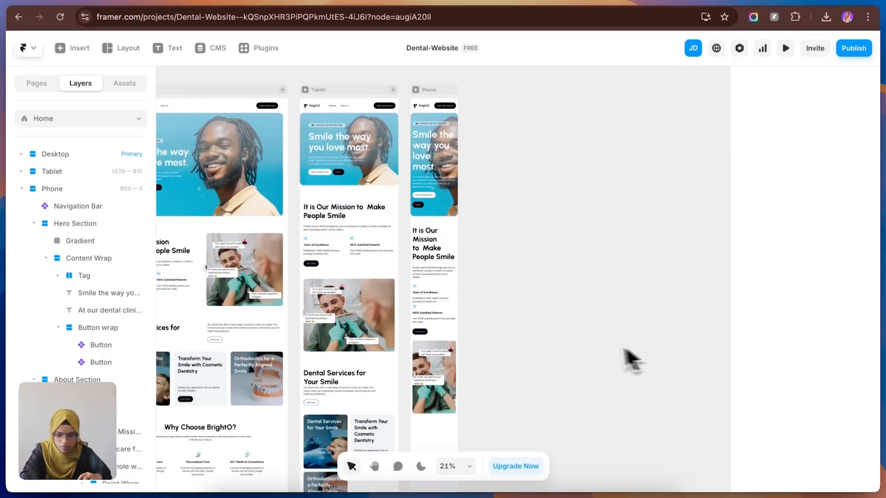
Step: Set the height of the container inside the Phone Service Section to Fit Content
{"action": "scroll", "coordinate": [461, 373], "scroll_direction": "up", "scroll_amount": 3}
{"action": "scroll", "coordinate": [449, 376], "scroll_direction": "down", "scroll_amount": 5}
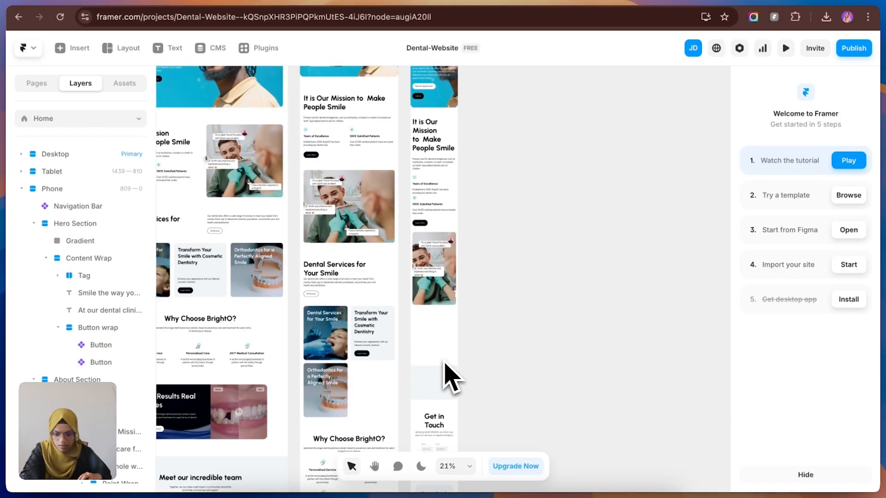
{"action": "left_click", "coordinate": [443, 342]}
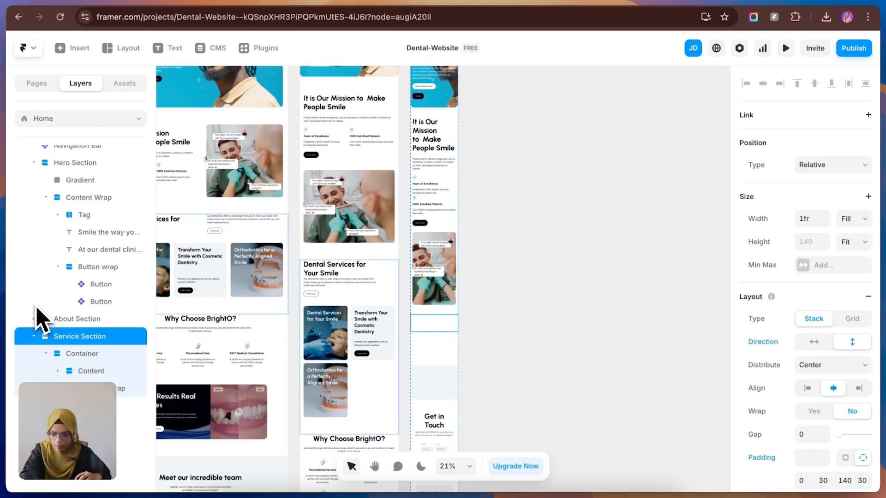
{"action": "left_click", "coordinate": [83, 354]}
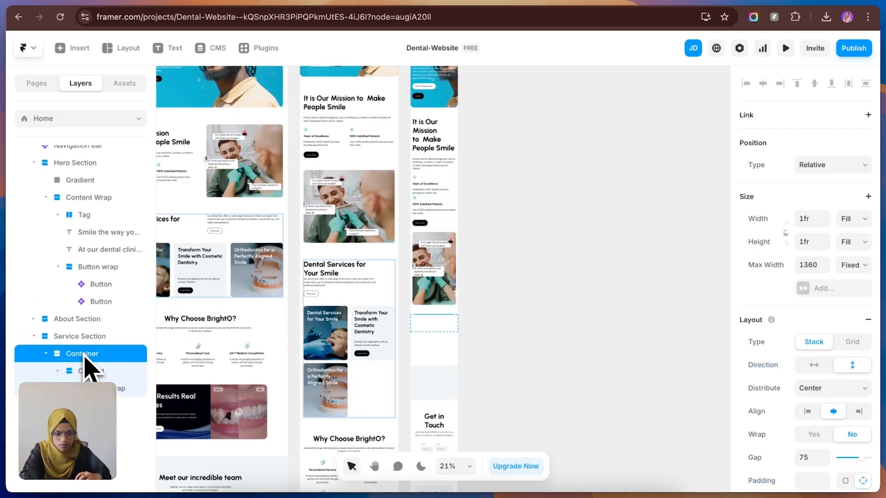
{"action": "left_click", "coordinate": [851, 242]}
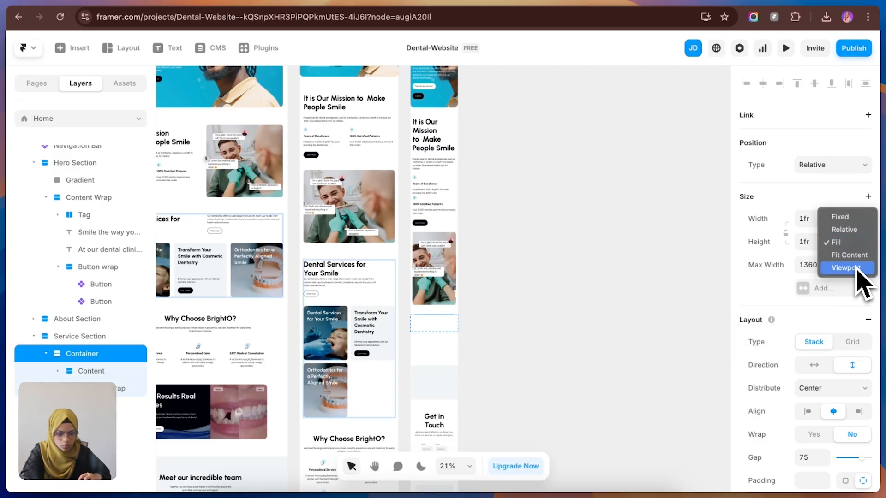
{"action": "left_click", "coordinate": [851, 255]}
{"action": "left_click", "coordinate": [530, 332]}
{"action": "scroll", "coordinate": [462, 418], "scroll_direction": "down", "scroll_amount": 1}
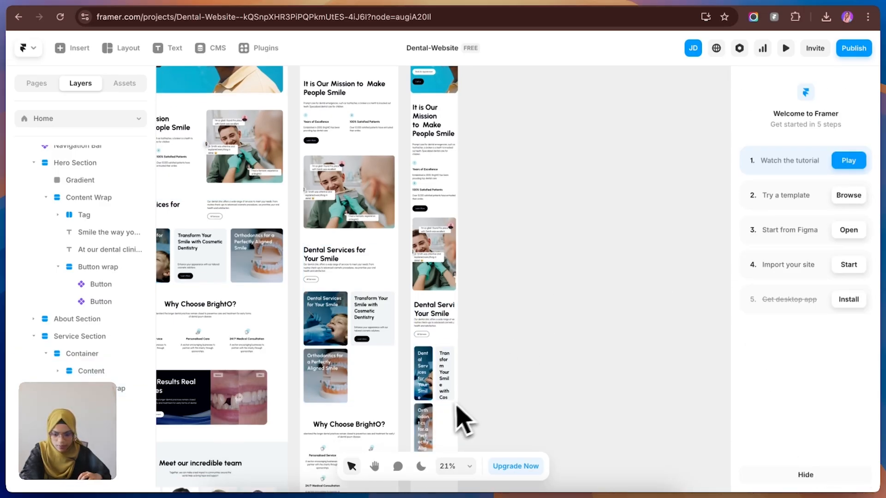
Step: Set the widths of the Phone Service Section's description-and-button wrapper and its heading text to Fill
{"action": "scroll", "coordinate": [463, 417], "scroll_direction": "down", "scroll_amount": 4}
{"action": "left_click", "coordinate": [444, 251]}
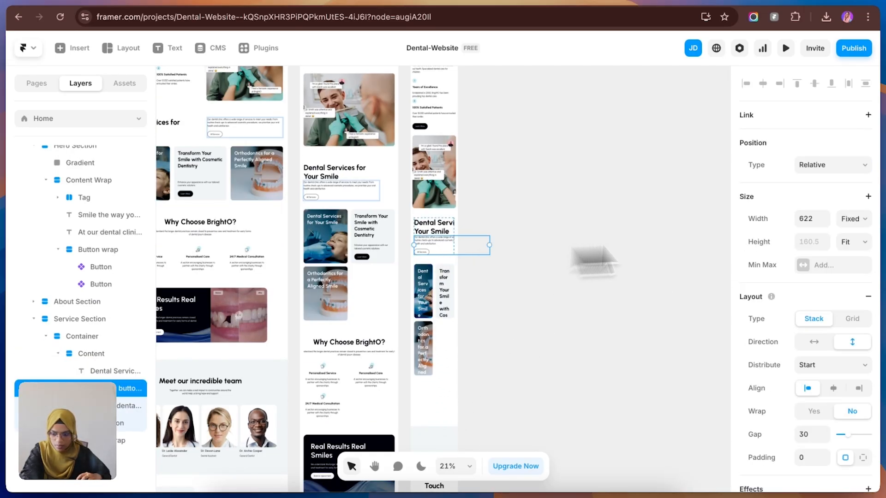
{"action": "left_click", "coordinate": [852, 219]}
{"action": "left_click", "coordinate": [852, 244]}
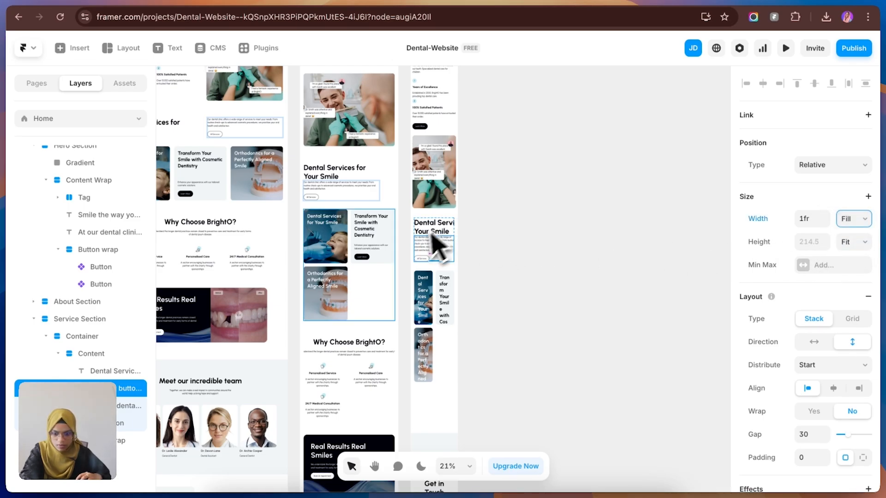
{"action": "left_click", "coordinate": [106, 353]}
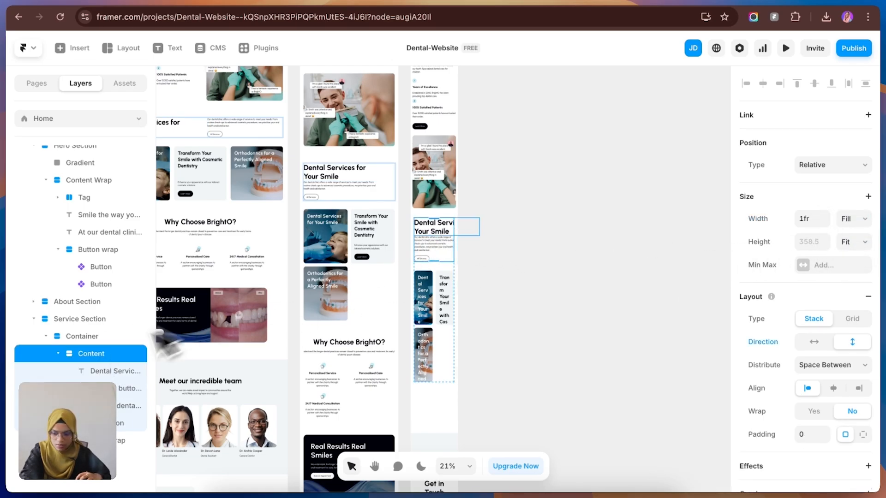
{"action": "left_click", "coordinate": [106, 371]}
{"action": "left_click", "coordinate": [855, 222]}
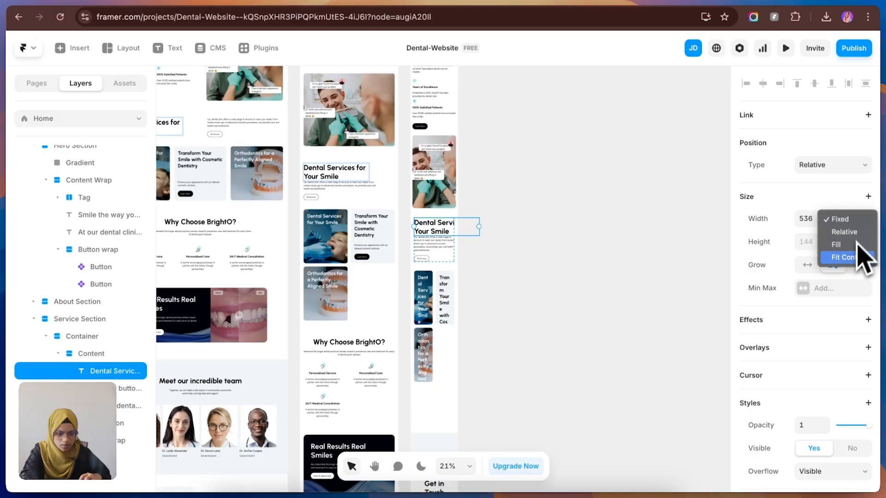
{"action": "left_click", "coordinate": [851, 245]}
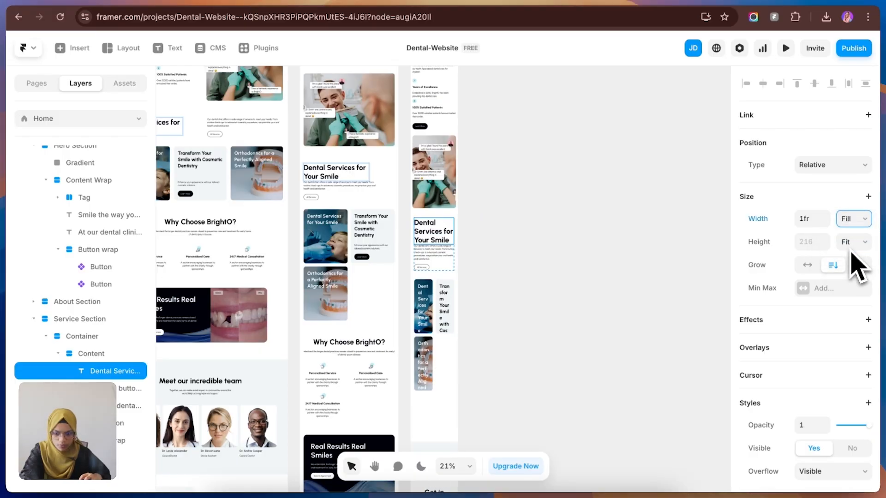
Step: Set the Phone Service Section's right and left padding to 16 and reduce its bottom padding
{"action": "left_click", "coordinate": [455, 299]}
{"action": "scroll", "coordinate": [850, 415], "scroll_direction": "down", "scroll_amount": 4}
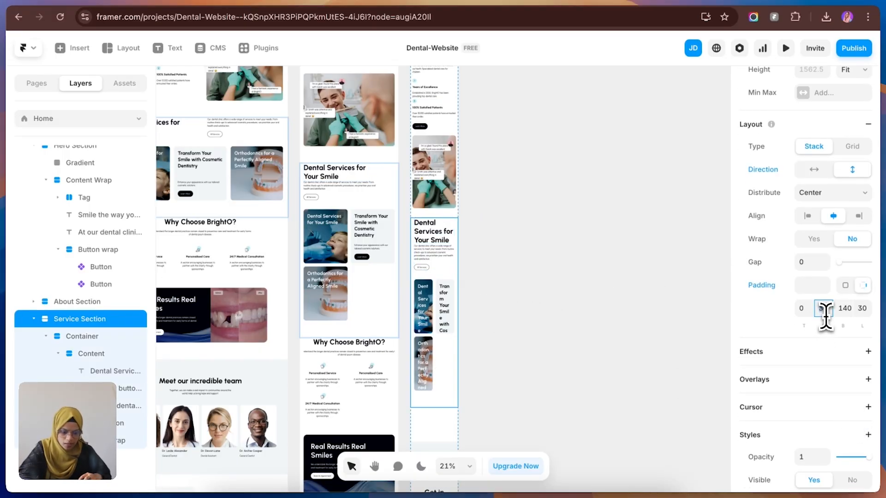
{"action": "left_click", "coordinate": [861, 309]}
{"action": "left_click", "coordinate": [847, 308]}
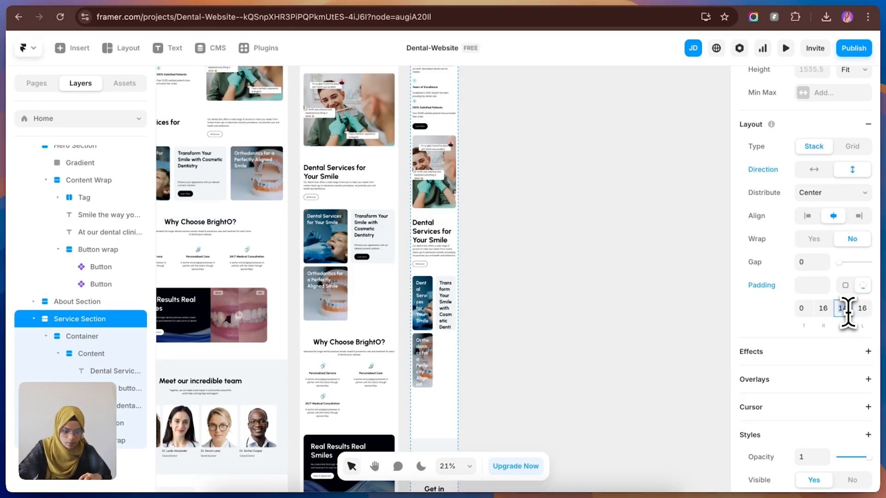
{"action": "left_click", "coordinate": [492, 291]}
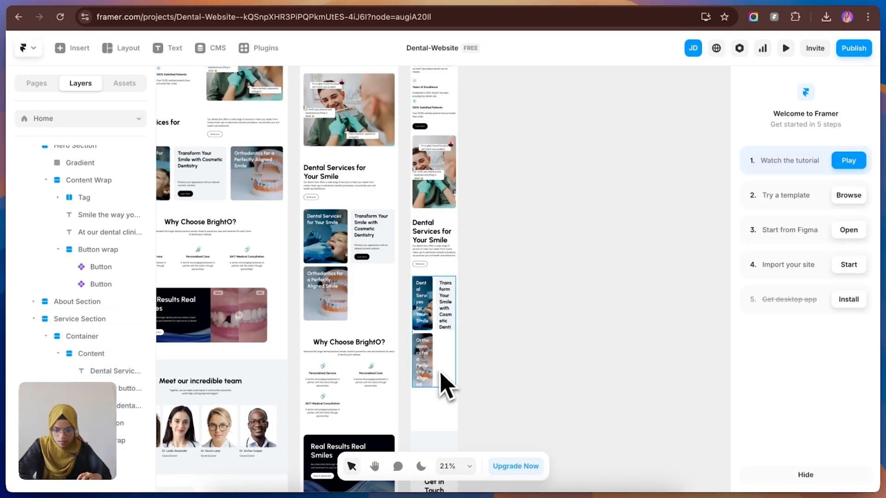
Step: Change the grid of service cards in the Phone Service Section to 1 column
{"action": "left_click", "coordinate": [444, 381]}
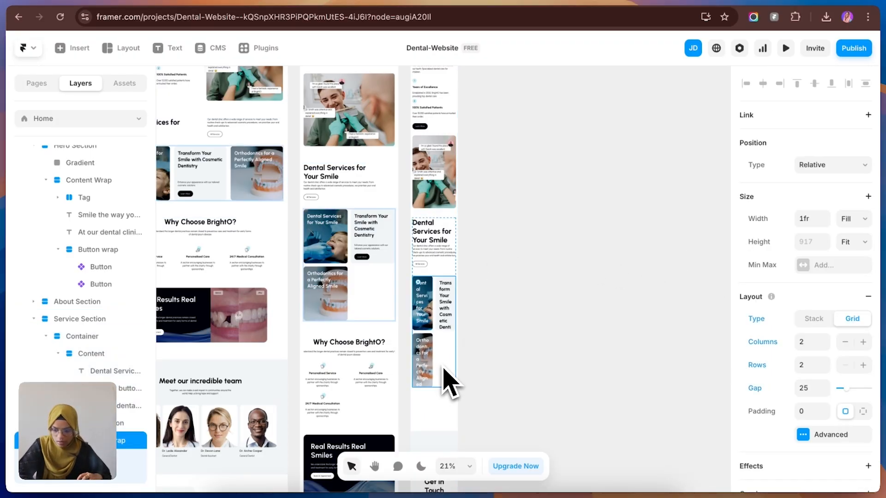
{"action": "left_click", "coordinate": [825, 345]}
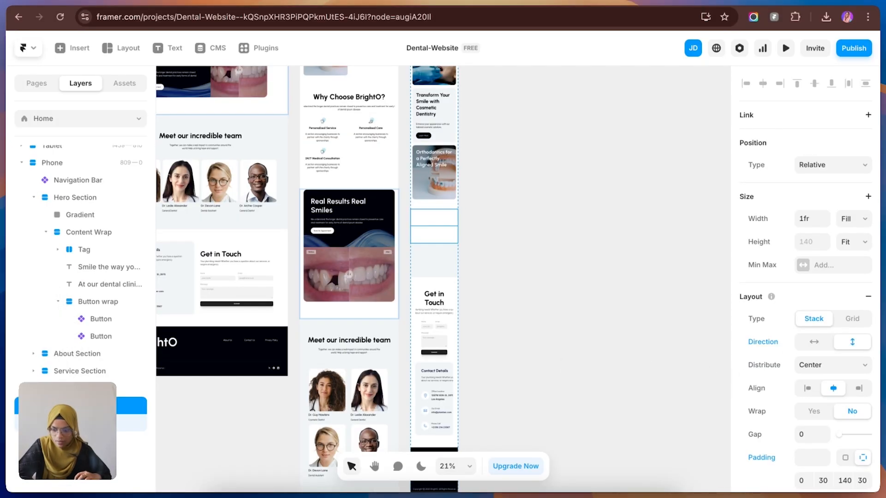
Step: Set the height of the container inside the Phone Why Us section to Fit Content
{"action": "left_click", "coordinate": [88, 389]}
{"action": "left_click", "coordinate": [92, 388]}
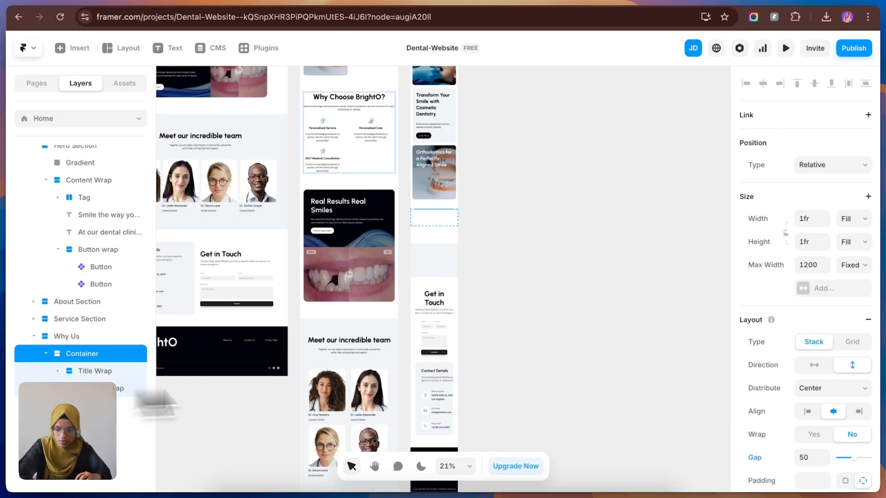
{"action": "left_click", "coordinate": [854, 242]}
{"action": "left_click", "coordinate": [852, 254]}
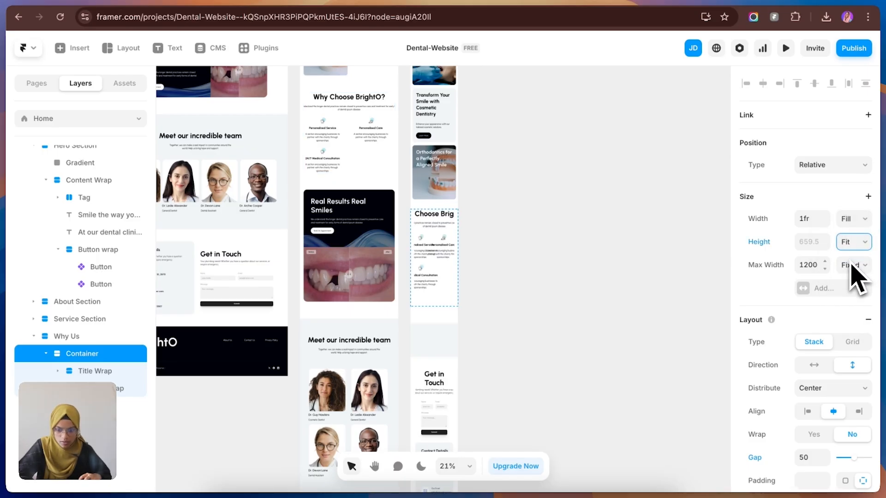
{"action": "left_click", "coordinate": [465, 243]}
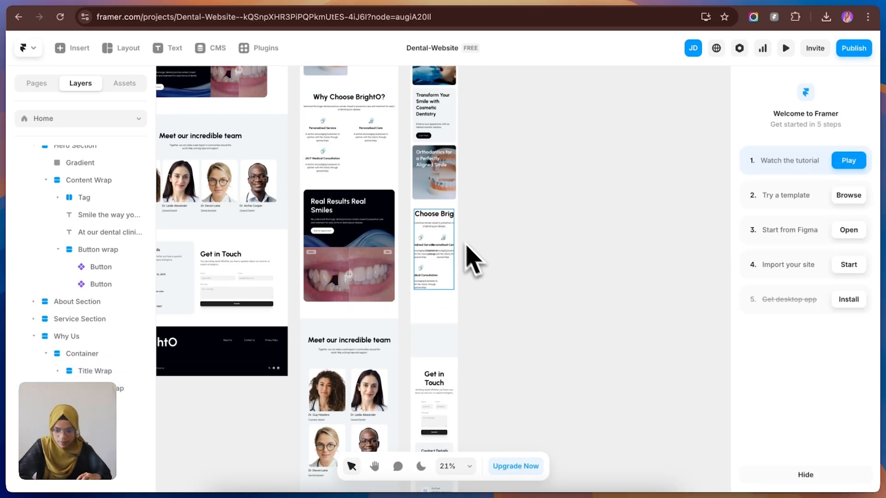
Step: Set the width of the Title Wrap in the Phone Why Us section to Fill
{"action": "left_click", "coordinate": [449, 227]}
{"action": "left_click", "coordinate": [103, 354]}
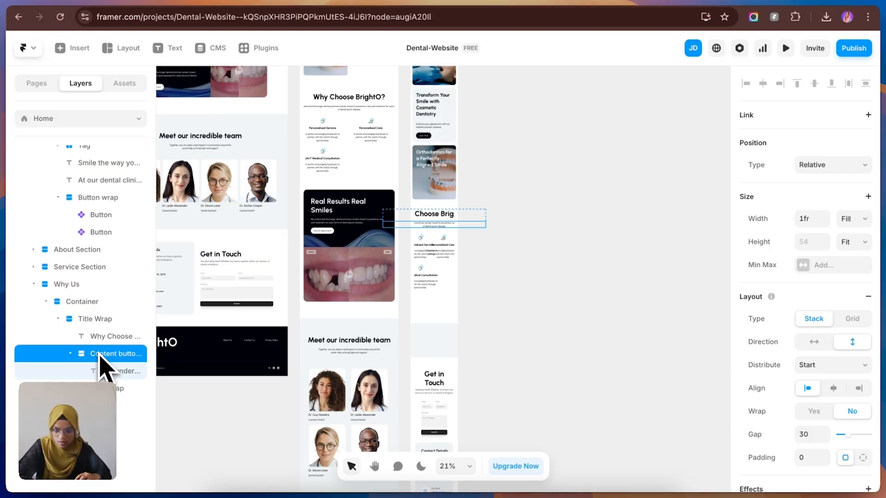
{"action": "left_click", "coordinate": [105, 322]}
{"action": "left_click", "coordinate": [848, 219]}
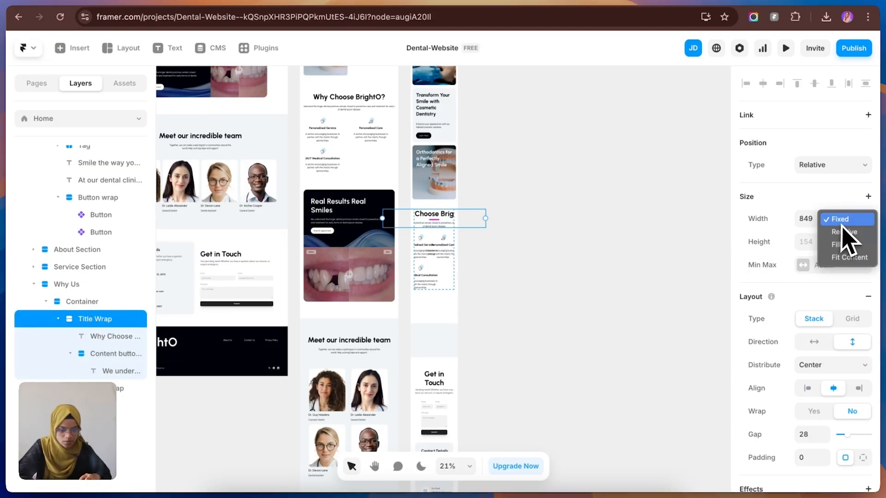
{"action": "left_click", "coordinate": [848, 245]}
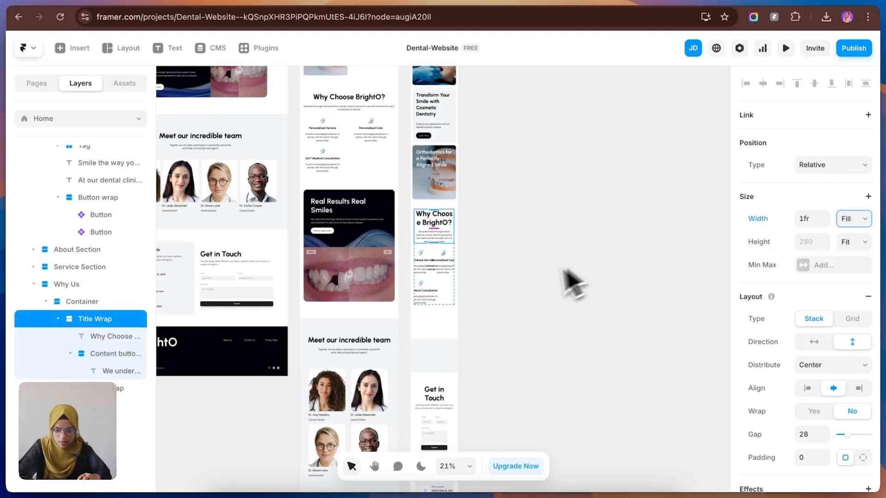
{"action": "left_click", "coordinate": [492, 303]}
Step: Change the grid of benefit items in the Phone Why Us section to 1 column
{"action": "left_click", "coordinate": [450, 297]}
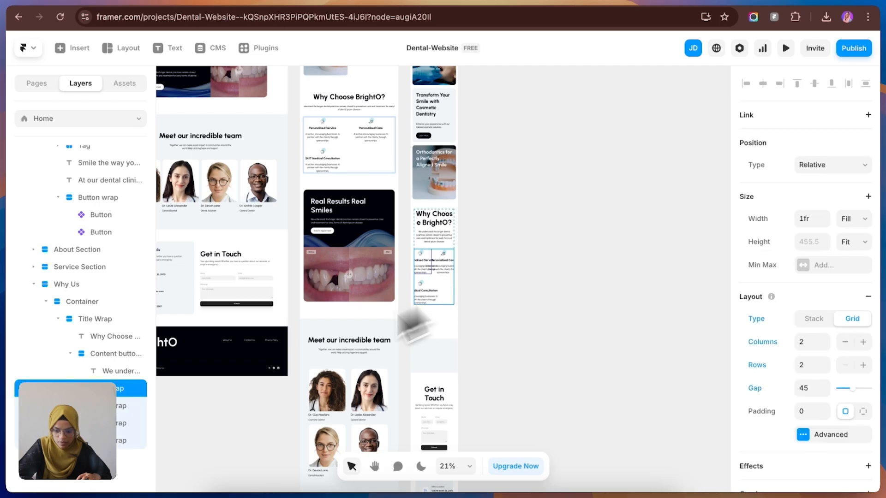
{"action": "left_click", "coordinate": [826, 346]}
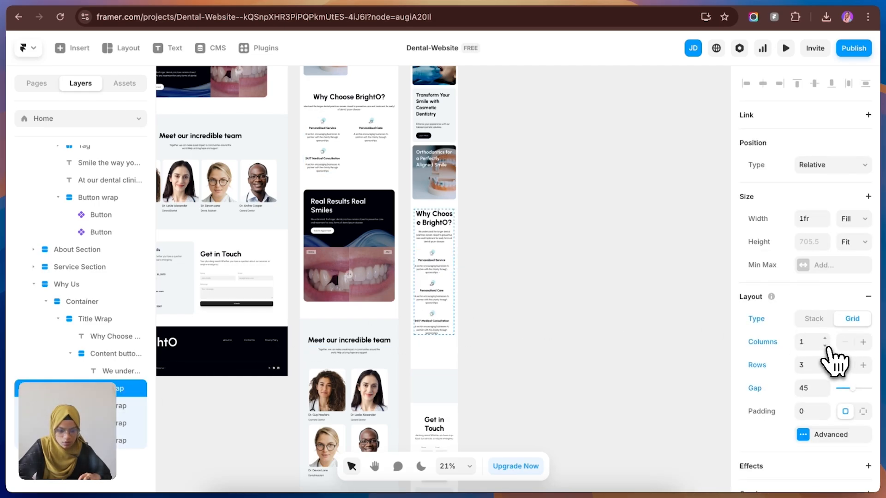
{"action": "left_click", "coordinate": [479, 337]}
Step: Set the Phone Why Us section's right and left padding to 16 and reduce its bottom padding
{"action": "left_click", "coordinate": [448, 341]}
{"action": "scroll", "coordinate": [826, 415], "scroll_direction": "down", "scroll_amount": 3}
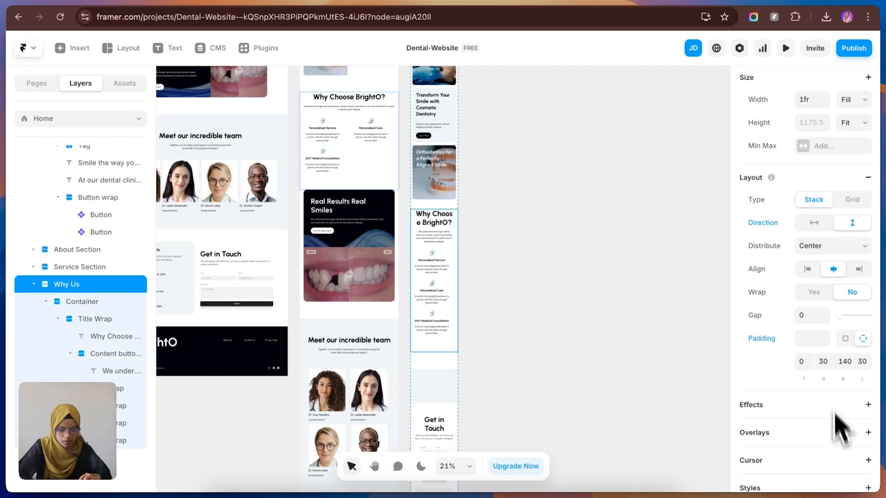
{"action": "left_click", "coordinate": [864, 361]}
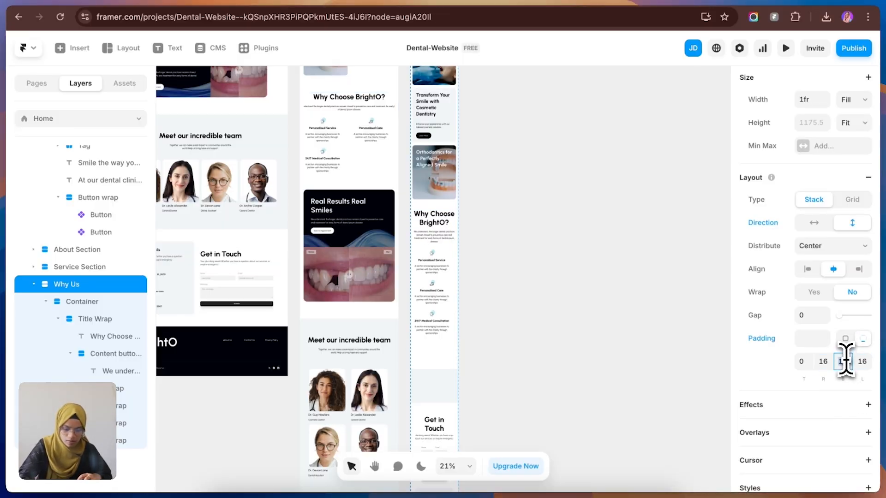
{"action": "key", "text": "Return"}
{"action": "left_click", "coordinate": [625, 348]}
Step: Set the height of the container inside the Phone CTA section to Fit Content
{"action": "left_click", "coordinate": [469, 362]}
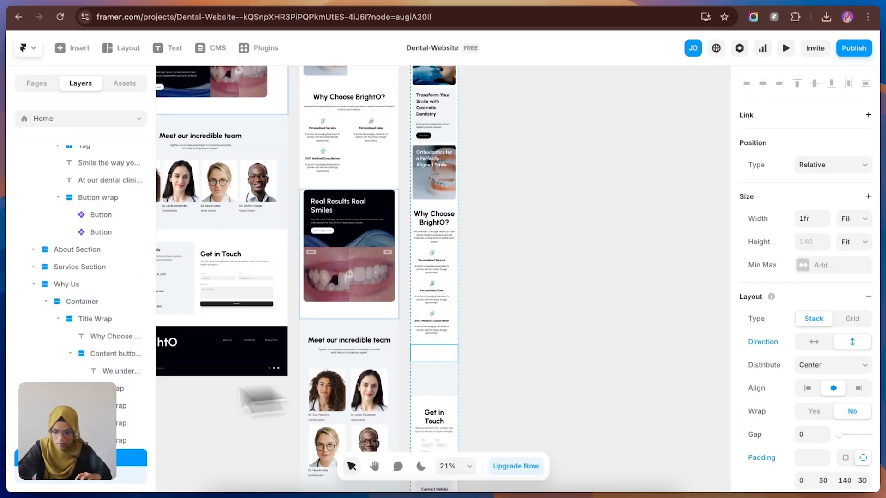
{"action": "scroll", "coordinate": [46, 319], "scroll_direction": "up", "scroll_amount": 3}
{"action": "left_click", "coordinate": [34, 197]}
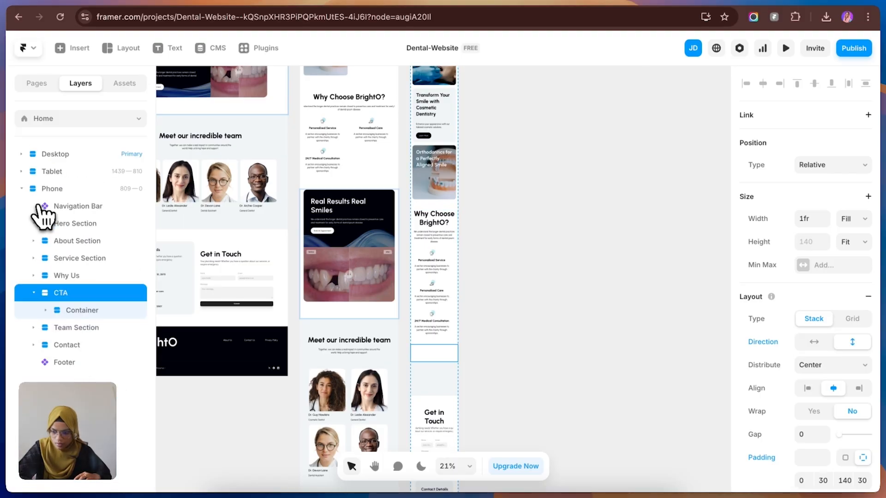
{"action": "left_click", "coordinate": [132, 311]}
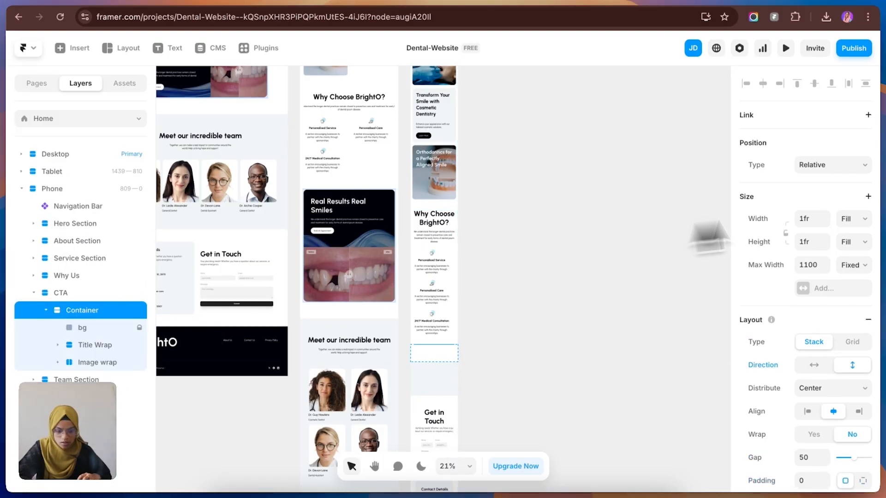
{"action": "left_click", "coordinate": [857, 249]}
{"action": "left_click", "coordinate": [857, 279]}
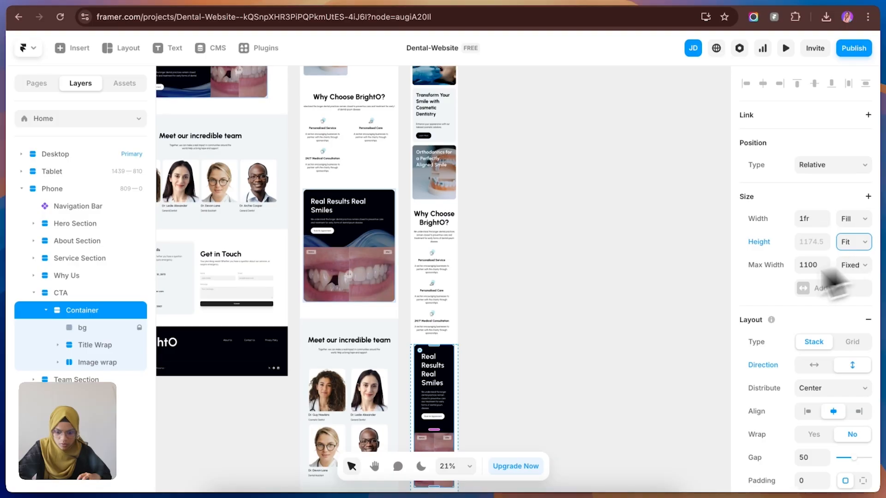
{"action": "left_click", "coordinate": [526, 355]}
Step: Set the padding of the Title Wrap in the Phone CTA section to 30 on all sides
{"action": "scroll", "coordinate": [526, 355], "scroll_direction": "down", "scroll_amount": 3}
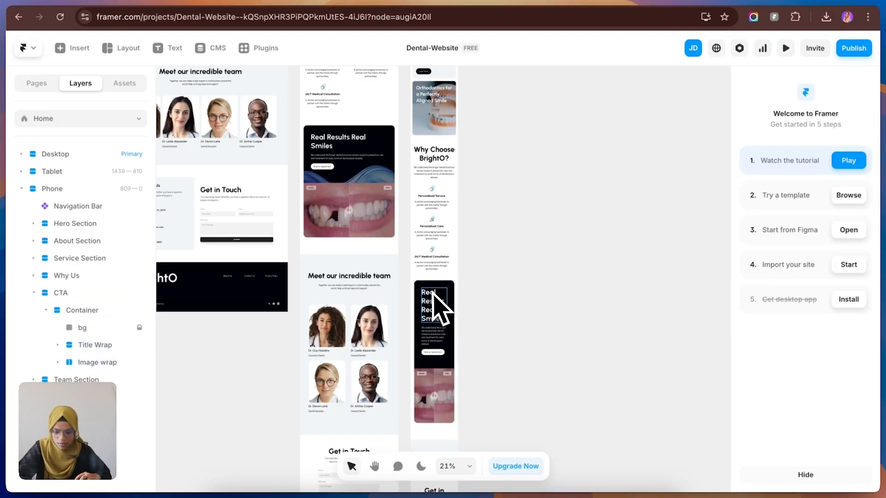
{"action": "left_click", "coordinate": [432, 294]}
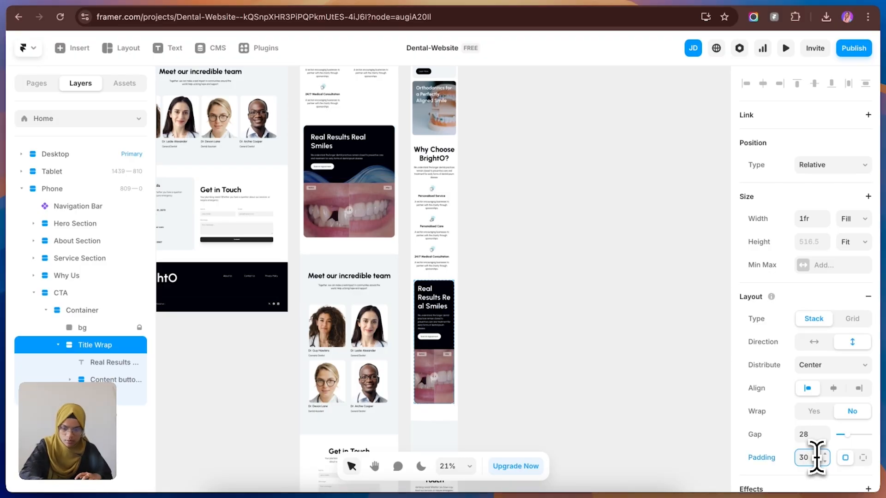
{"action": "left_click", "coordinate": [551, 407]}
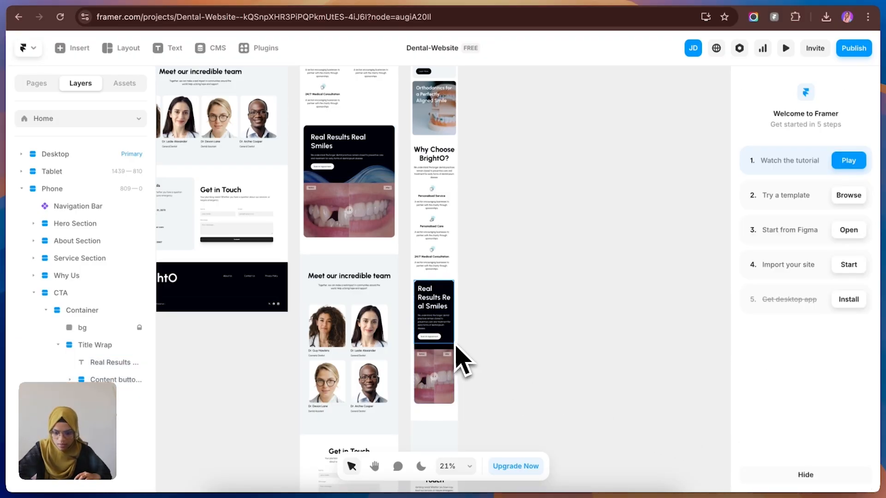
Step: Set the Phone CTA section's right and left padding to 16
{"action": "left_click", "coordinate": [448, 358]}
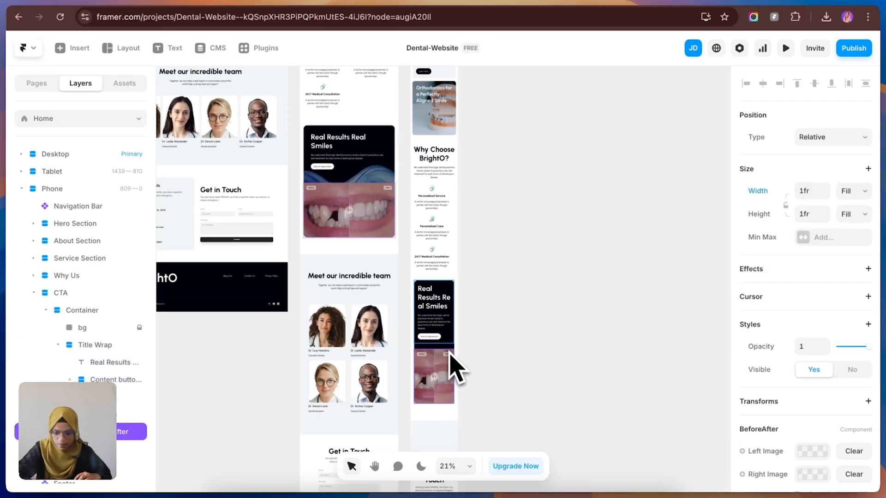
{"action": "left_click", "coordinate": [414, 291]}
{"action": "scroll", "coordinate": [851, 406], "scroll_direction": "down", "scroll_amount": 2}
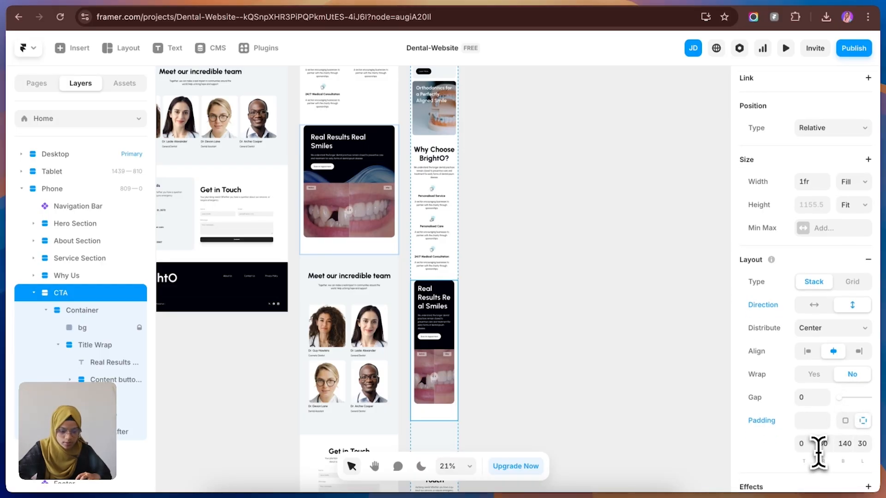
{"action": "left_click", "coordinate": [864, 445]}
{"action": "type", "text": "16"}
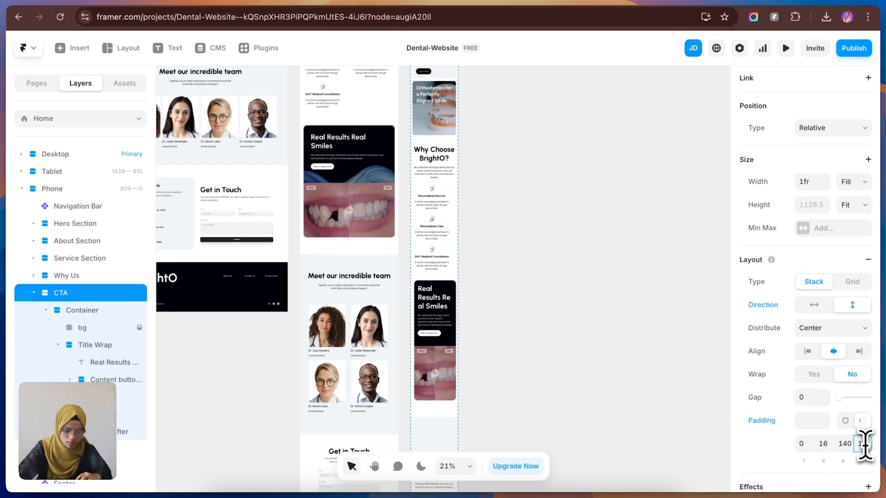
{"action": "type", "text": "6"}
Step: Complete the Phone CTA section's left padding as 16 and reduce its bottom padding
{"action": "left_click", "coordinate": [844, 444]}
{"action": "left_click", "coordinate": [607, 383]}
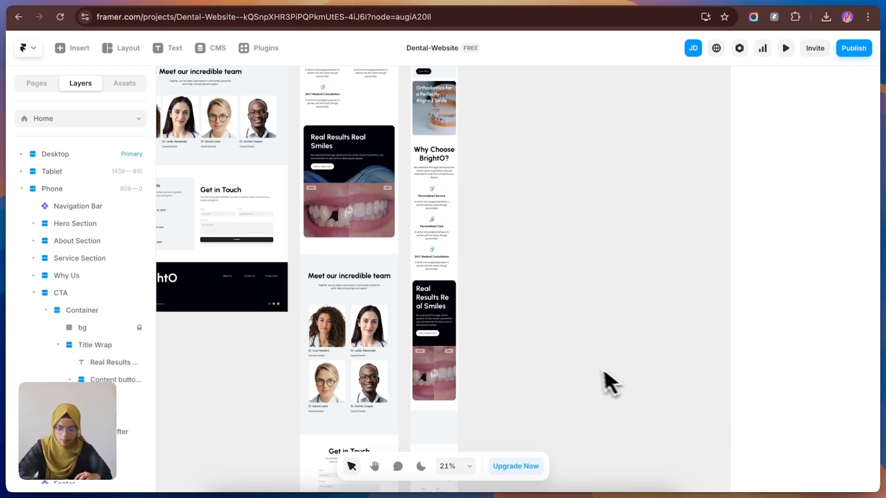
Step: Set the height of the Container inside the Phone Team Section to Fit Content
{"action": "scroll", "coordinate": [466, 382], "scroll_direction": "down", "scroll_amount": 3}
{"action": "left_click", "coordinate": [447, 336]}
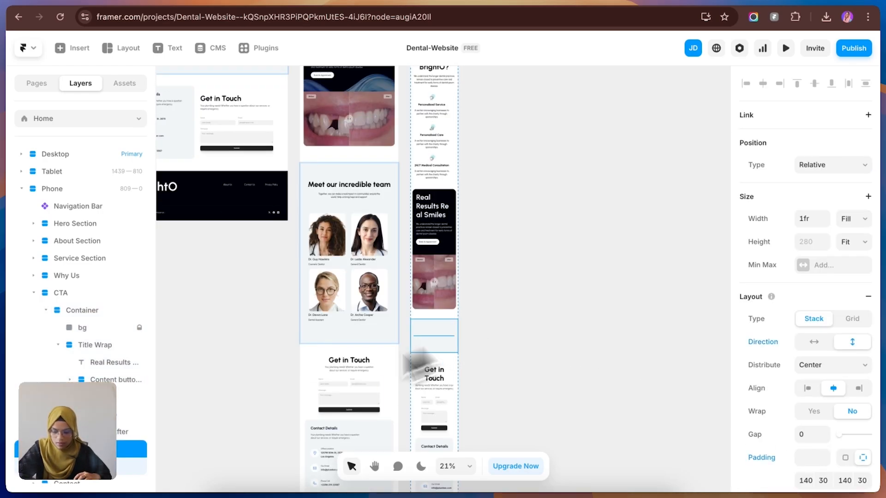
{"action": "left_click", "coordinate": [34, 292]}
{"action": "left_click", "coordinate": [64, 328]}
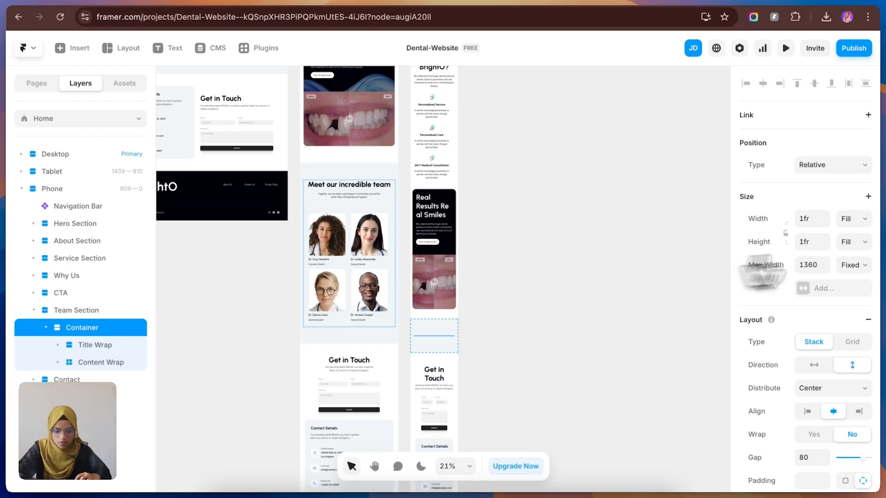
{"action": "left_click", "coordinate": [853, 242]}
{"action": "left_click", "coordinate": [853, 260]}
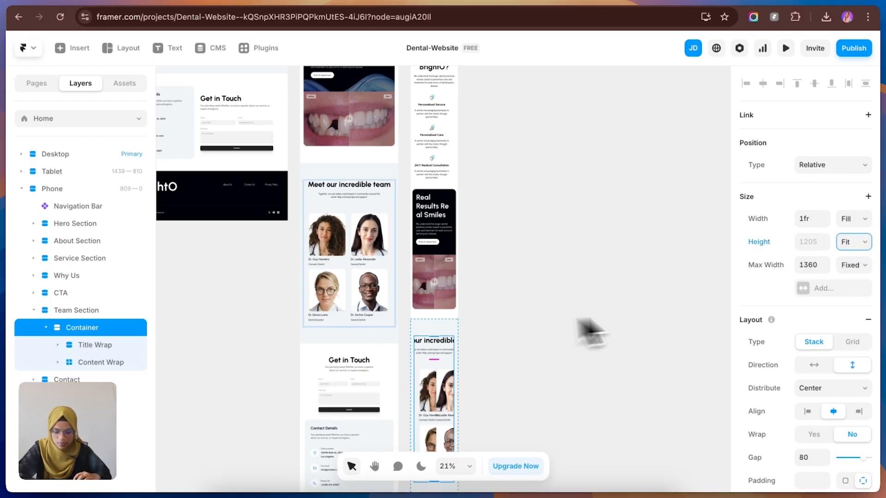
Step: Set the width of the Title Wrap in the Phone Team Section to Fill
{"action": "left_click", "coordinate": [467, 370]}
{"action": "left_click", "coordinate": [453, 349]}
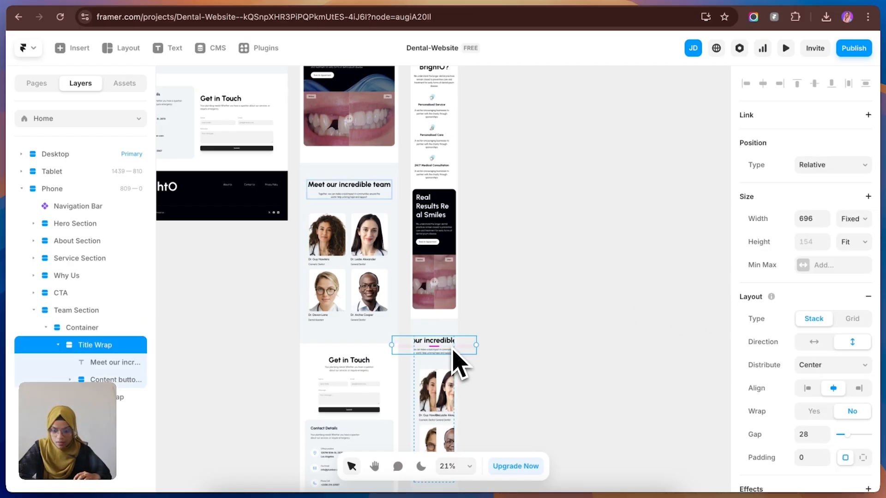
{"action": "left_click", "coordinate": [853, 219]}
{"action": "left_click", "coordinate": [851, 244]}
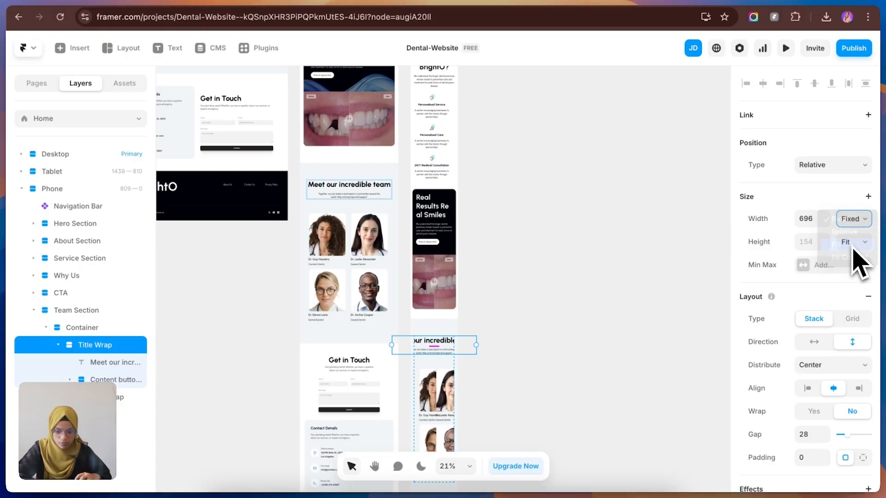
{"action": "left_click", "coordinate": [434, 391]}
Step: Set the Phone Team Section's padding to 80 at the top and bottom and 16 on the right and left
{"action": "left_click", "coordinate": [414, 336]}
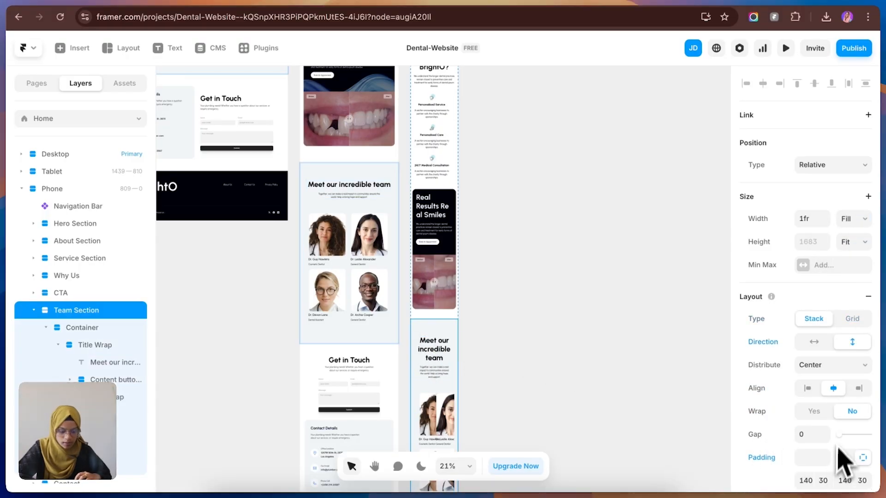
{"action": "scroll", "coordinate": [843, 467], "scroll_direction": "down", "scroll_amount": 3}
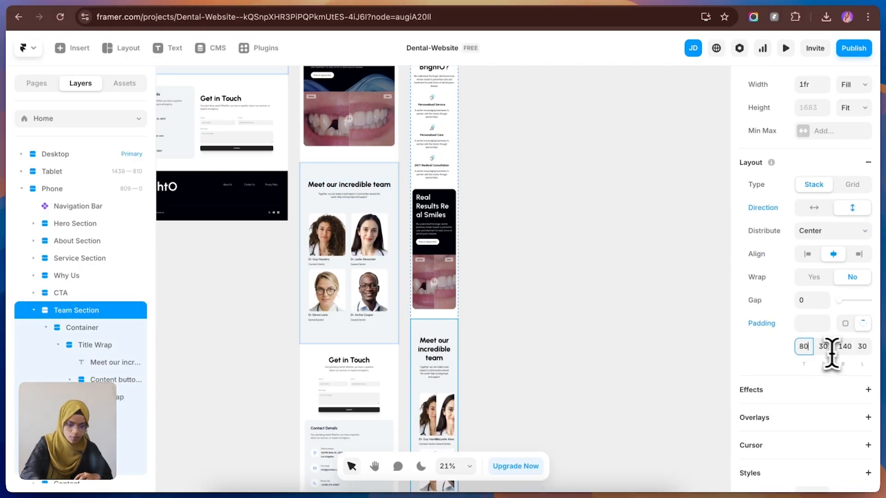
{"action": "left_click", "coordinate": [845, 351]}
{"action": "type", "text": "80"}
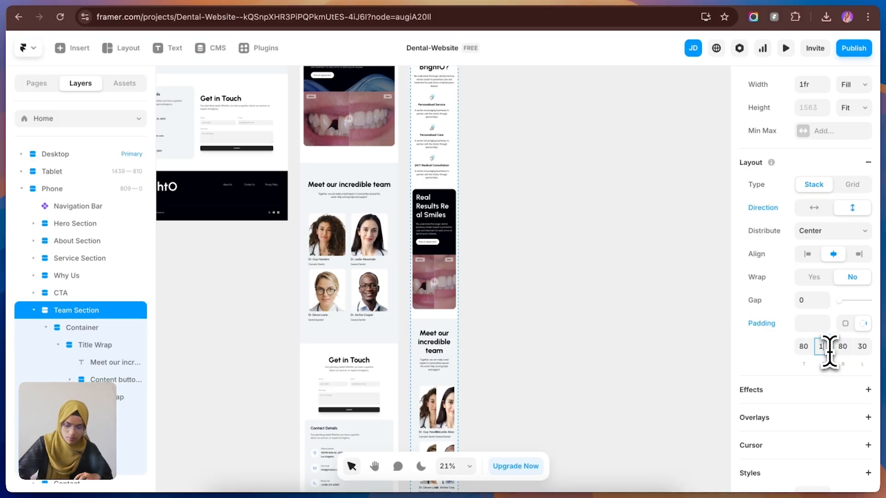
{"action": "left_click", "coordinate": [861, 347]}
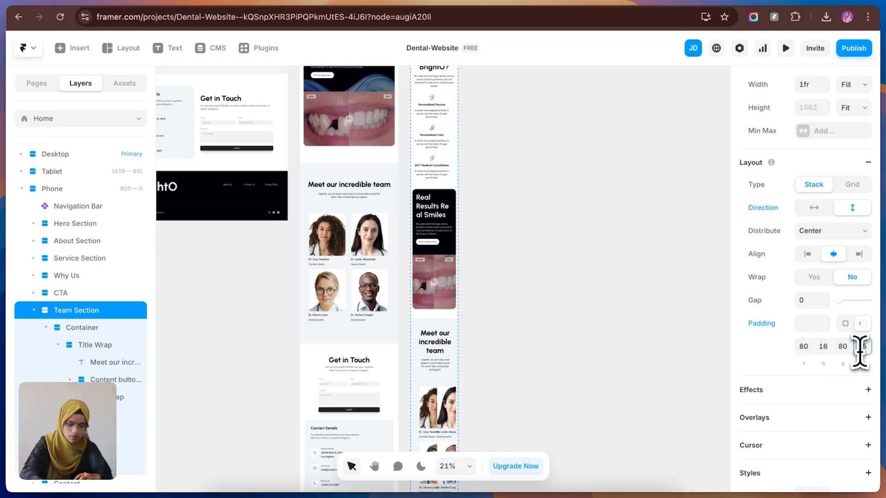
{"action": "type", "text": "16"}
{"action": "left_click", "coordinate": [626, 329]}
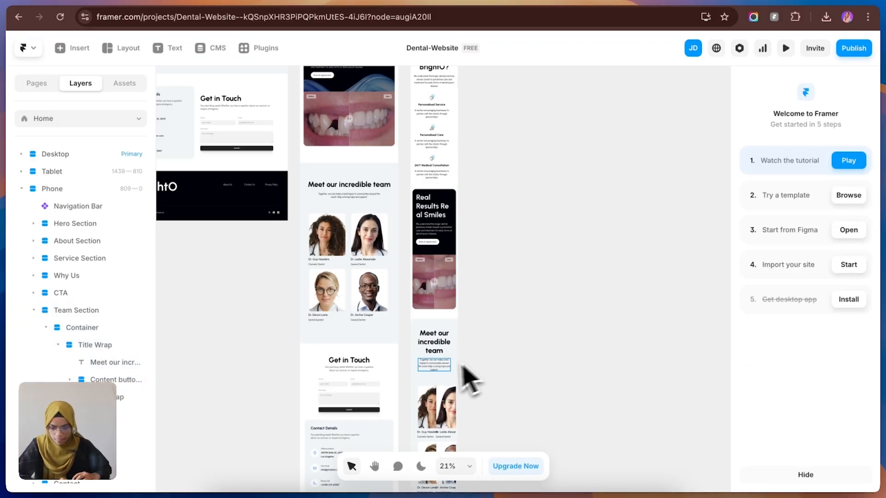
Step: Set the gap of the Container in the Phone Team Section to 40
{"action": "left_click", "coordinate": [440, 367]}
{"action": "left_click", "coordinate": [810, 457]}
{"action": "type", "text": "40"}
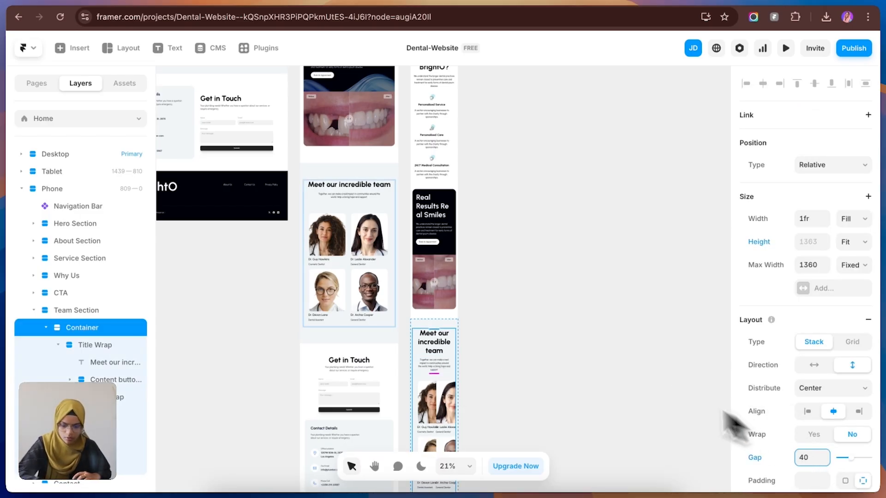
{"action": "left_click", "coordinate": [547, 389]}
Step: Reduce the Phone Team Section's doctor grid to a single column
{"action": "scroll", "coordinate": [547, 389], "scroll_direction": "down", "scroll_amount": 3}
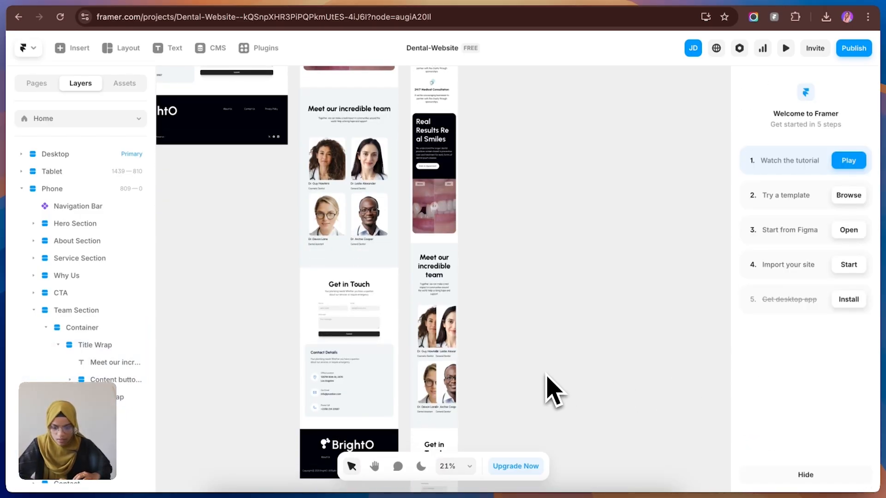
{"action": "left_click", "coordinate": [439, 364]}
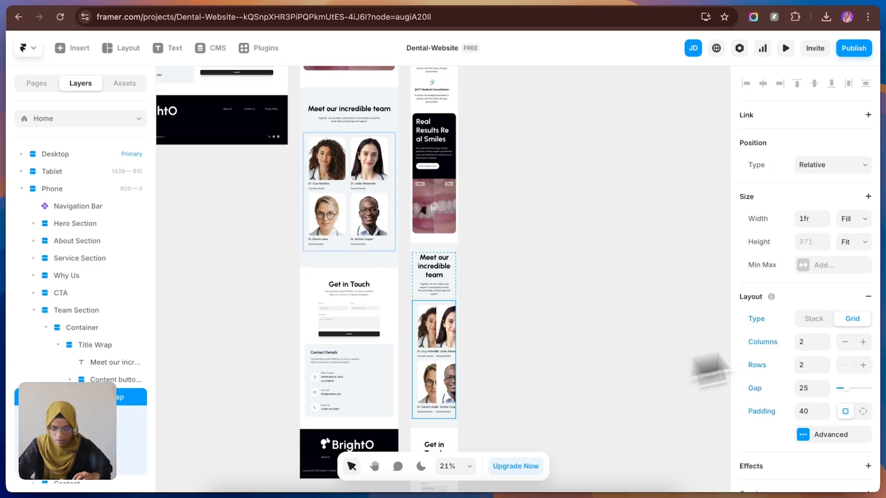
{"action": "left_click", "coordinate": [824, 346]}
{"action": "left_click", "coordinate": [549, 367]}
Step: Set the Phone Contact section's padding to 80 at the top and bottom and 16 on the right and left
{"action": "scroll", "coordinate": [449, 374], "scroll_direction": "down", "scroll_amount": 1}
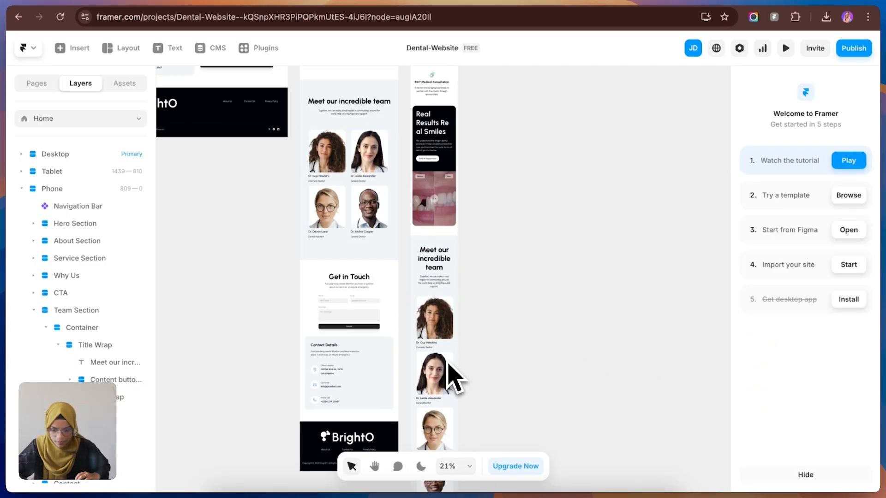
{"action": "scroll", "coordinate": [454, 376], "scroll_direction": "down", "scroll_amount": 5}
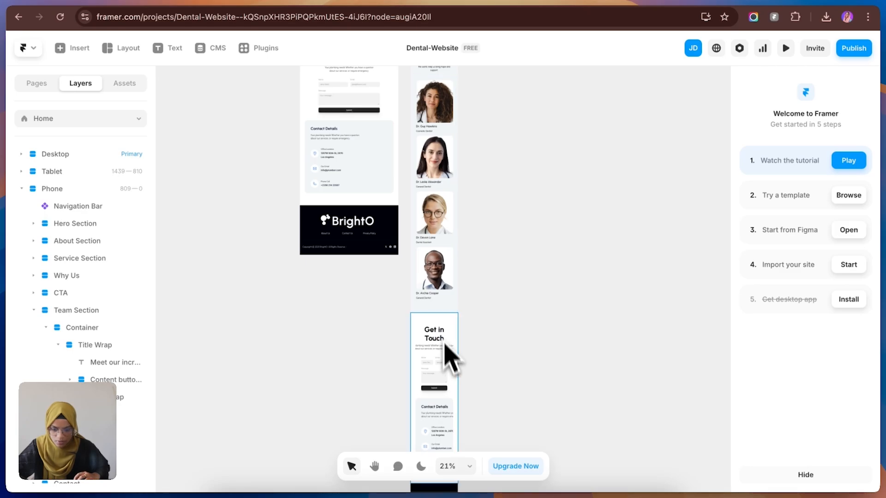
{"action": "left_click", "coordinate": [448, 329]}
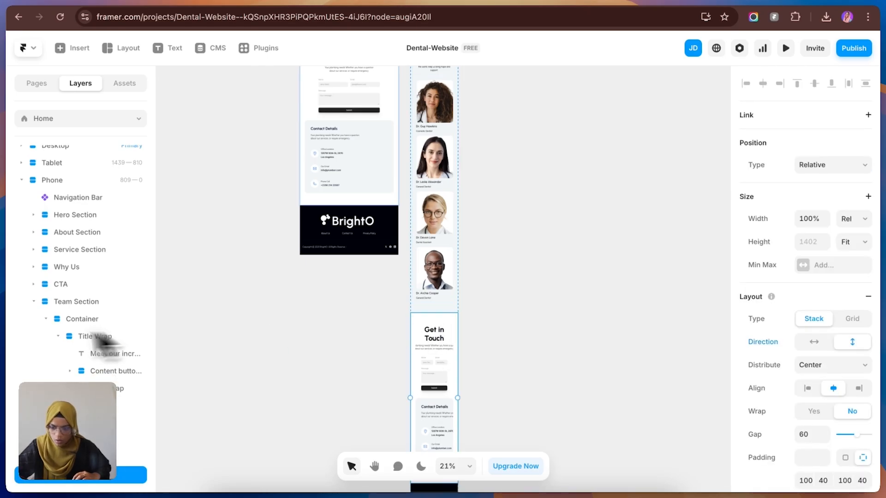
{"action": "left_click", "coordinate": [34, 301]}
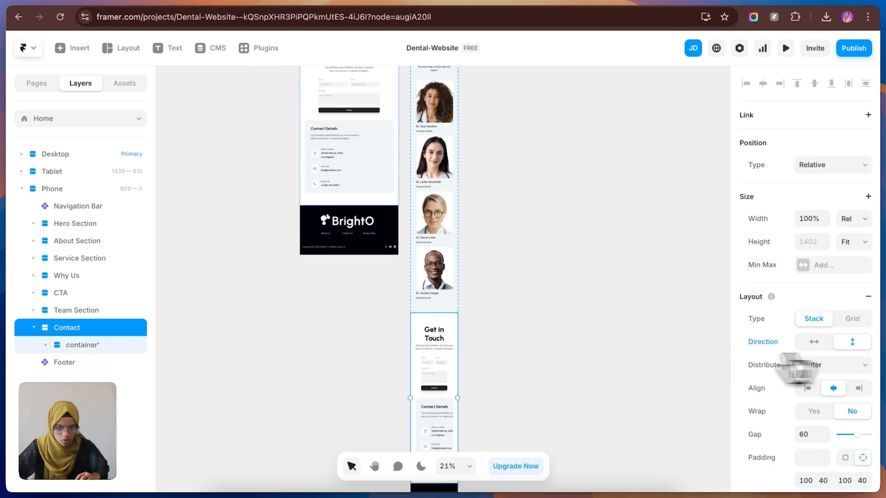
{"action": "scroll", "coordinate": [829, 422], "scroll_direction": "down", "scroll_amount": 1}
{"action": "scroll", "coordinate": [828, 438], "scroll_direction": "down", "scroll_amount": 4}
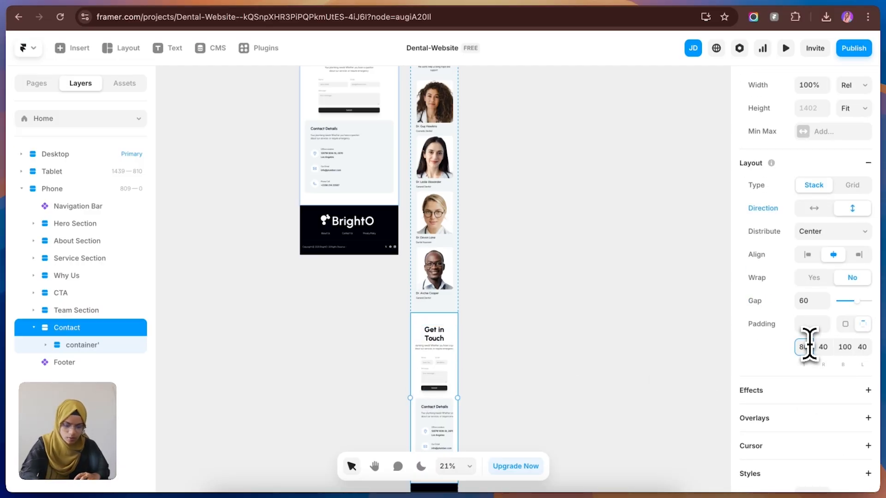
{"action": "key", "text": "Return"}
{"action": "left_click", "coordinate": [825, 348]}
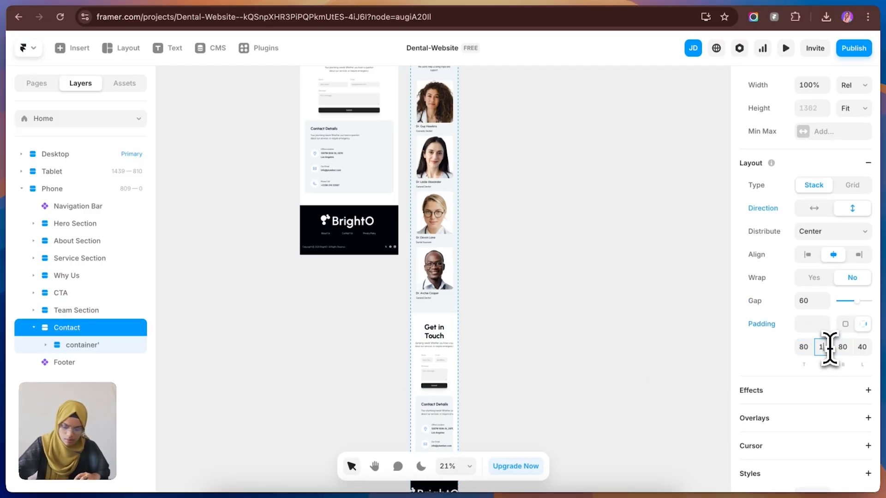
{"action": "left_click", "coordinate": [861, 347]}
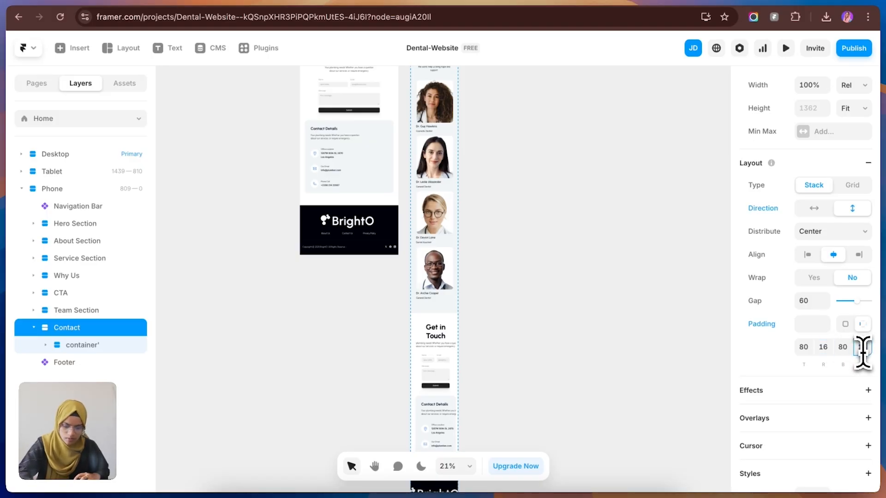
{"action": "type", "text": "16"}
{"action": "key", "text": "Return"}
{"action": "left_click", "coordinate": [600, 318]}
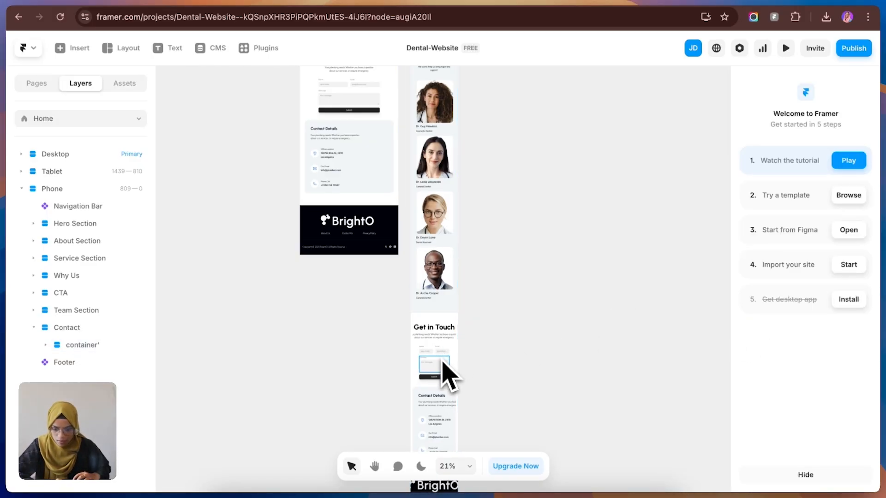
Step: Set the width of the contact Form in the Phone Contact section to Fill
{"action": "left_click", "coordinate": [443, 363]}
{"action": "left_click", "coordinate": [119, 397]}
{"action": "left_click", "coordinate": [849, 190]}
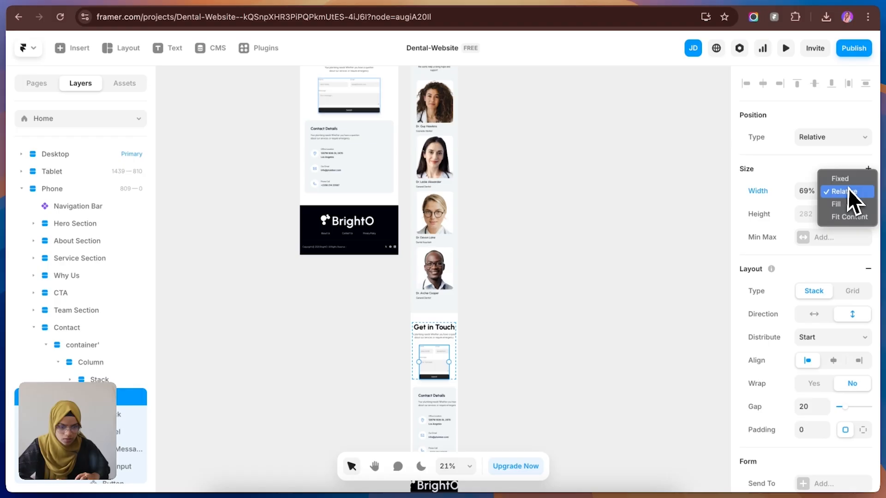
{"action": "left_click", "coordinate": [853, 208]}
{"action": "left_click", "coordinate": [593, 296]}
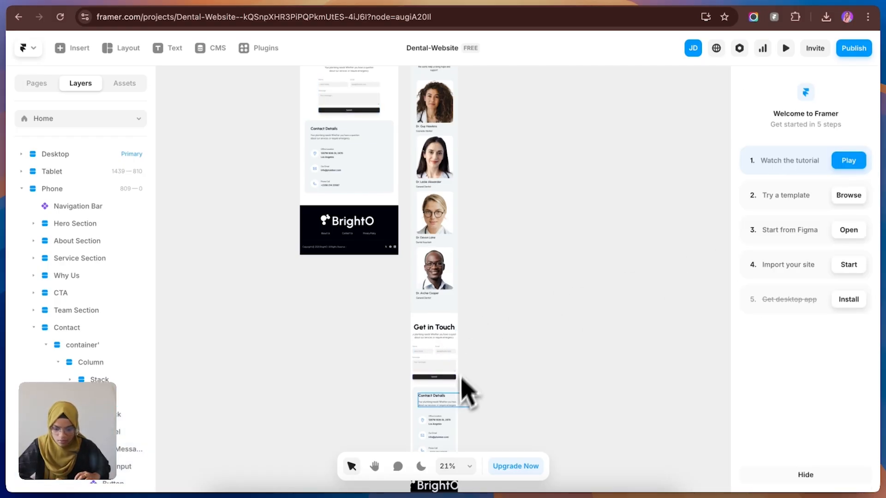
Step: Set the widths of the Contact Details heading stack and its description text to Fill in the Phone Contact section
{"action": "scroll", "coordinate": [461, 397], "scroll_direction": "down", "scroll_amount": 3}
{"action": "left_click", "coordinate": [450, 302]}
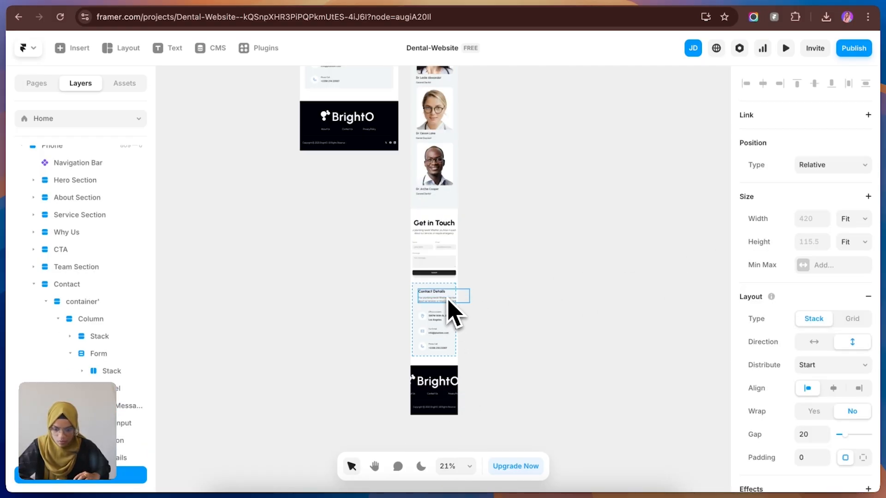
{"action": "left_click", "coordinate": [852, 219]}
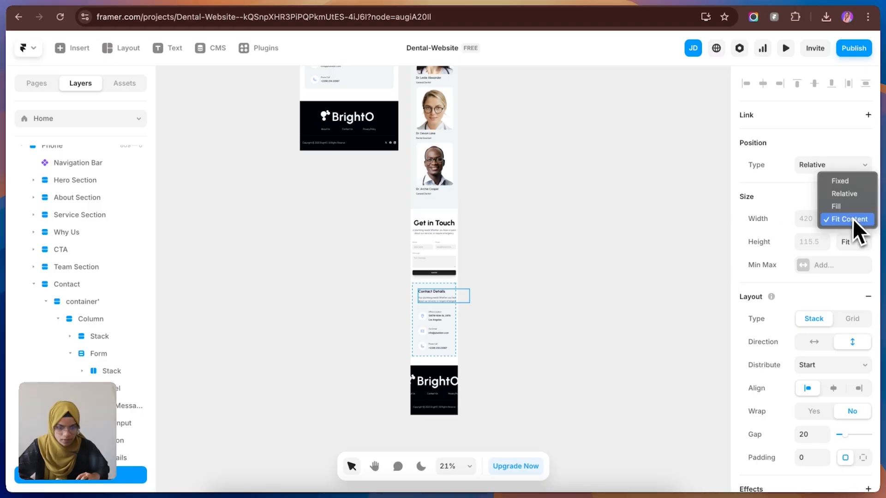
{"action": "left_click", "coordinate": [848, 211]}
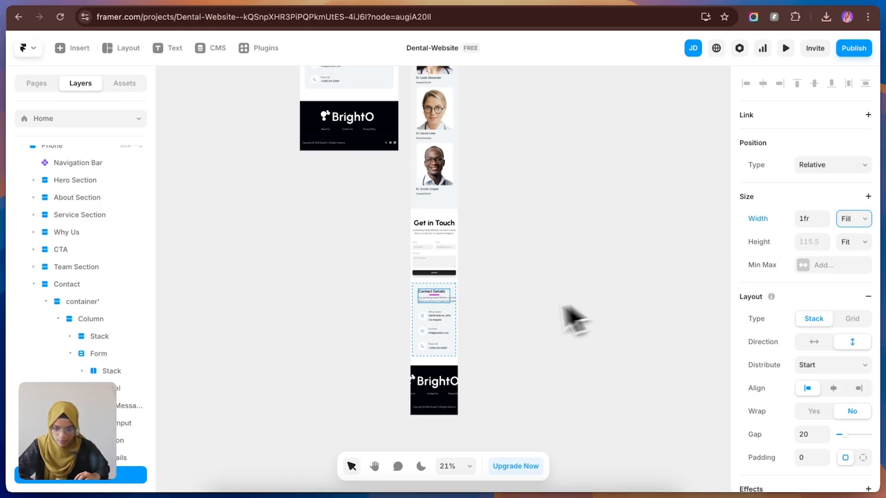
{"action": "left_click", "coordinate": [441, 300]}
{"action": "left_click", "coordinate": [853, 221]}
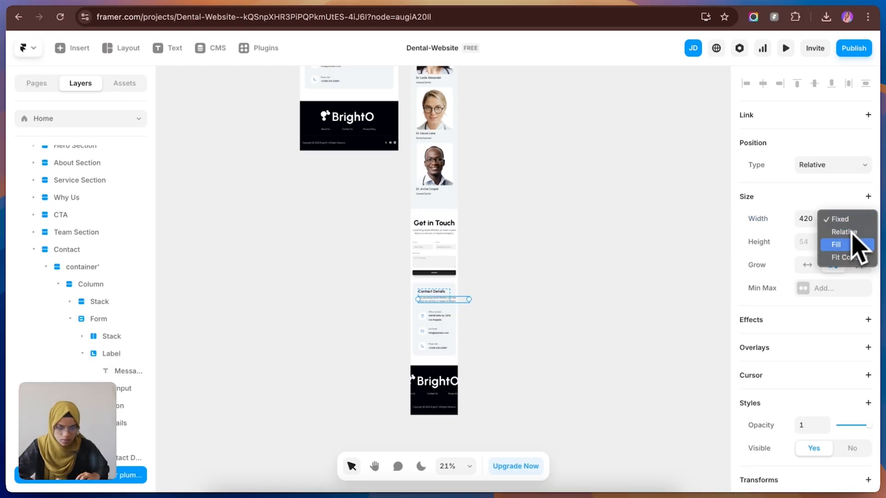
{"action": "left_click", "coordinate": [852, 245]}
{"action": "left_click", "coordinate": [521, 293]}
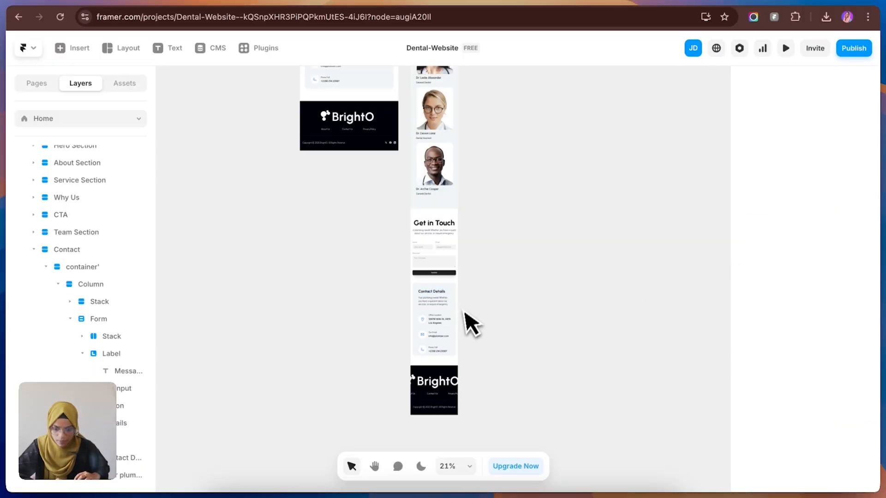
Step: Set the Phone Contact Details card's height to Fit Content and its padding to 25 on all sides
{"action": "left_click", "coordinate": [423, 297]}
{"action": "left_click", "coordinate": [853, 242]}
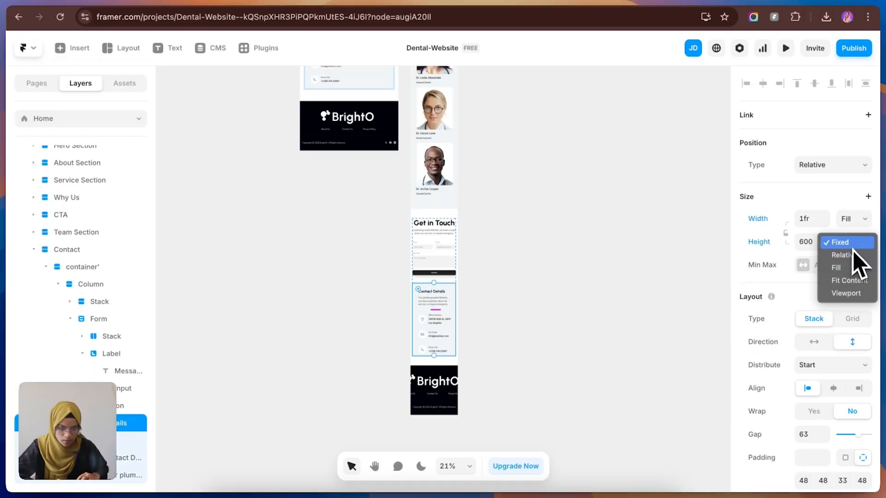
{"action": "left_click", "coordinate": [857, 280]}
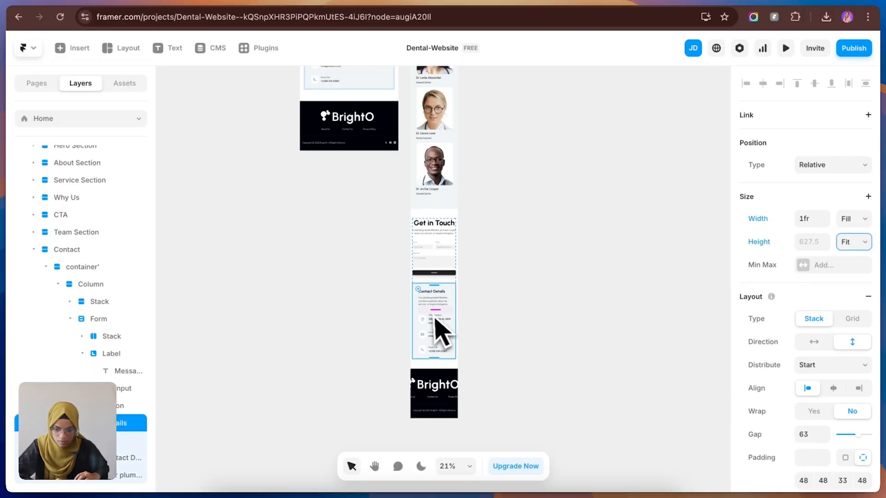
{"action": "scroll", "coordinate": [835, 429], "scroll_direction": "down", "scroll_amount": 3}
{"action": "left_click", "coordinate": [816, 324]}
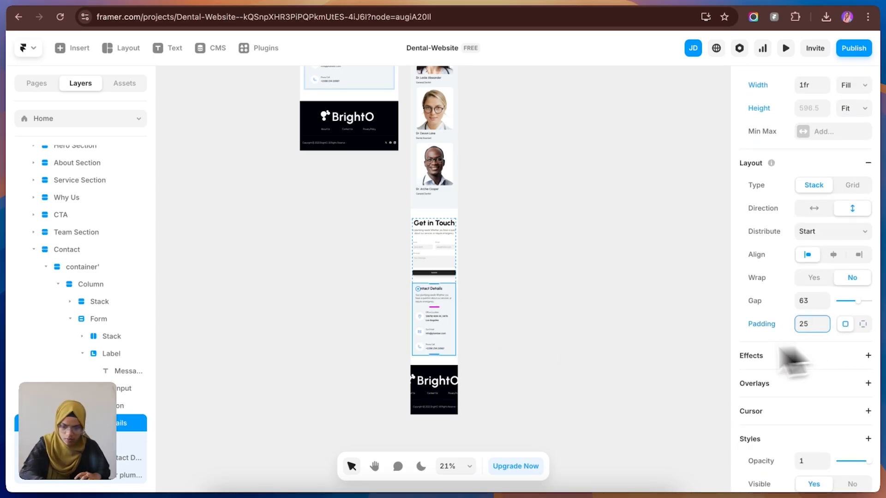
{"action": "left_click", "coordinate": [508, 347]}
Step: Reduce the gap of the container between the form column and the Contact Details card in the Phone Contact section
{"action": "left_click", "coordinate": [443, 297]}
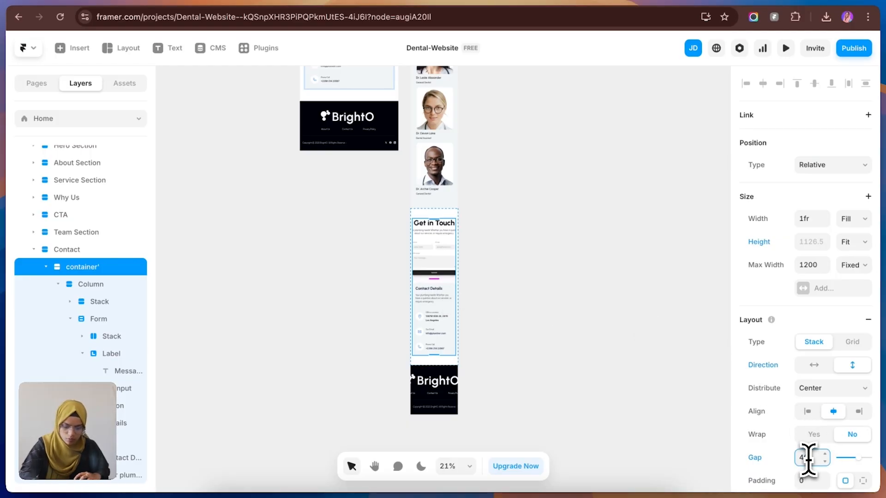
{"action": "left_click", "coordinate": [639, 429]}
Step: Switch the Footer component in the Phone breakpoint to its Mobile variant
{"action": "left_click", "coordinate": [441, 396]}
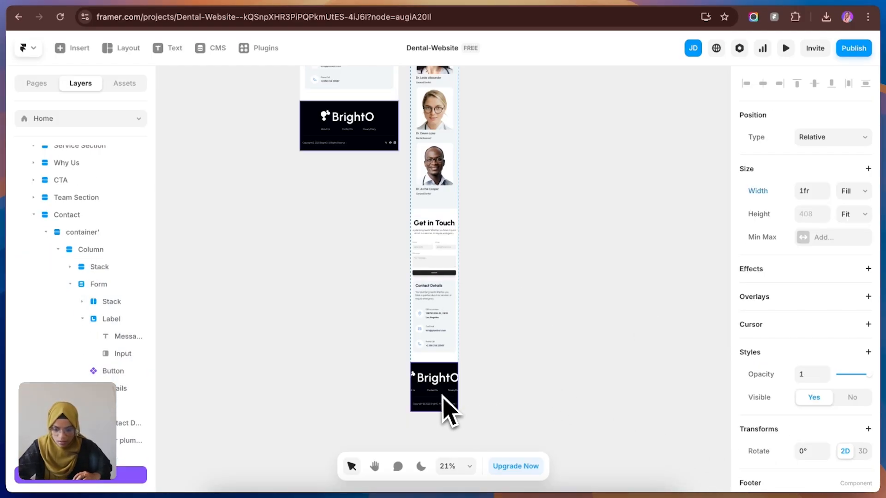
{"action": "scroll", "coordinate": [830, 415], "scroll_direction": "down", "scroll_amount": 3}
{"action": "left_click", "coordinate": [826, 387]}
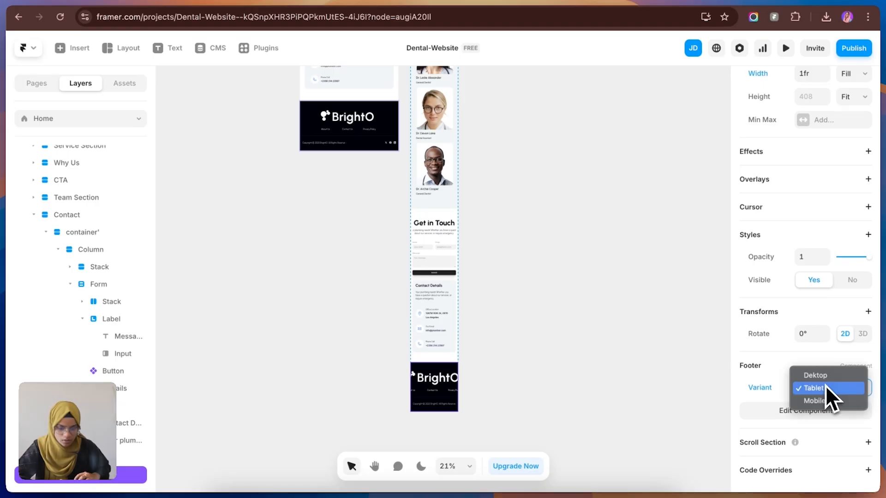
{"action": "left_click", "coordinate": [825, 401]}
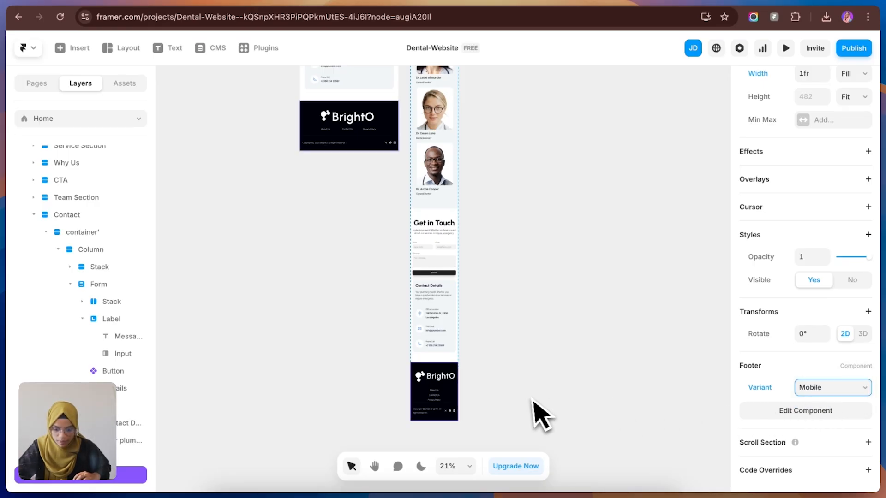
{"action": "left_click", "coordinate": [540, 415]}
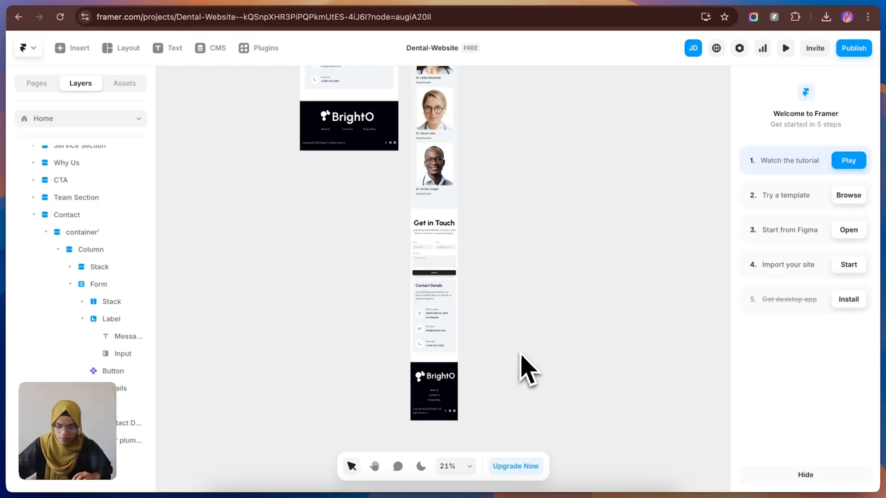
Step: Review the breakpoint layouts on the canvas and check the page's responsiveness by resizing the preview, closing it when finished
{"action": "scroll", "coordinate": [528, 369], "scroll_direction": "down", "scroll_amount": 5}
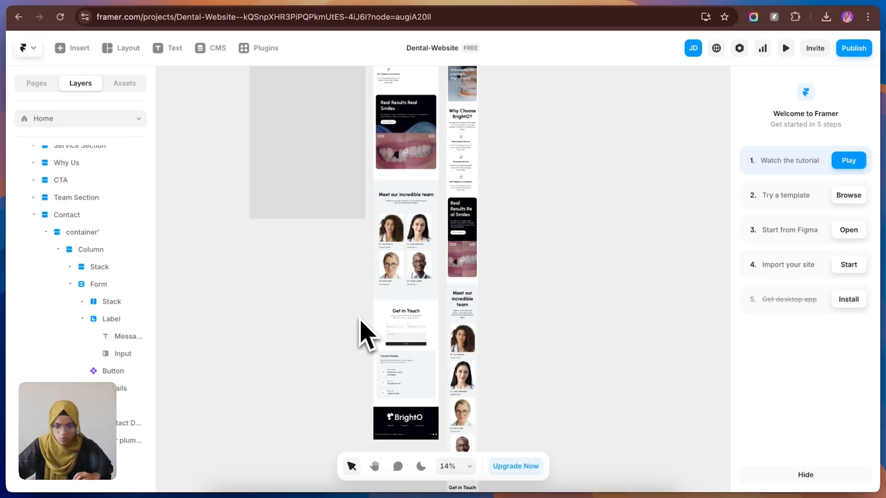
{"action": "scroll", "coordinate": [361, 321], "scroll_direction": "up", "scroll_amount": 10}
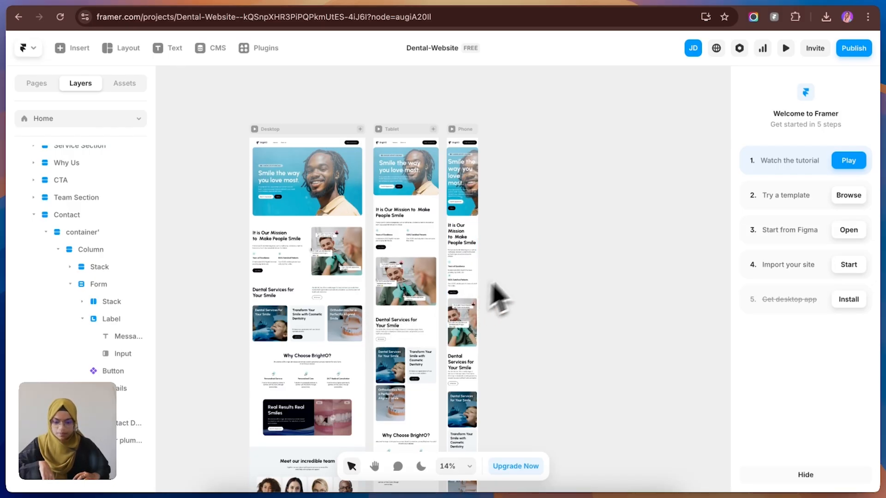
{"action": "left_click", "coordinate": [785, 48]}
{"action": "mouse_move", "coordinate": [866, 277]}
{"action": "left_mouse_down"}
{"action": "mouse_move", "coordinate": [784, 287]}
{"action": "mouse_move", "coordinate": [872, 281]}
{"action": "left_mouse_up"}
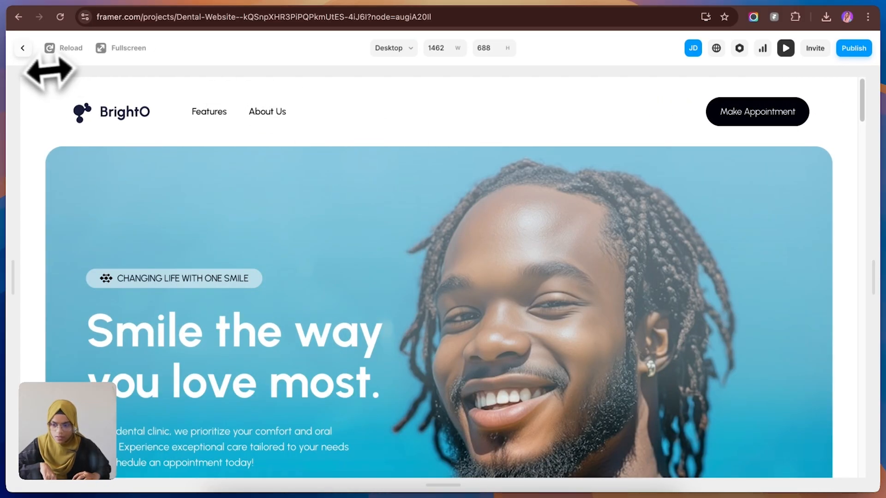
{"action": "left_click", "coordinate": [22, 48]}
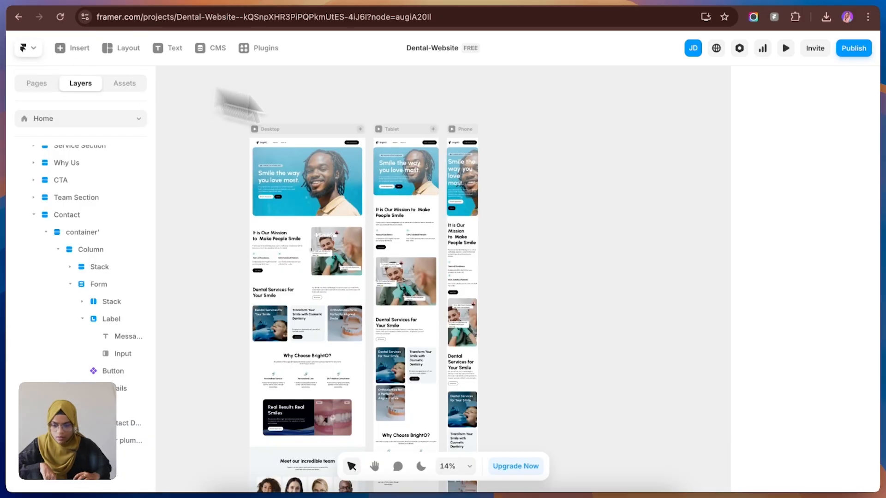
Step: Set the Tablet breakpoint's Hero Section width to Relative at 90%
{"action": "left_click", "coordinate": [406, 192]}
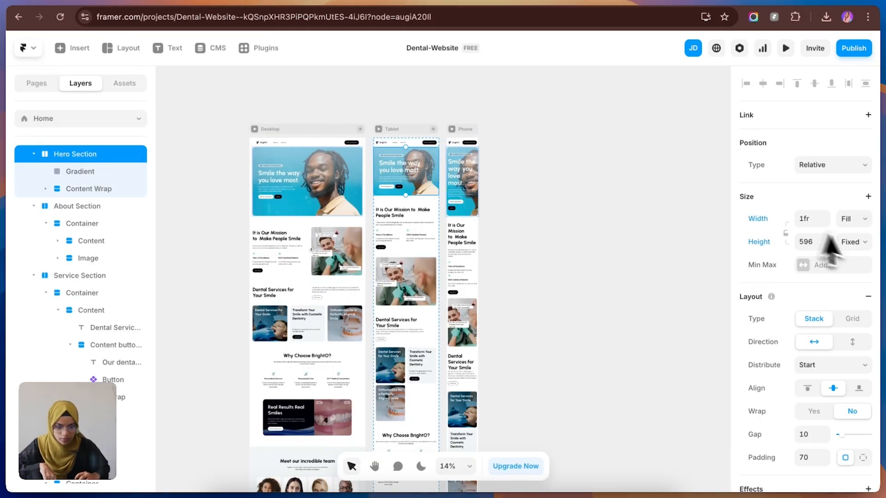
{"action": "left_click", "coordinate": [849, 223]}
{"action": "left_click", "coordinate": [848, 209]}
{"action": "left_click", "coordinate": [815, 225]}
{"action": "type", "text": "90"}
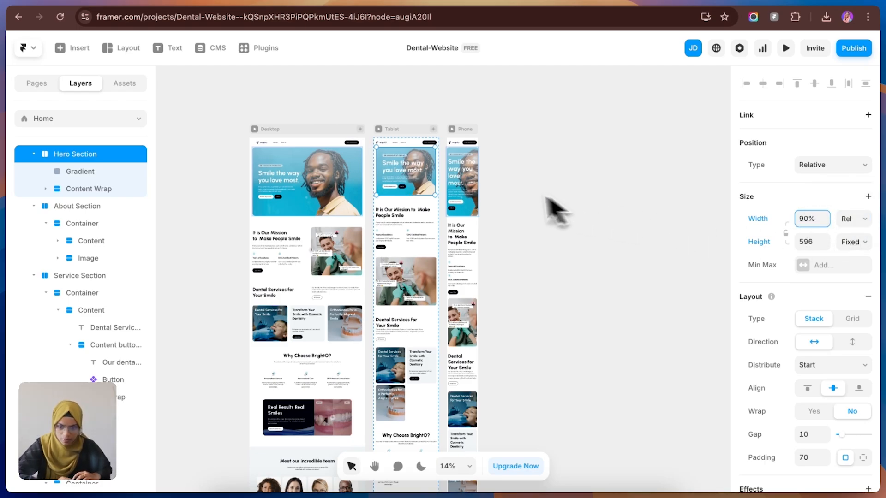
Step: Set the Phone breakpoint's Hero Section width to Relative at 90%
{"action": "left_click", "coordinate": [473, 230]}
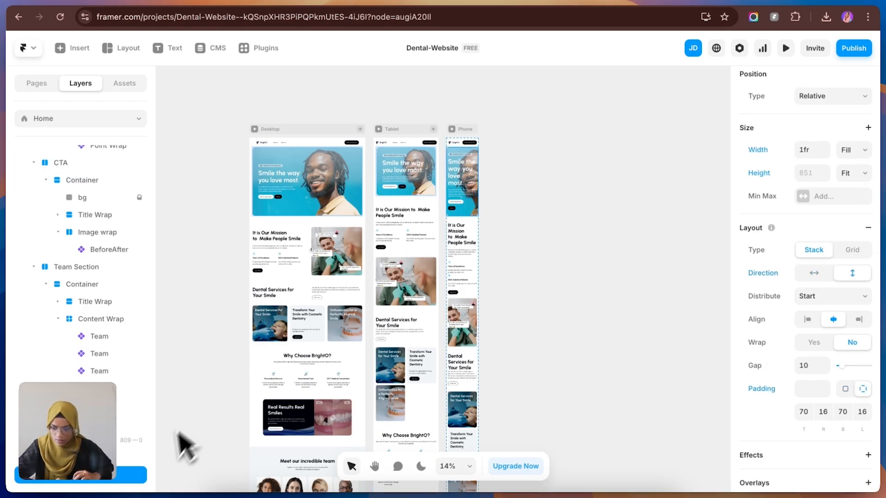
{"action": "left_click", "coordinate": [853, 150]}
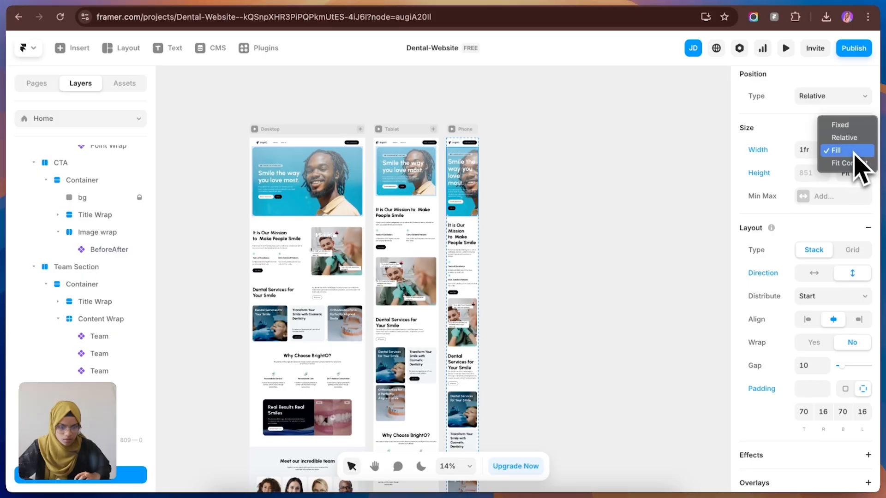
{"action": "left_click", "coordinate": [844, 137]}
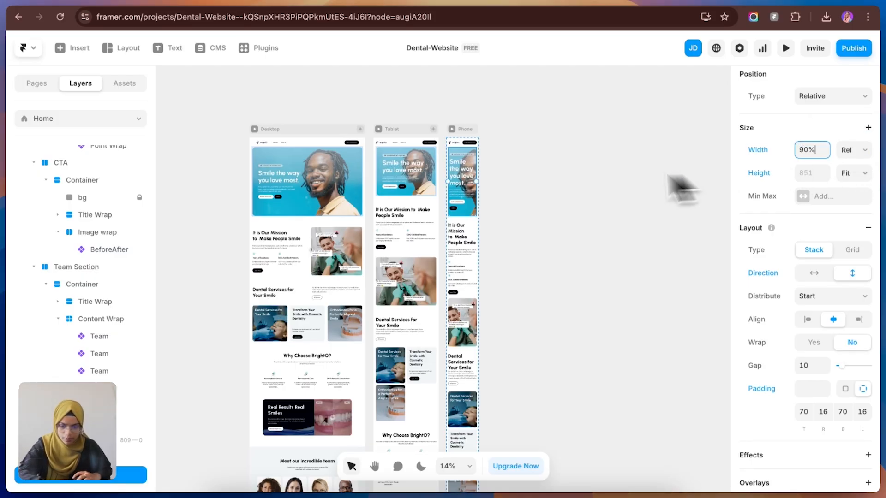
{"action": "left_click", "coordinate": [549, 320]}
Step: Preview the Tablet breakpoint and widen the preview frame to check how the hero and navigation bar respond
{"action": "left_click", "coordinate": [471, 194]}
{"action": "left_click", "coordinate": [518, 272]}
{"action": "left_click", "coordinate": [401, 133]}
{"action": "left_click", "coordinate": [378, 130]}
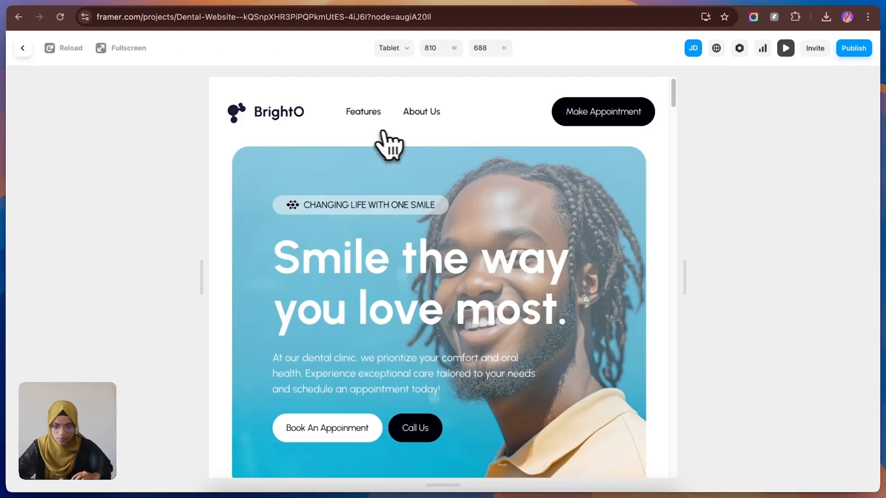
{"action": "left_click_drag", "start_coordinate": [682, 276], "coordinate": [864, 265]}
{"action": "key", "text": "Escape"}
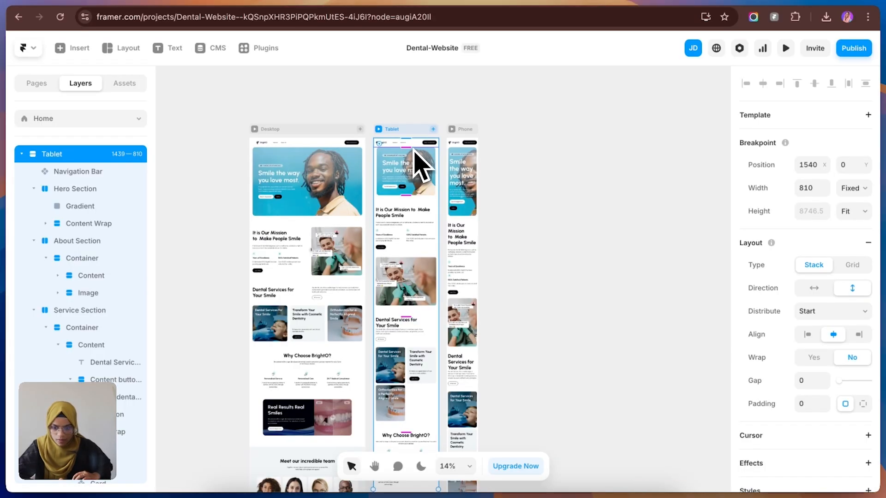
Step: Set the Tablet breakpoint's Navigation Bar width to Relative at 90%
{"action": "left_click", "coordinate": [409, 144]}
{"action": "left_click", "coordinate": [847, 190]}
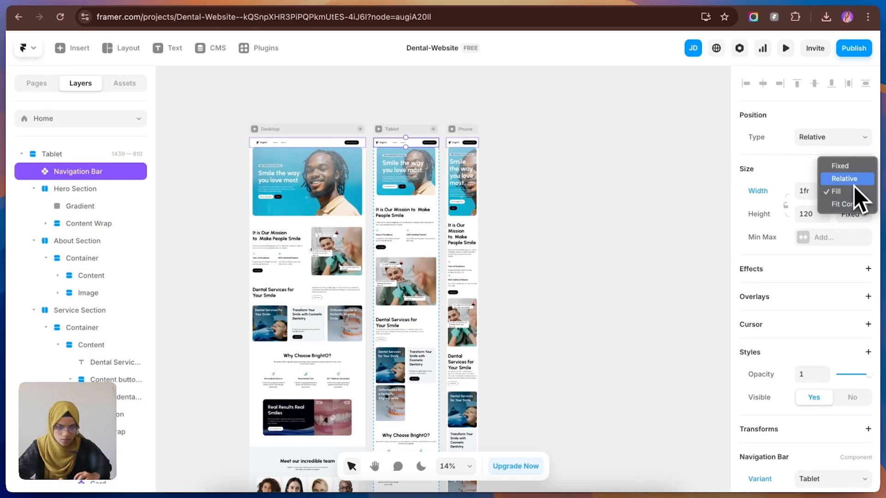
{"action": "left_click", "coordinate": [844, 178]}
{"action": "left_click", "coordinate": [813, 191]}
{"action": "type", "text": "90"}
{"action": "key", "text": "Return"}
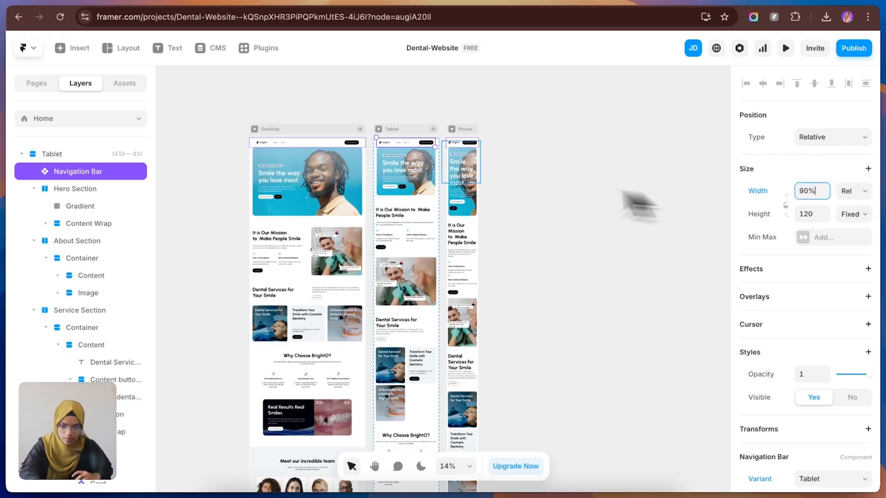
Step: Set the Phone breakpoint's Navigation Bar width to Relative and reduce its percentage below full width
{"action": "left_click", "coordinate": [466, 142]}
{"action": "left_click", "coordinate": [853, 100]}
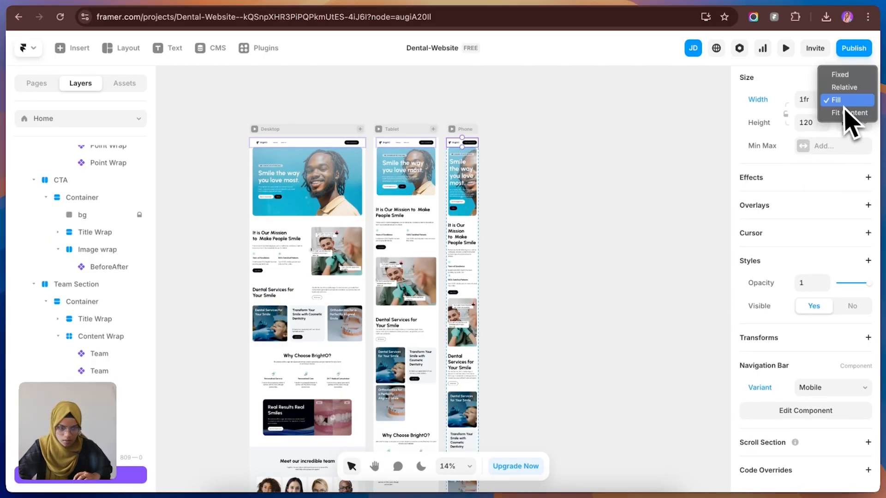
{"action": "left_click", "coordinate": [848, 87]}
{"action": "left_click", "coordinate": [810, 99]}
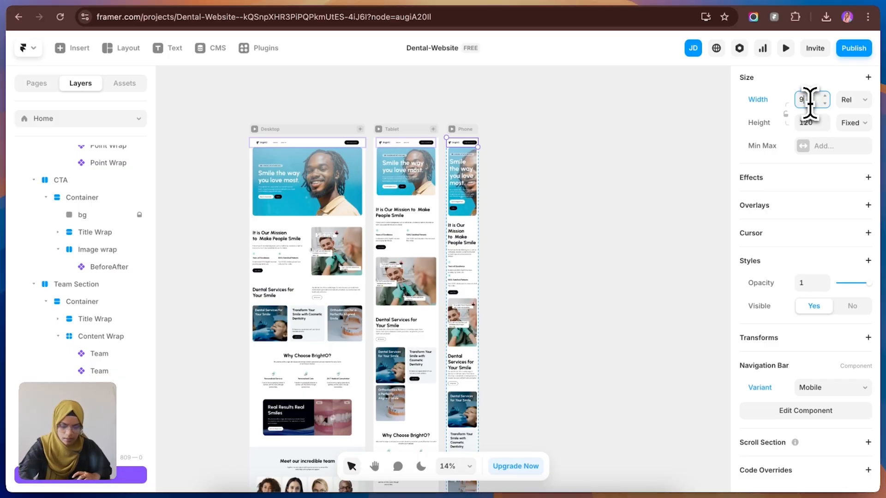
{"action": "left_click", "coordinate": [573, 297]}
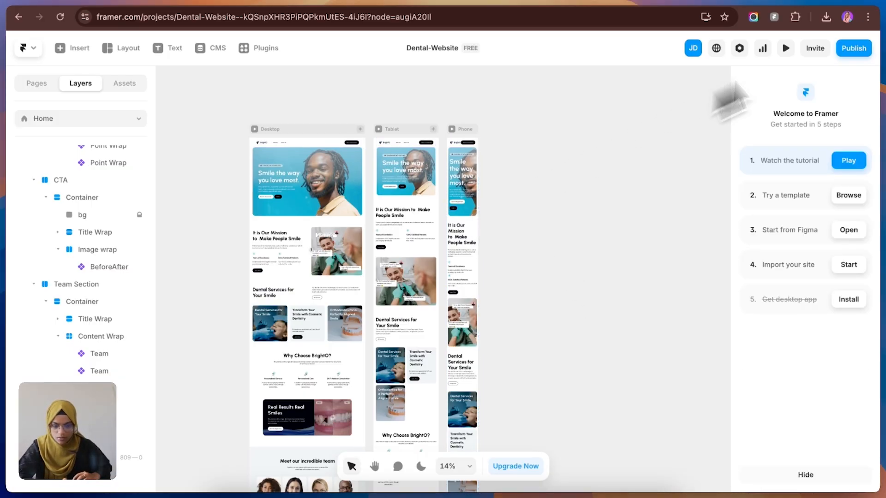
Step: Preview the page at different widths to check the navigation bar and hero, and return to the canvas
{"action": "left_click", "coordinate": [785, 49]}
{"action": "left_click_drag", "start_coordinate": [846, 233], "coordinate": [870, 253]}
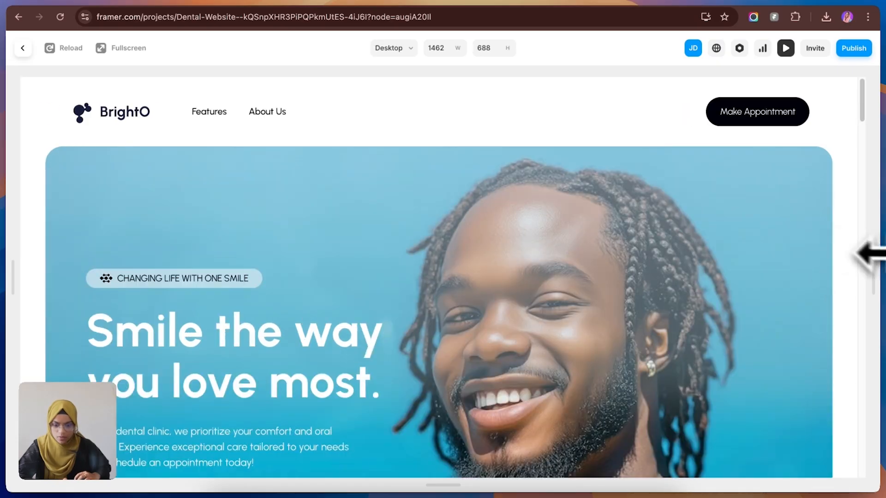
{"action": "left_click", "coordinate": [24, 48]}
{"action": "scroll", "coordinate": [365, 307], "scroll_direction": "down", "scroll_amount": 2}
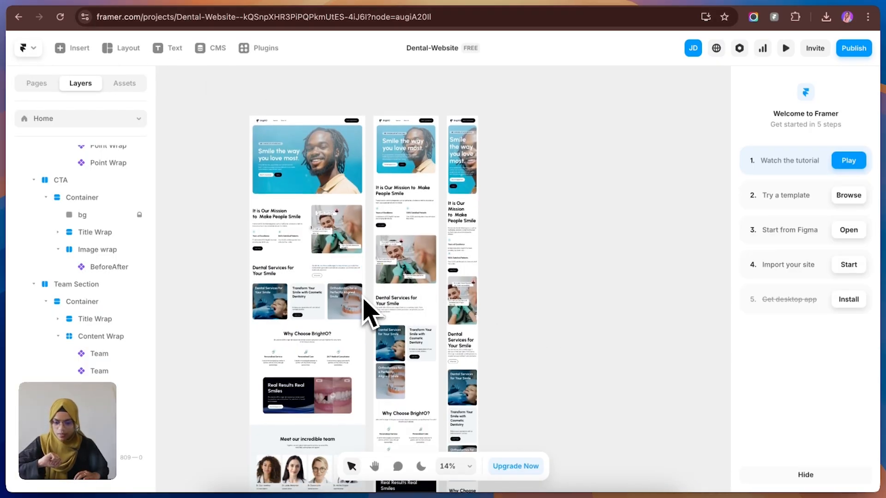